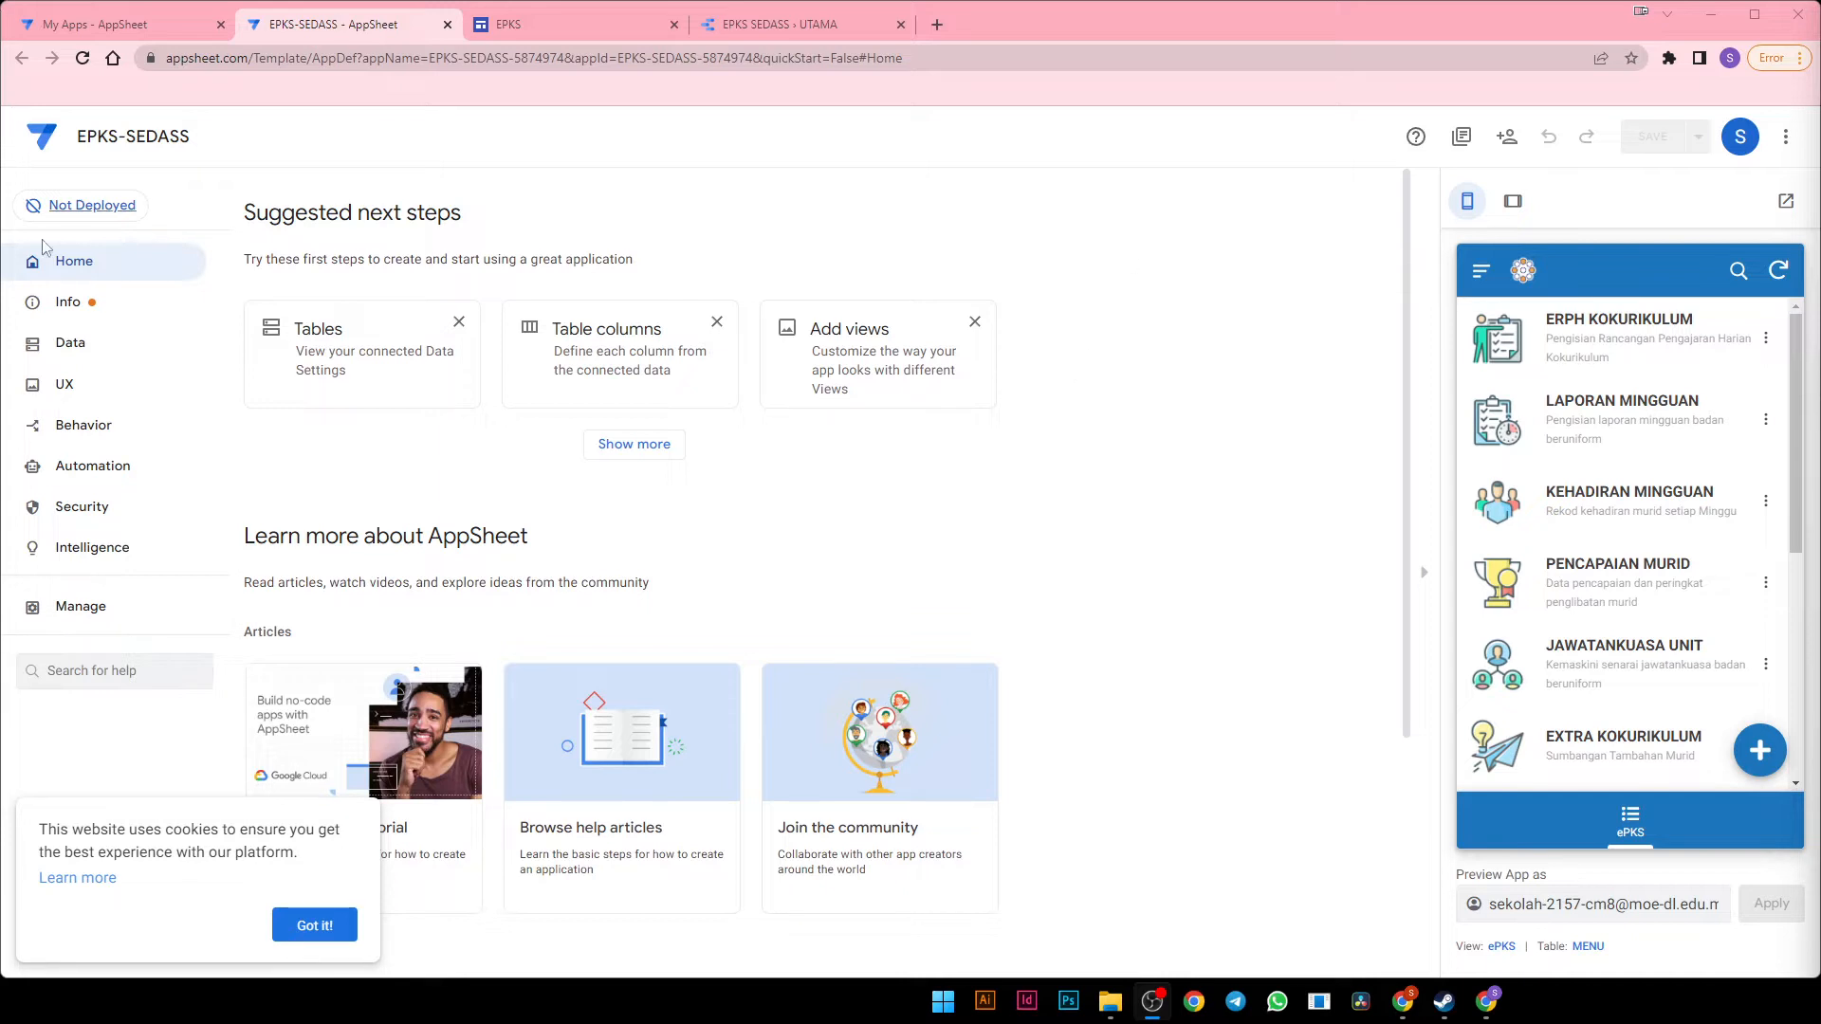
Open the JANA LAPORAN 2 step of the LAPORAN MINGGUAN automation bot, dismissing the cookie notice
left_click(135, 475)
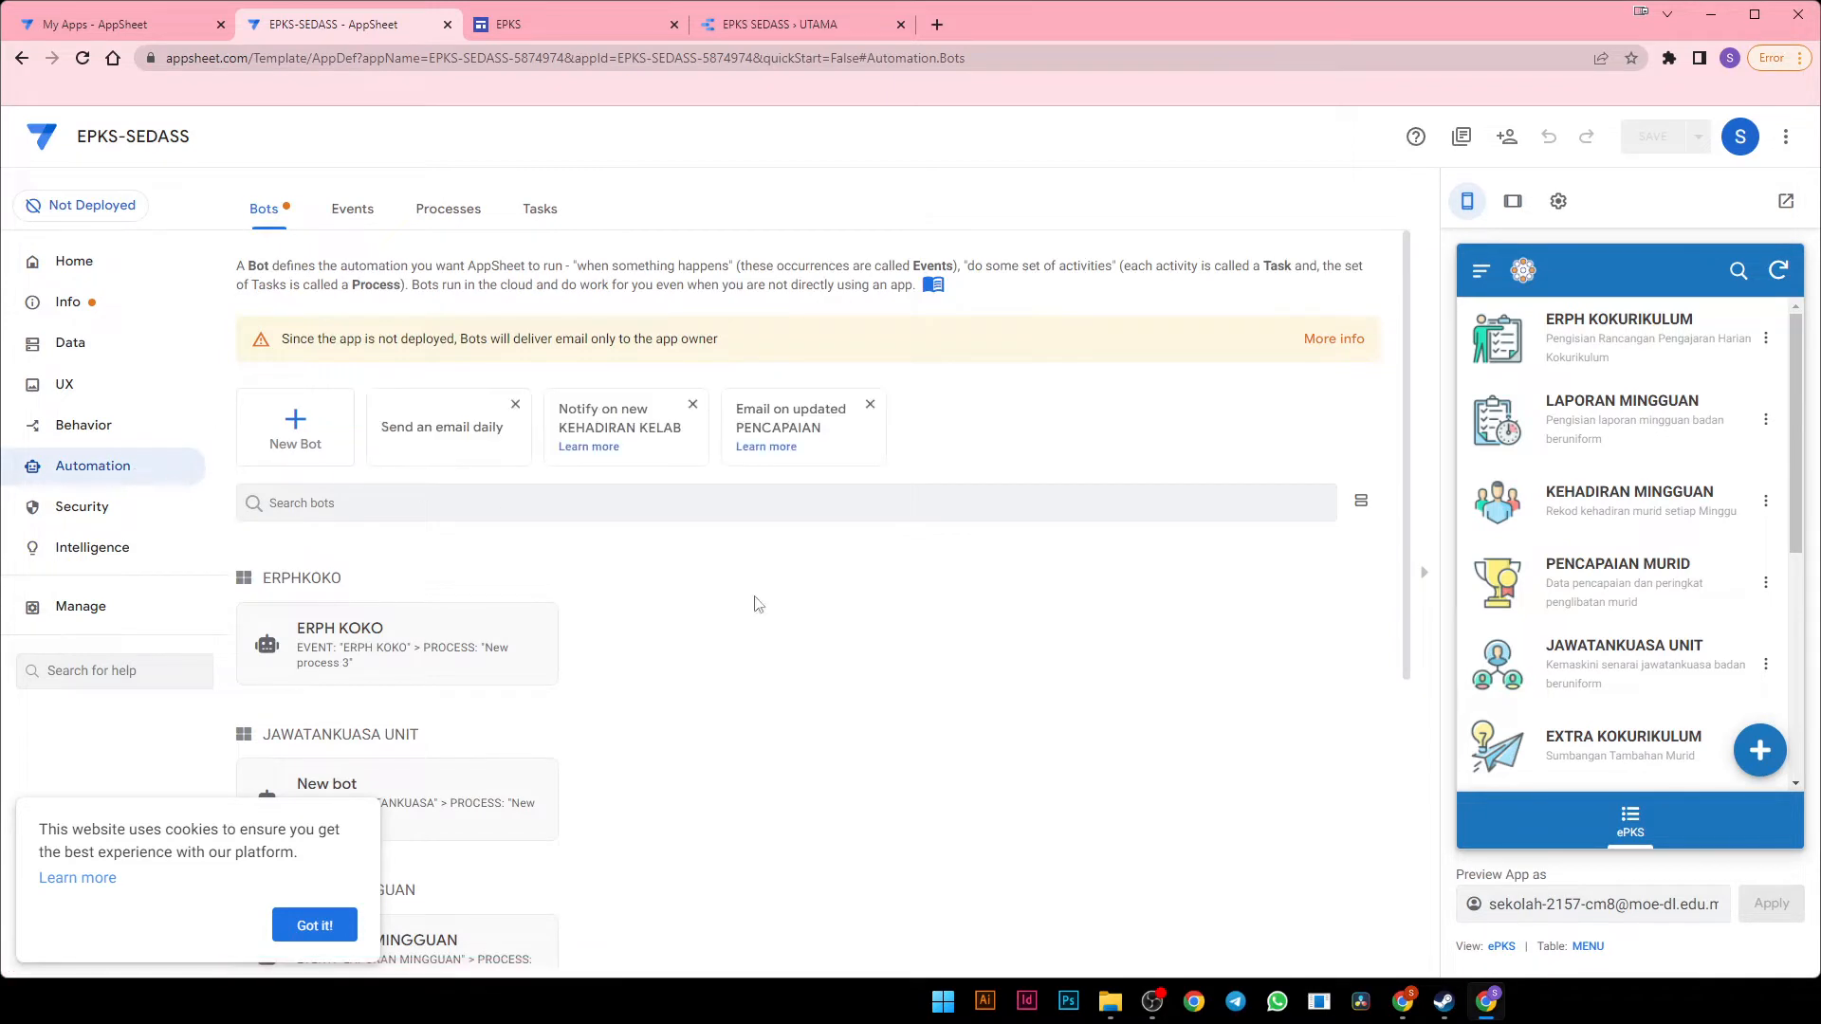
scroll(785, 610, "down", 2)
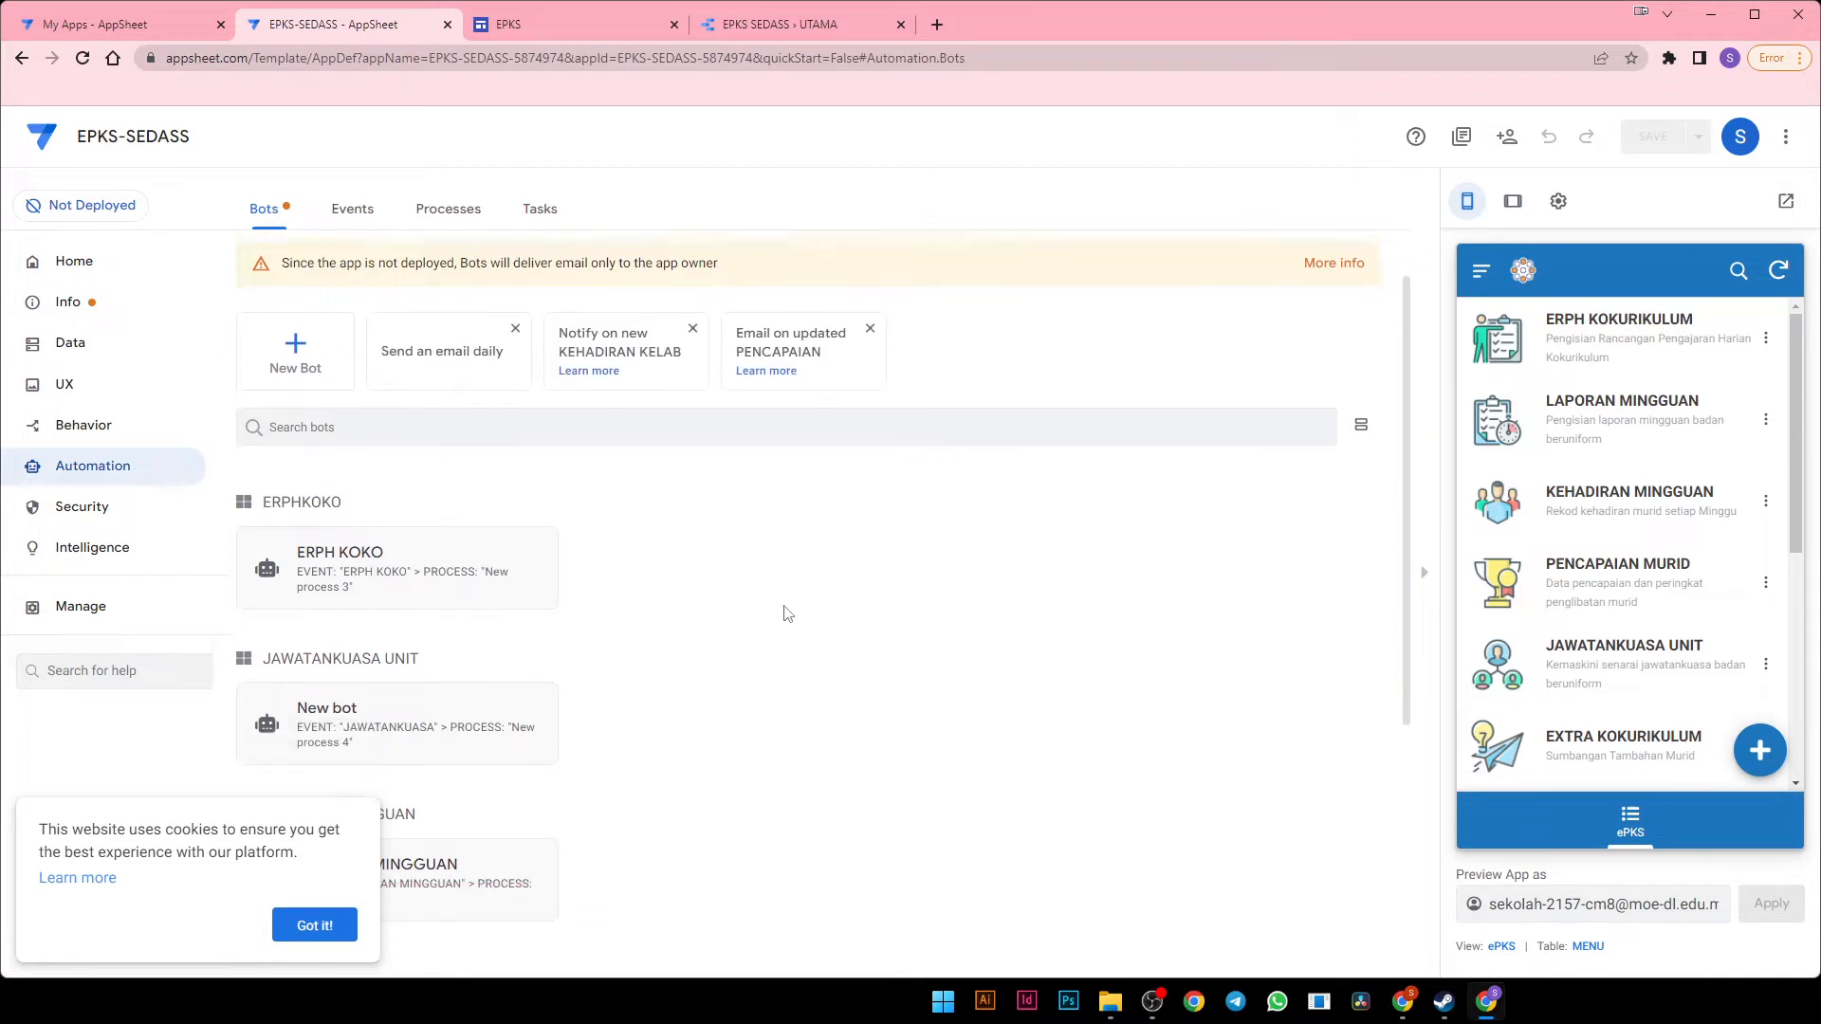
left_click(314, 925)
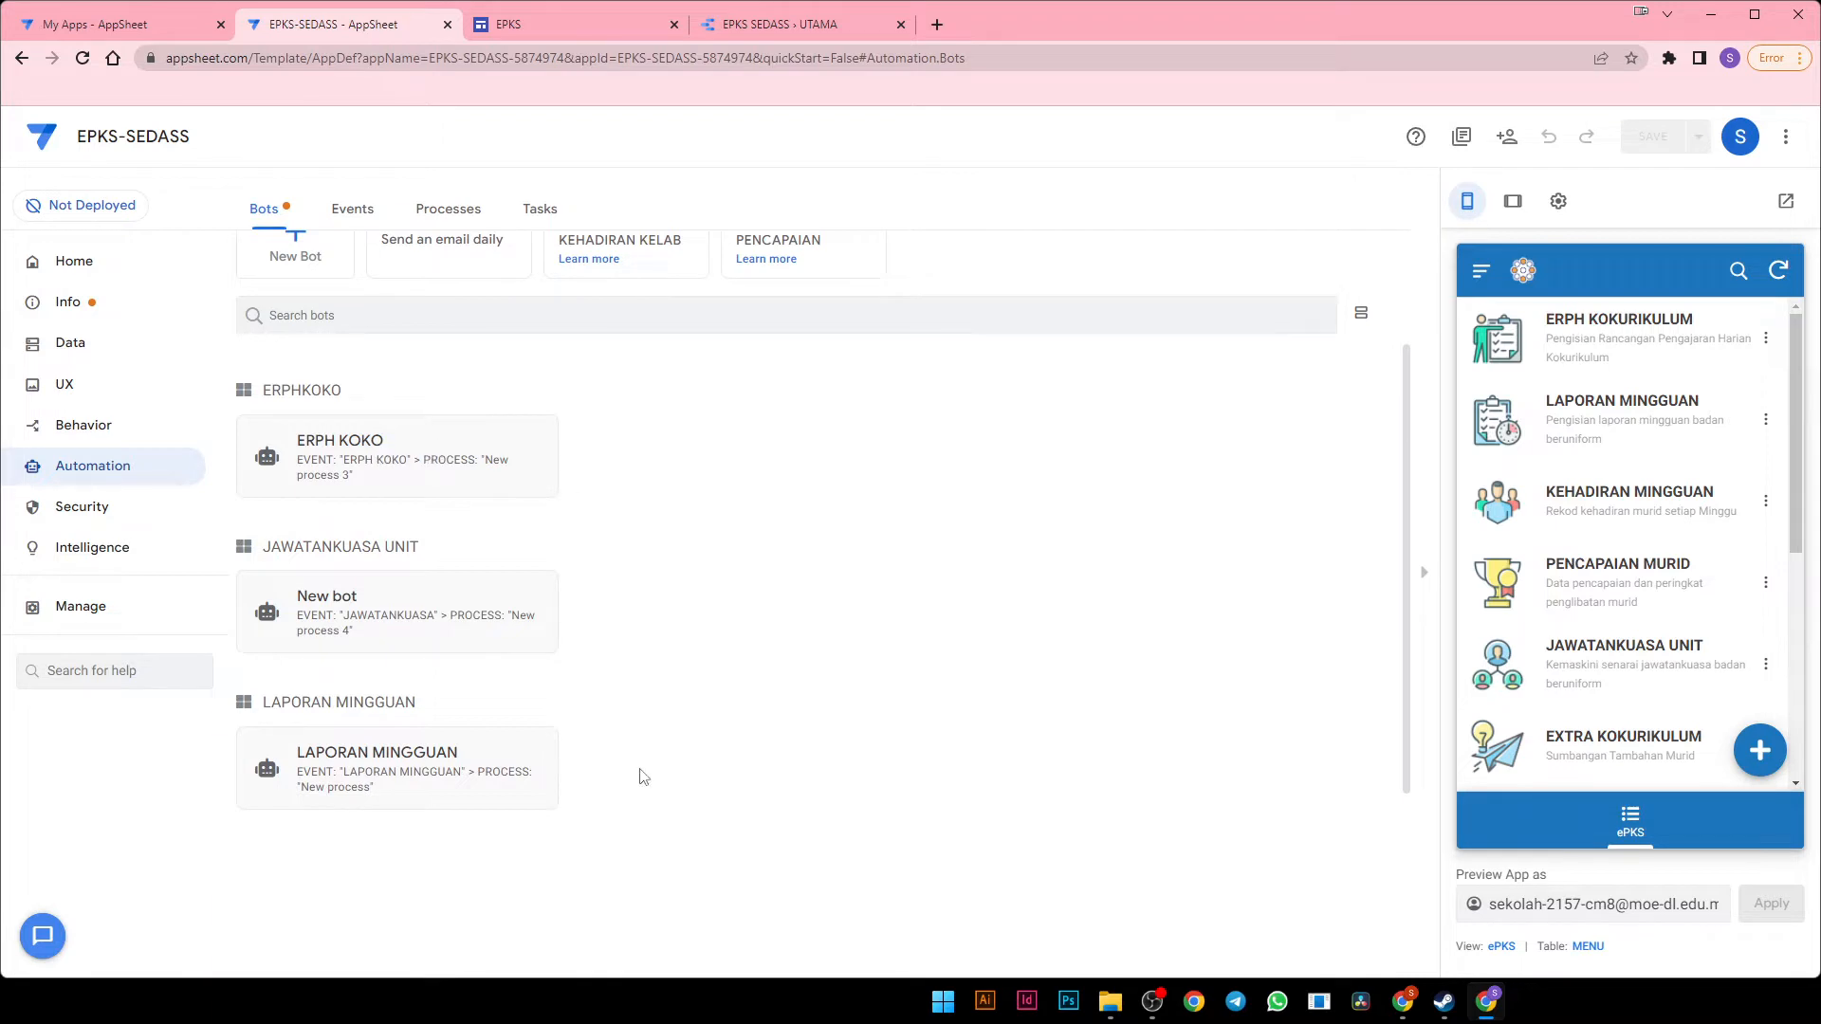
left_click(474, 749)
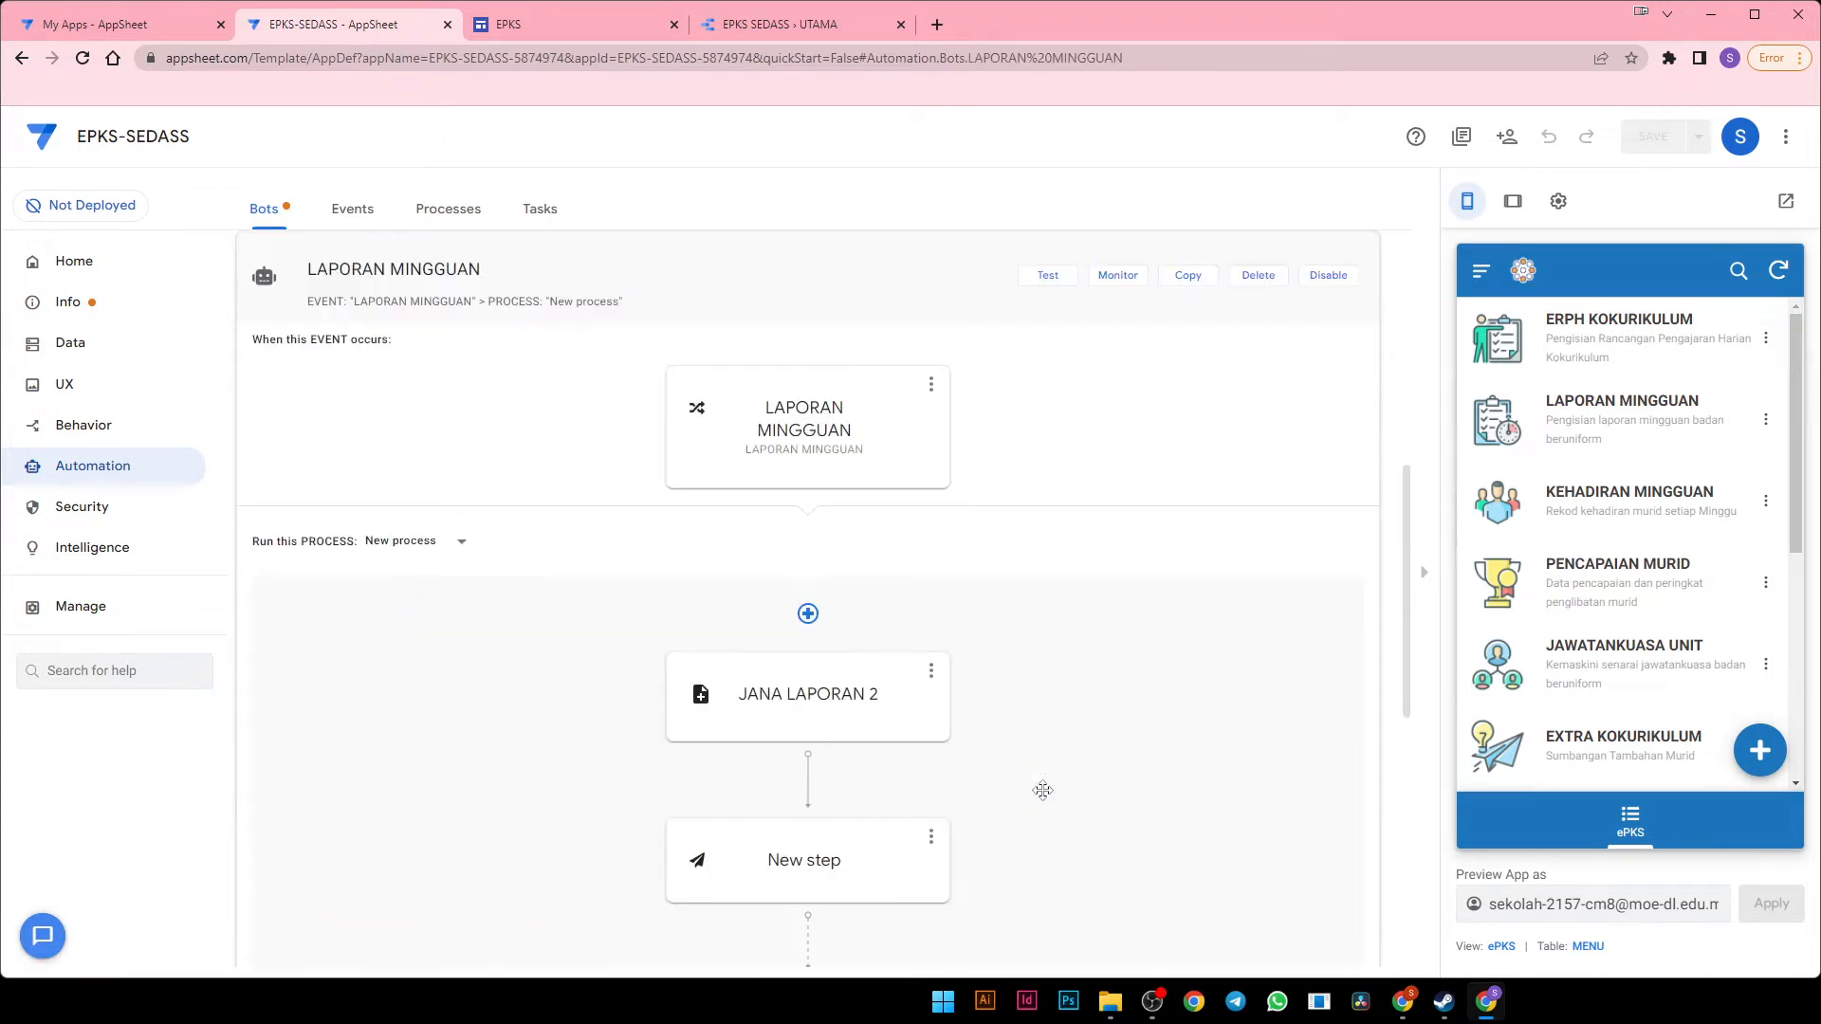
left_click(786, 684)
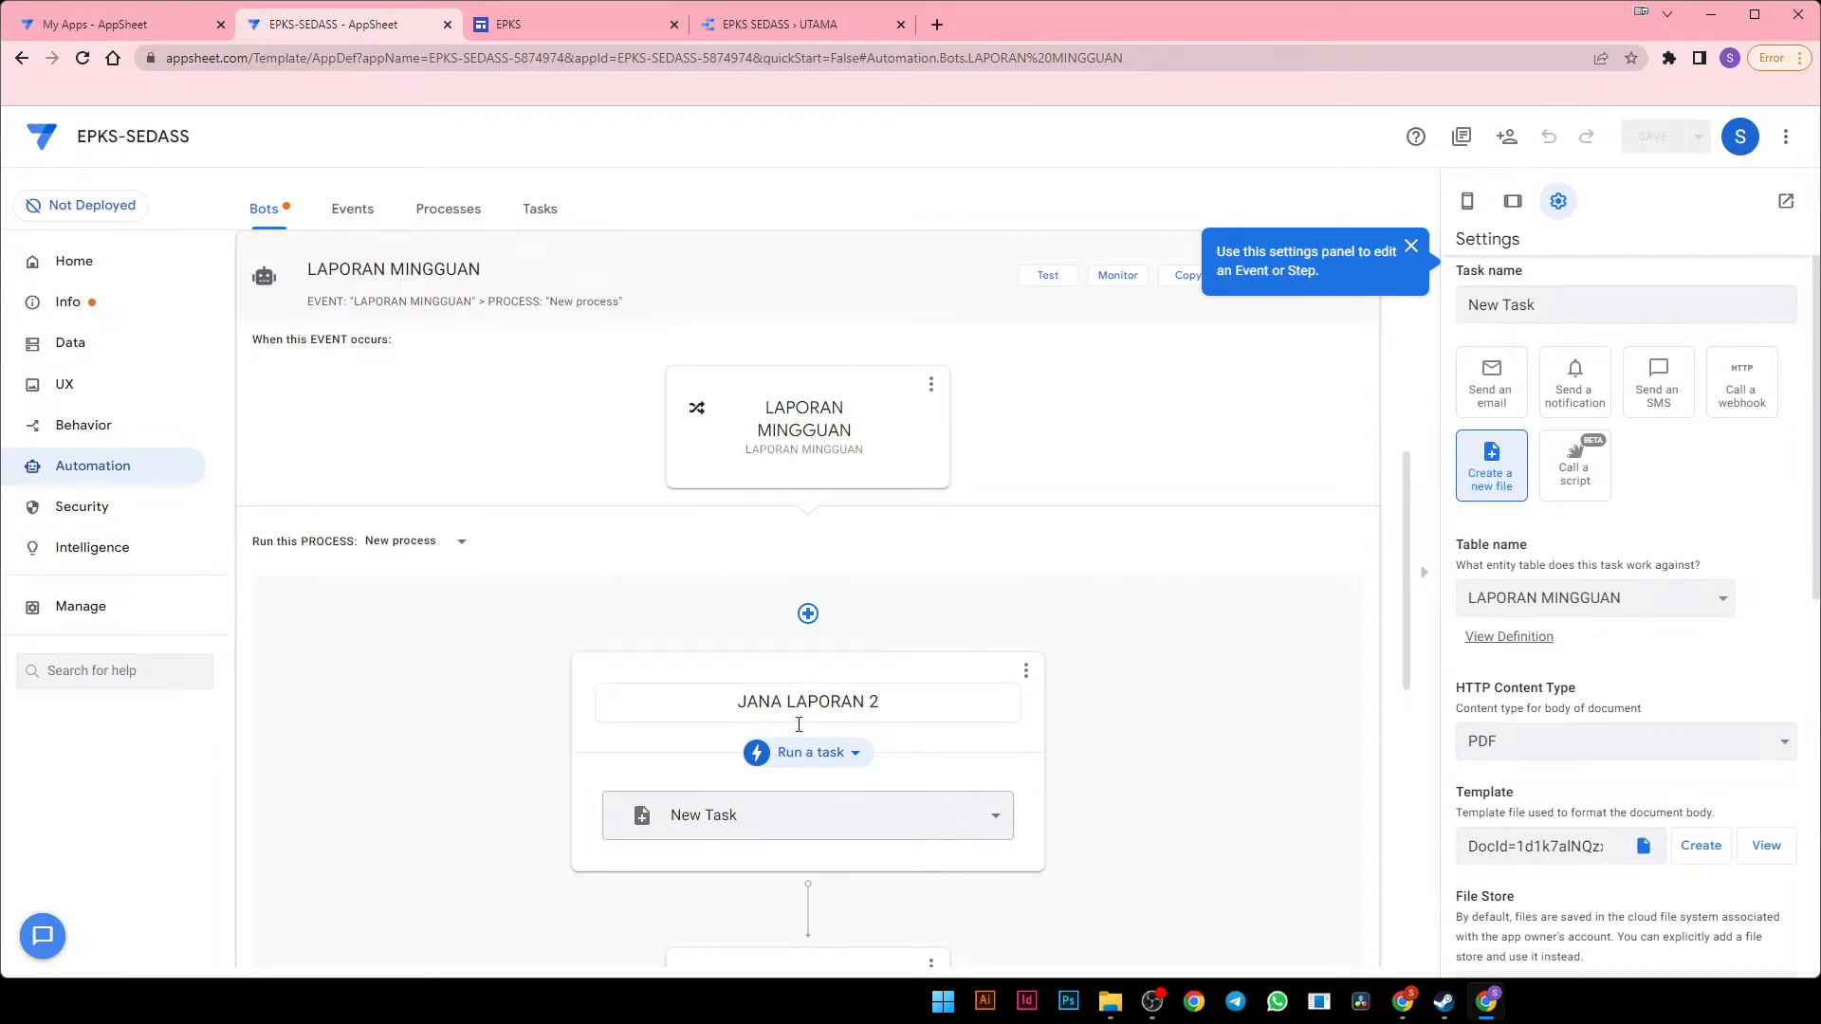
Review the file-creation task's settings and open its template document for viewing
scroll(1575, 592, "down", 2)
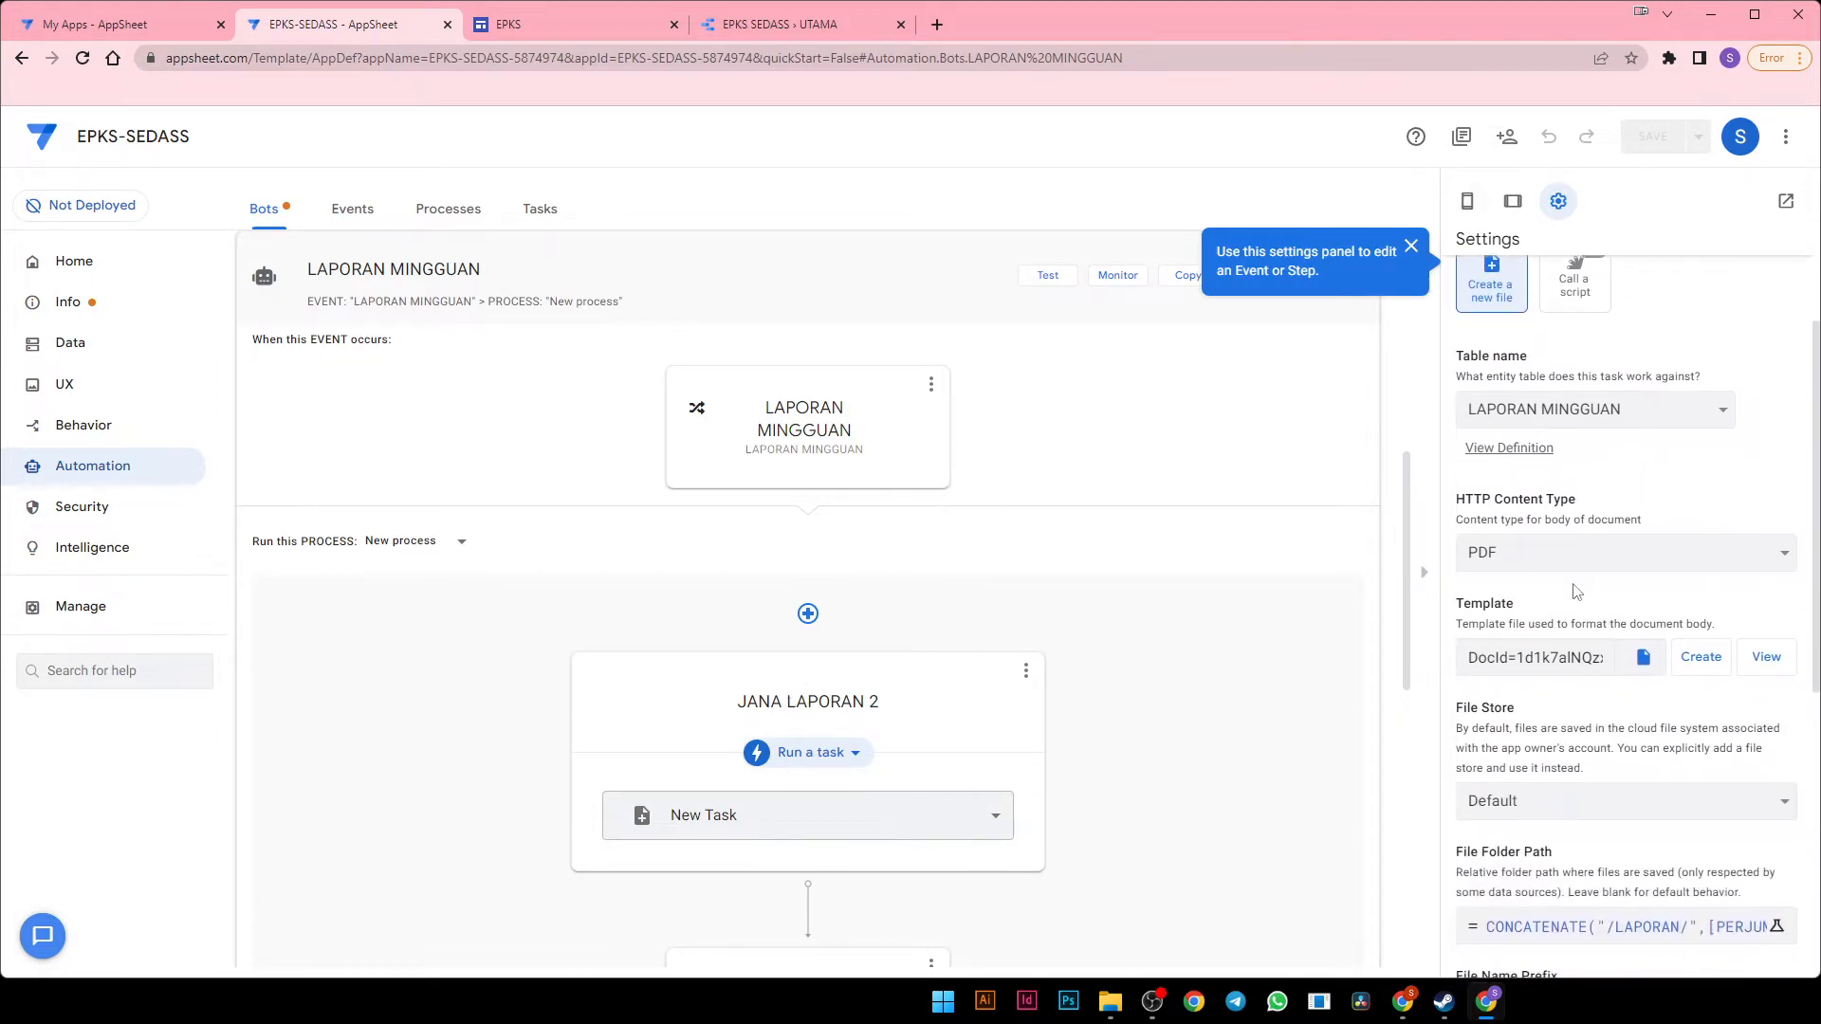
scroll(1573, 560, "up", 2)
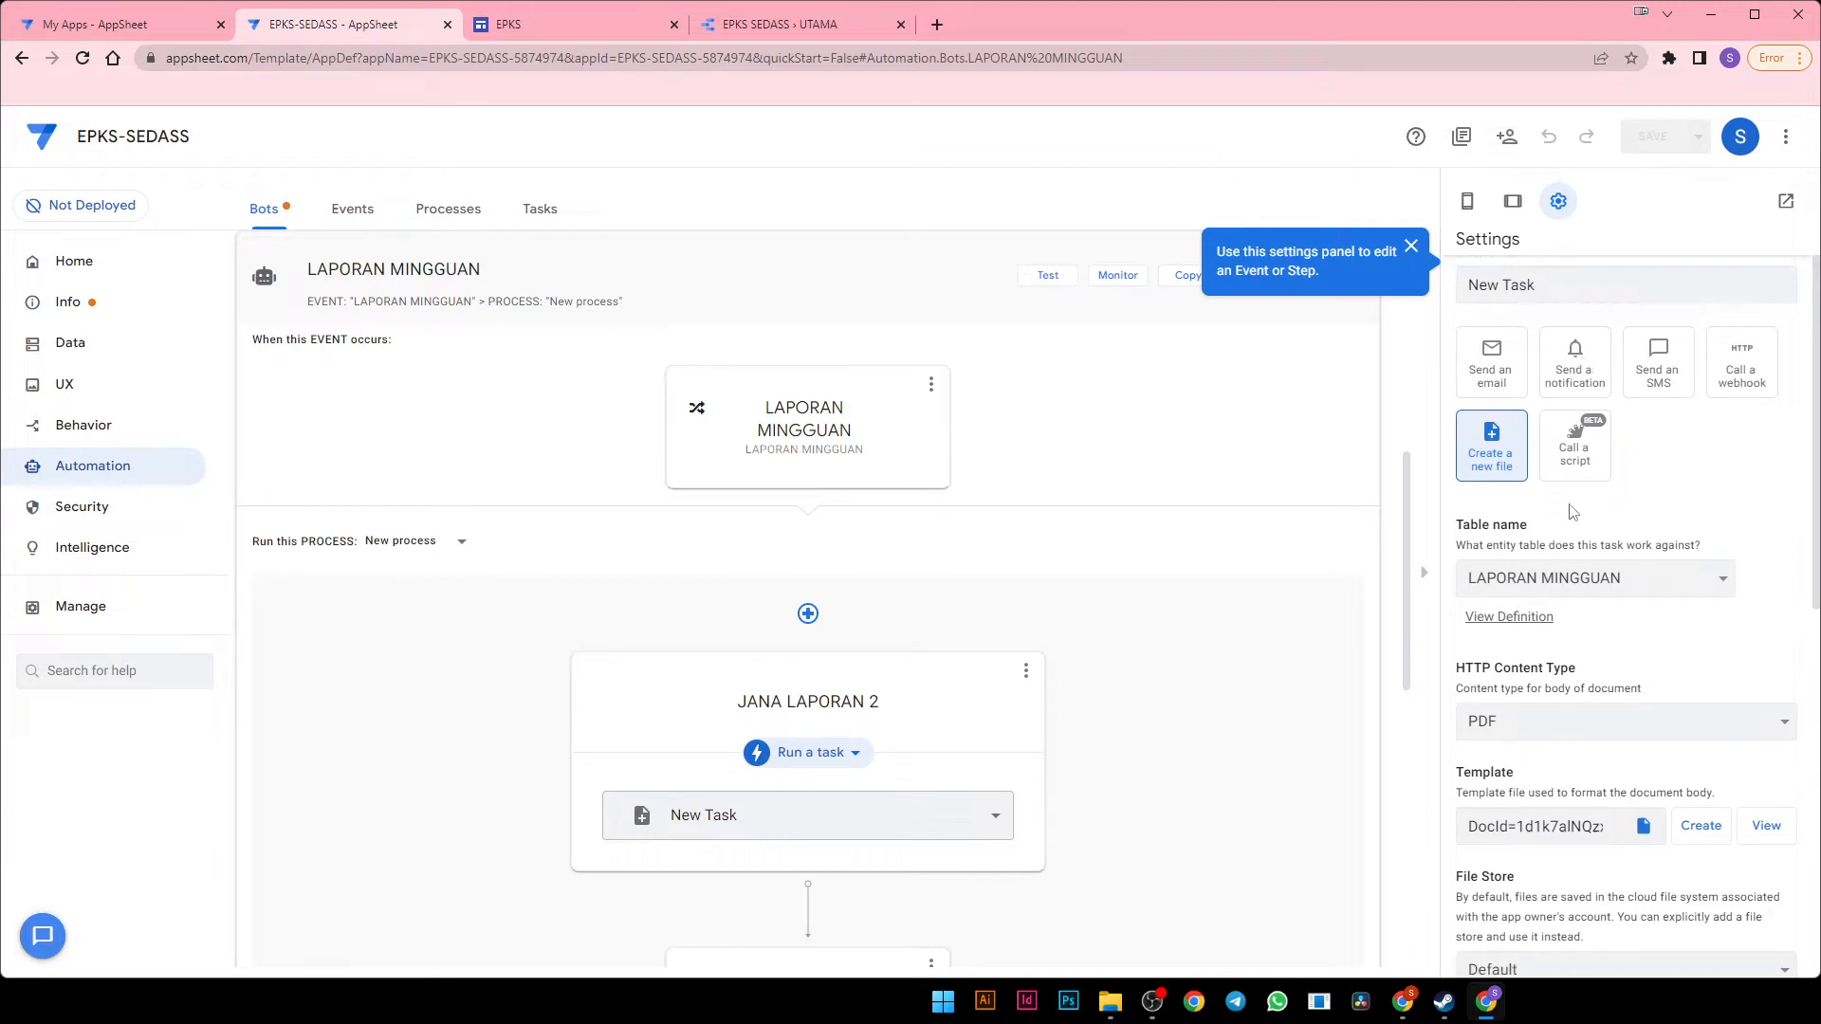
scroll(1570, 512, "down", 2)
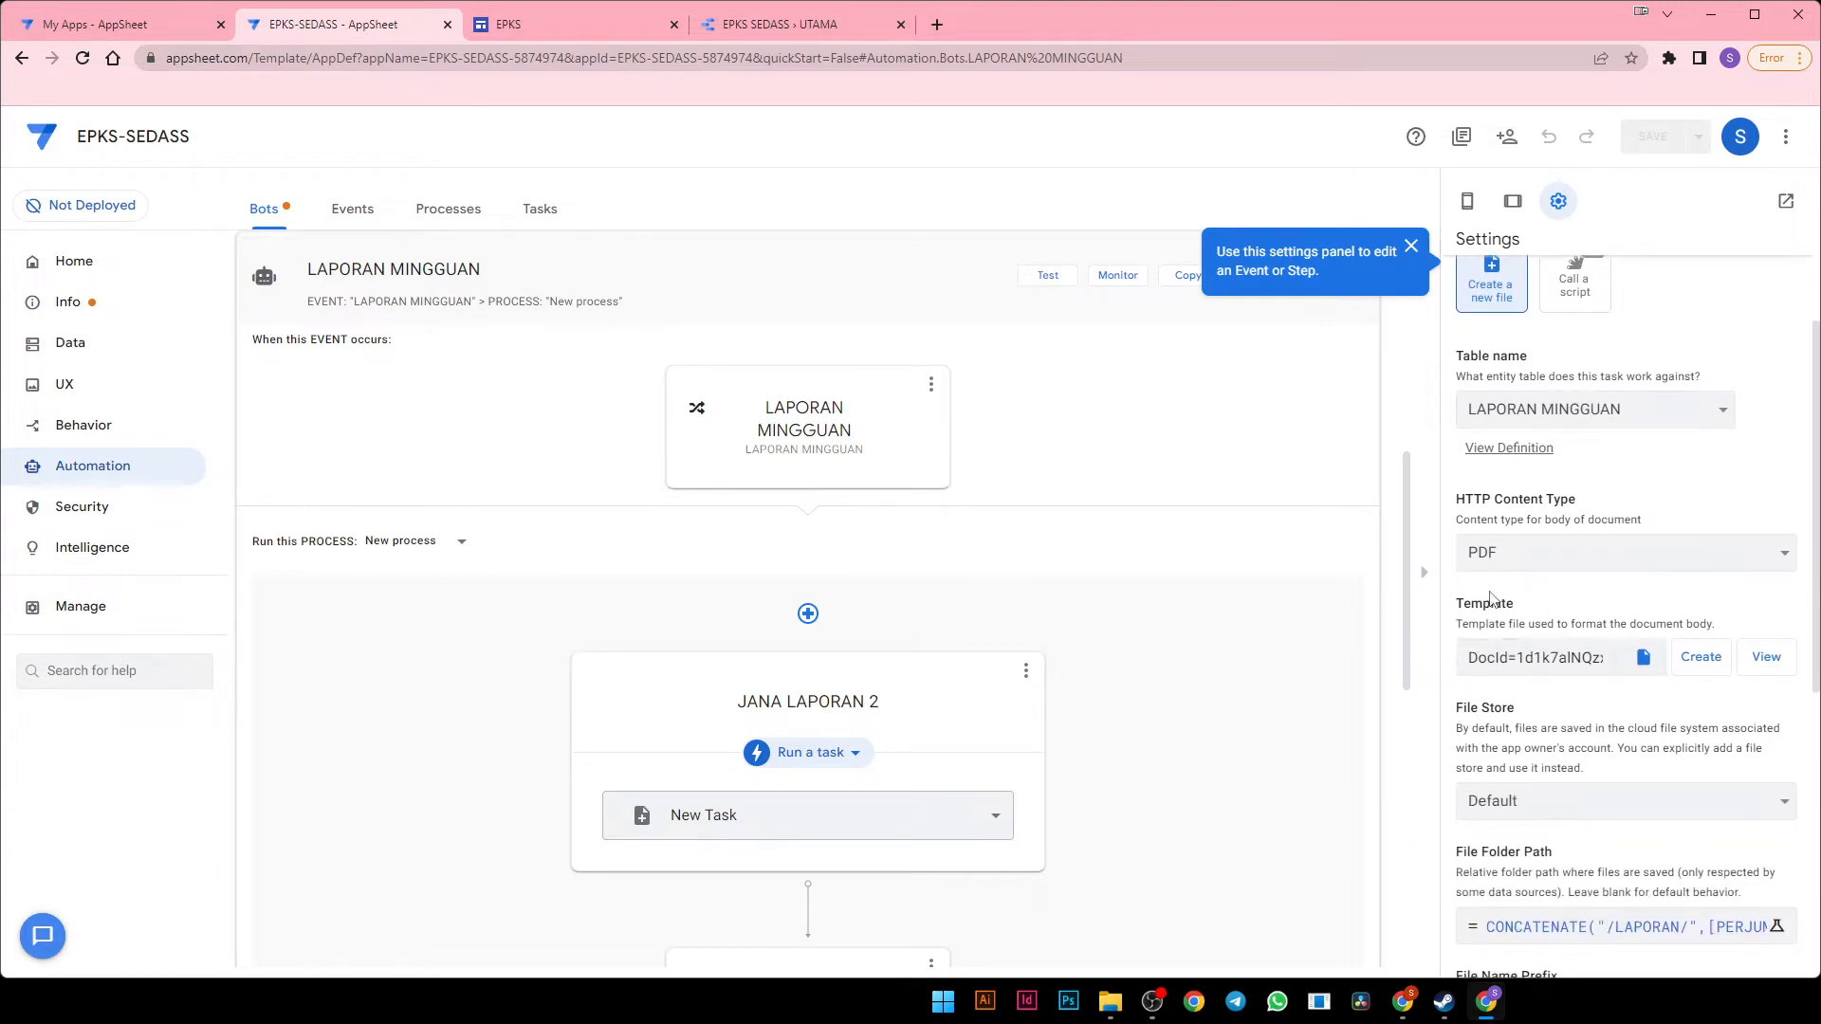
left_click_drag(1465, 609, 1537, 612)
left_click(1761, 673)
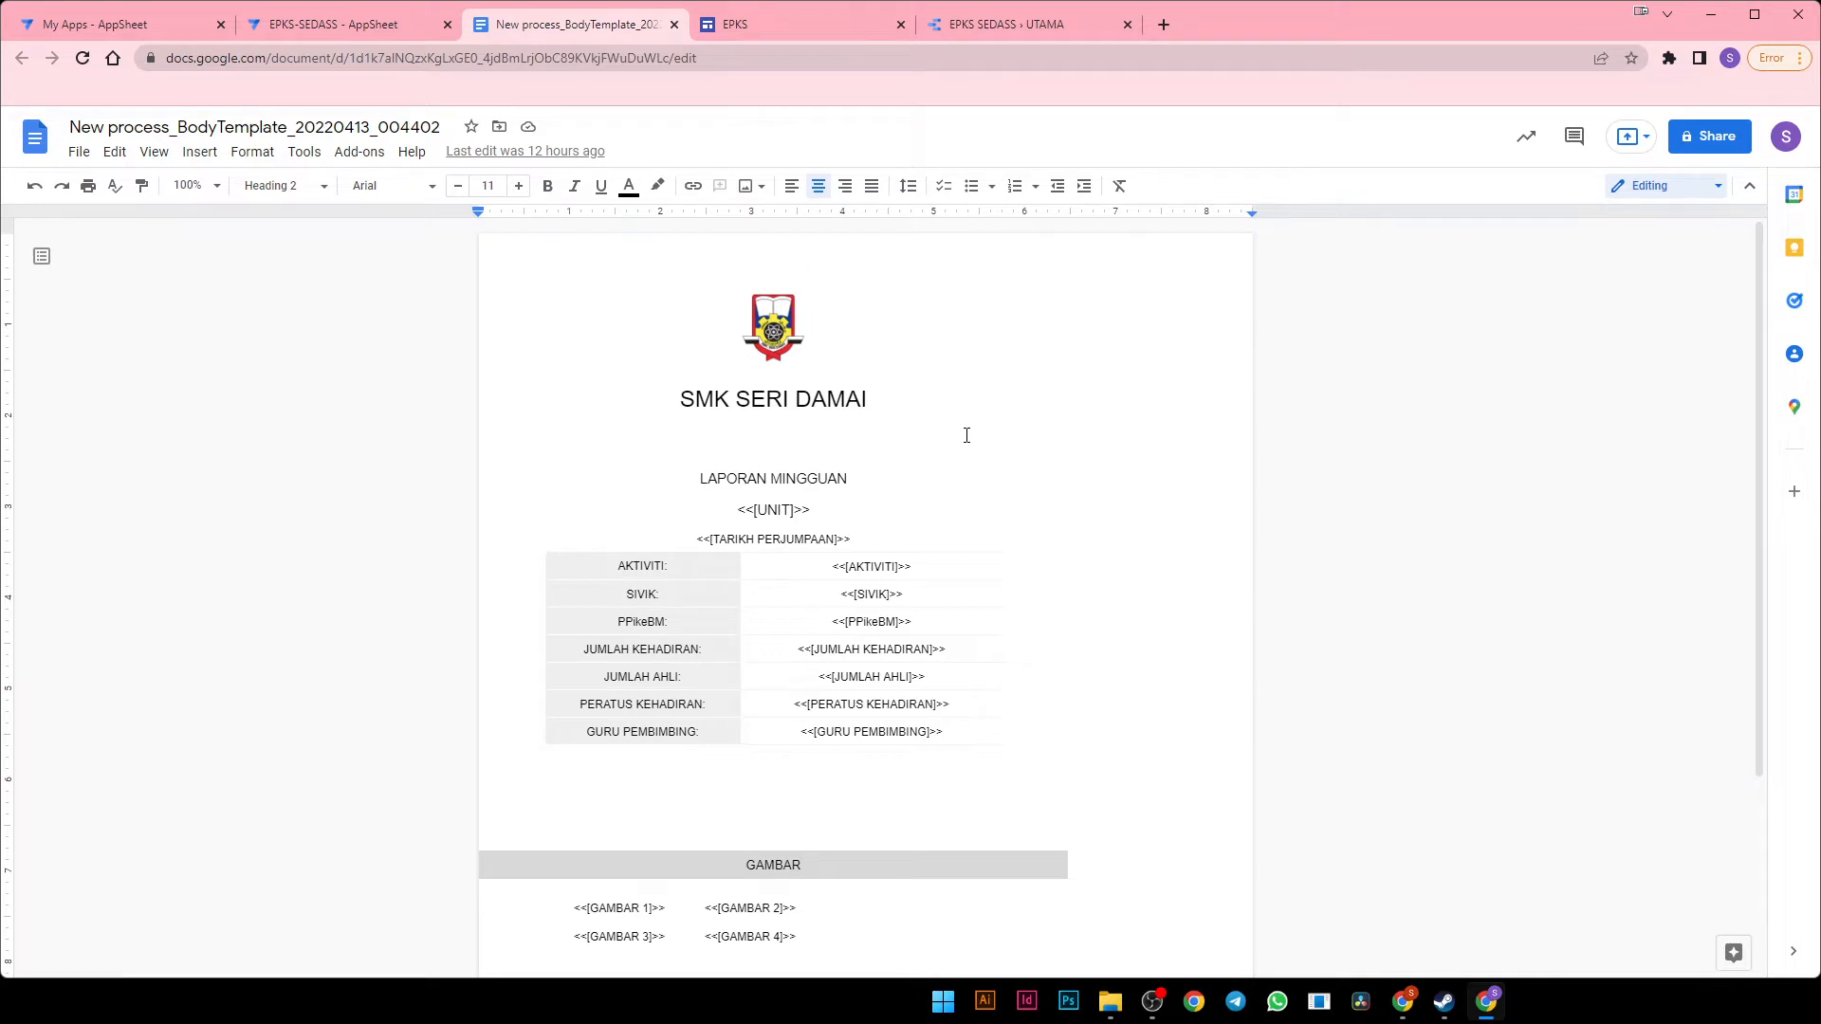
Open the TEMPLATE LAPORAN sample document from the EPKS site
left_click(789, 10)
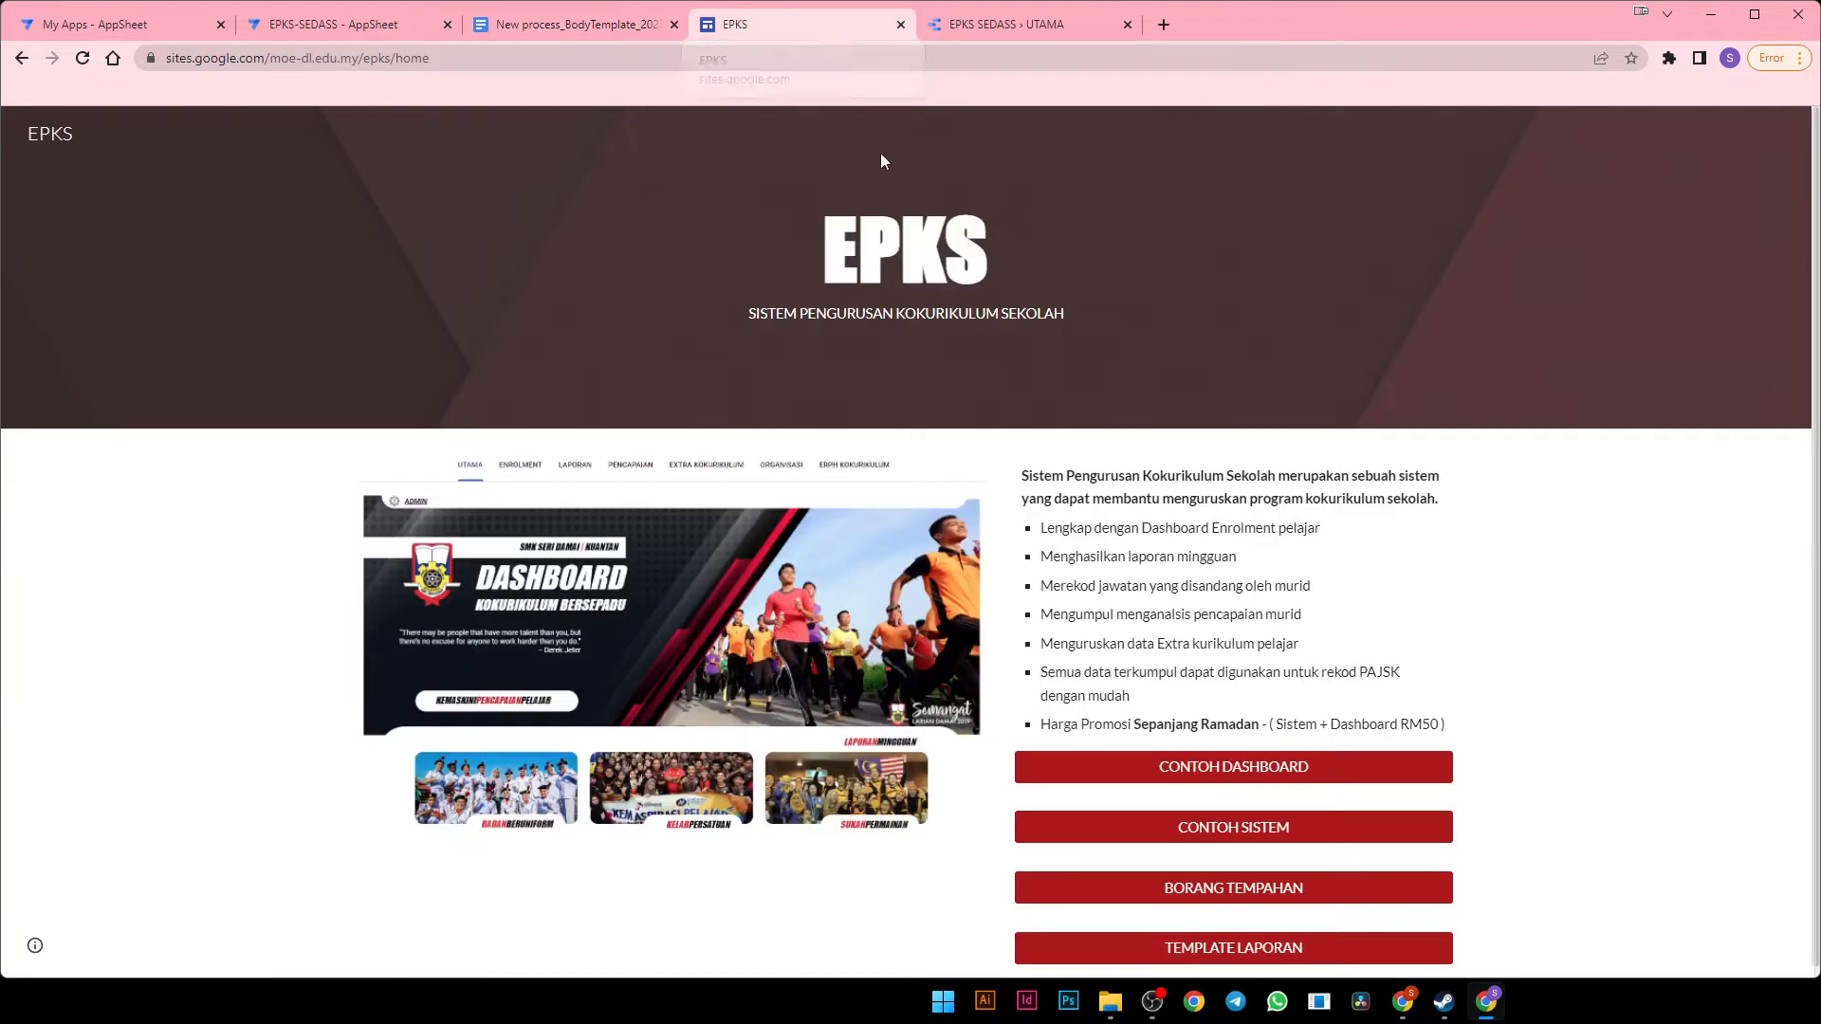
scroll(903, 312, "down", 1)
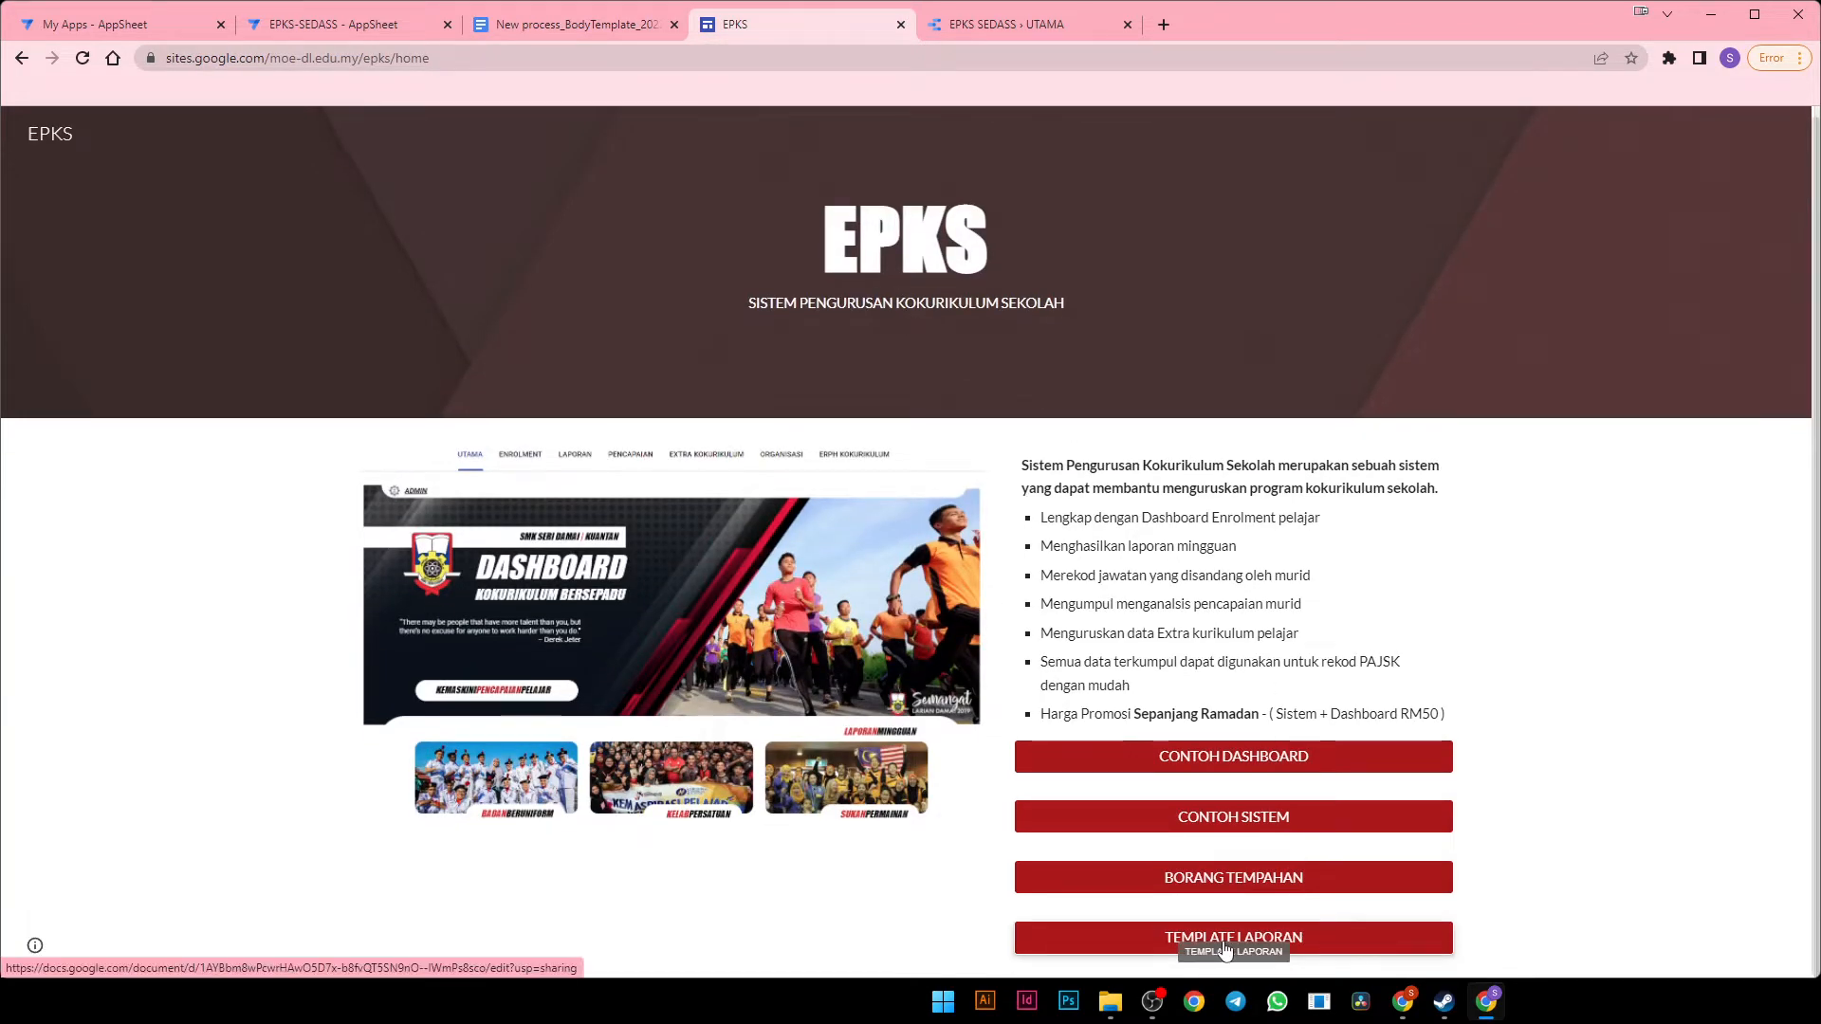
left_click(569, 24)
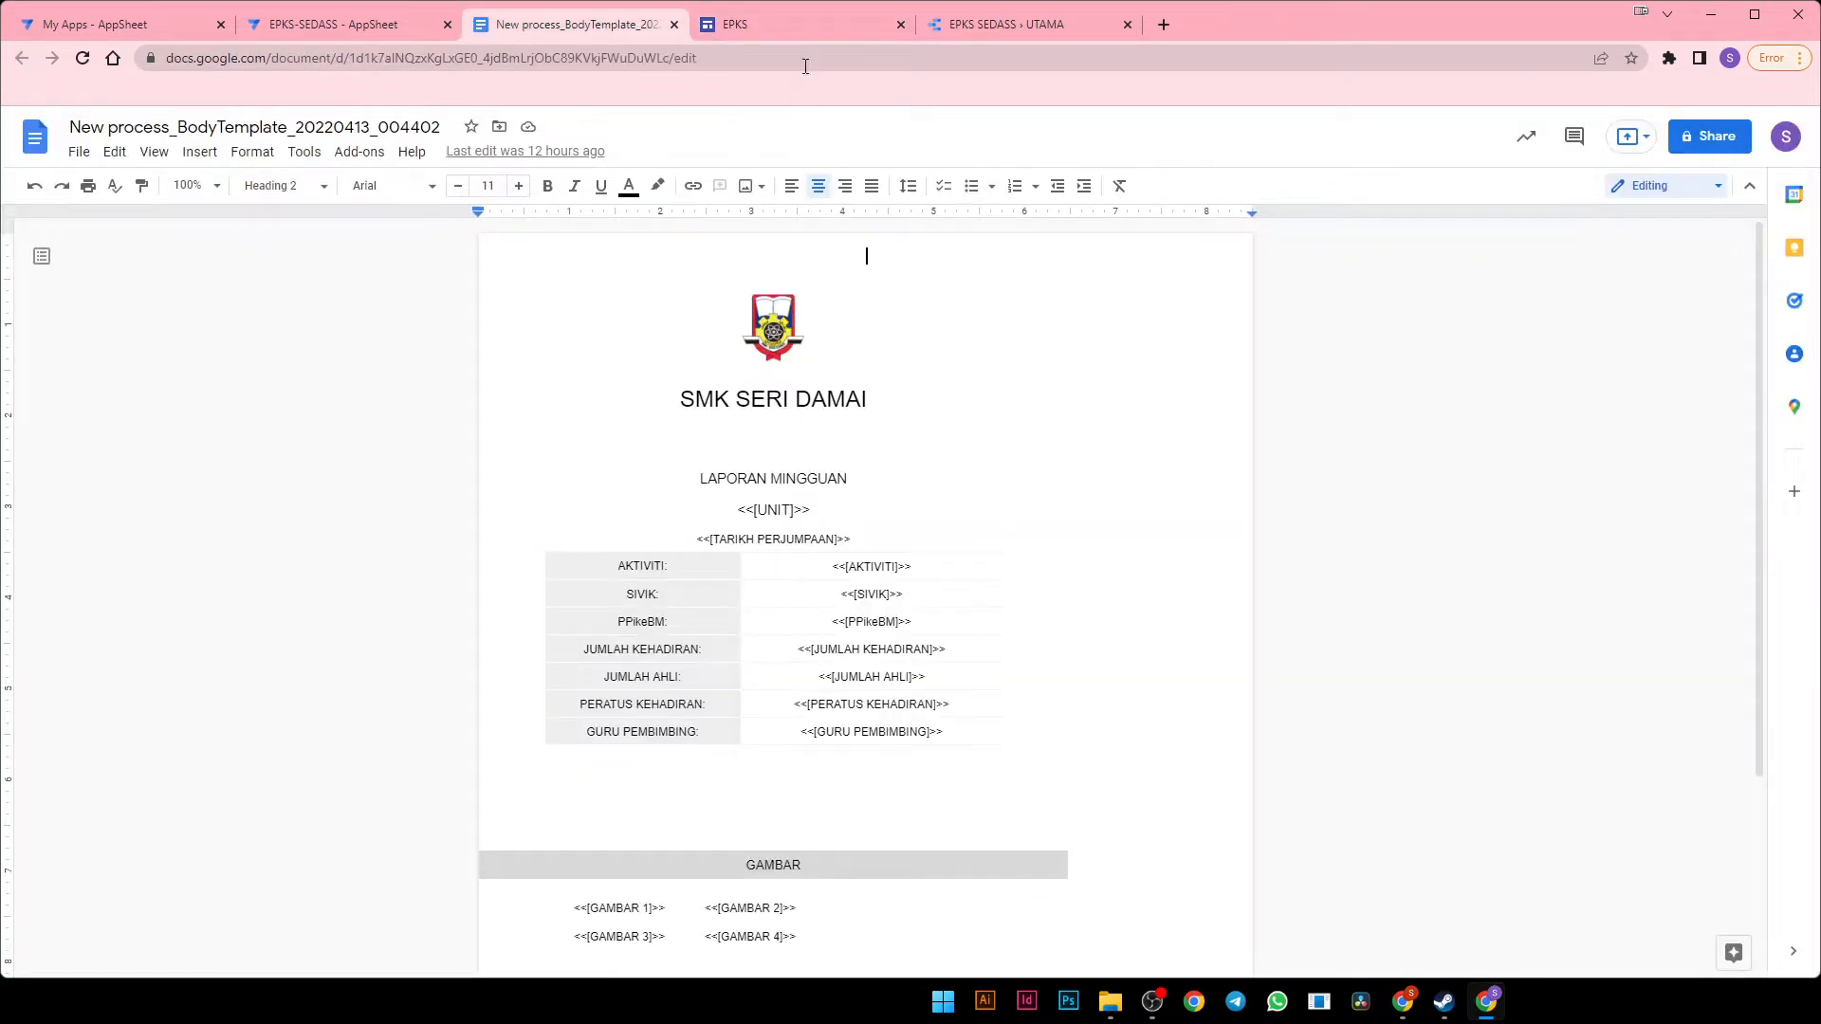
left_click(806, 29)
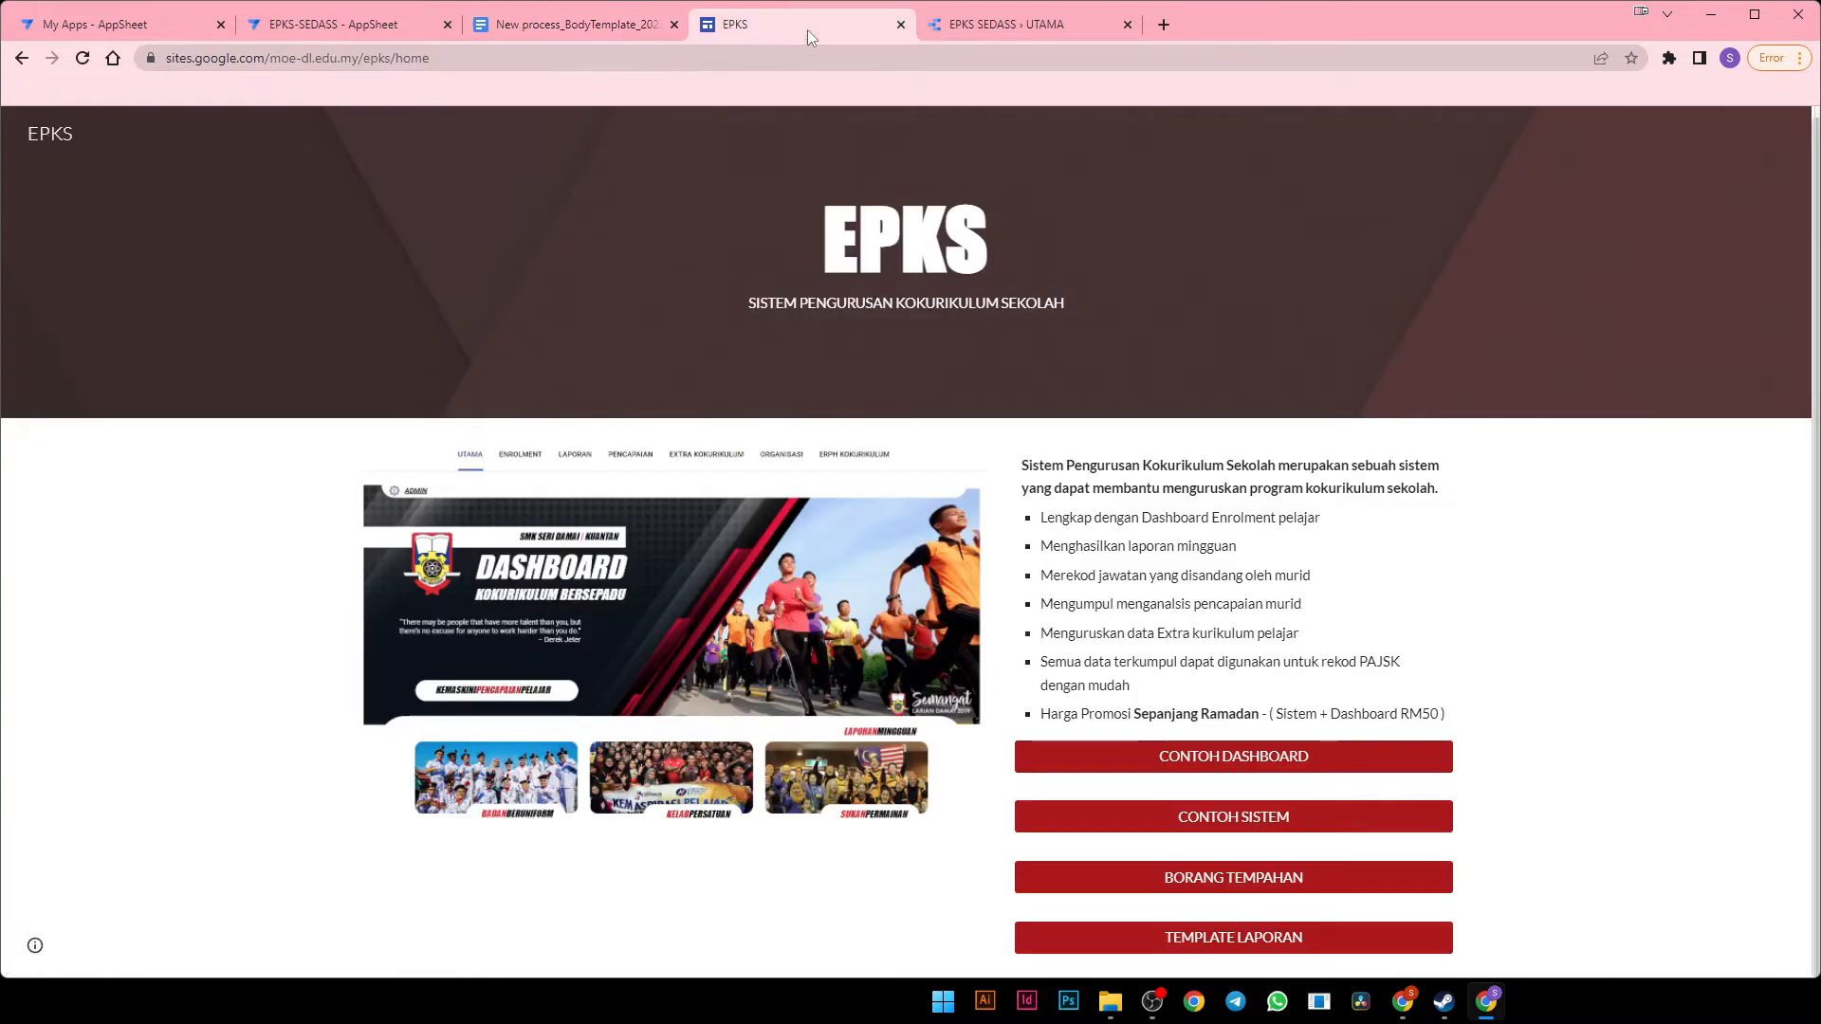
left_click(1293, 939)
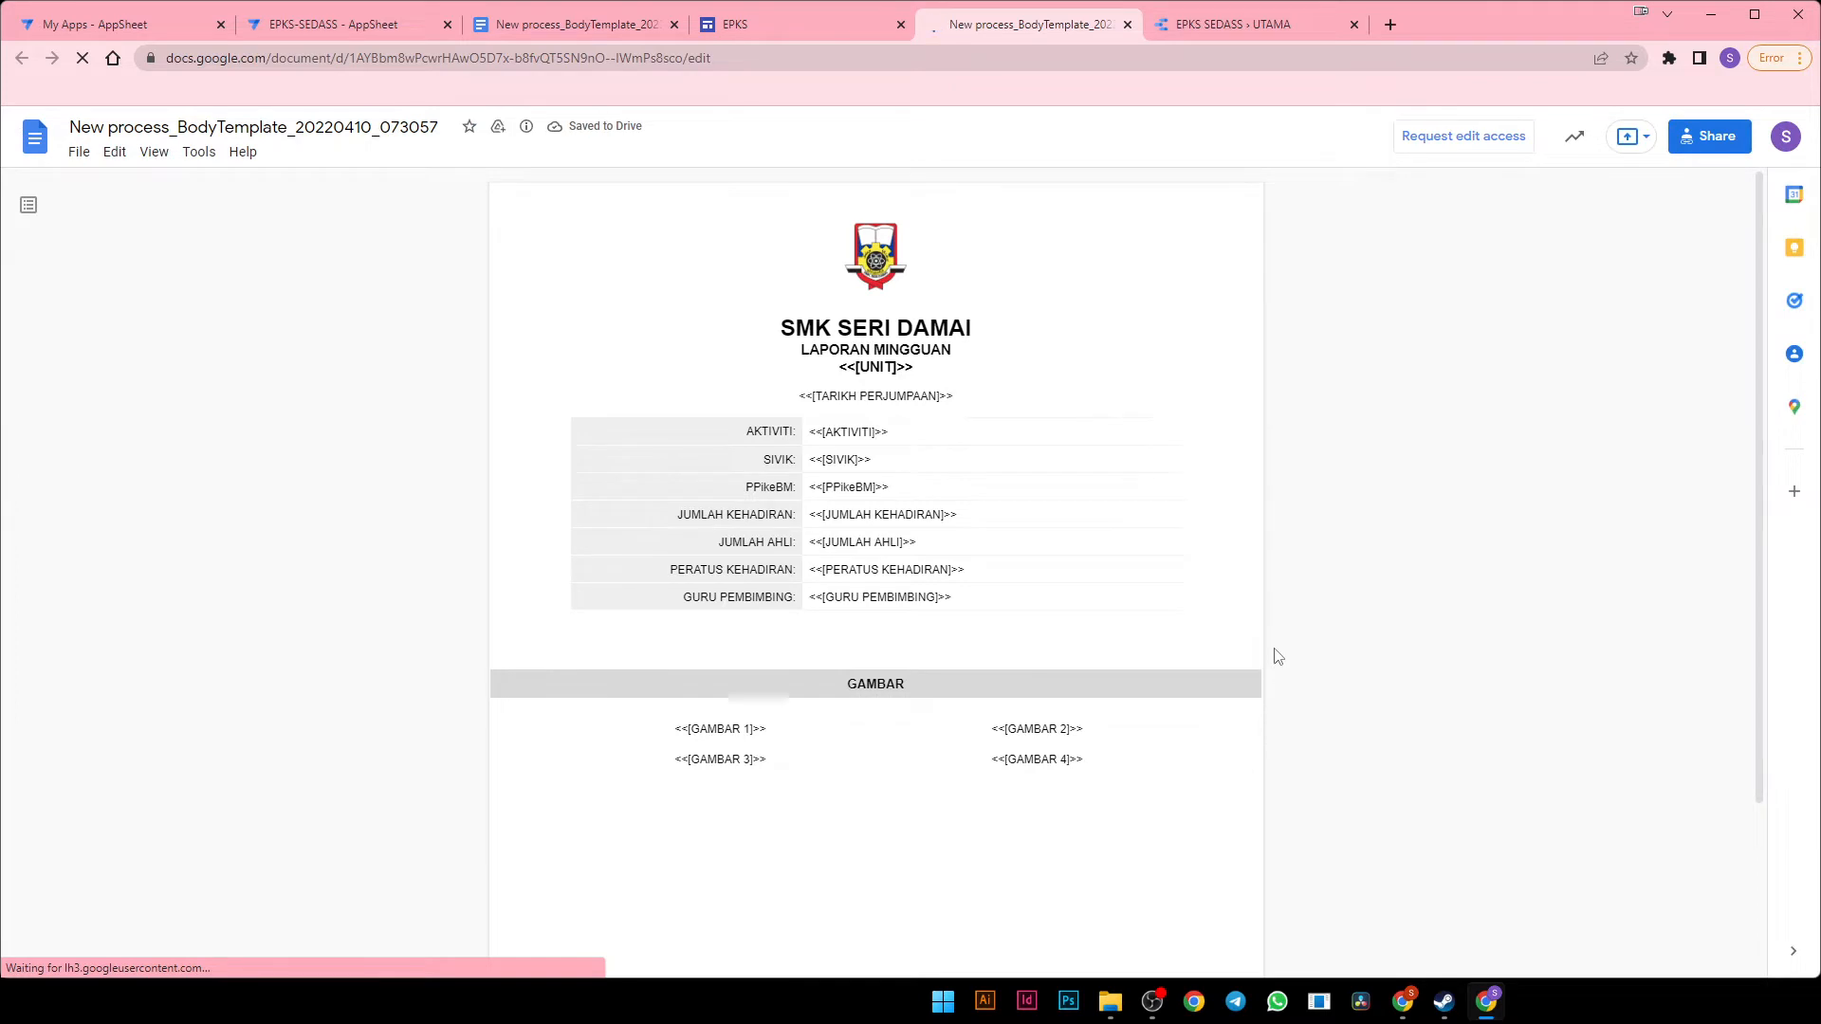
Copy the entire sample report and paste it over all the content of the bot's template, New process_BodyTemplate_20220413_004402
left_click(1192, 309)
key("ctrl+a")
key("ctrl+c")
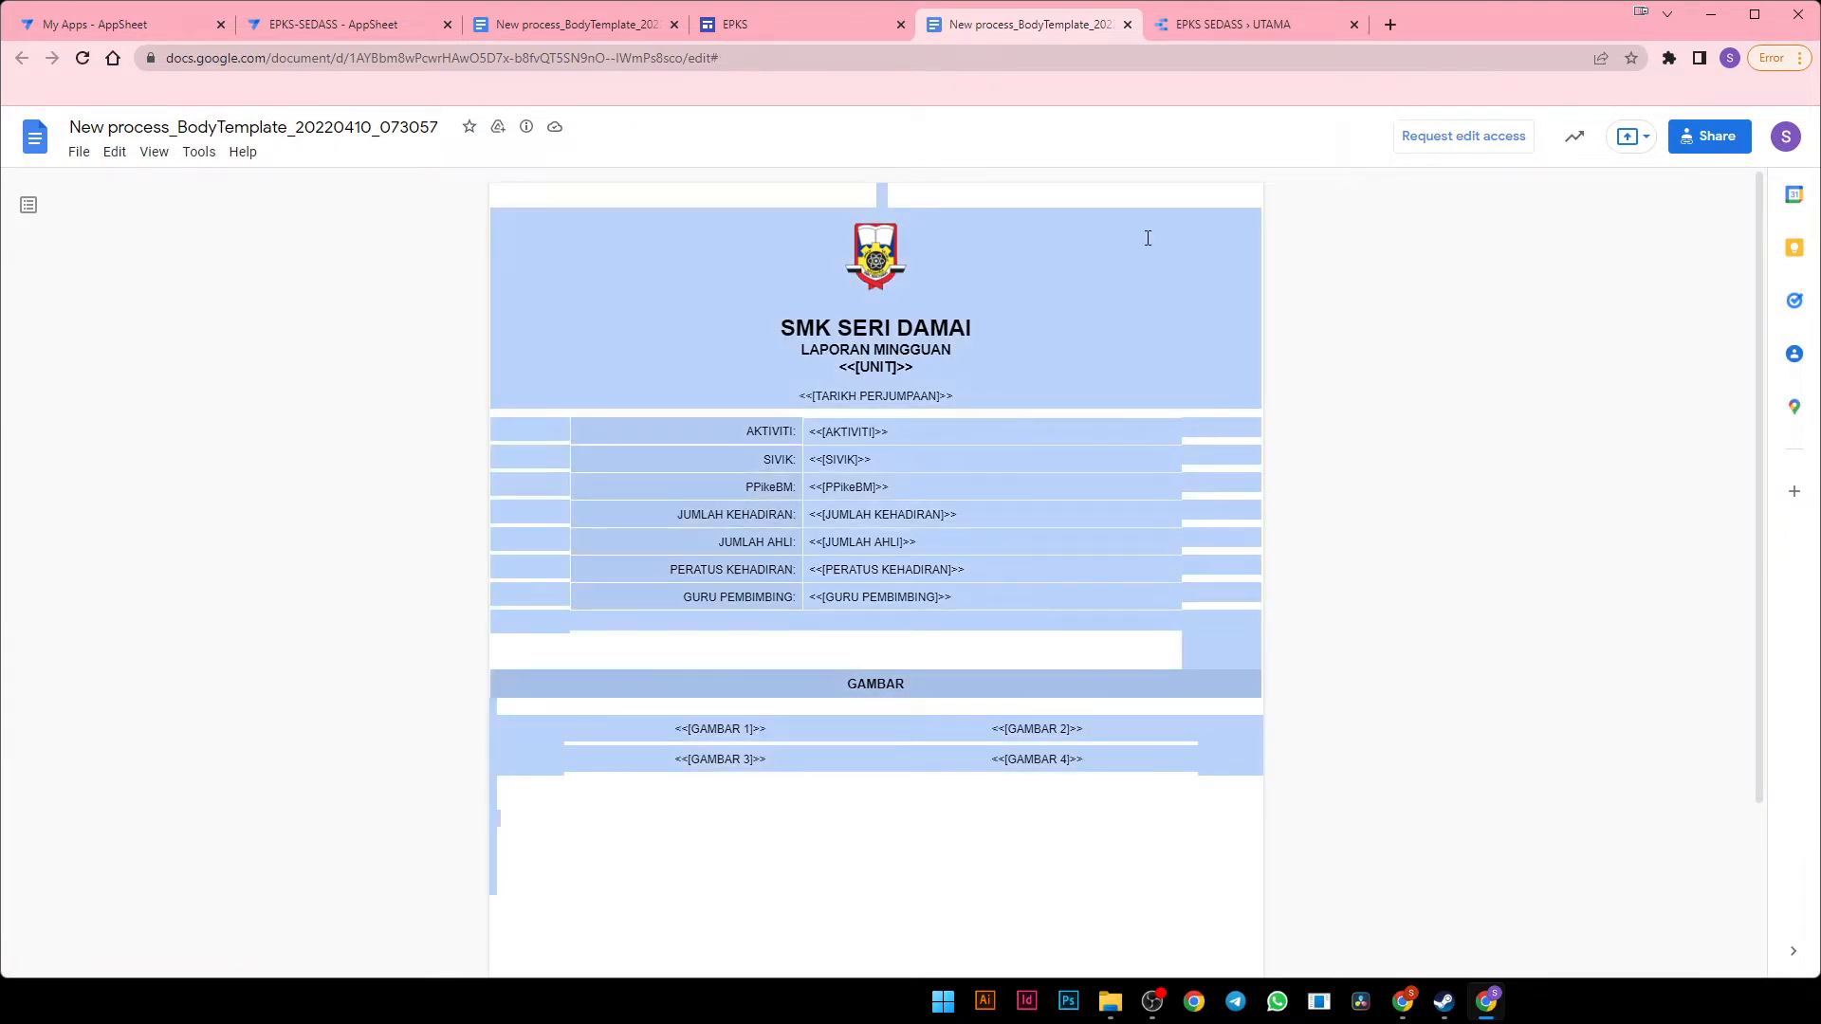
left_click(504, 24)
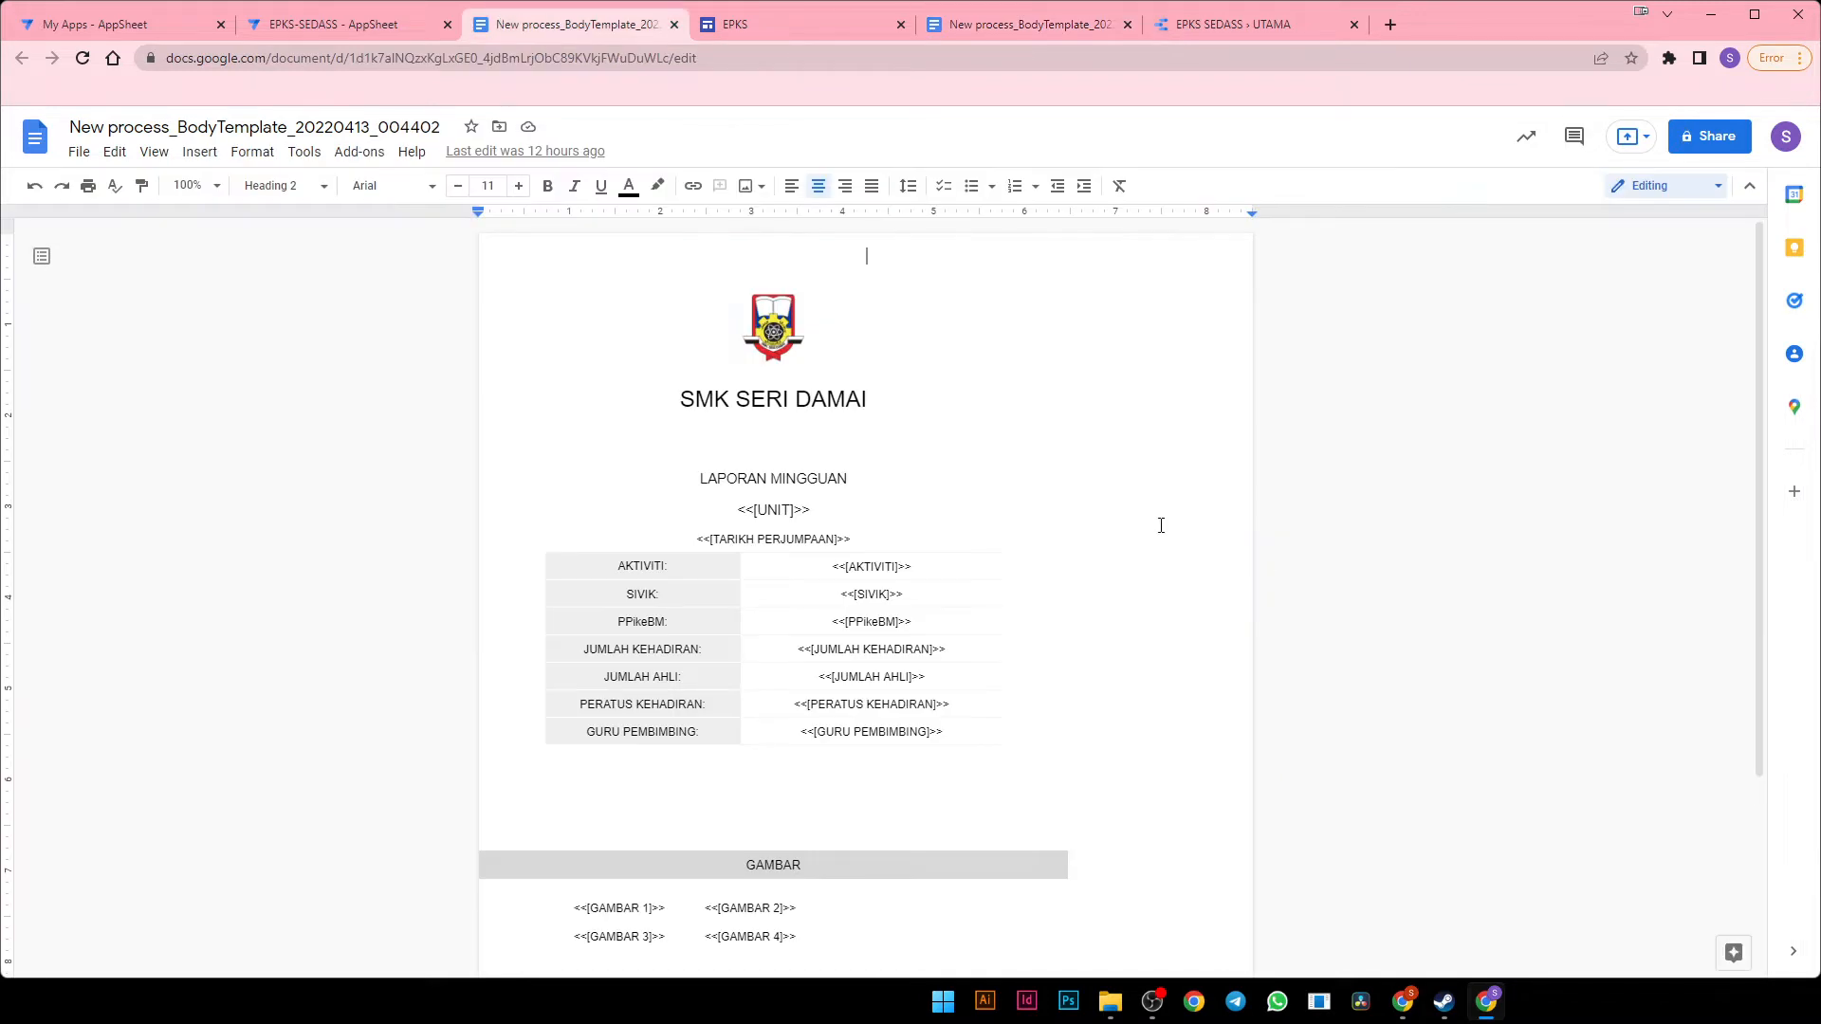
key("ctrl+a")
key("ctrl+v")
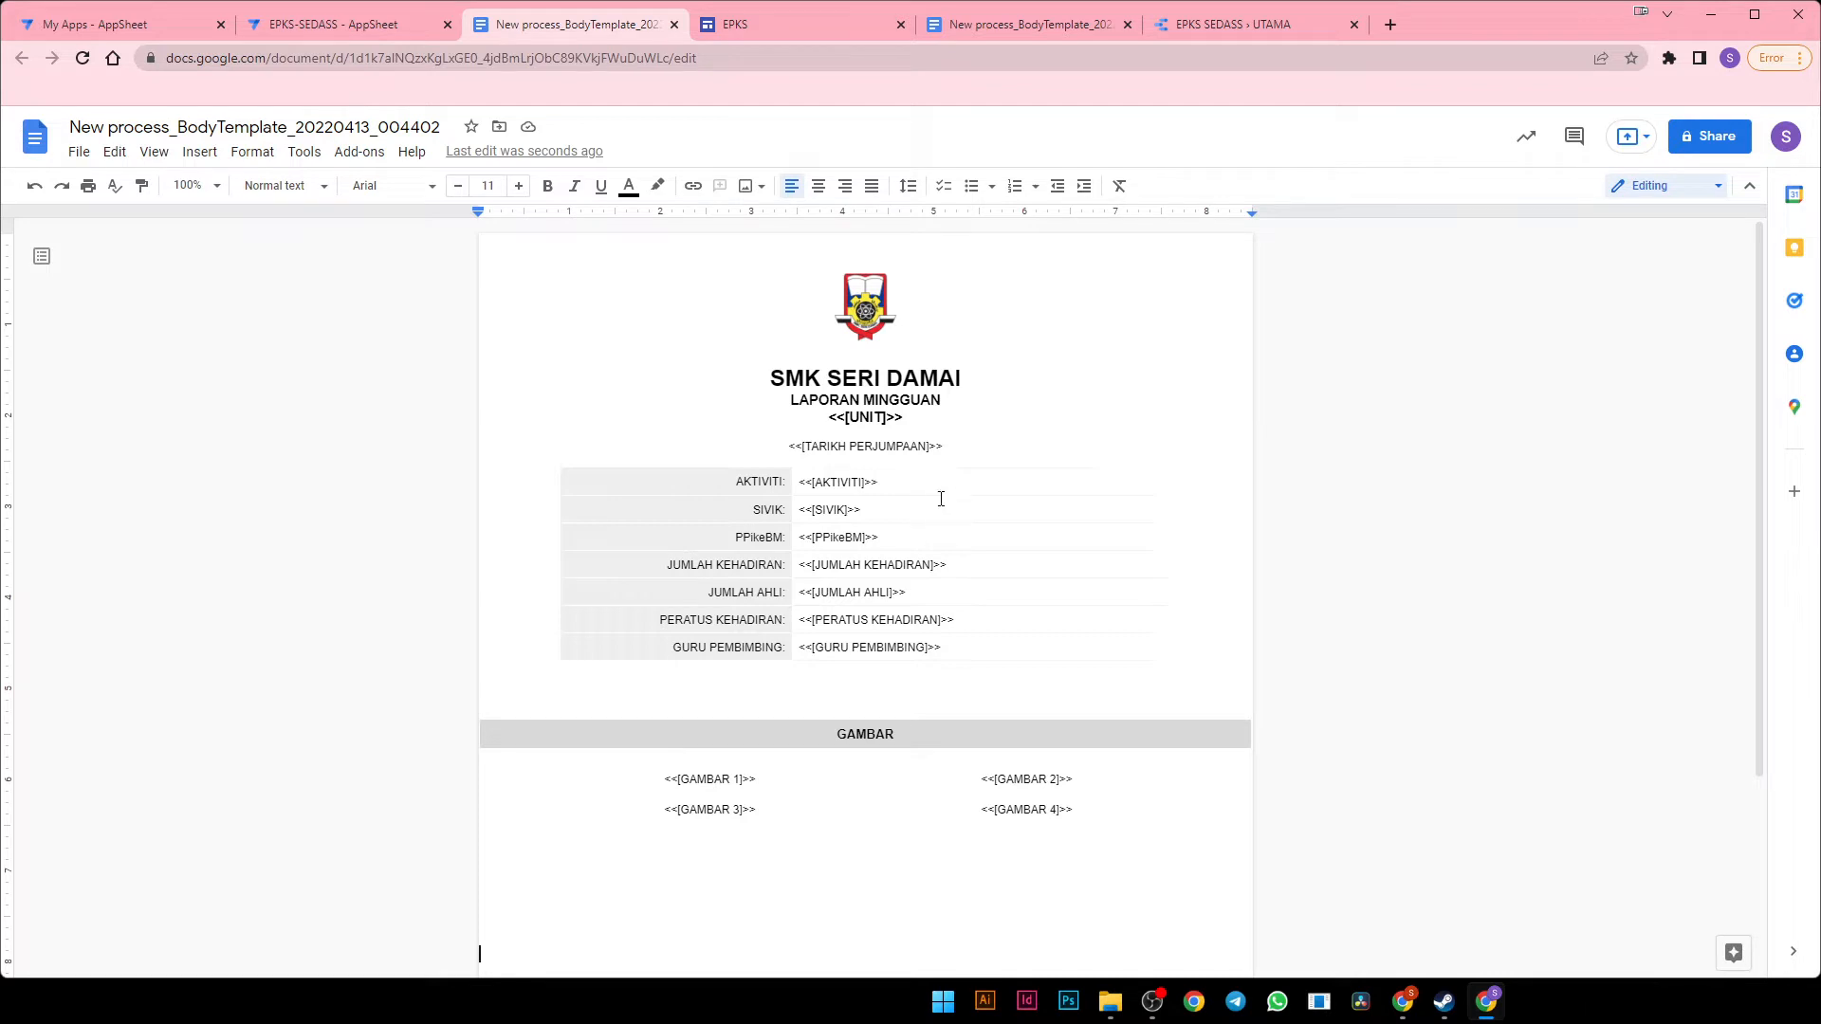
Replace the school logo above the heading with the shield image from the Downloads folder, shrunk to about 1.1 inches wide
left_click(885, 335)
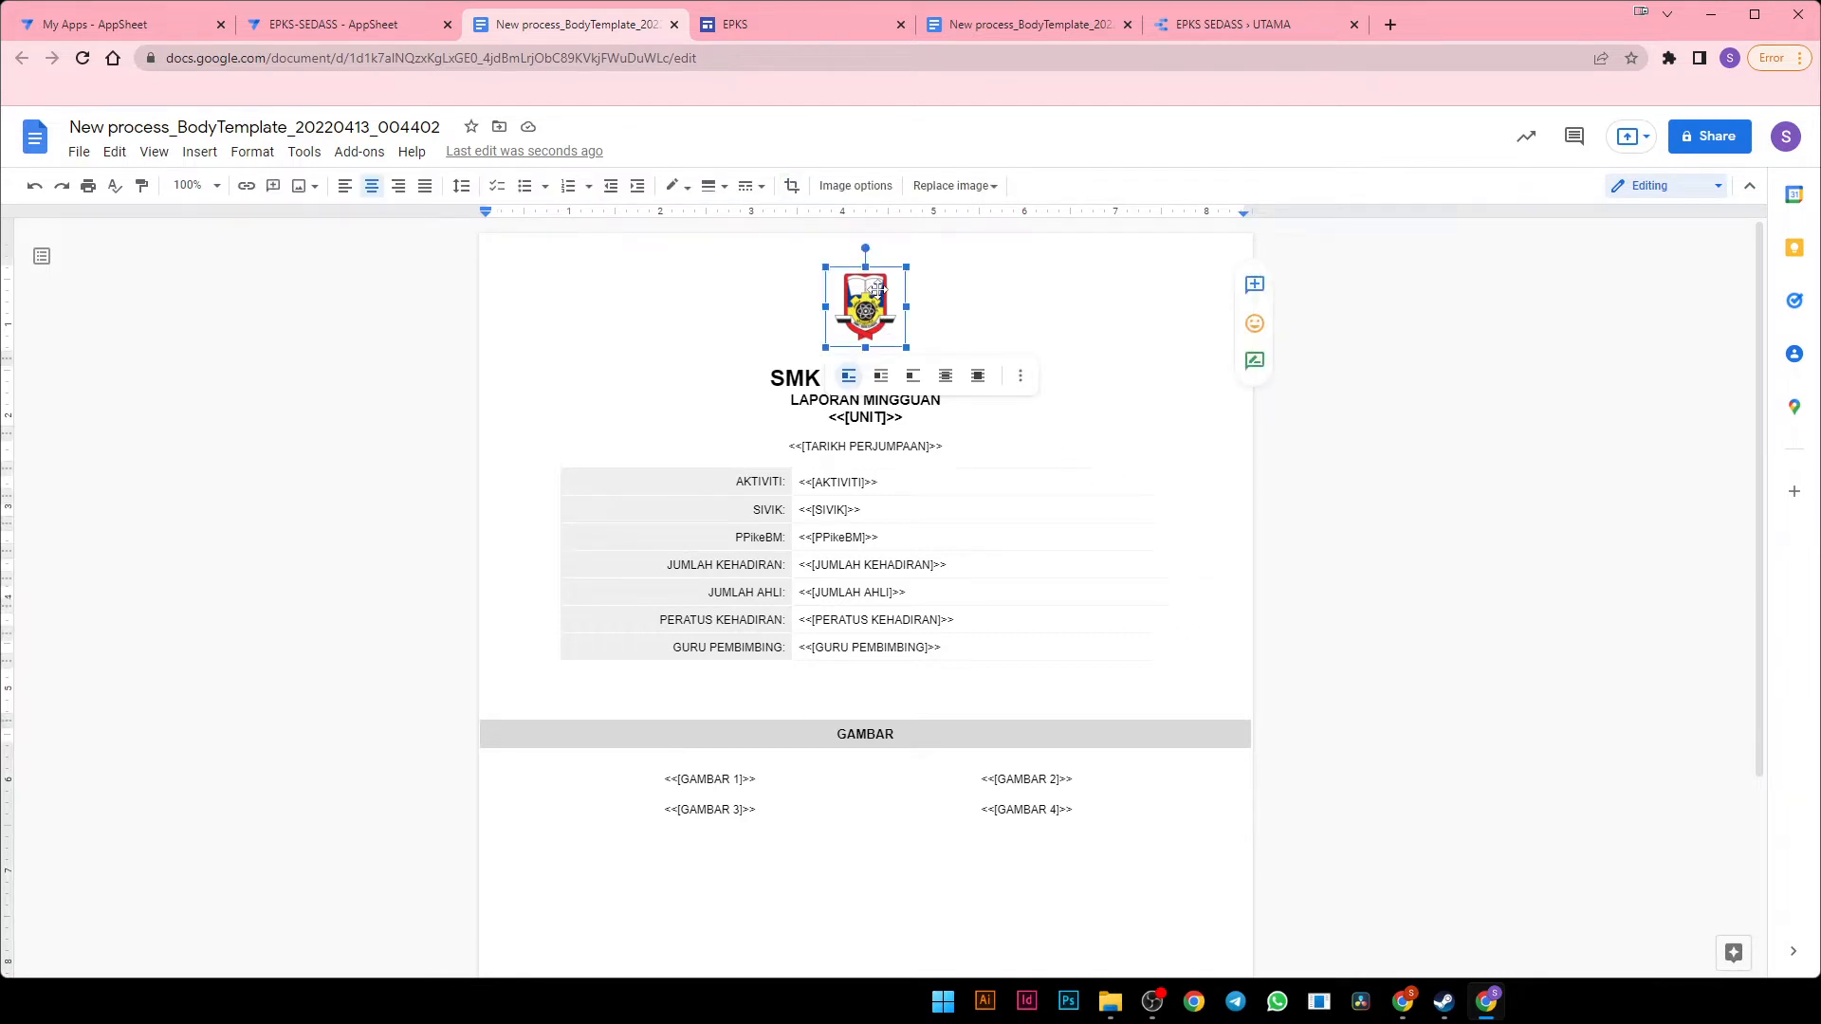
key("Delete")
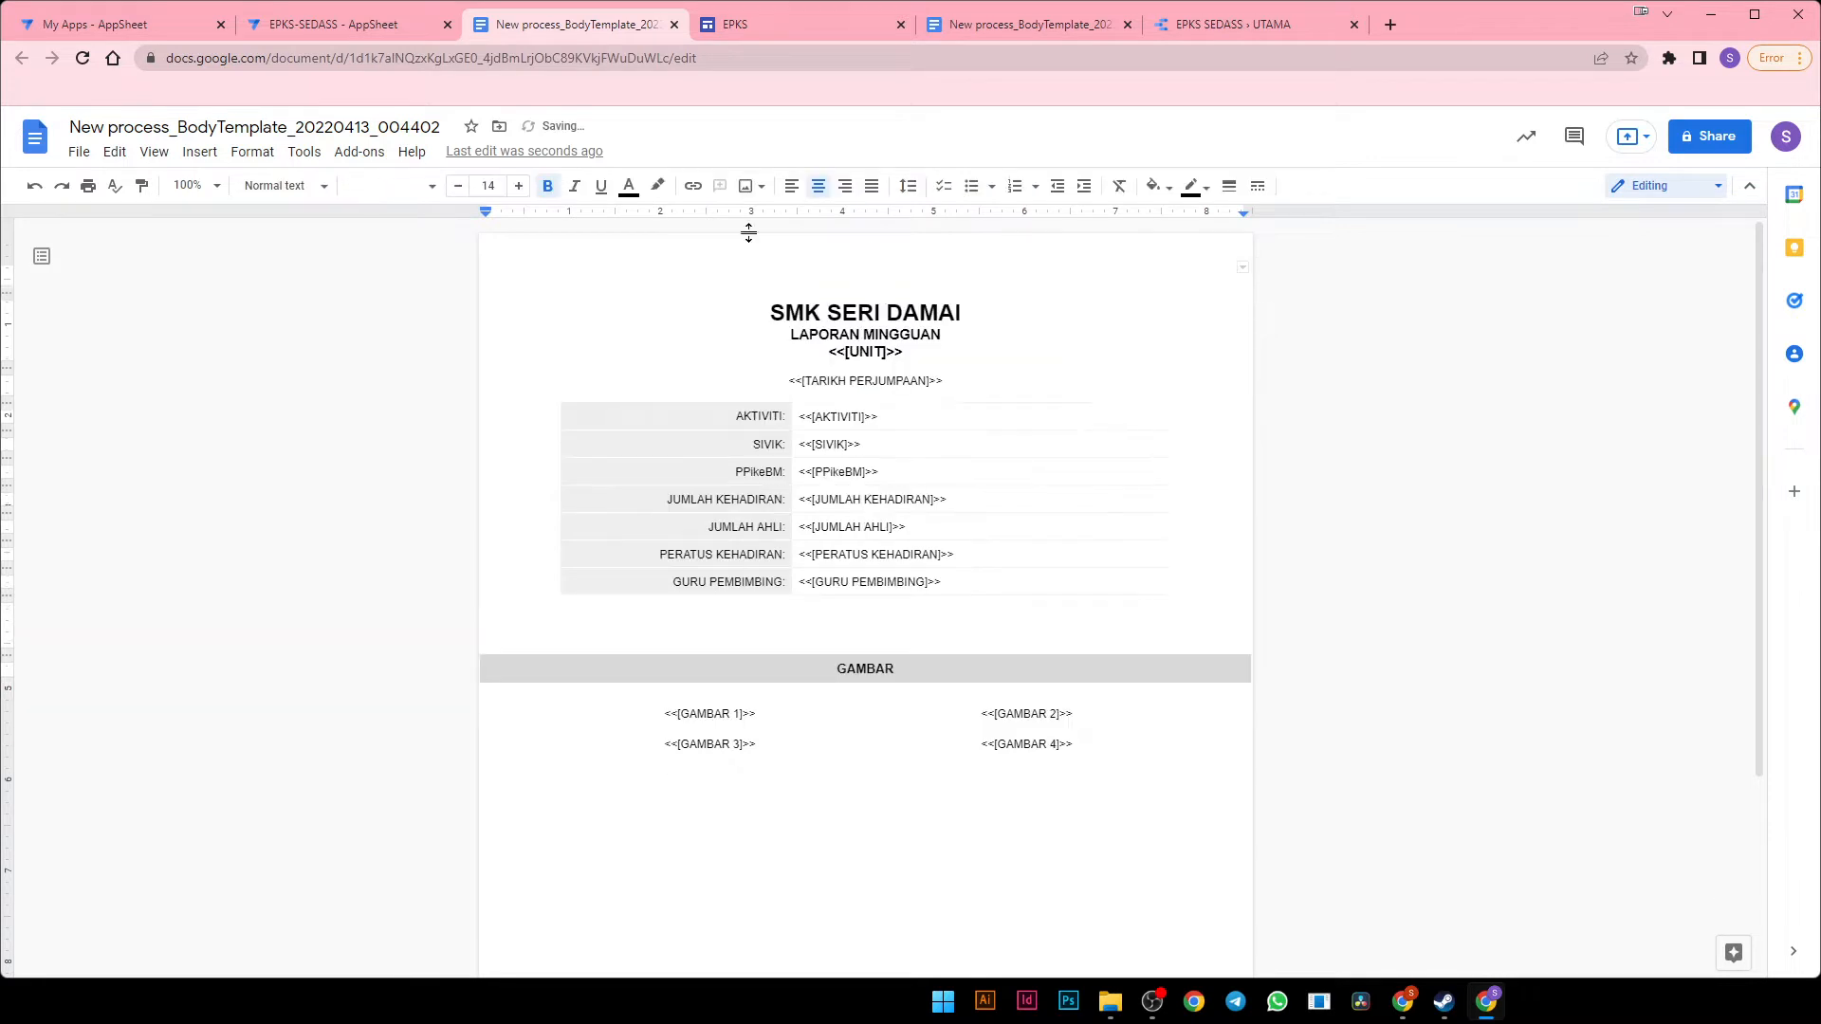
left_click(199, 152)
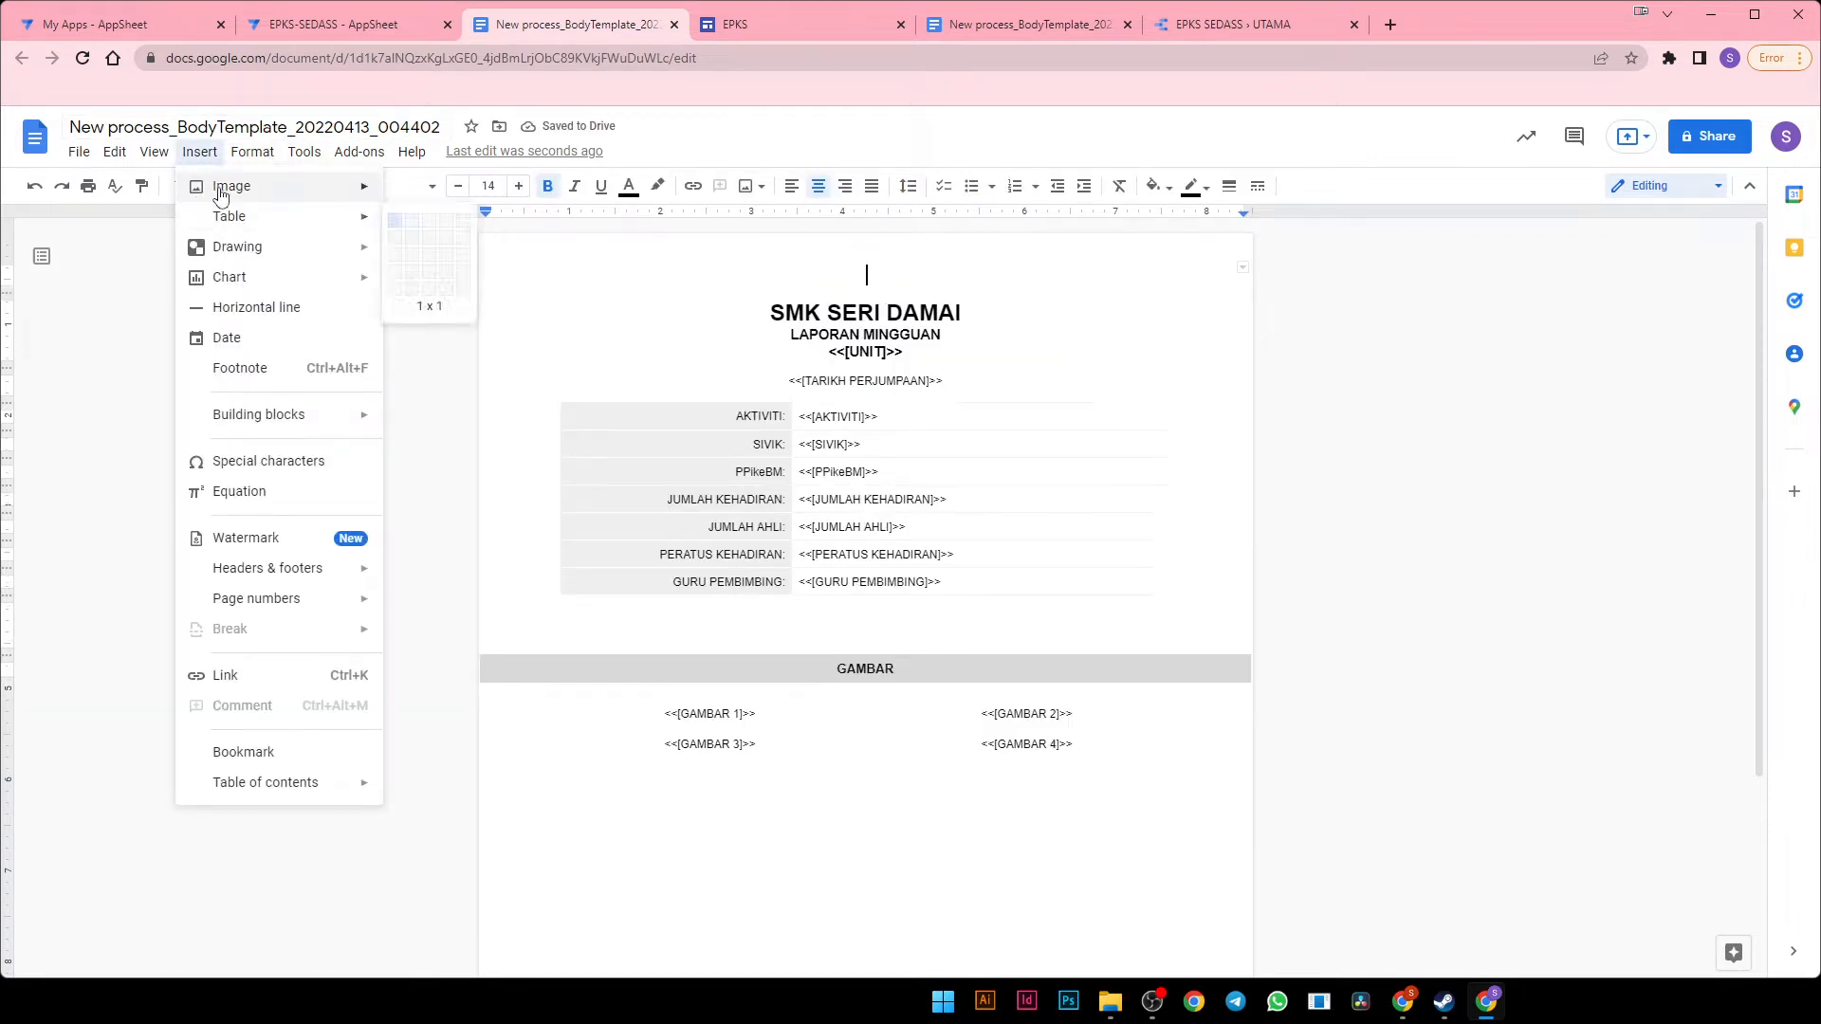
mouse_move(221, 193)
left_click(397, 201)
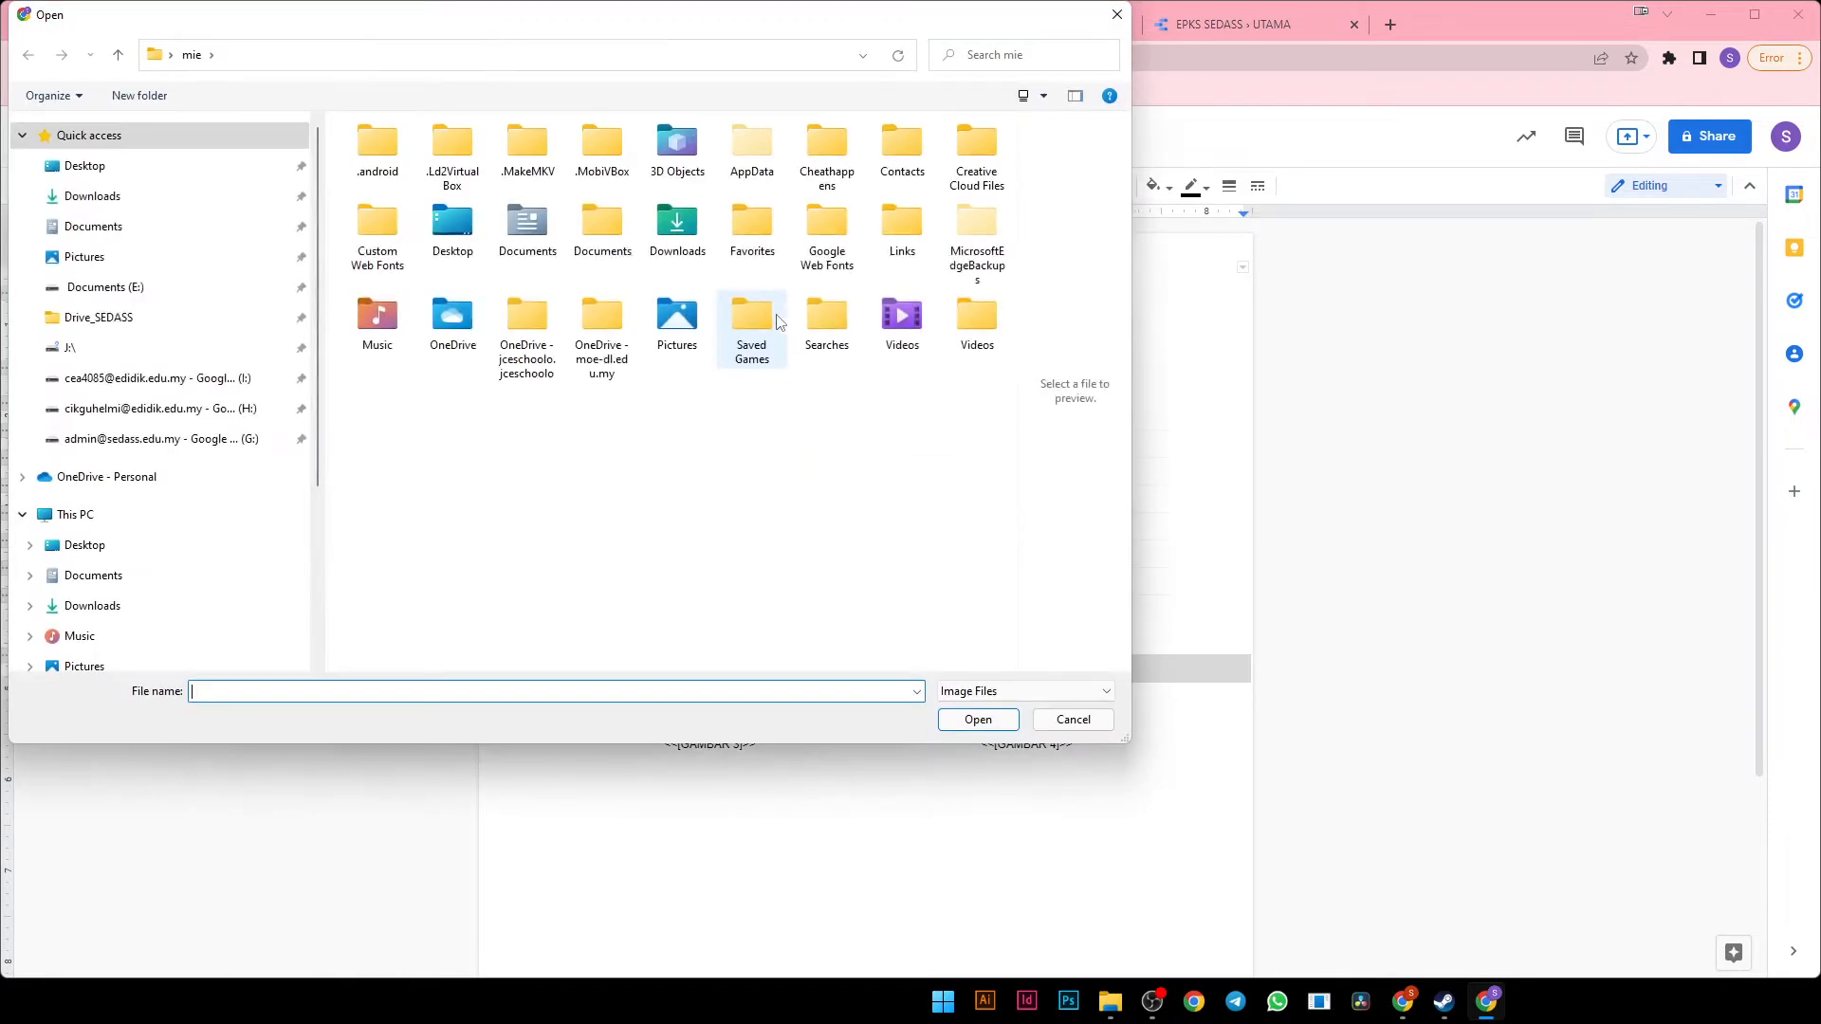
left_click(206, 200)
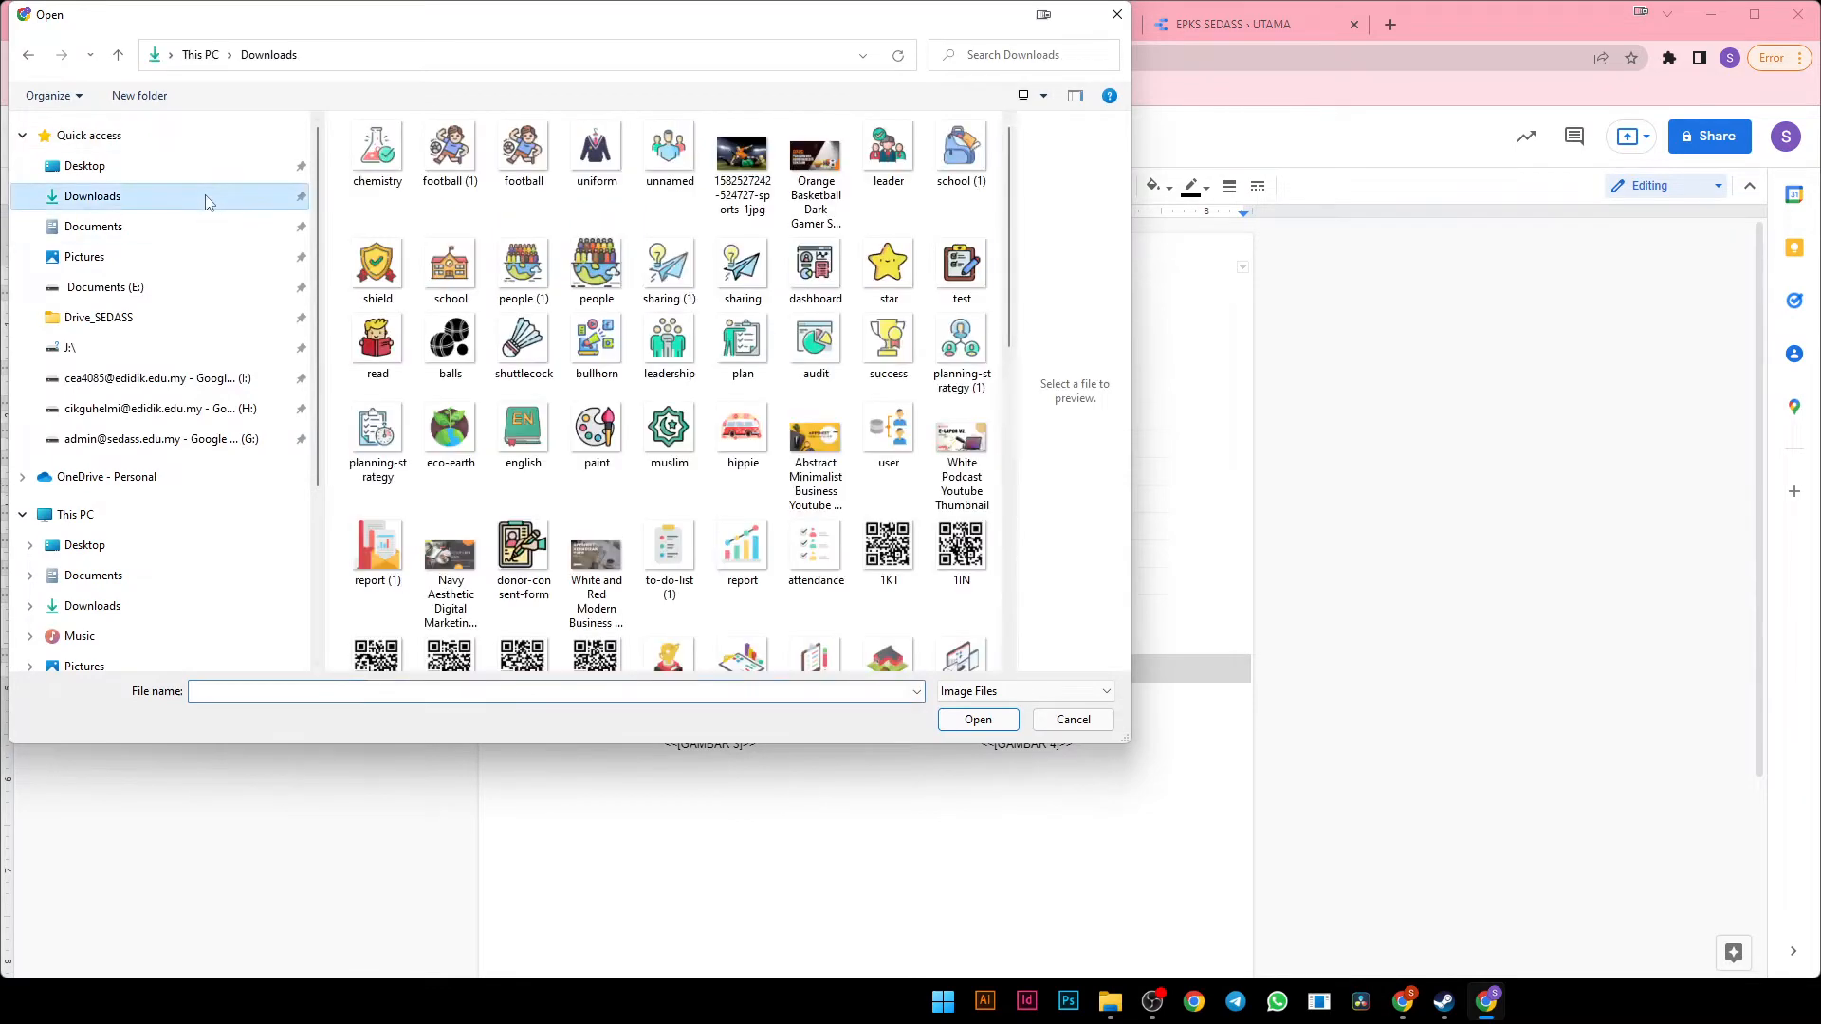
double_click(377, 266)
left_click(917, 431)
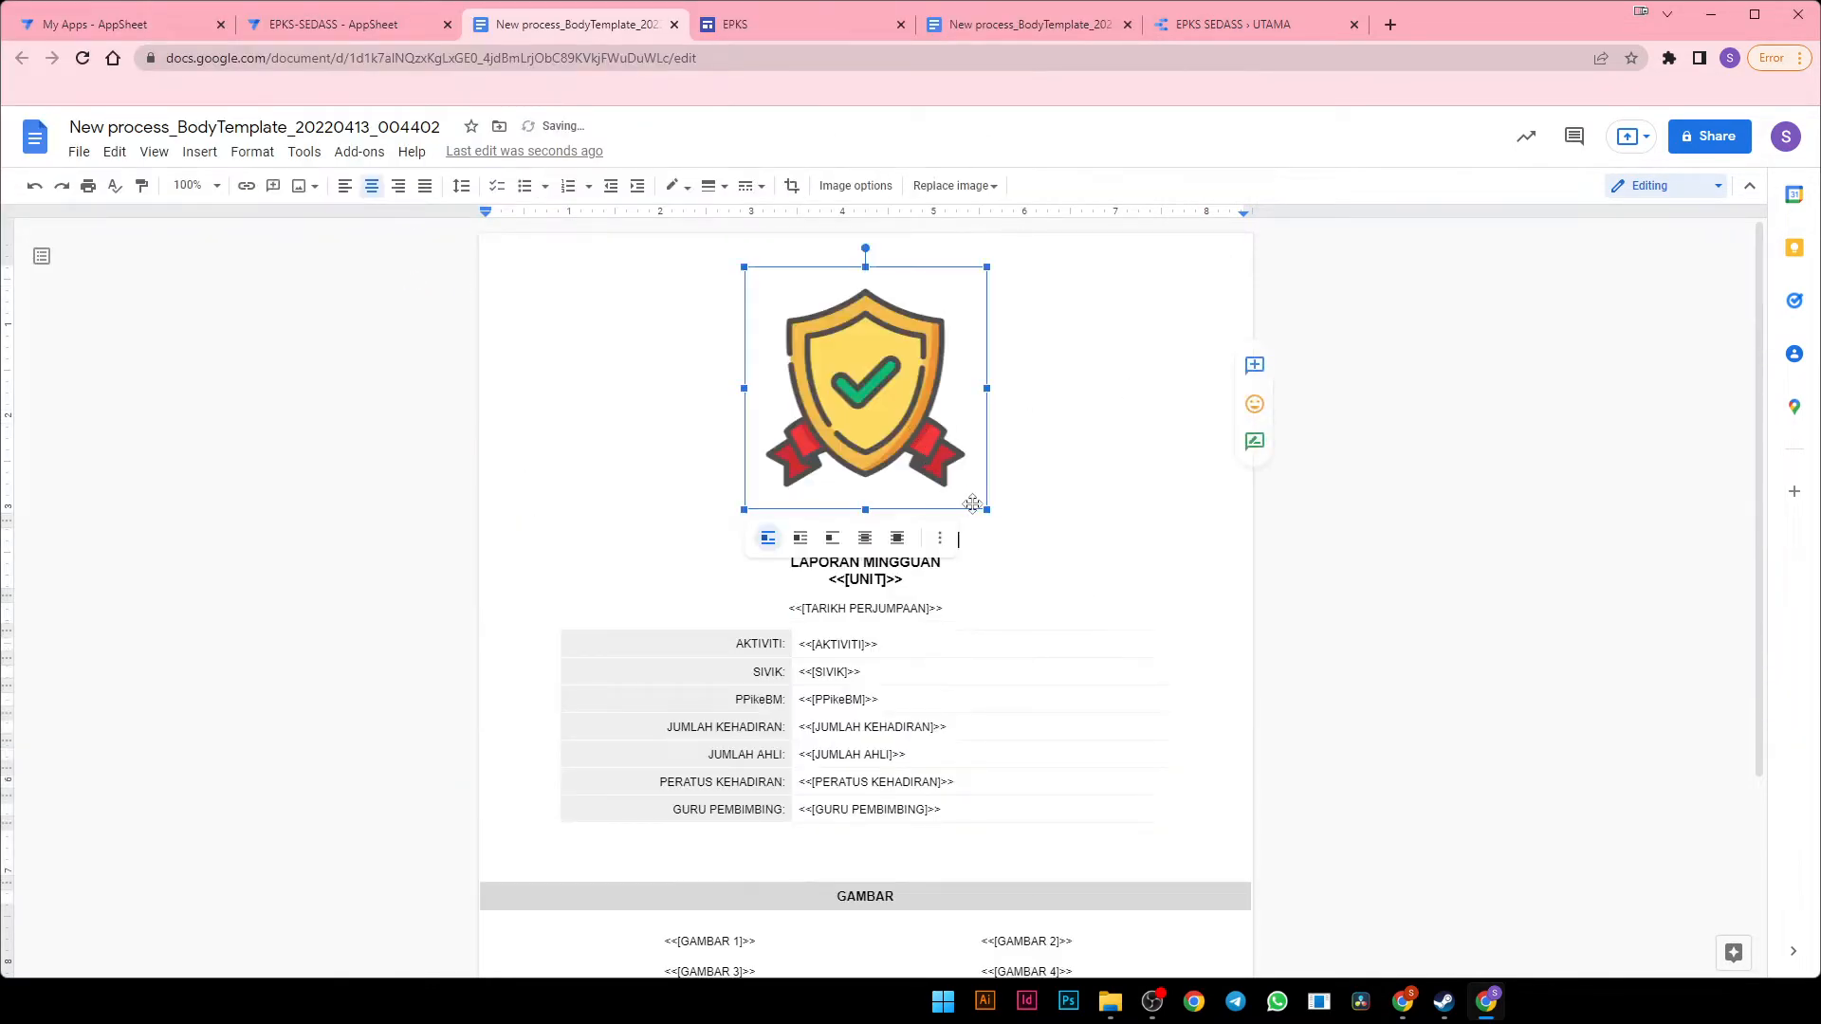
left_click_drag(987, 510, 930, 398)
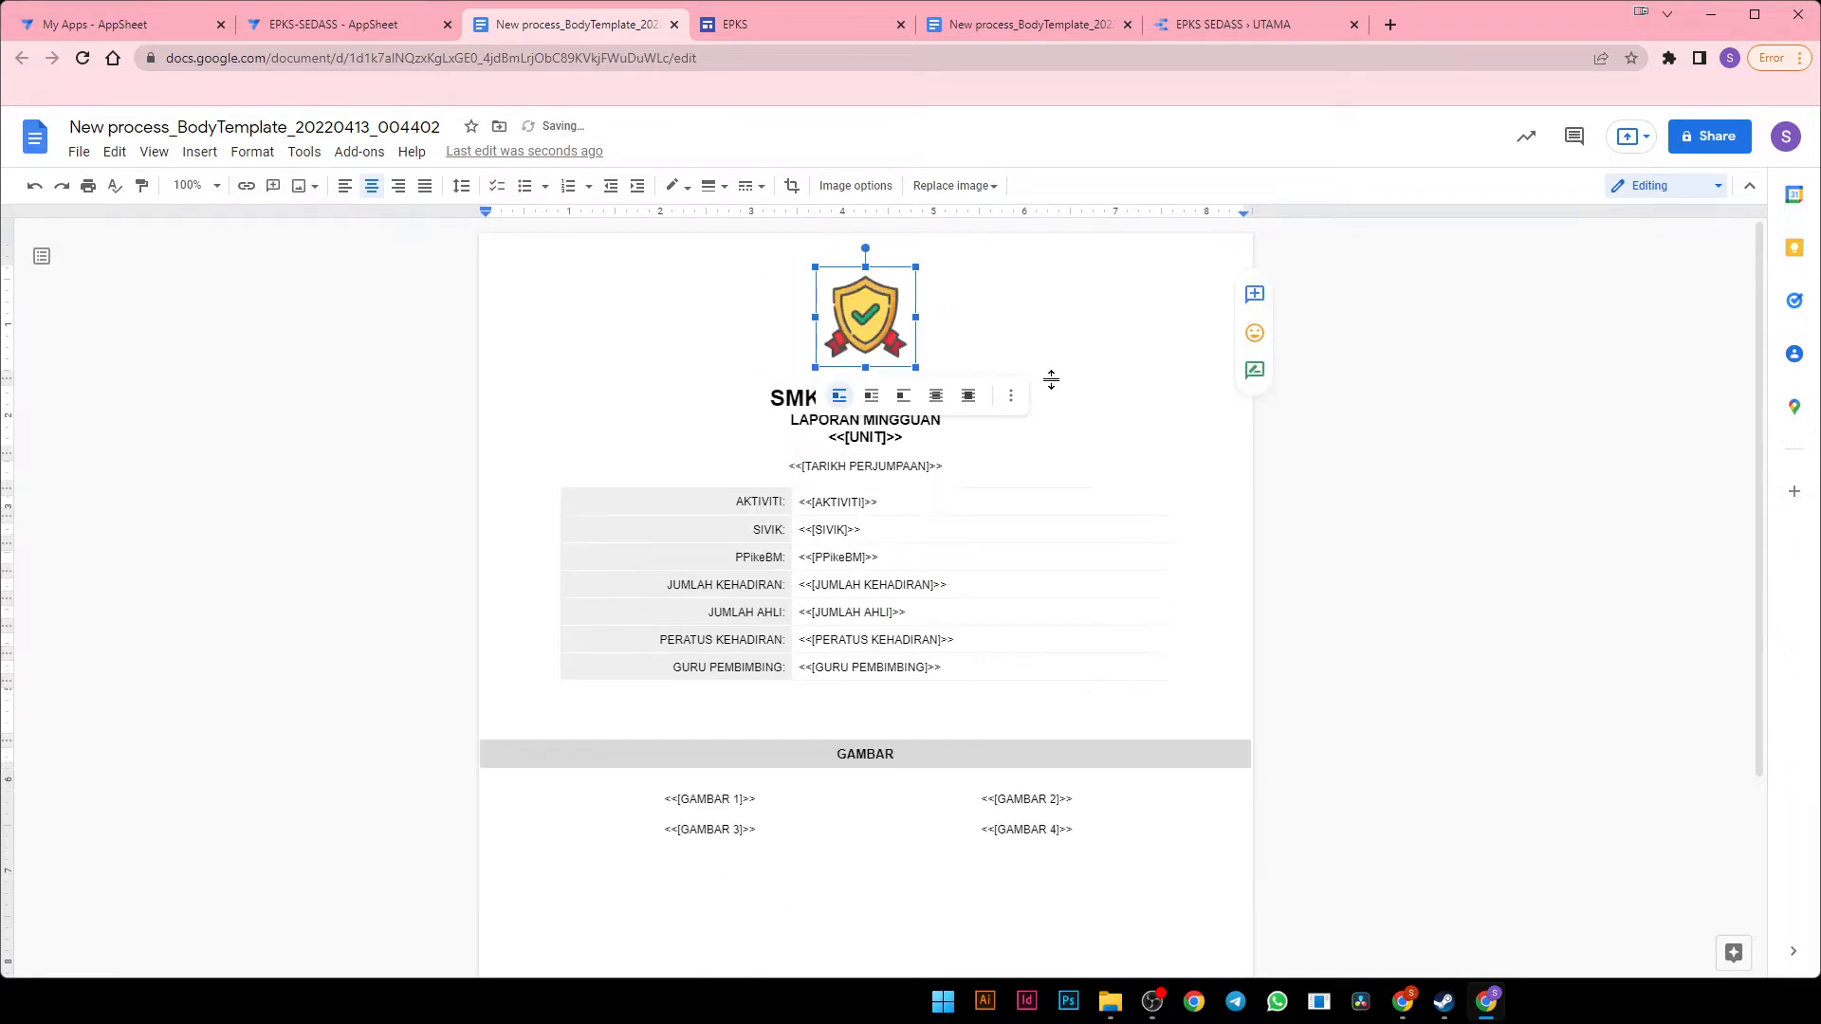
left_click(1029, 436)
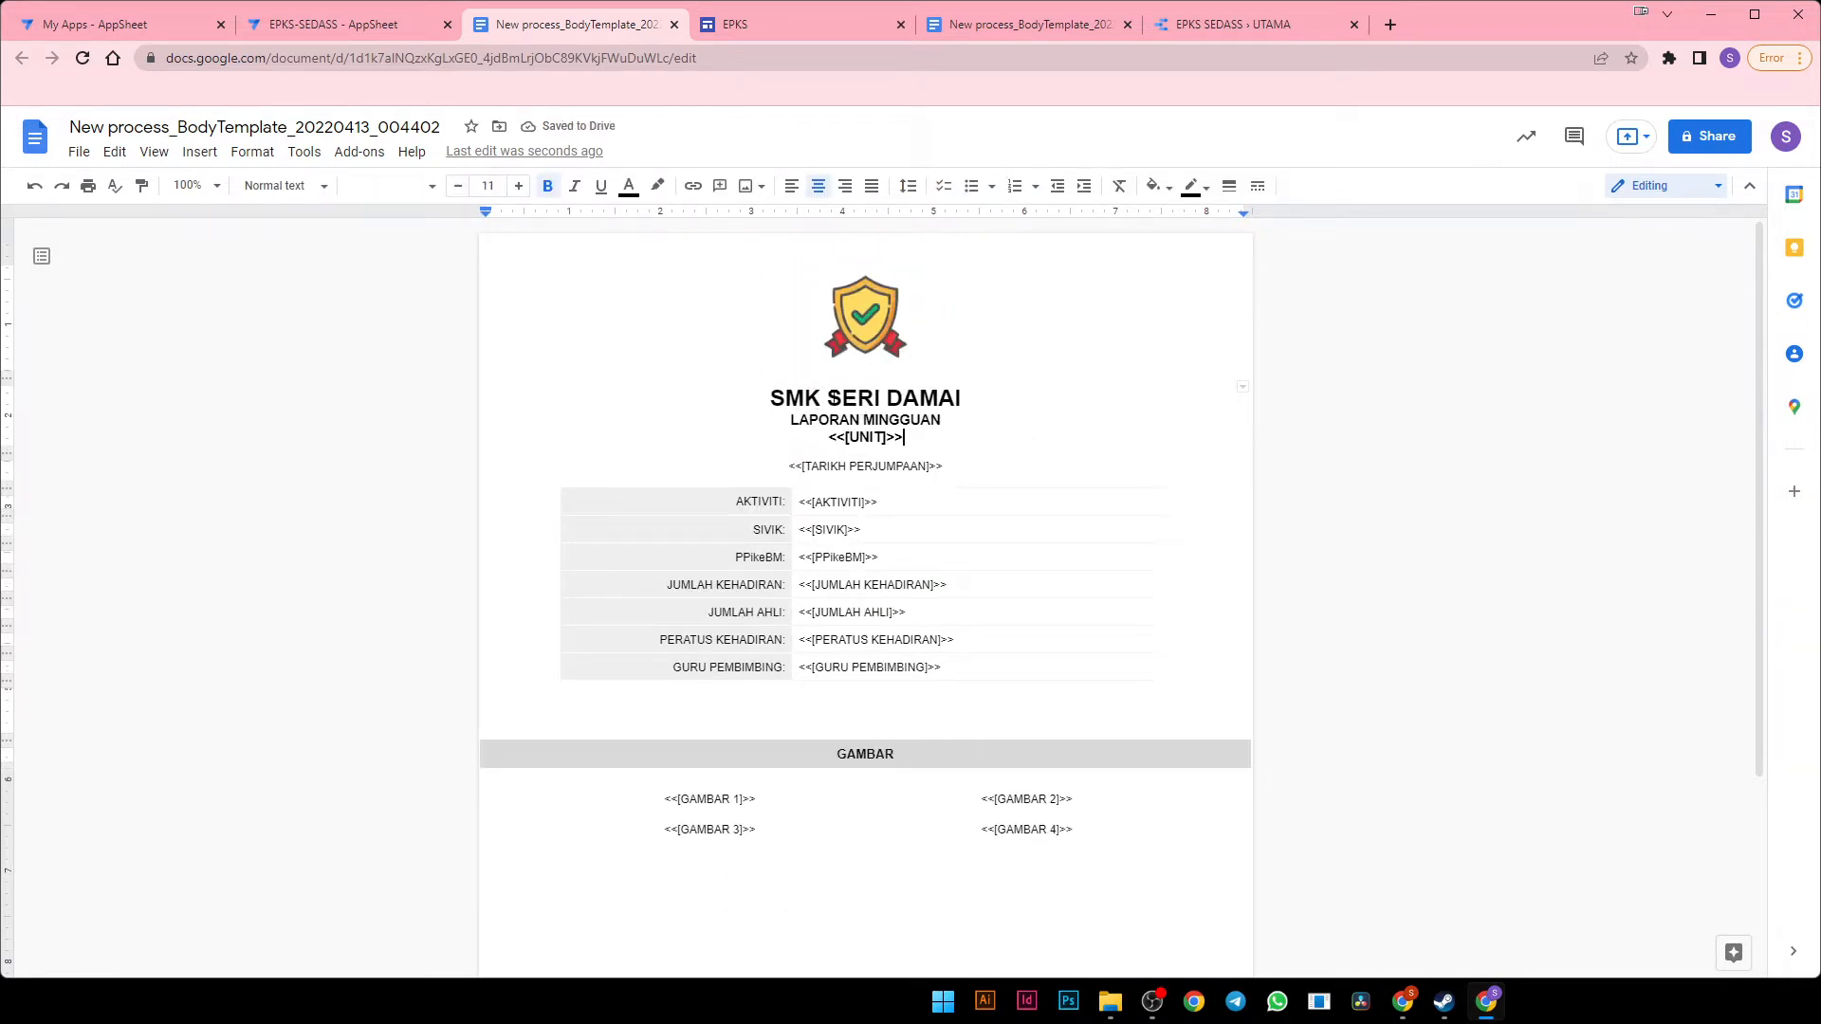
Check the school name in the template's heading, close the document and return to the EPKS-SEDASS app editor
left_click_drag(827, 398, 972, 390)
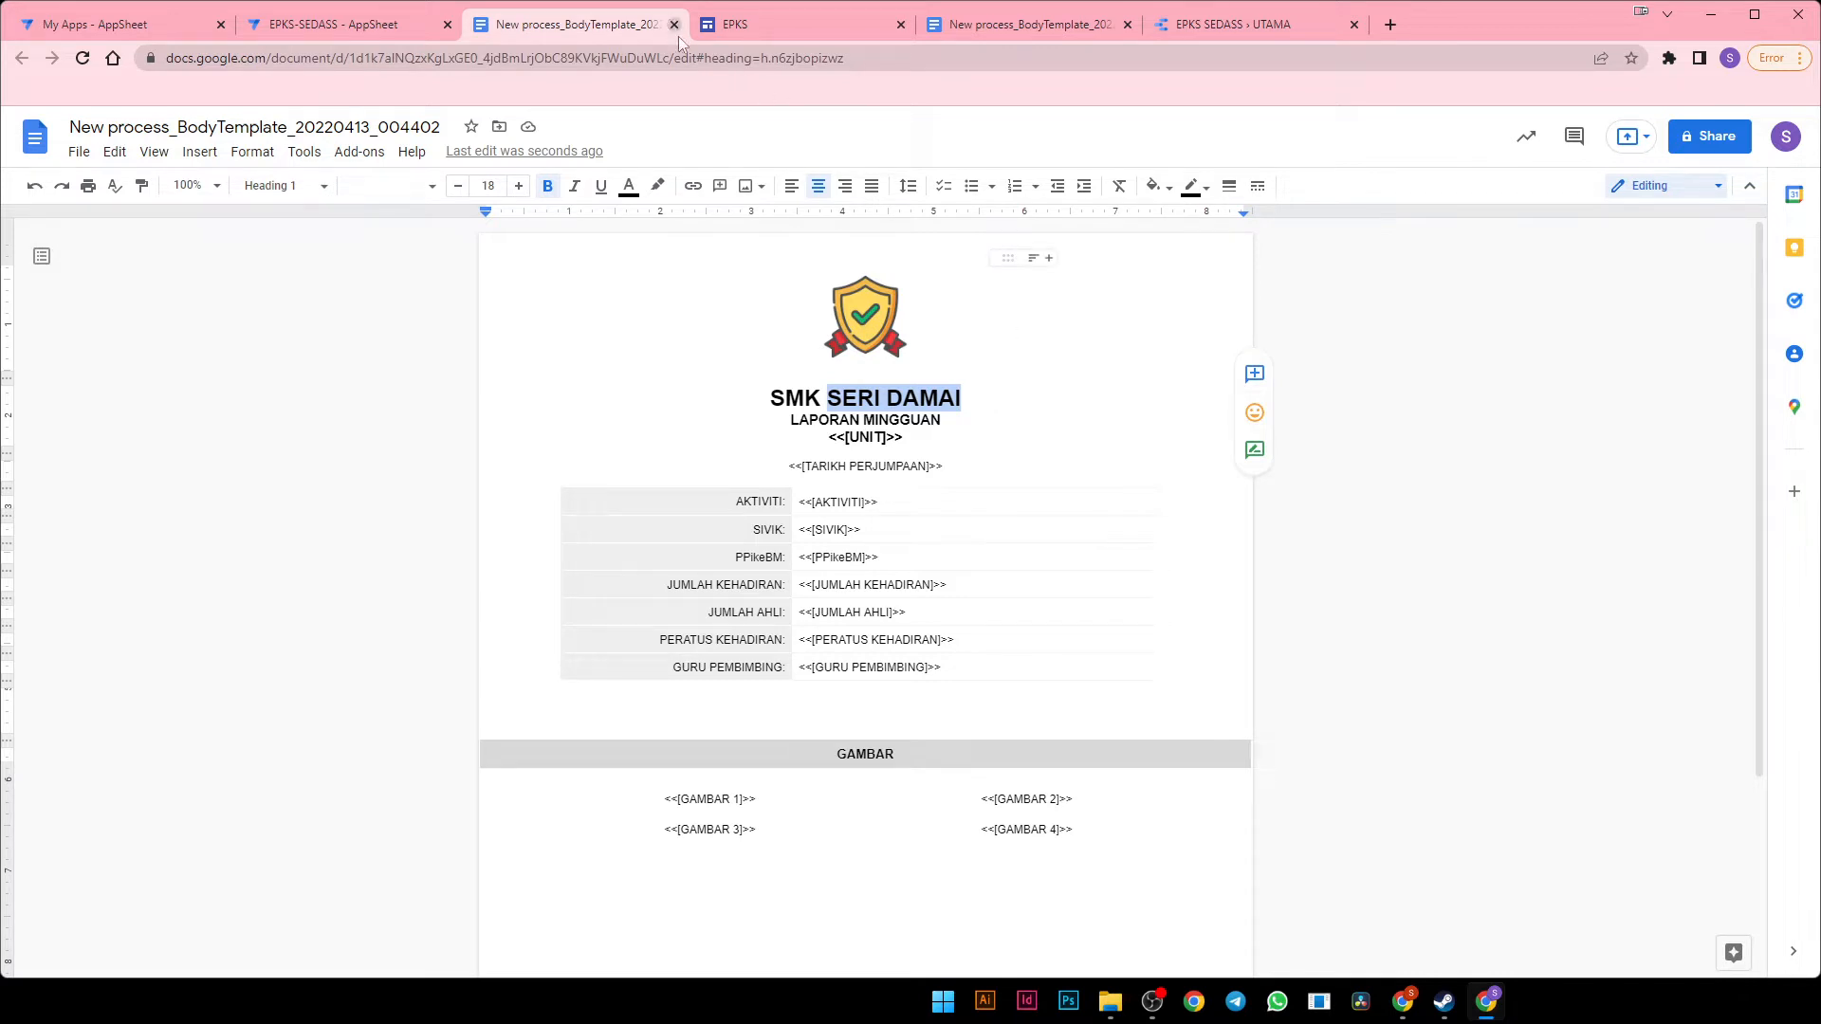
left_click(1119, 396)
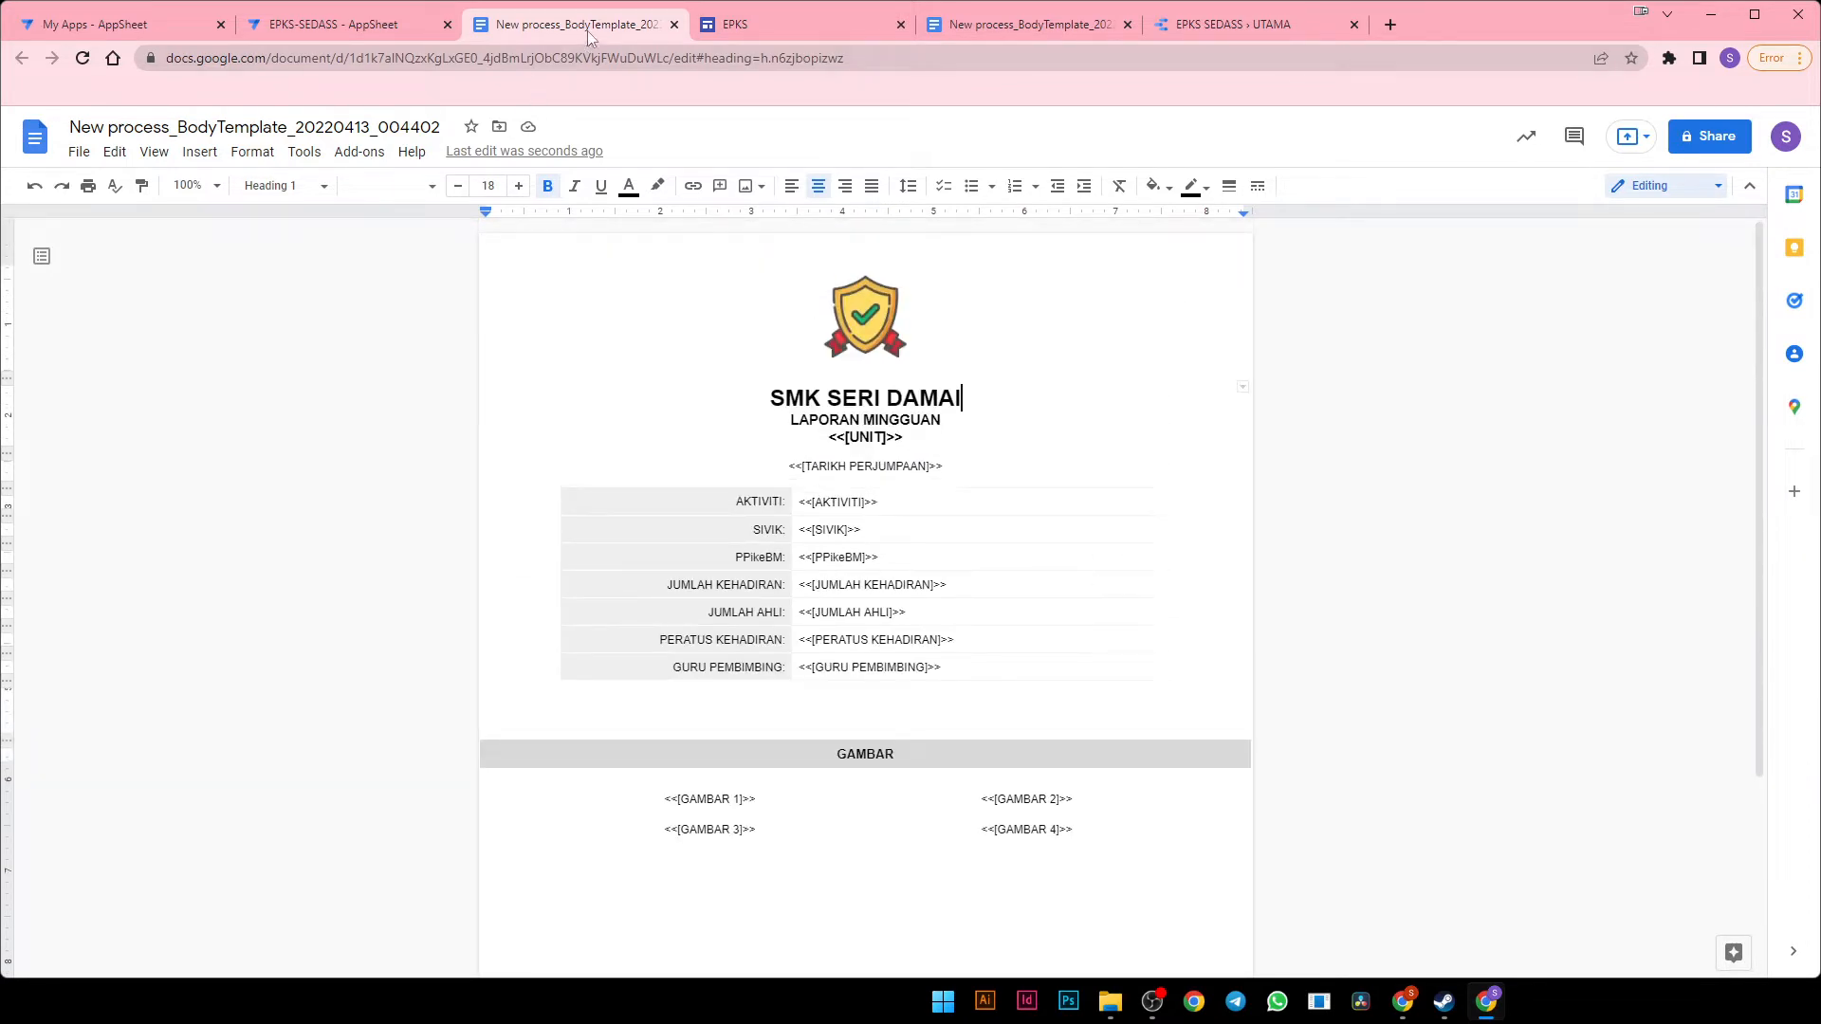
left_click(673, 24)
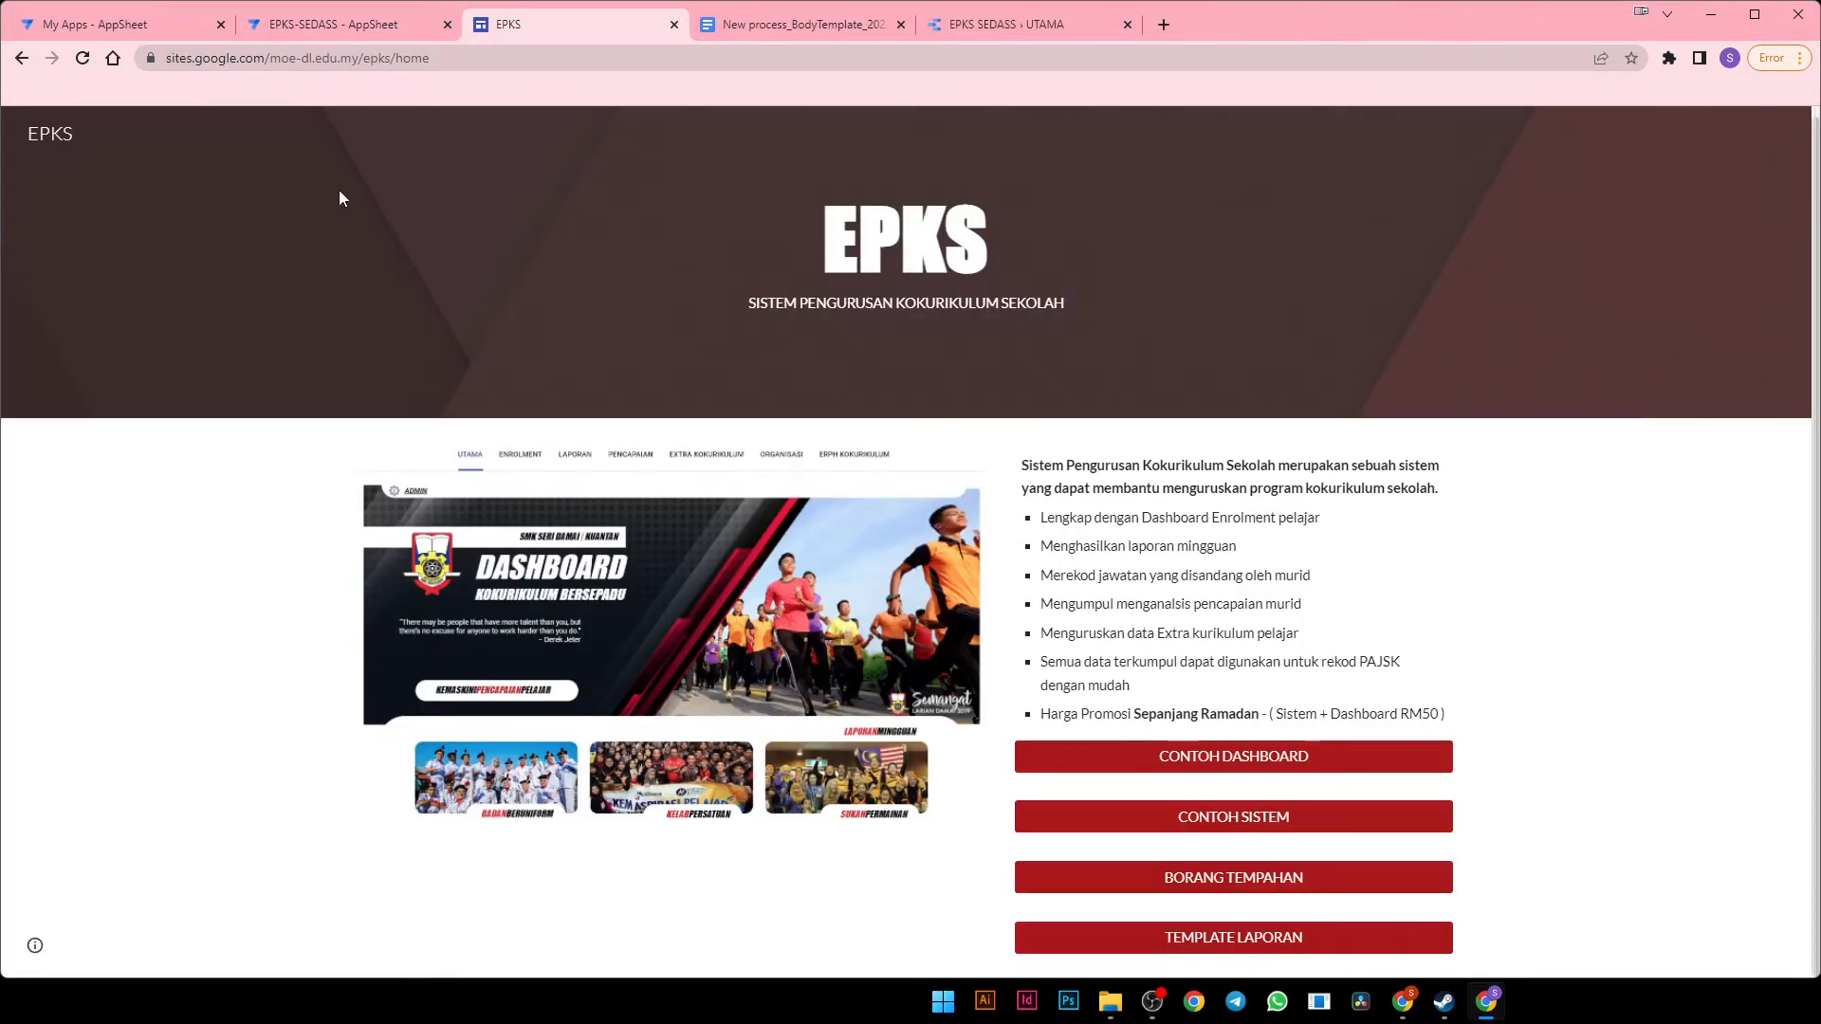
left_click(361, 29)
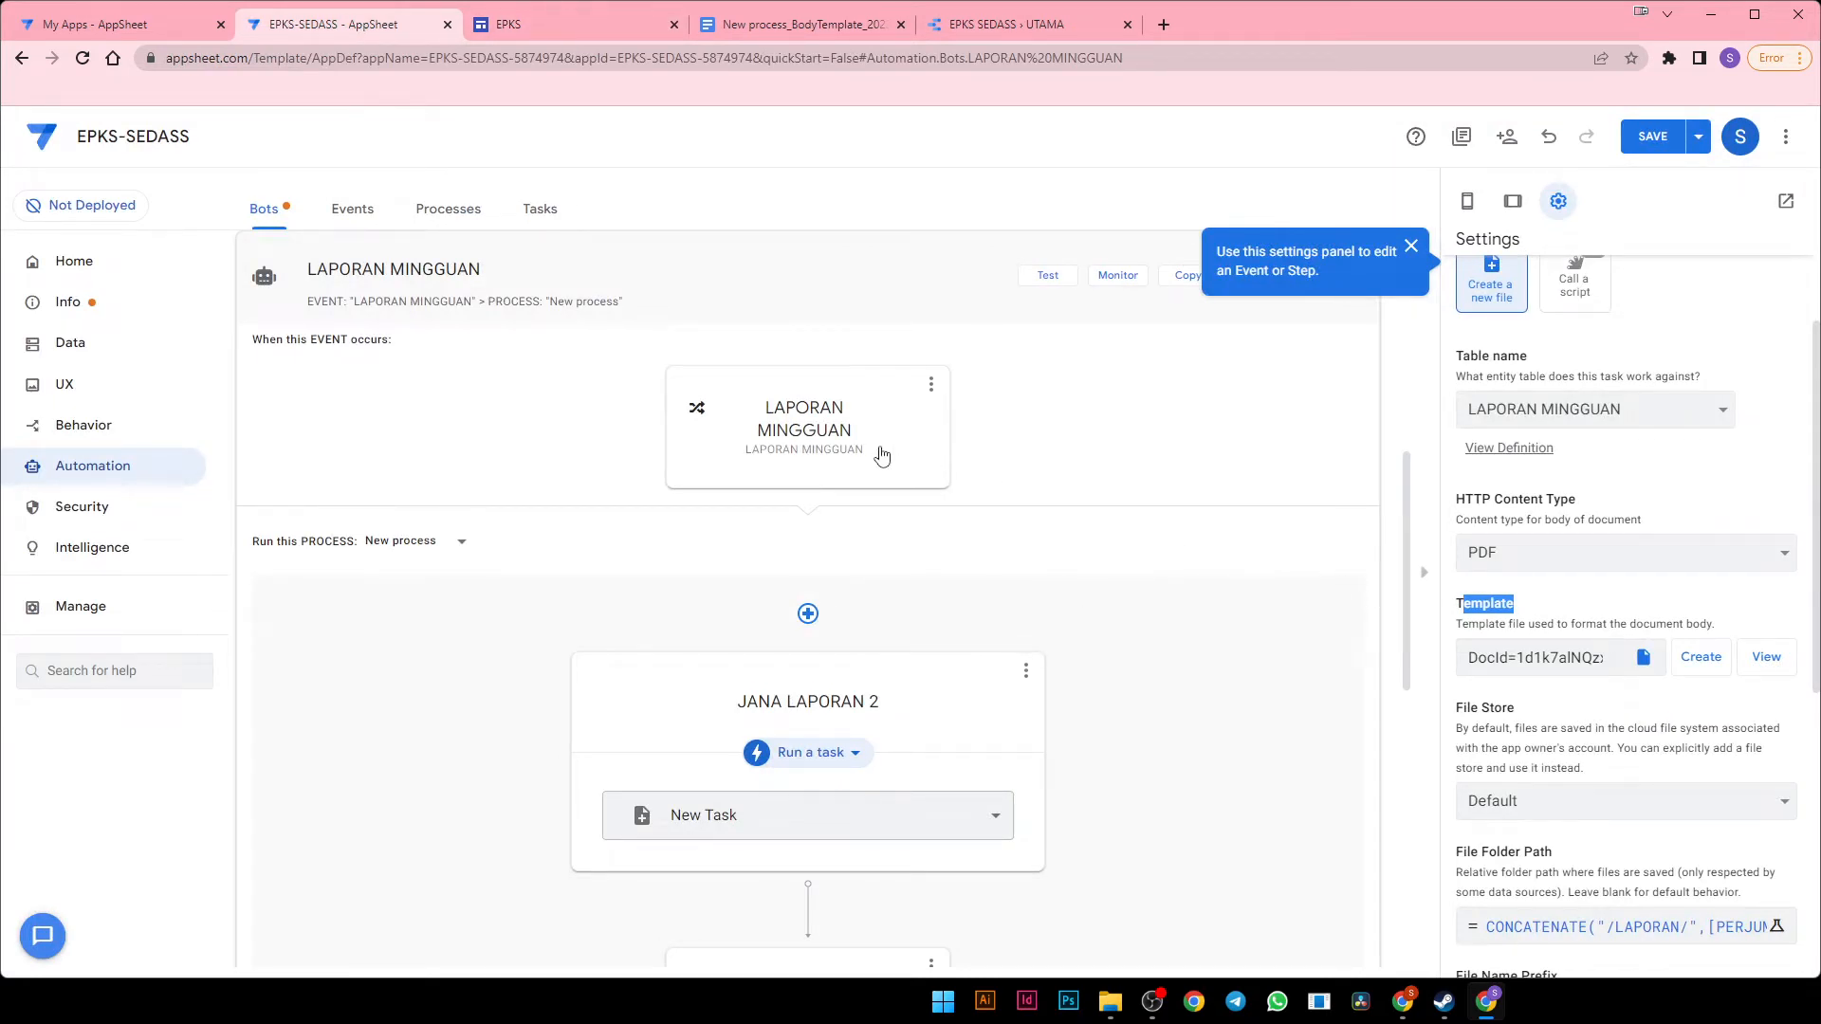
Collapse the LAPORAN MINGGUAN bot and open the template document used by the ERPH KOKO bot's file-creation step
left_click(807, 268)
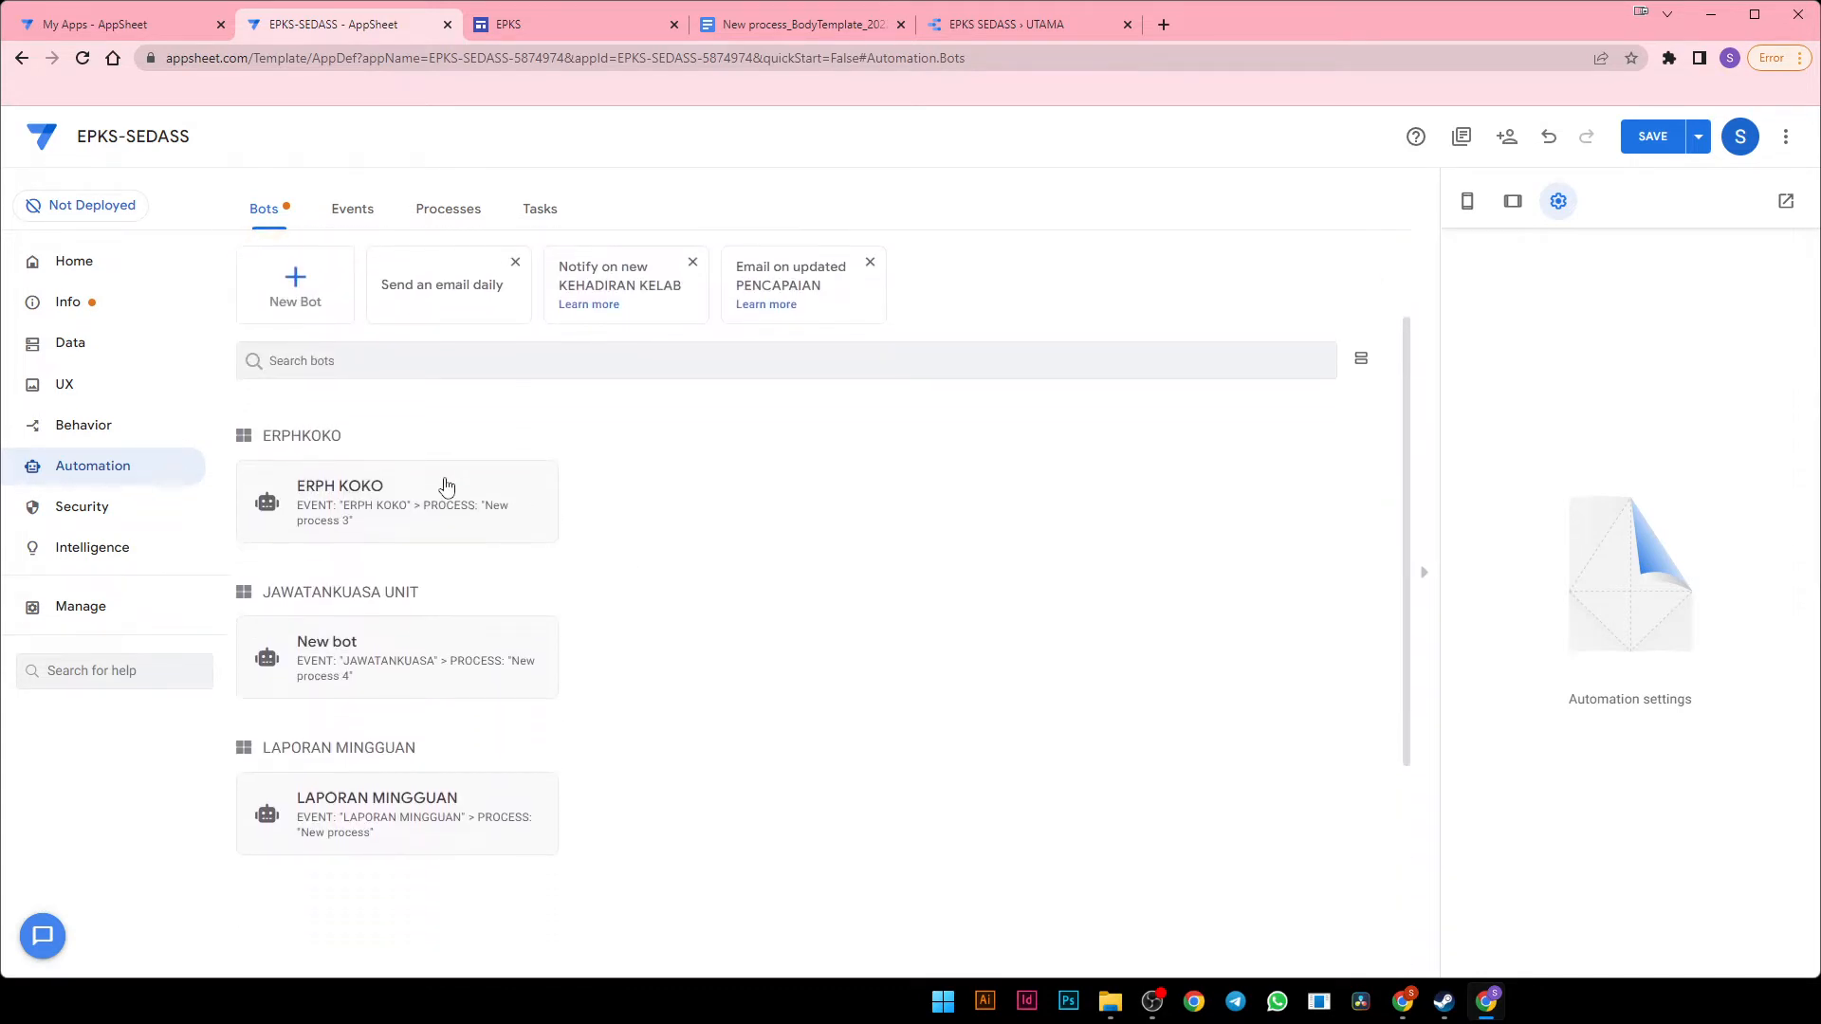
left_click(447, 480)
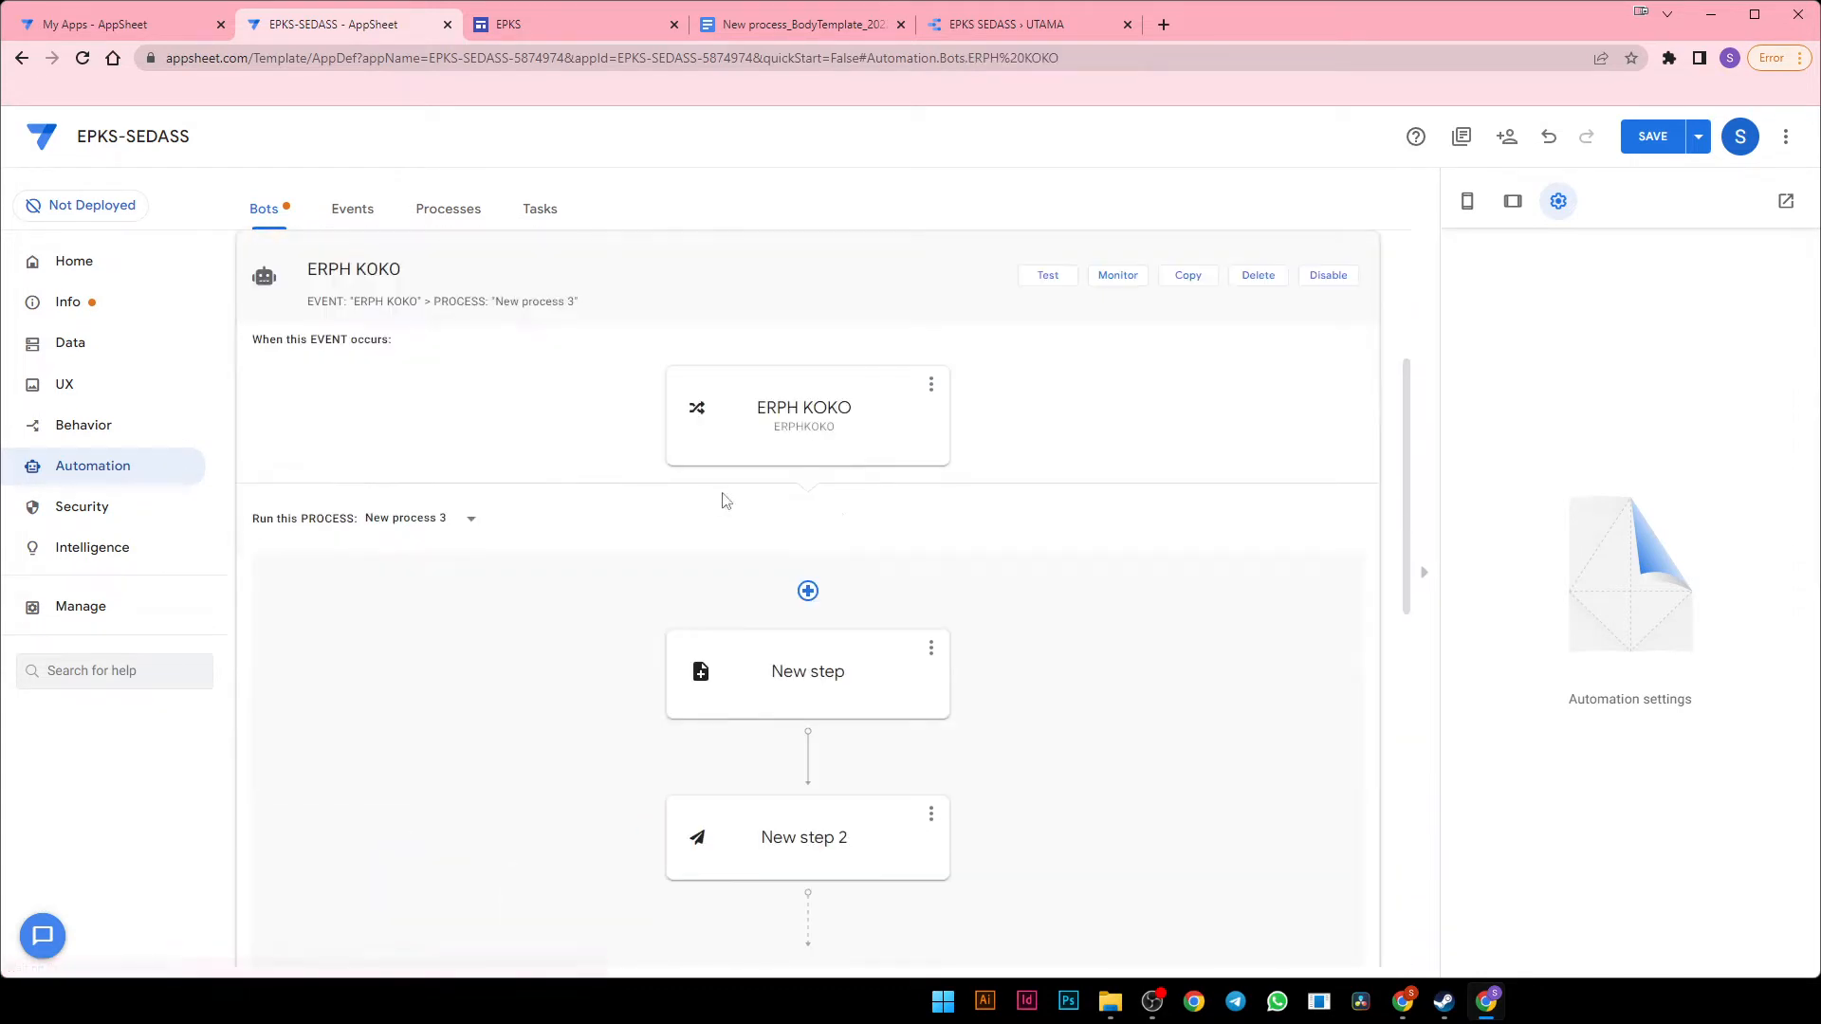
left_click(806, 653)
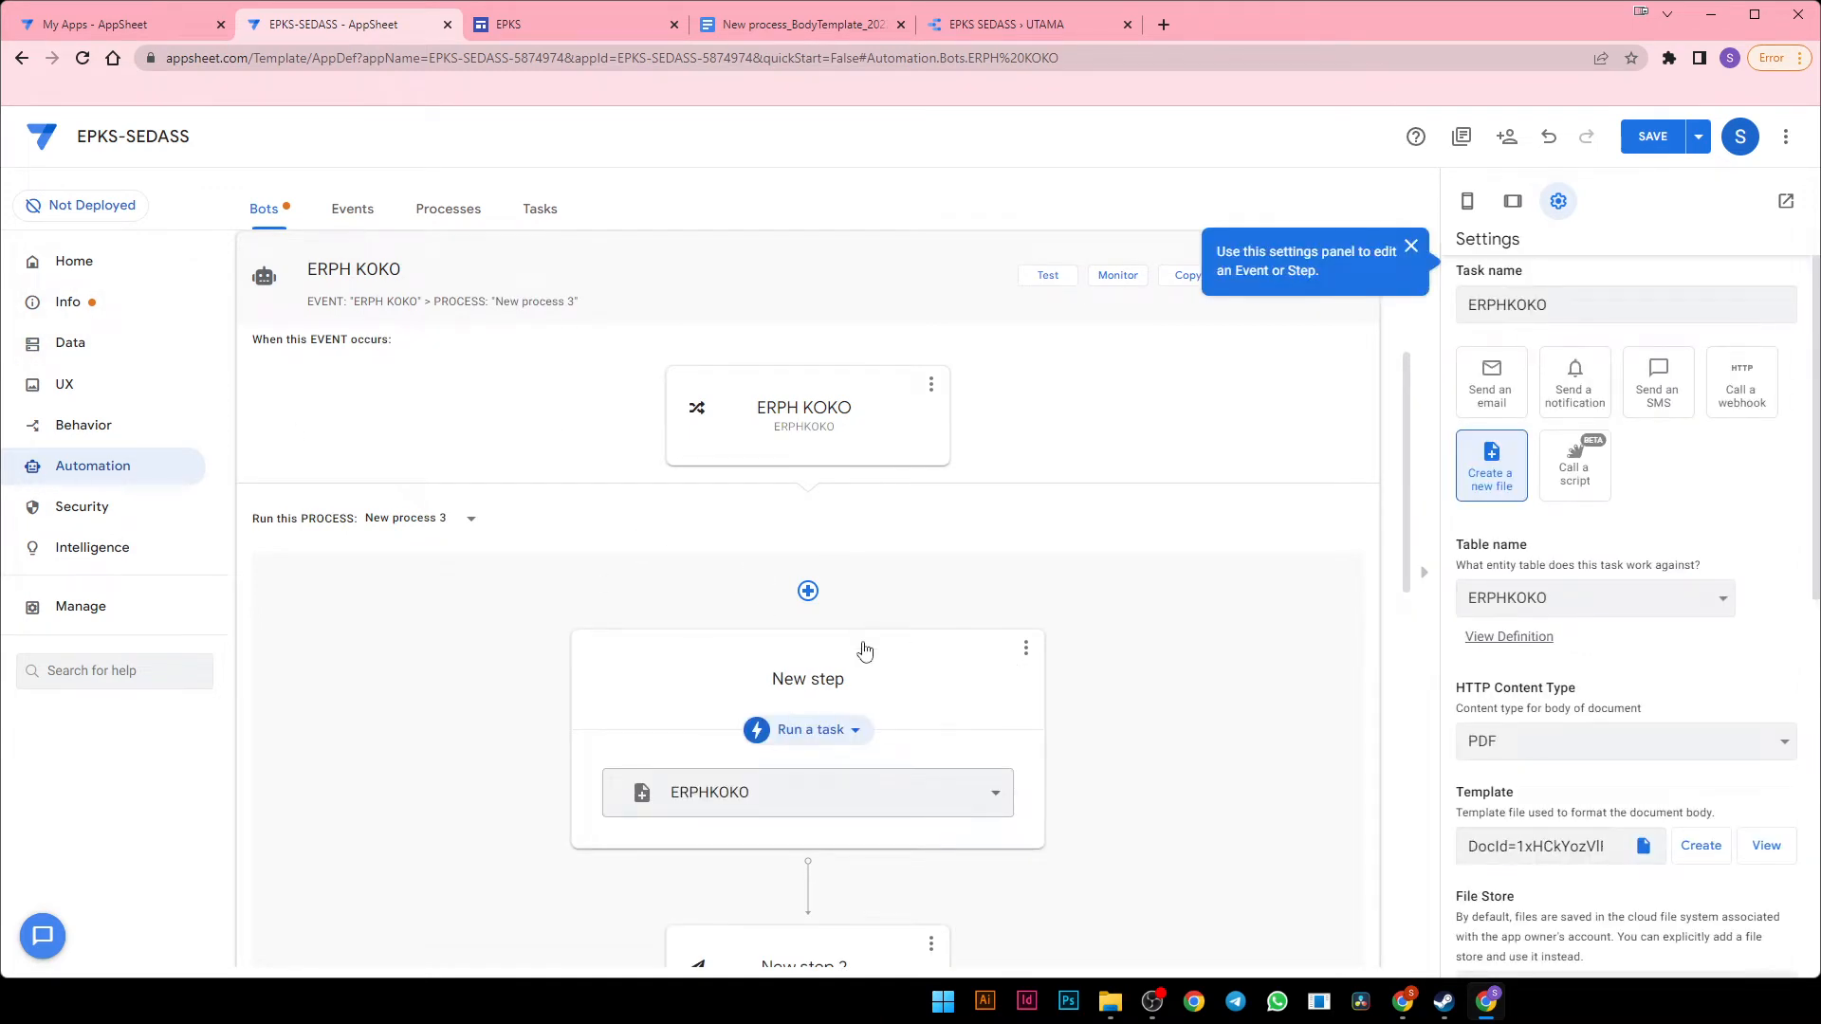
scroll(844, 626, "down", 1)
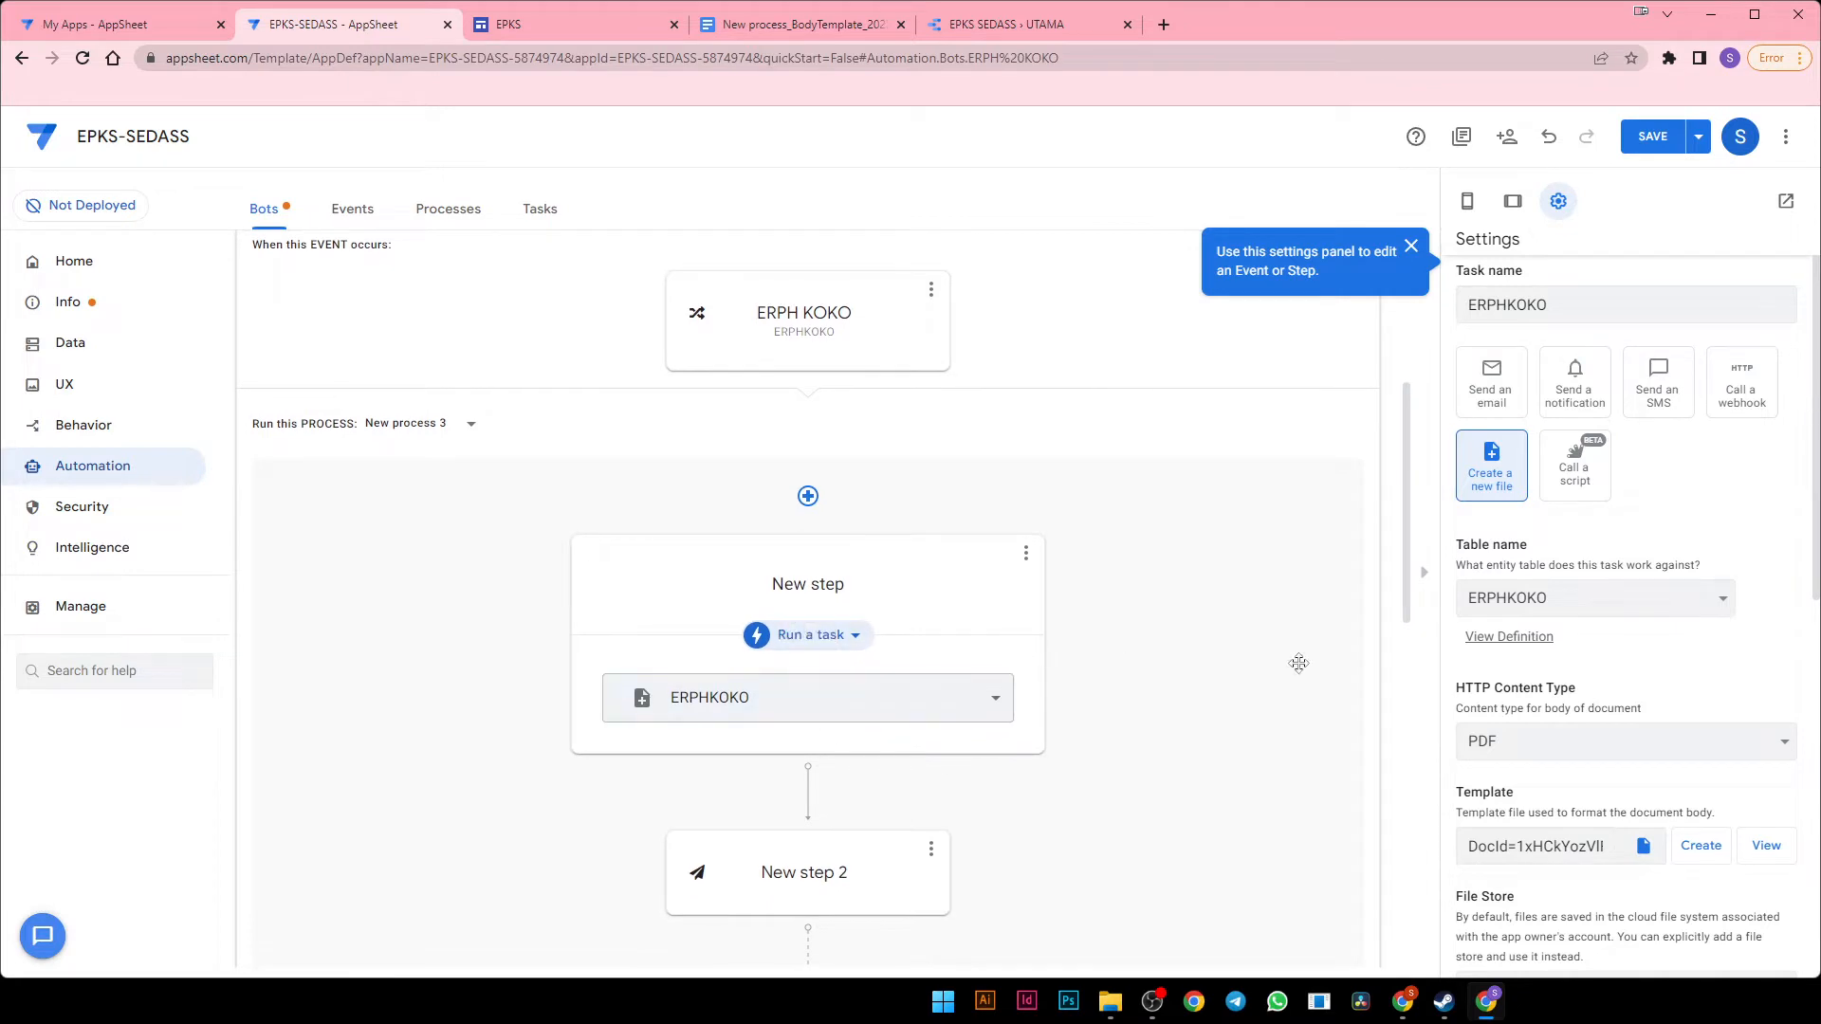
scroll(1575, 778, "down", 2)
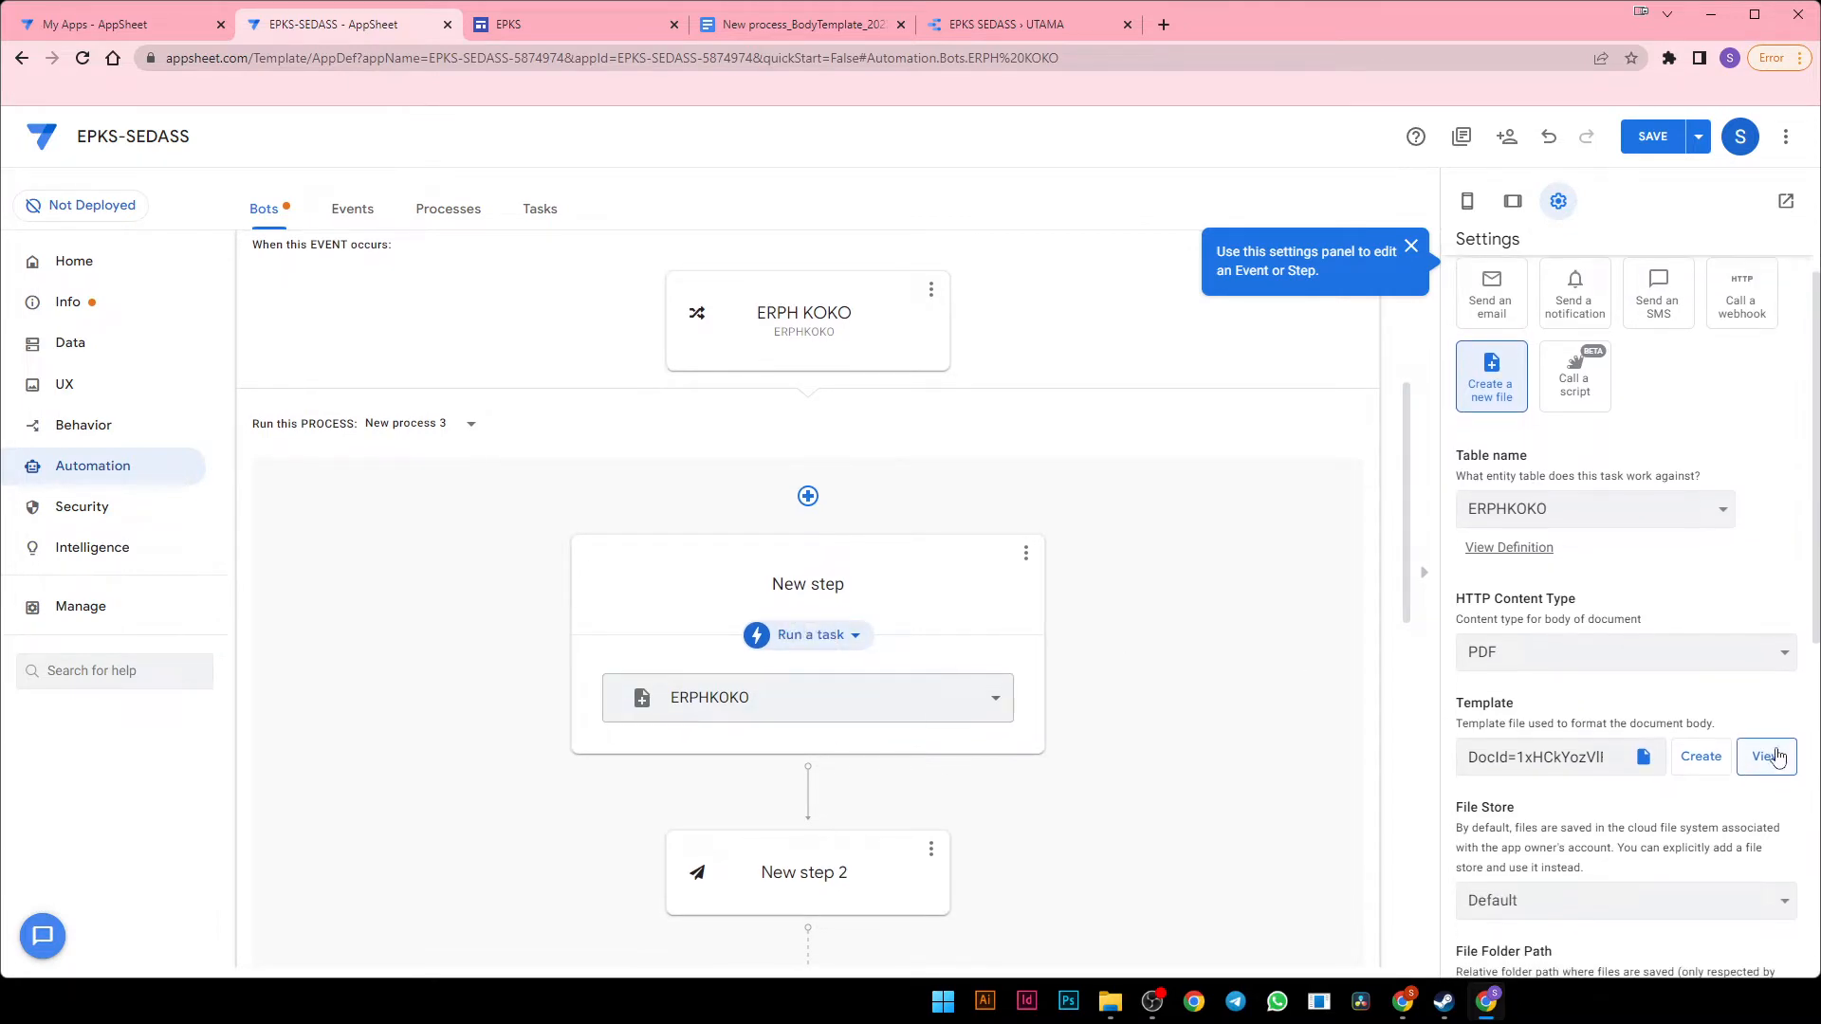
left_click(1772, 638)
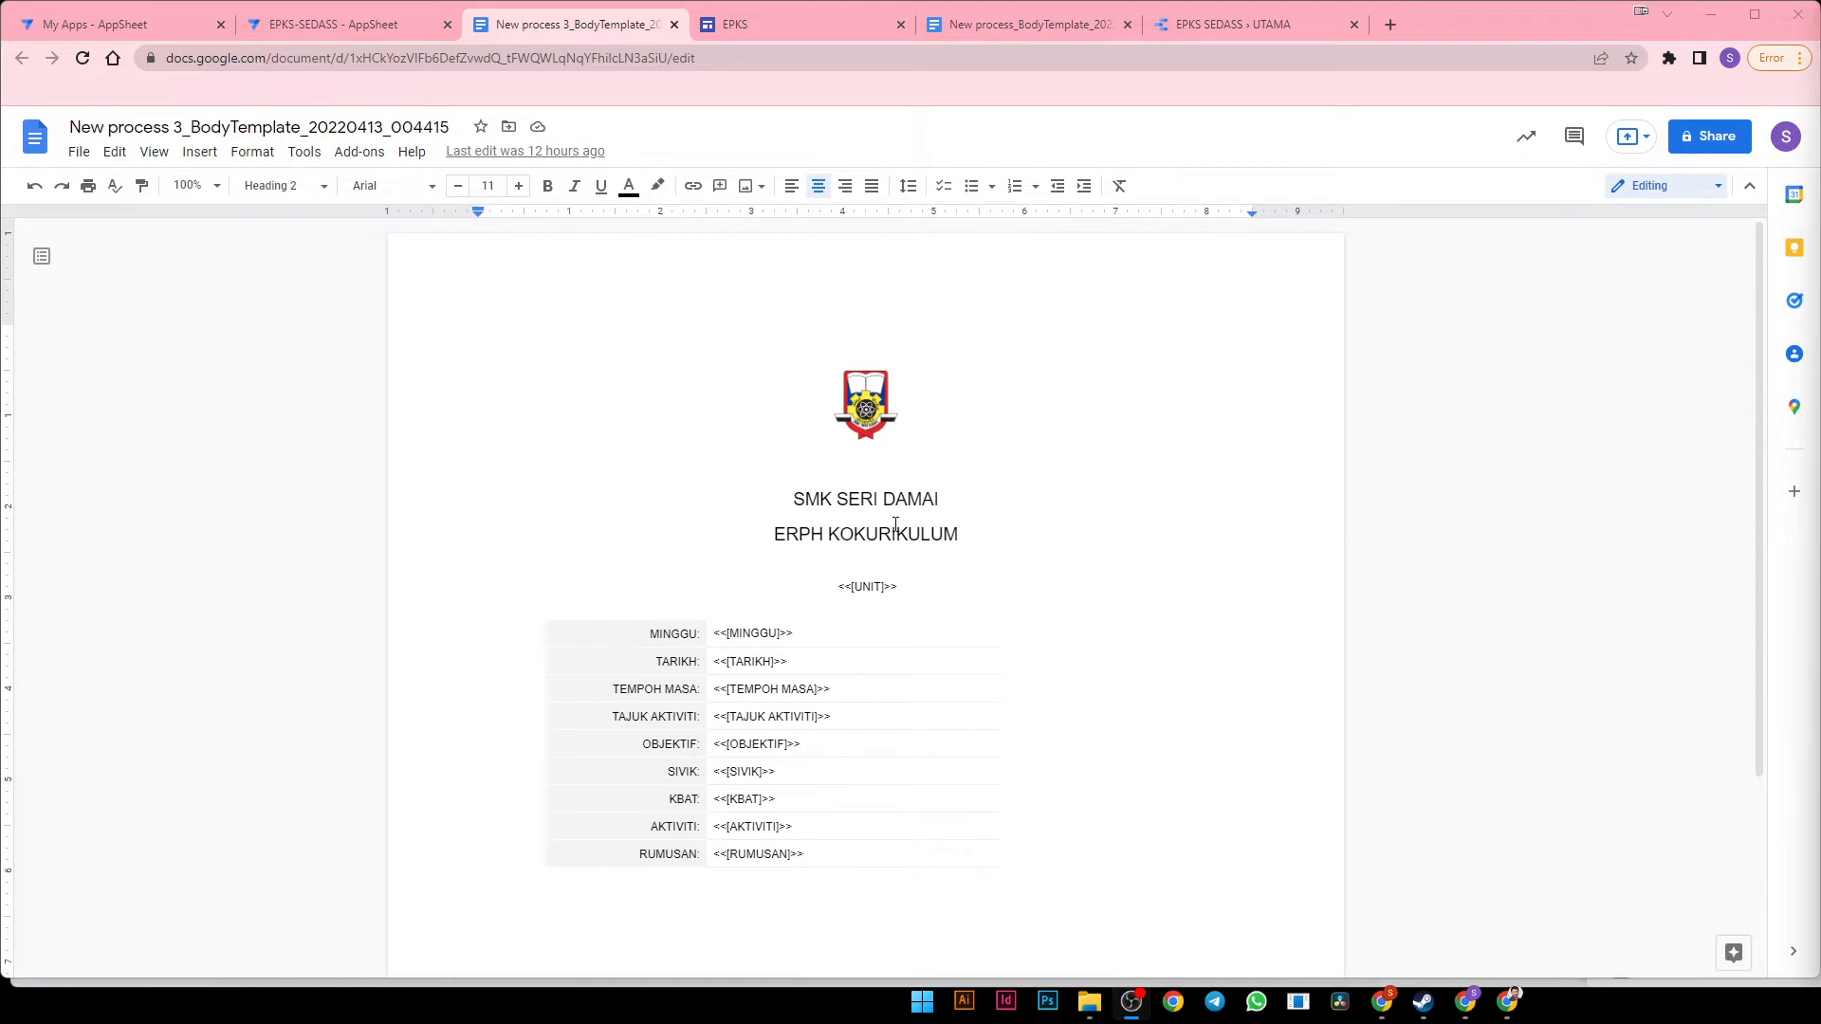
Copy the entire ERPH sample linked on the EPKS site and paste it over all the content of New process 3_BodyTemplate_20220413_004415
left_click(767, 28)
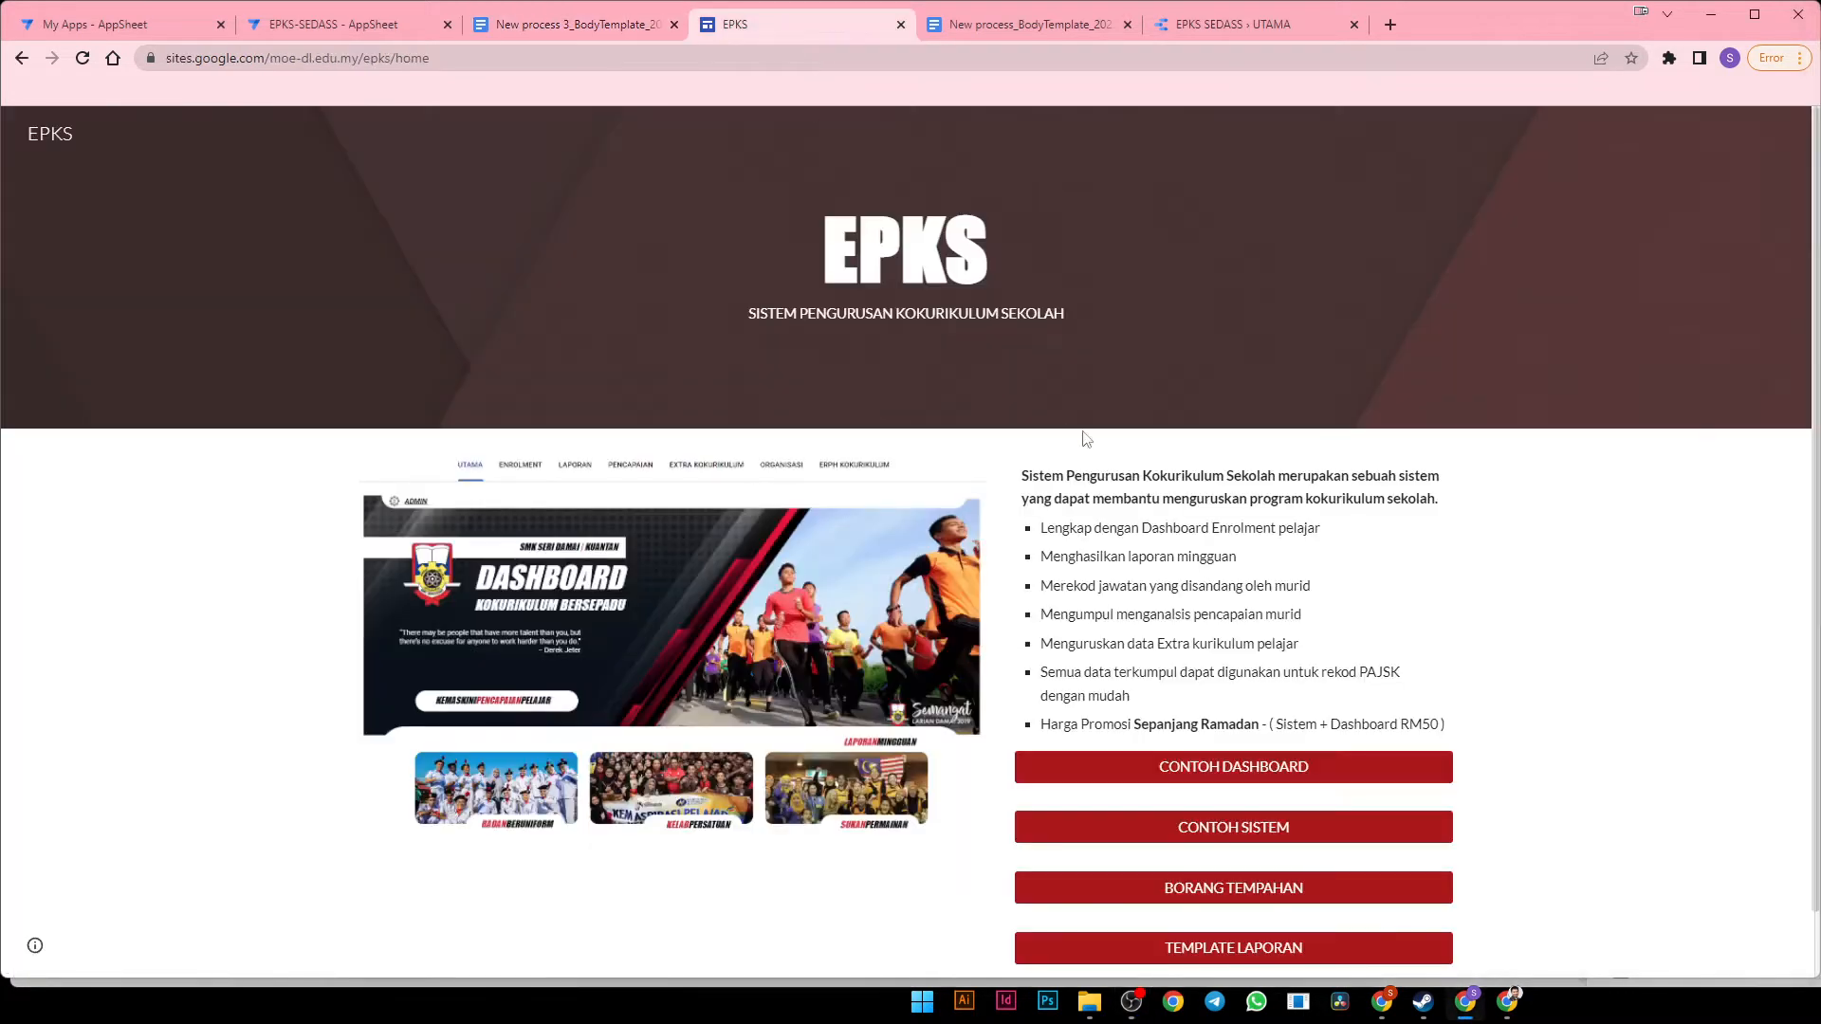
scroll(1091, 493, "down", 1)
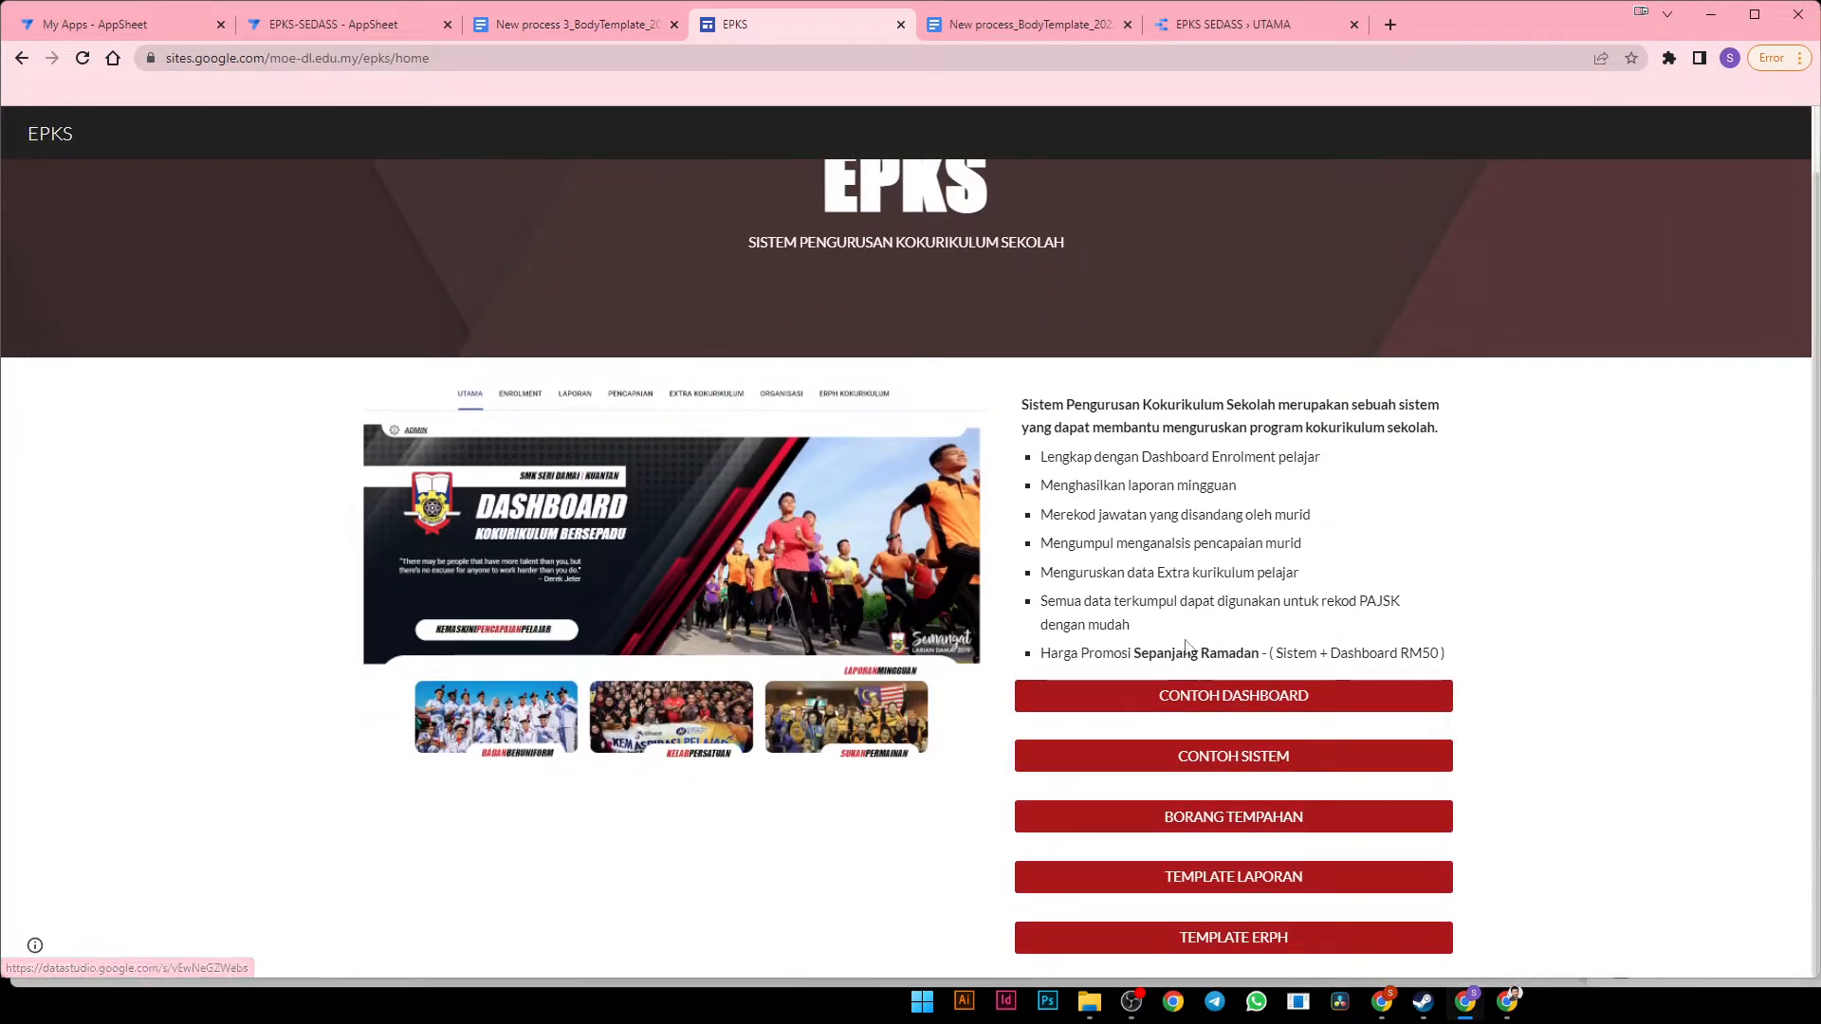
left_click(1223, 939)
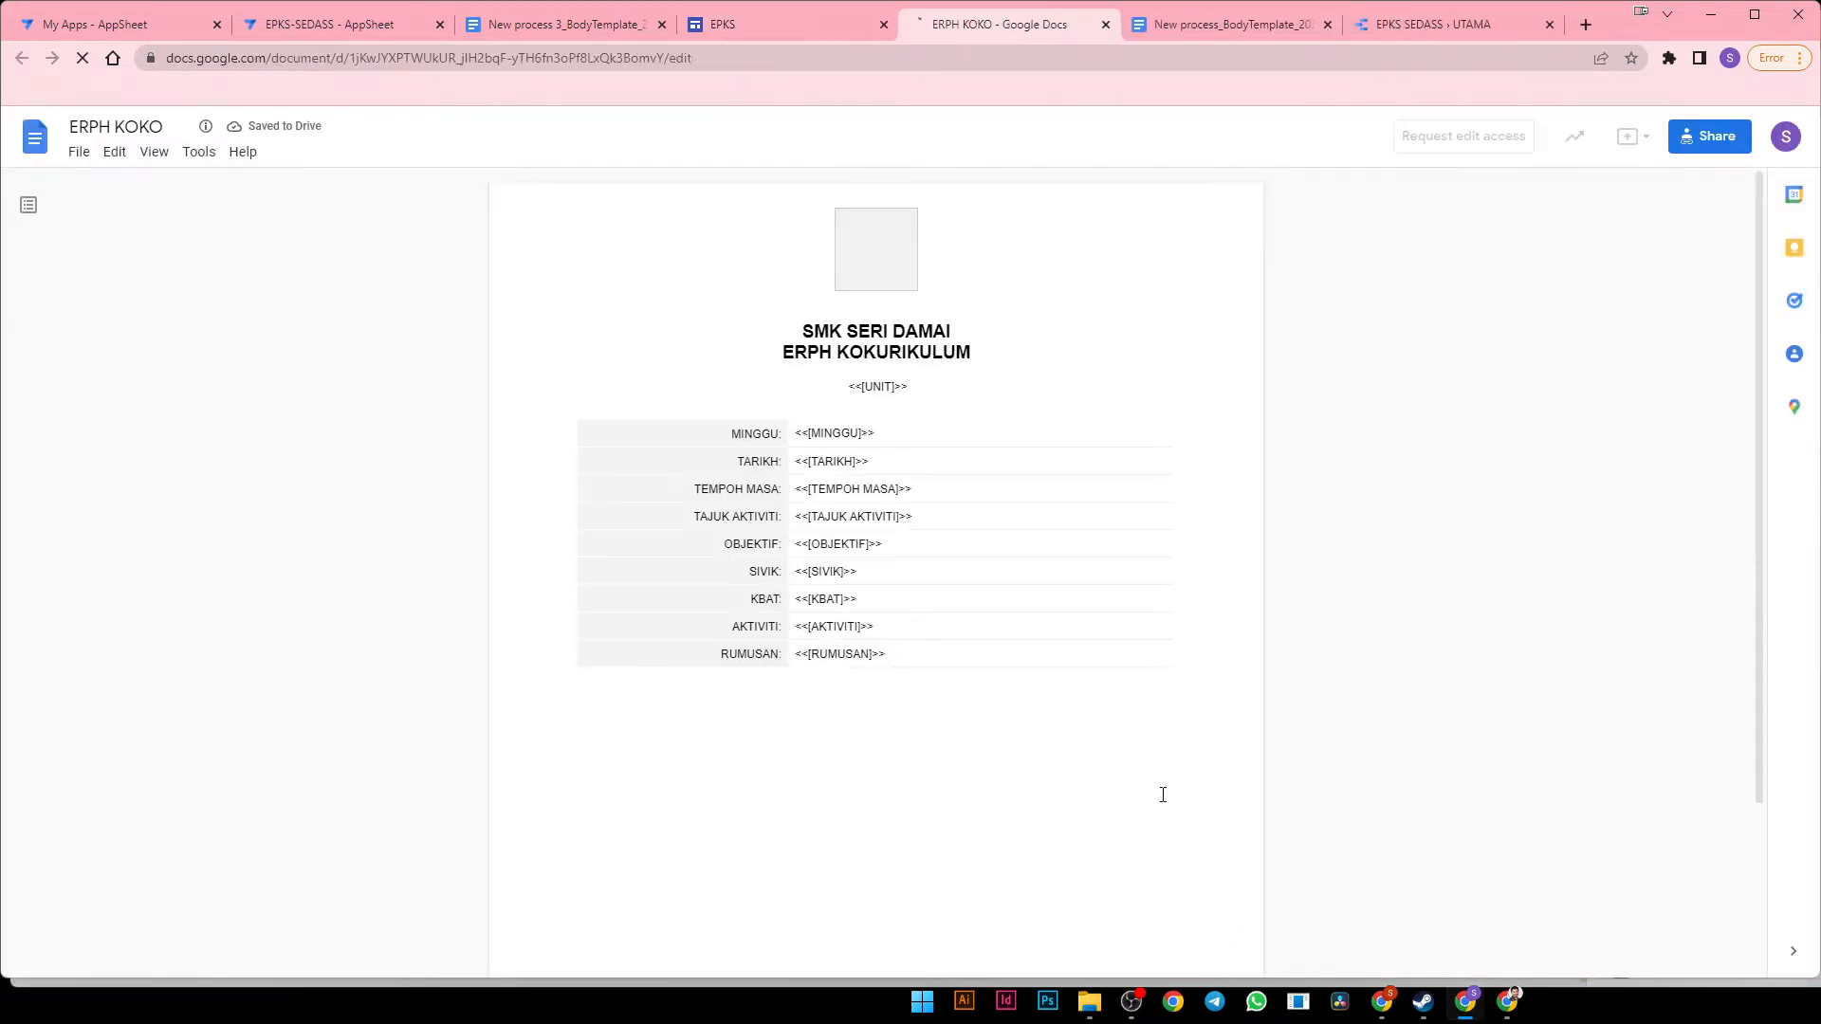
key("ctrl+a")
key("ctrl+c")
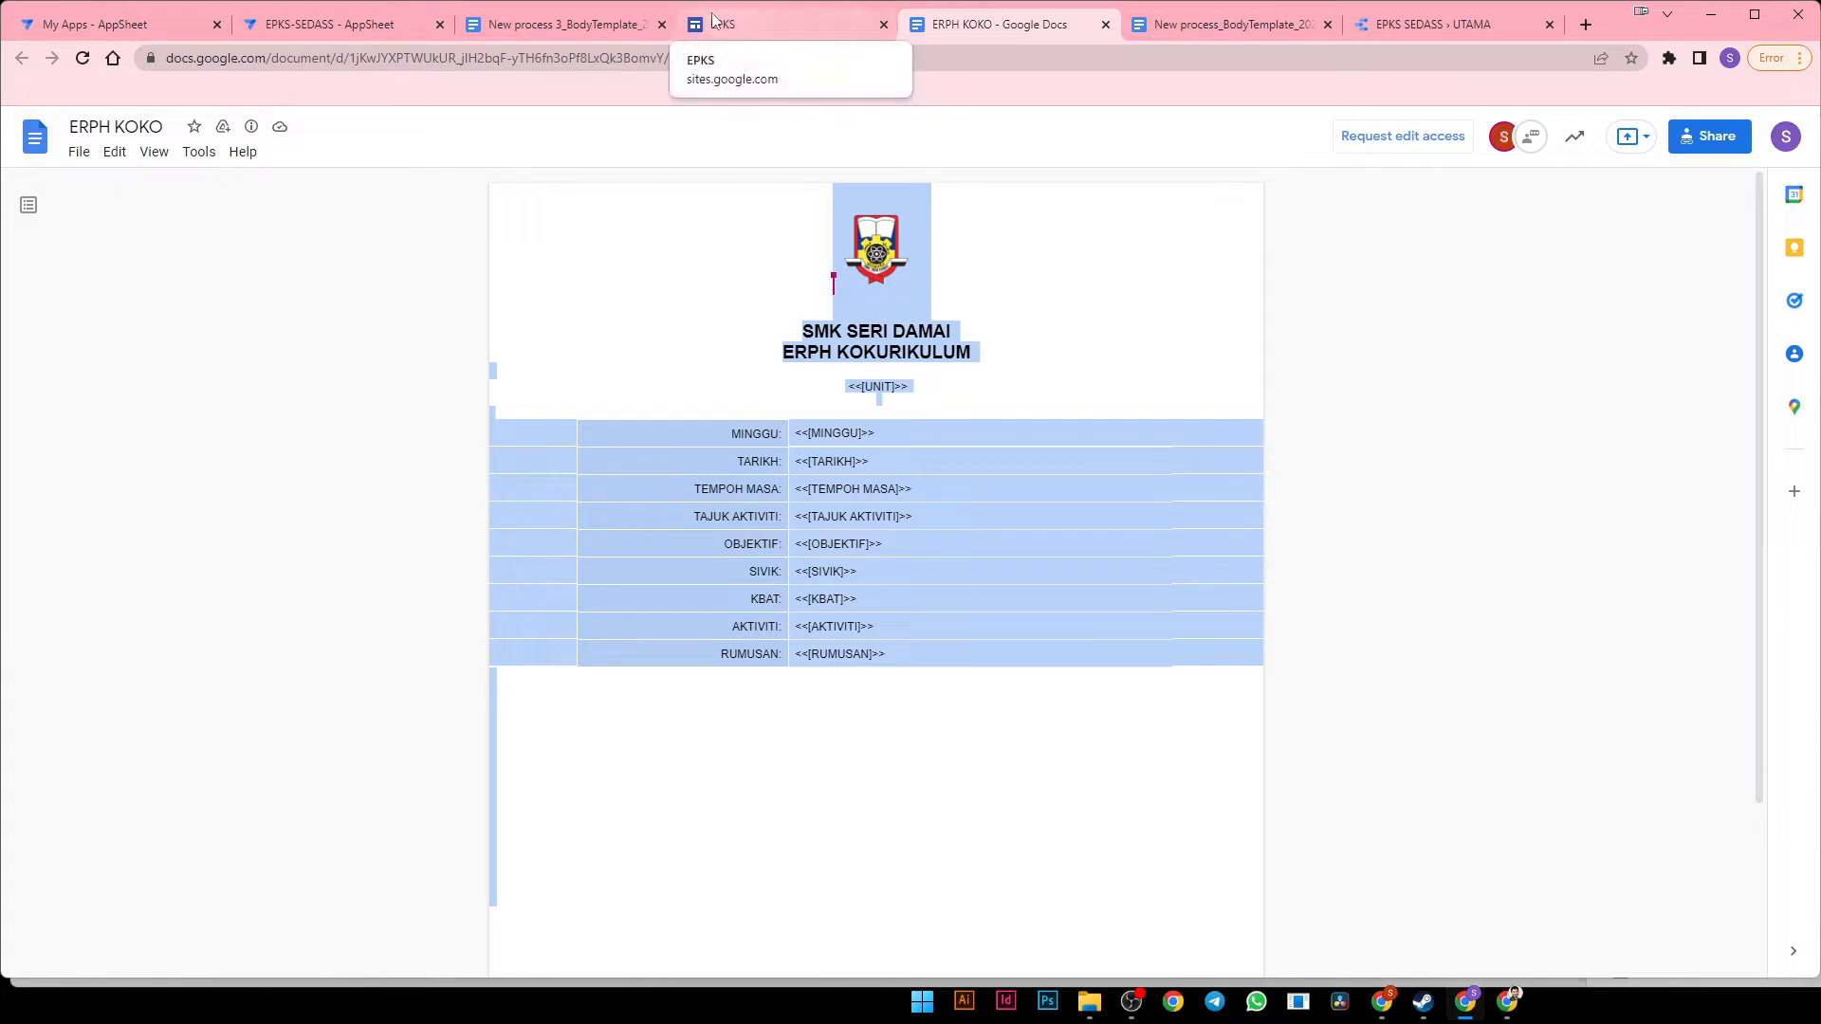
left_click(635, 24)
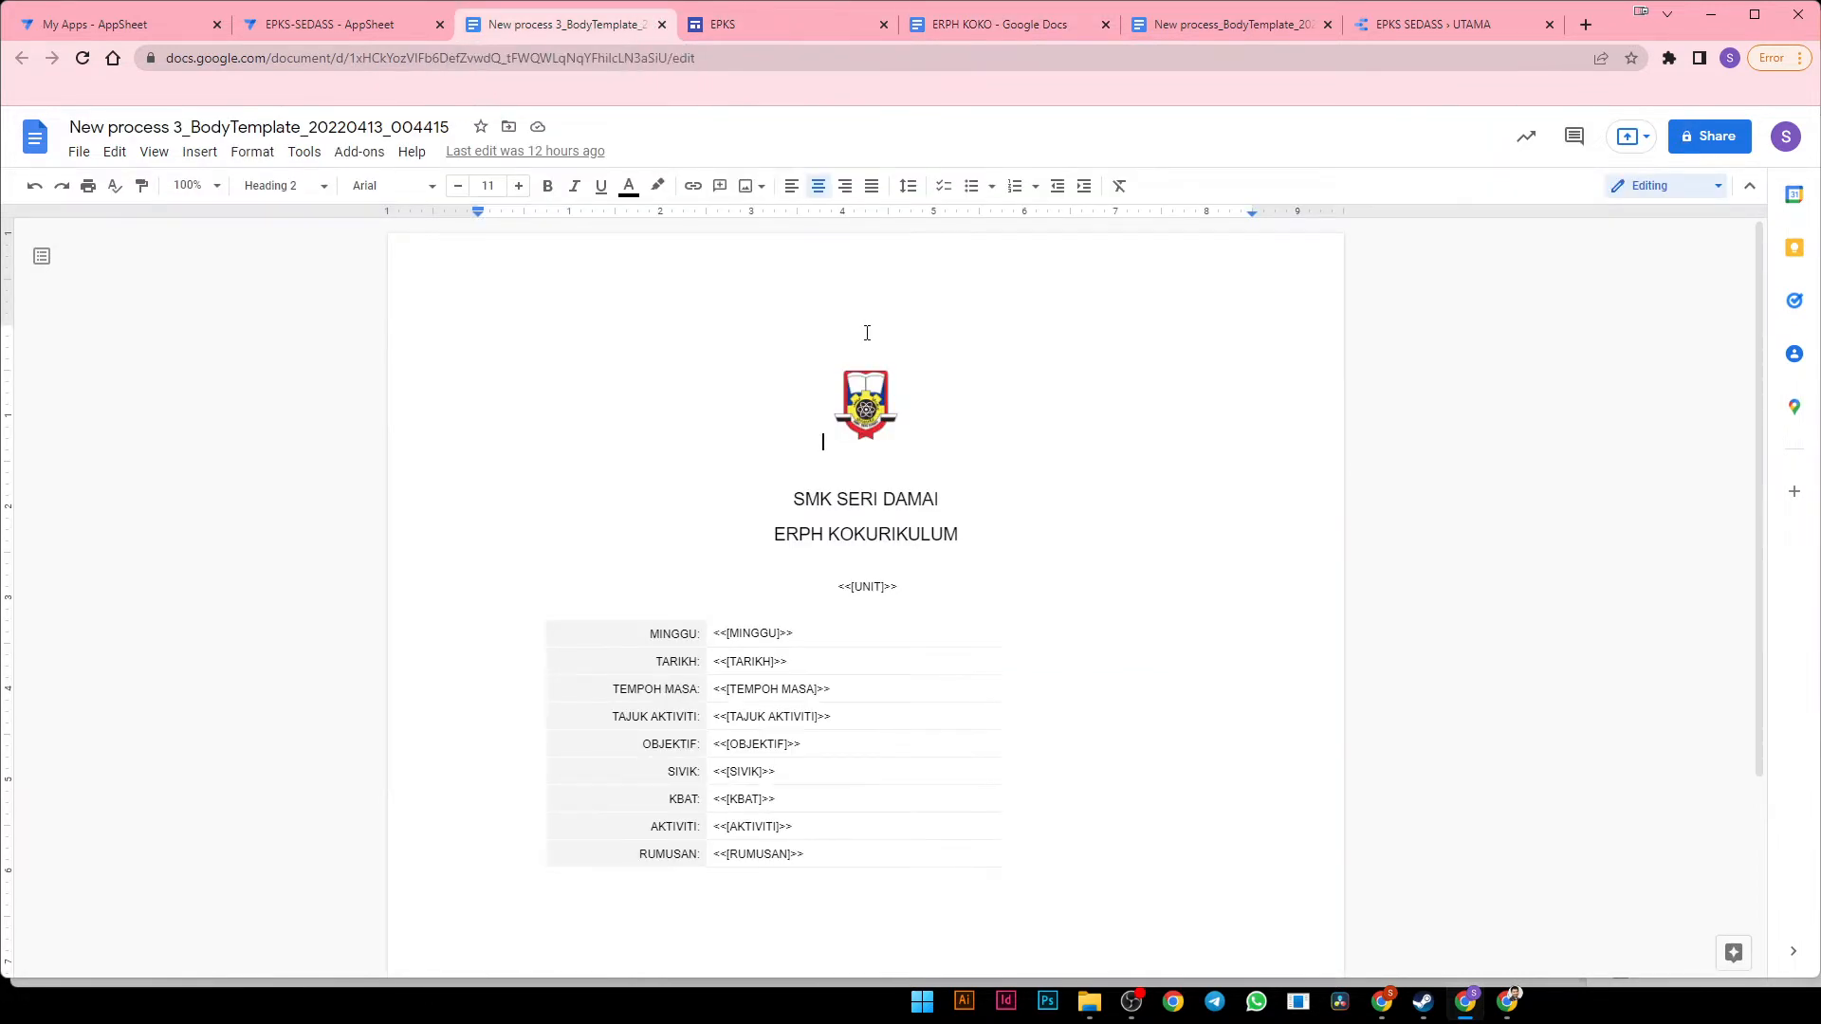
key("ctrl+a")
key("ctrl+v")
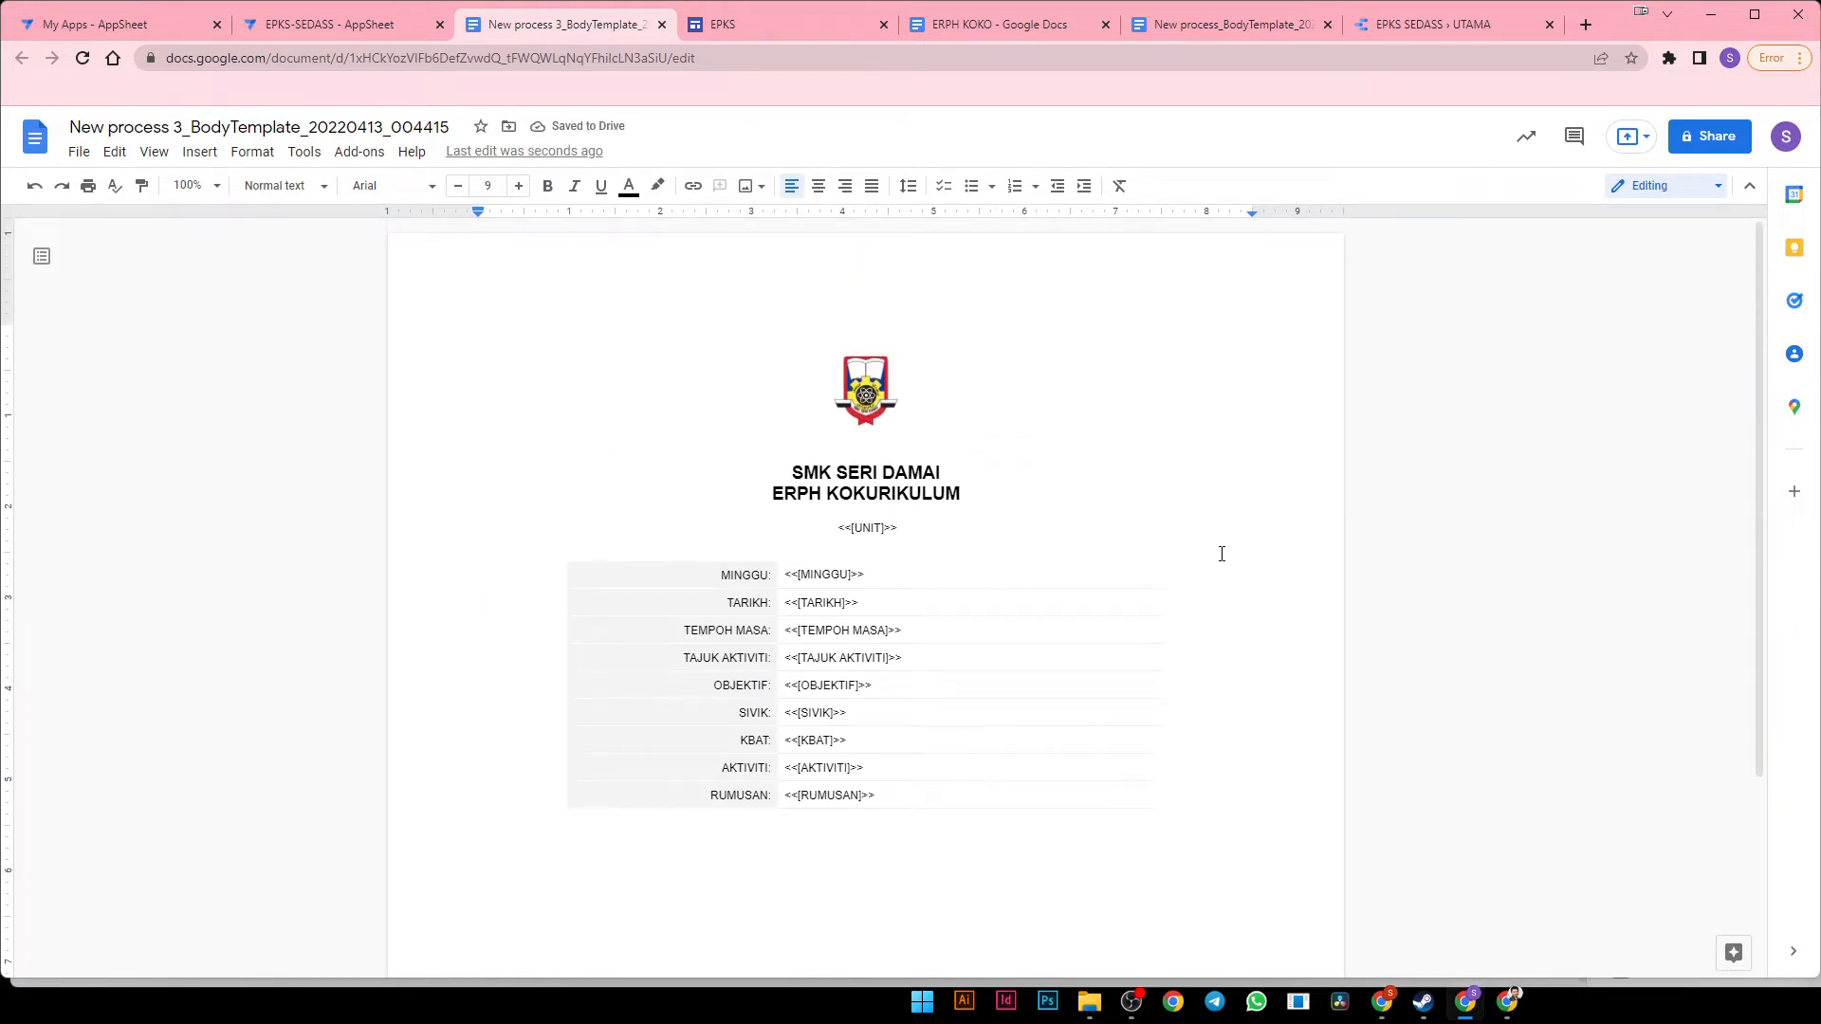
Compare the layout of the pasted template with the original ERPH KOKO sample document
left_click(969, 12)
left_click(676, 312)
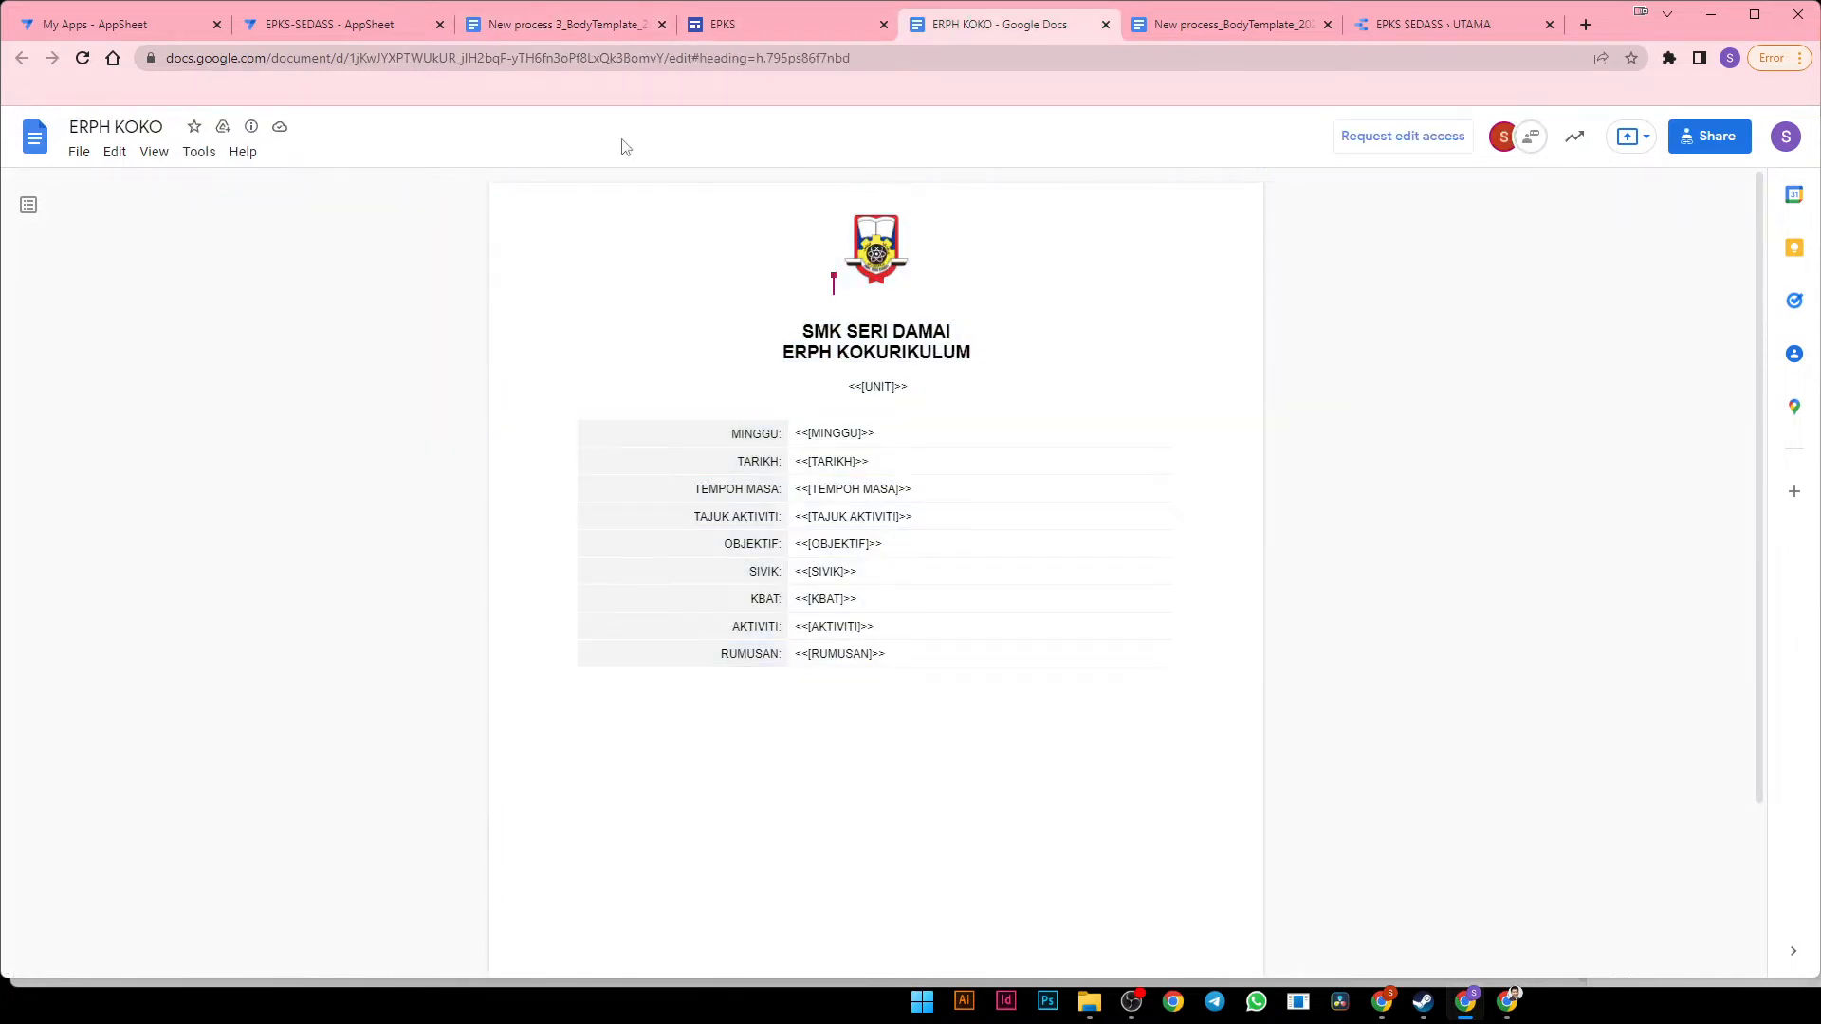
left_click(567, 24)
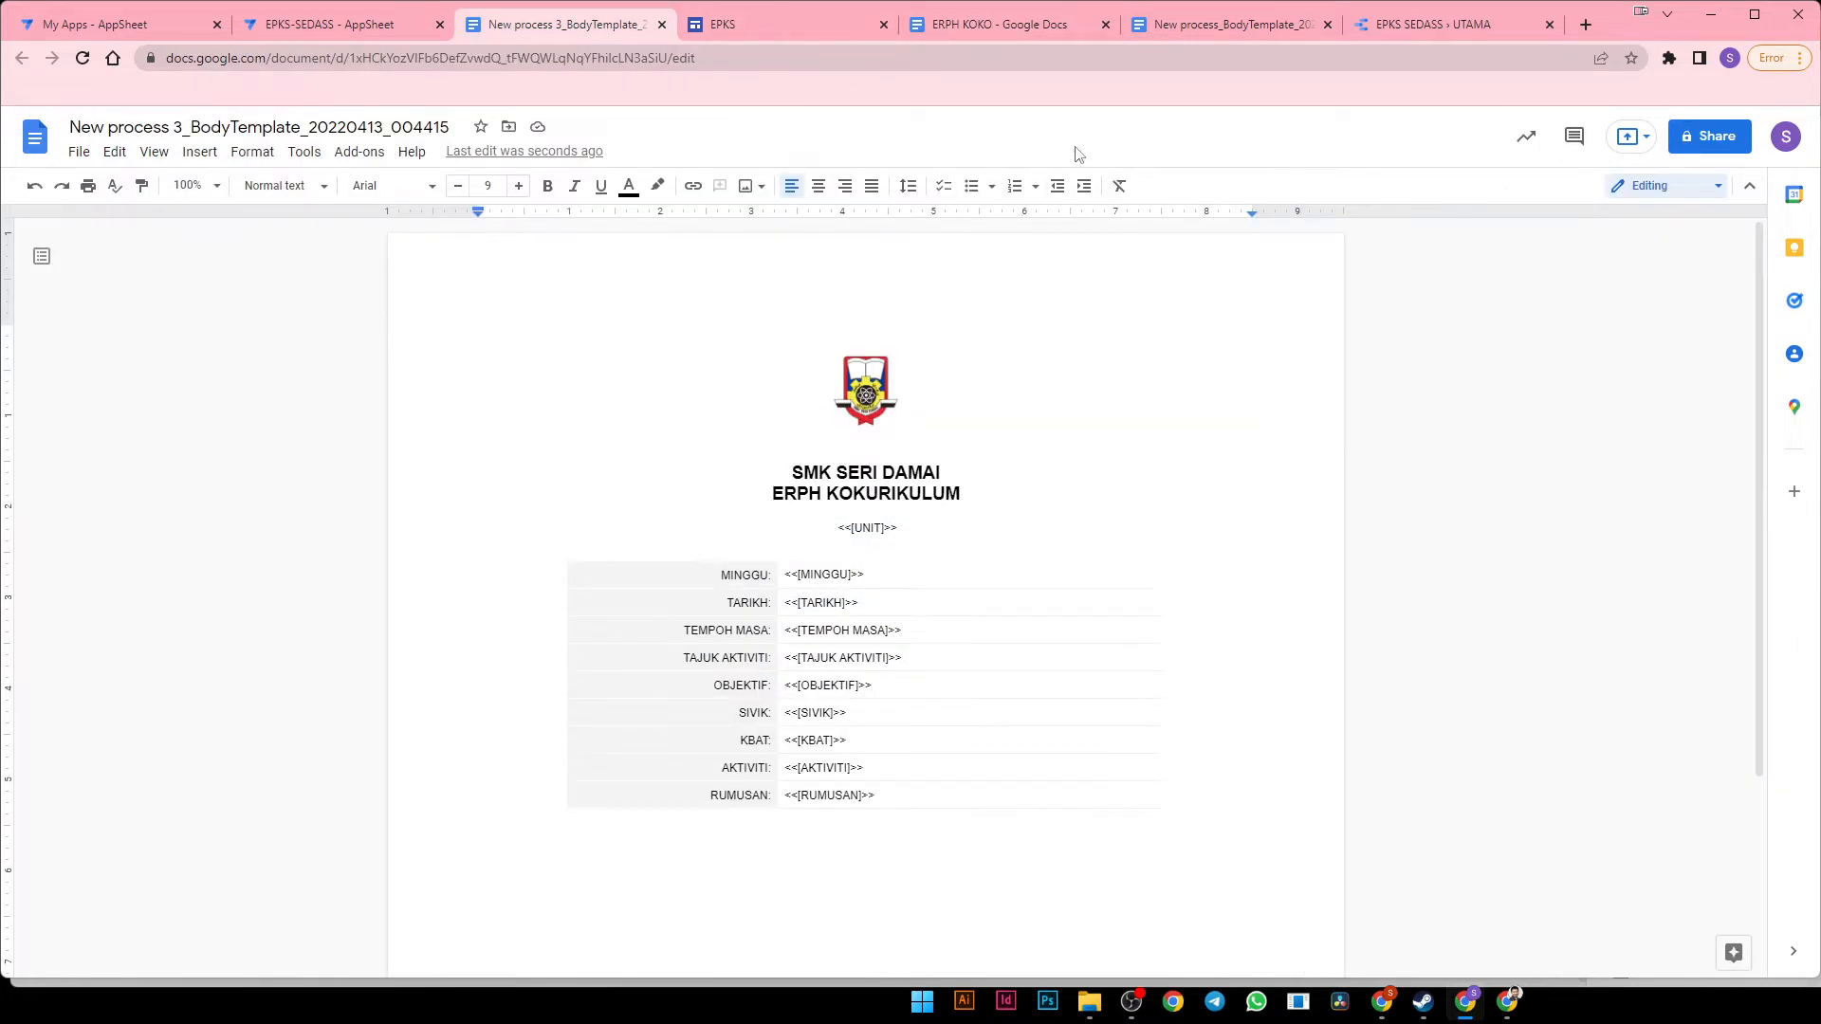
left_click(1063, 33)
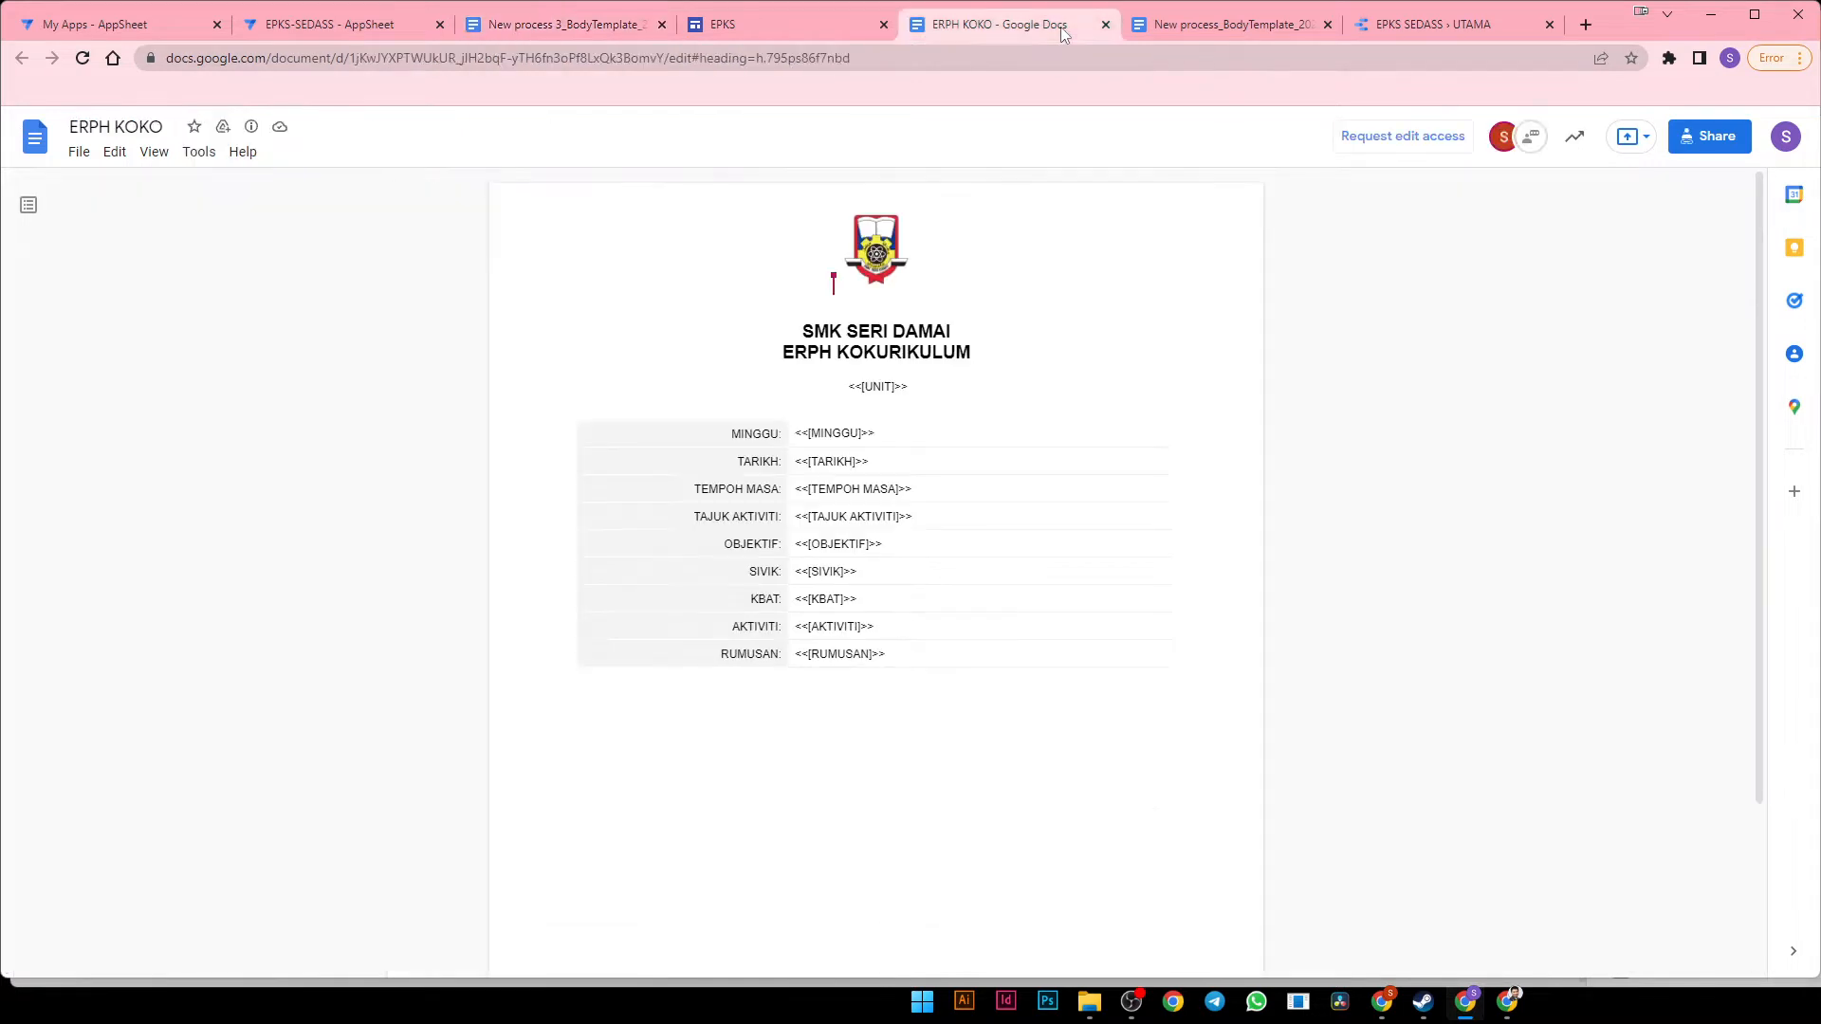
left_click(749, 26)
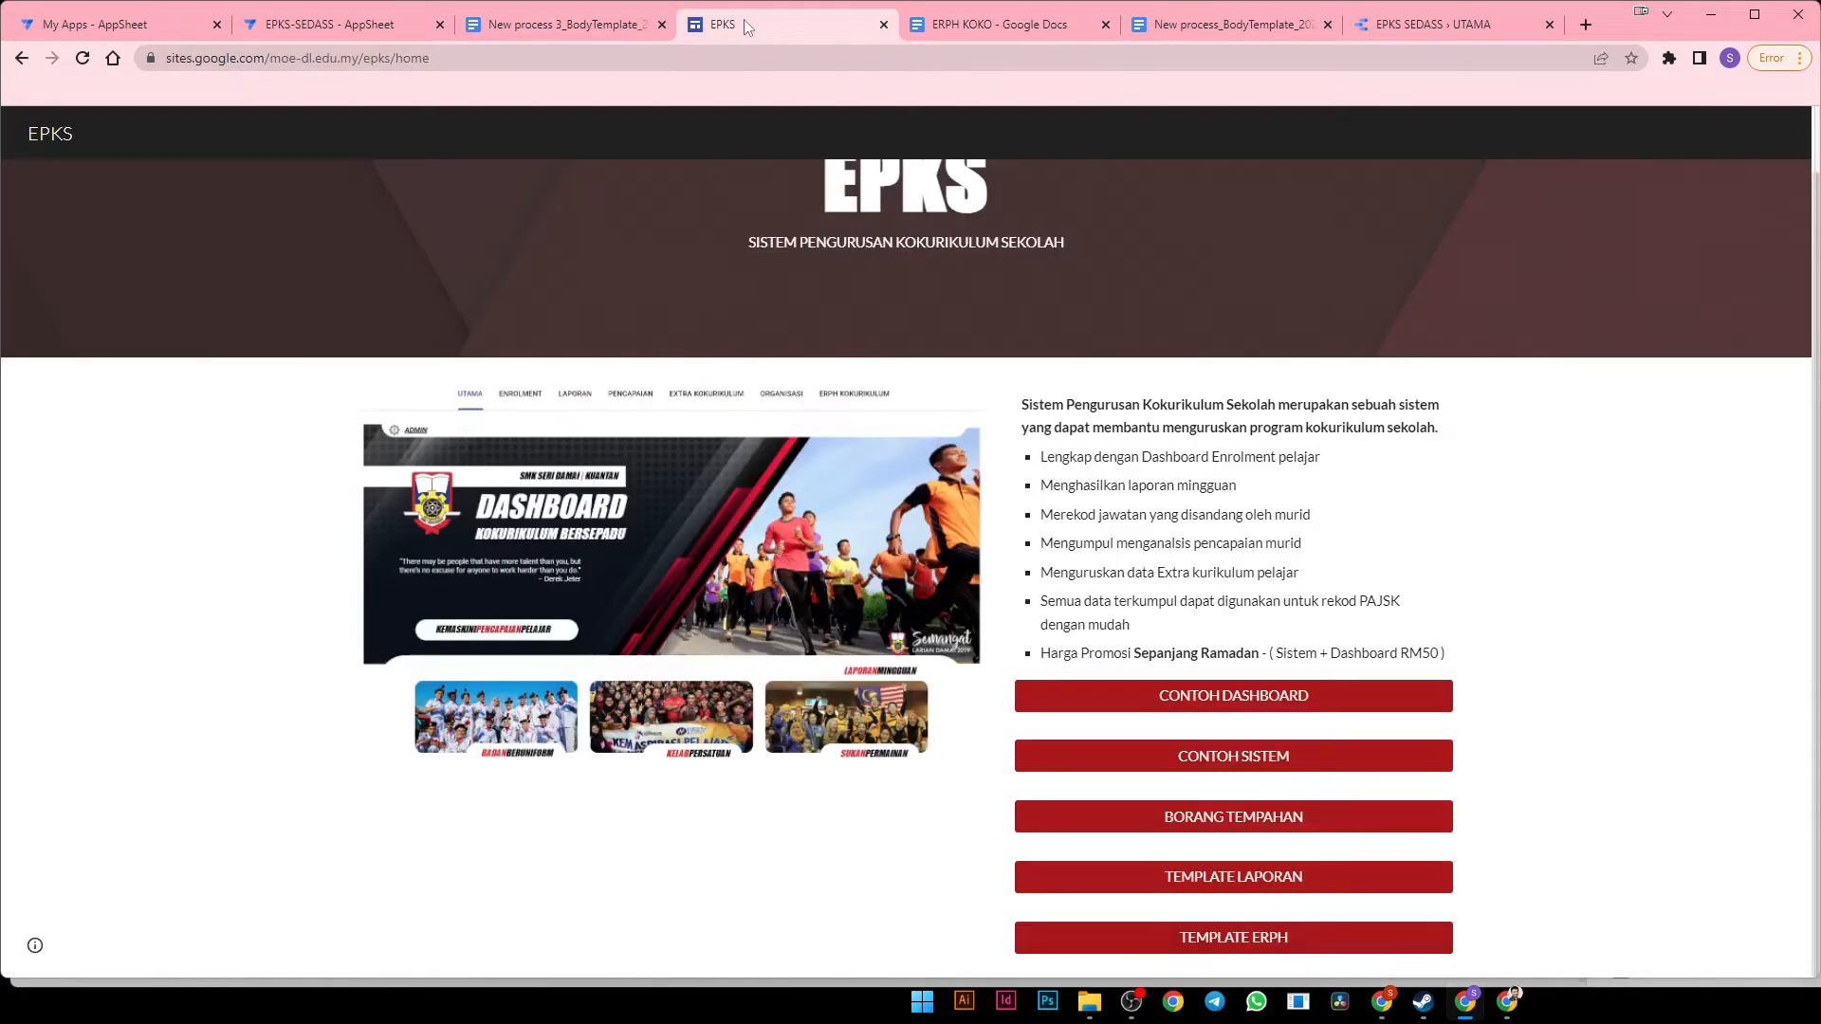
left_click(906, 27)
left_click(616, 26)
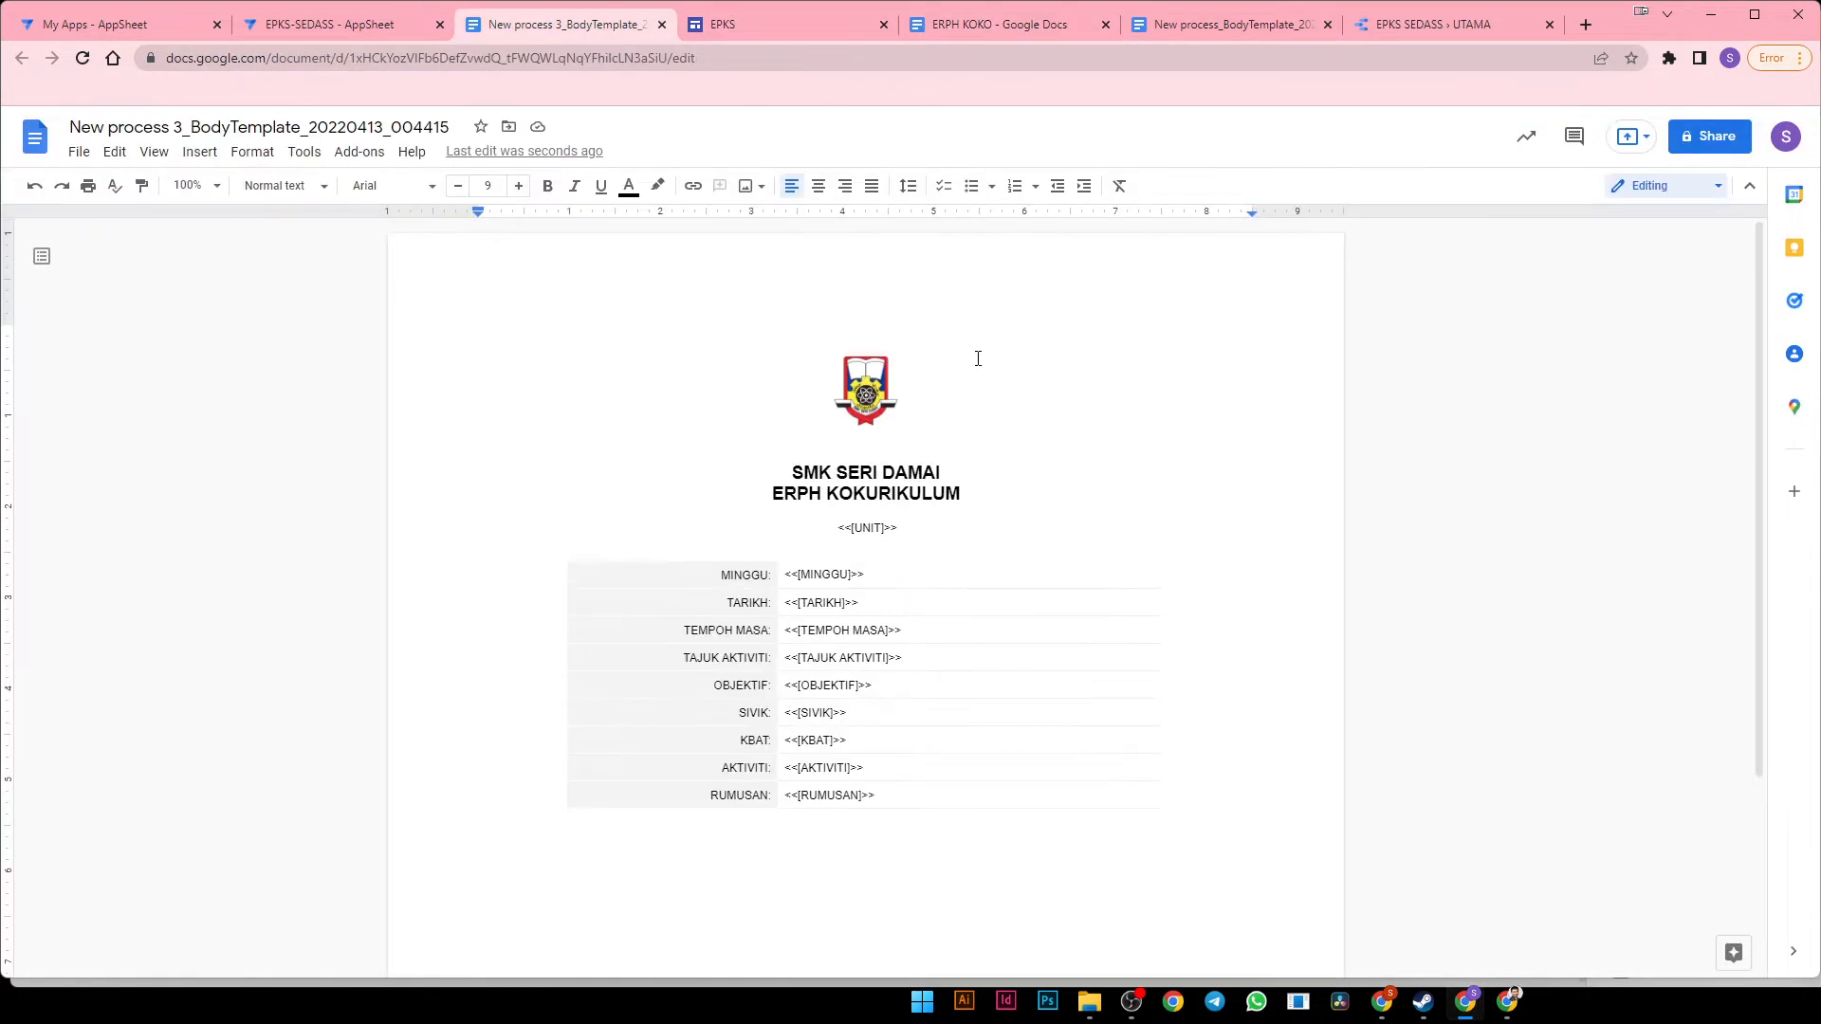
left_click(79, 152)
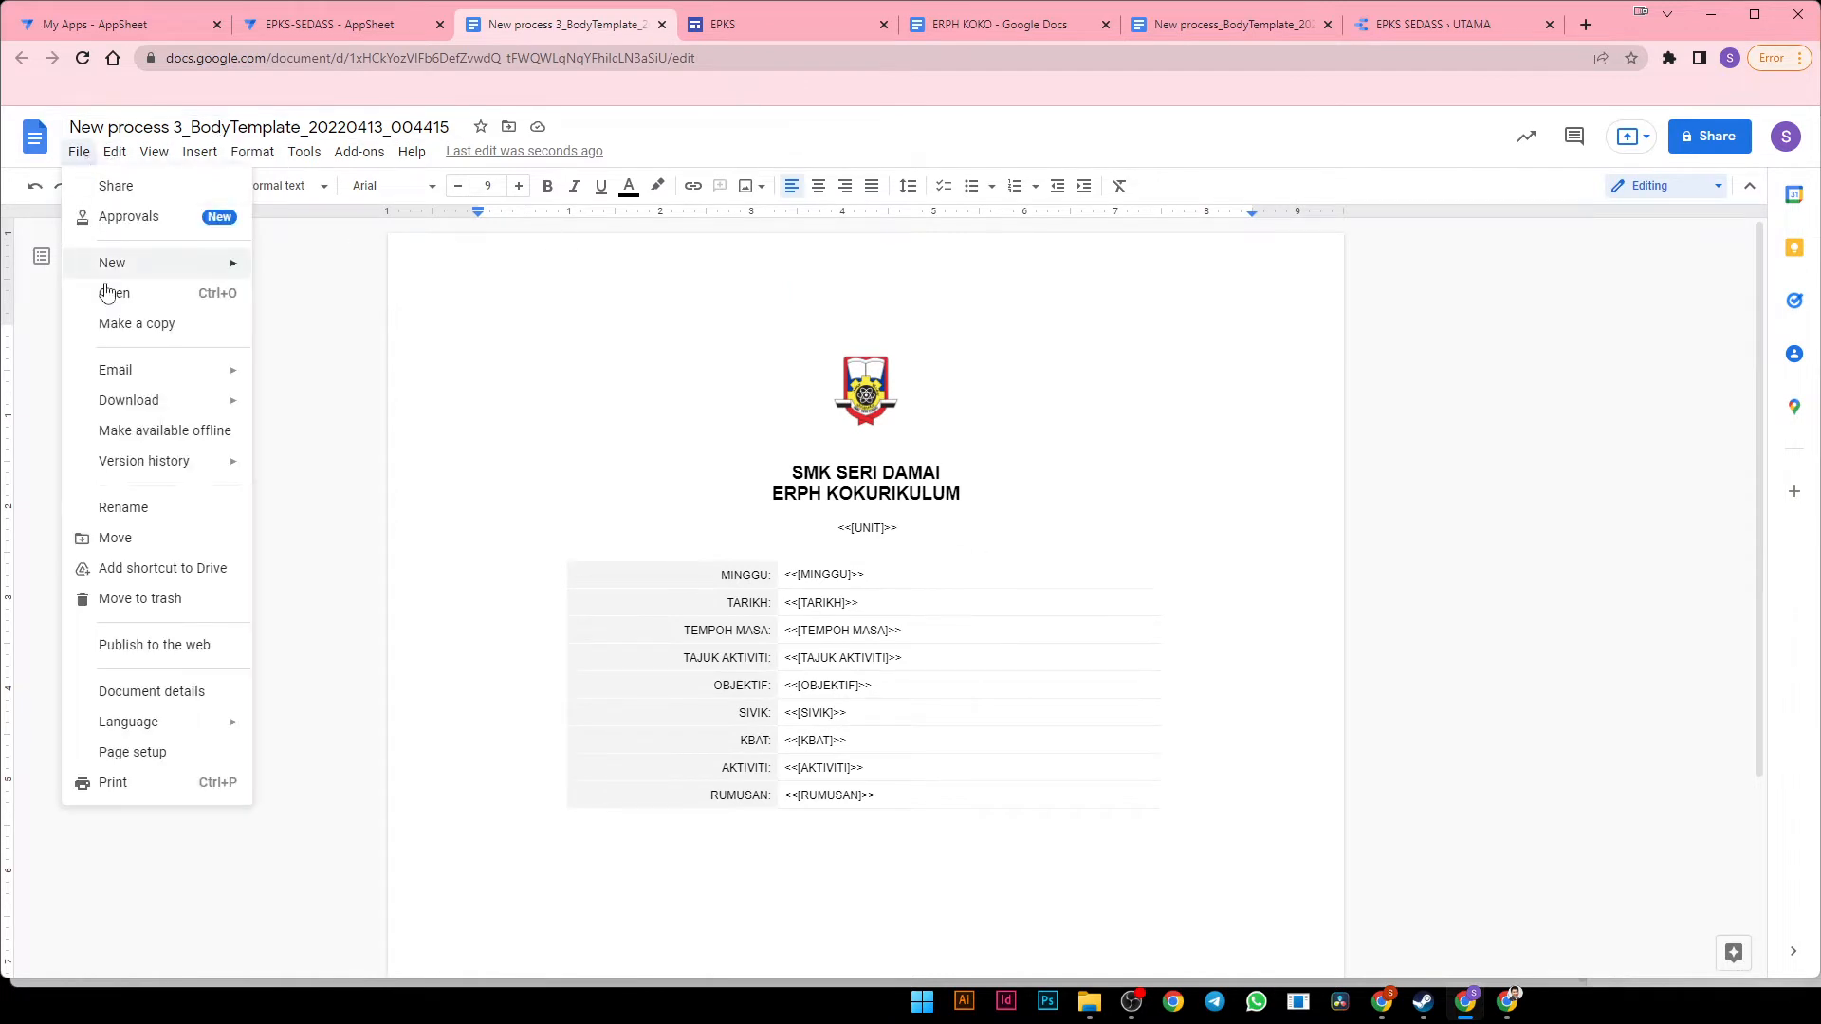
left_click(152, 693)
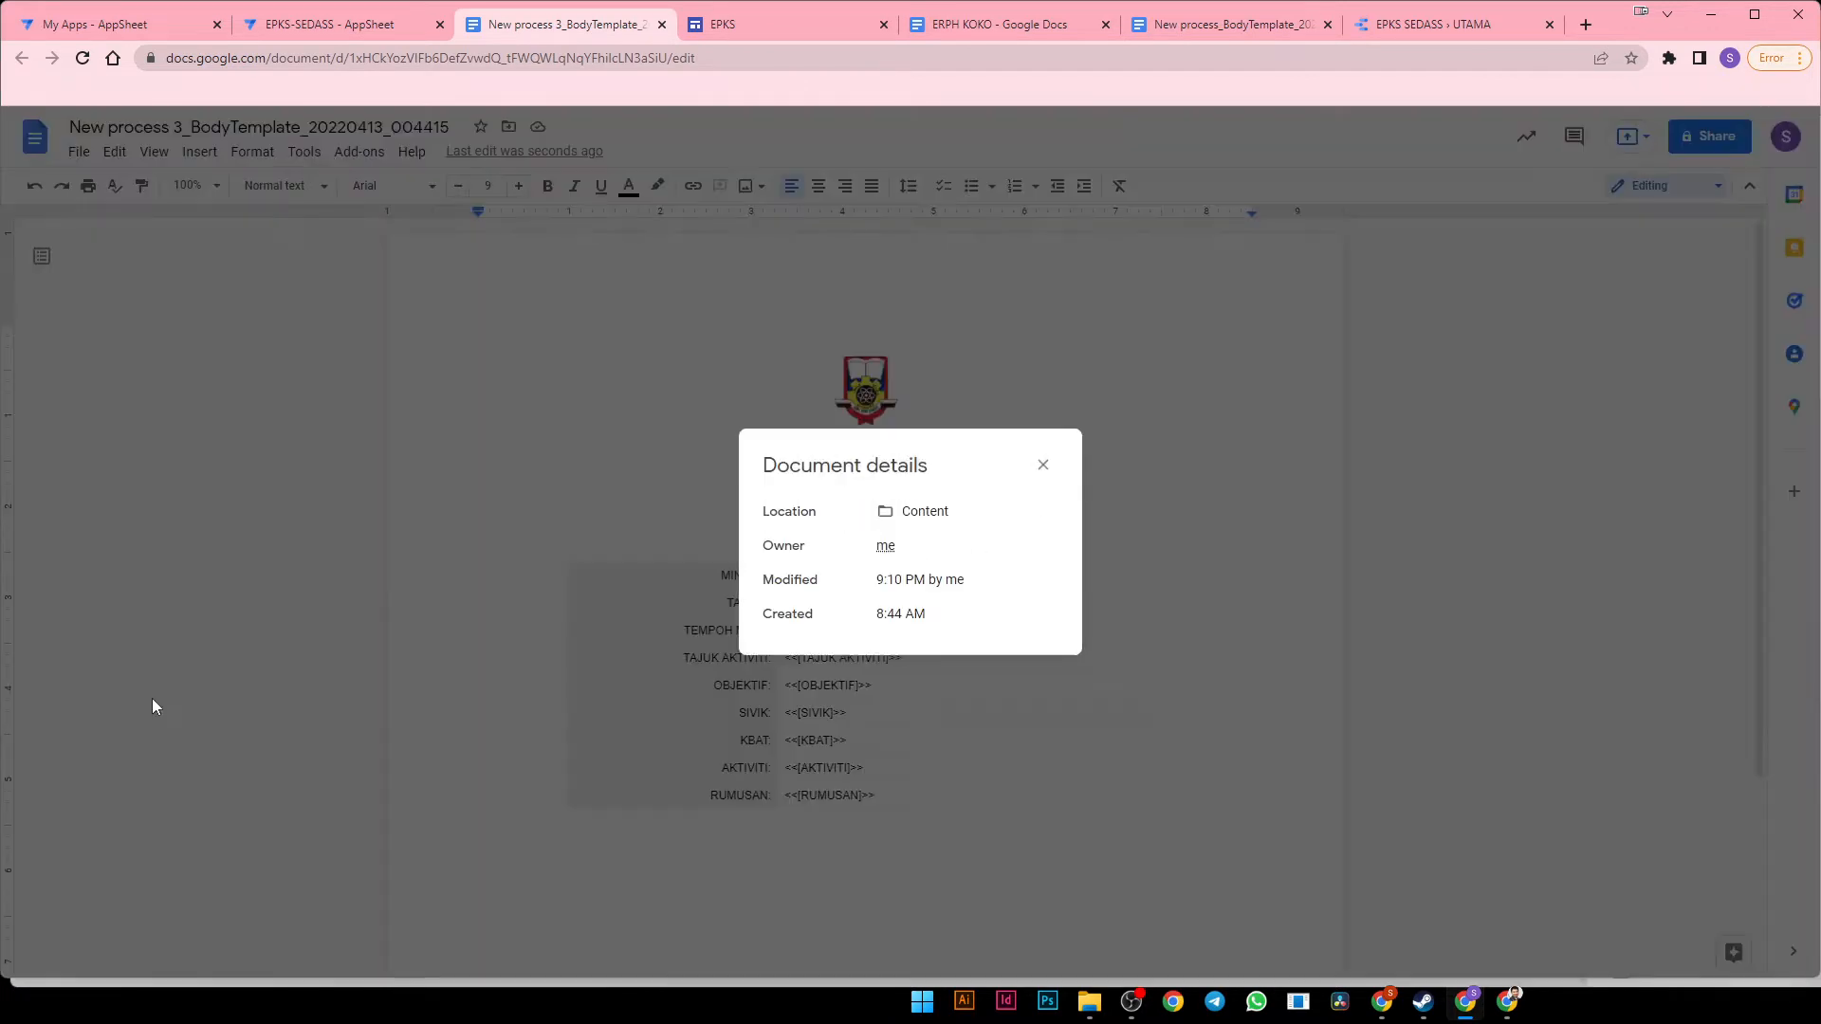
left_click(1043, 466)
Set all four page margins of the ERPH template to 0 inches for the whole document
left_click(79, 152)
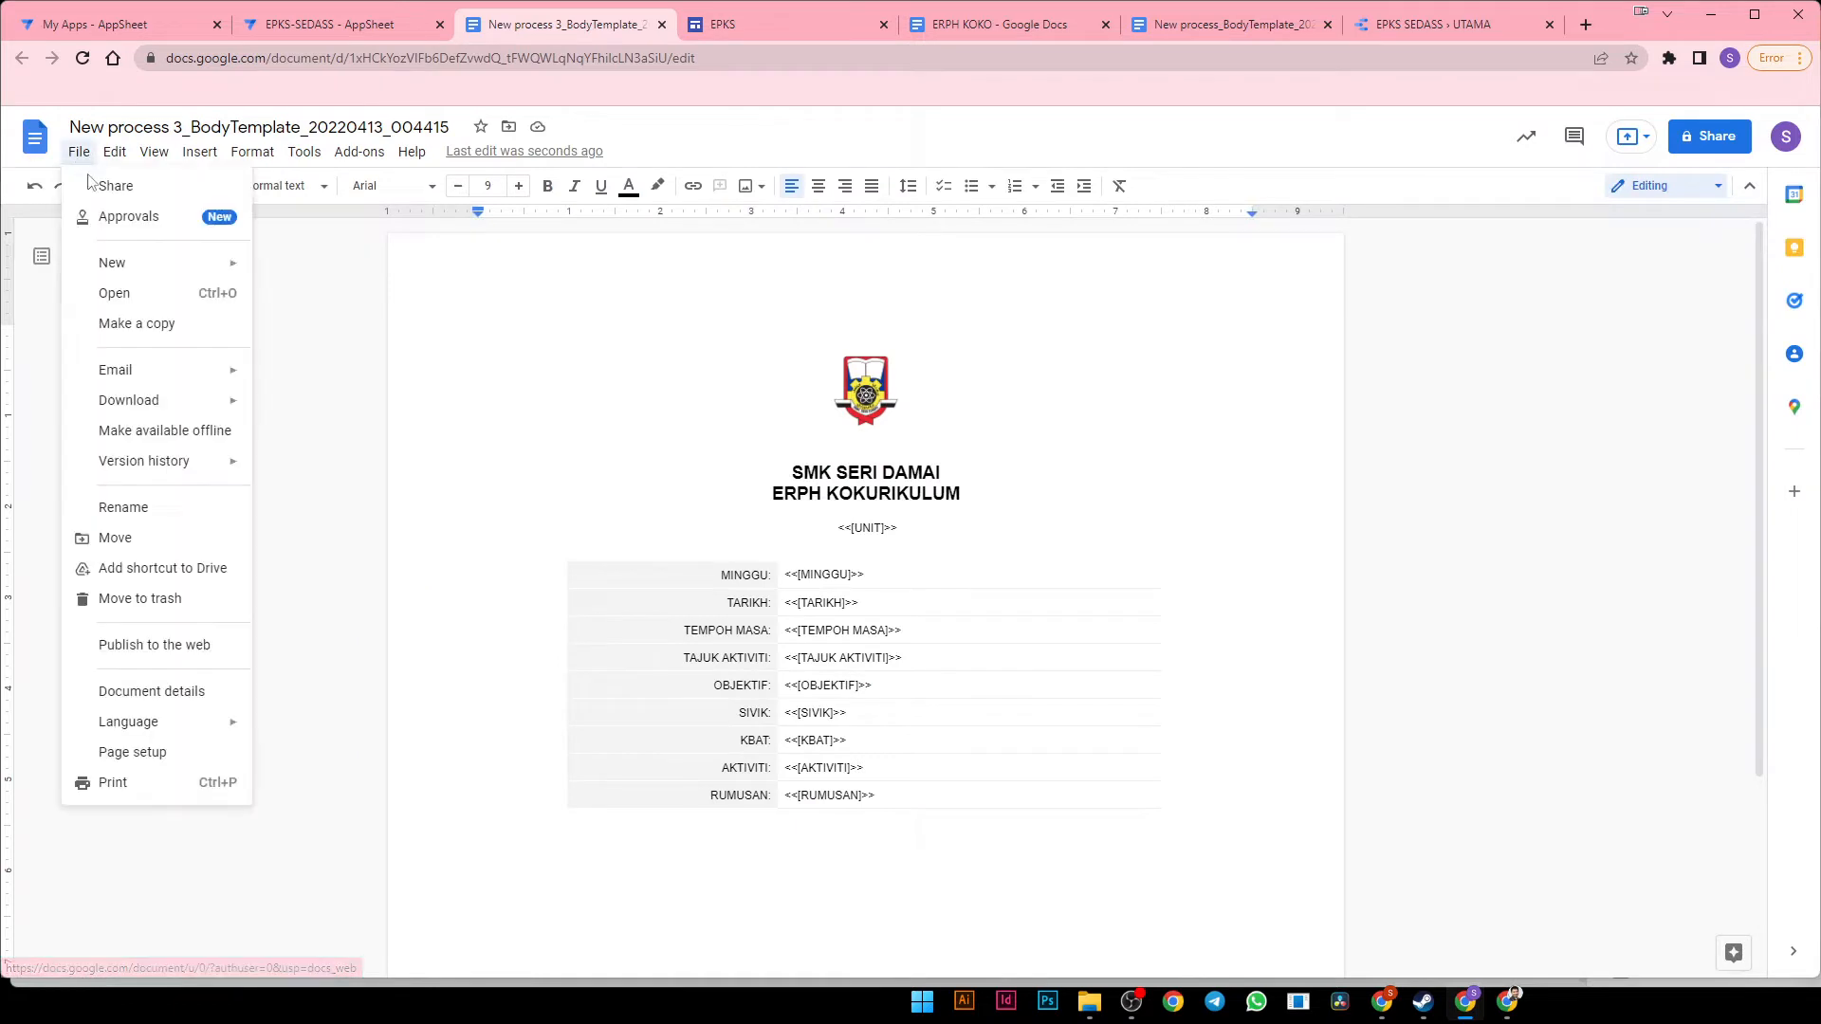
left_click(178, 742)
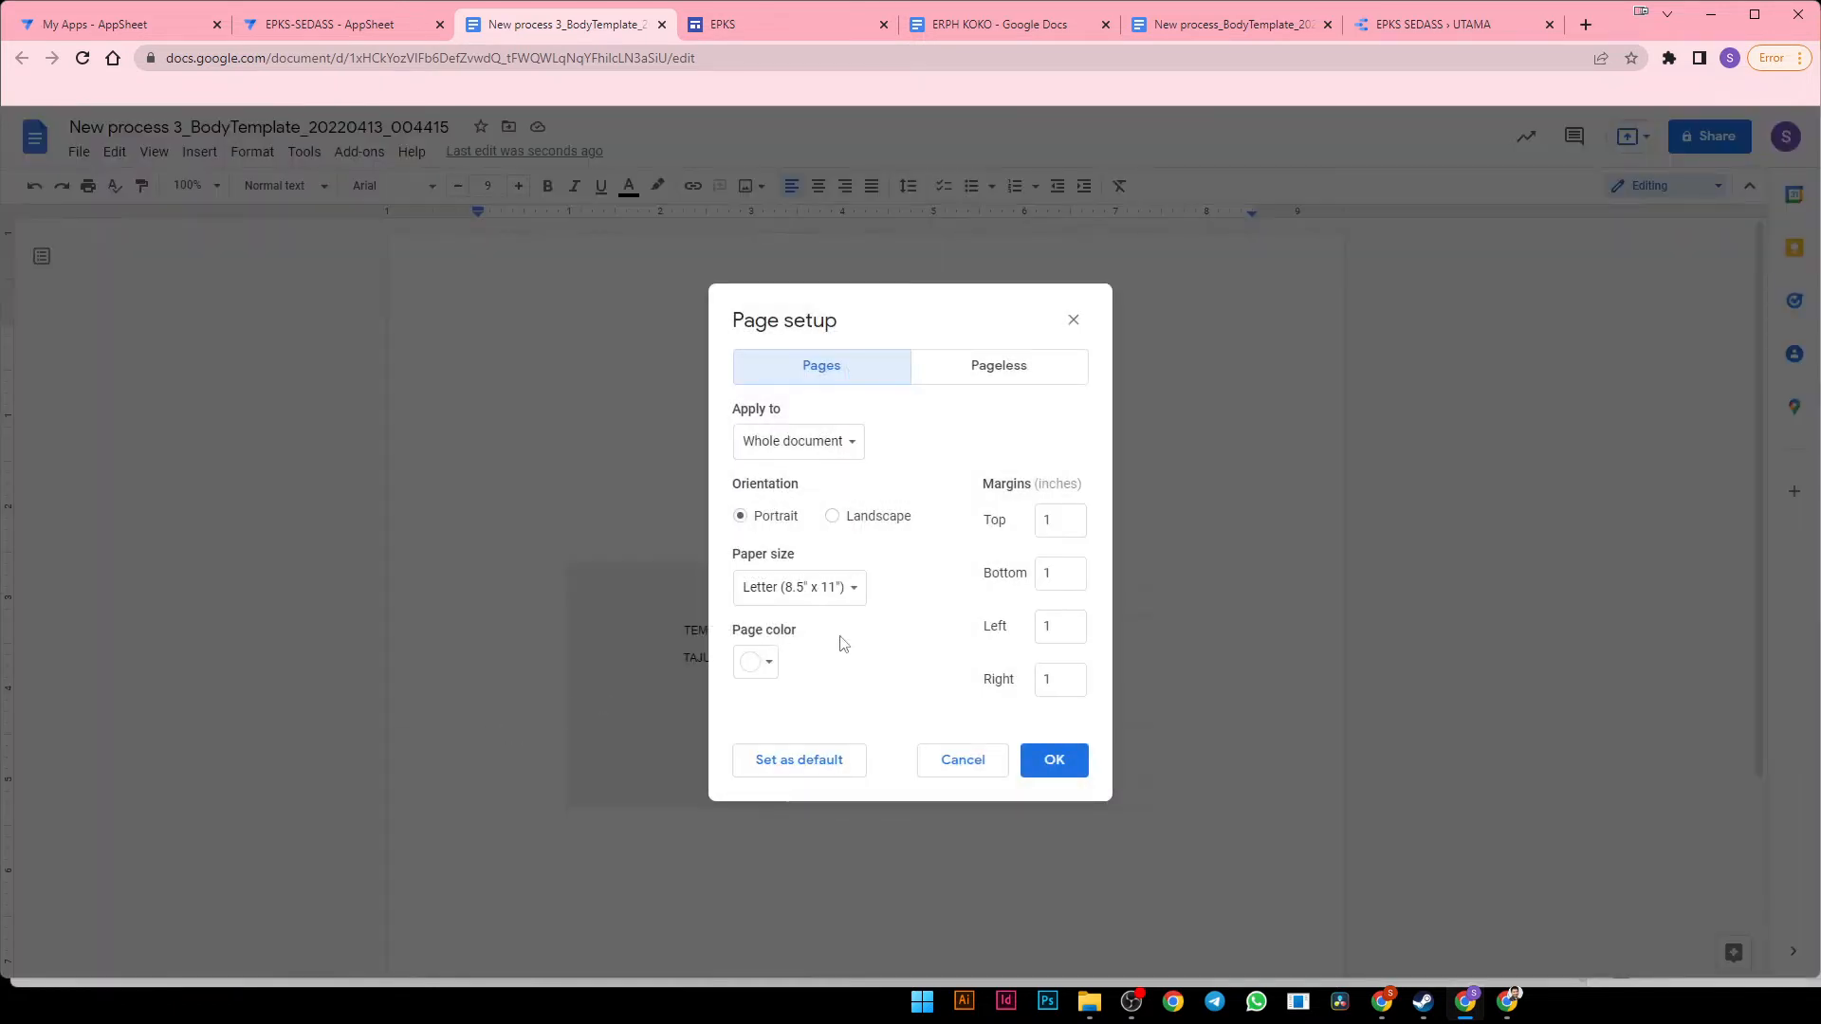
double_click(1062, 525)
type("0")
double_click(1049, 574)
type("0")
double_click(1063, 628)
type("0")
double_click(1057, 679)
type("0")
left_click(1051, 764)
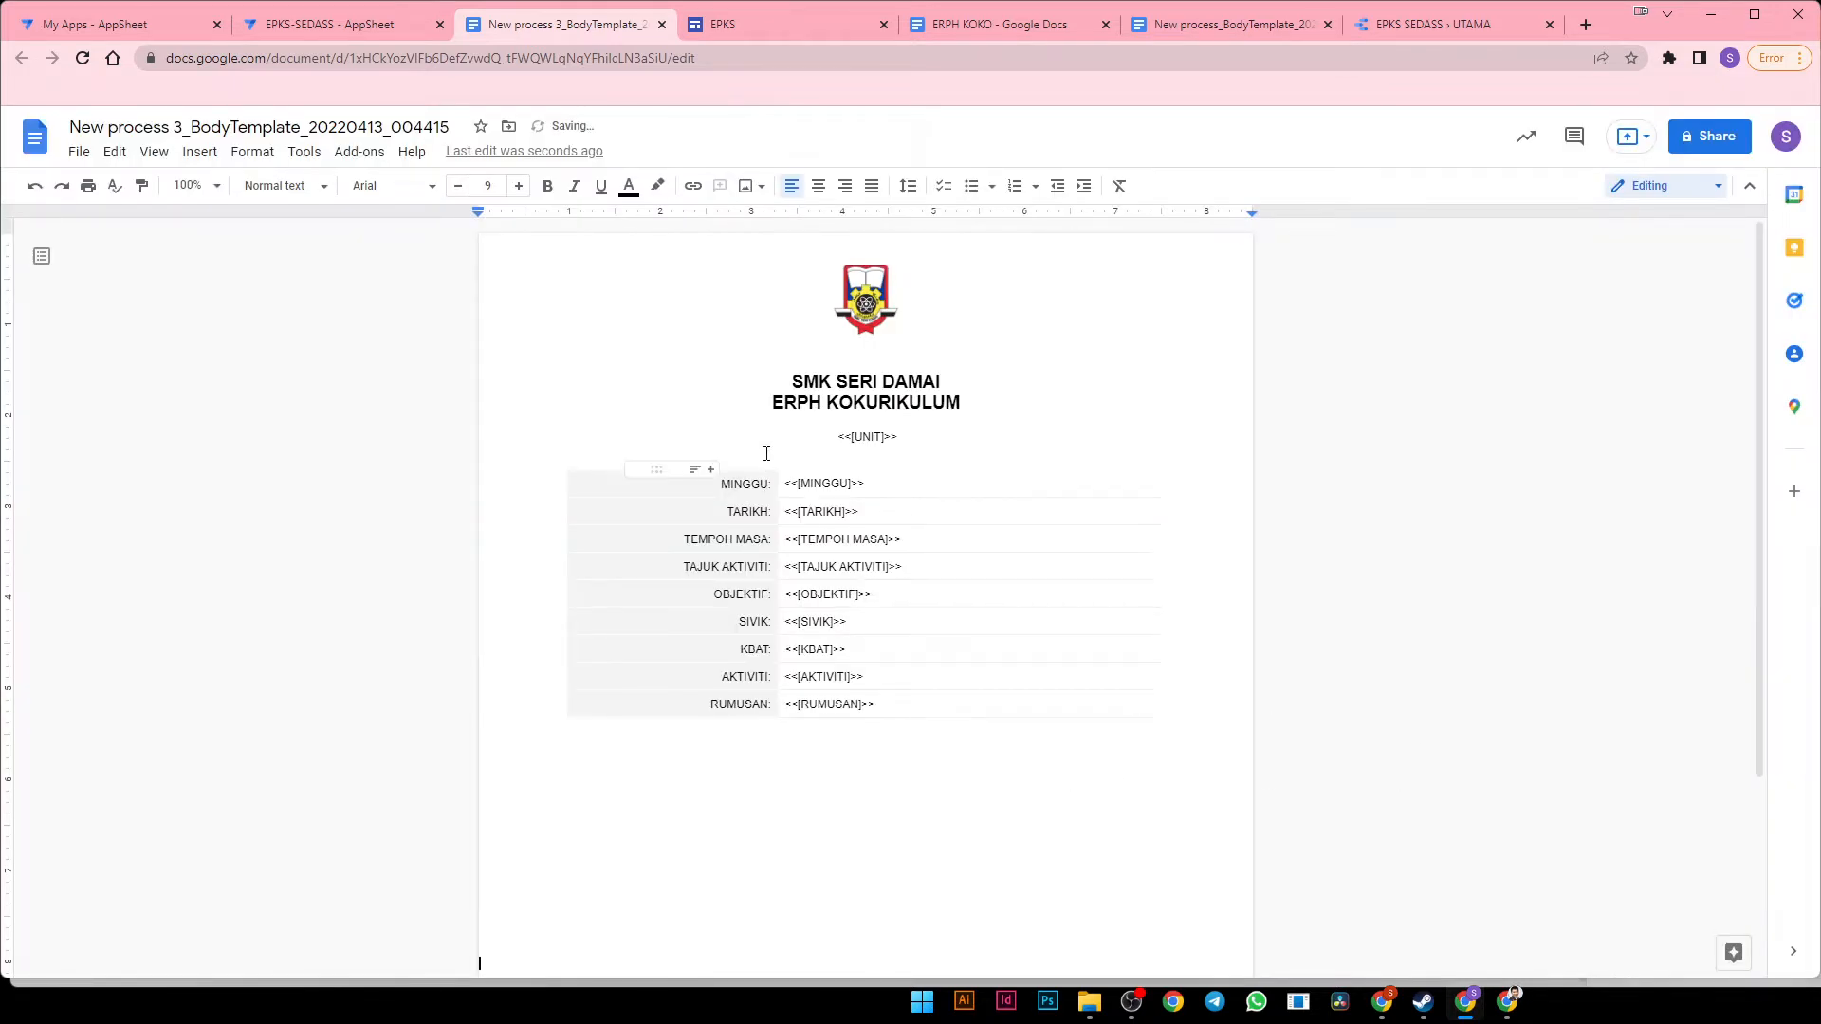
Replace the school logo above the ERPH KOKURIKULUM heading with the shield image from the Downloads folder, shrunk to about 1 inch wide
scroll(1186, 675, "down", 3)
scroll(1187, 675, "up", 3)
left_click(904, 329)
left_click(865, 302)
key("Delete")
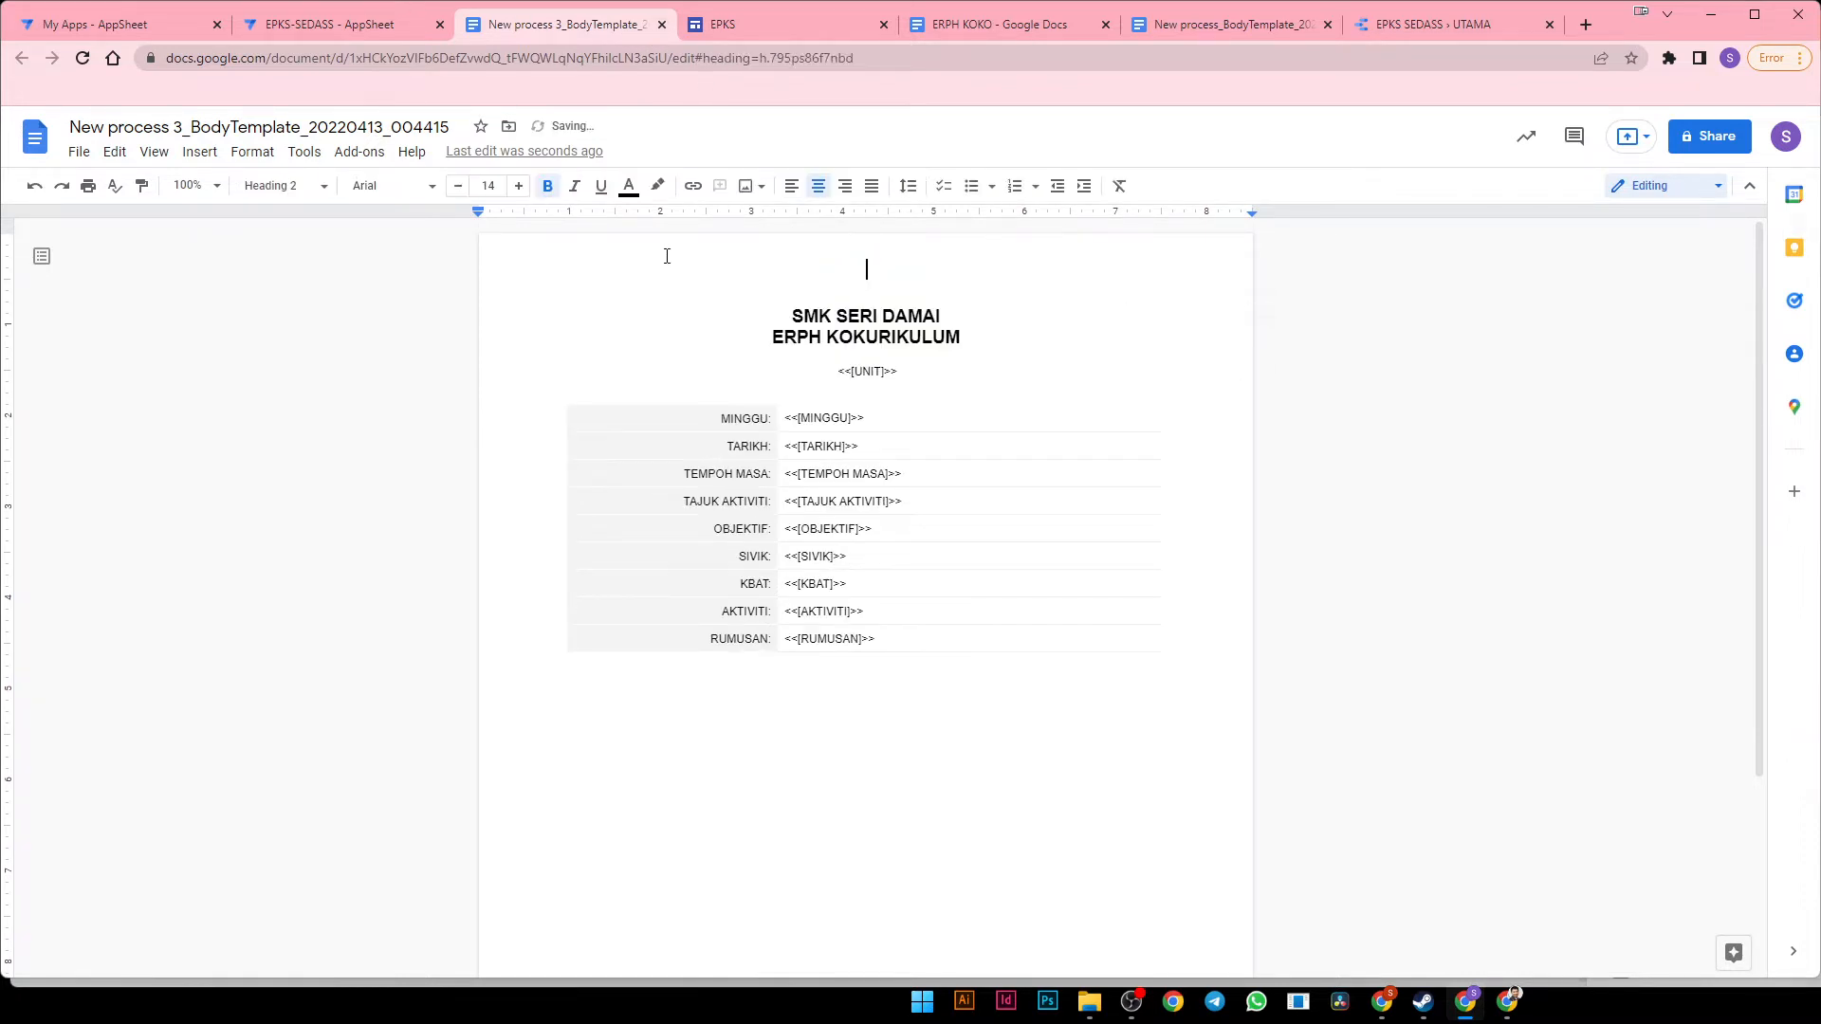
left_click(200, 152)
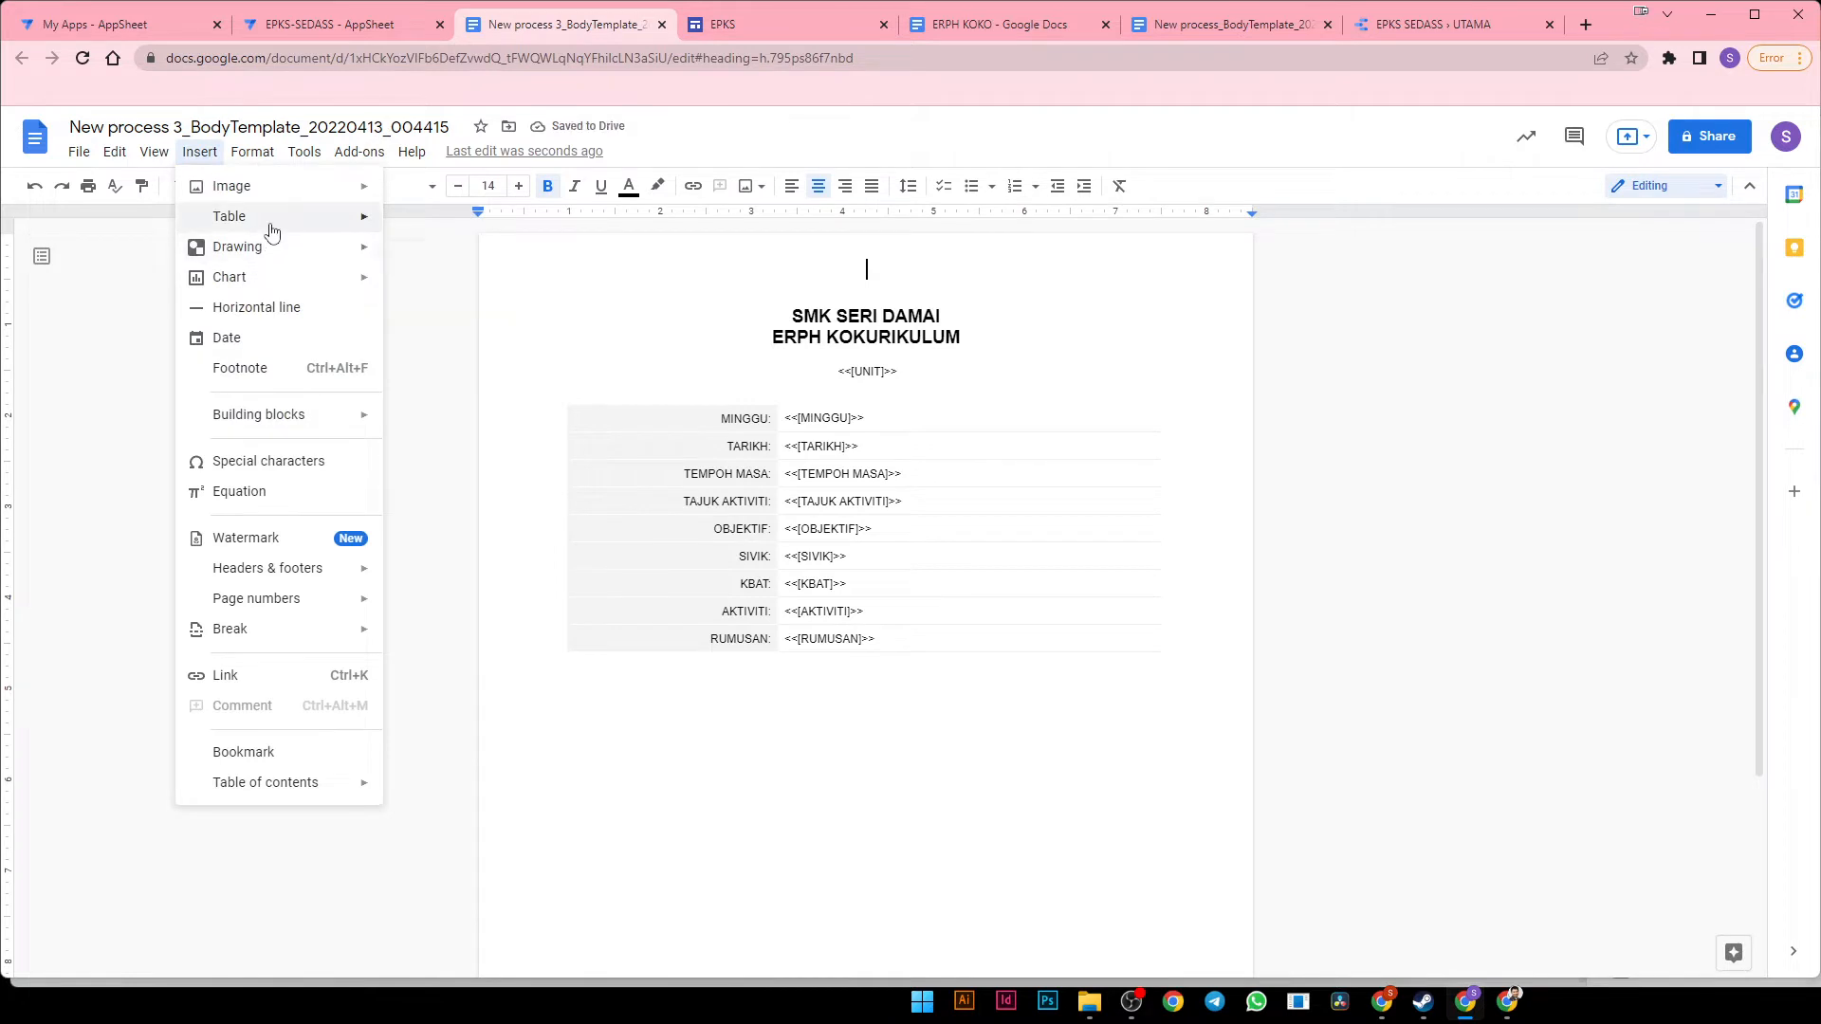
left_click(853, 341)
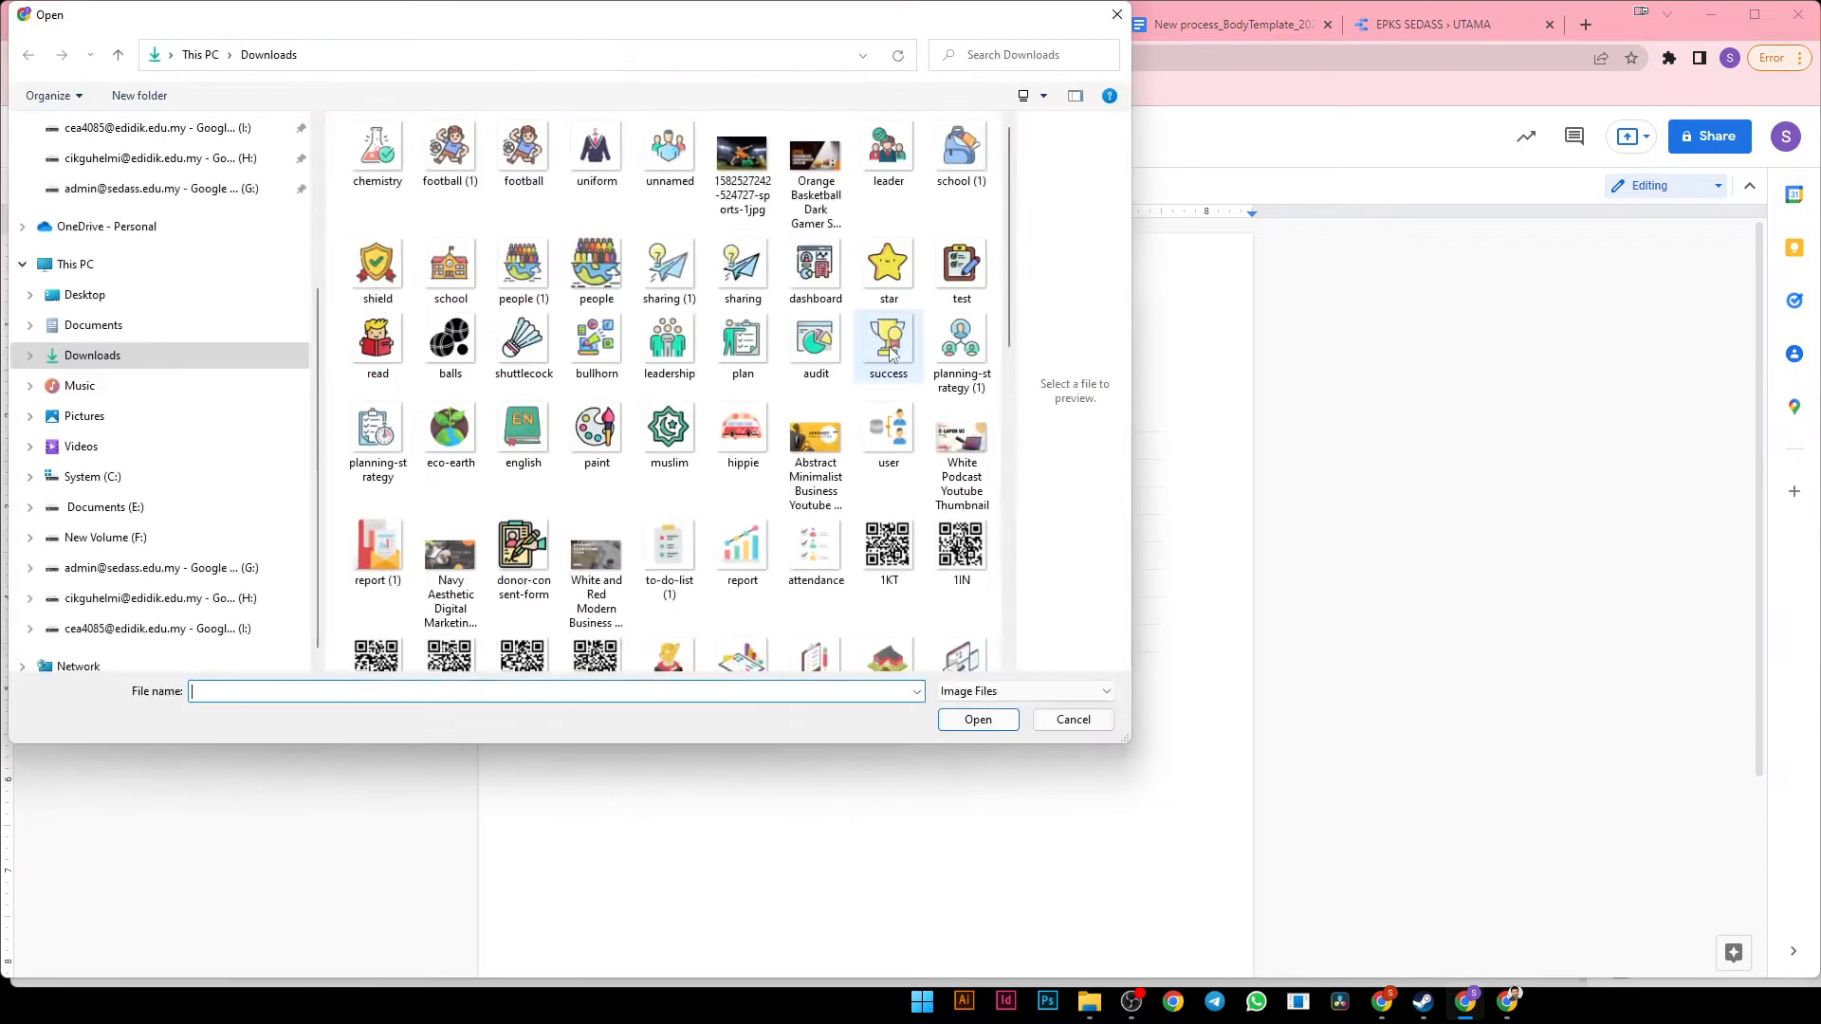
double_click(375, 275)
left_click(882, 400)
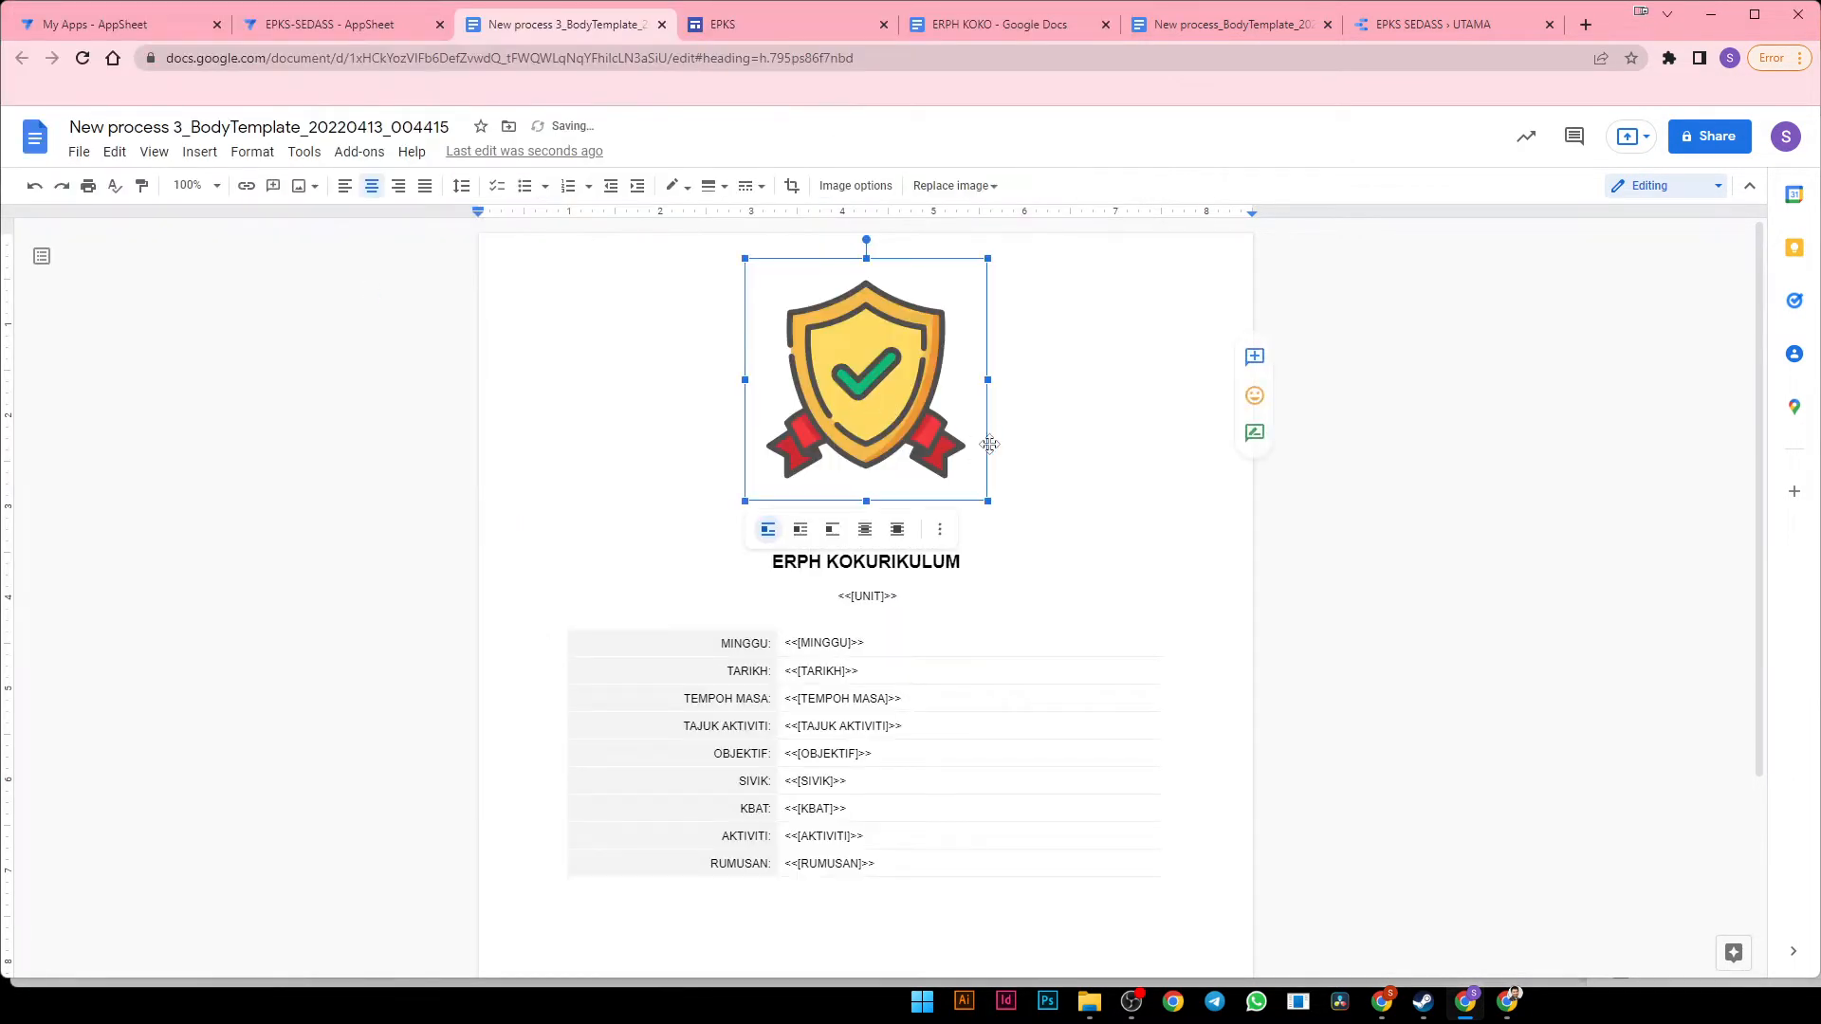
left_click_drag(987, 503, 916, 349)
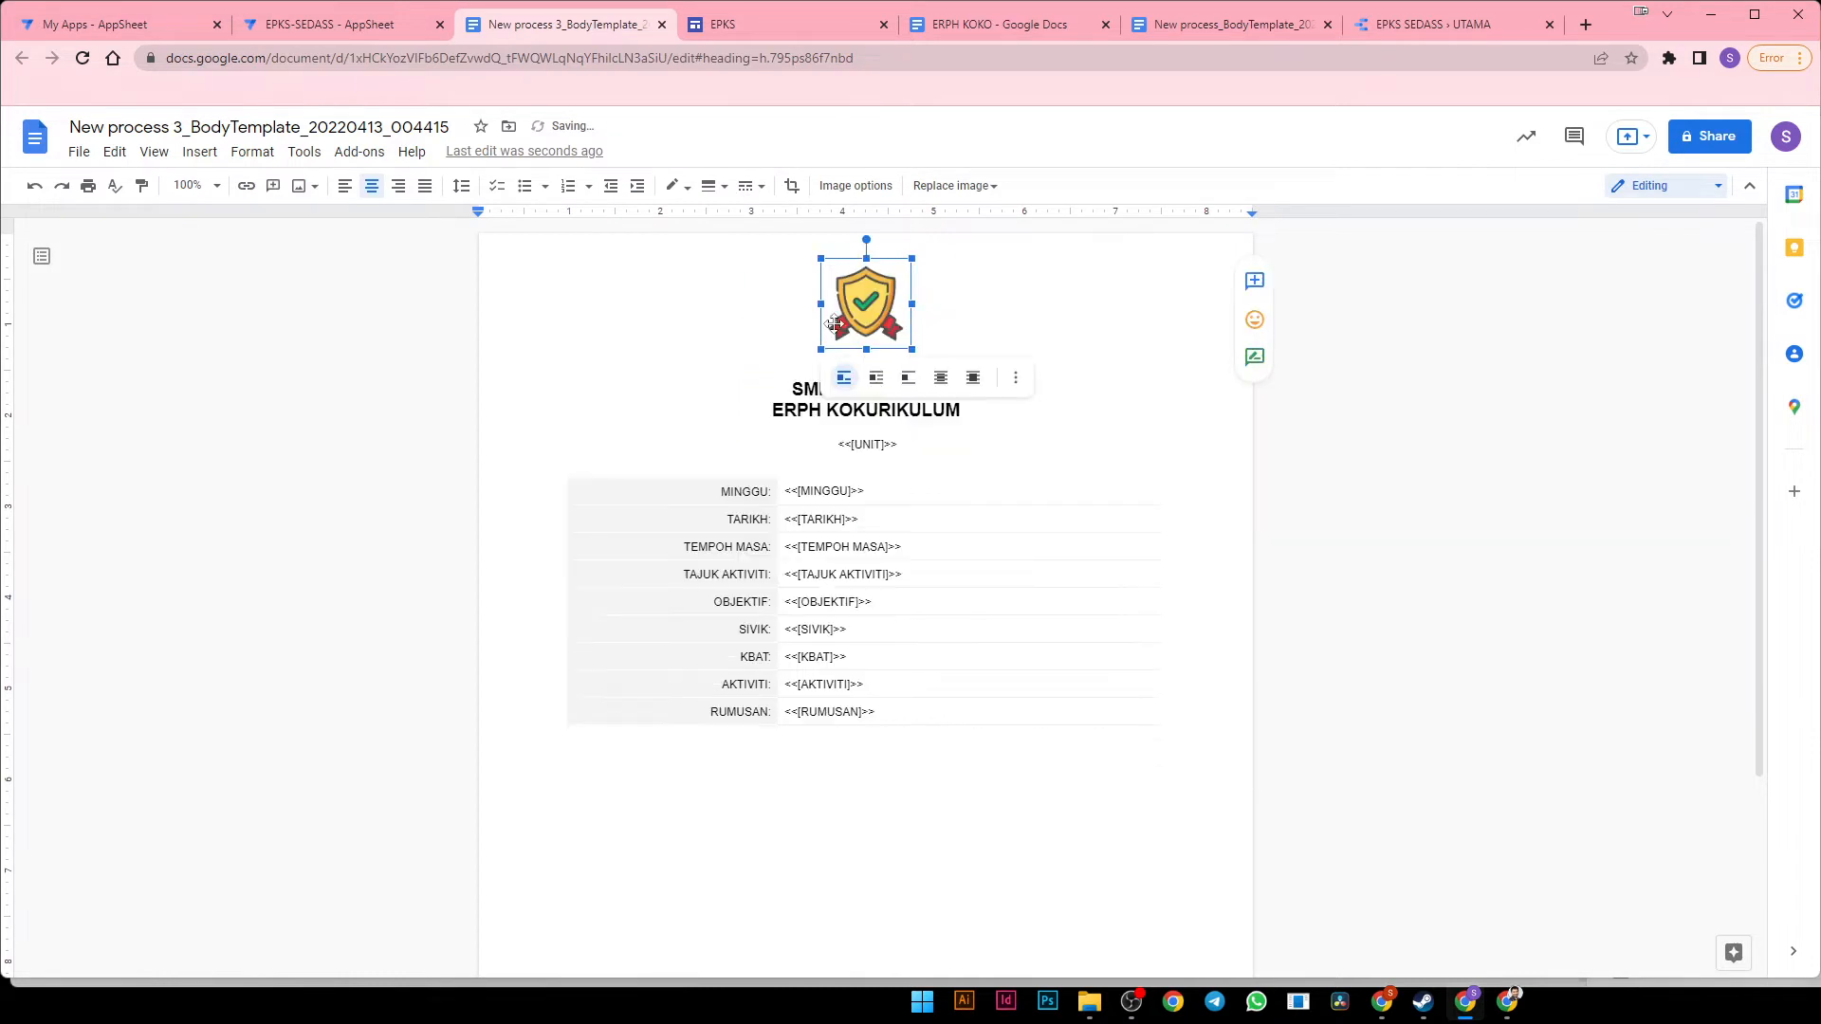
left_click(1014, 339)
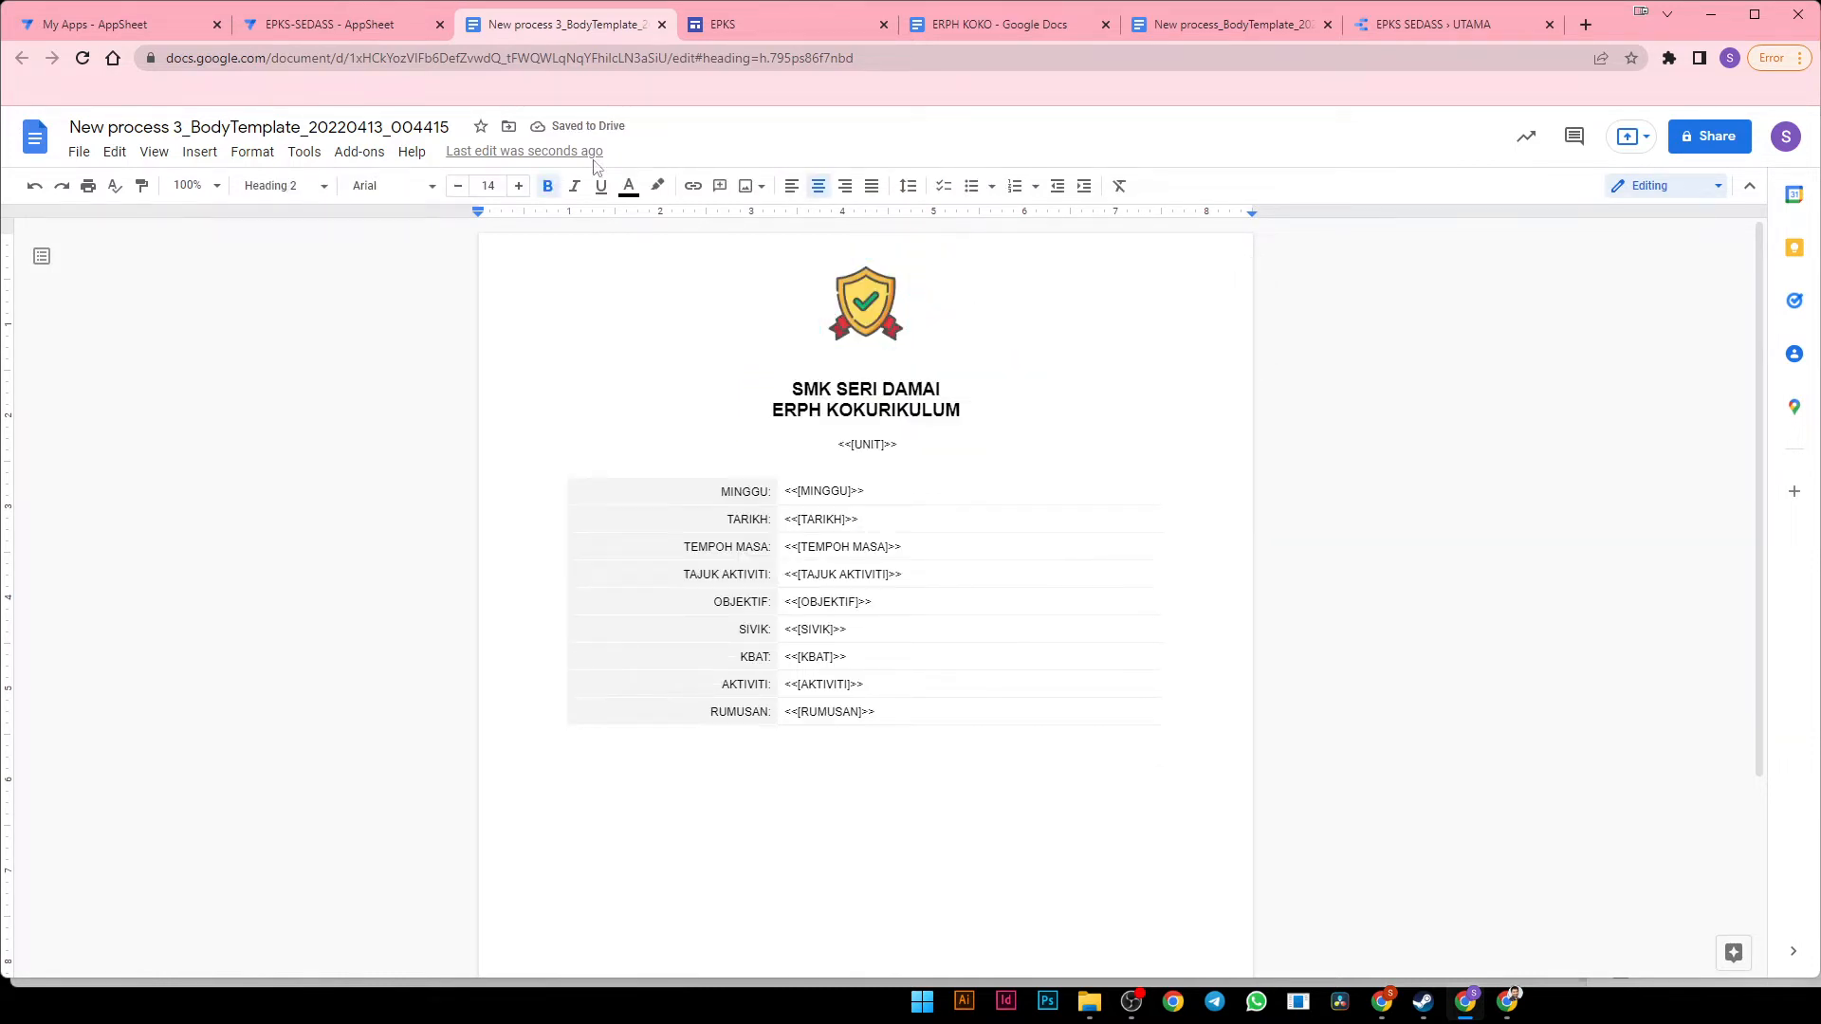
Check the school name in the ERPH template's heading, close the document and collapse the ERPH KOKO bot in the app editor
left_click_drag(835, 390, 949, 397)
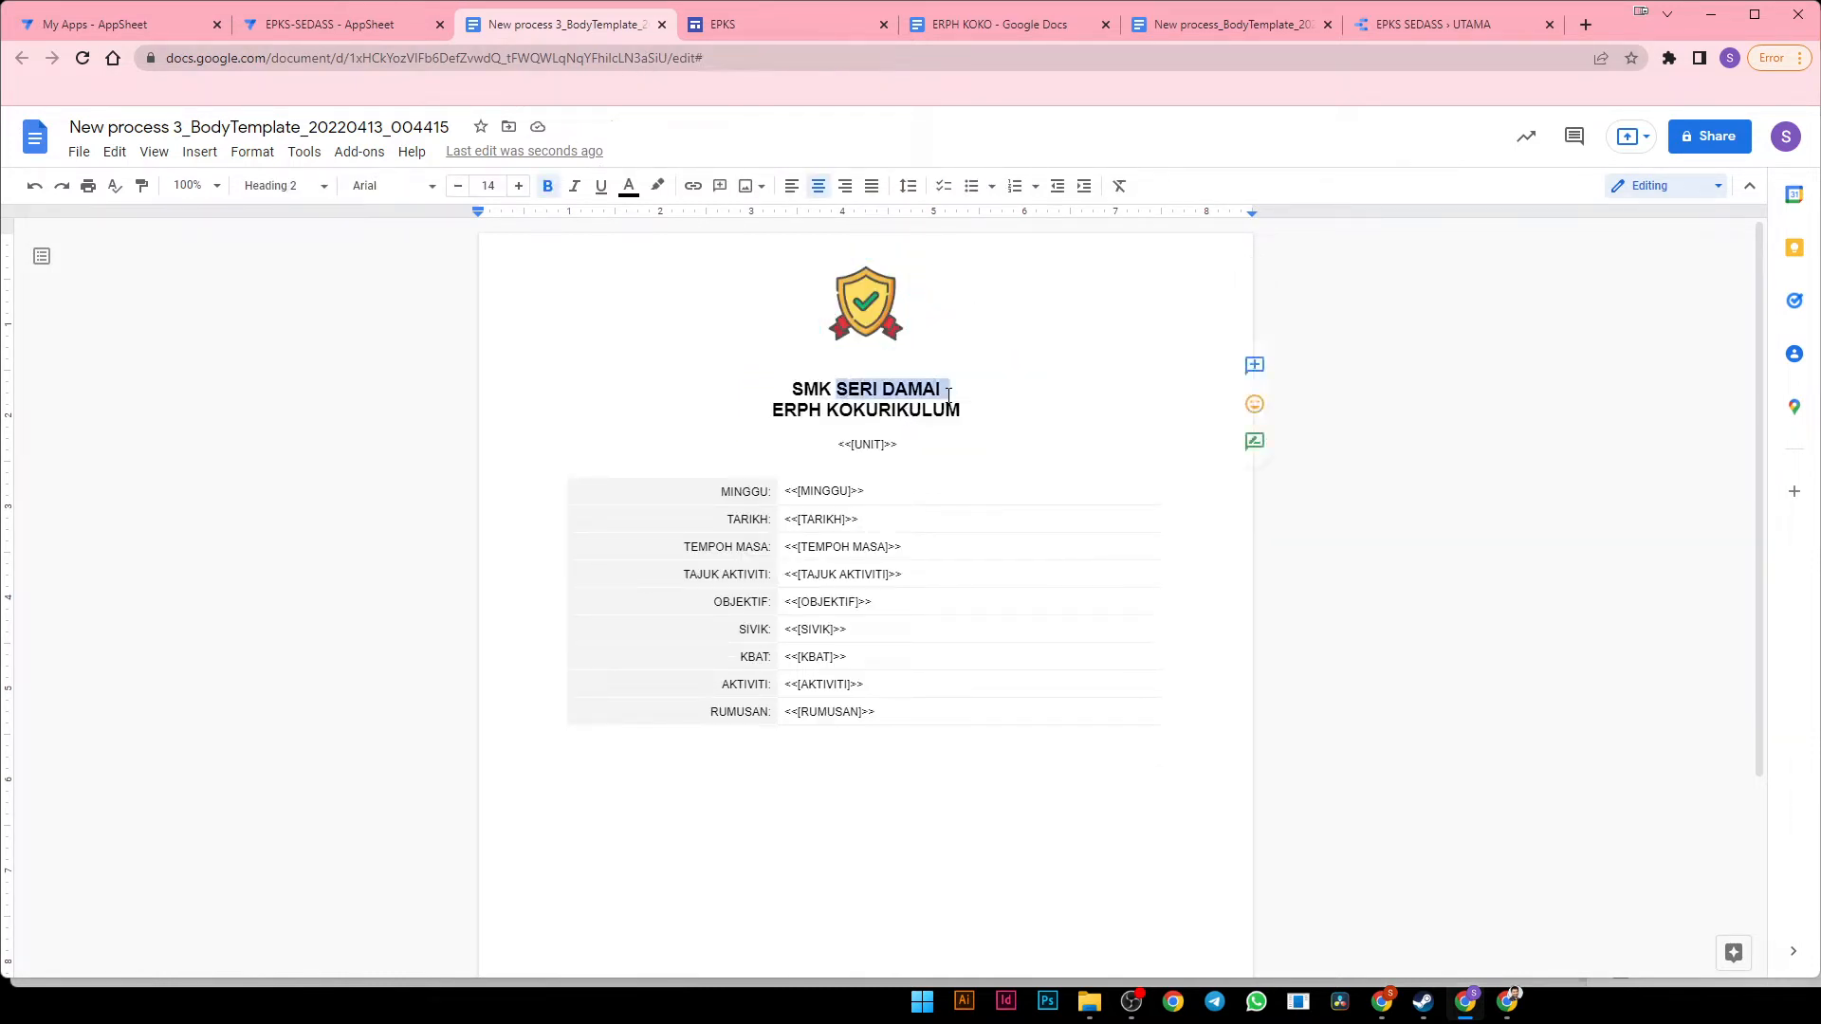
left_click(662, 25)
left_click(327, 24)
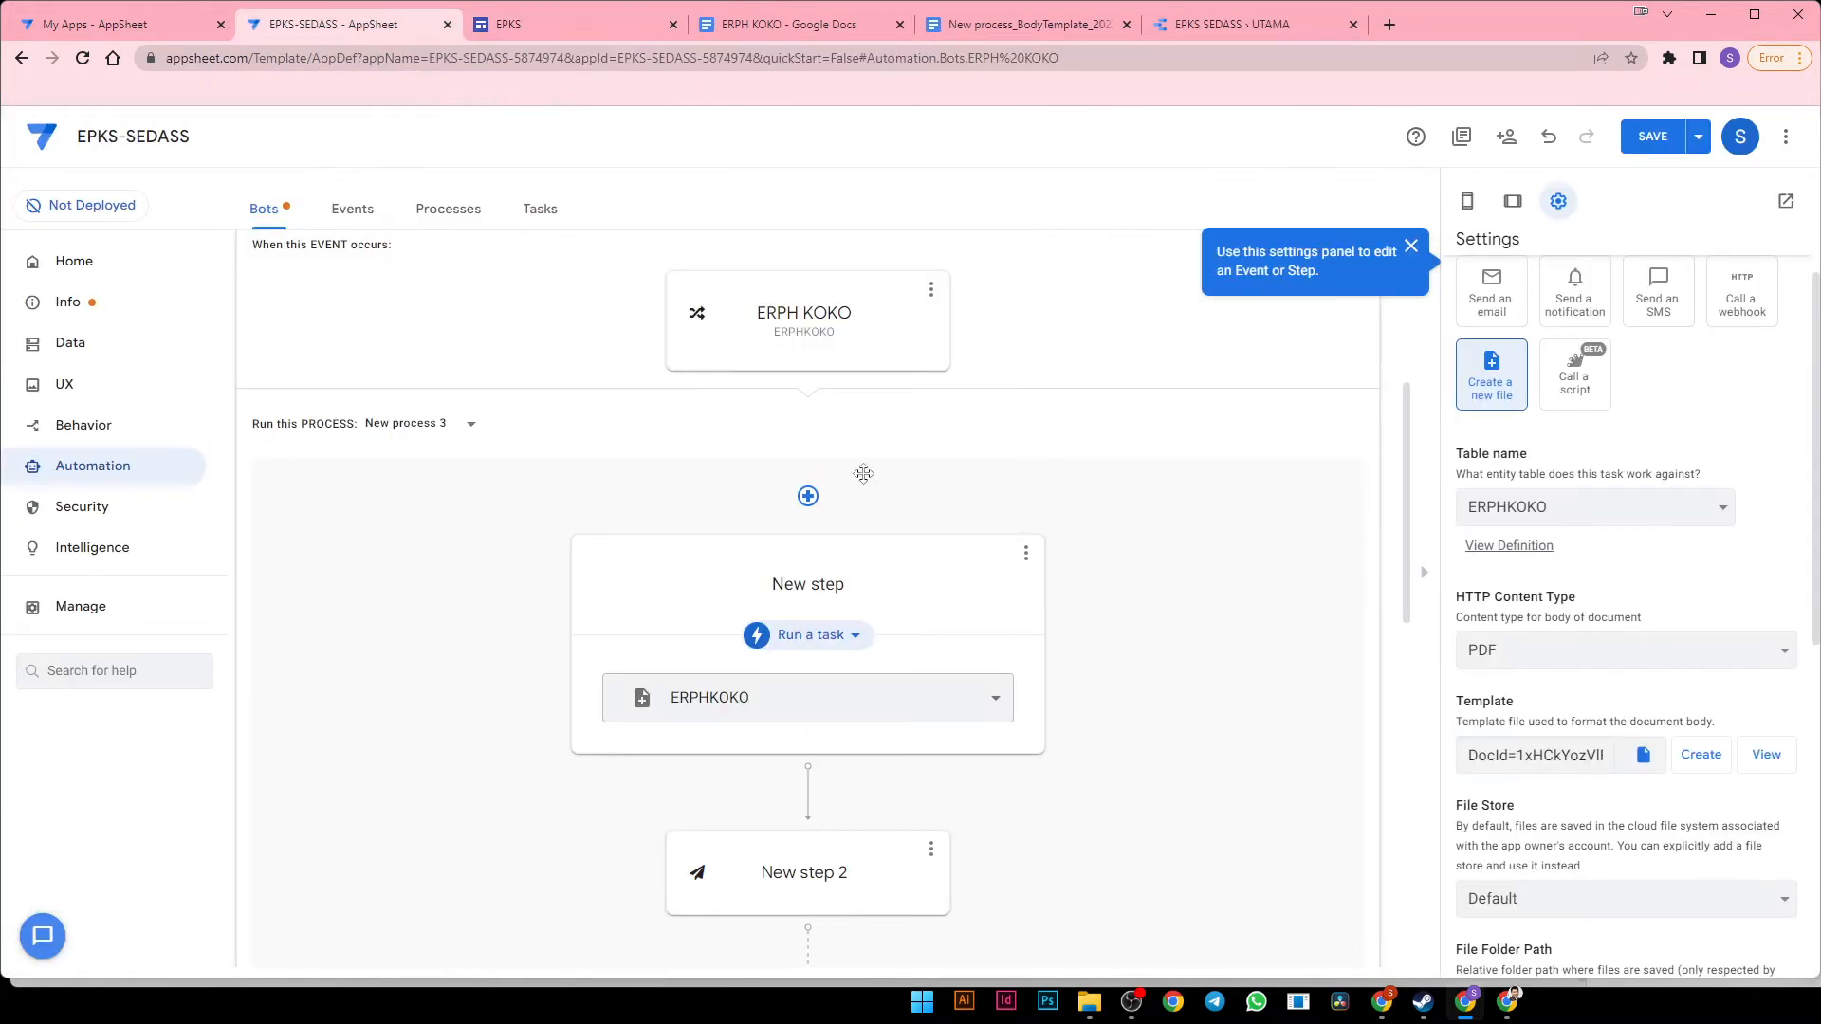
scroll(512, 351, "up", 3)
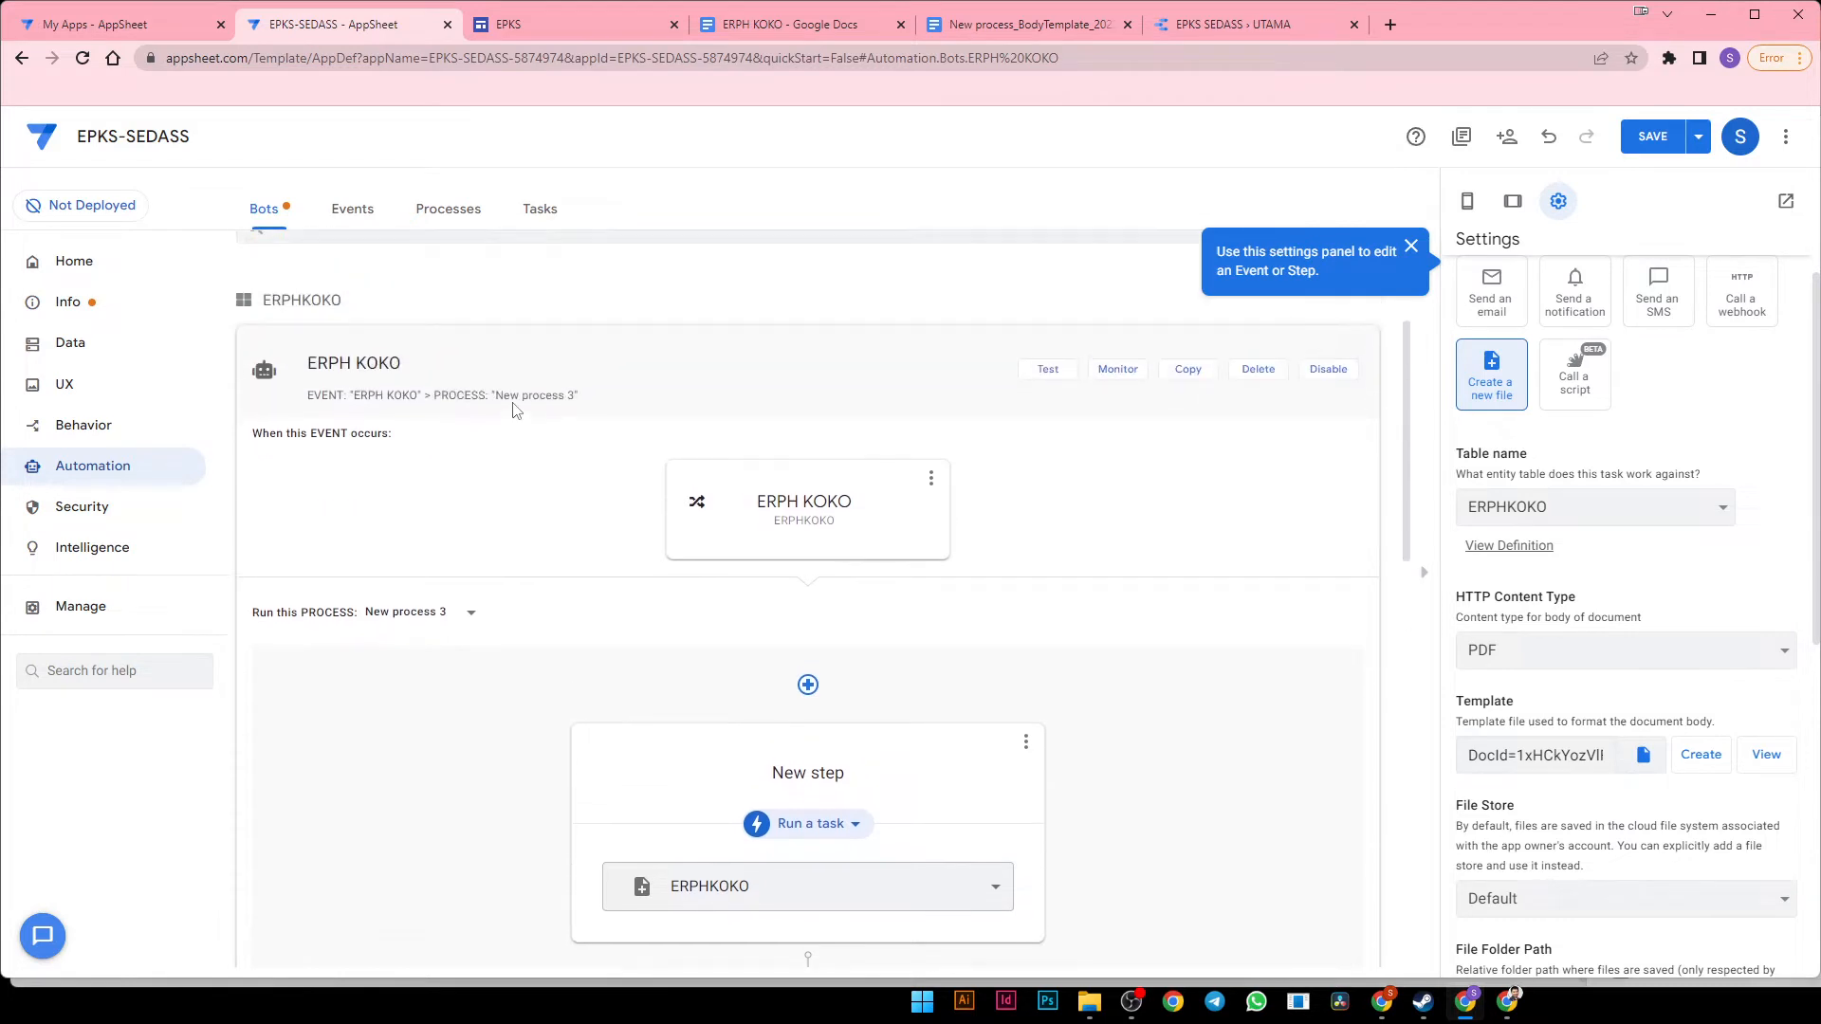
left_click(630, 341)
Review the template document of the LAPORAN MINGGUAN bot's JANA LAPORAN 2 step, and close both the document and the bot
left_click(460, 672)
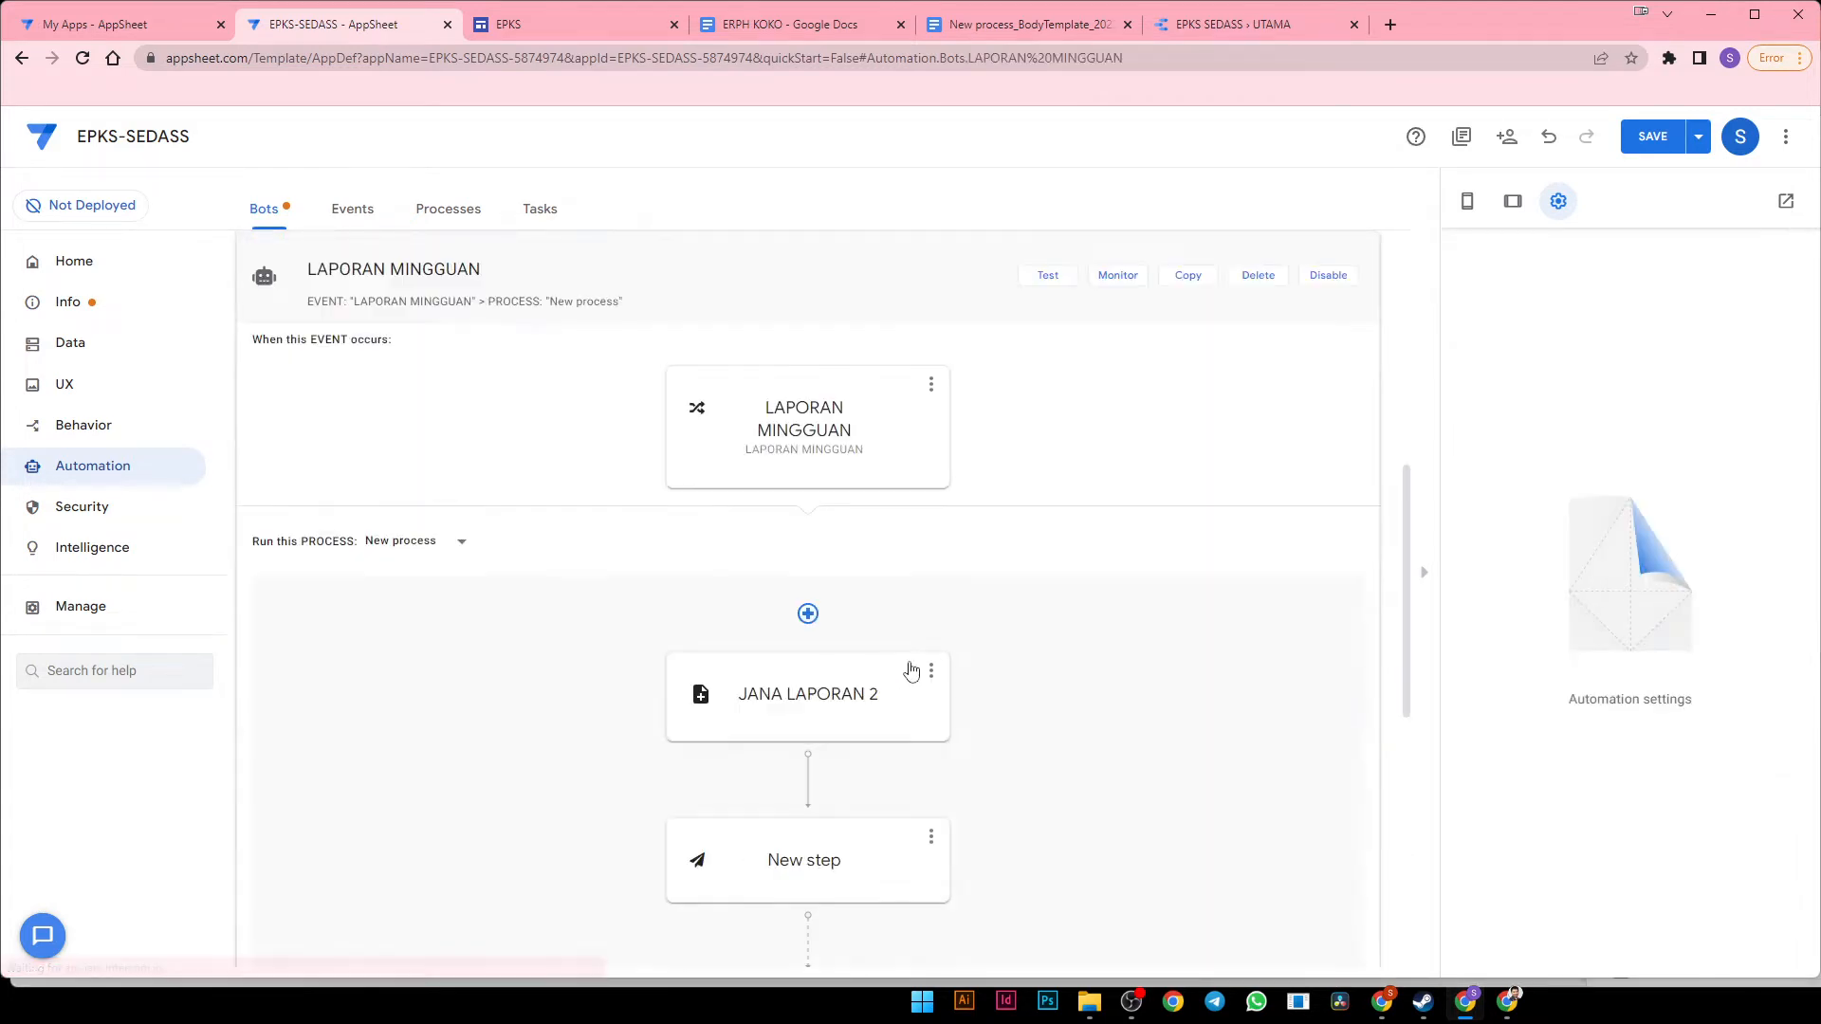
left_click(923, 679)
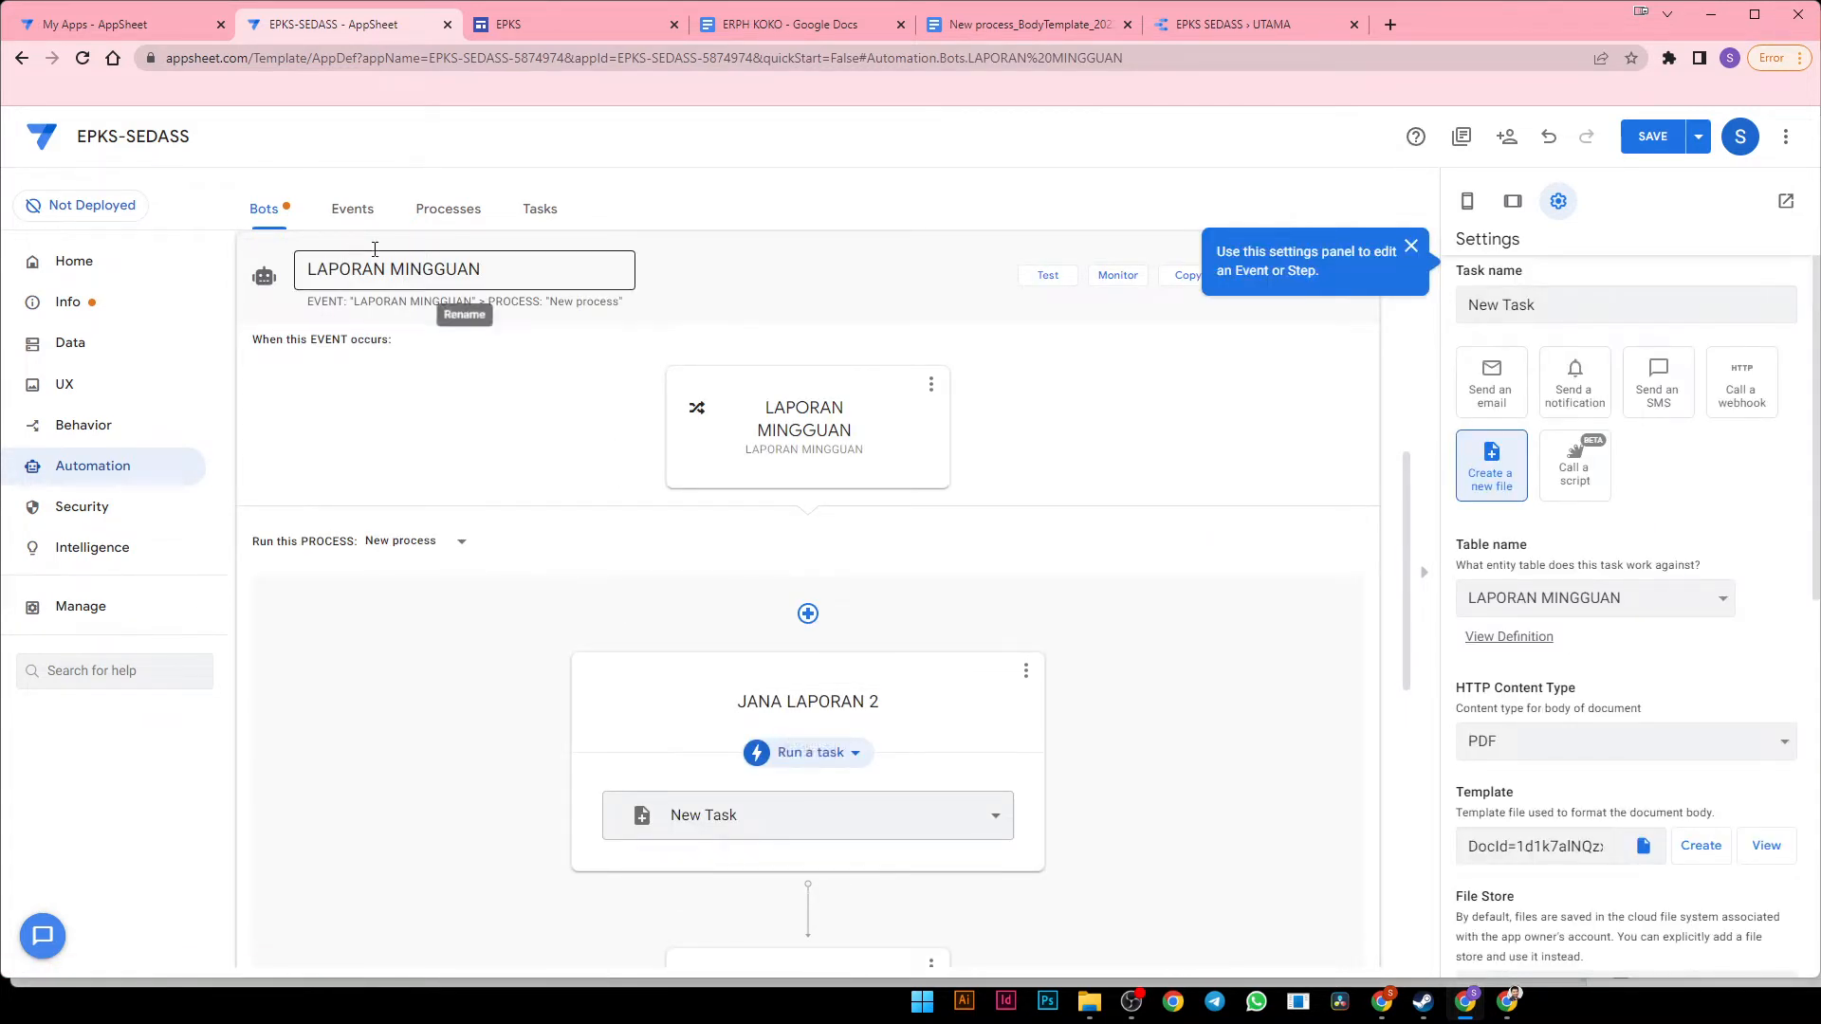
left_click(1766, 845)
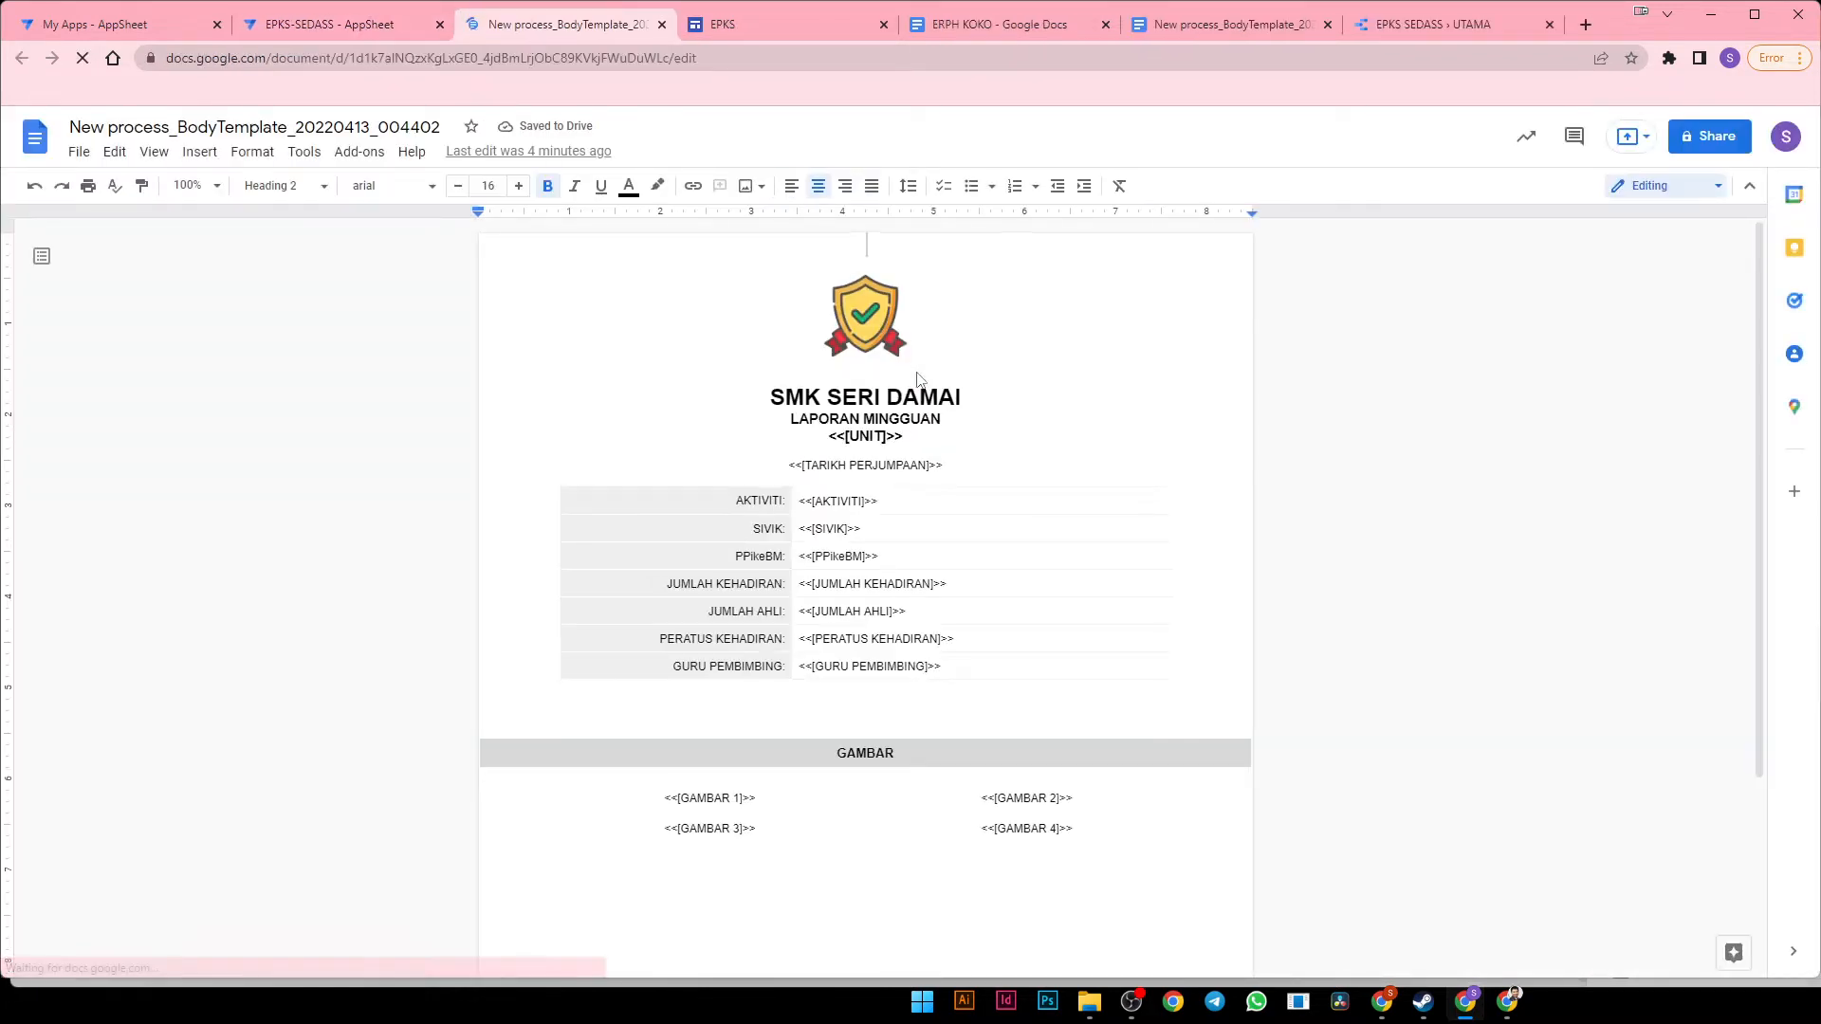
scroll(917, 375, "down", 2)
scroll(924, 391, "up", 2)
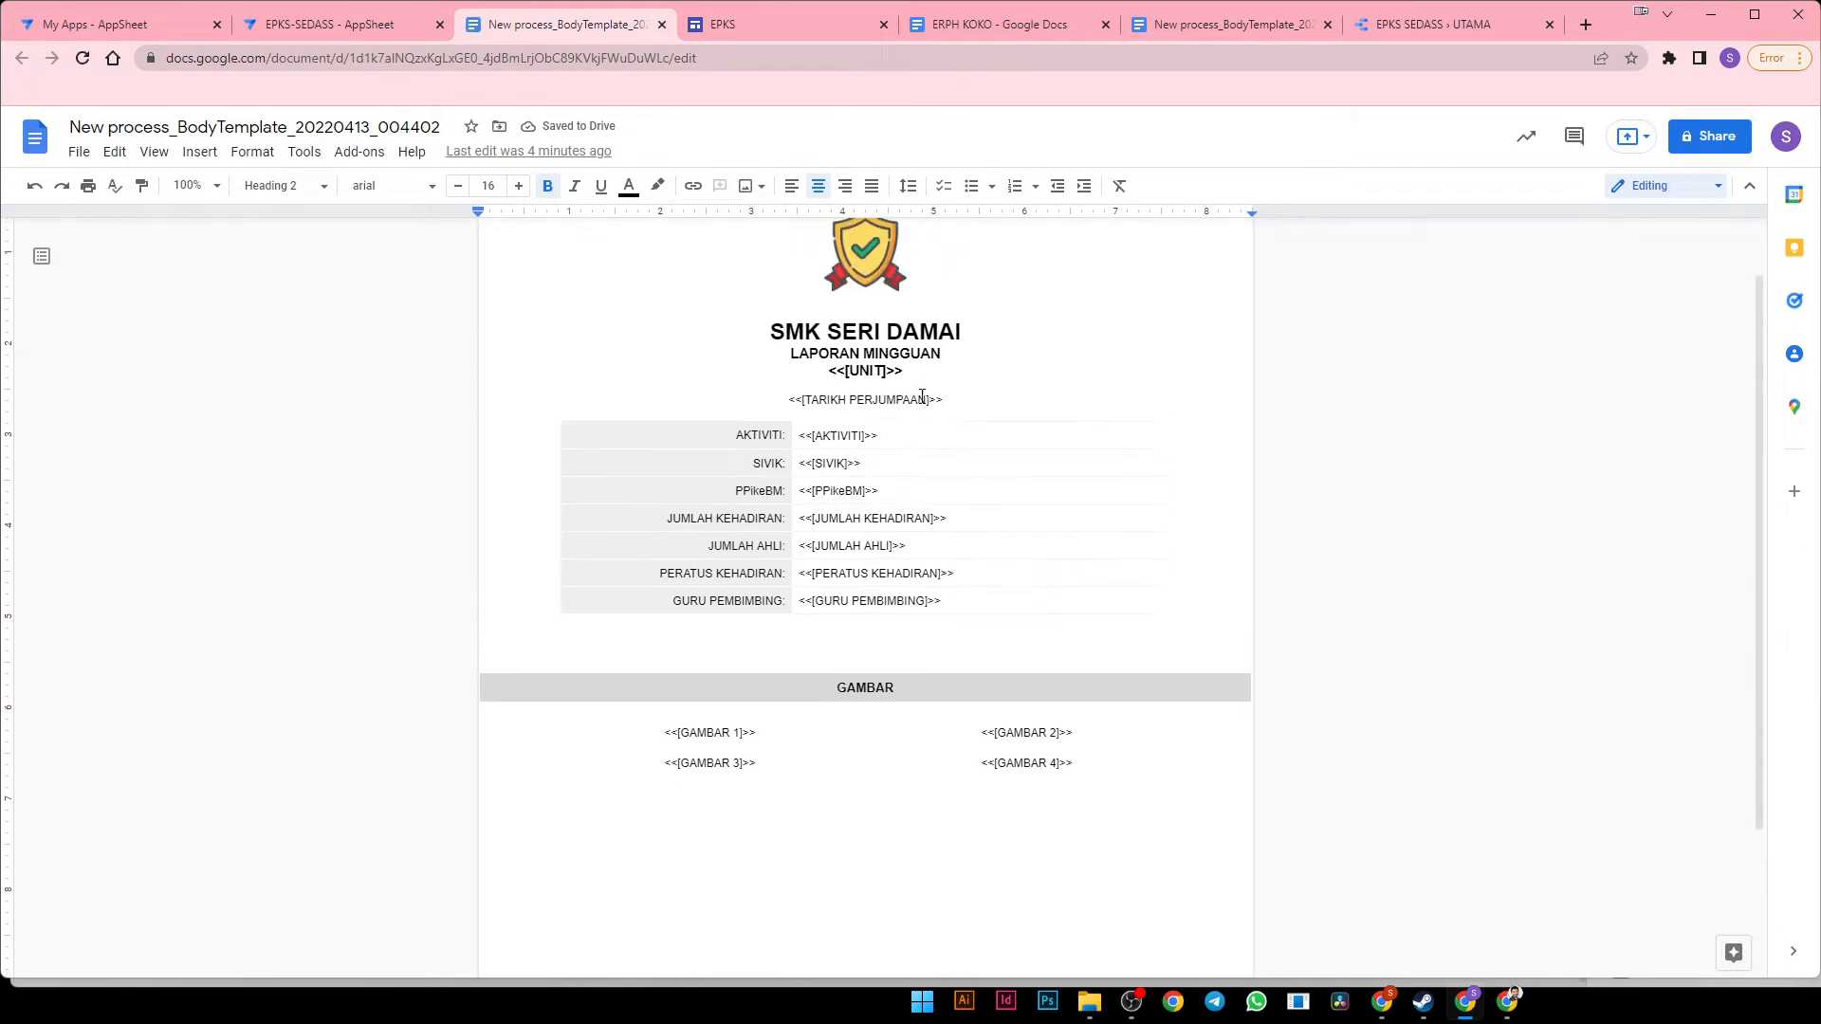
left_click(661, 26)
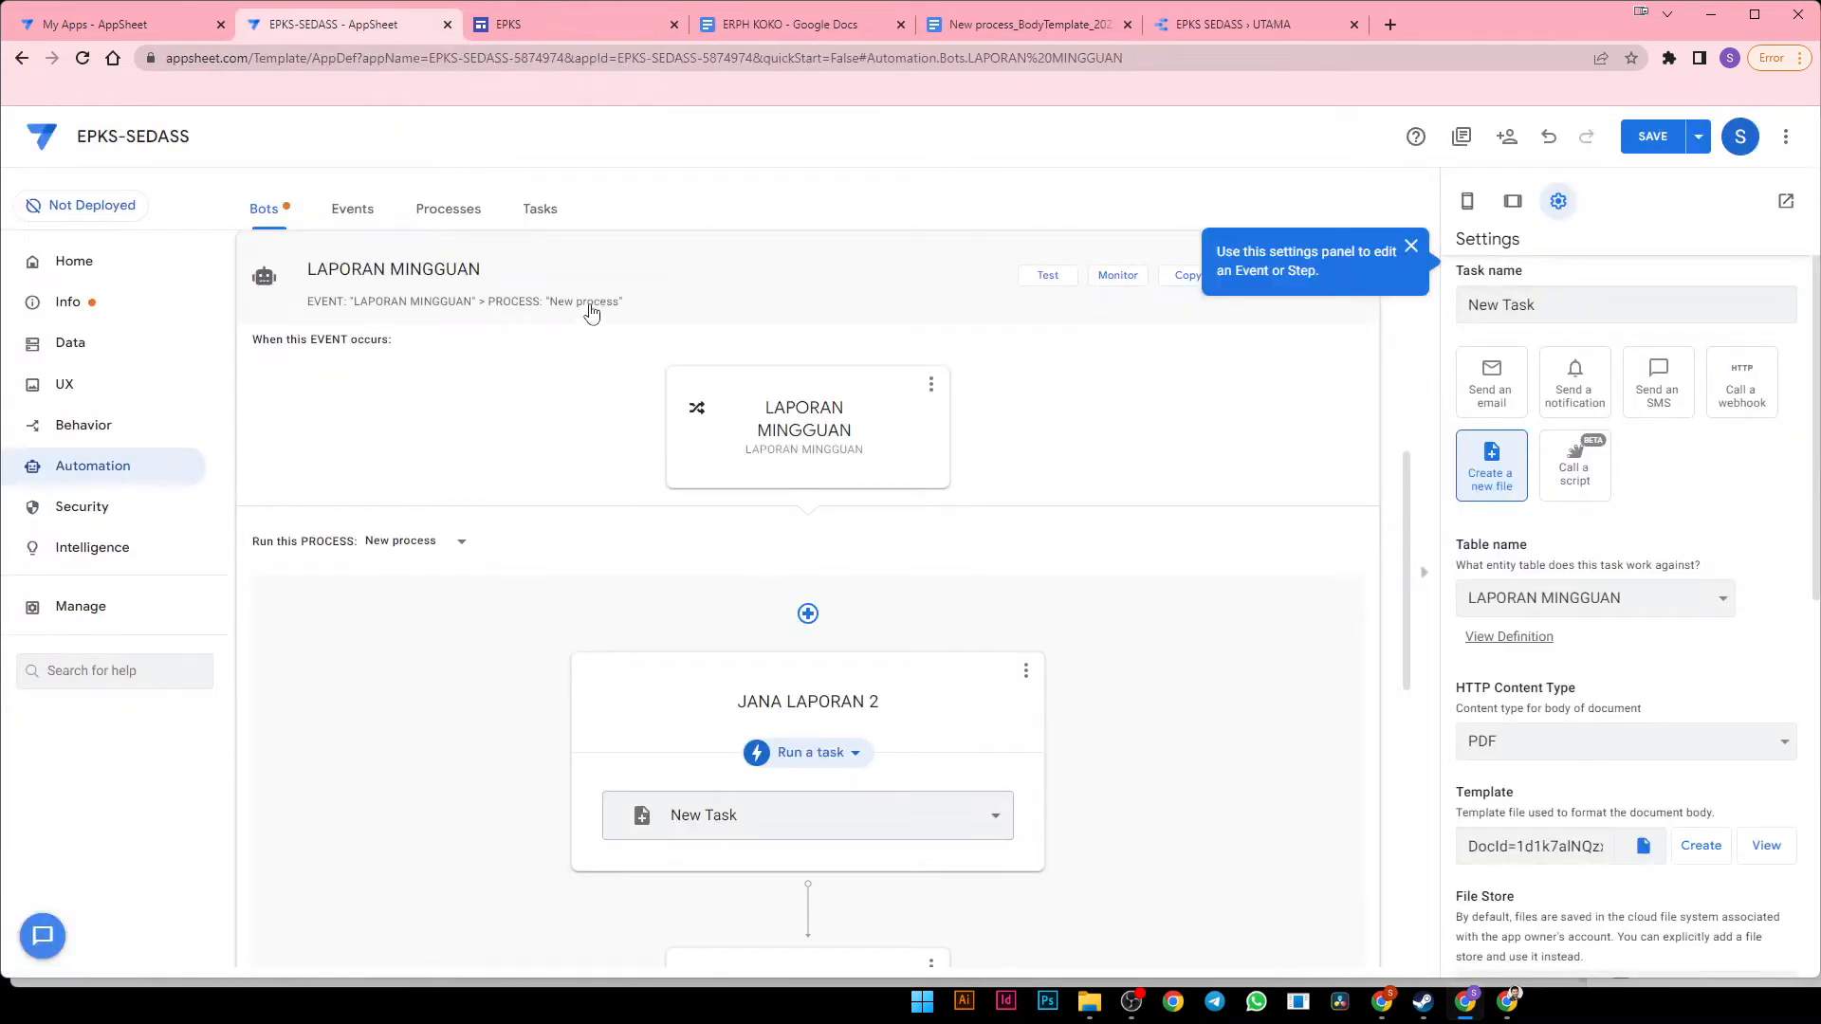
left_click(656, 258)
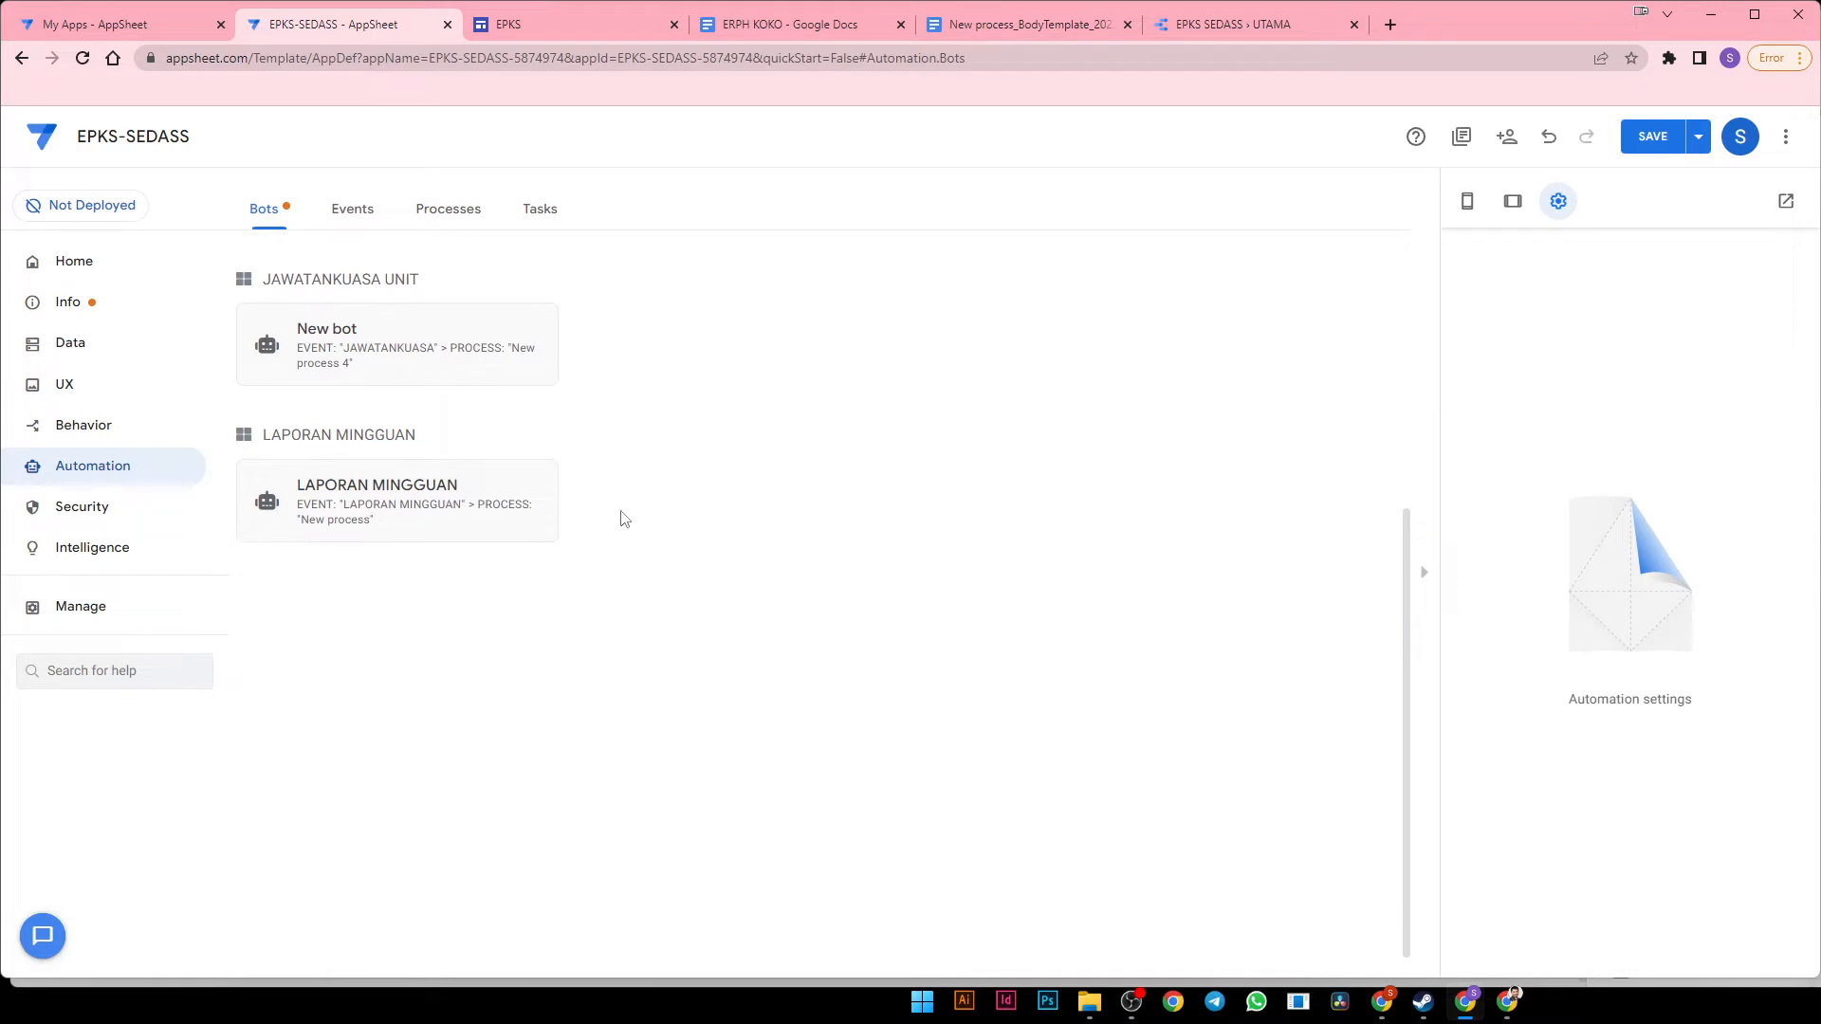
Save the app from its data tables page and open the BOMBA & PENYELAMAT unit under LAPORAN MINGGUAN in the app preview
left_click(106, 349)
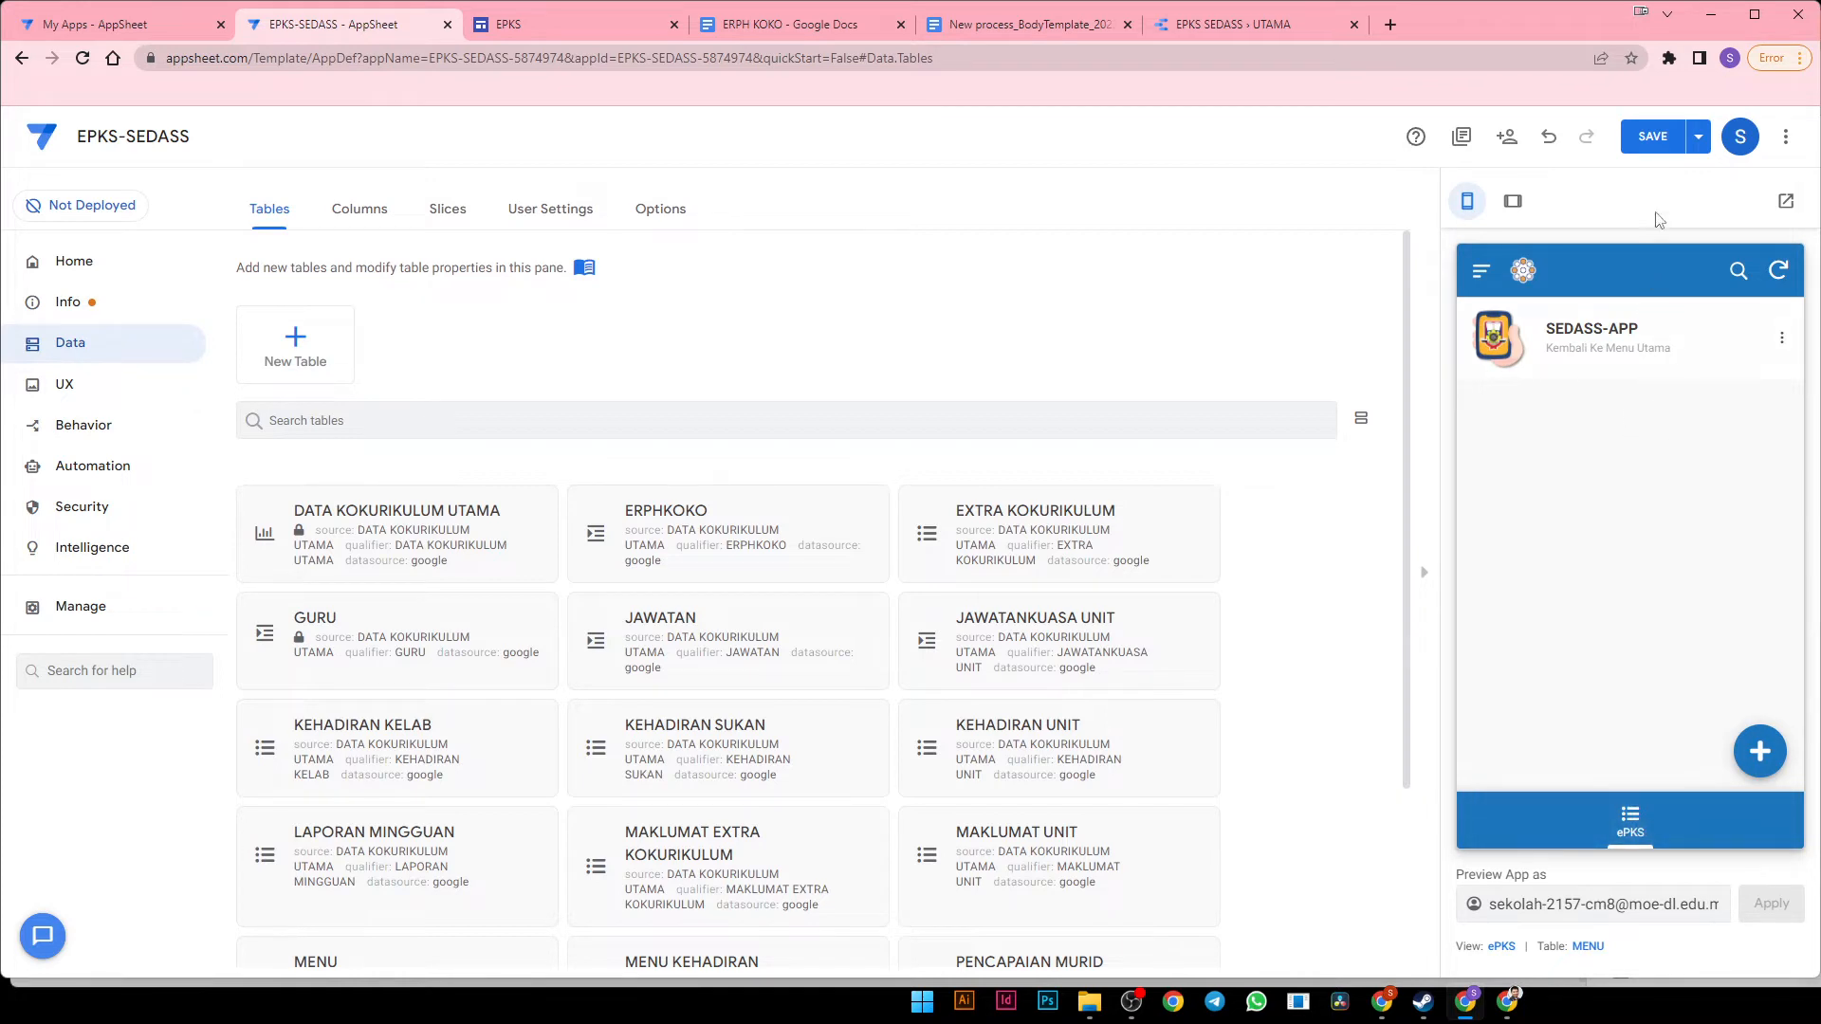
left_click(1660, 145)
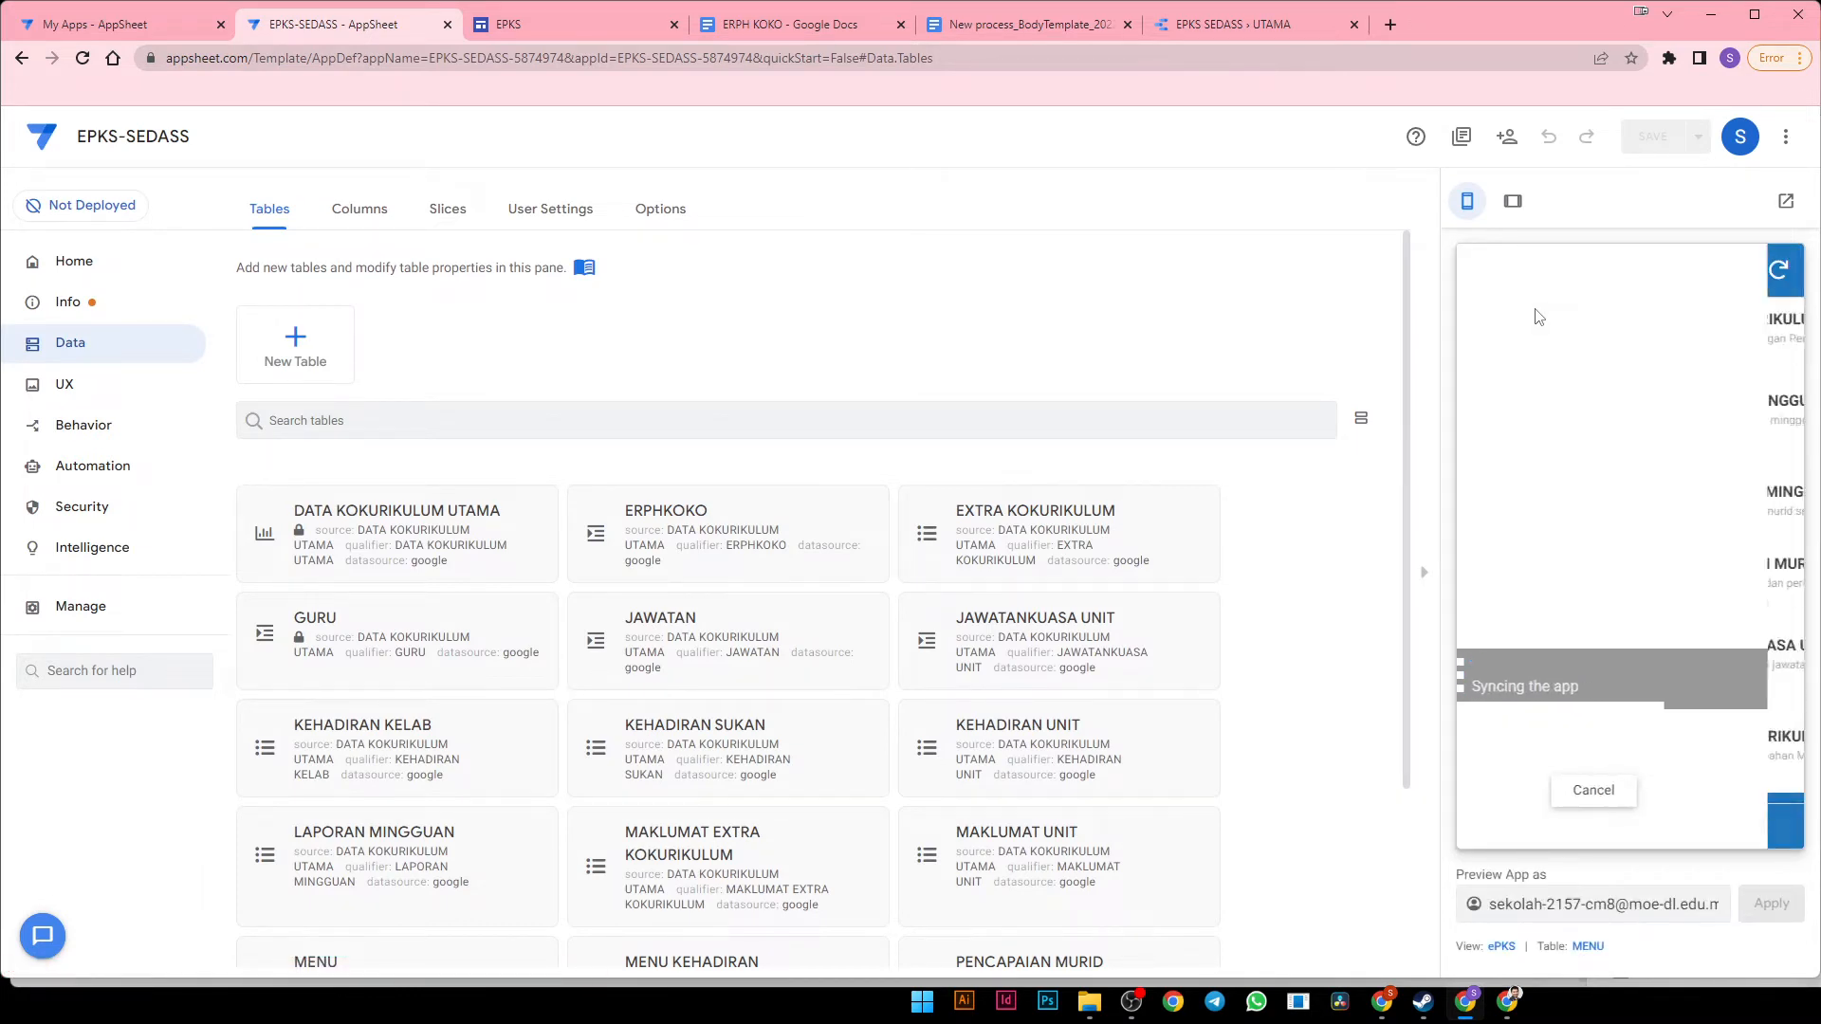
left_click(1633, 423)
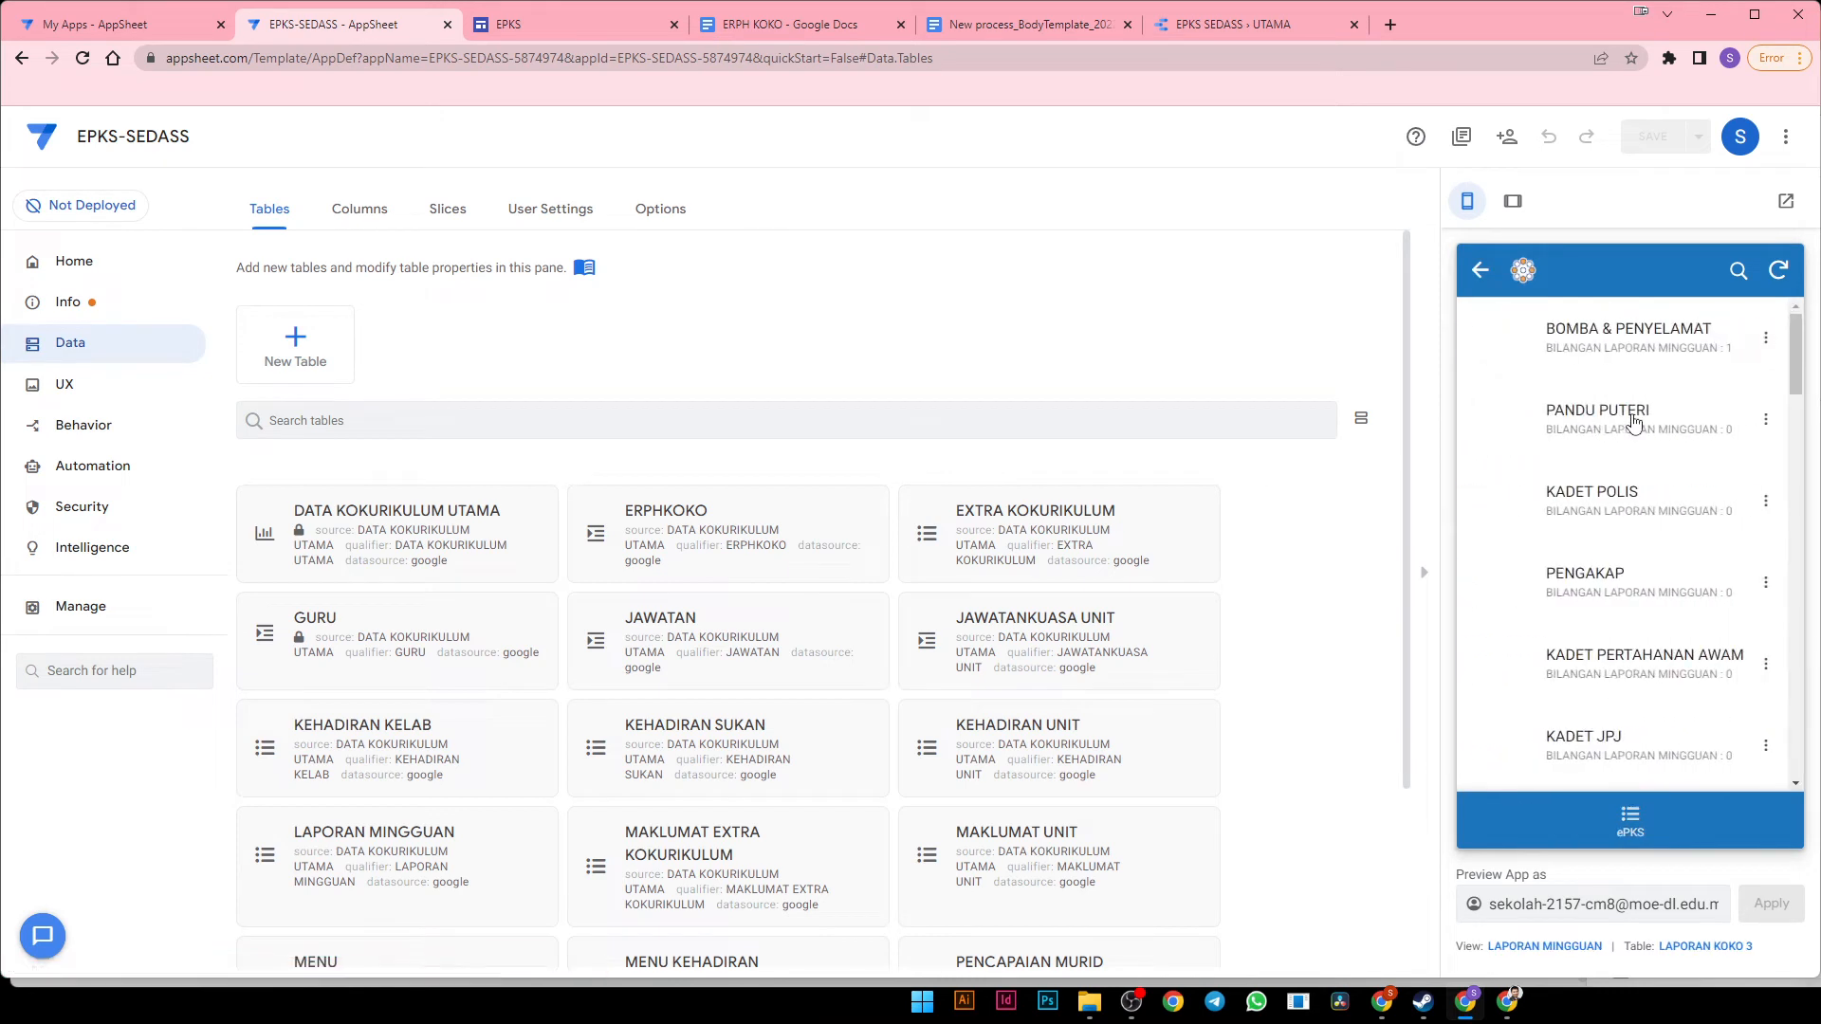
left_click(1651, 357)
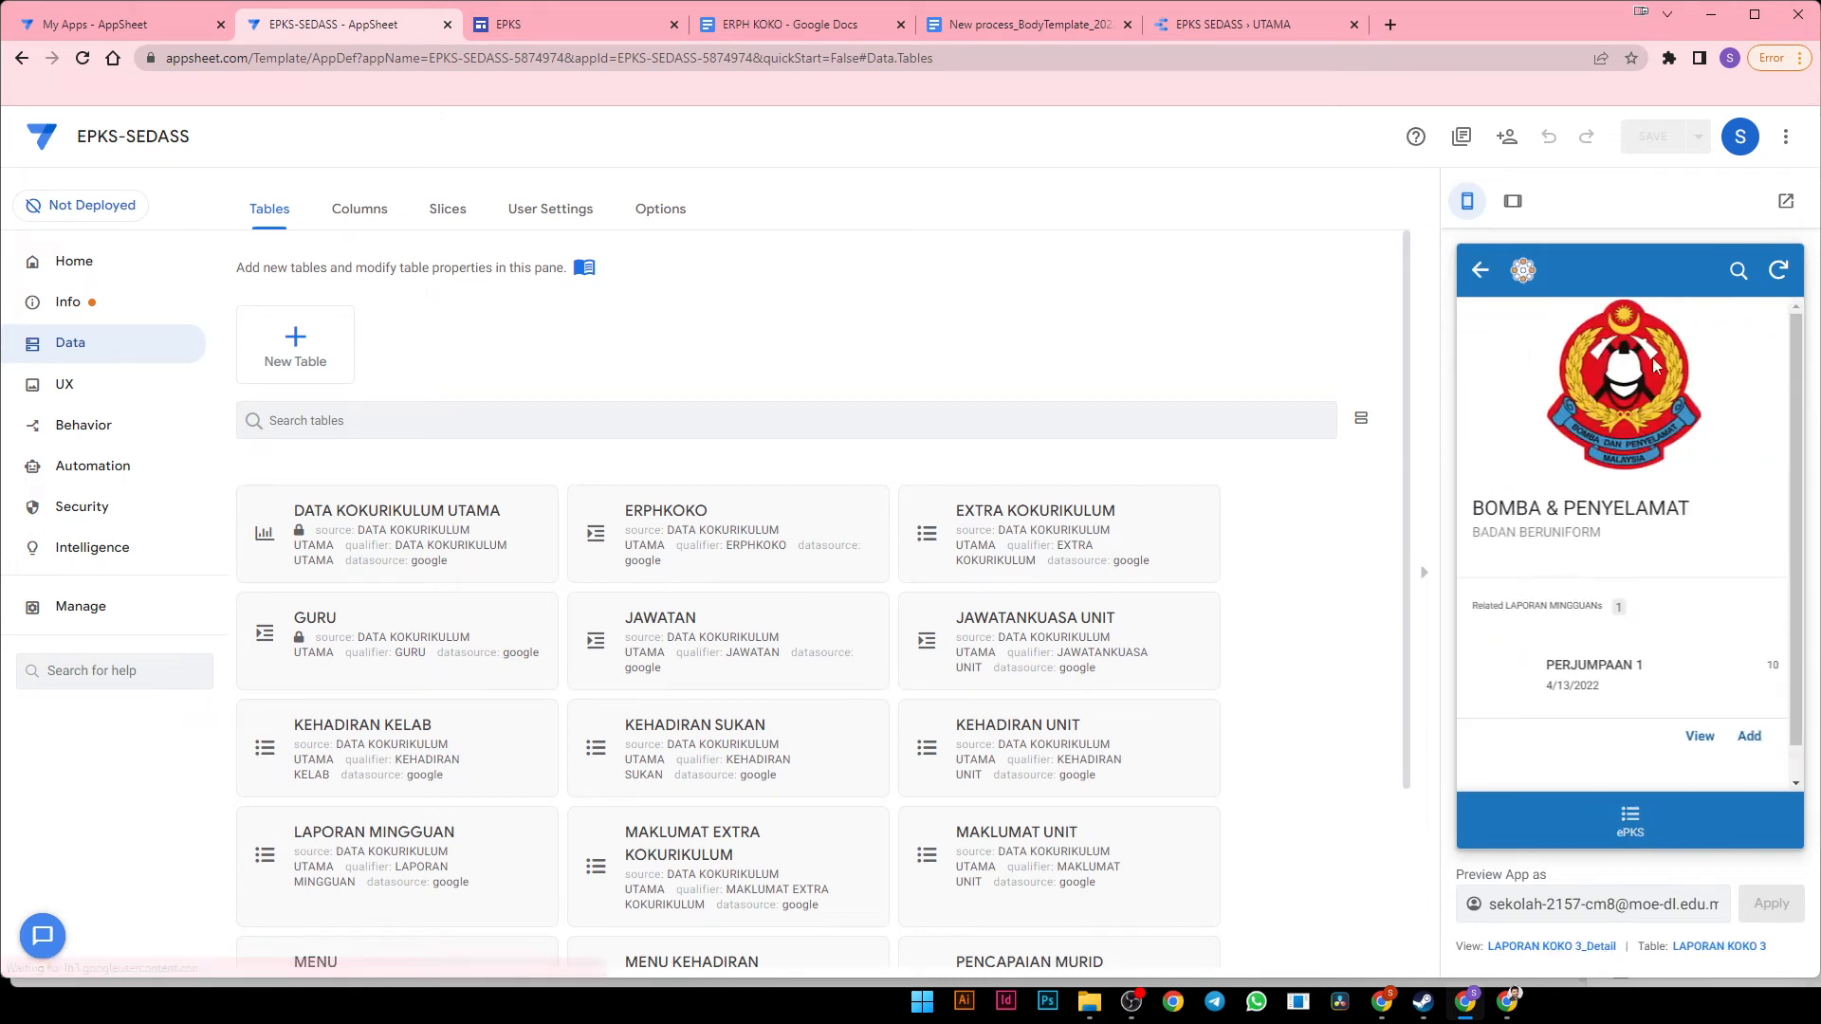
Edit the BOMBA & PENYELAMAT unit's PERJUMPAAN 1 report, changing the AKTIVITI entry to MEMBACAKU, and save it
left_click(1567, 664)
left_click(1764, 618)
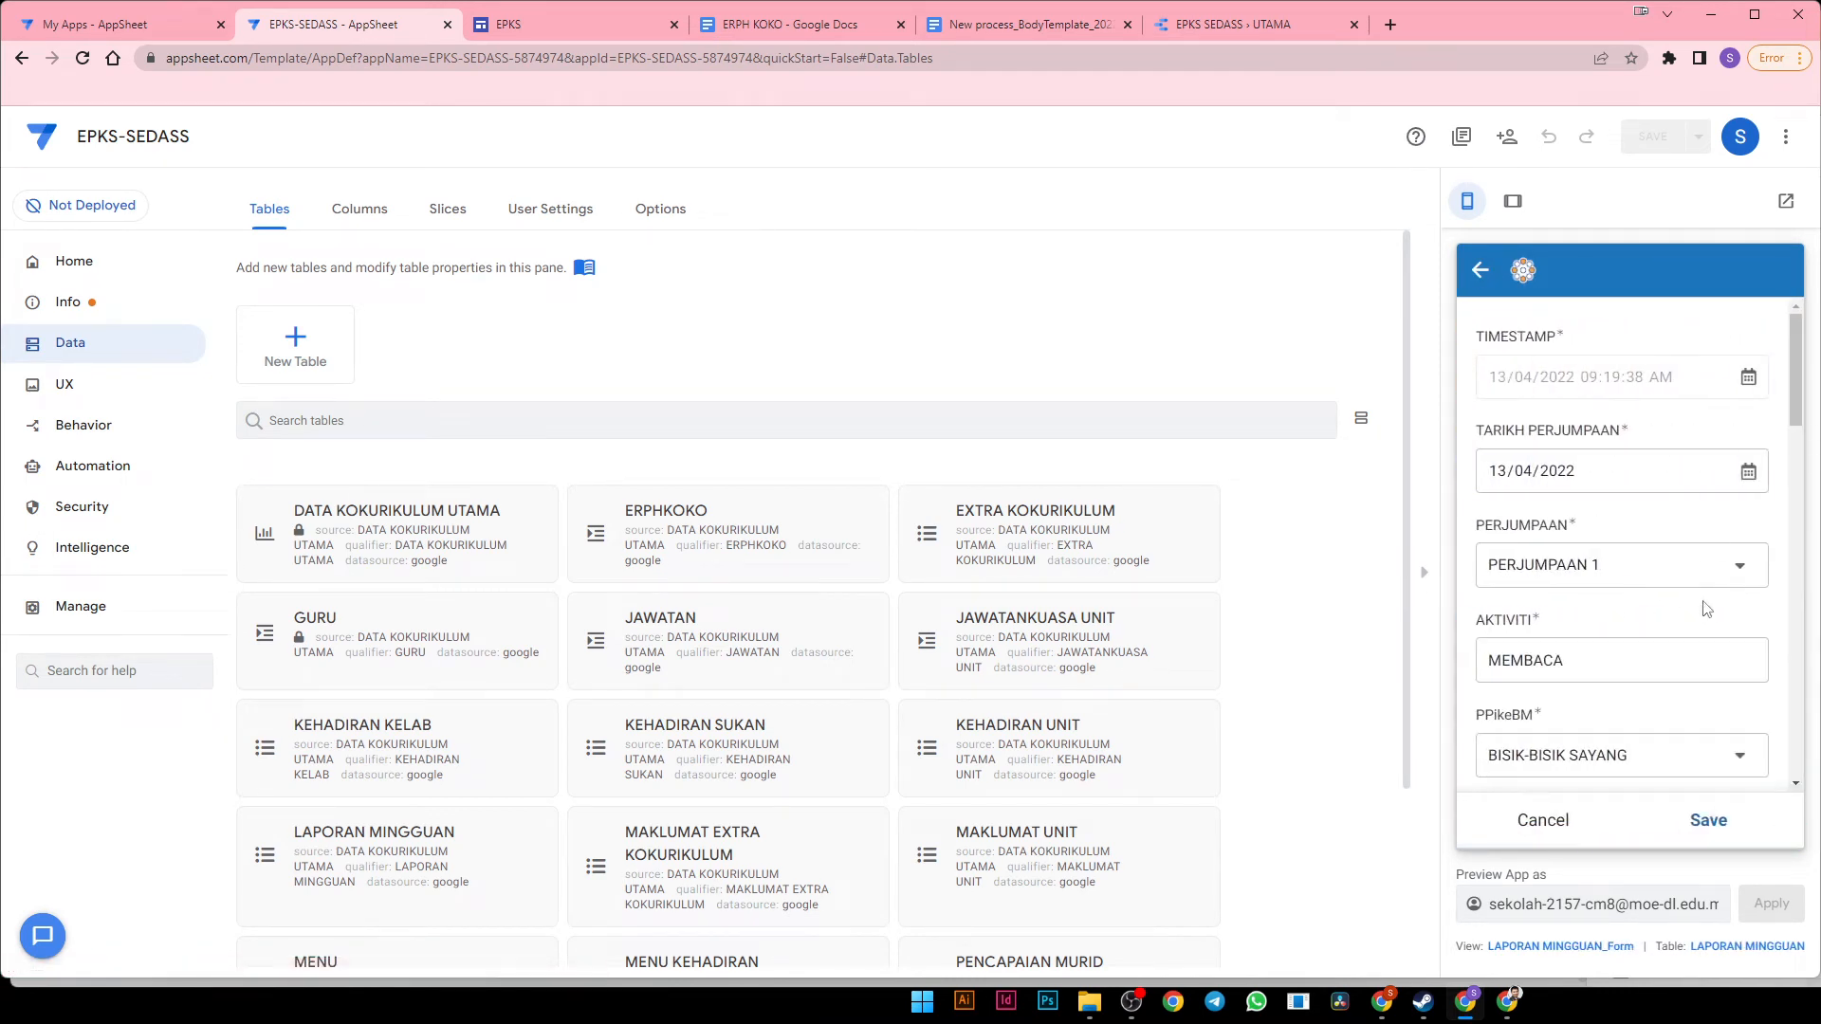
scroll(1633, 524, "down", 3)
scroll(1634, 524, "up", 1)
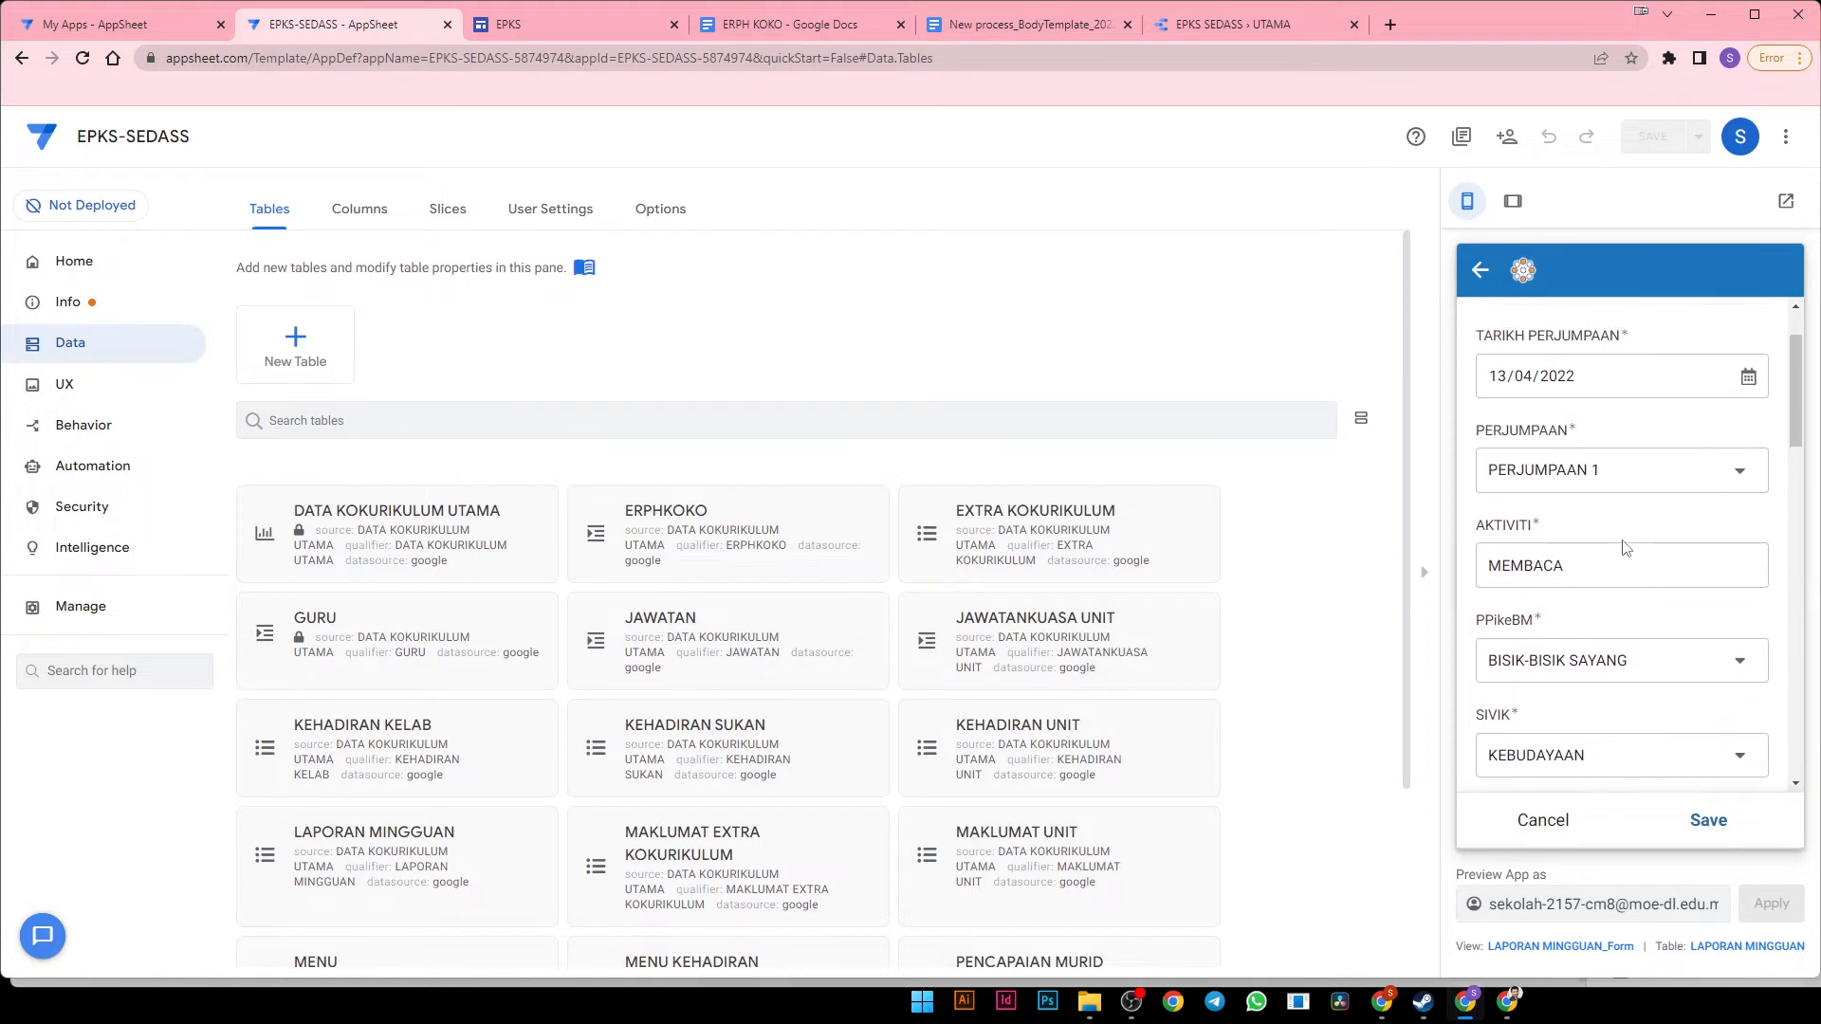
left_click(1626, 560)
type("K")
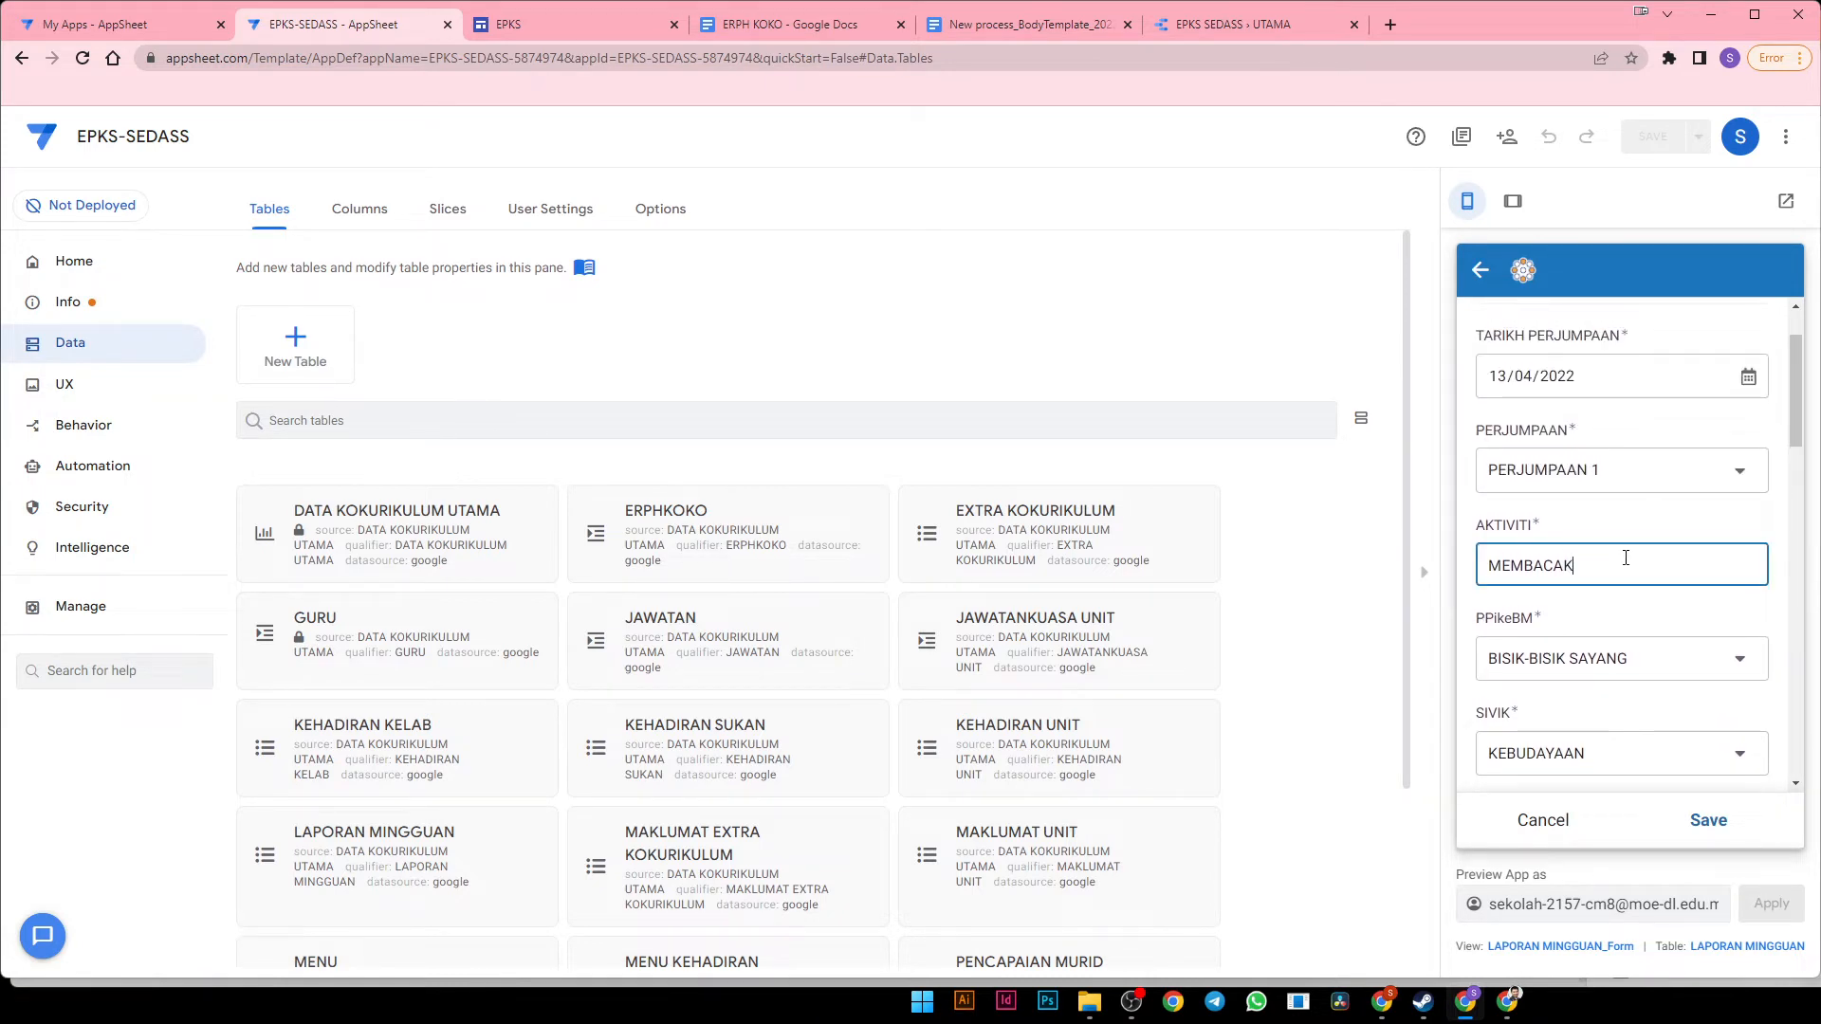
type("U")
left_click(1723, 822)
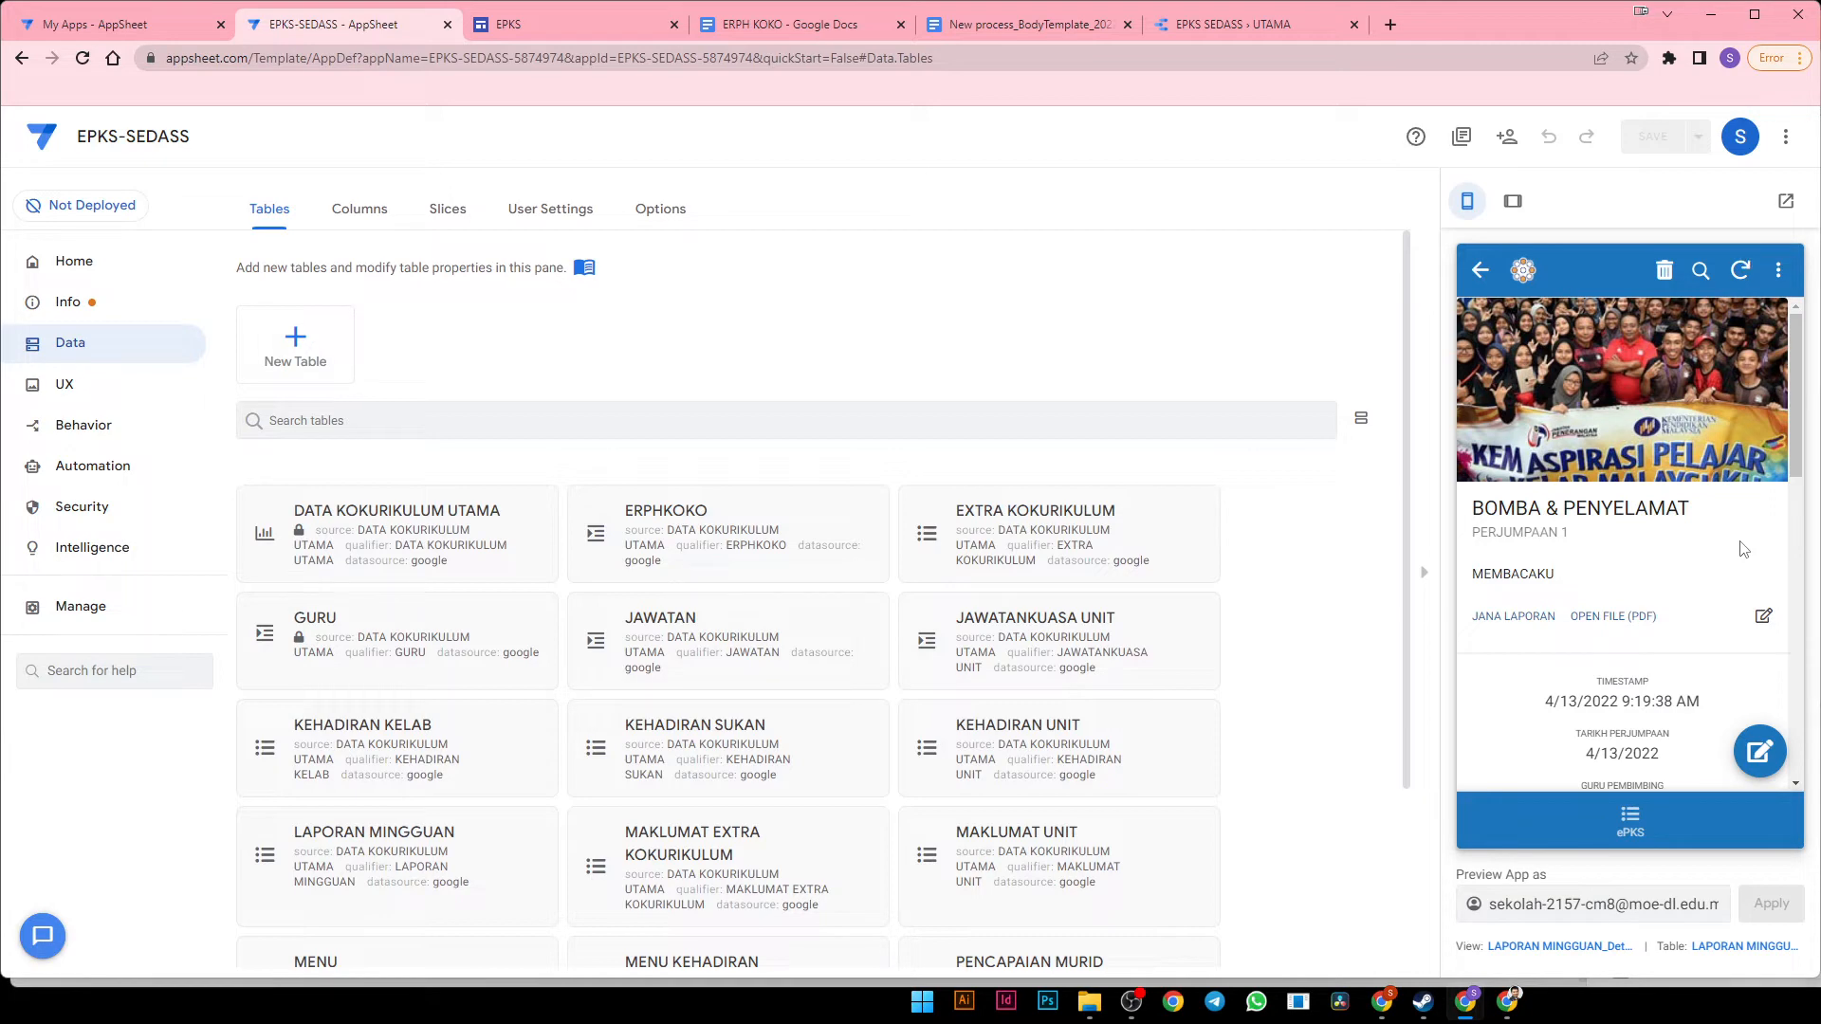
View the PDF generated for the PERJUMPAAN 1 report twice from the app preview, closing it each time
left_click(1646, 618)
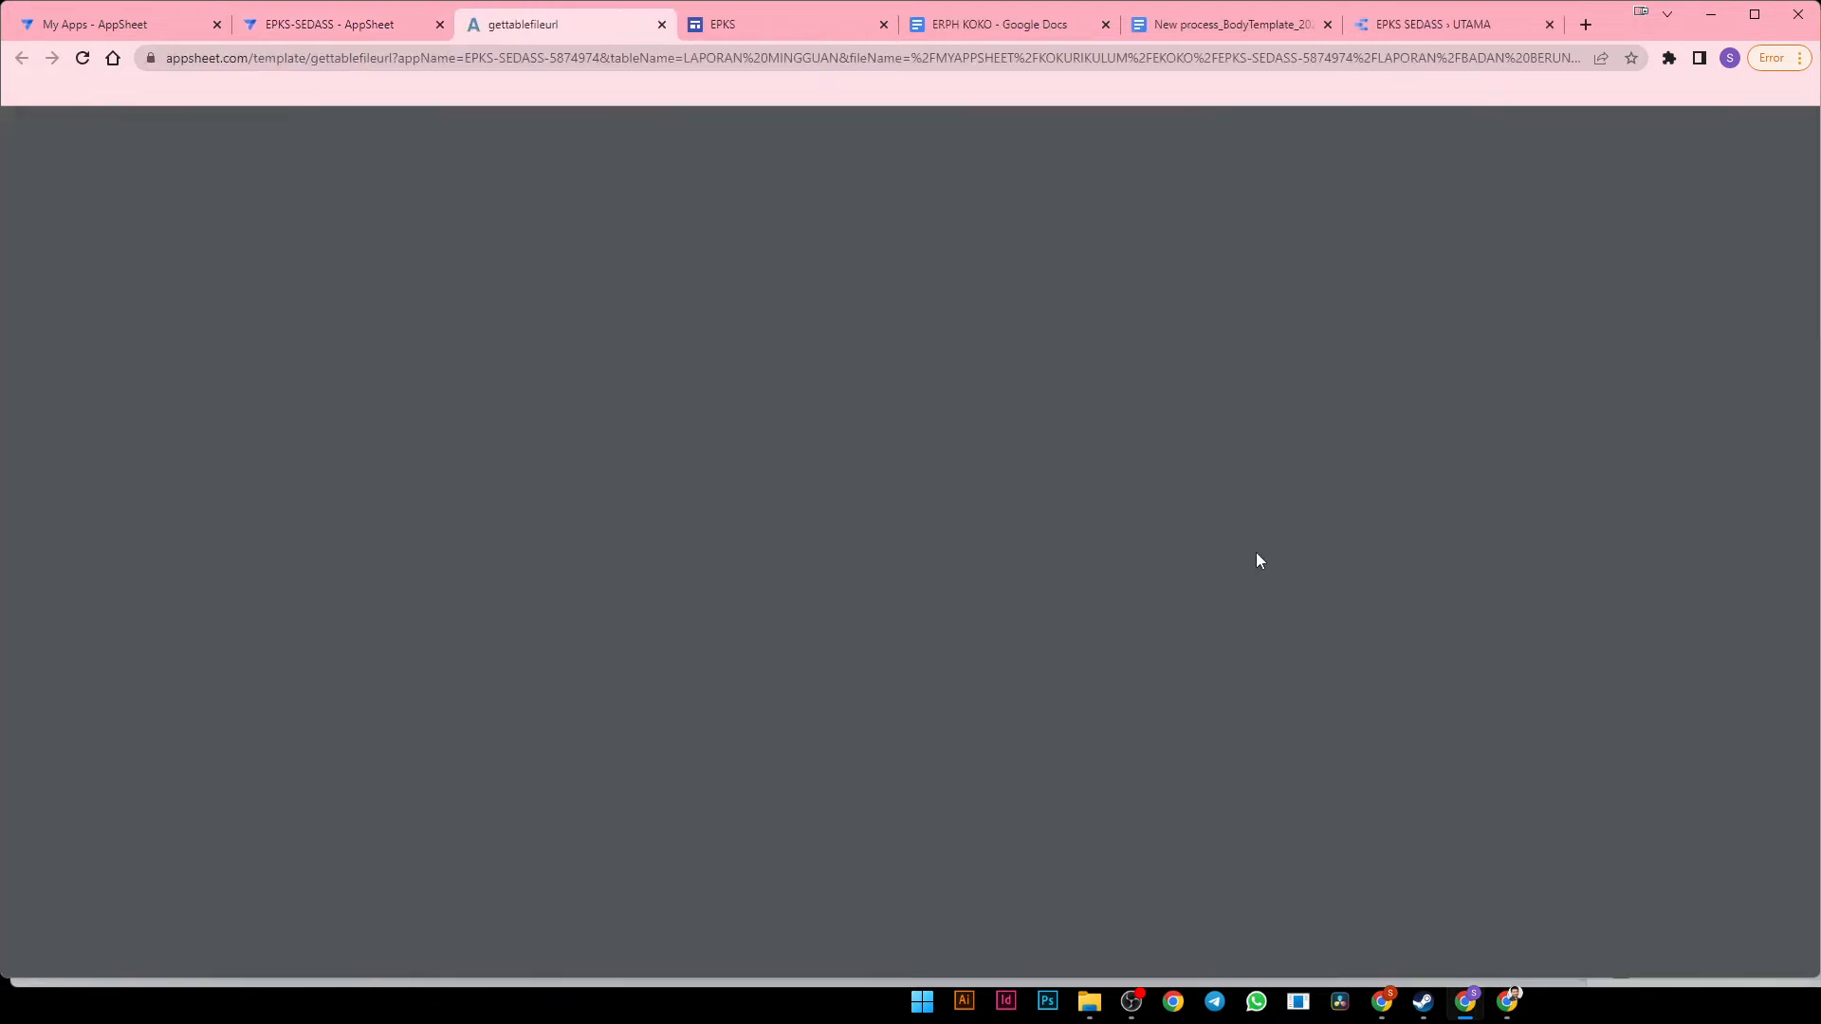
scroll(1257, 553, "up", 1)
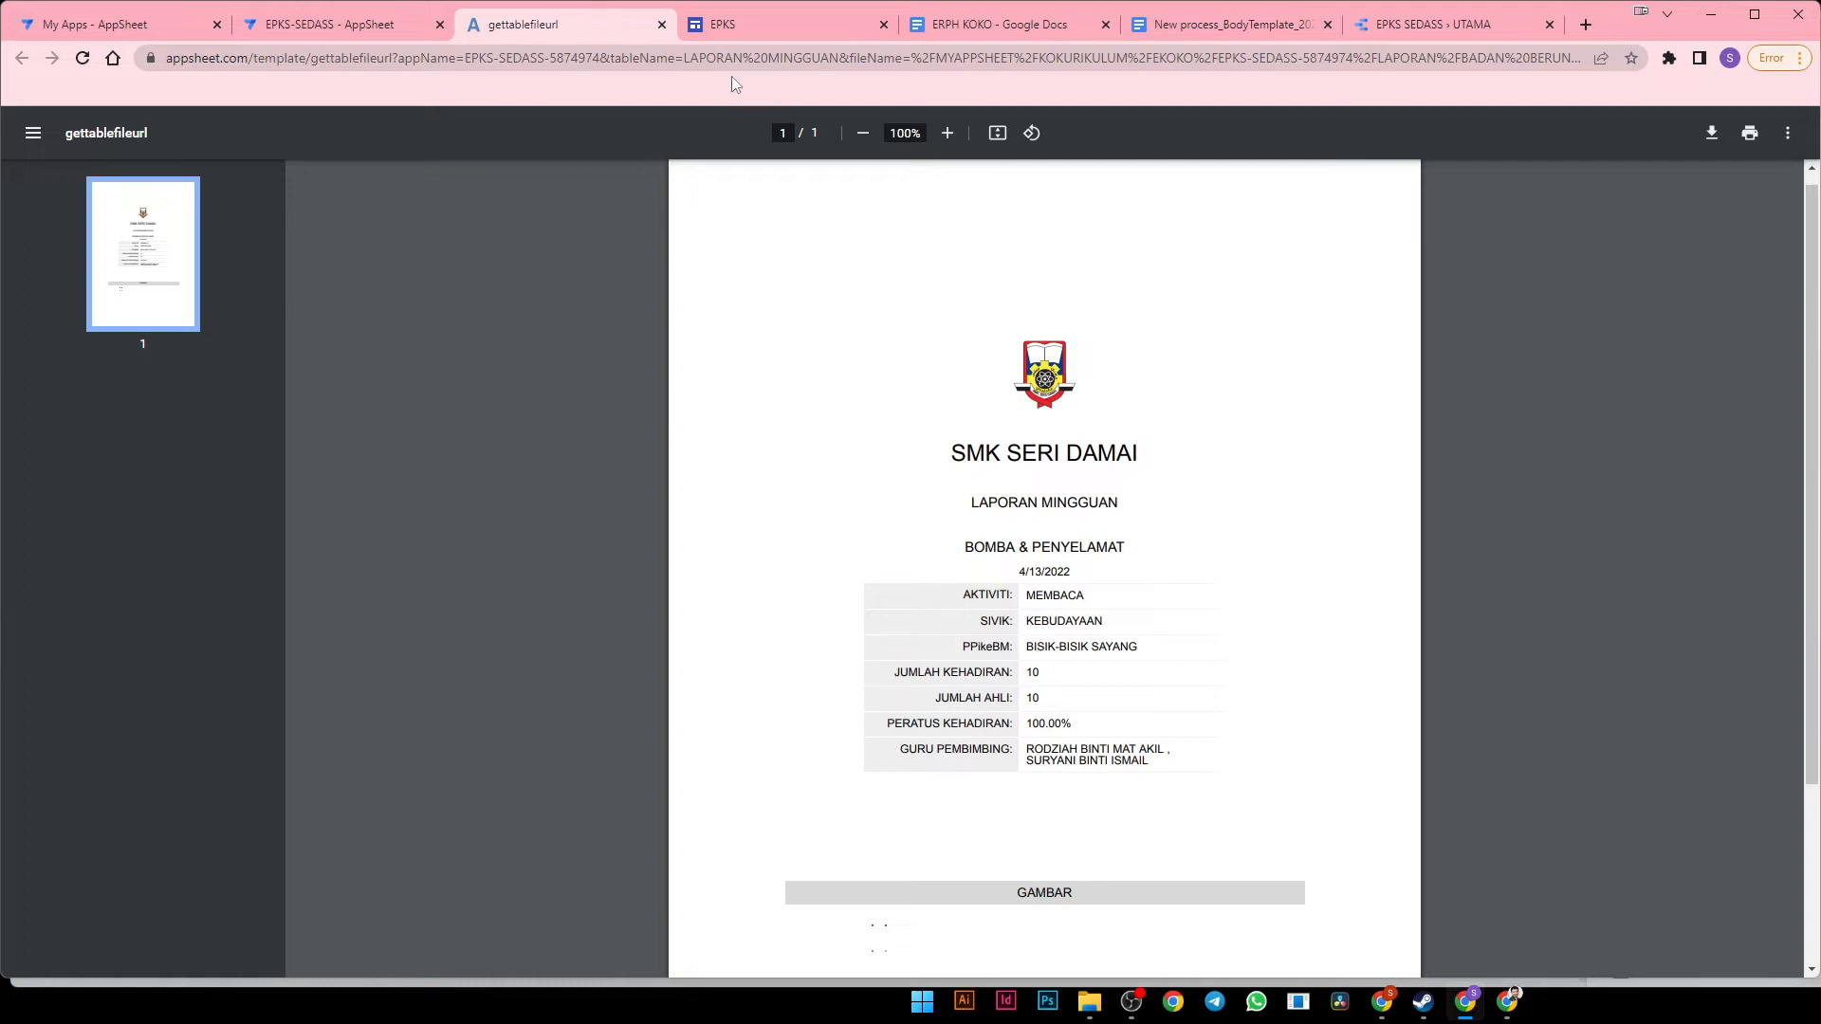
left_click(662, 25)
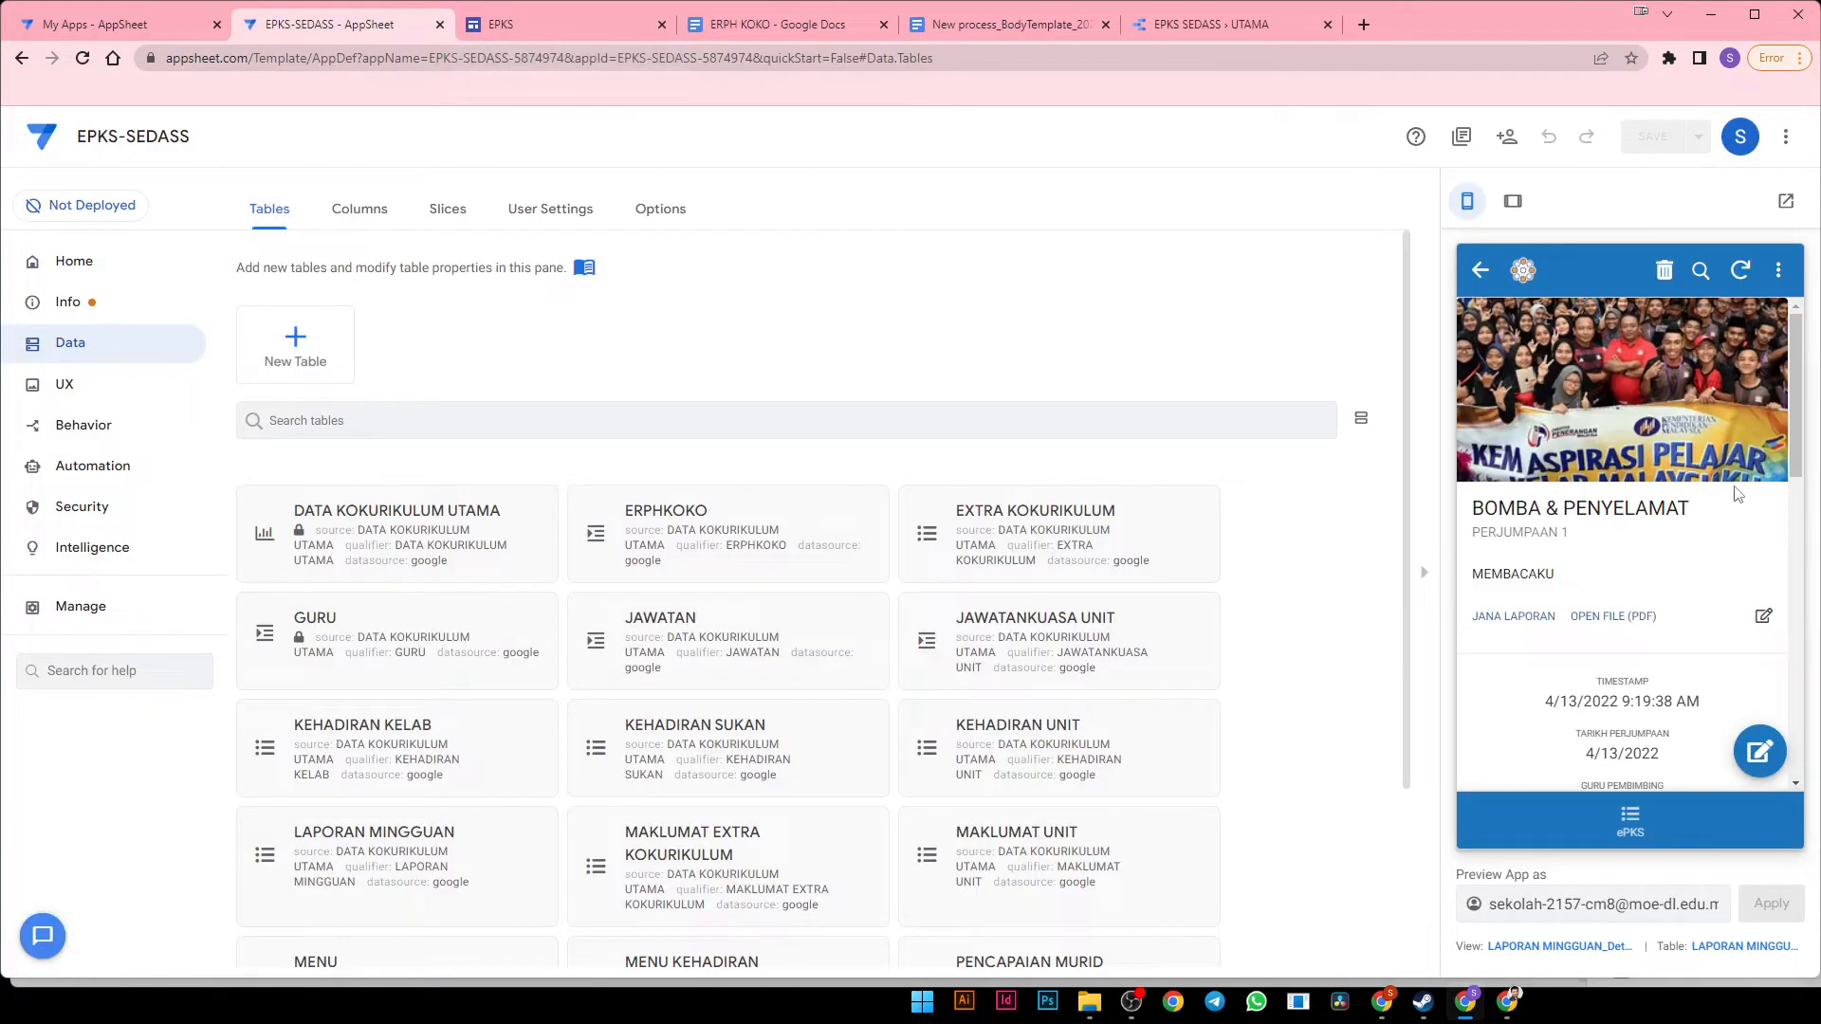
left_click(1617, 623)
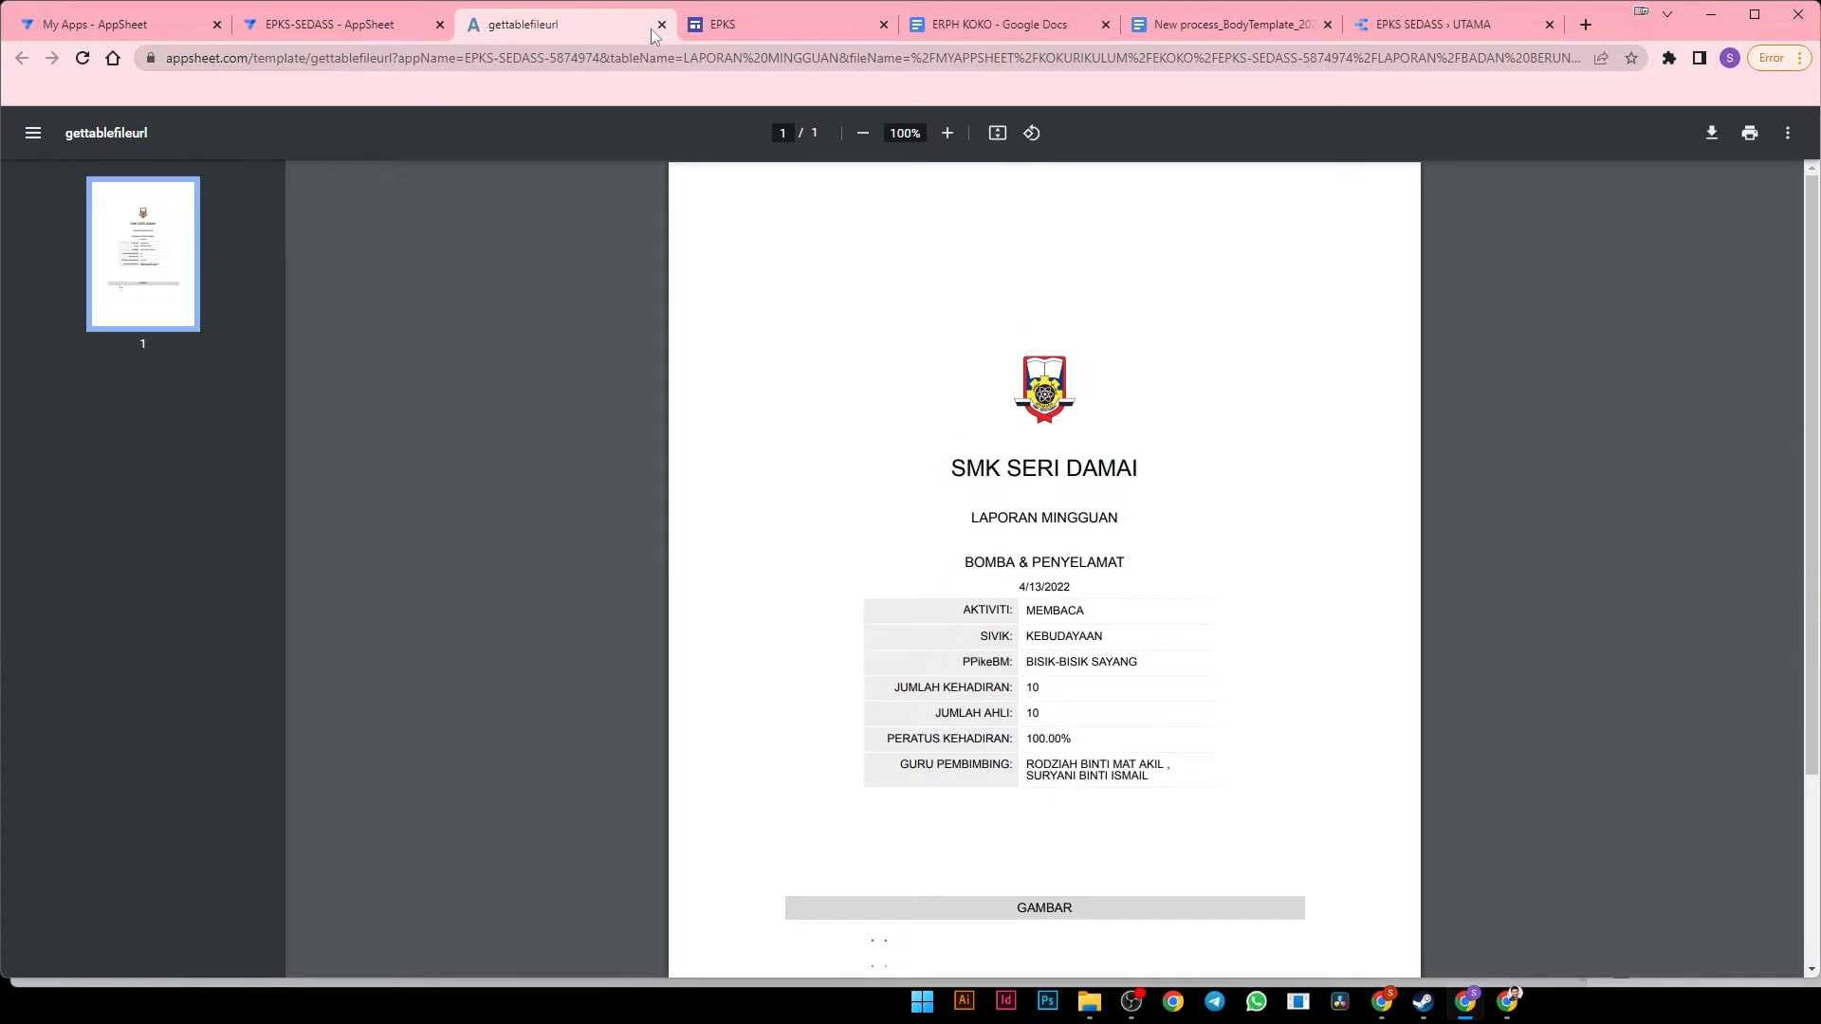
left_click(661, 24)
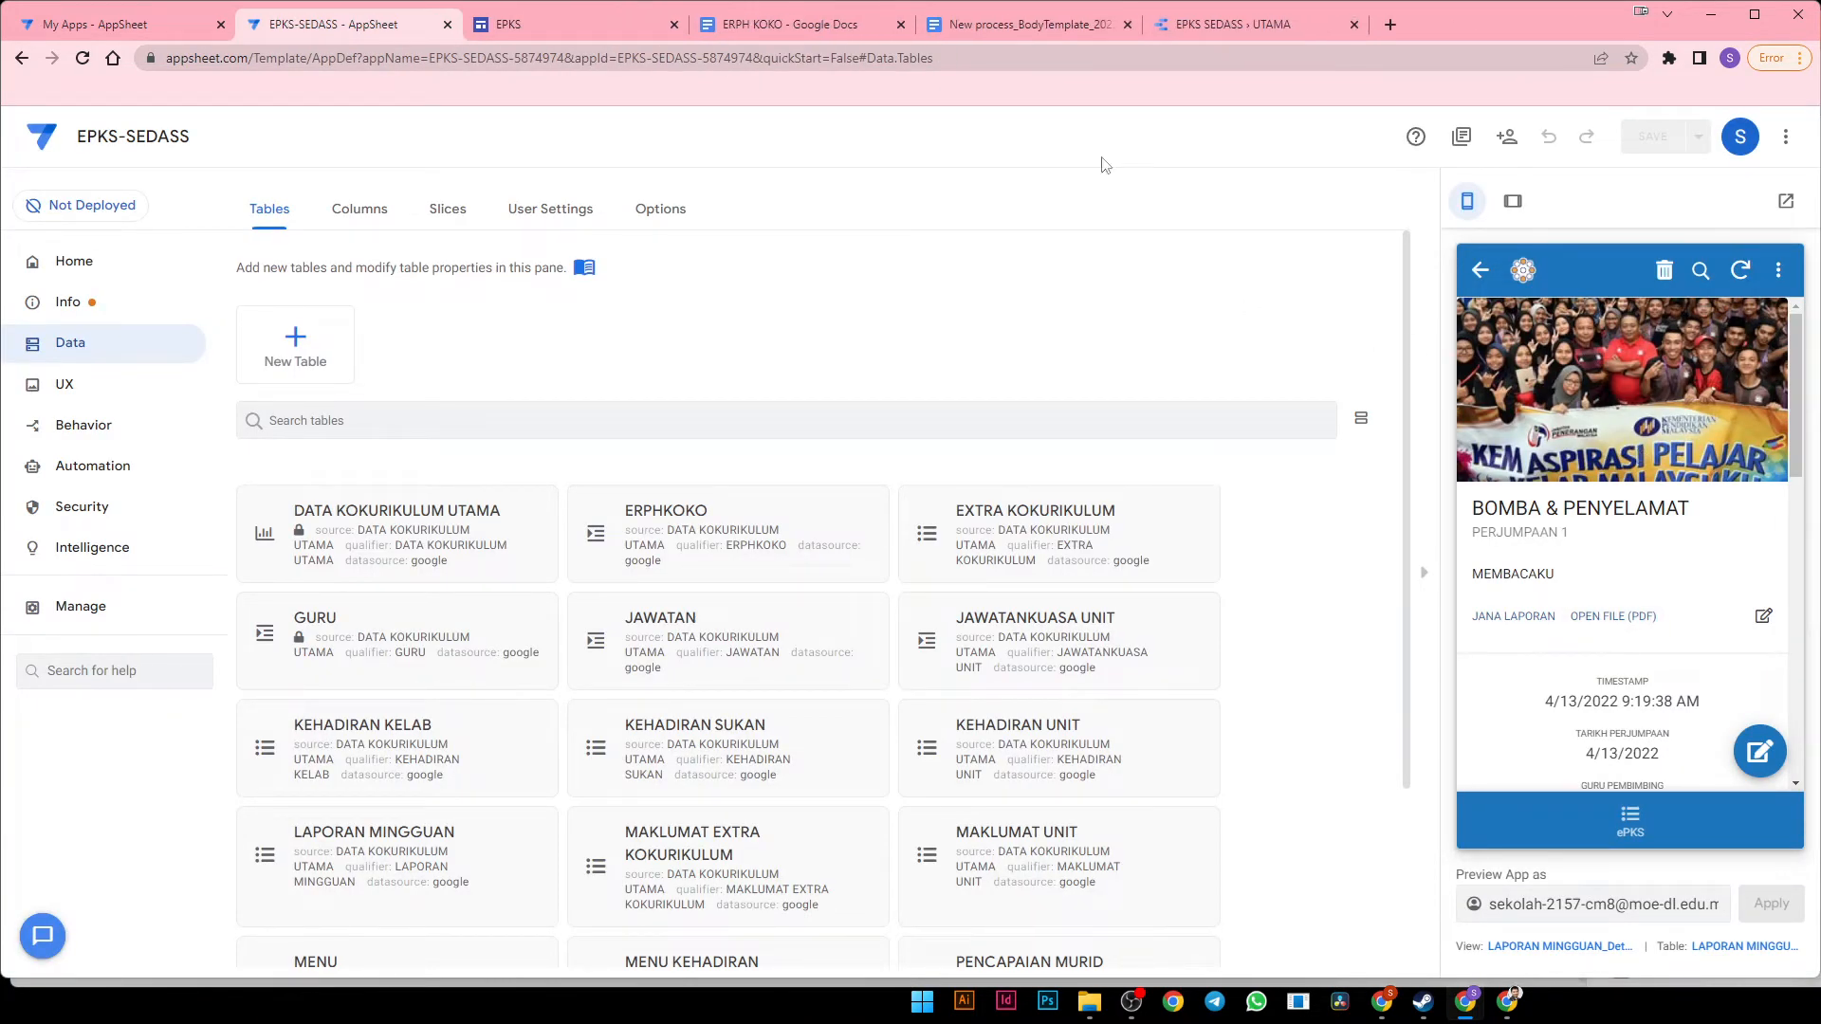
Switch to the EPKS SEDASS Data Studio dashboard, open its LAPORAN page and refresh the data
left_click(1173, 27)
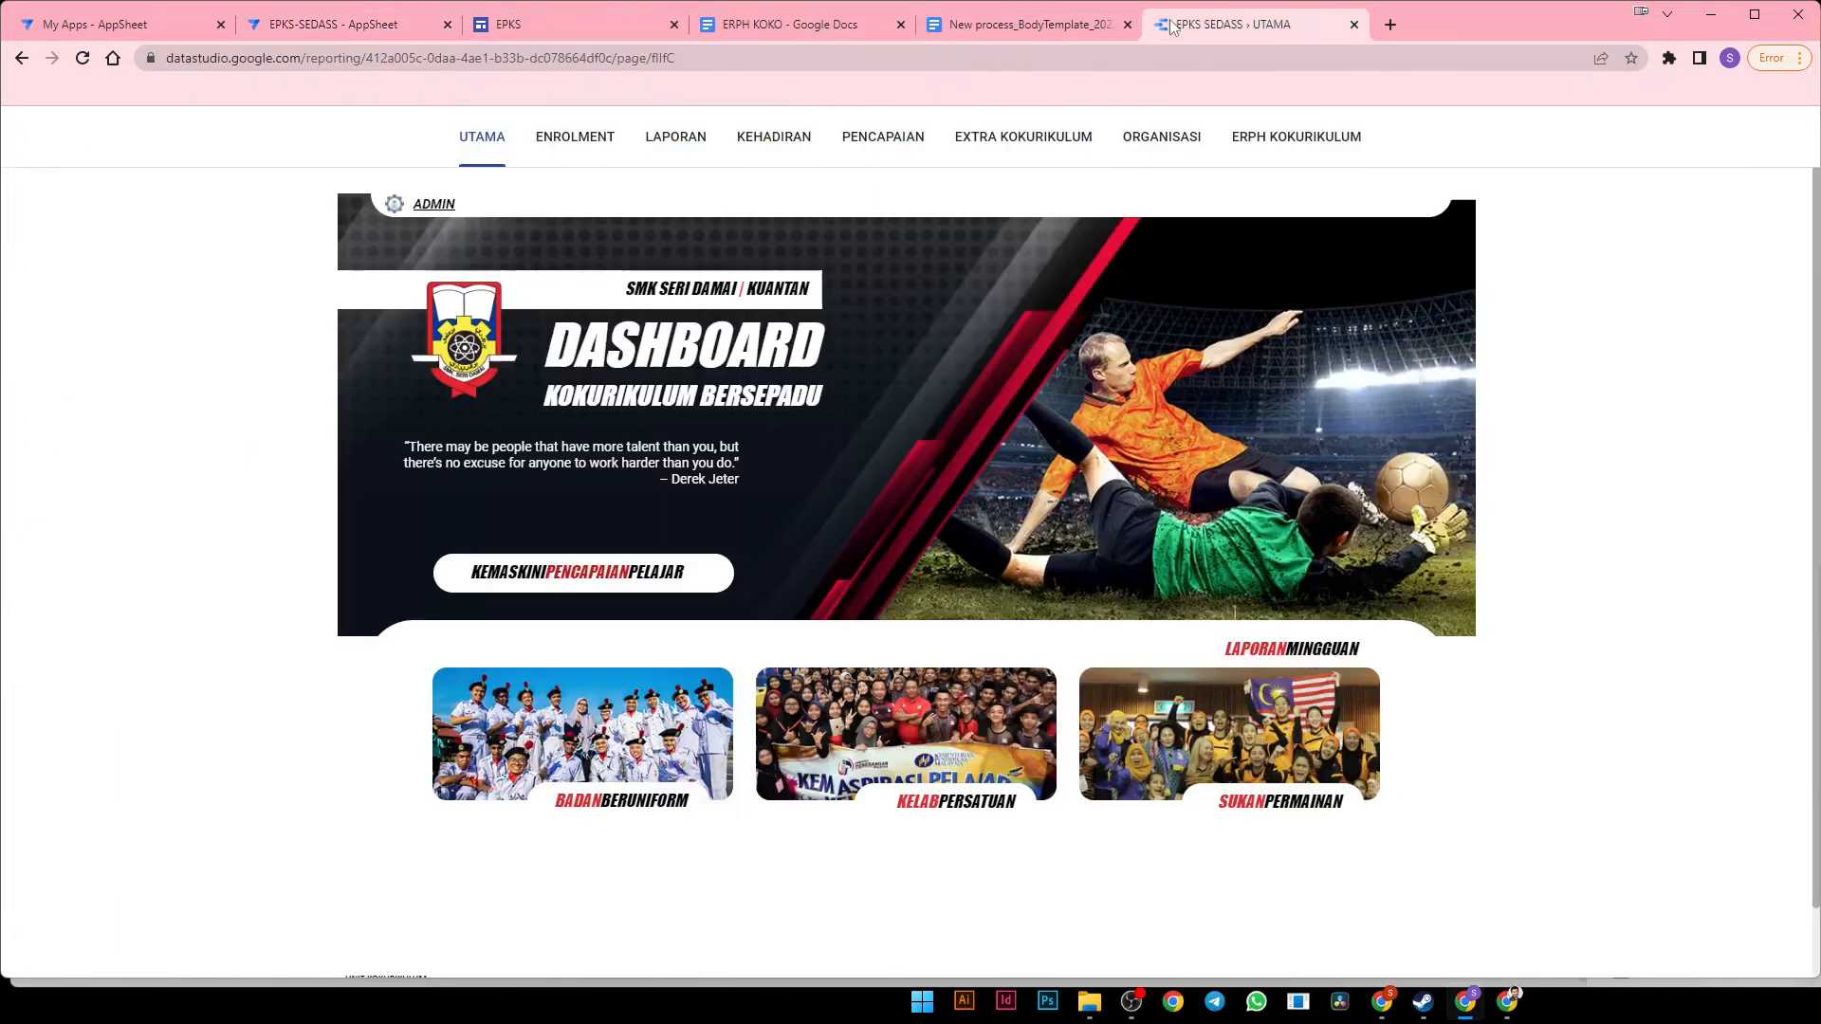
left_click(664, 151)
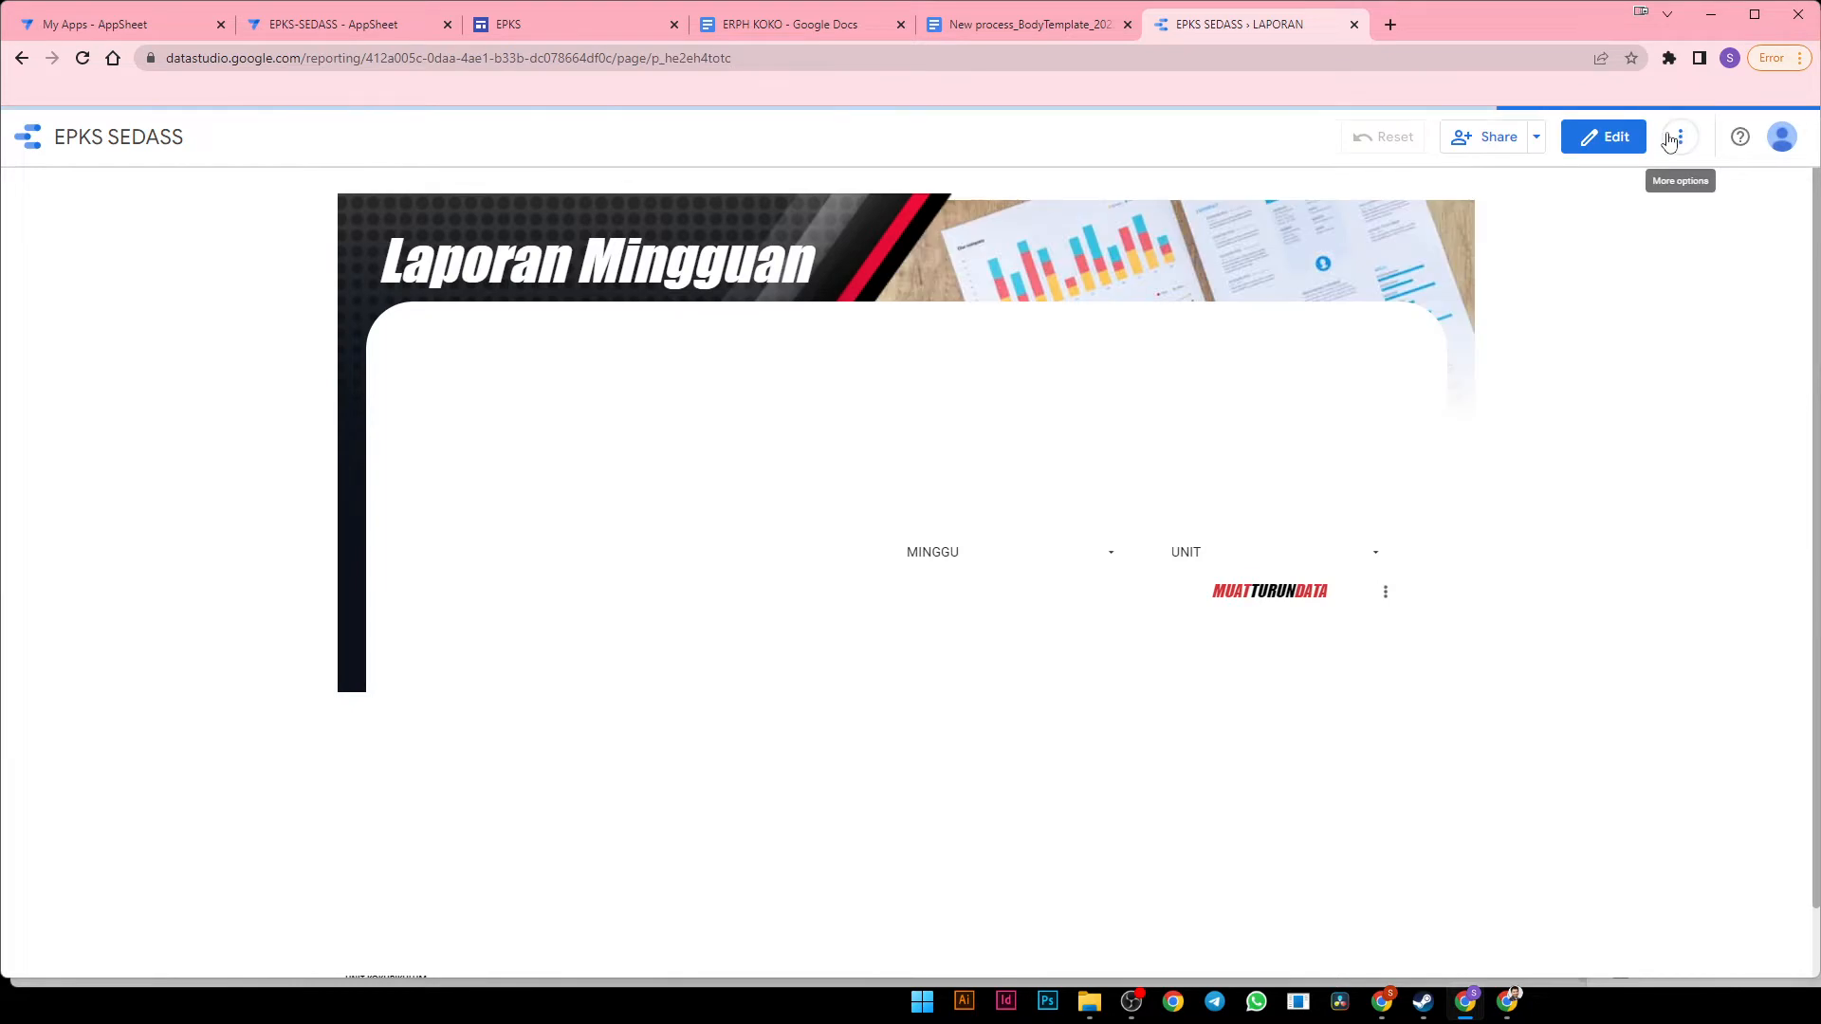
left_click(1679, 139)
left_click(1605, 185)
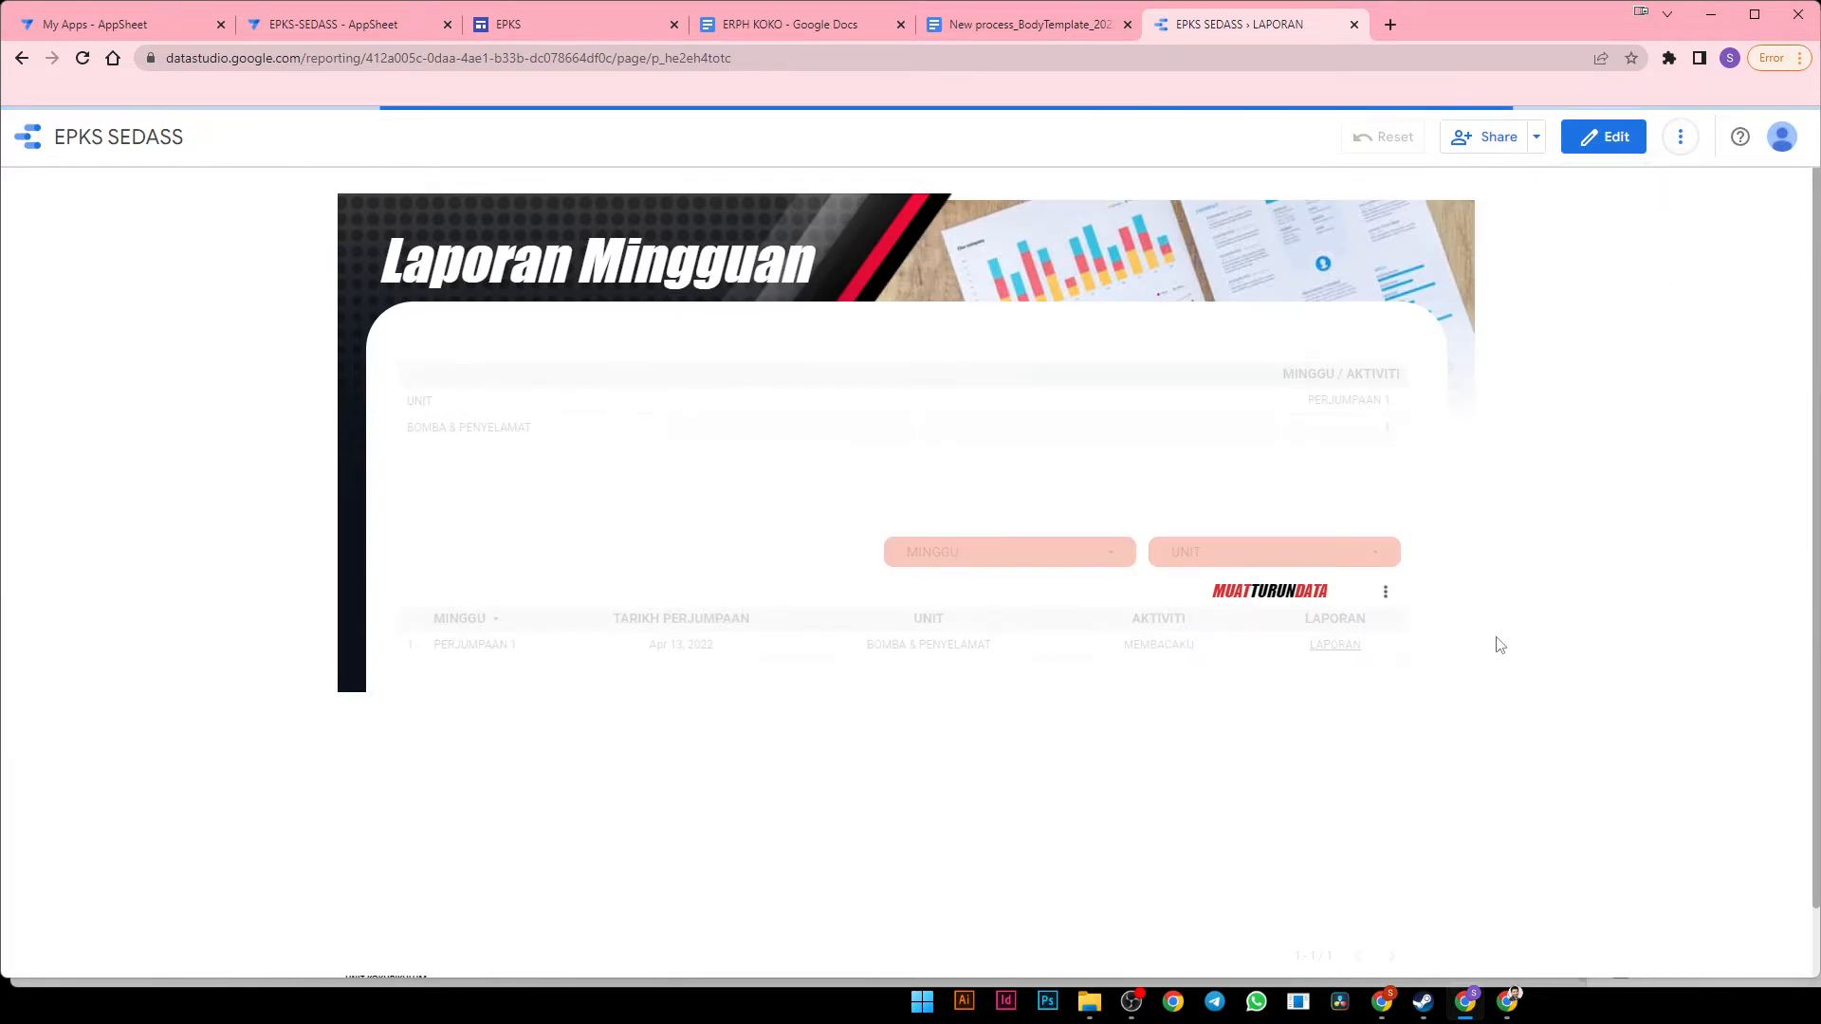
Open the PERJUMPAAN 1 report's PDF from the Laporan Mingguan table, examine its contents and close it
left_click(1345, 646)
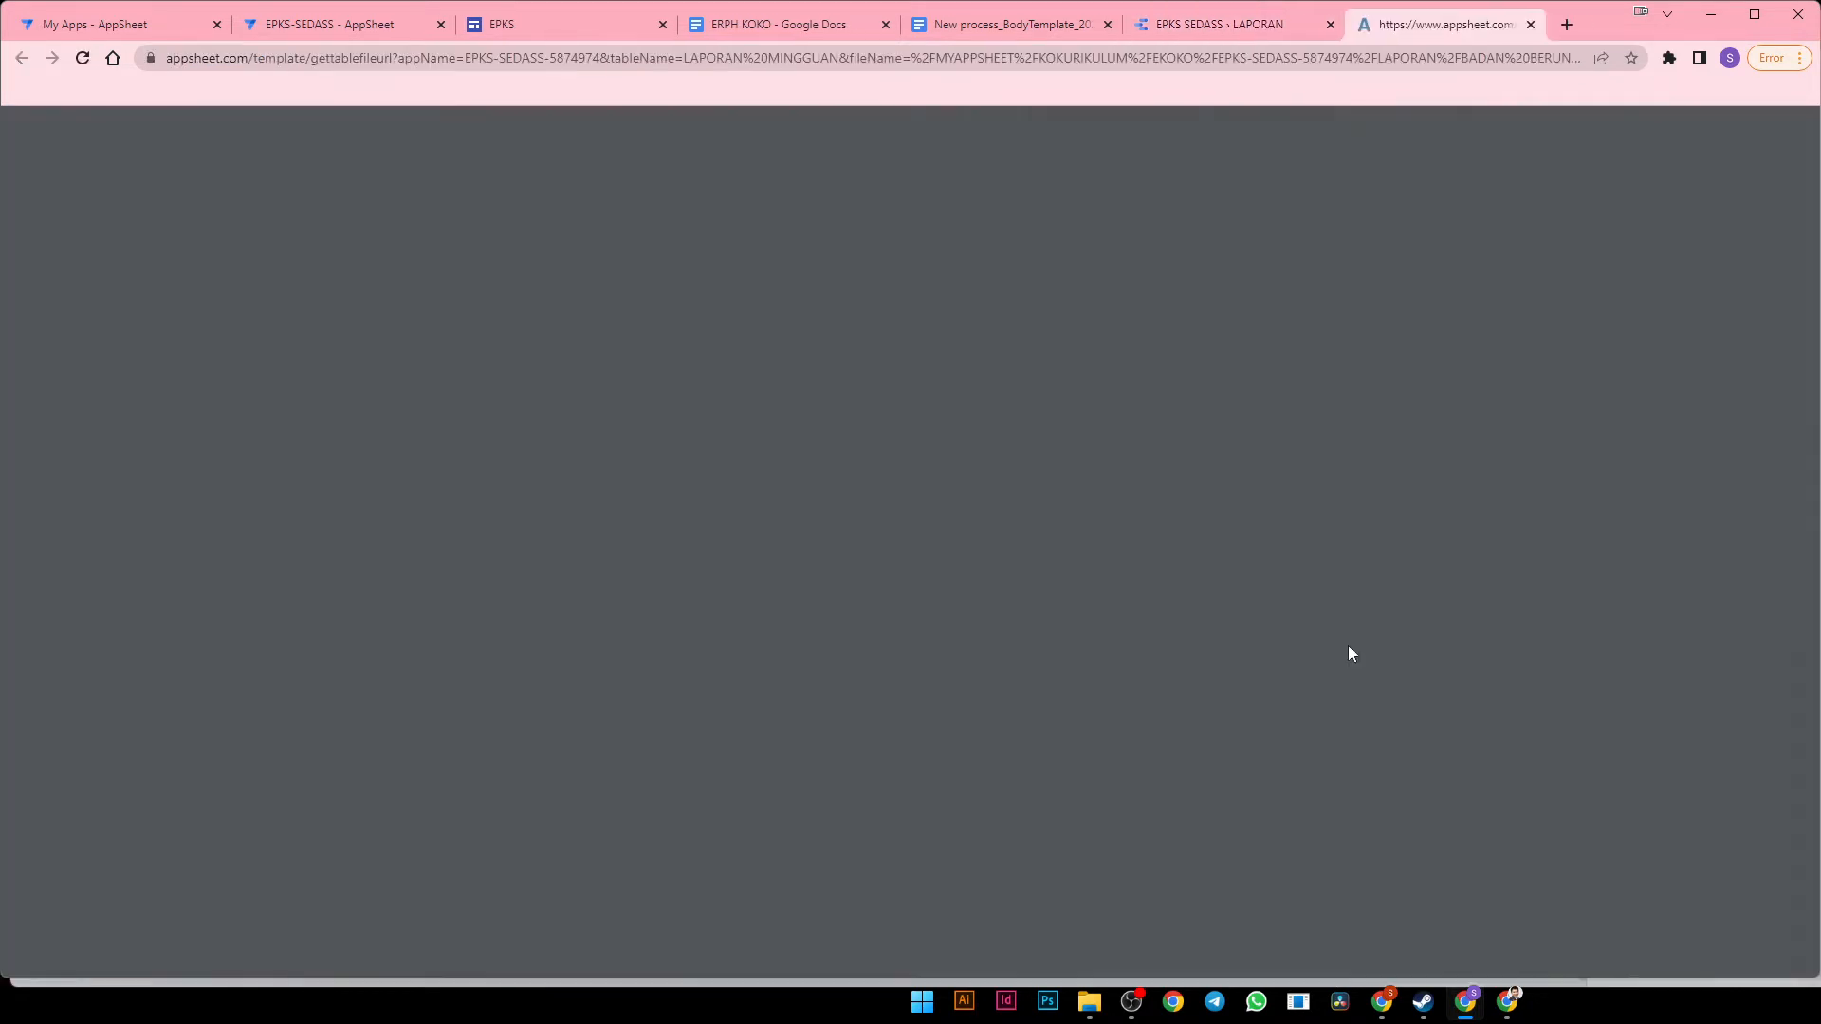
scroll(1348, 650, "down", 2)
scroll(1332, 621, "up", 2)
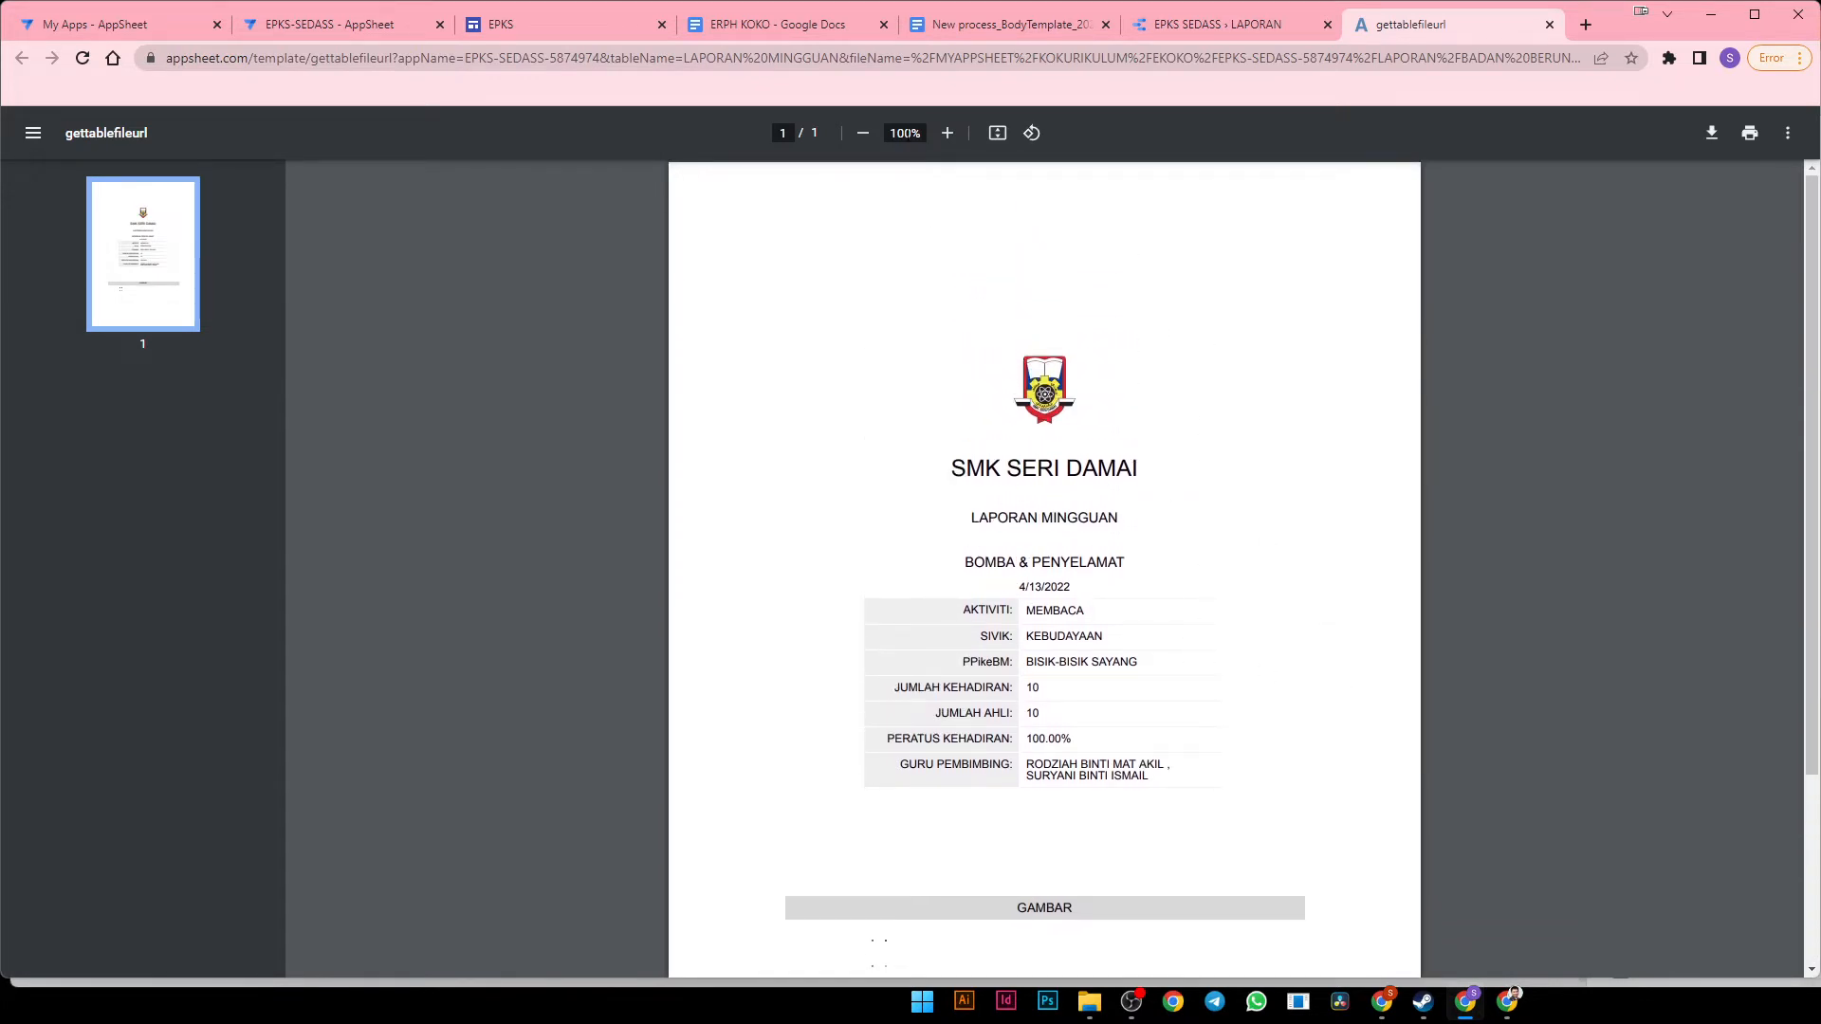
left_click(1550, 24)
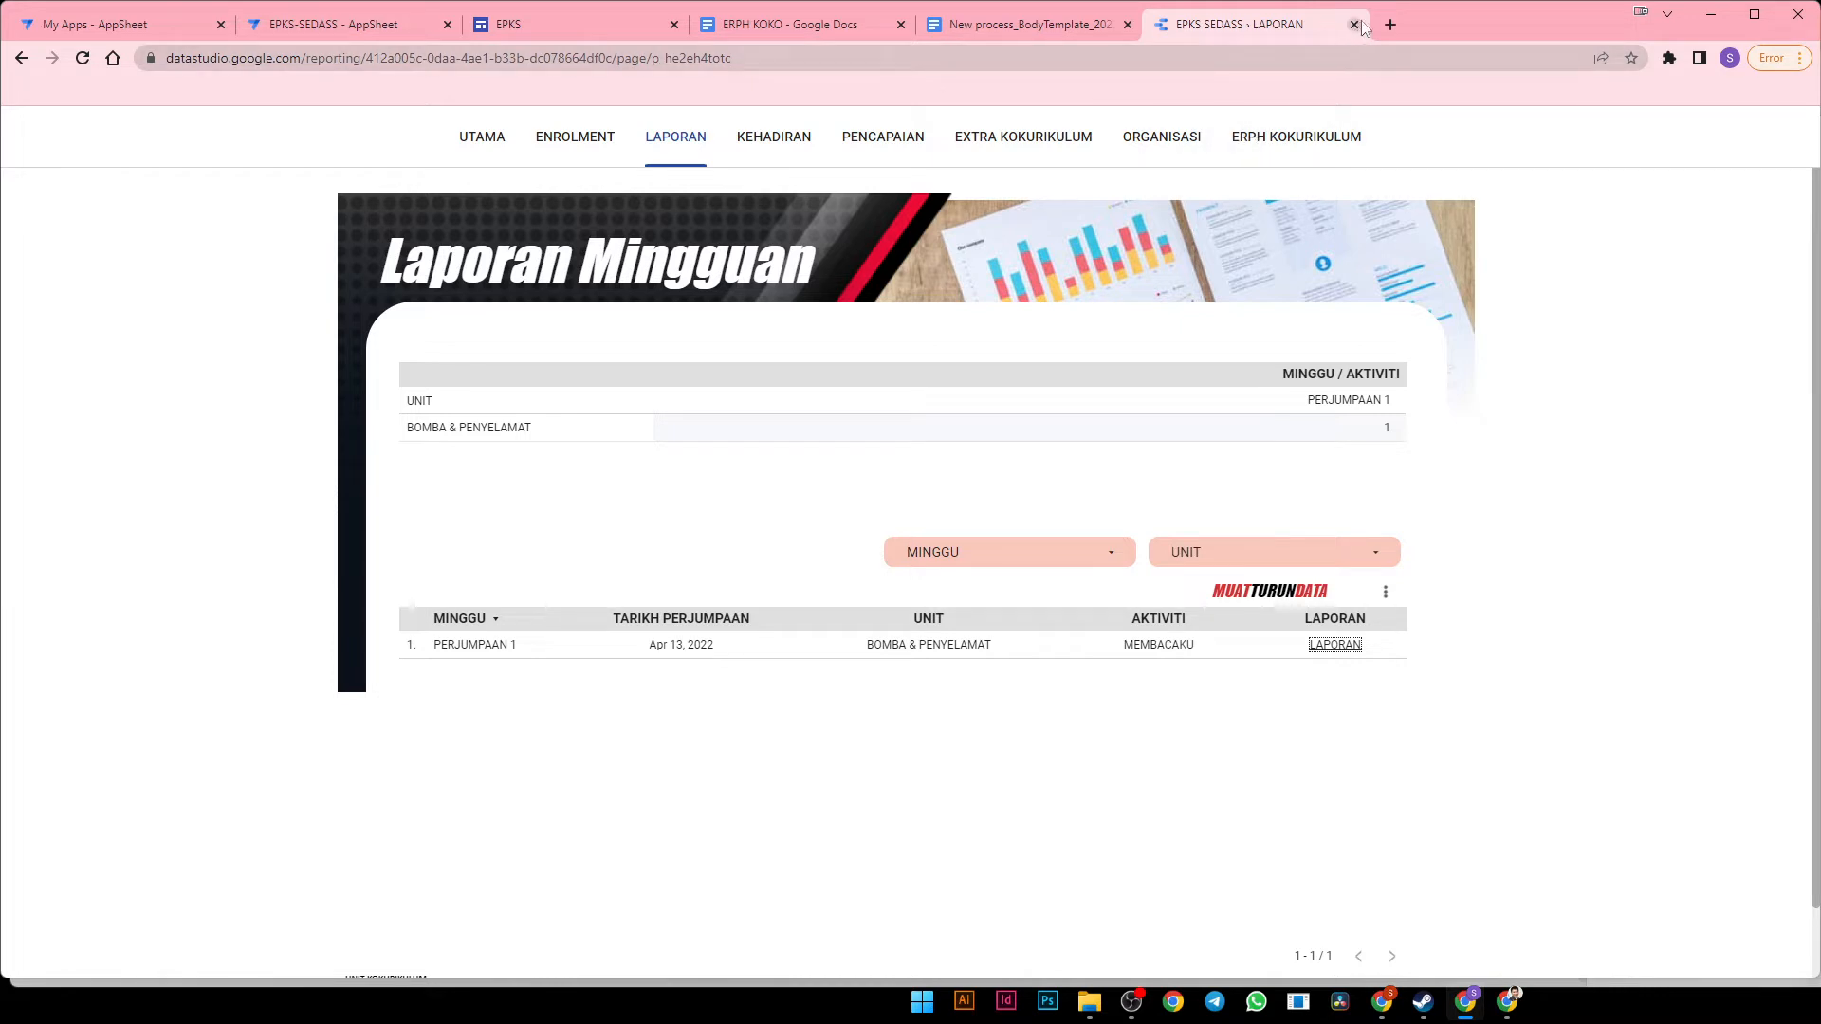
In Google Drive, browse through appsheet, data, the EPKS-SEDASS folder and LAPORAN to BADAN BERUNIFORM's BOMBA & PENYELAMAT folder
left_click(1393, 23)
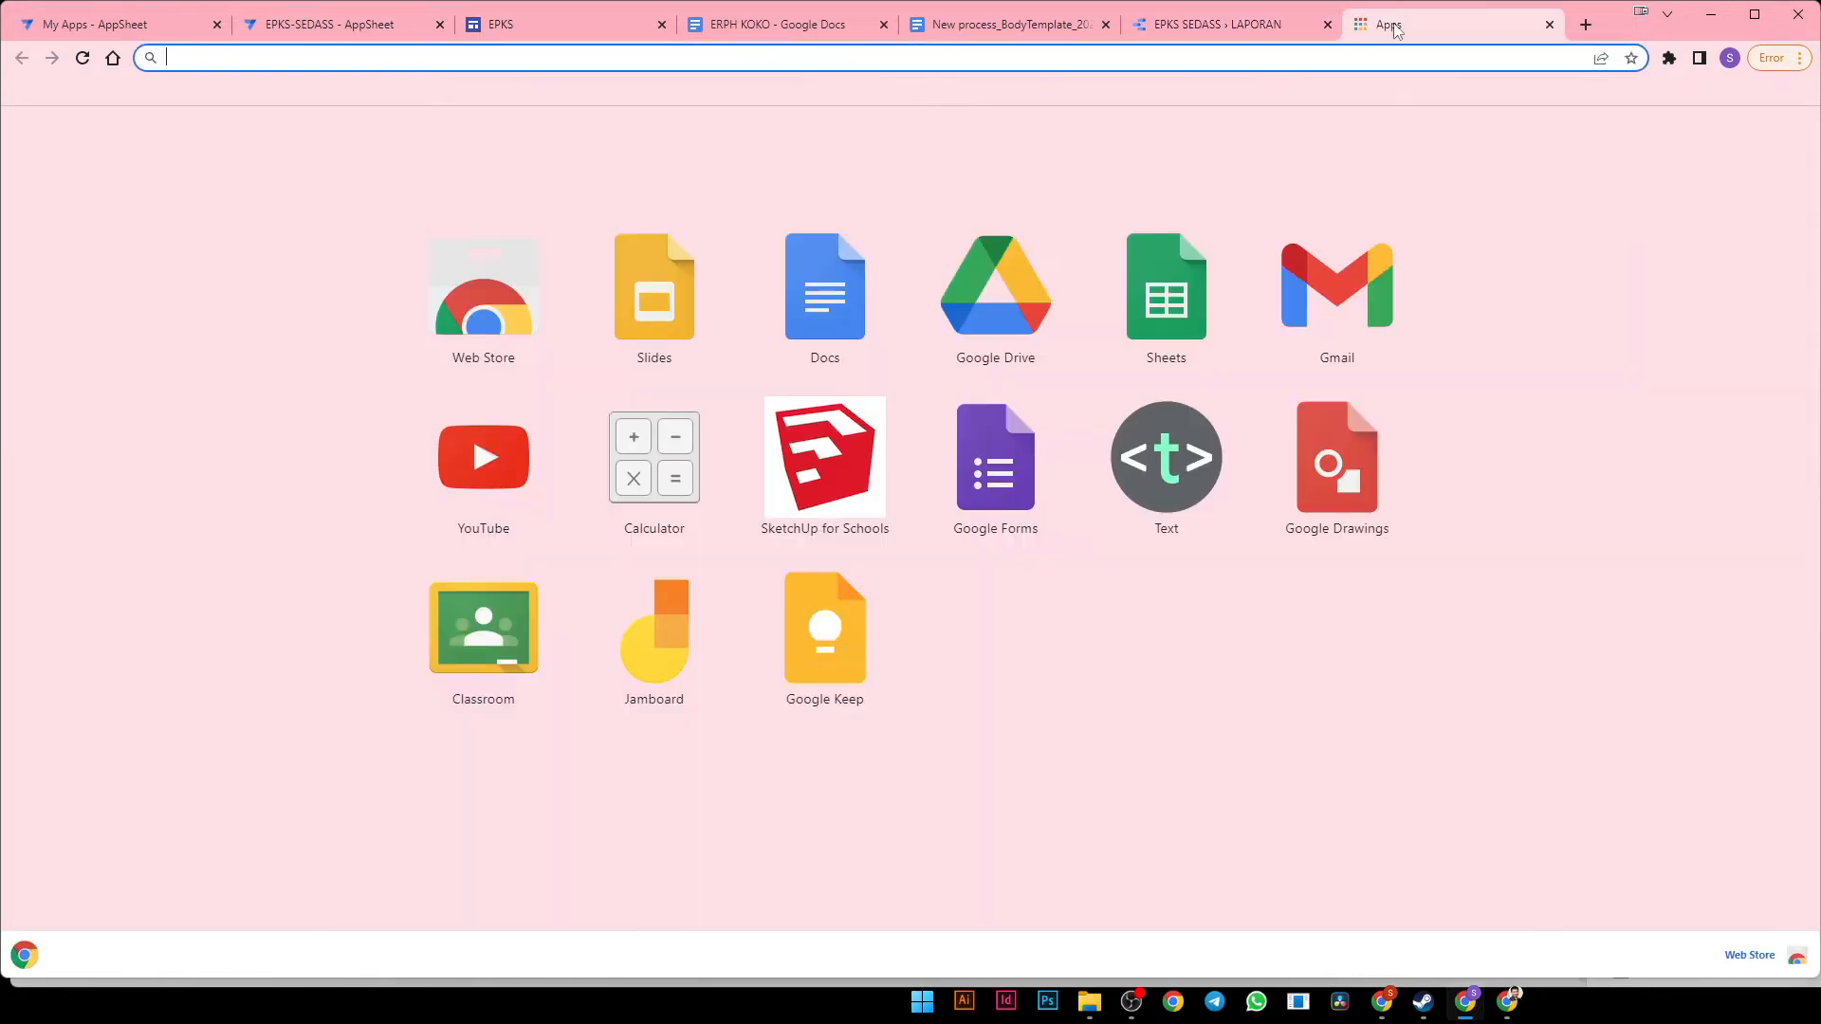
left_click(1022, 313)
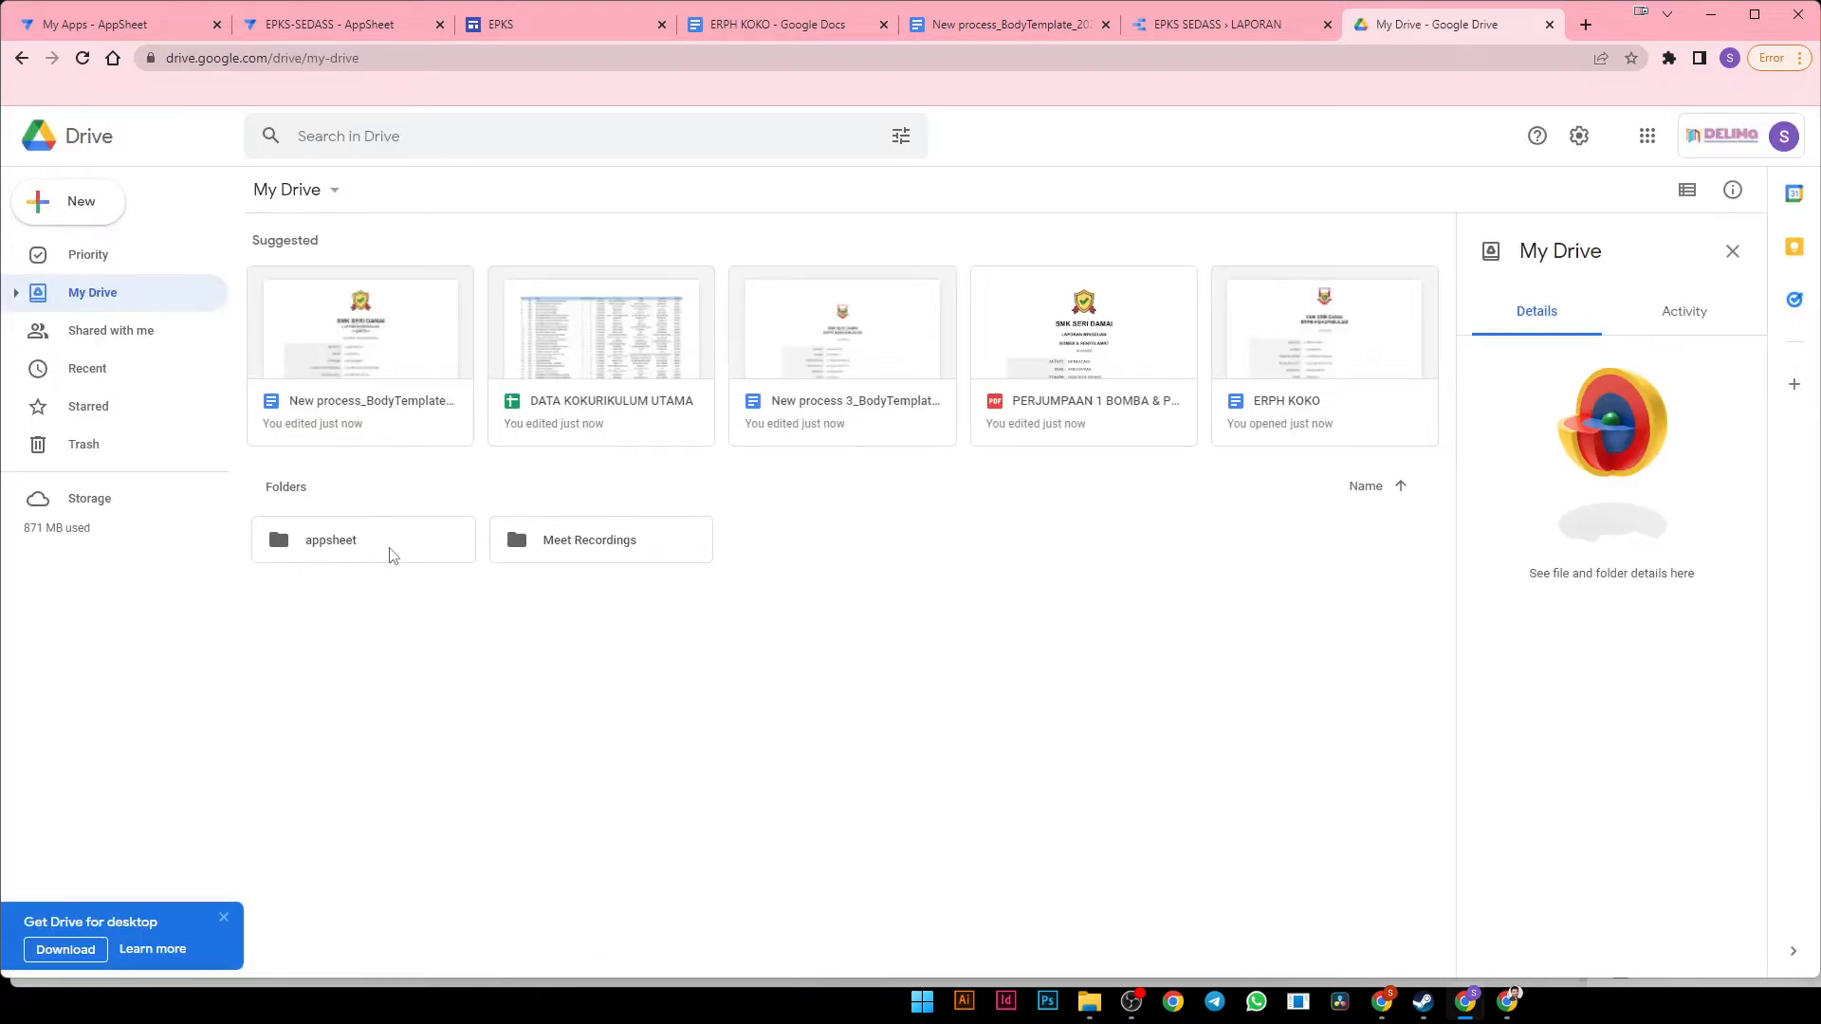
double_click(399, 562)
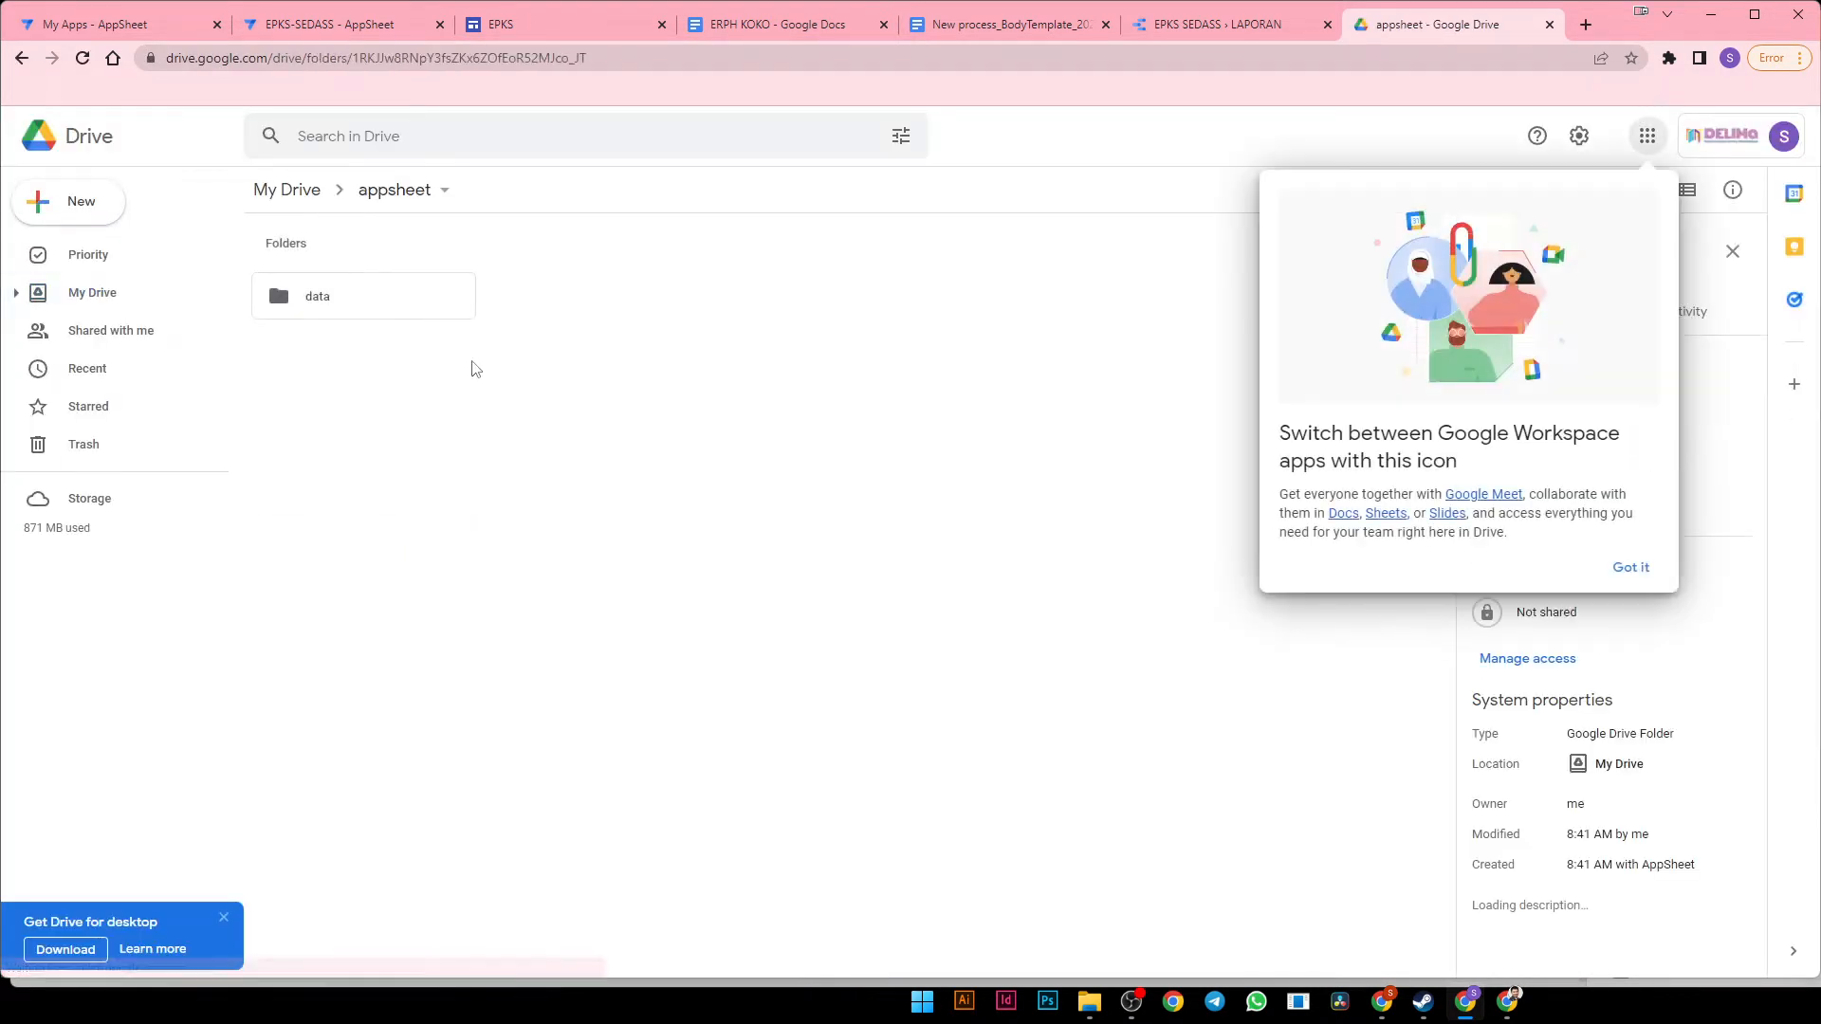
double_click(408, 297)
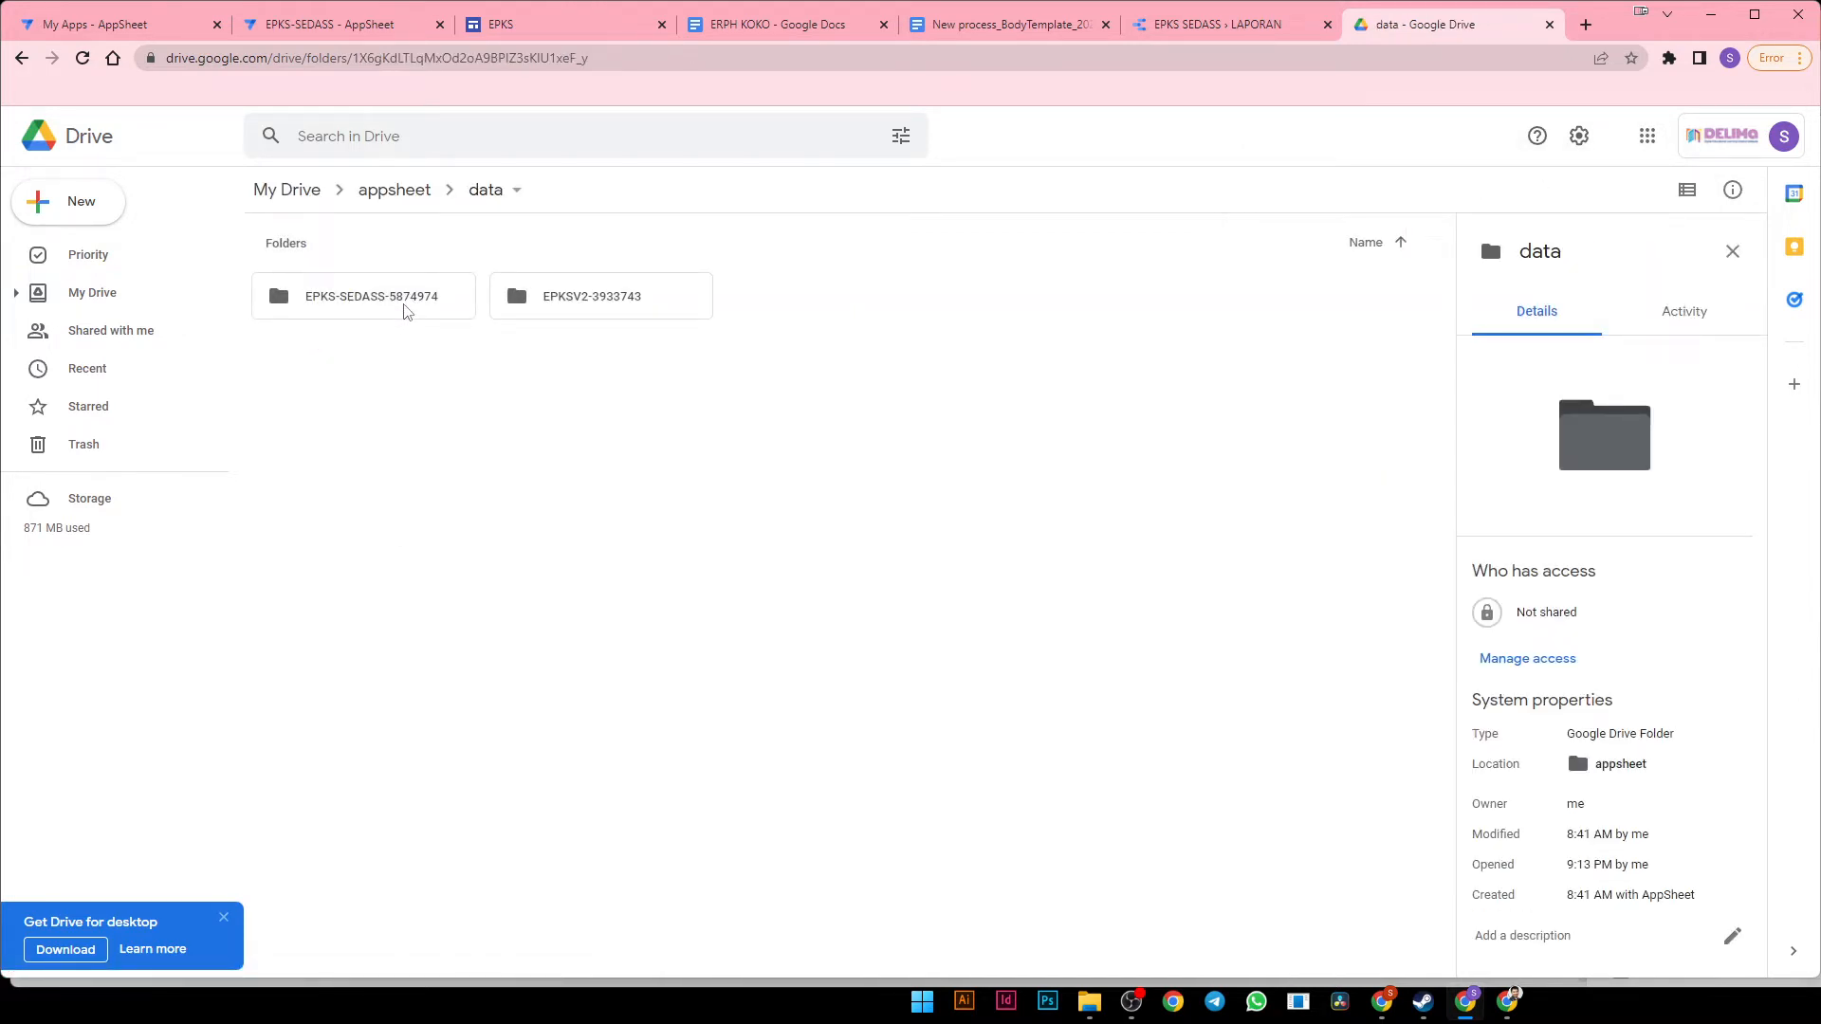
left_click(406, 309)
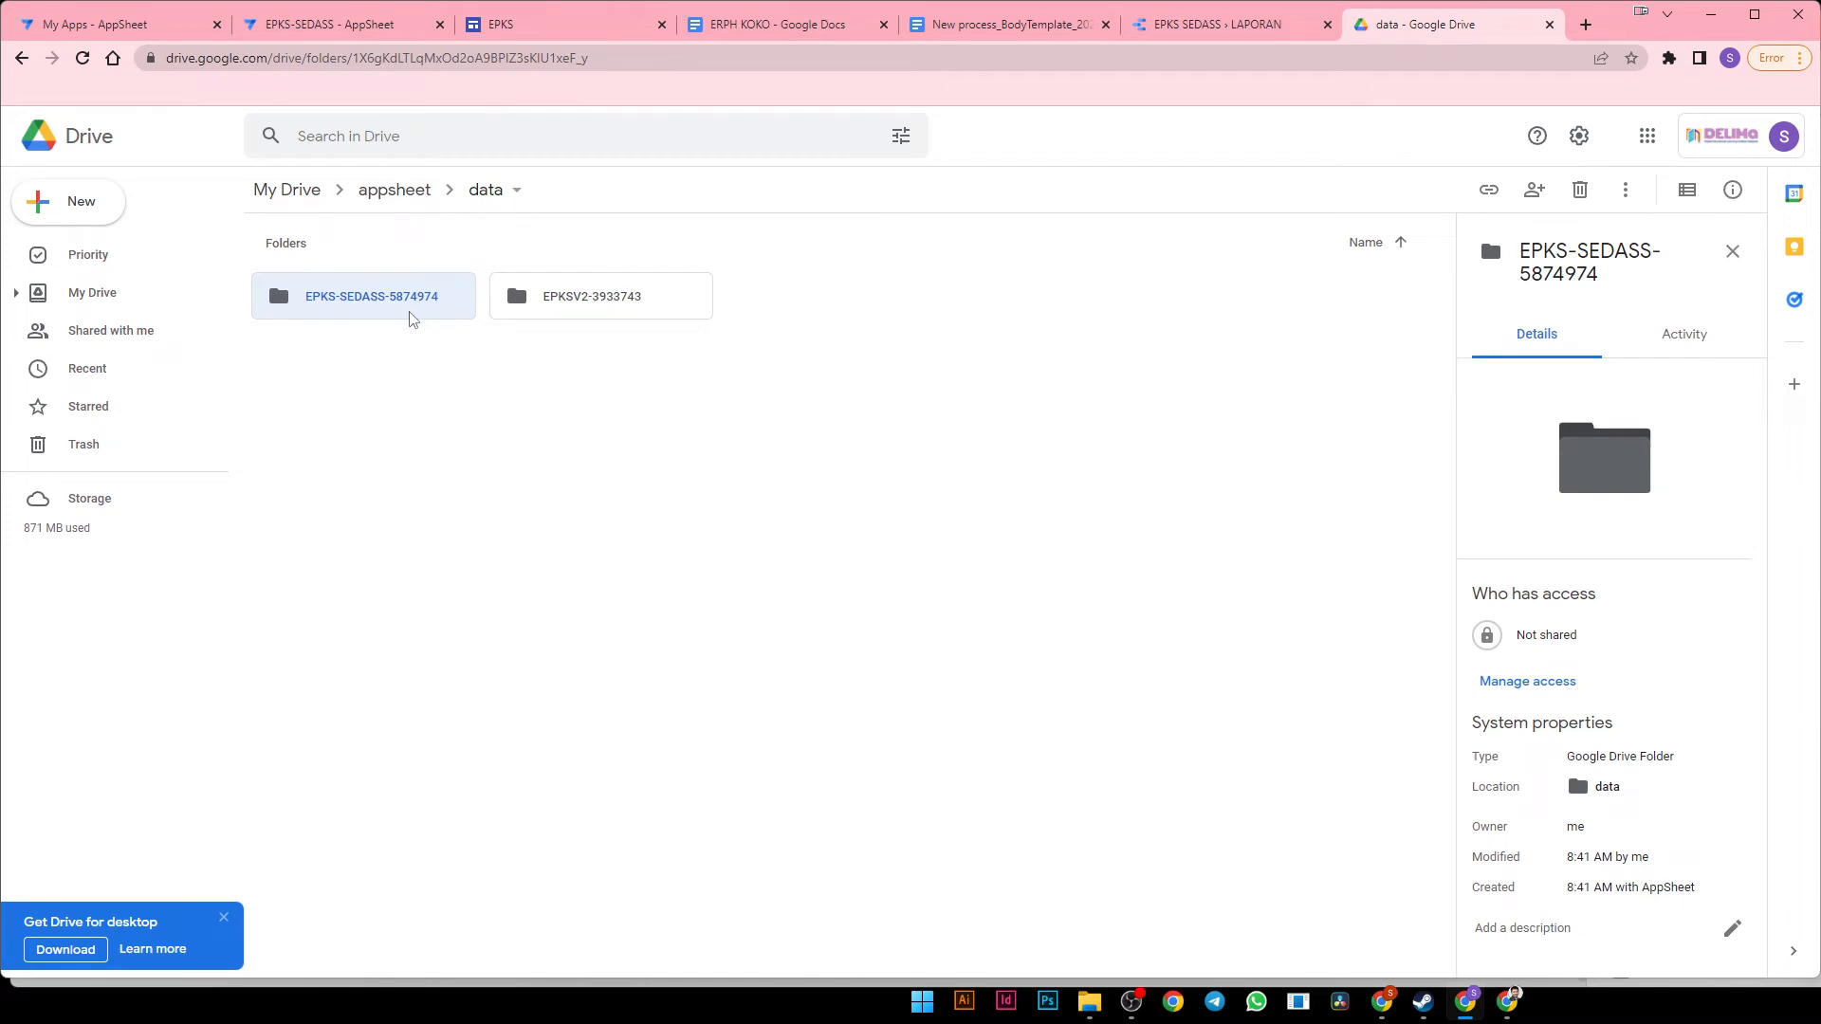
double_click(410, 317)
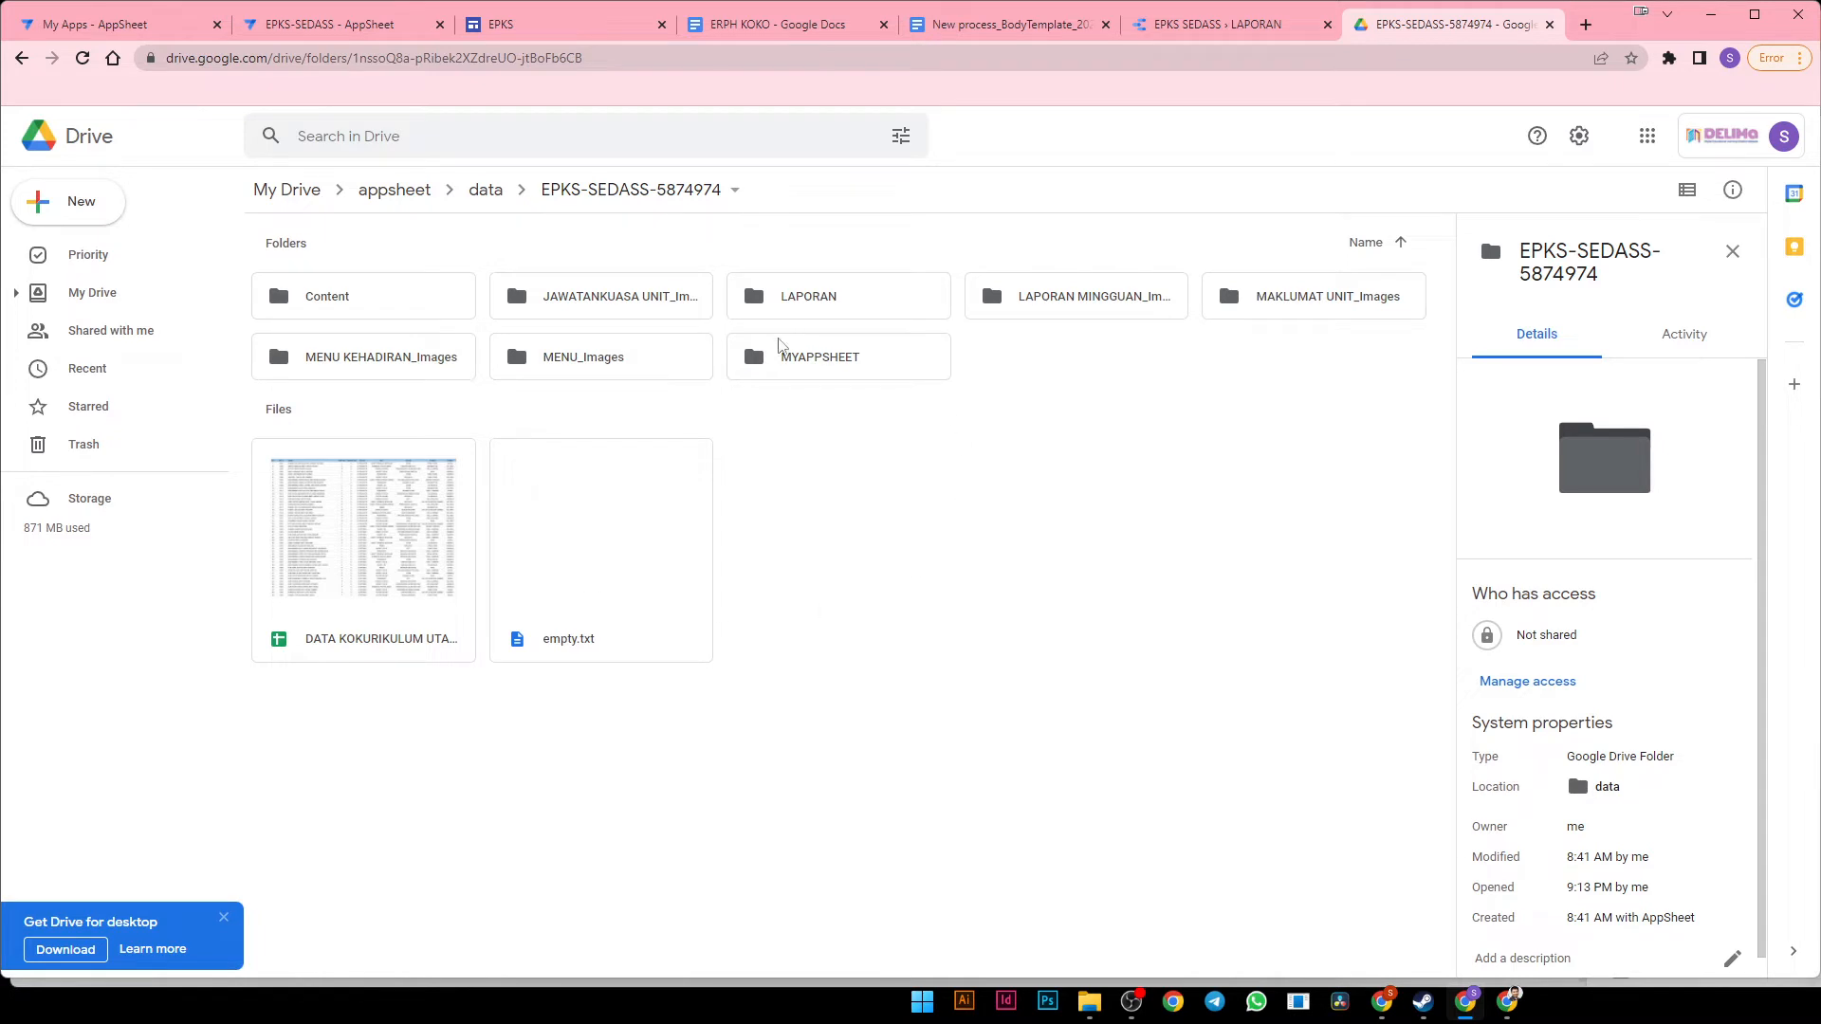
double_click(908, 318)
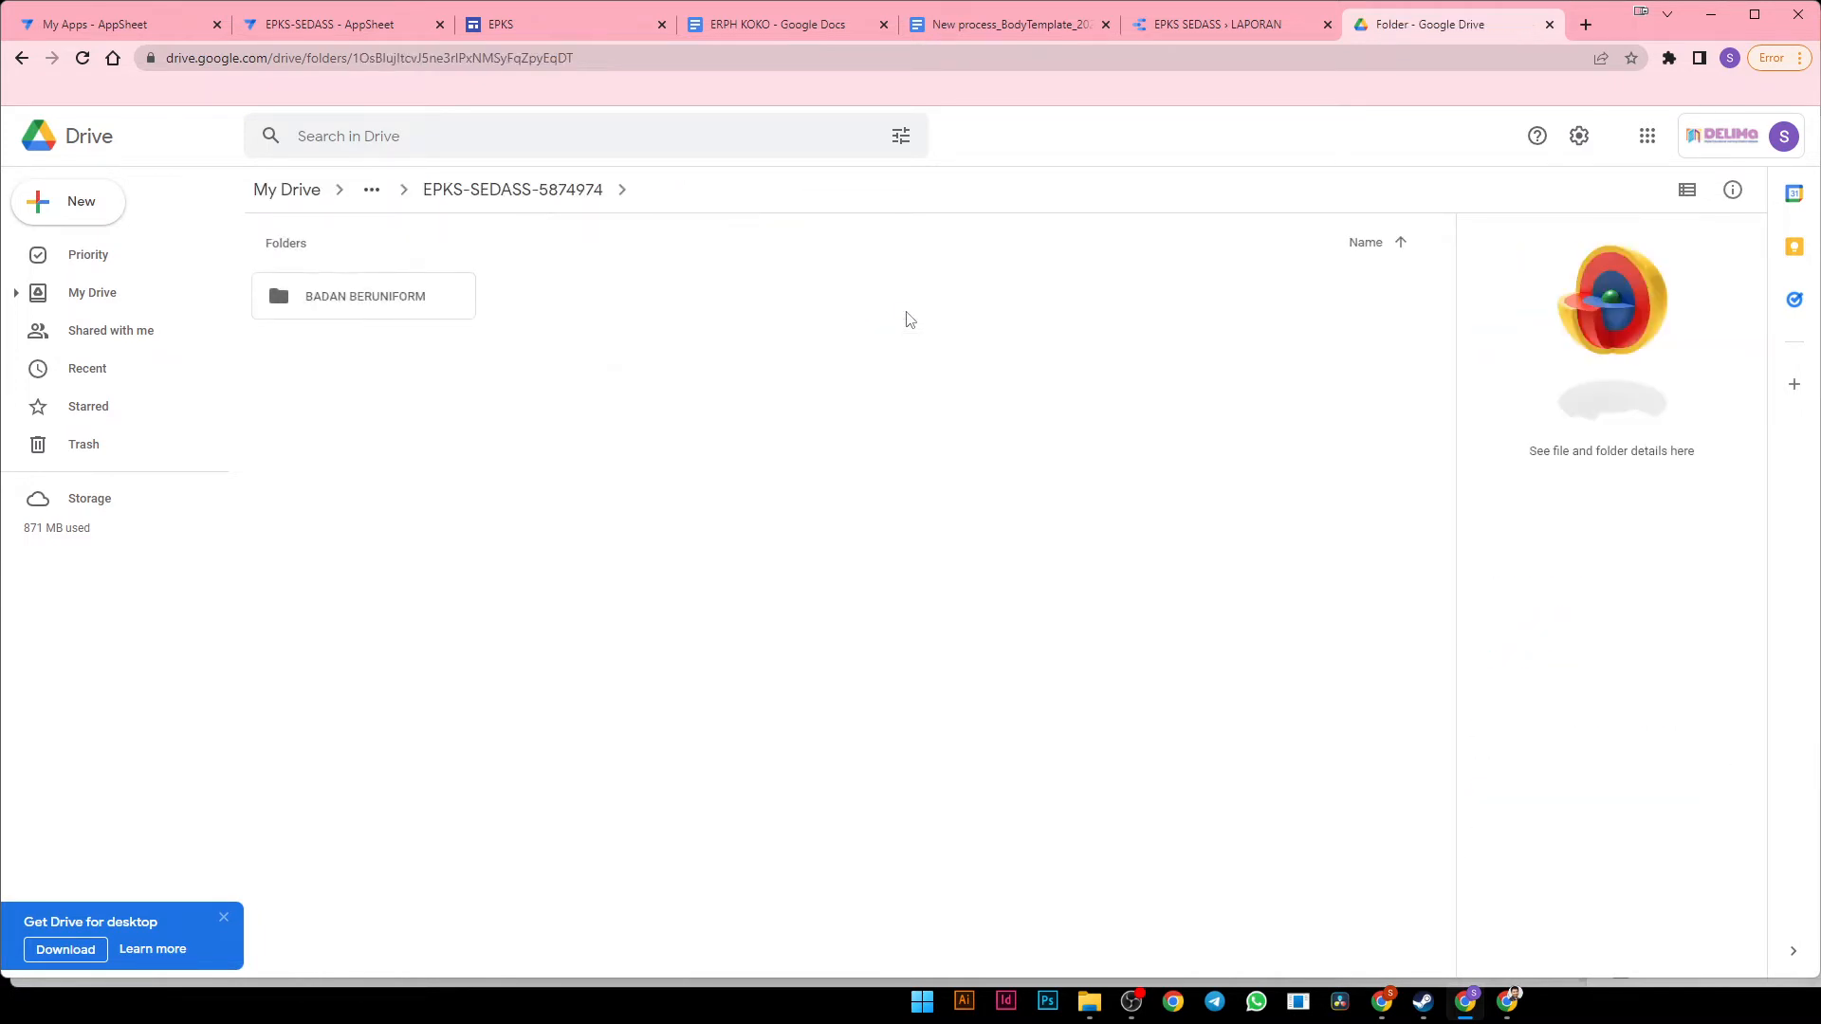
double_click(414, 299)
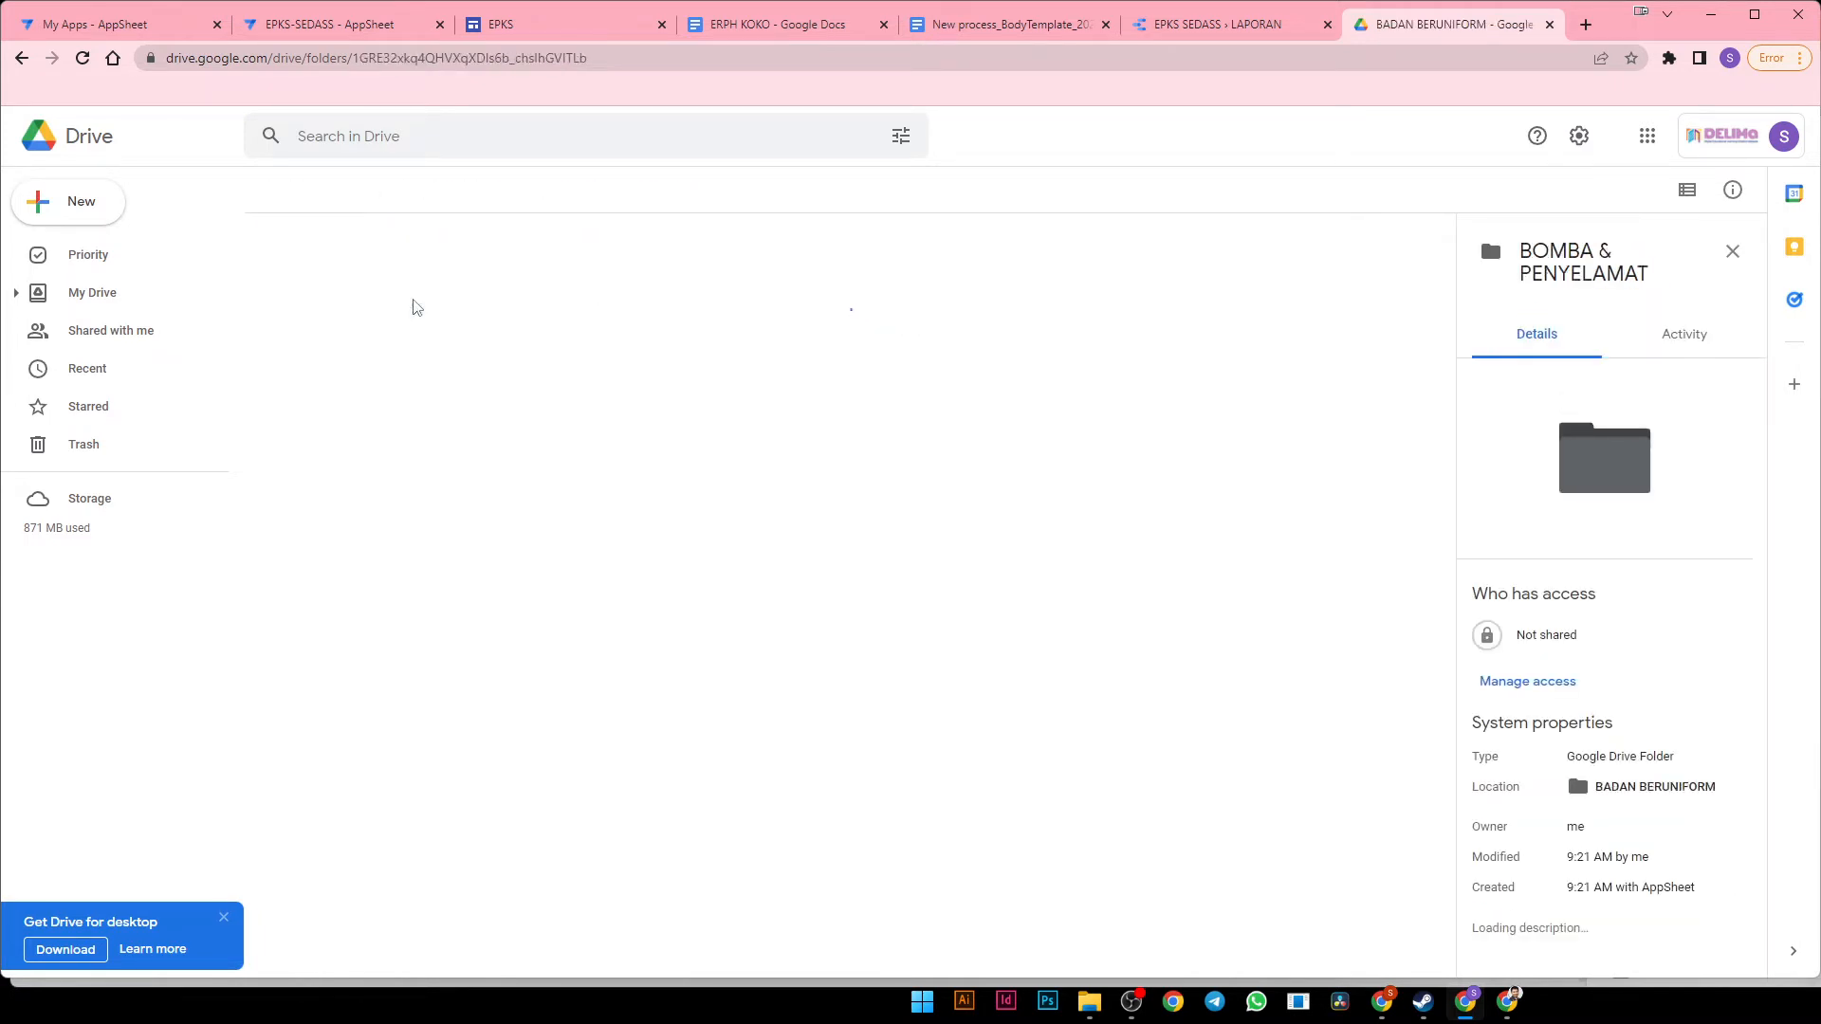
Examine the logo, details and pictures in PERJUMPAAN 1 BOMBA & PENYELAMAT.pdf, close it and return to the EPKS-SEDASS folder
double_click(412, 413)
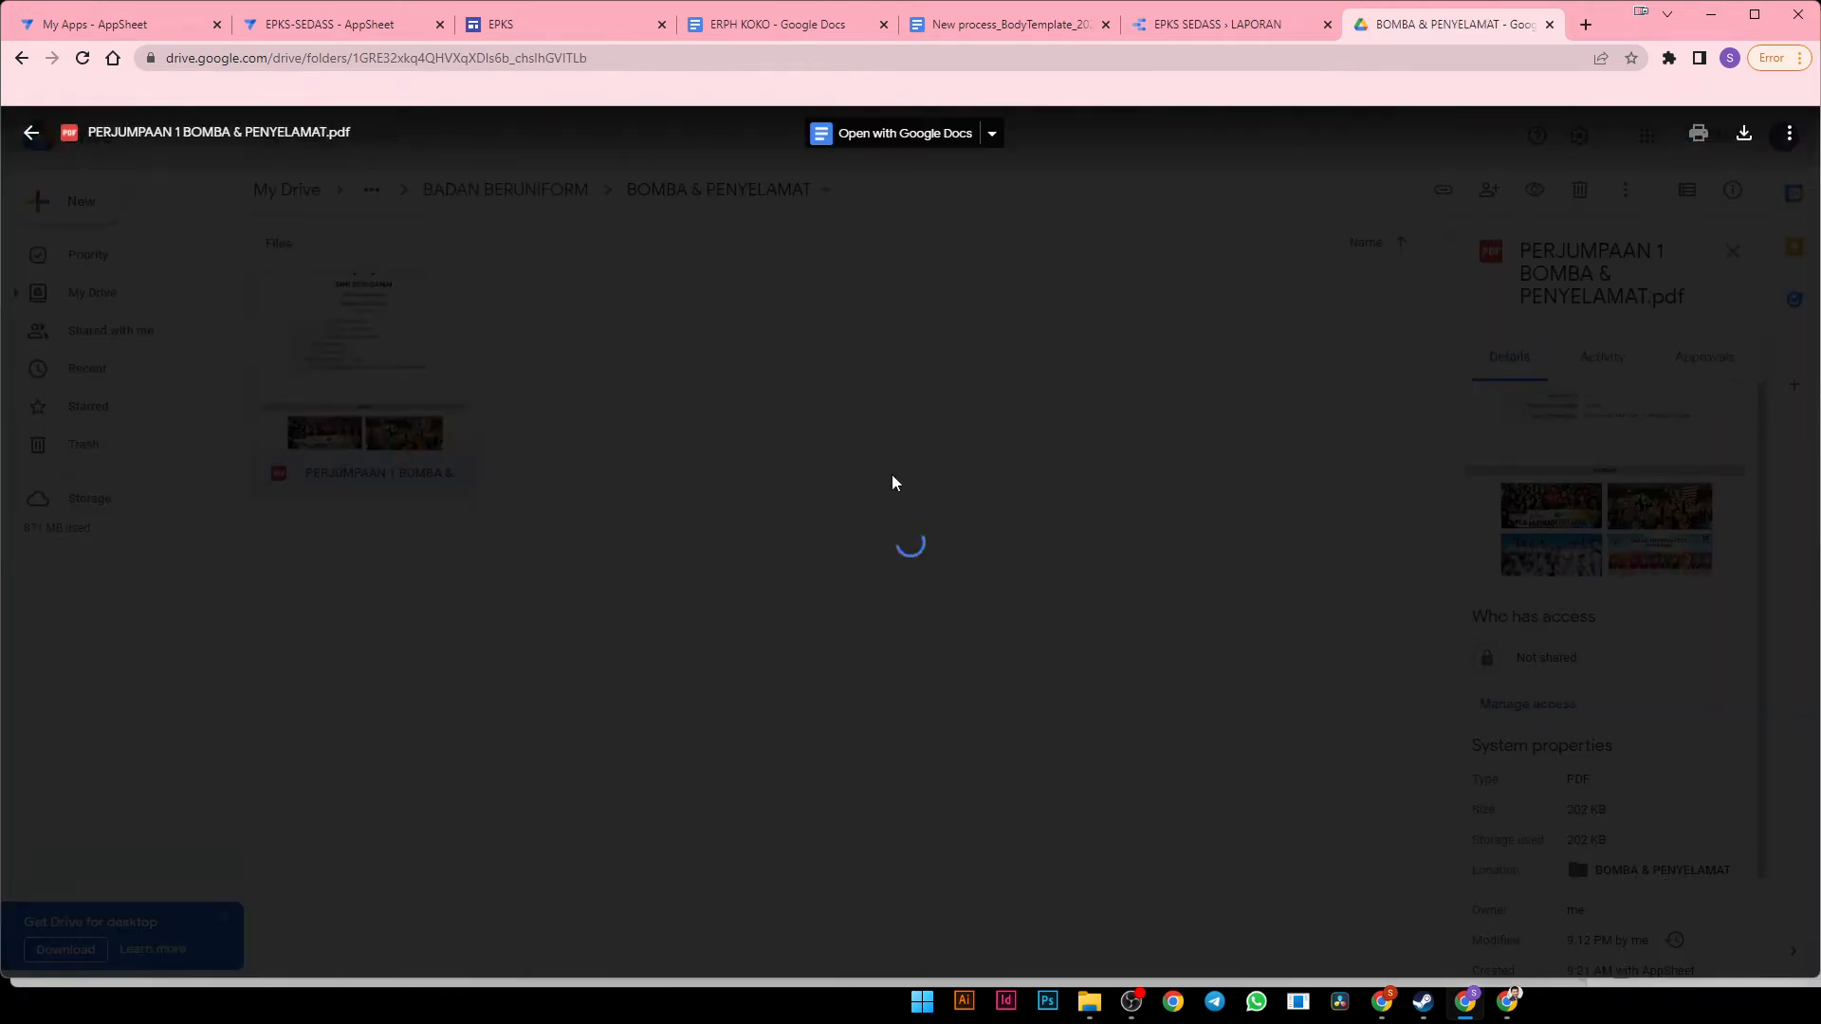
scroll(874, 764, "down", 3)
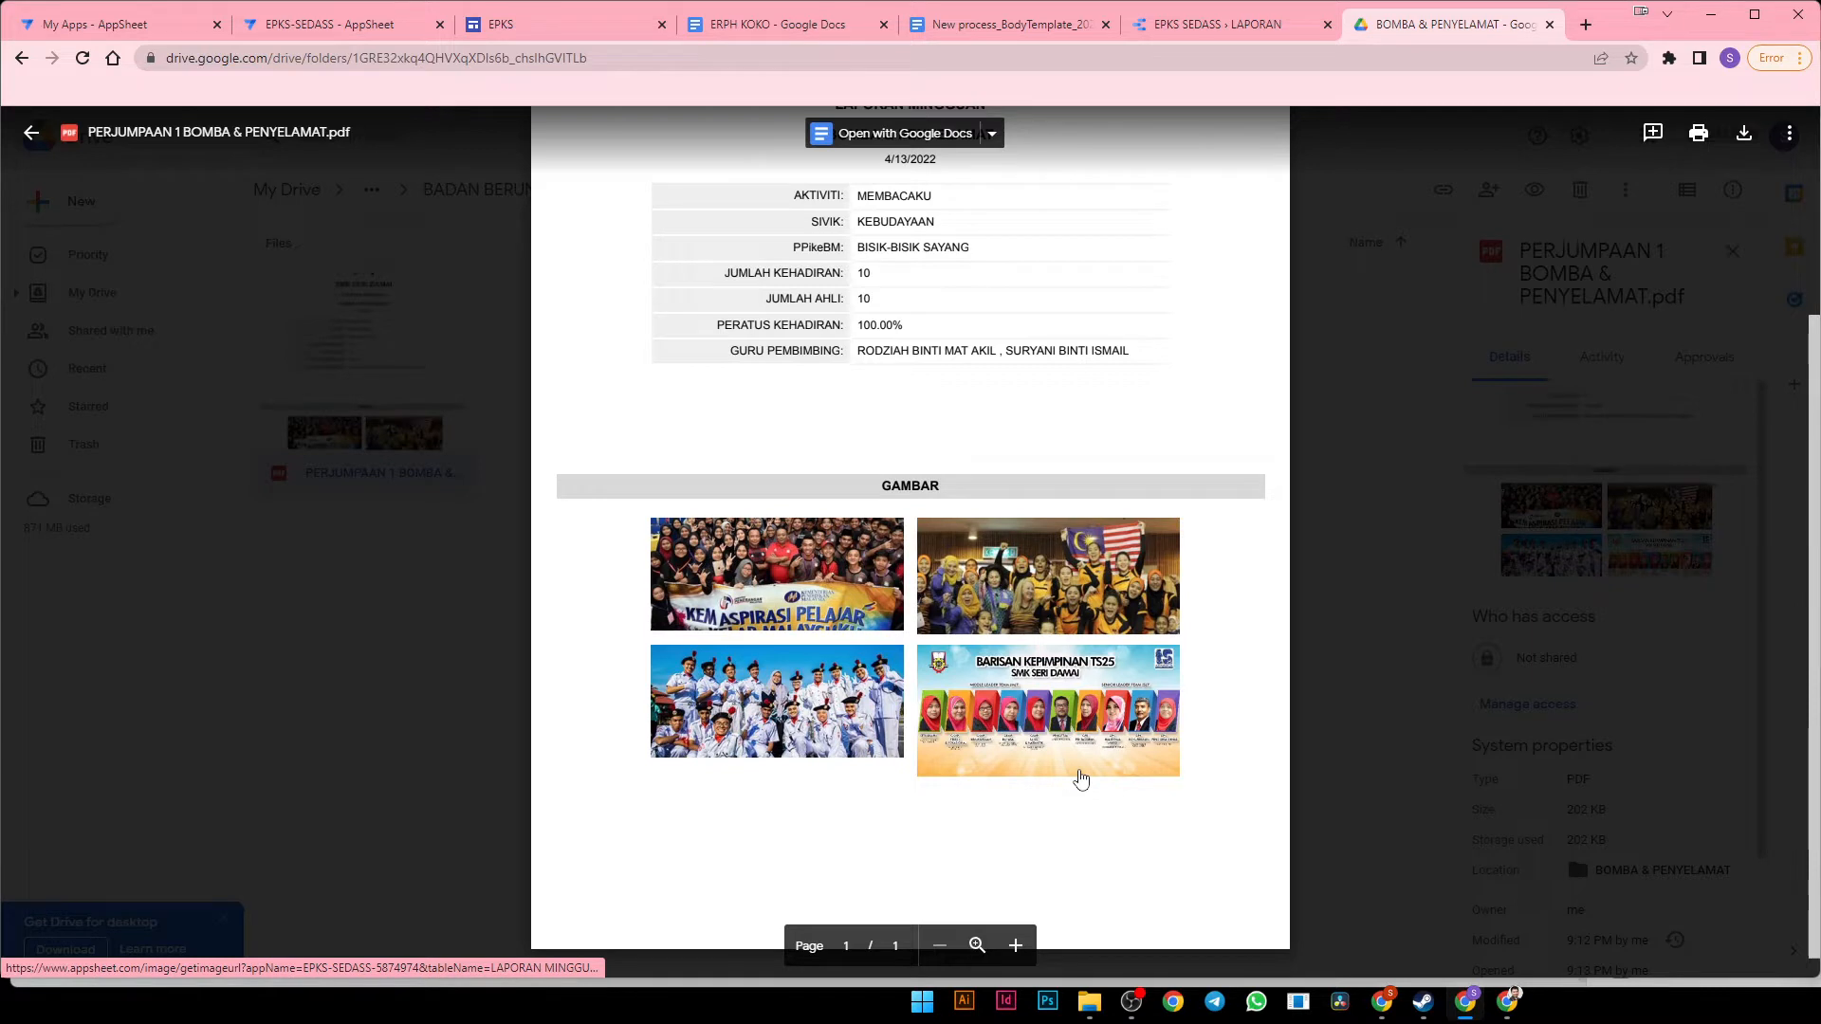
scroll(1082, 780, "up", 1)
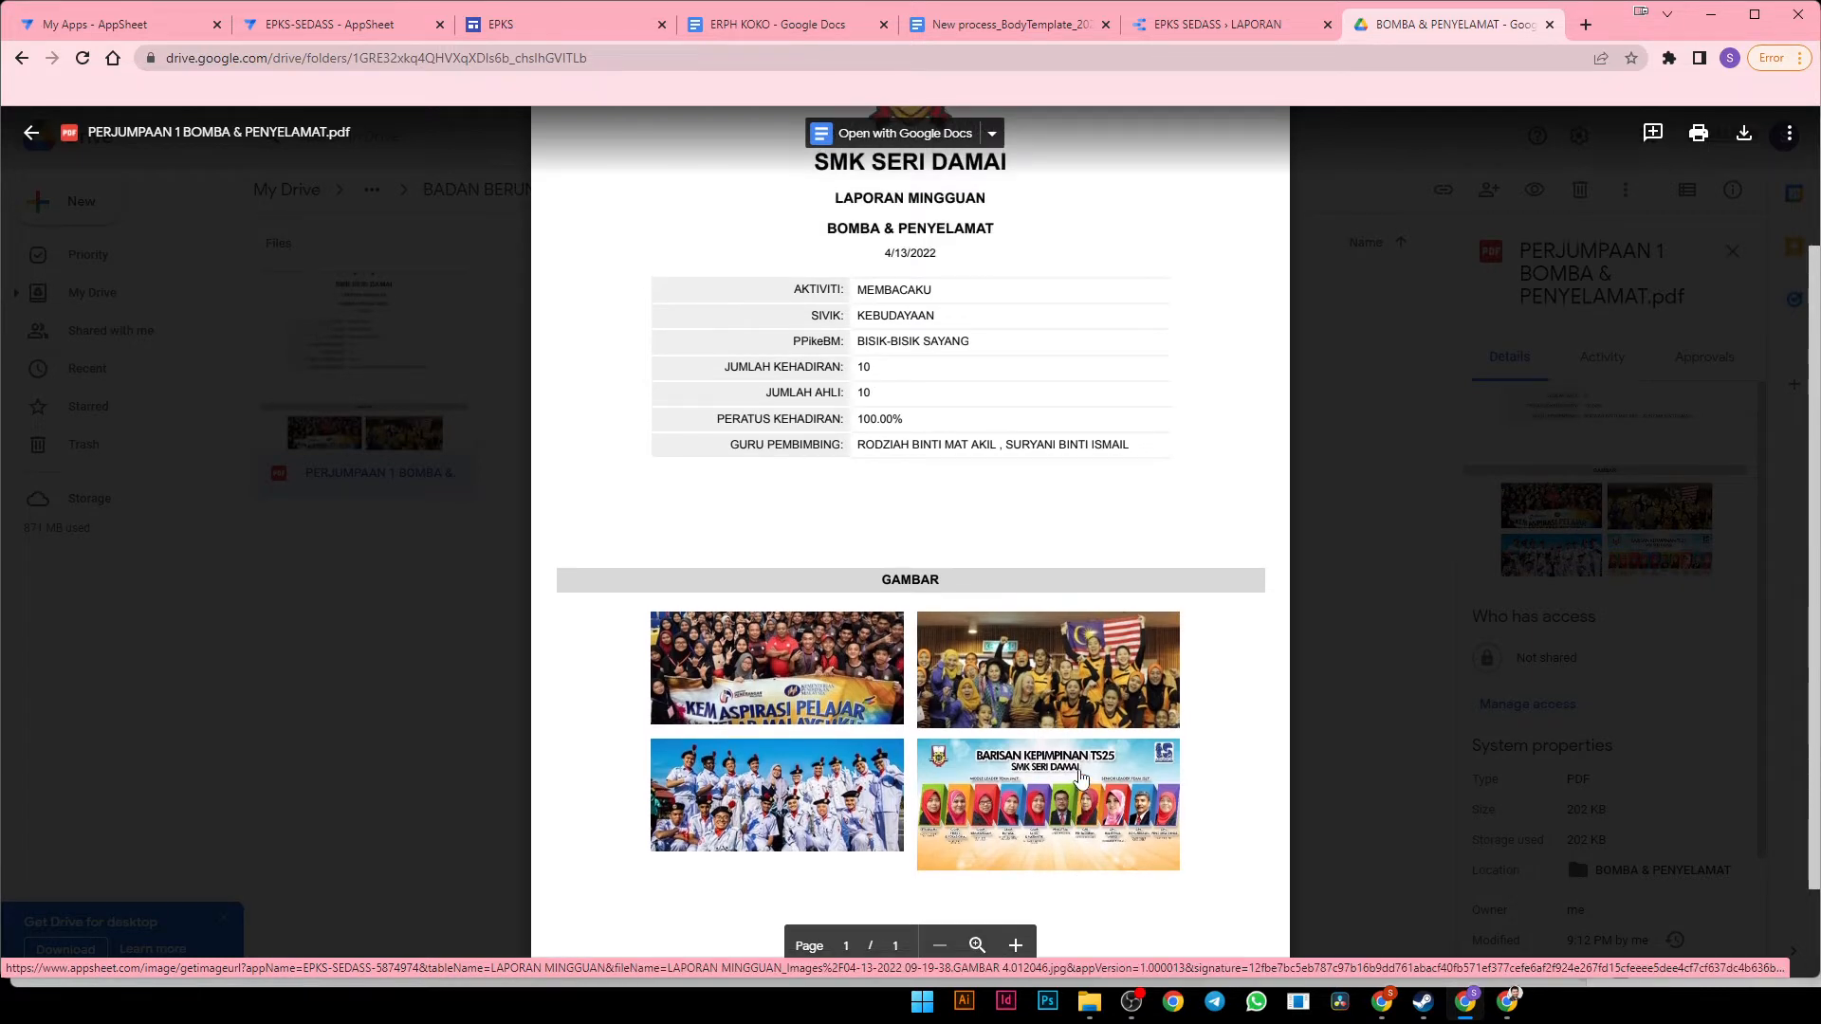
scroll(1081, 778, "up", 2)
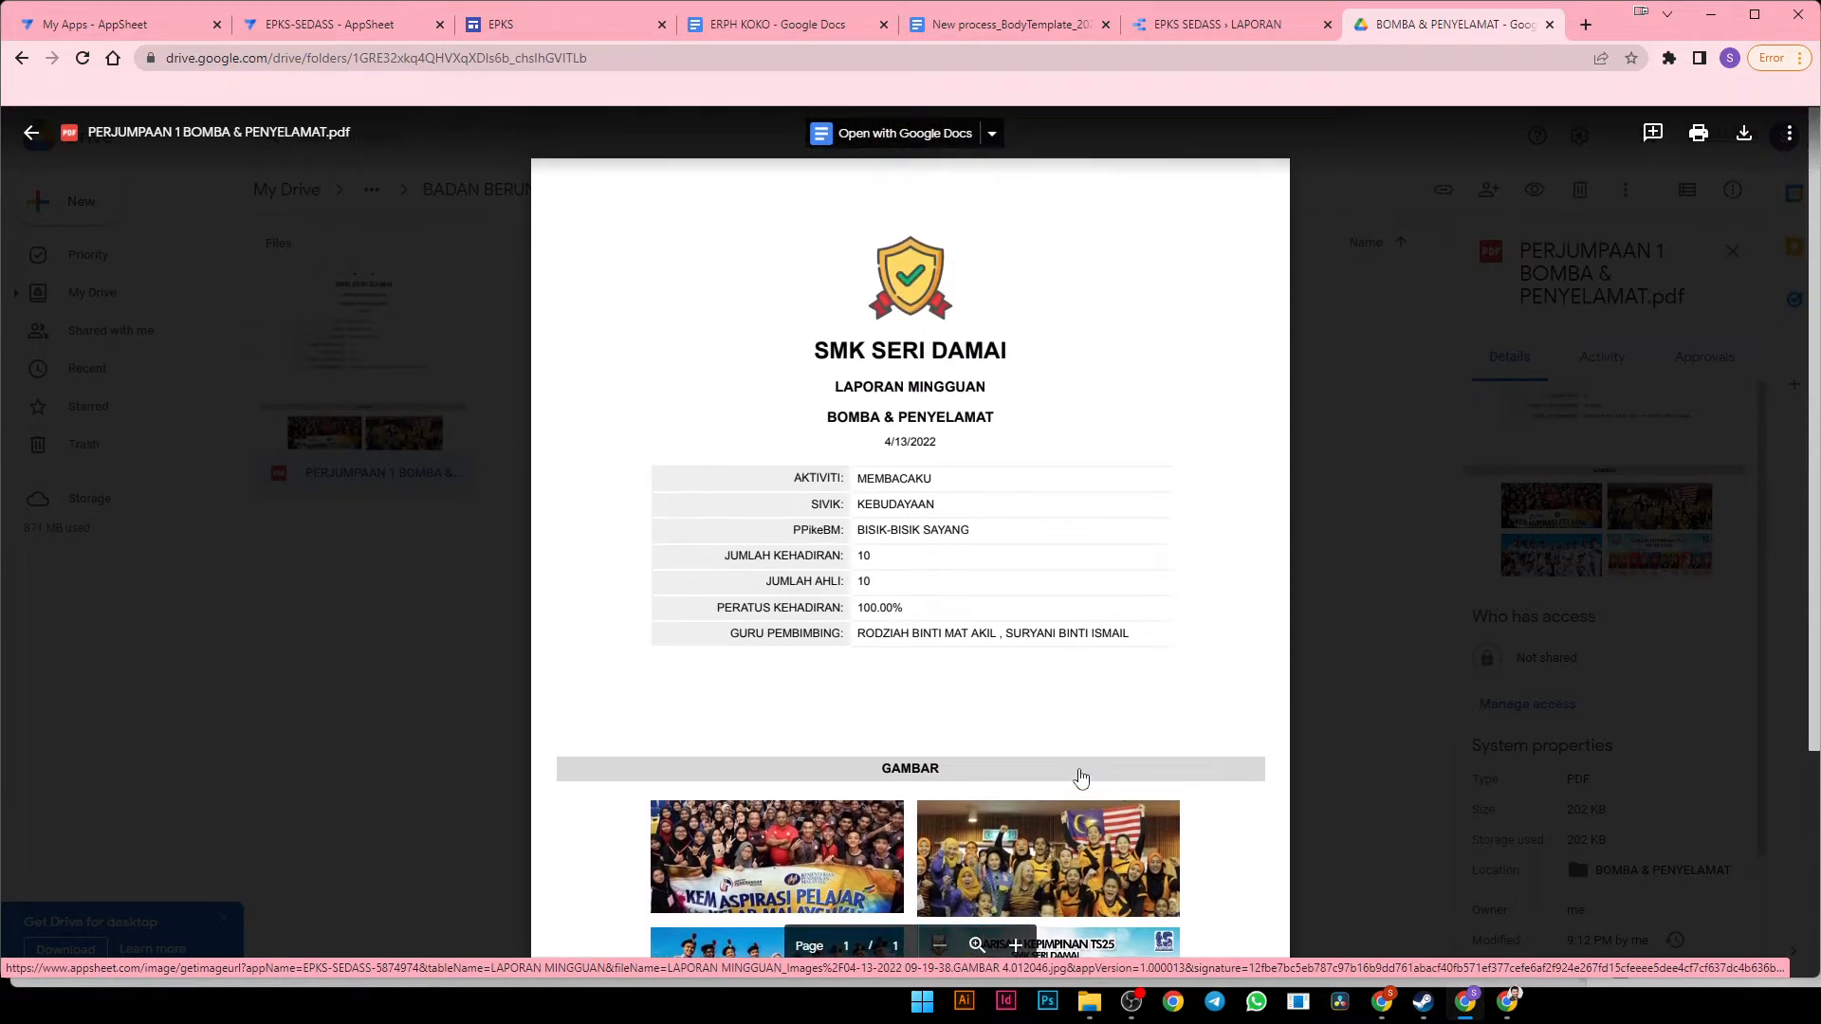
left_click(1412, 608)
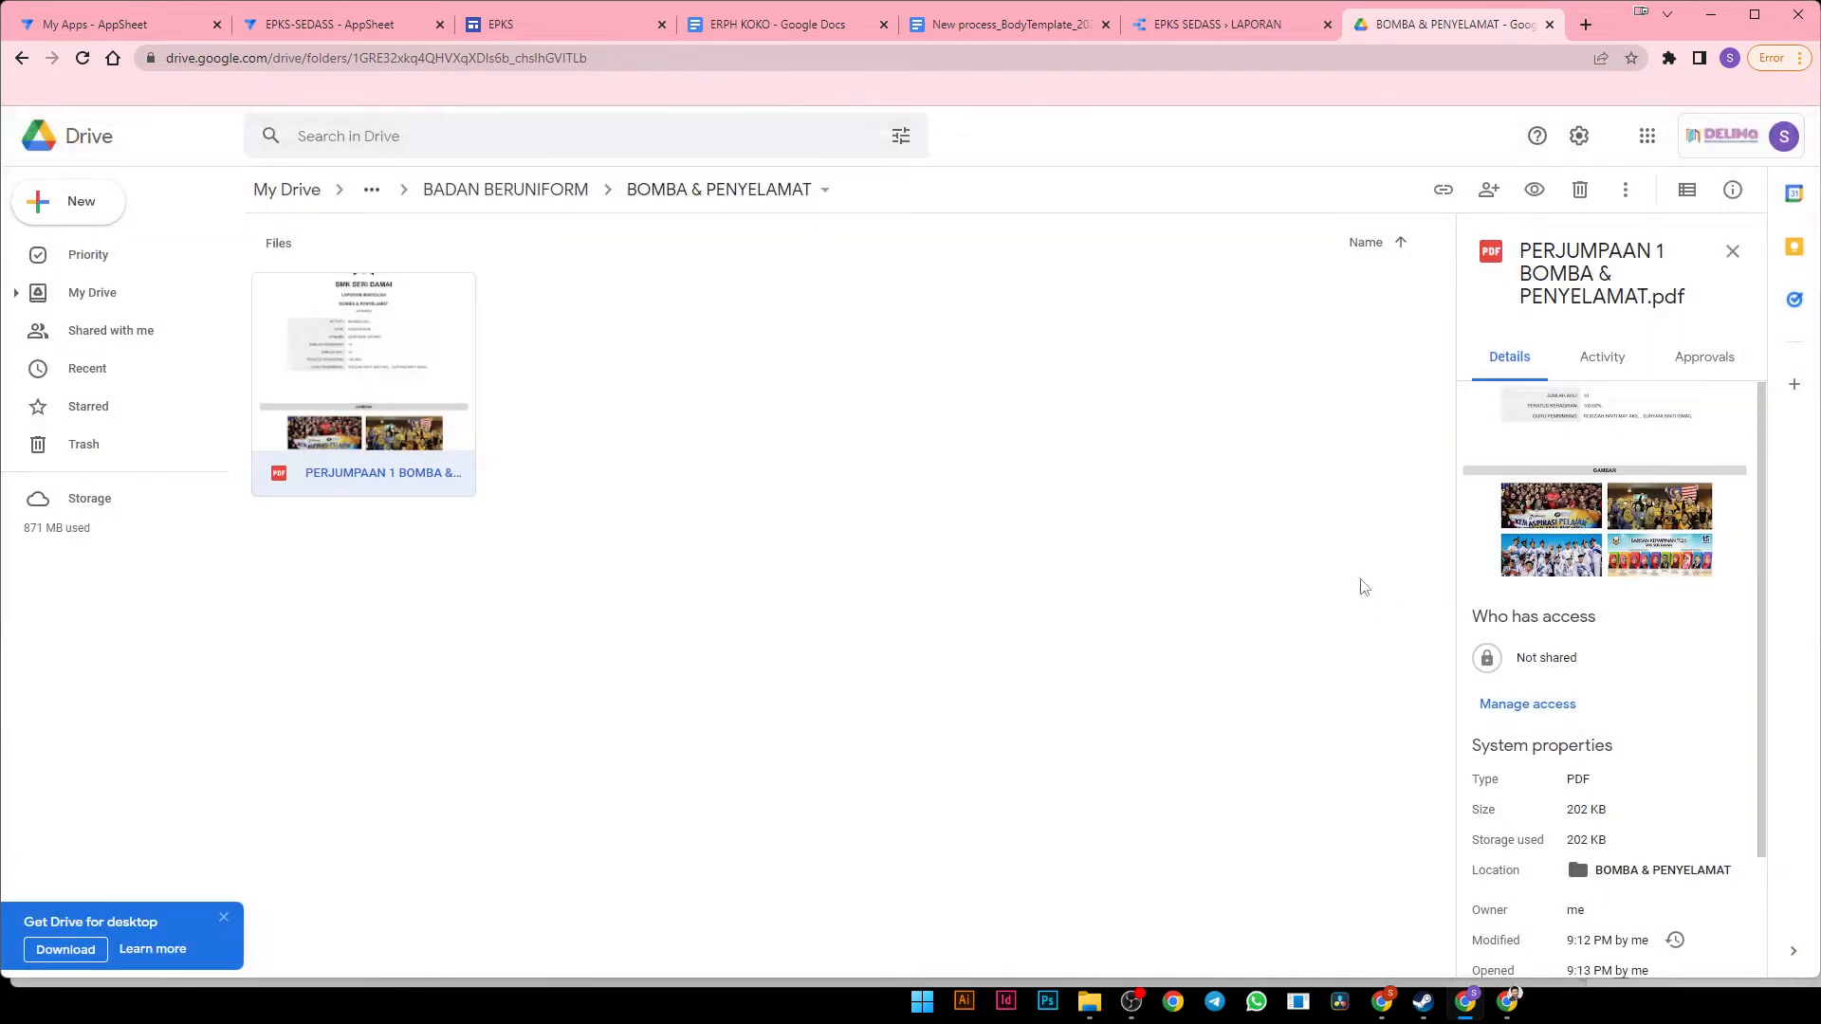
left_click(21, 57)
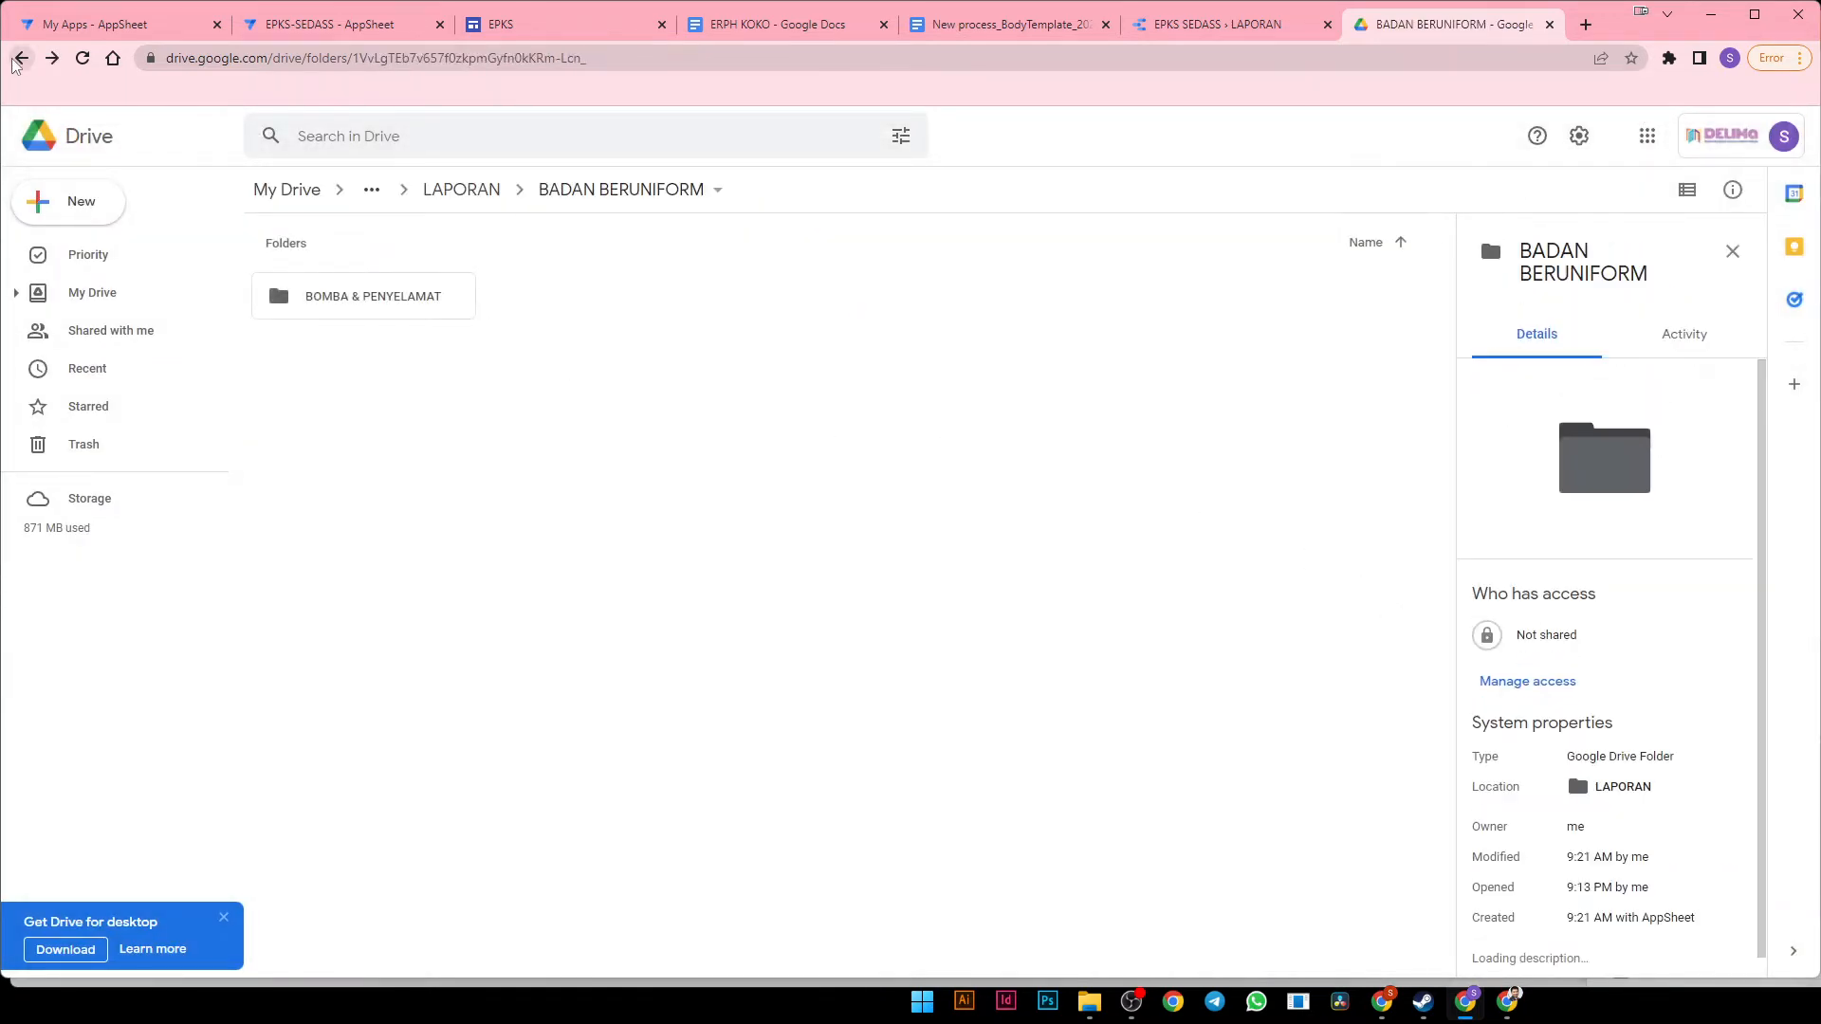
left_click(21, 58)
left_click(17, 62)
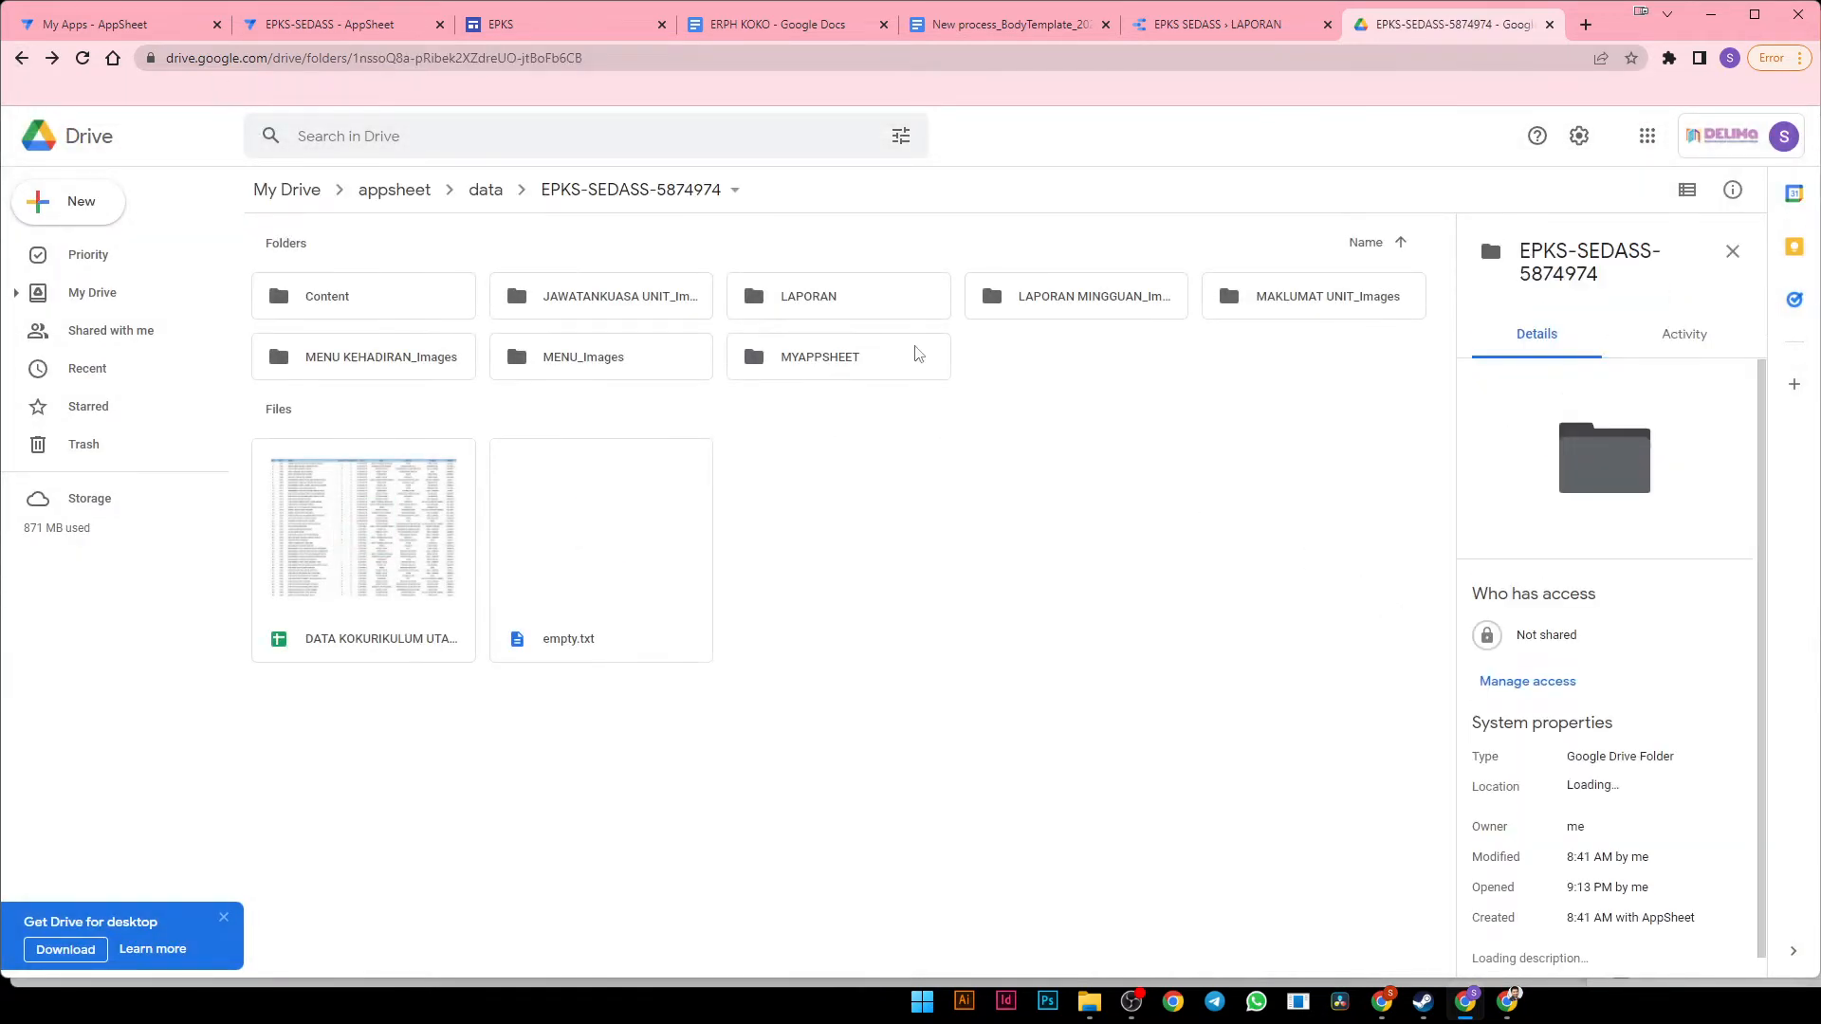
Switch to the AppSheet editor and open the BOMBA & PENYELAMAT attendance list under KEHADIRAN MINGGUAN's KEHADIRAN BADAN BERUNIFORM in the preview
left_click(388, 26)
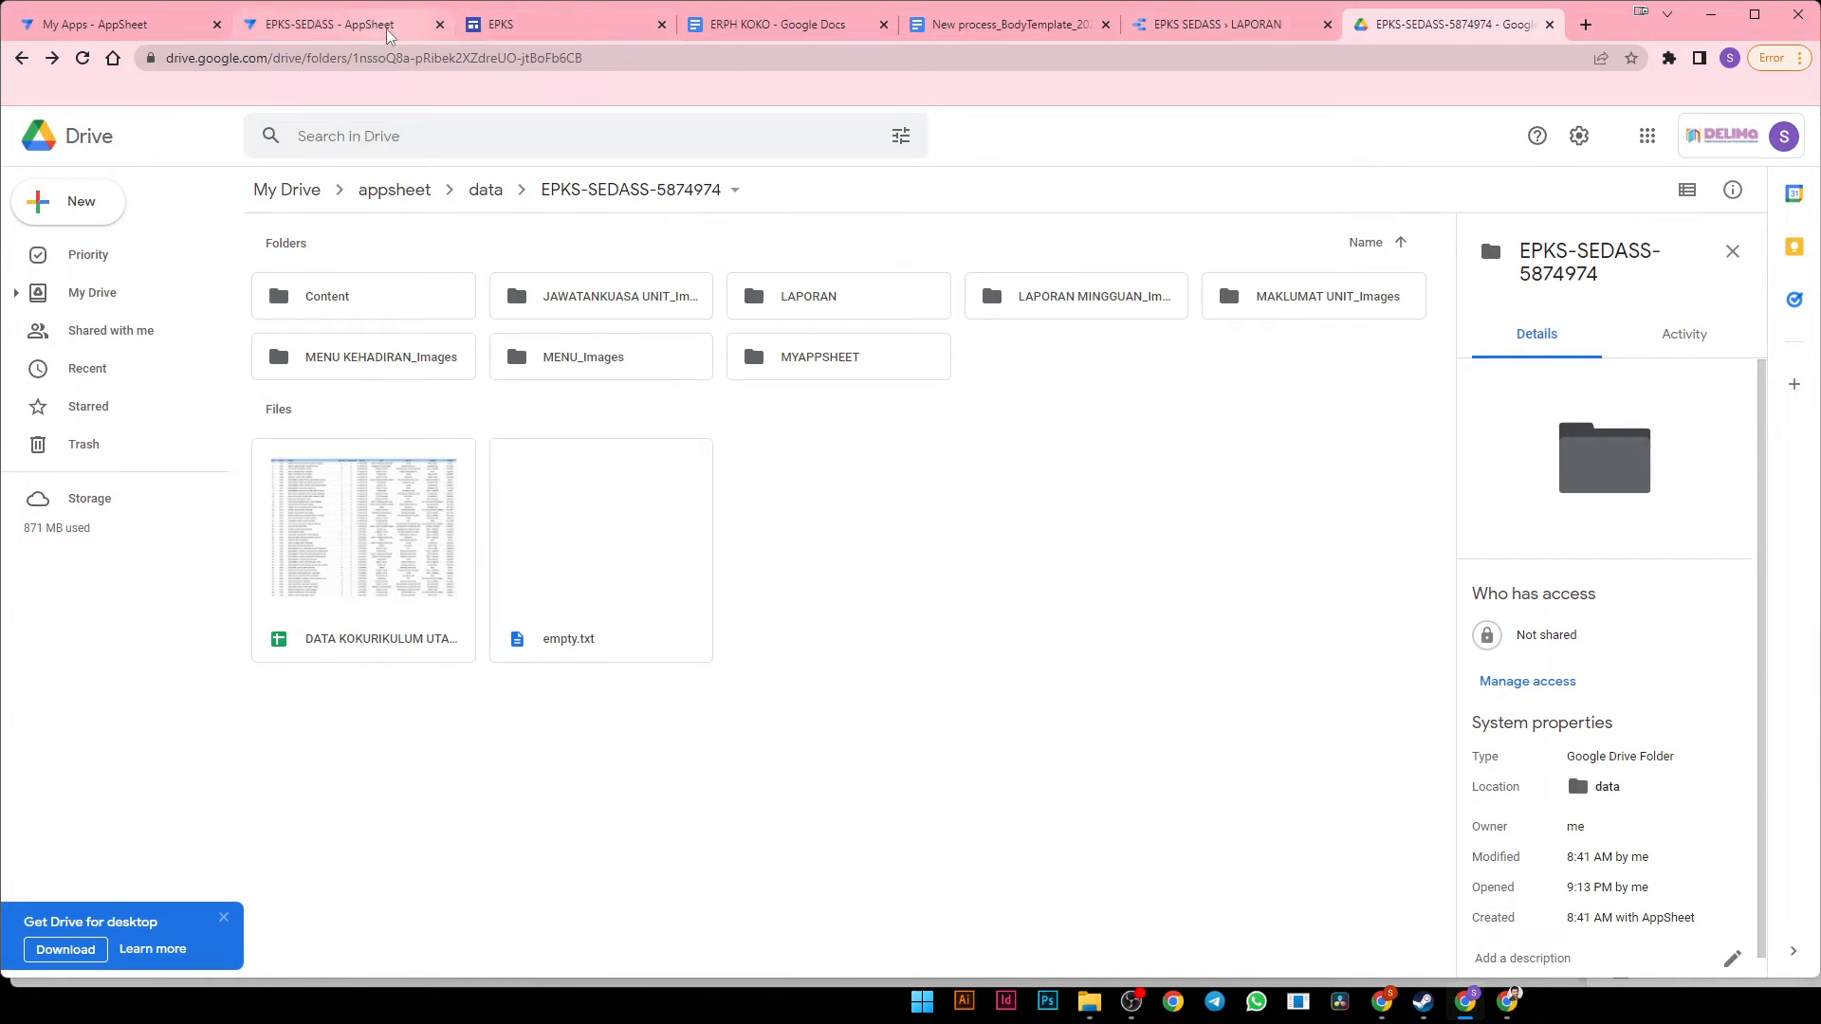
left_click(1631, 818)
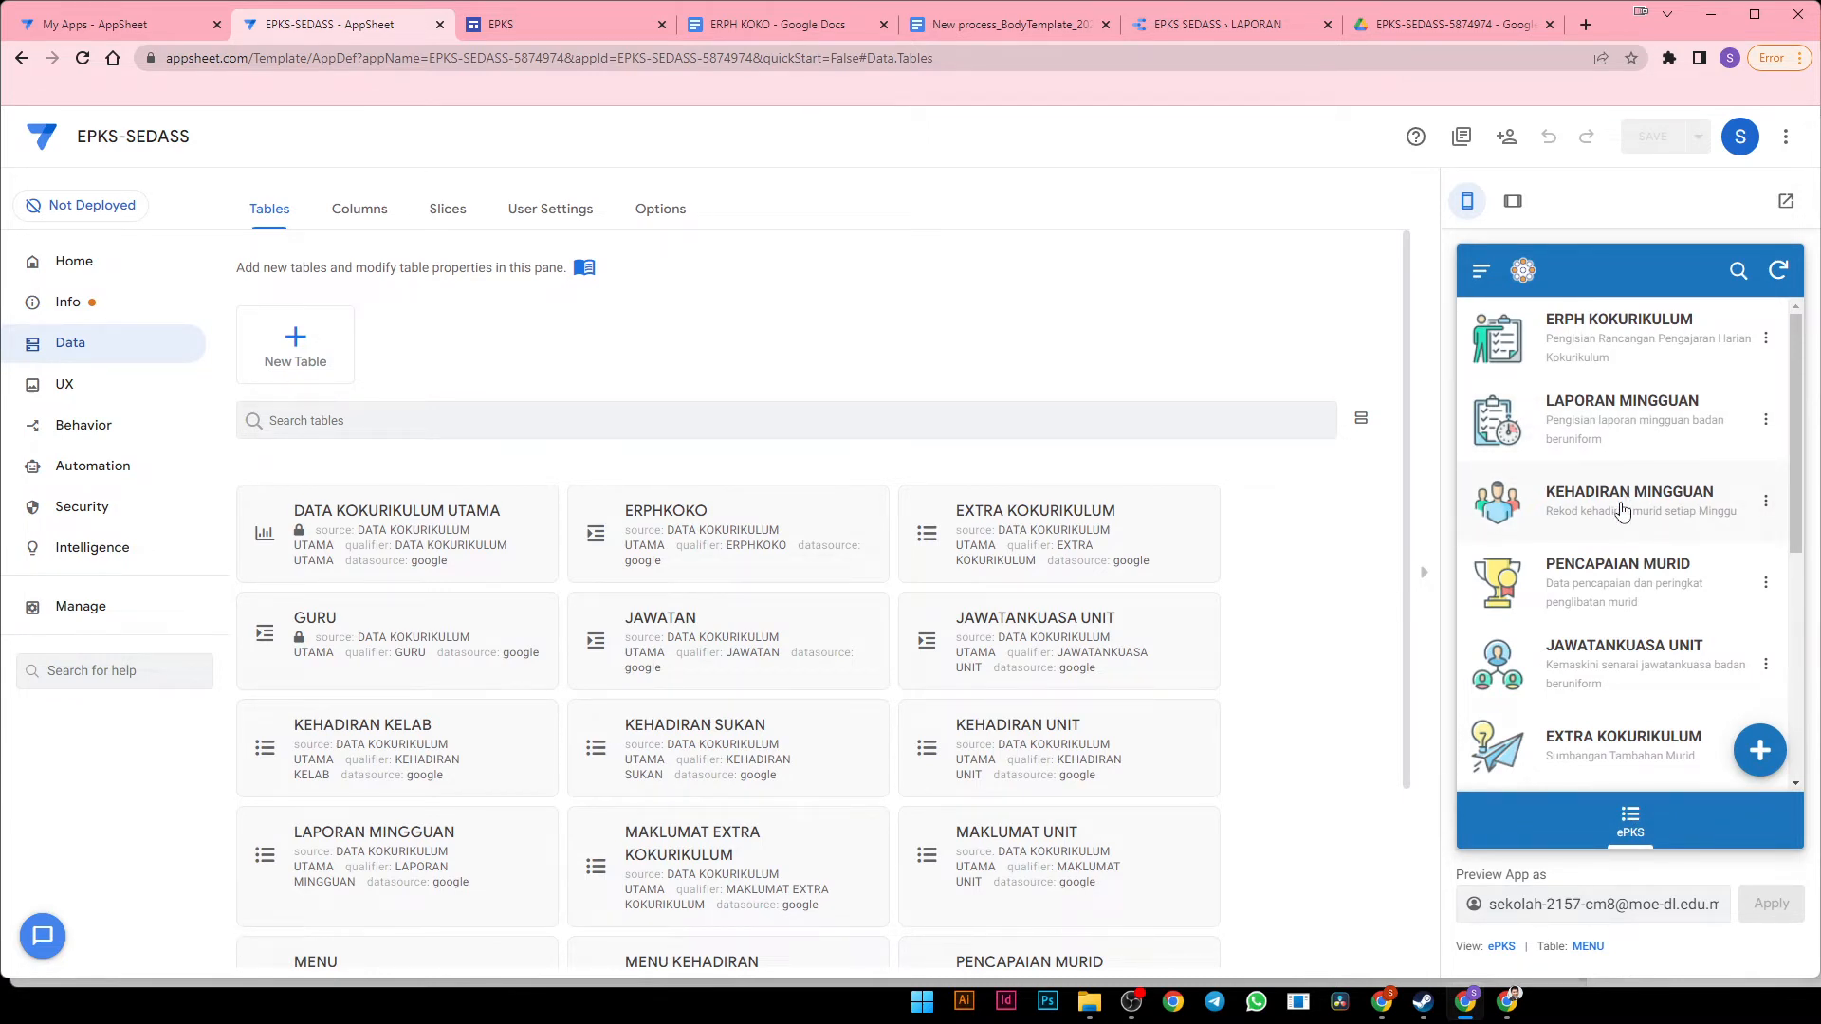
left_click(1622, 512)
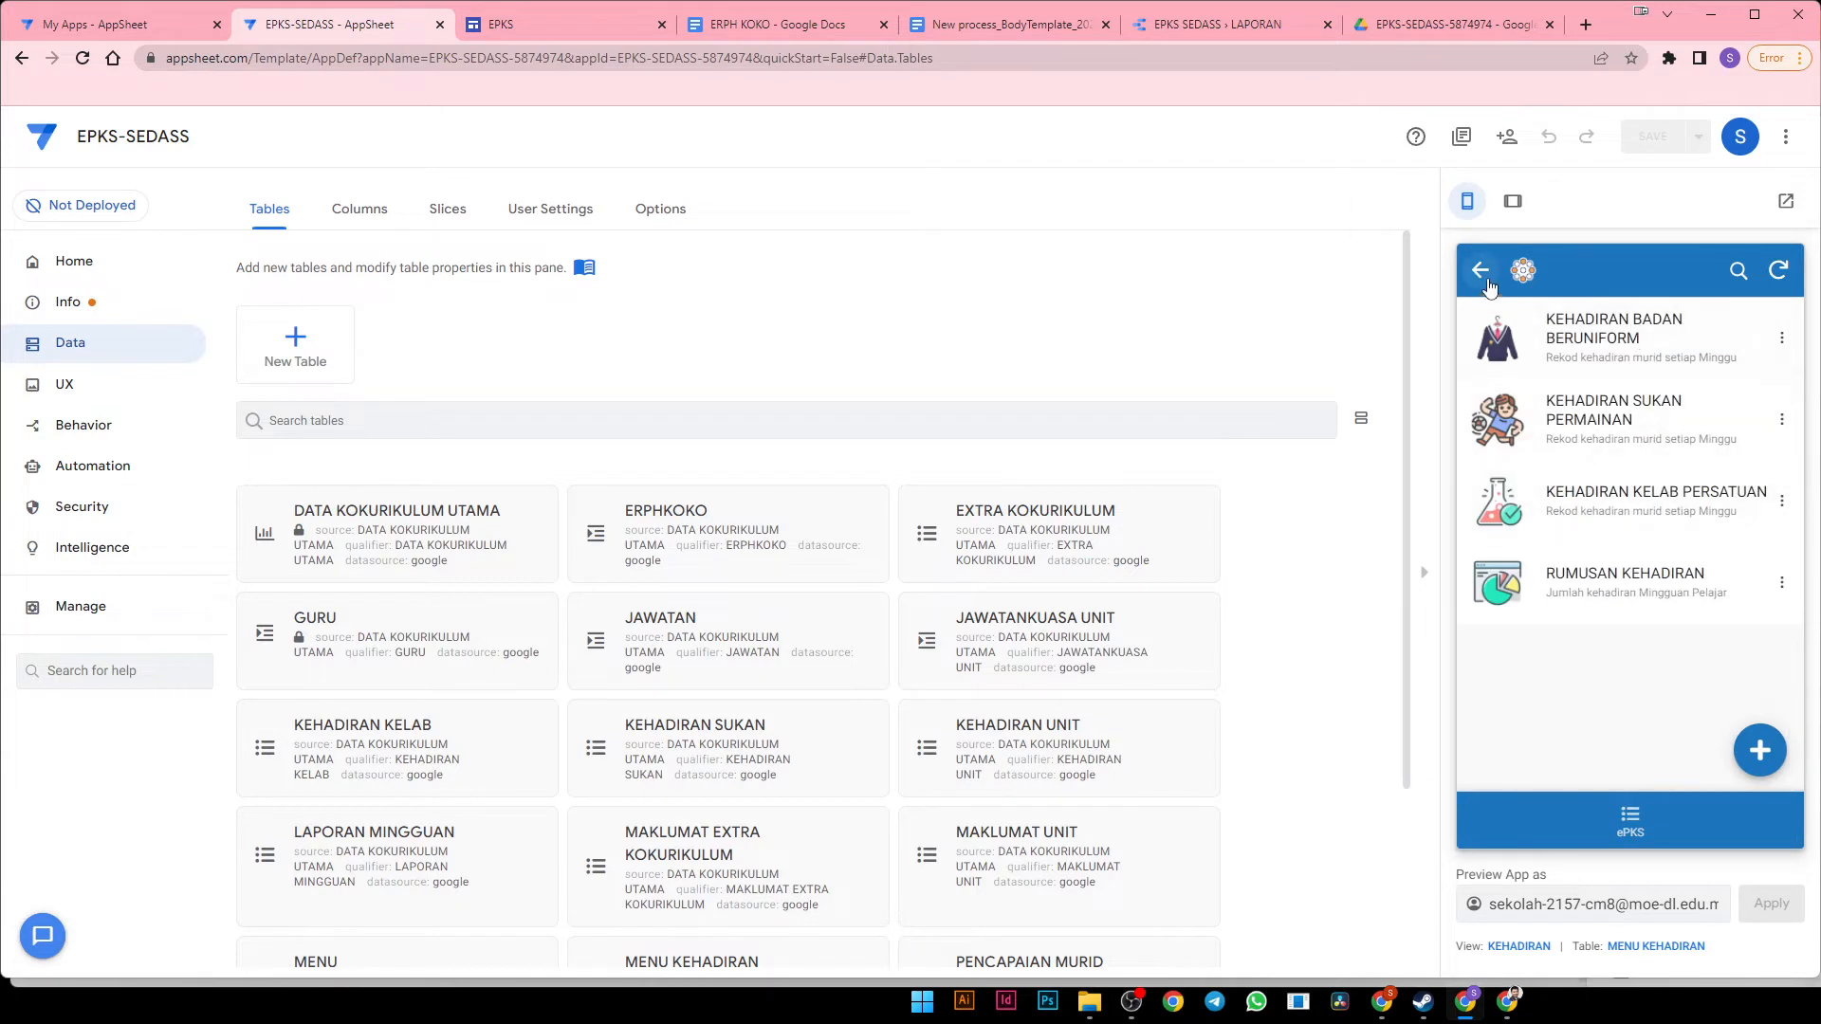
left_click(1616, 351)
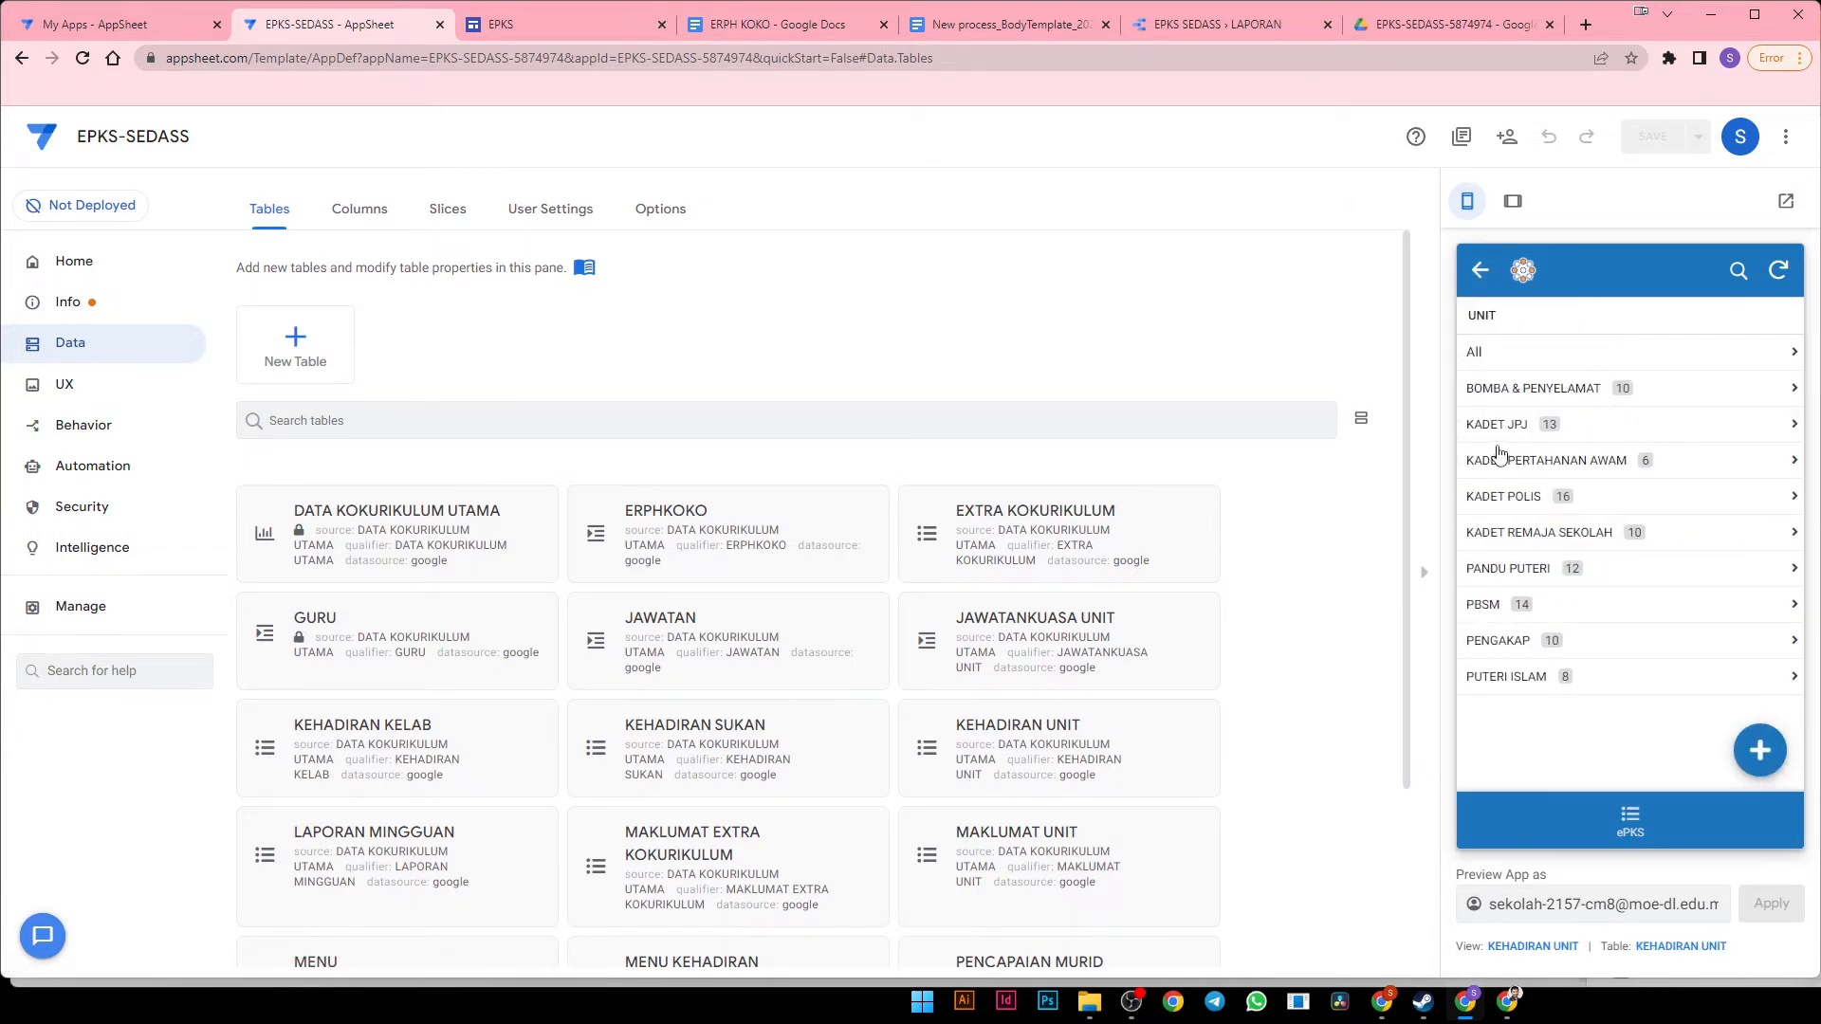
left_click(1612, 403)
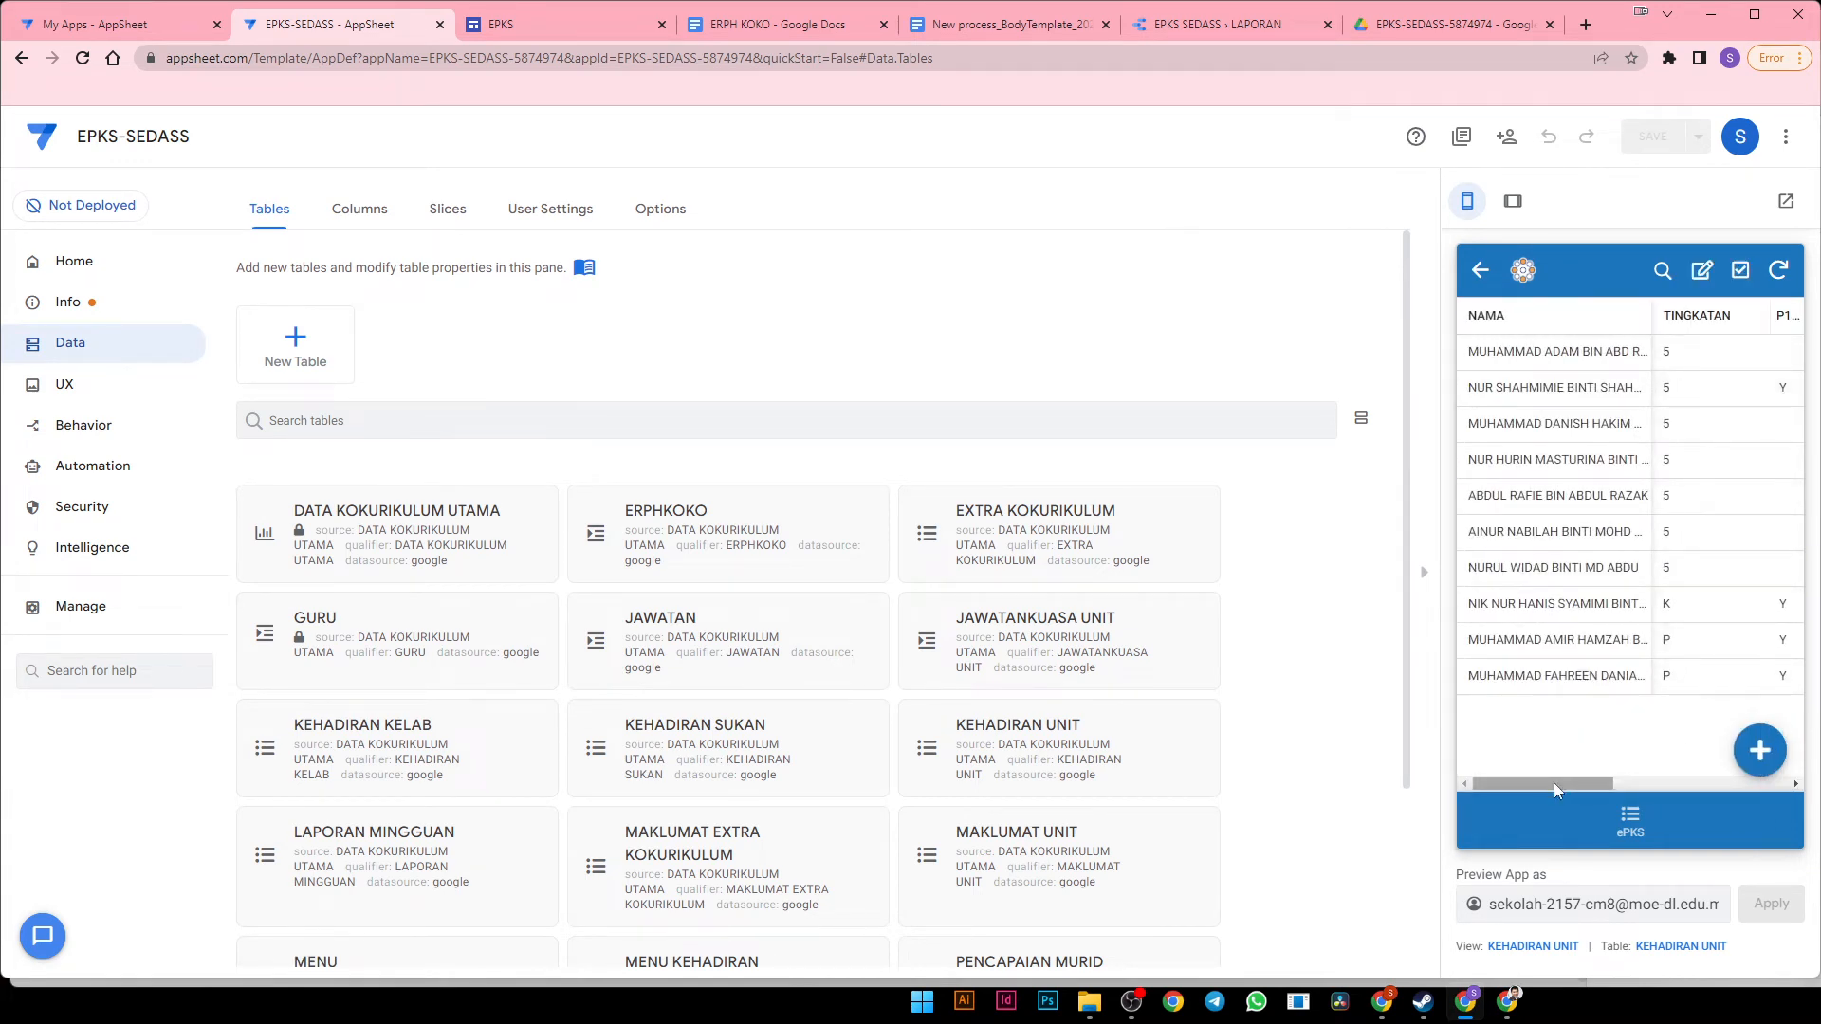
Open the BOMBA & PENYELAMAT attendance list for quick editing and tick P2 for the first four pupils
left_click_drag(1554, 783, 1598, 788)
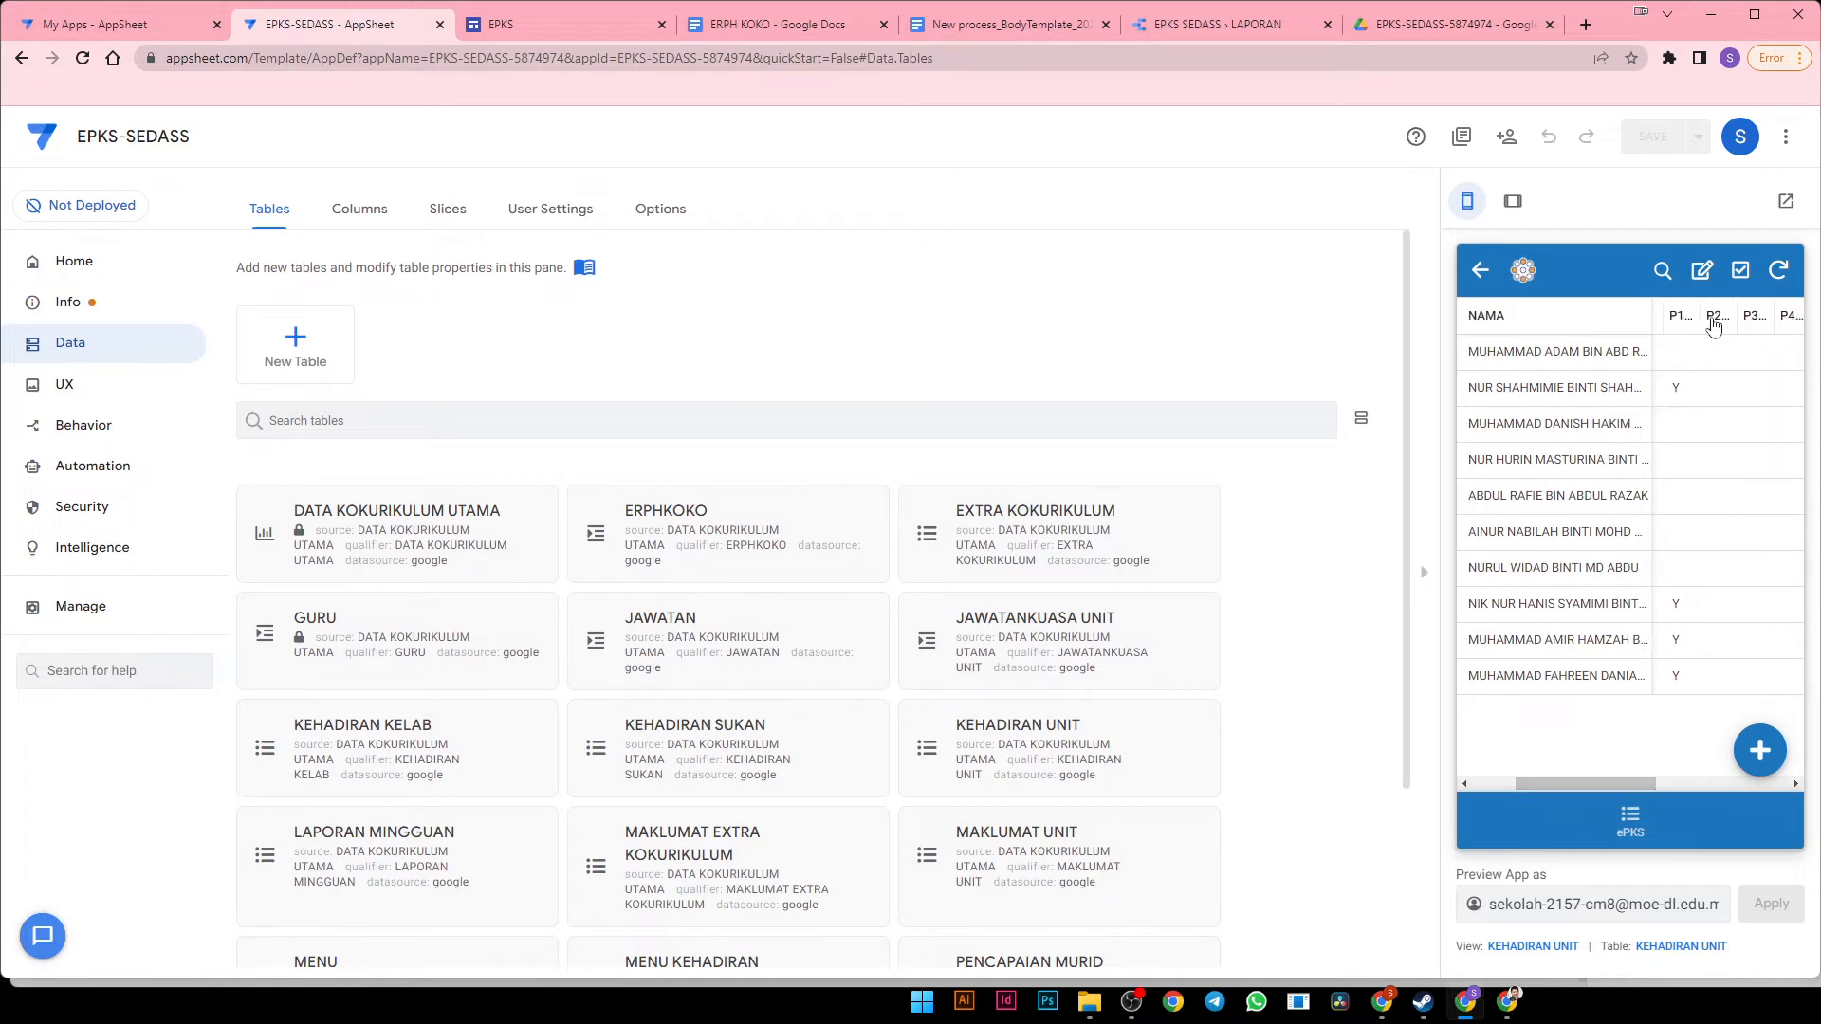
left_click_drag(1630, 790, 1628, 789)
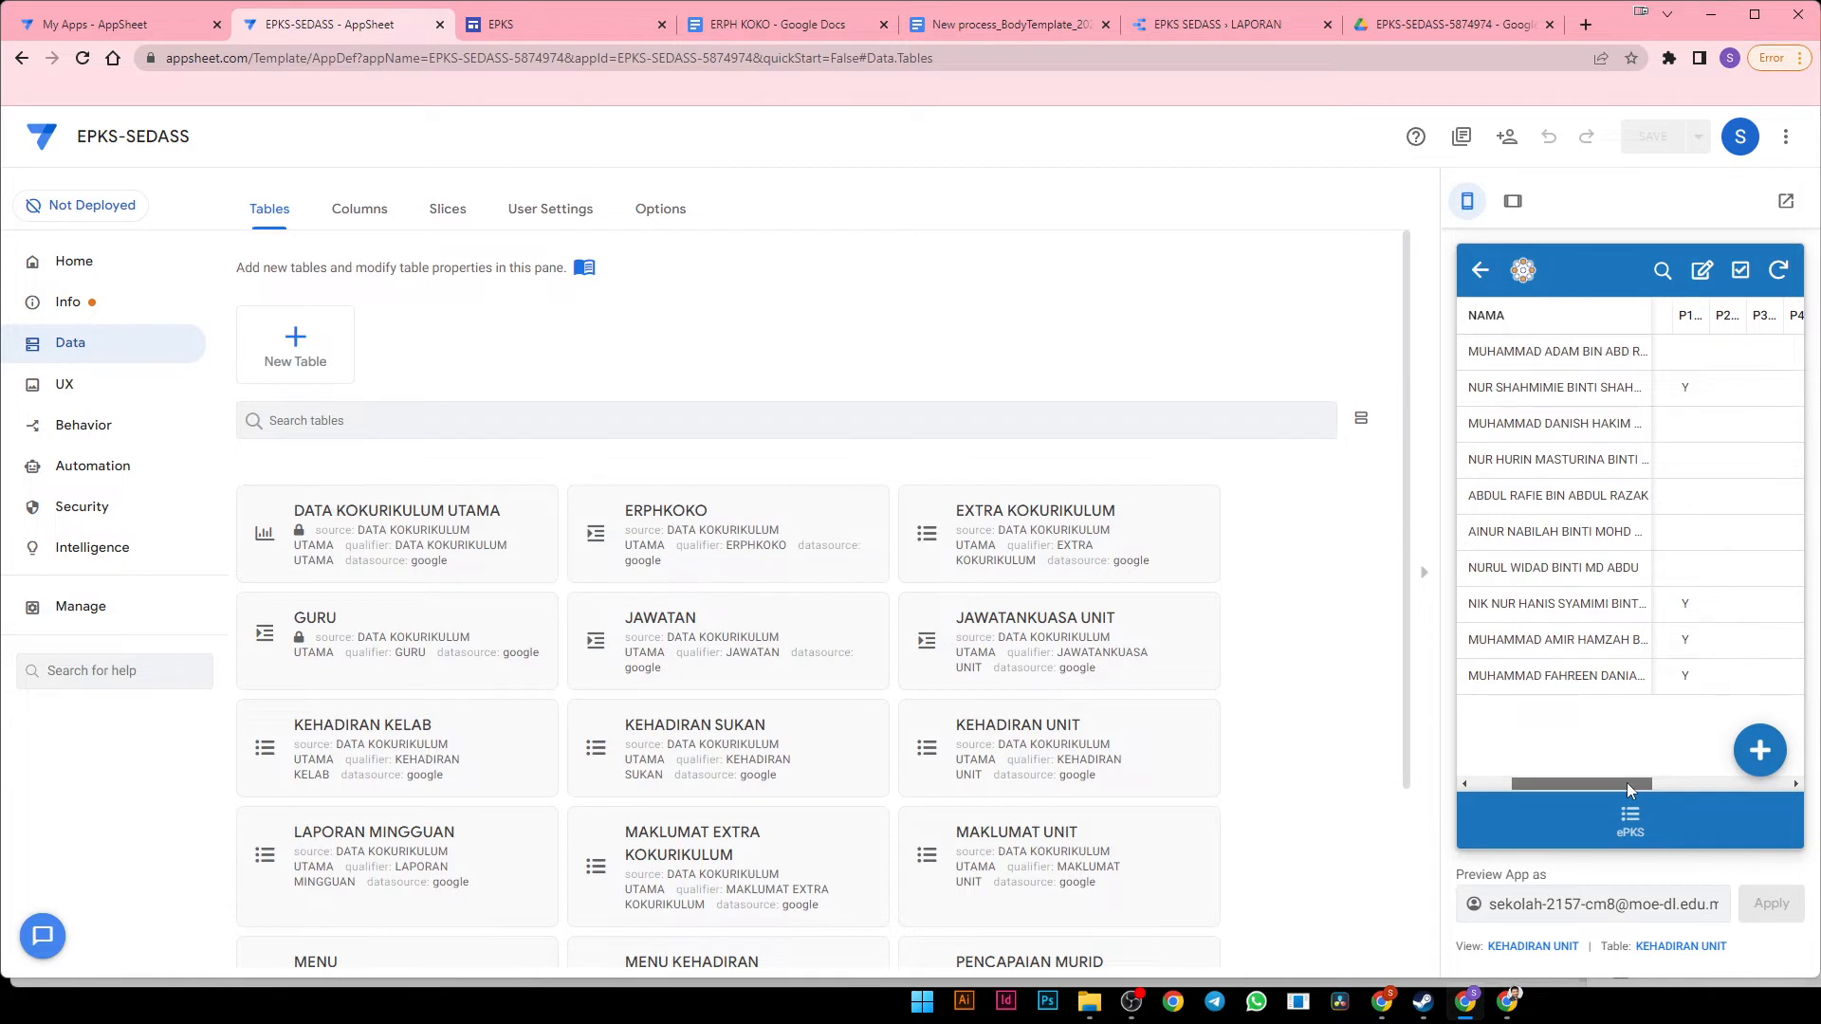
left_click(1701, 273)
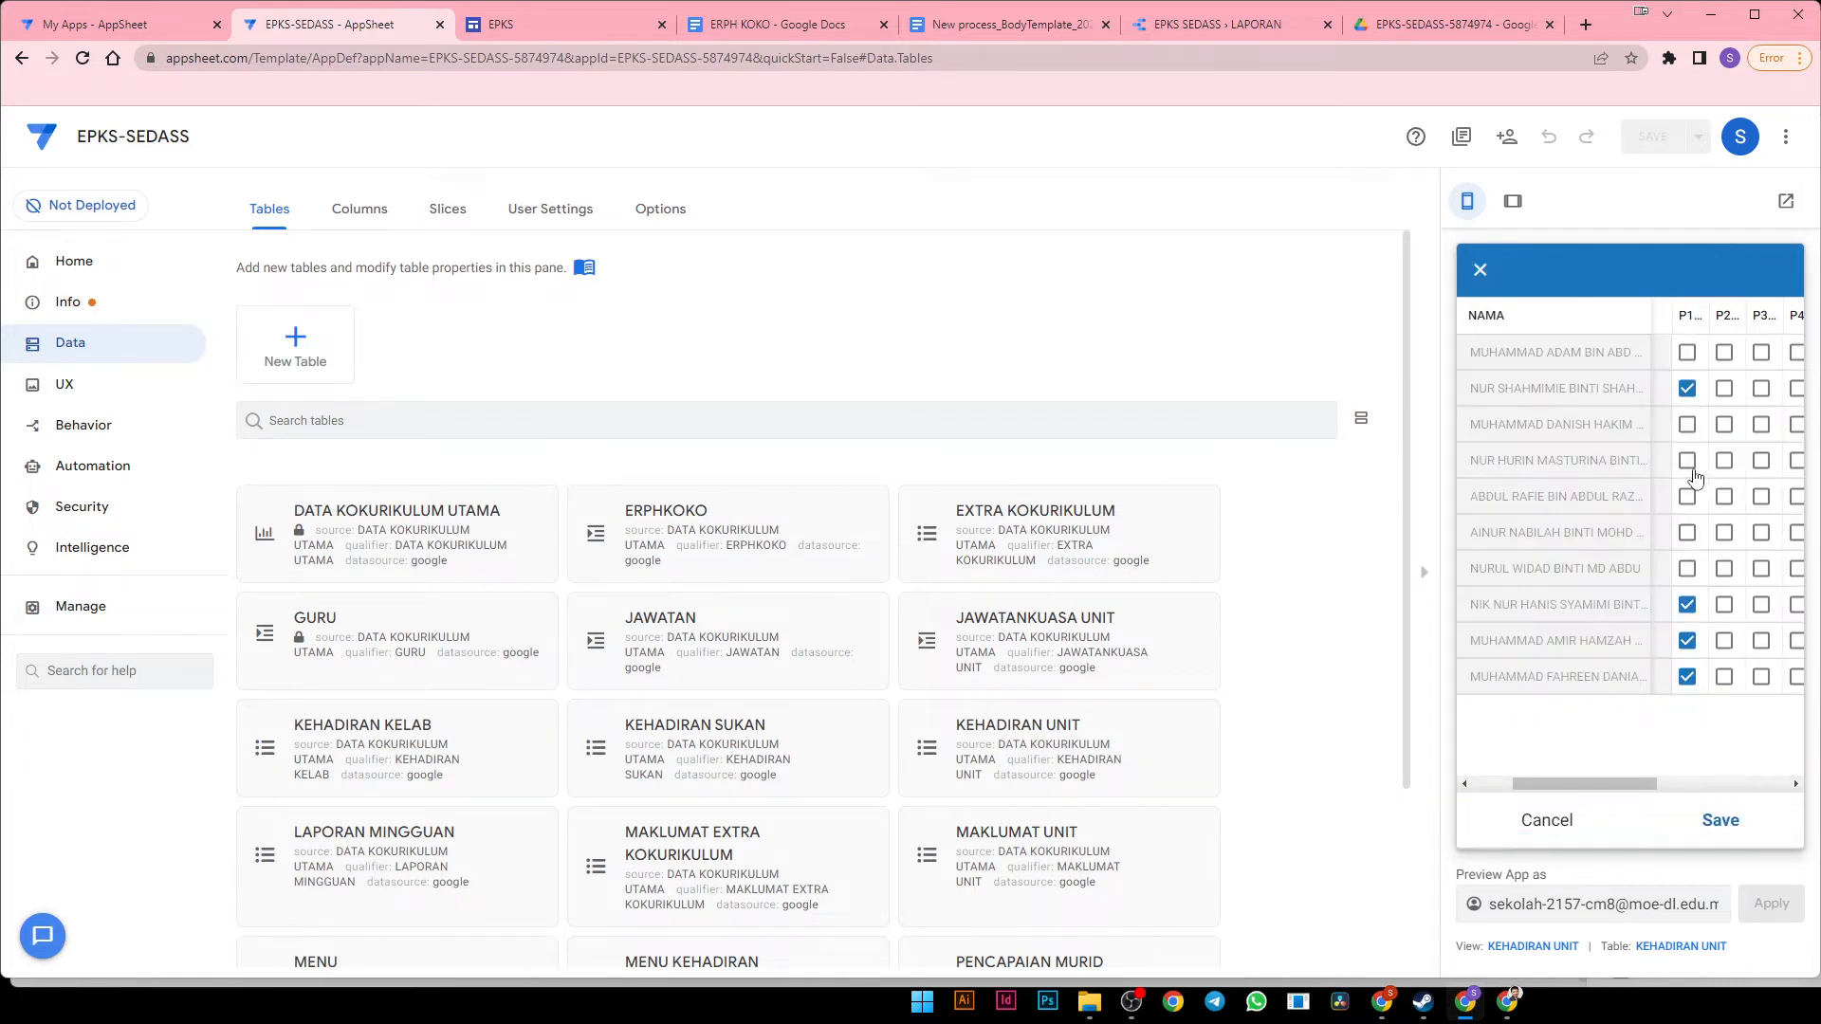
left_click(1723, 355)
left_click(1727, 389)
left_click(1727, 424)
left_click(1726, 462)
Clear the P2 ticks of the first four pupils, mark P1 attendance for the first five pupils and save
left_click(1724, 353)
left_click(1725, 389)
left_click(1725, 425)
left_click(1725, 461)
left_click(1687, 460)
left_click(1688, 496)
left_click(1720, 821)
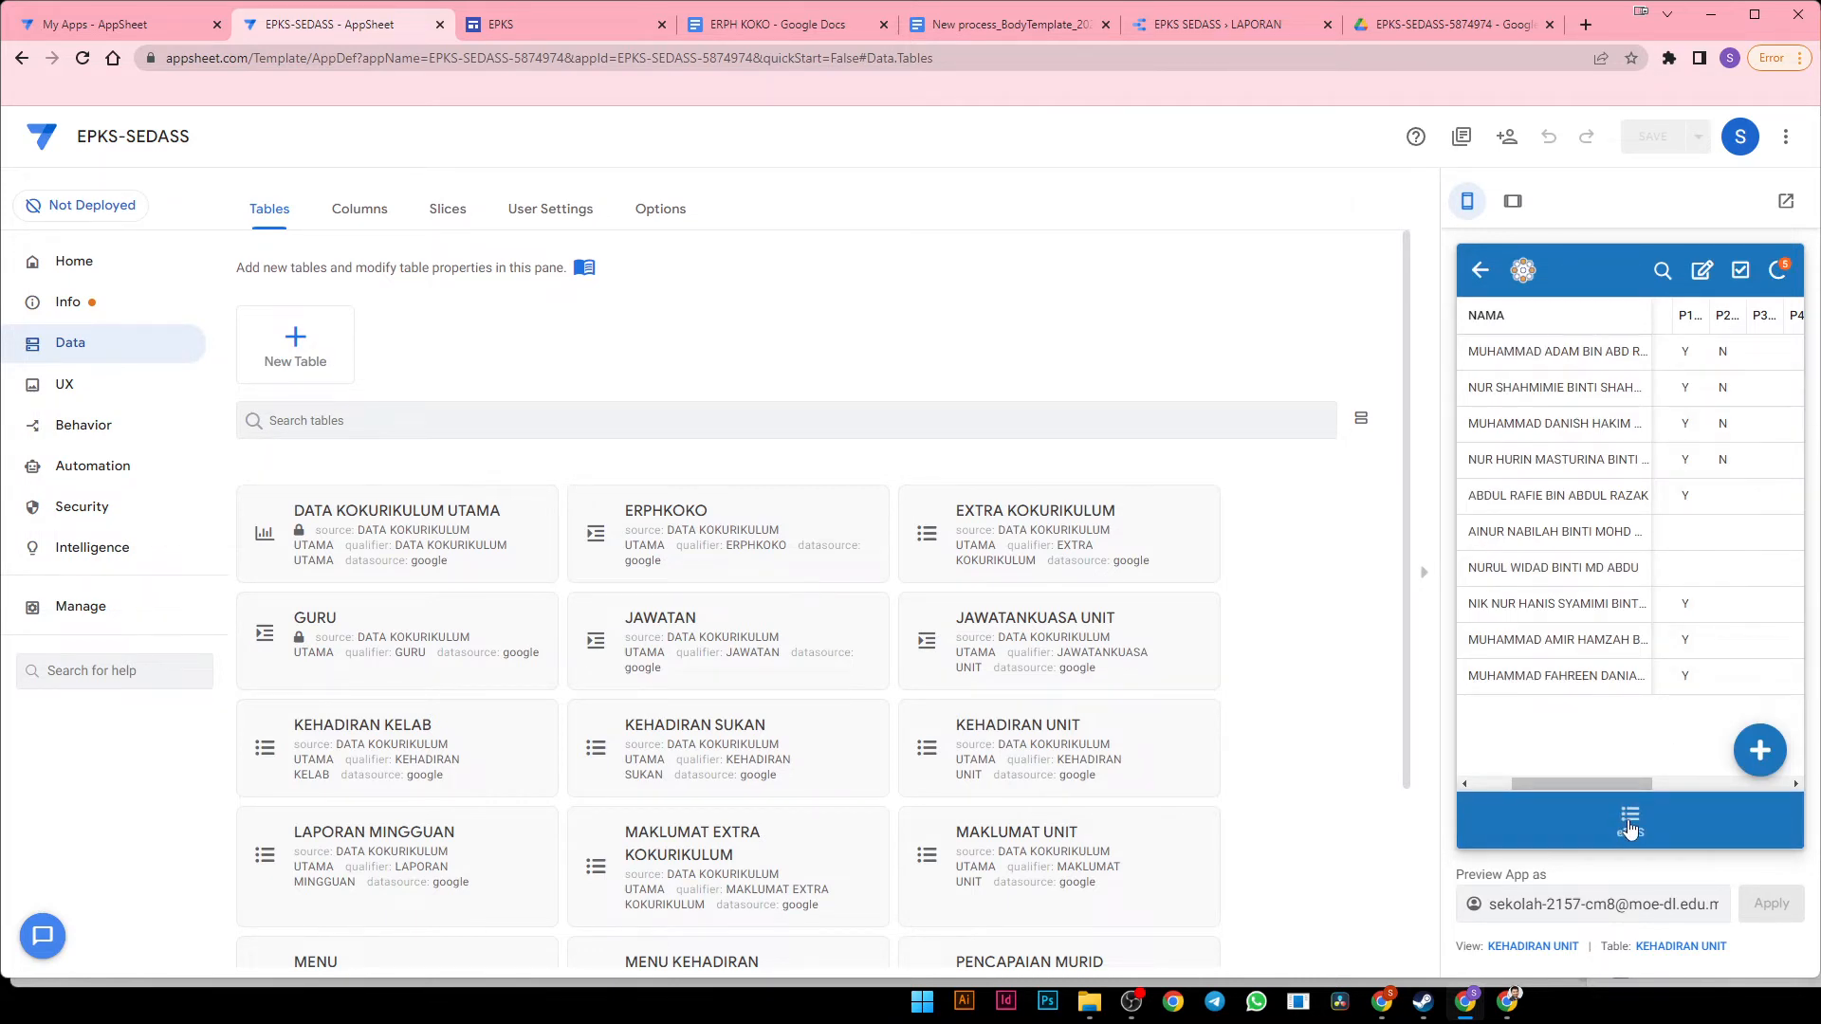
Examine the P1 and P2 totals for BOMBA & PENYELAMAT under RUMUSAN KEHADIRAN's BADAN BERUNIFORM, and return to the attendance menu
left_click(1481, 273)
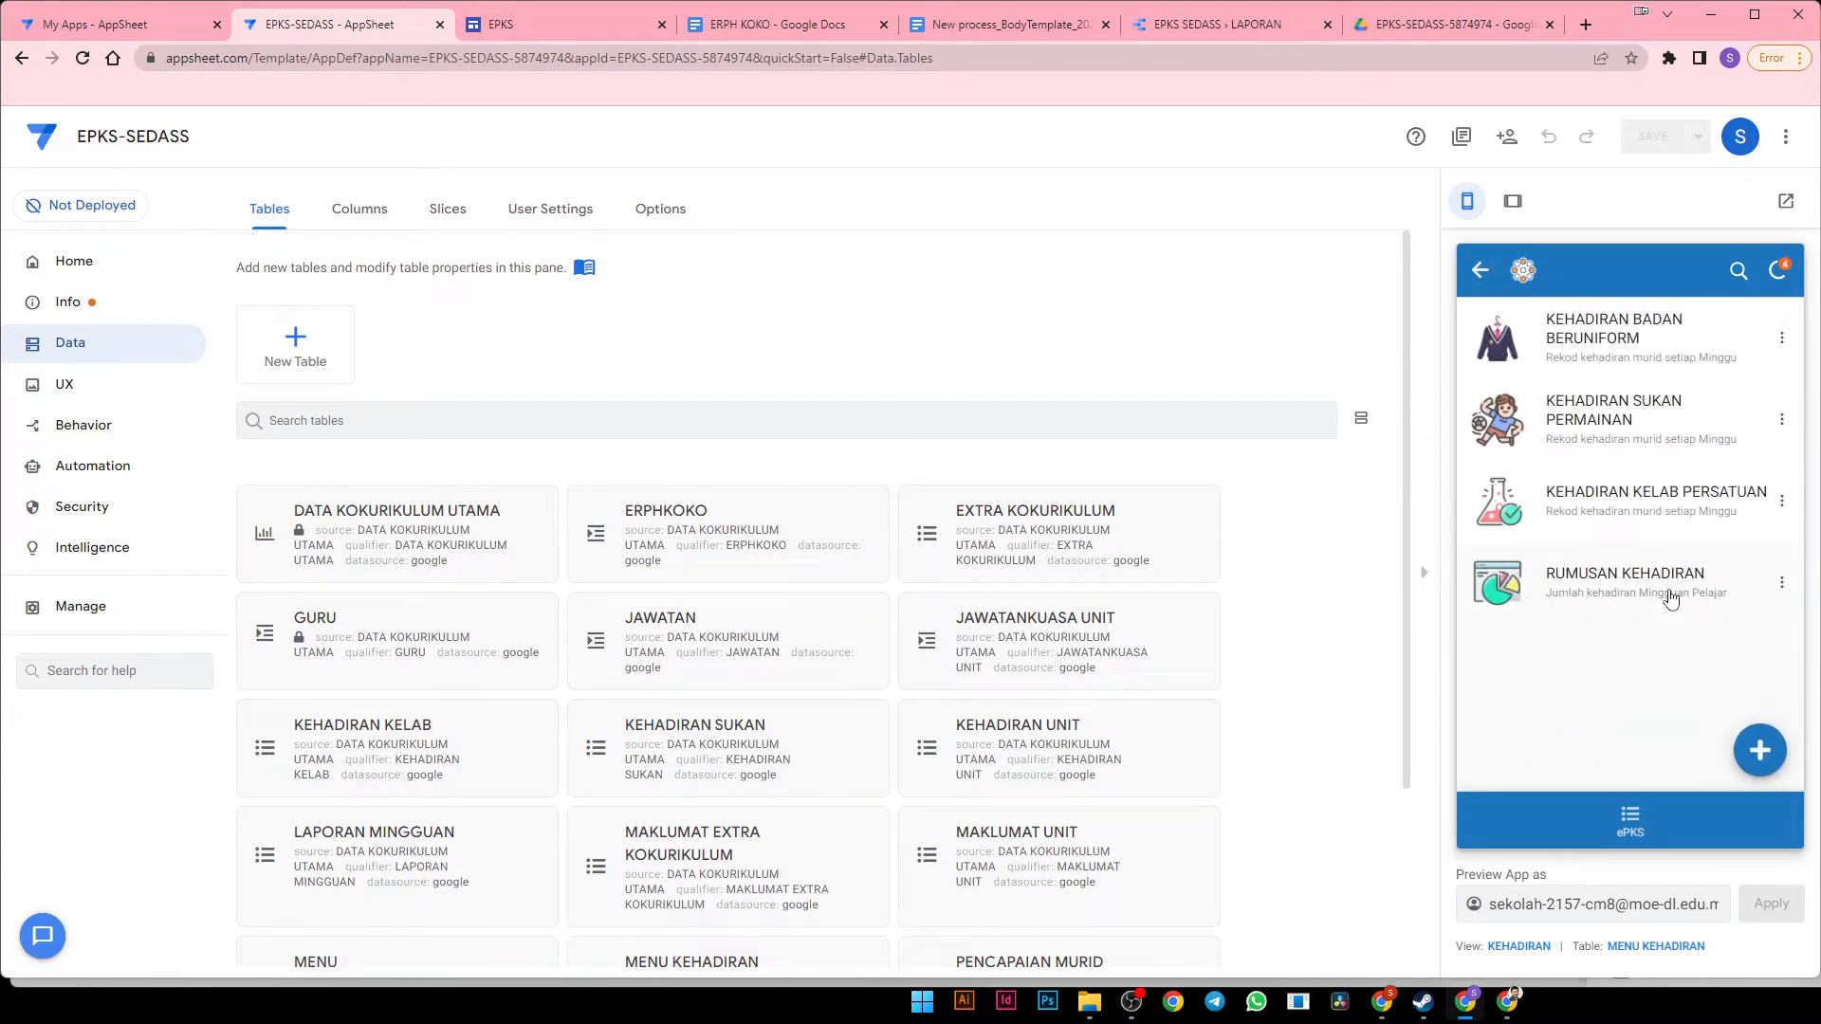
left_click(1671, 598)
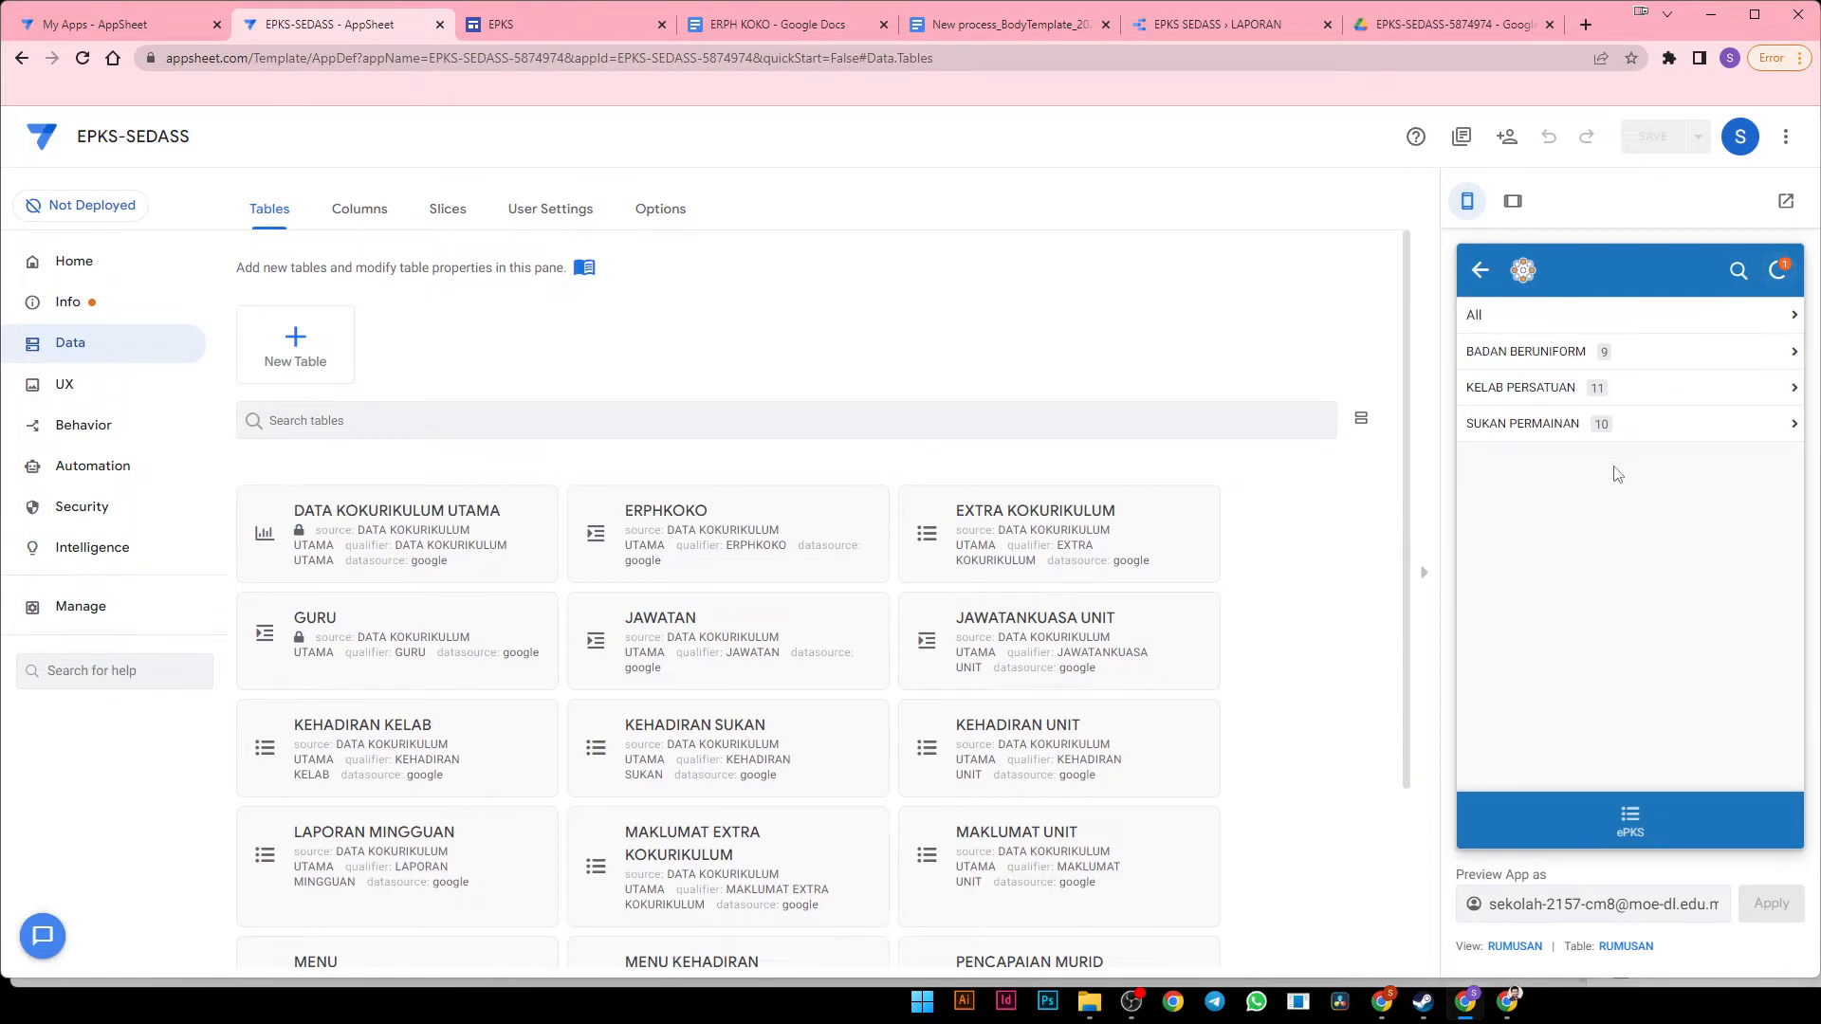
left_click(1603, 359)
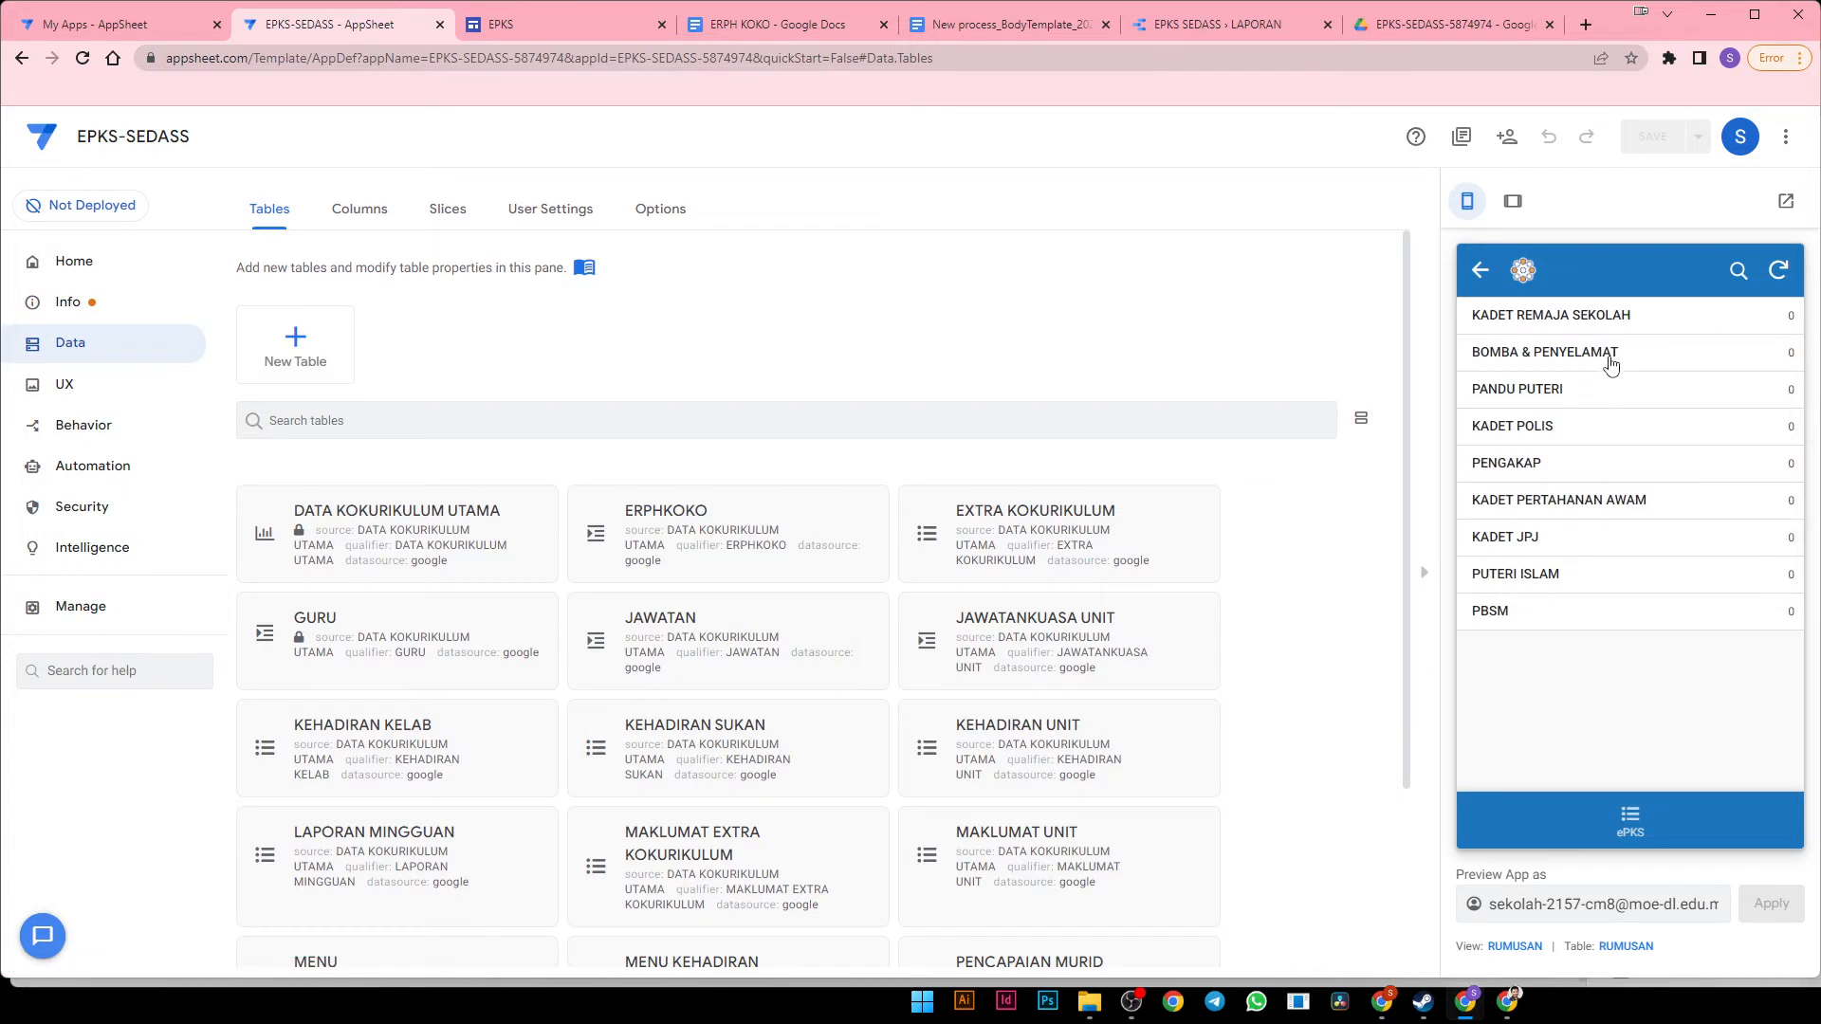
left_click(1609, 360)
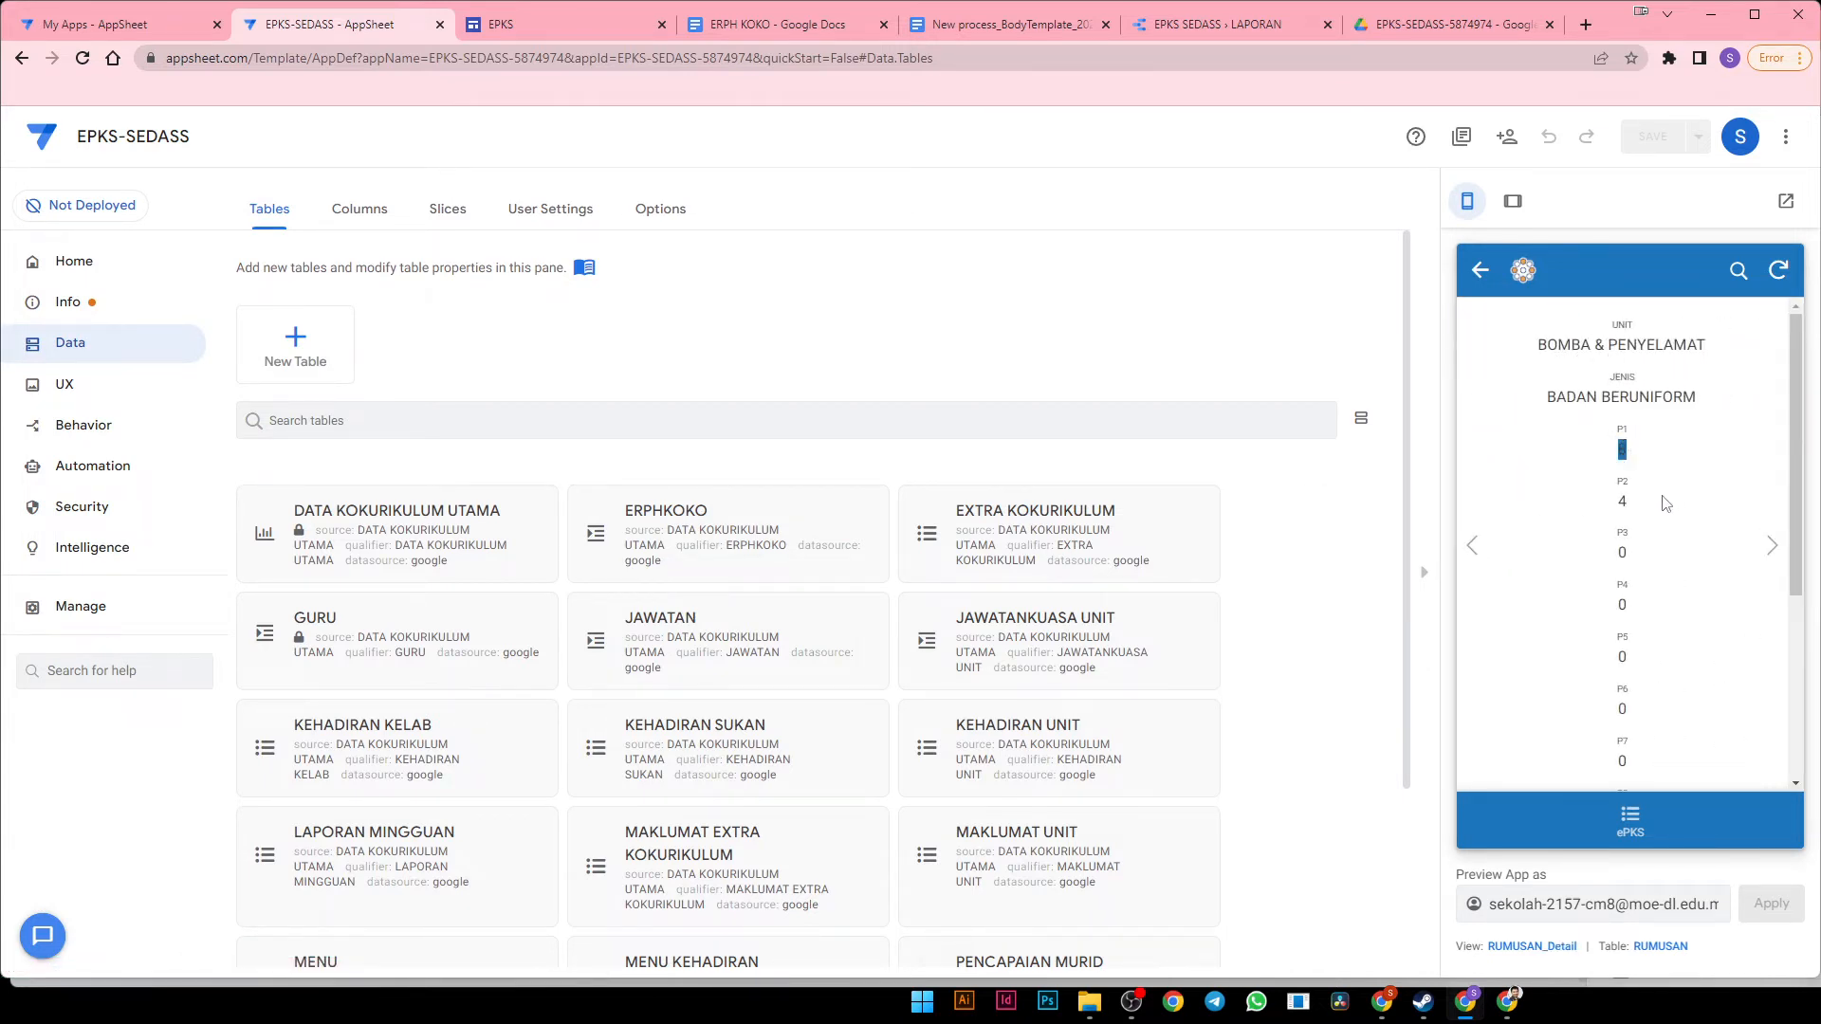
double_click(1617, 501)
left_click(1482, 272)
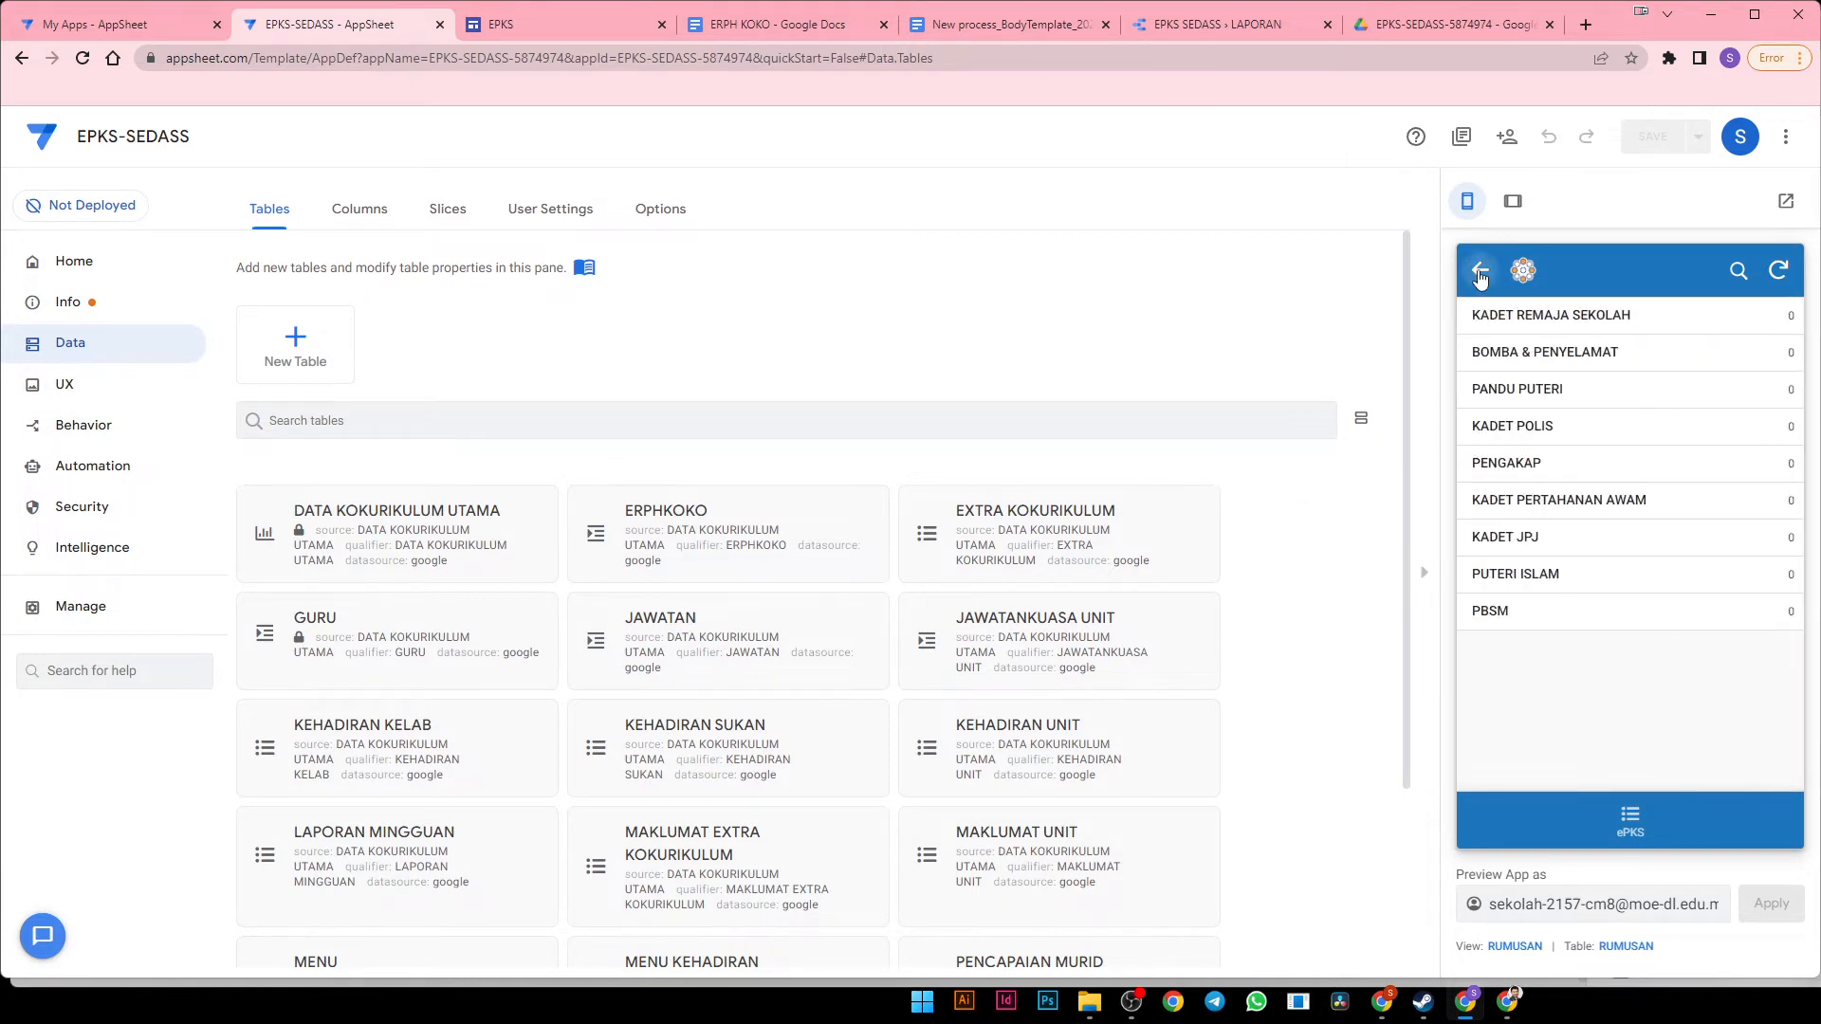
left_click(1484, 271)
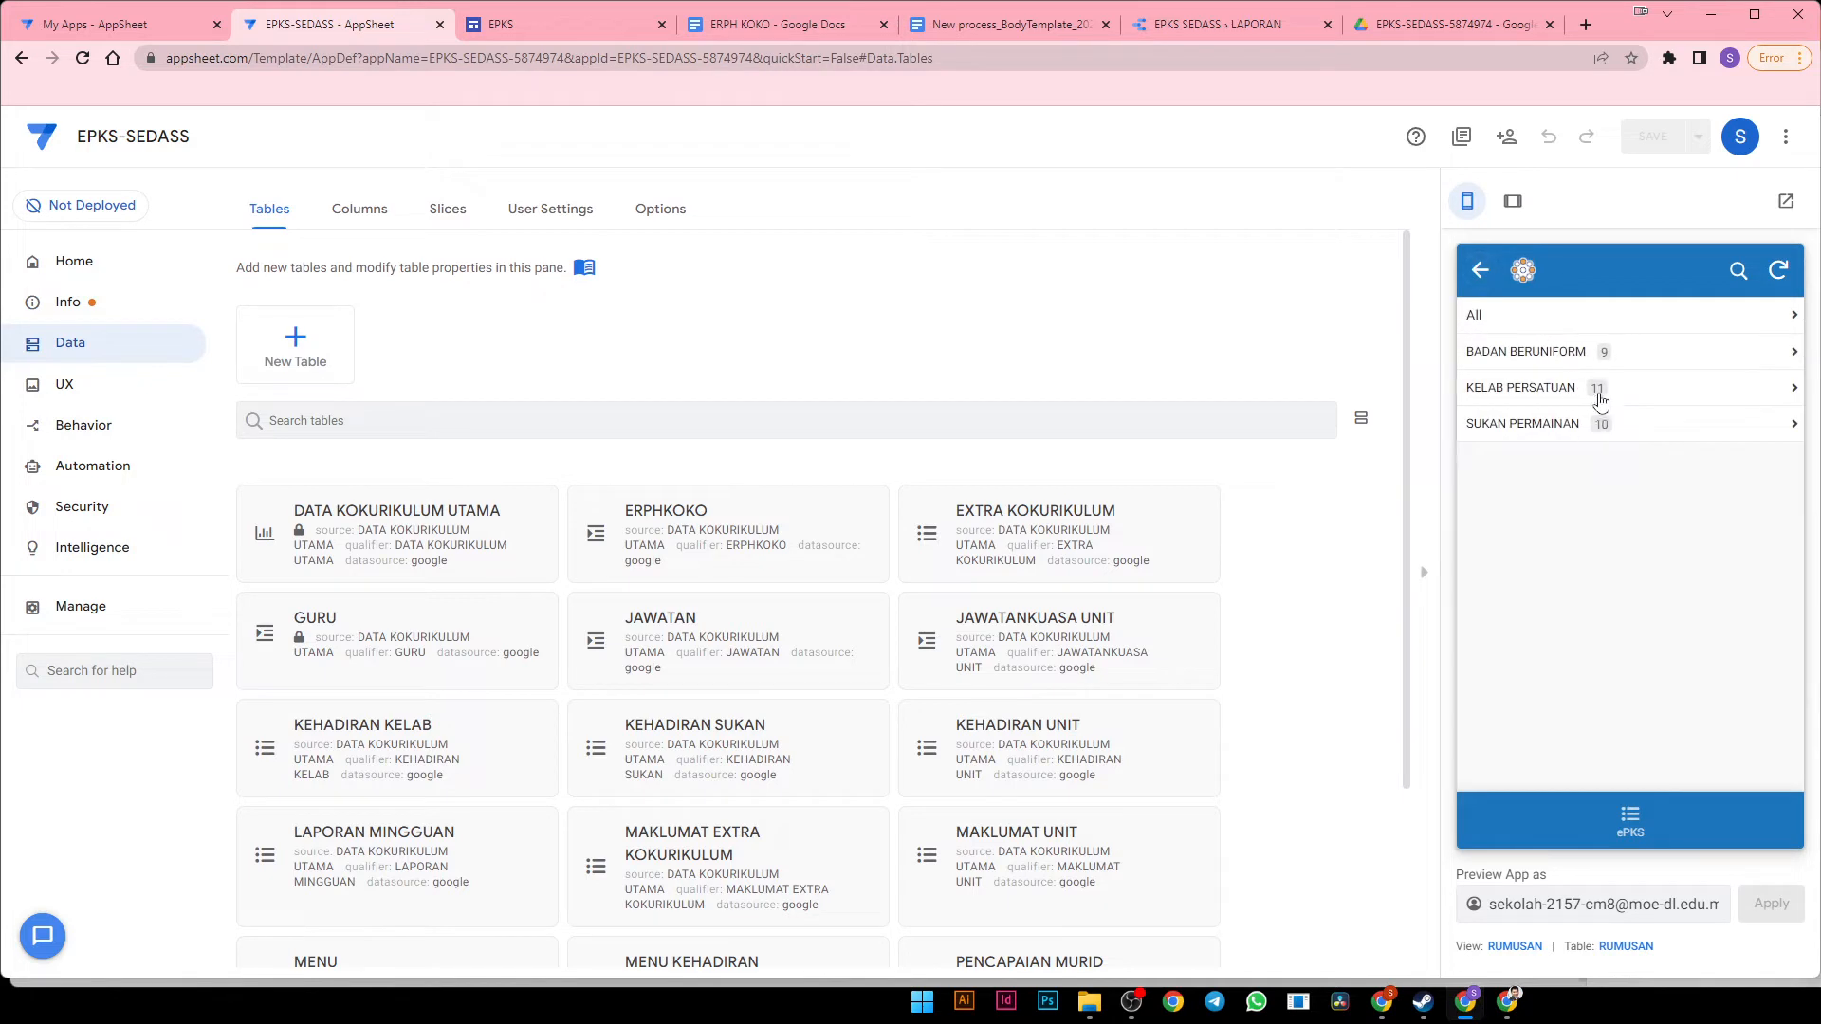
left_click(1485, 272)
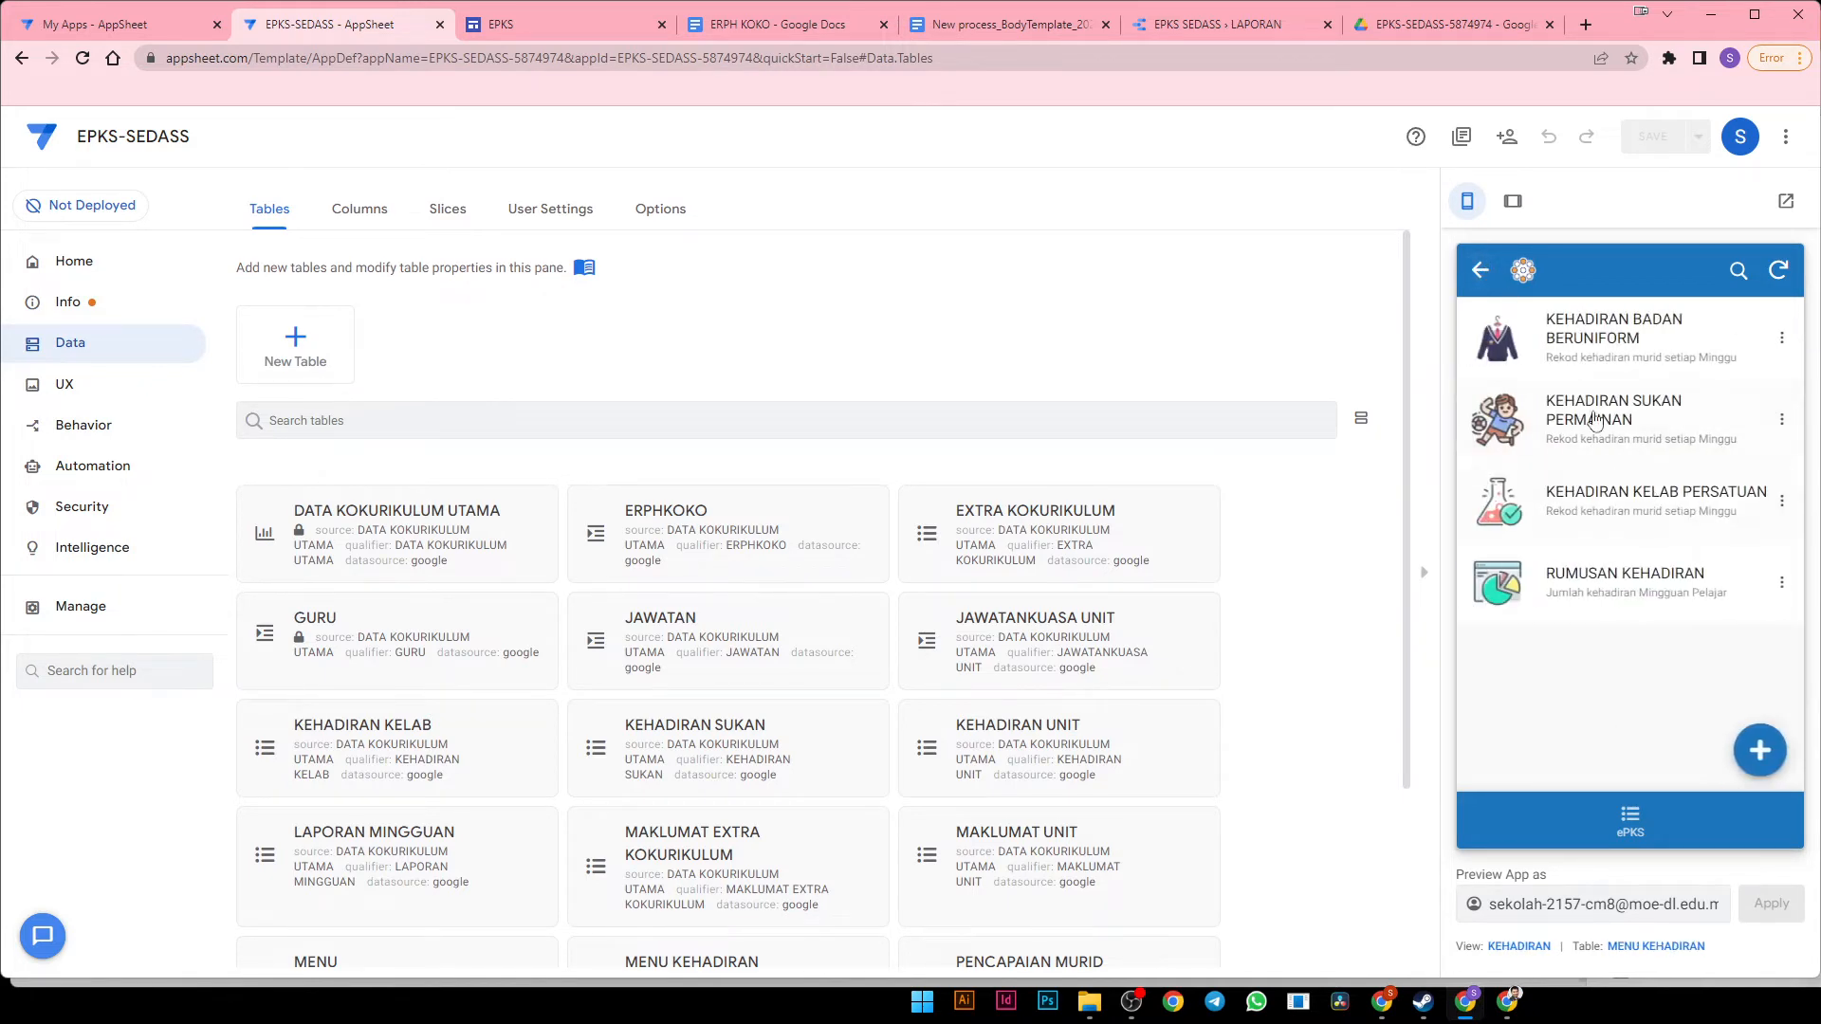
Reopen the BOMBA & PENYELAMAT attendance list for quick editing, tick and clear the second pupil's P2 box, and save
left_click(1603, 349)
left_click(1598, 403)
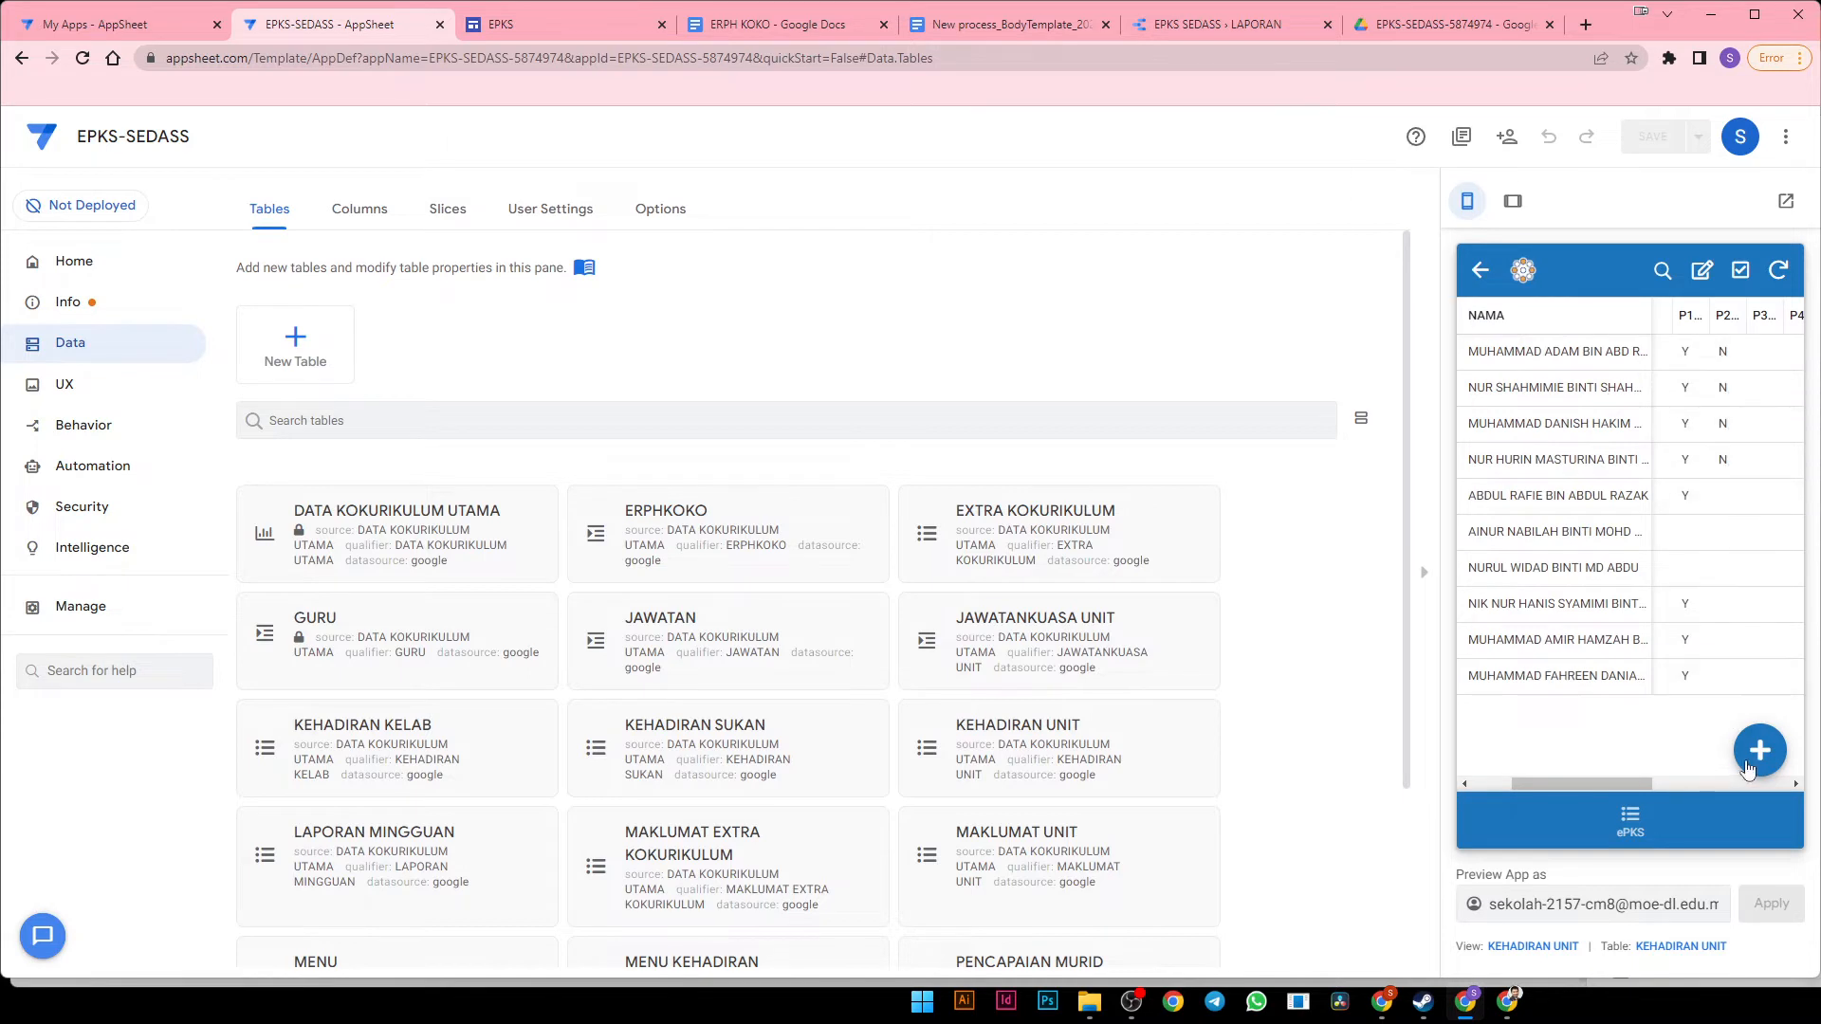
left_click(1720, 349)
left_click(1741, 271)
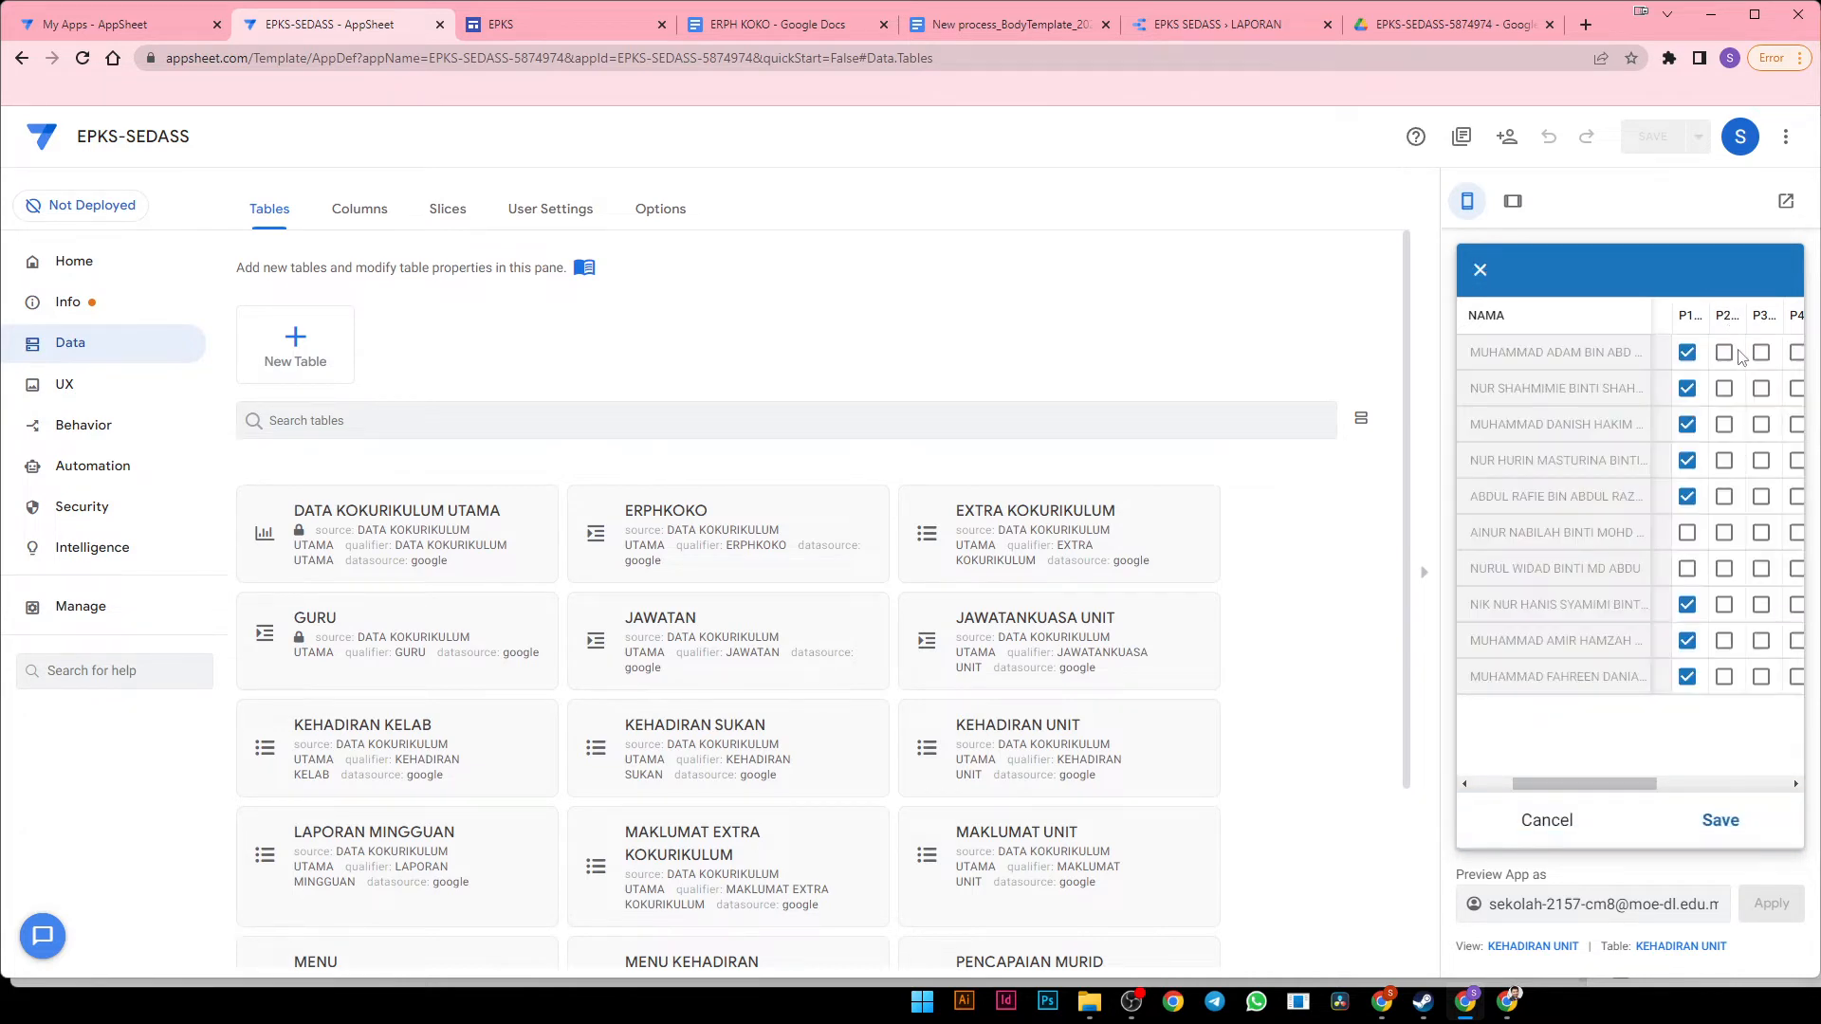
left_click(1728, 393)
left_click(1728, 395)
left_click(1719, 821)
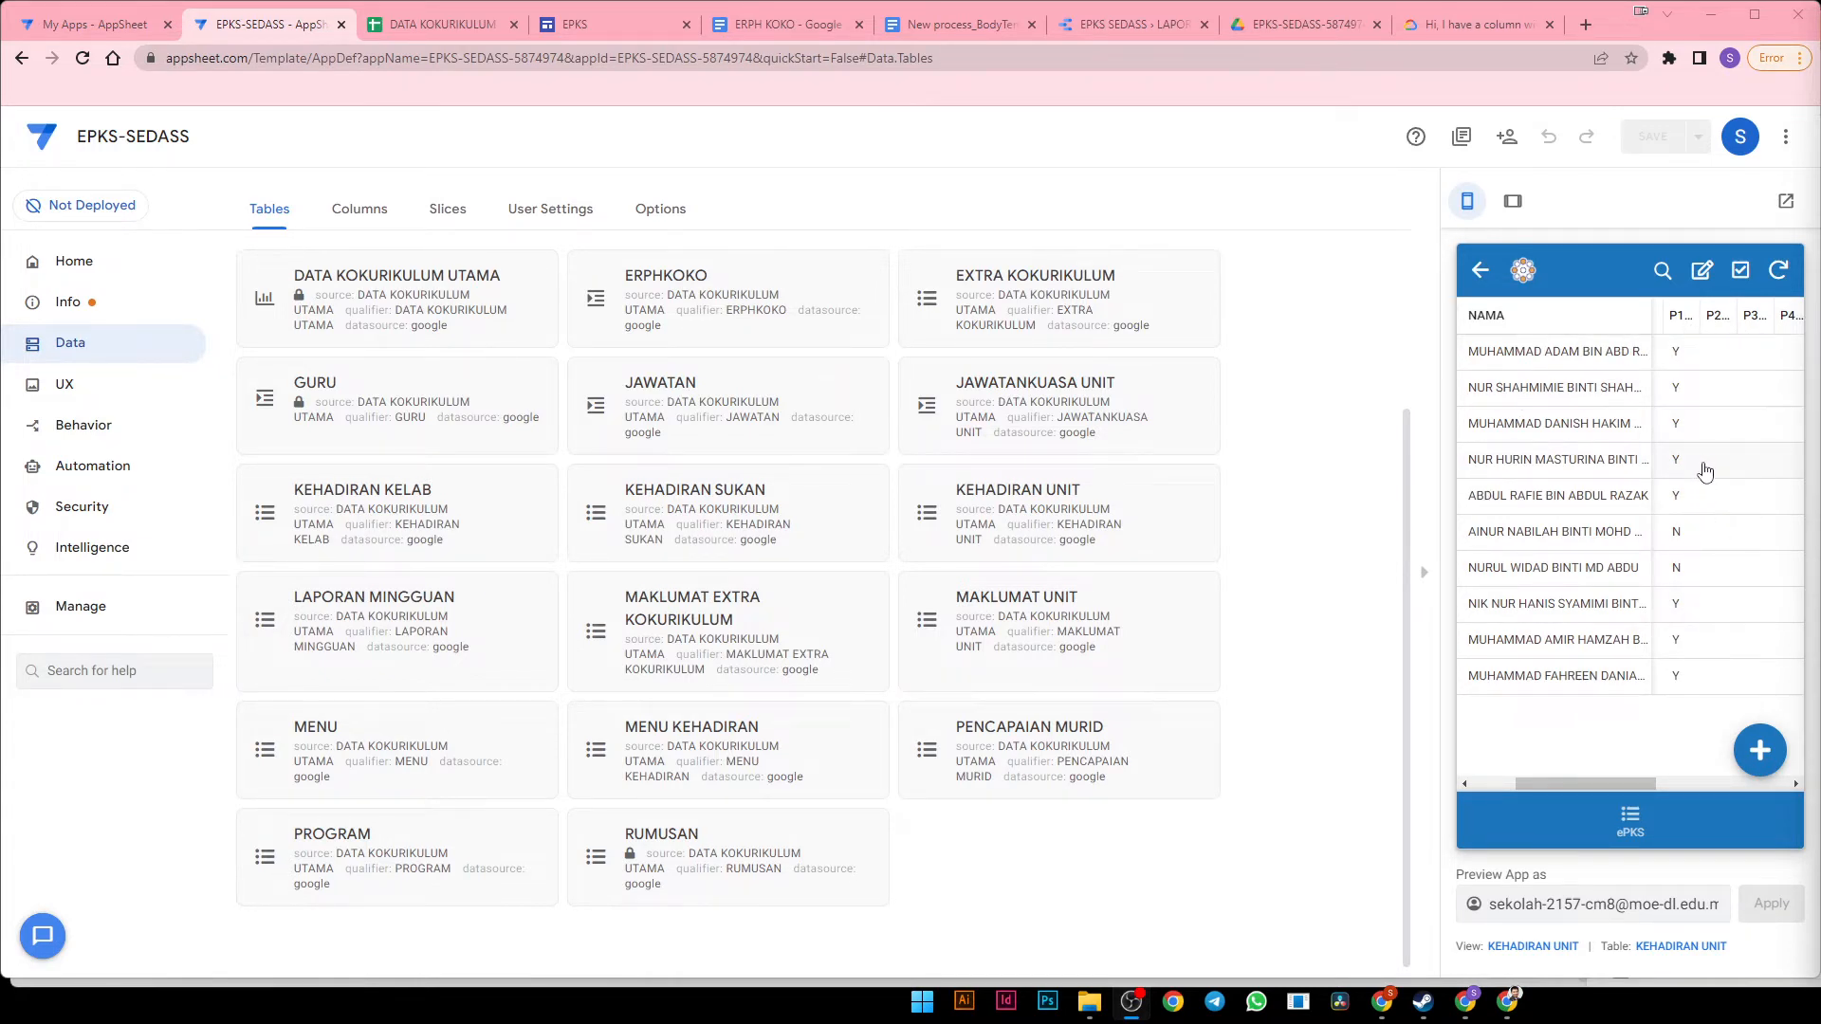
Mark P2 as present for the first three pupils and absent for the fourth and fifth in the BOMBA & PENYELAMAT list, and save
left_click(1703, 272)
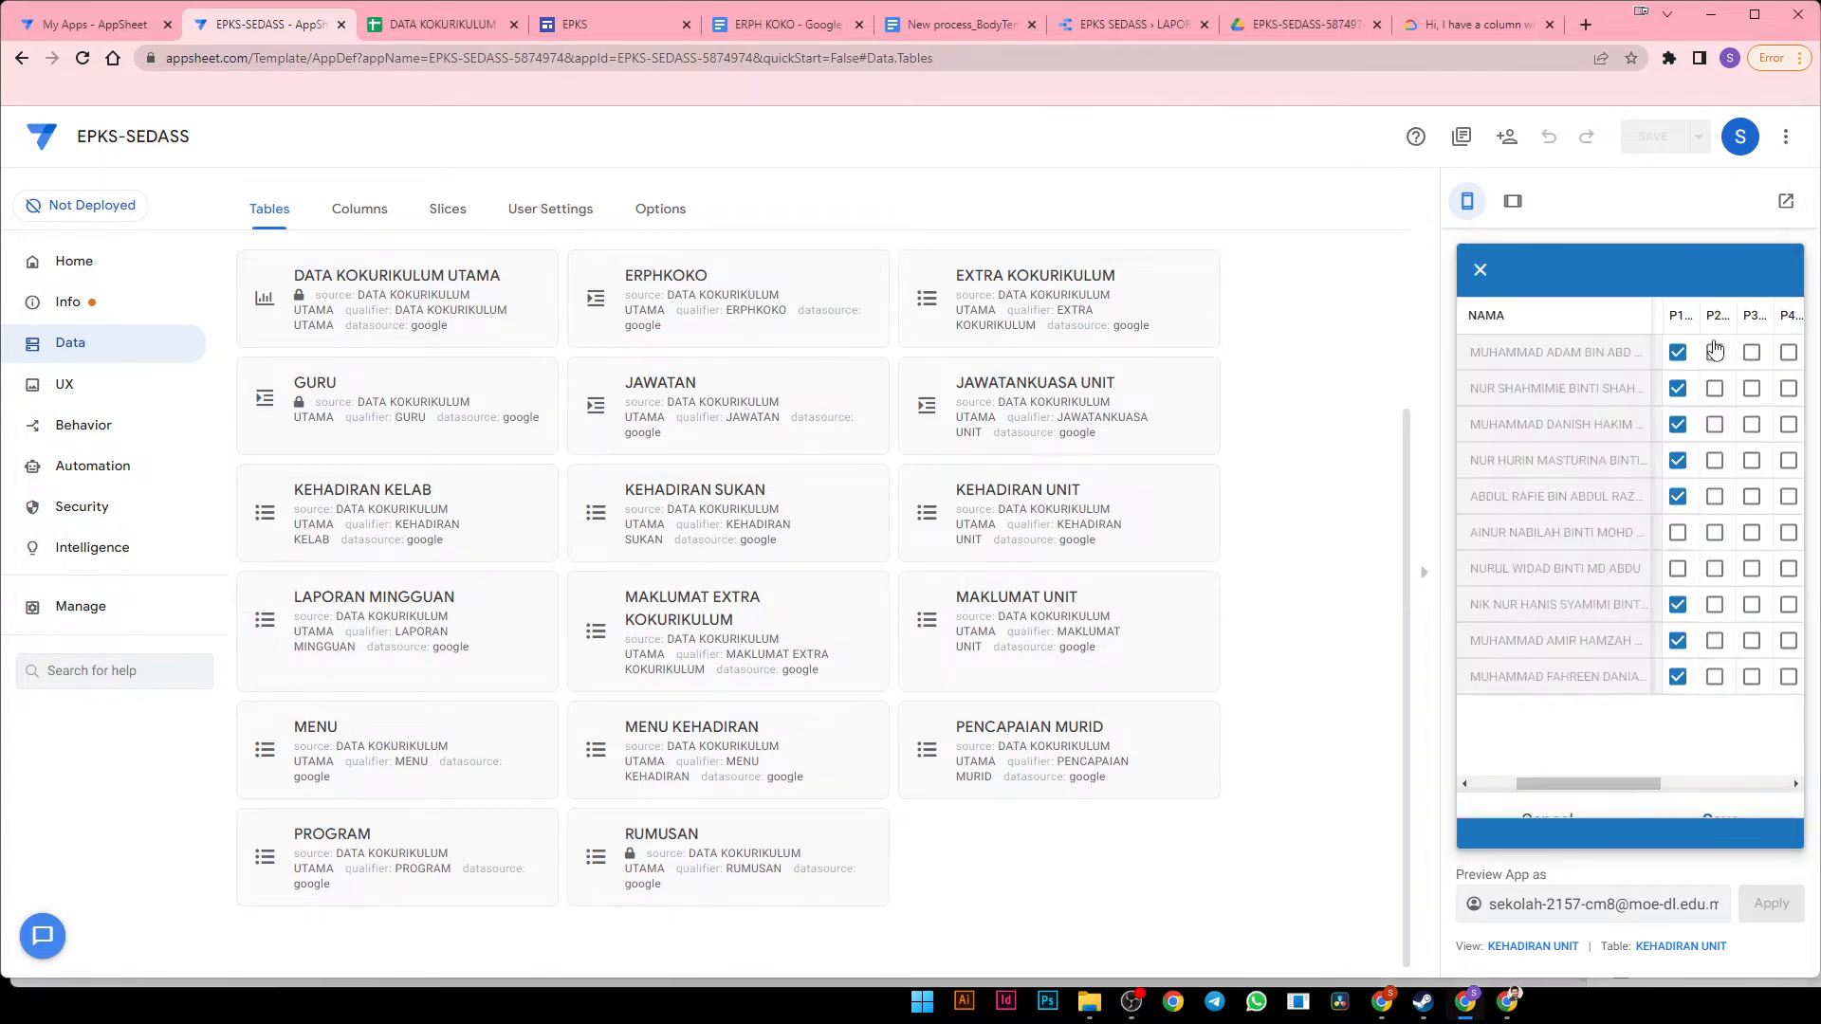
left_click(1678, 532)
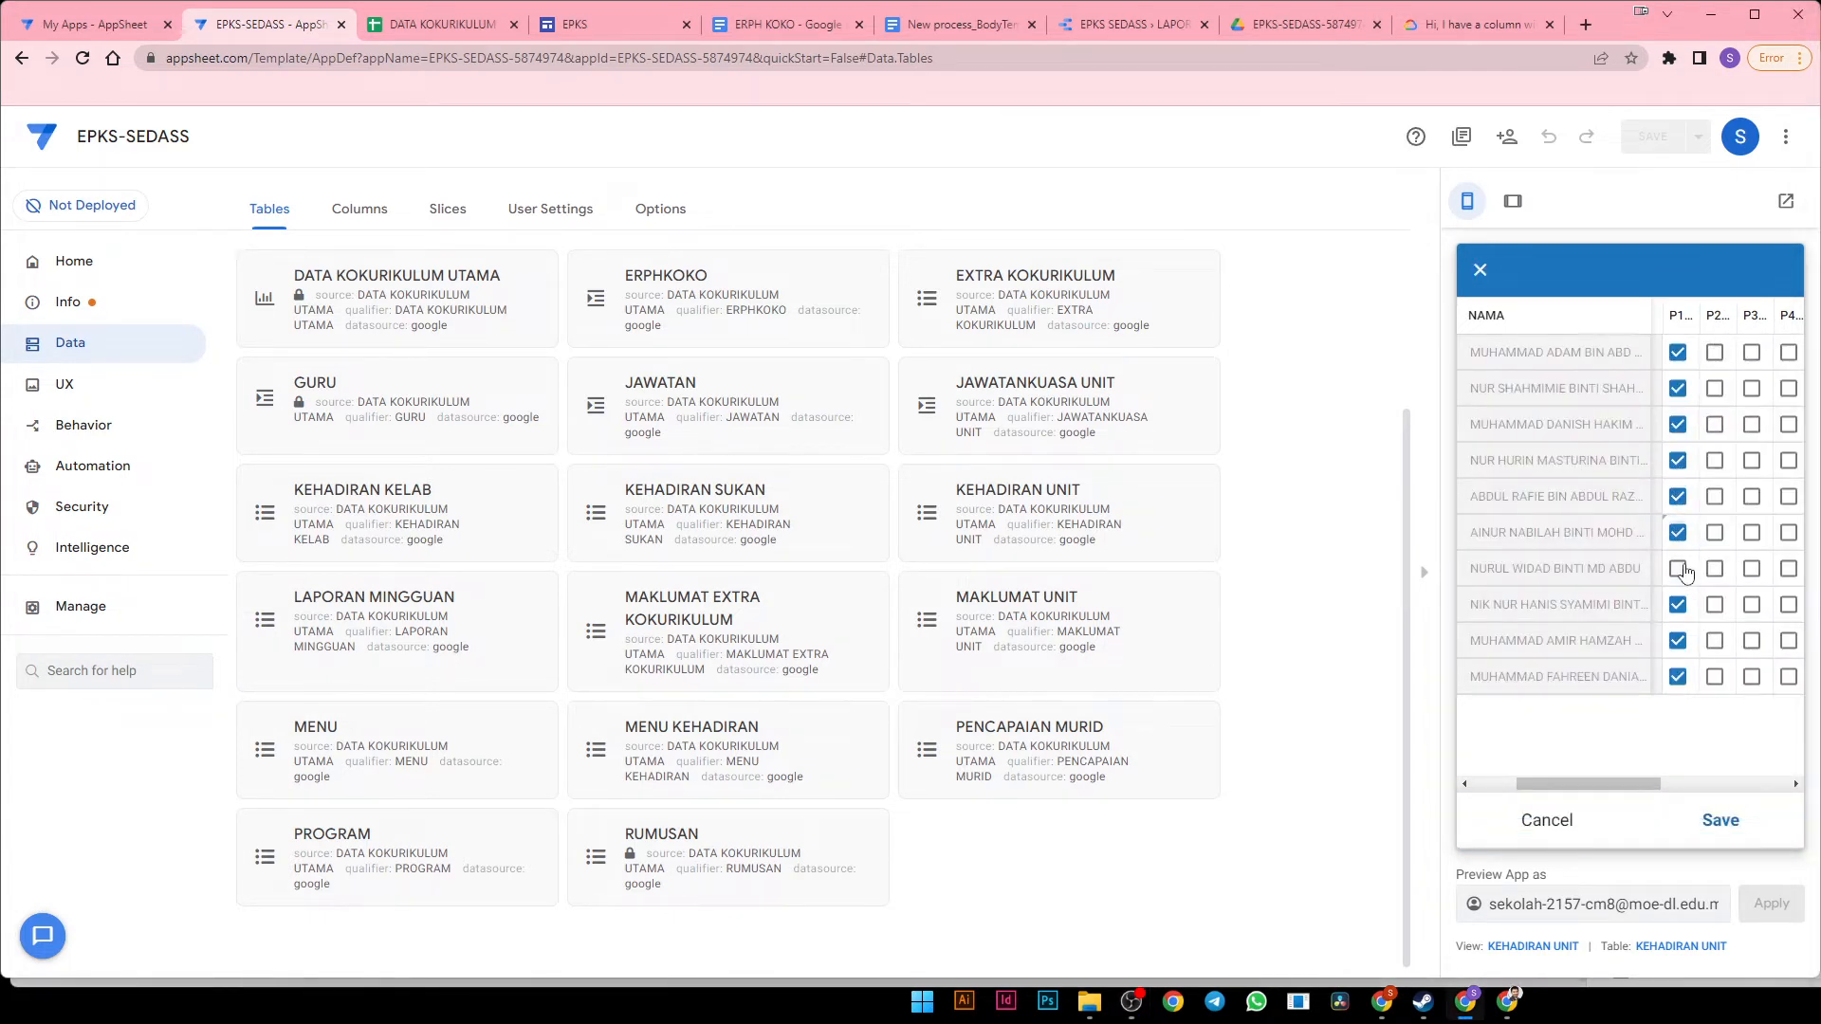
left_click(1681, 537)
left_click(1715, 352)
left_click(1715, 388)
left_click(1715, 424)
left_click(1716, 460)
left_click(1715, 460)
left_click(1719, 822)
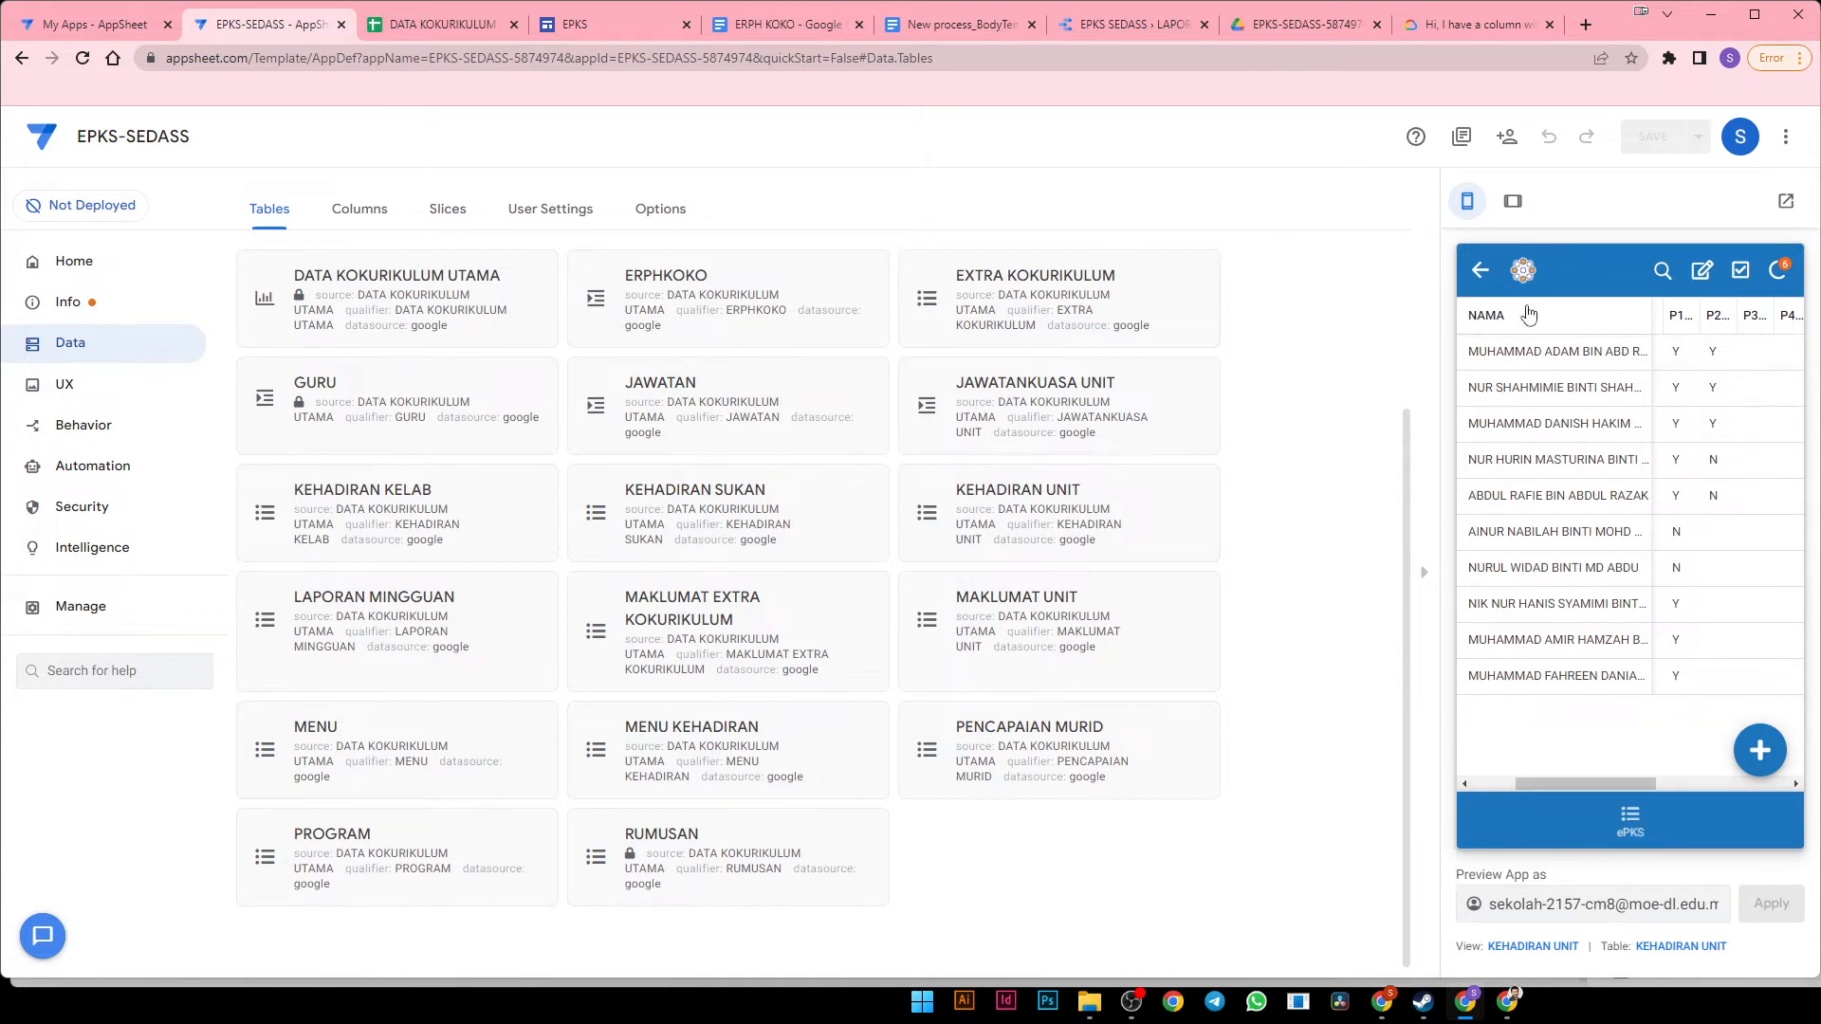
Open the BOMBA & PENYELAMAT attendance summary in RUMUSAN KEHADIRAN, sync the app and examine the P1 and P2 totals
left_click(1481, 272)
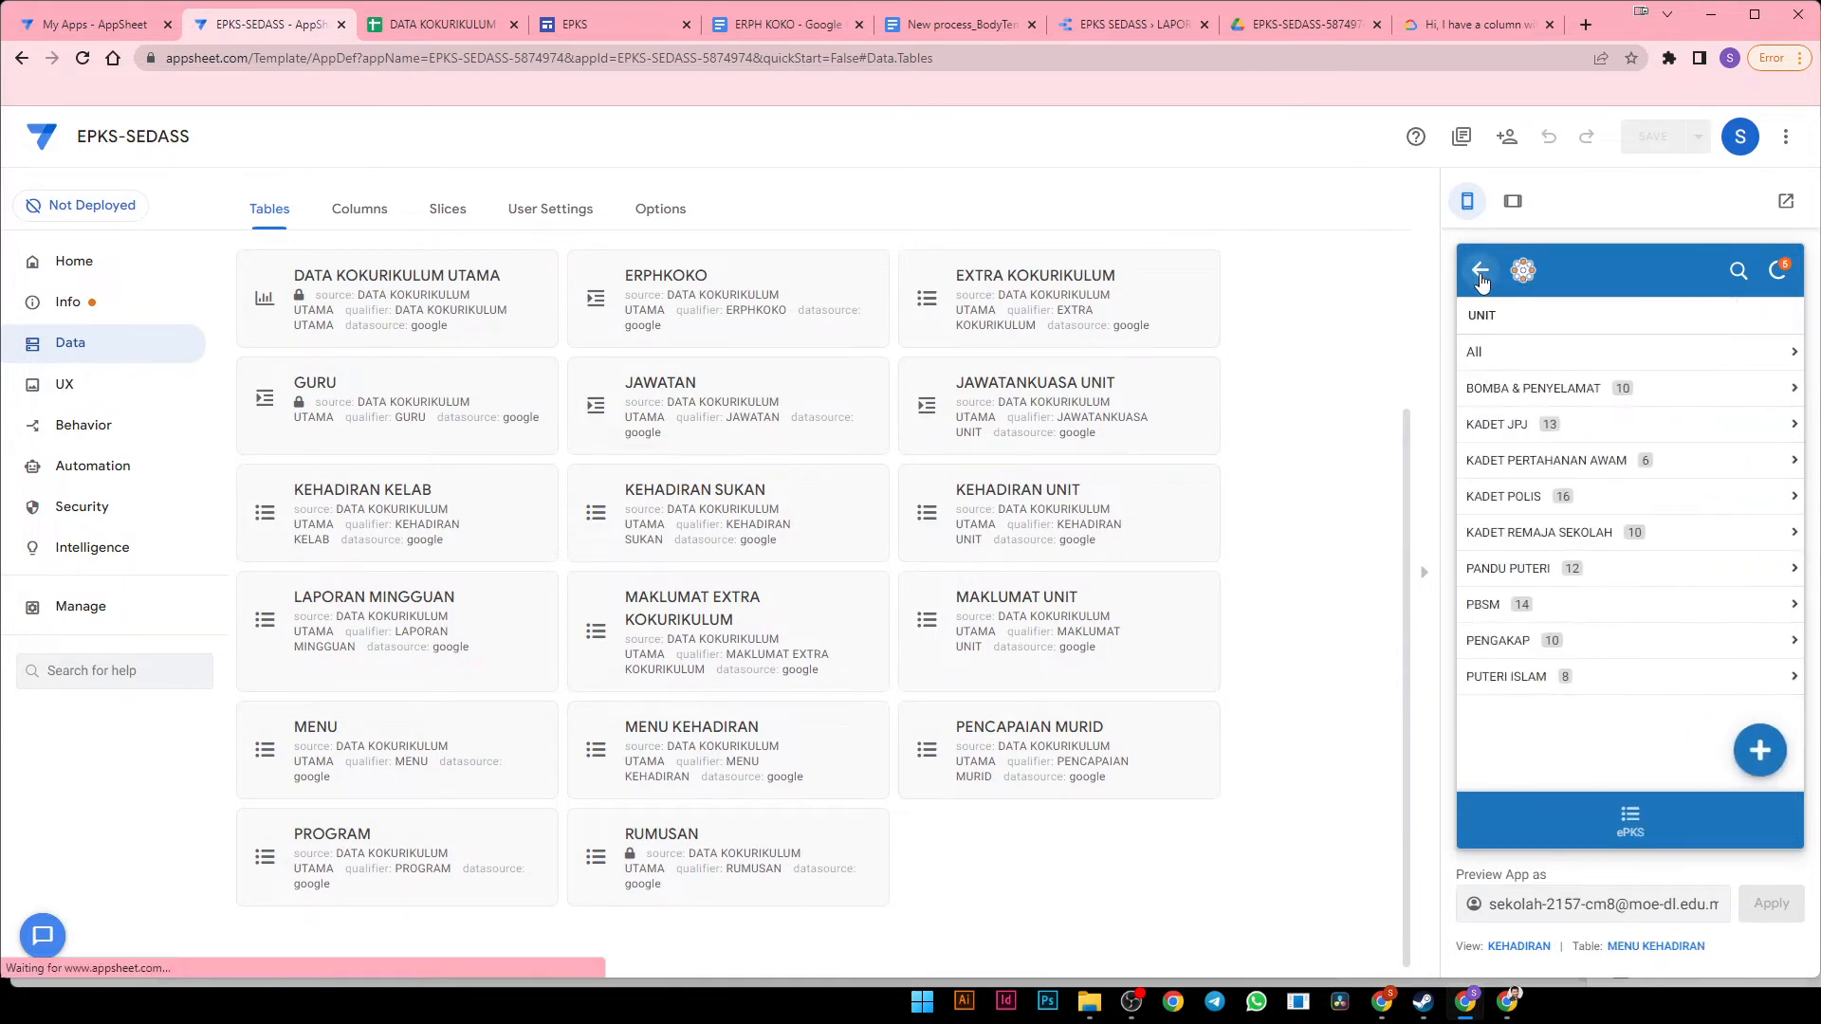
left_click(1586, 576)
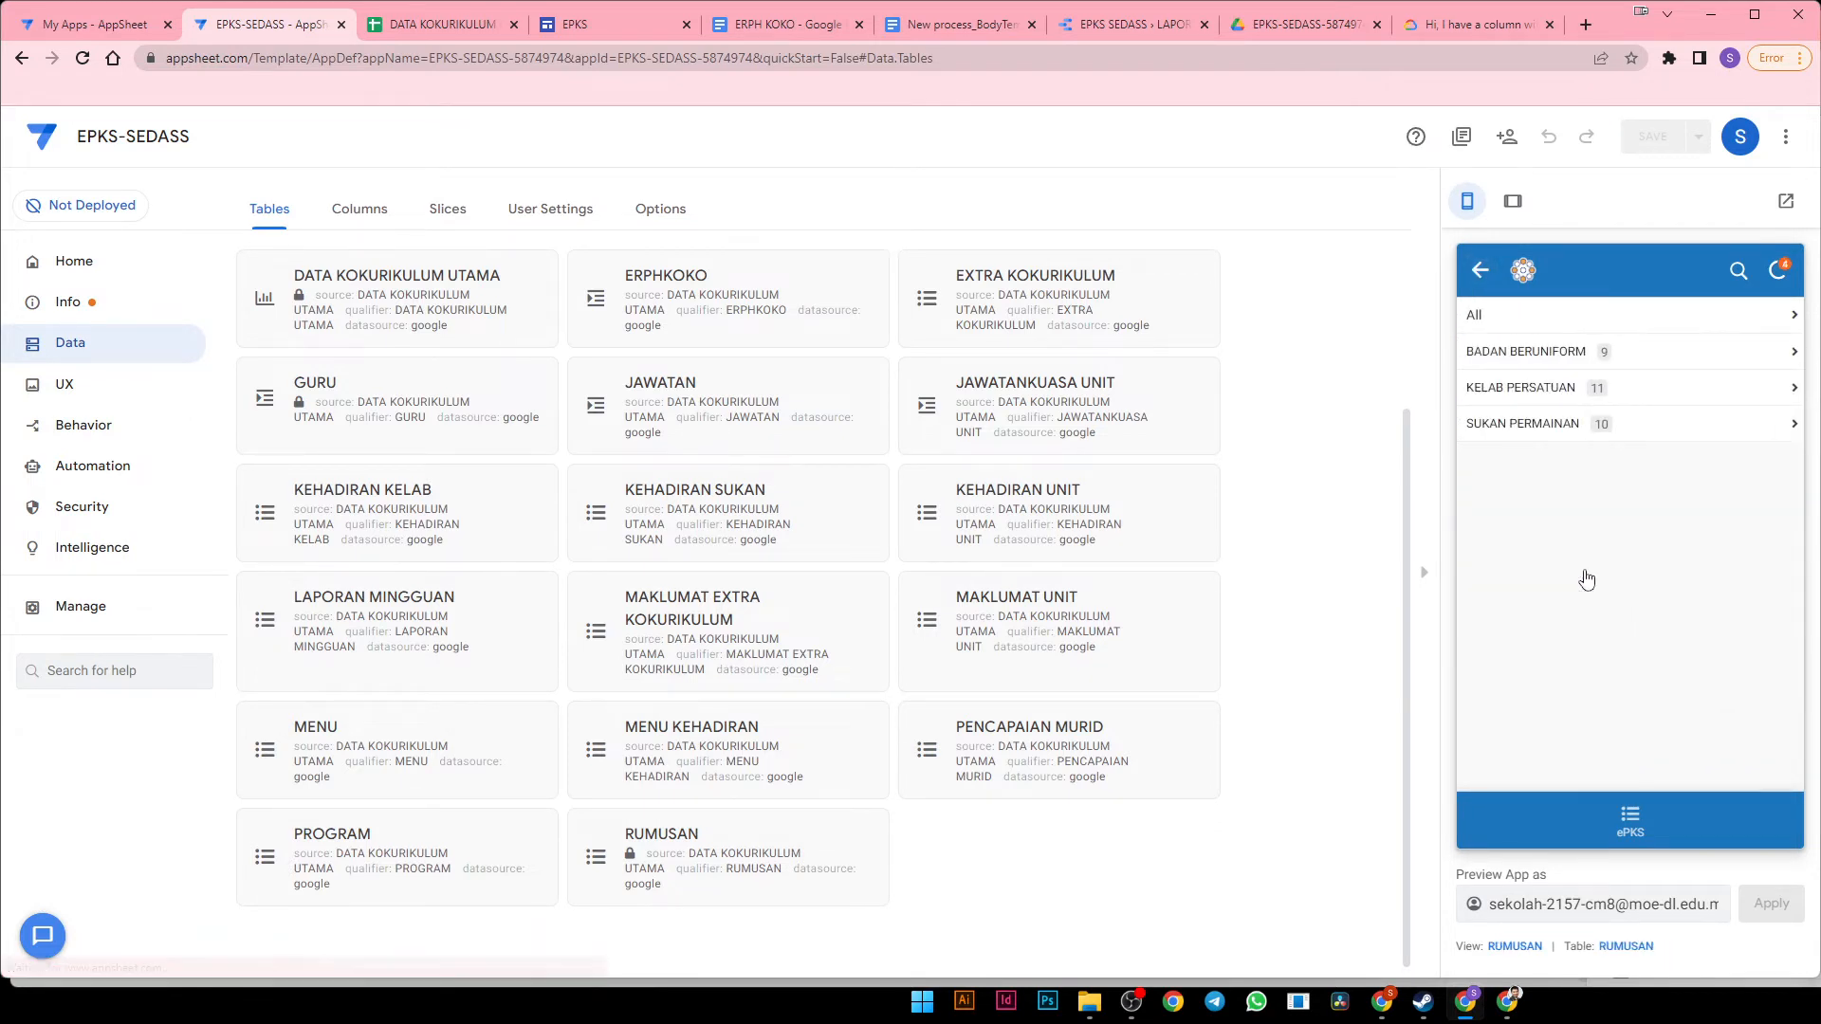
left_click(1640, 365)
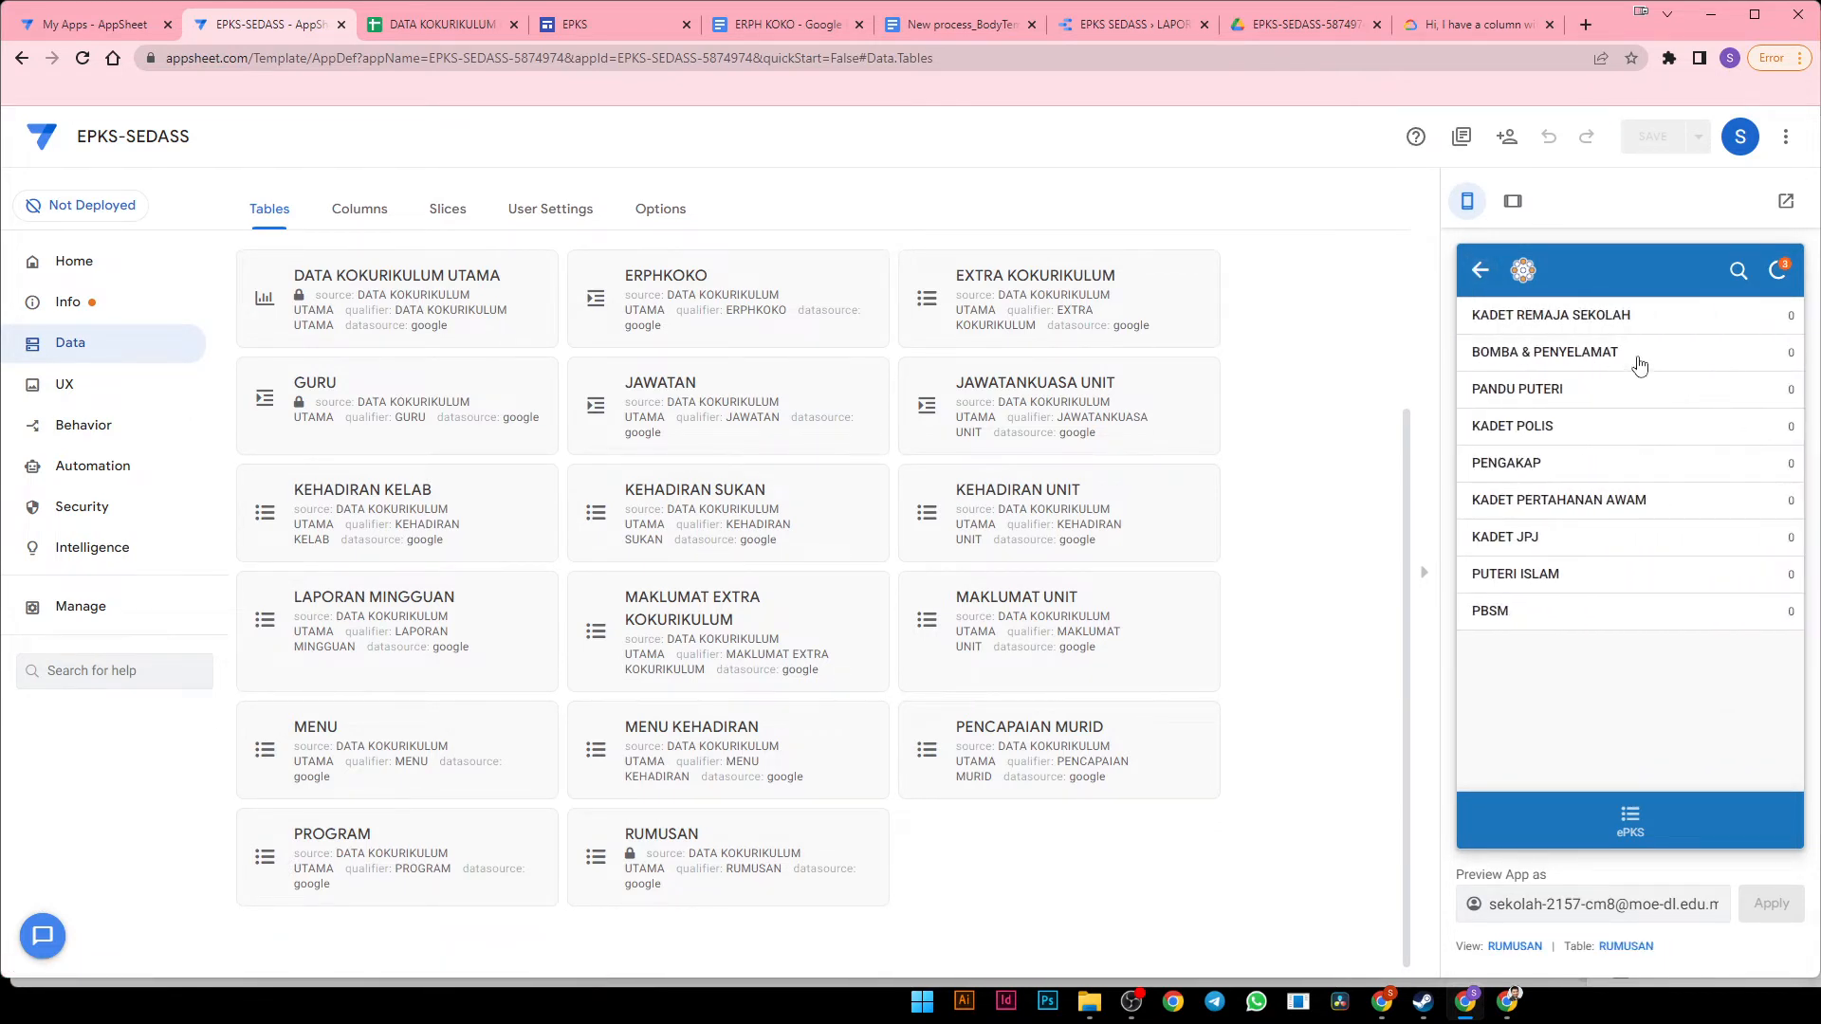
left_click(1640, 366)
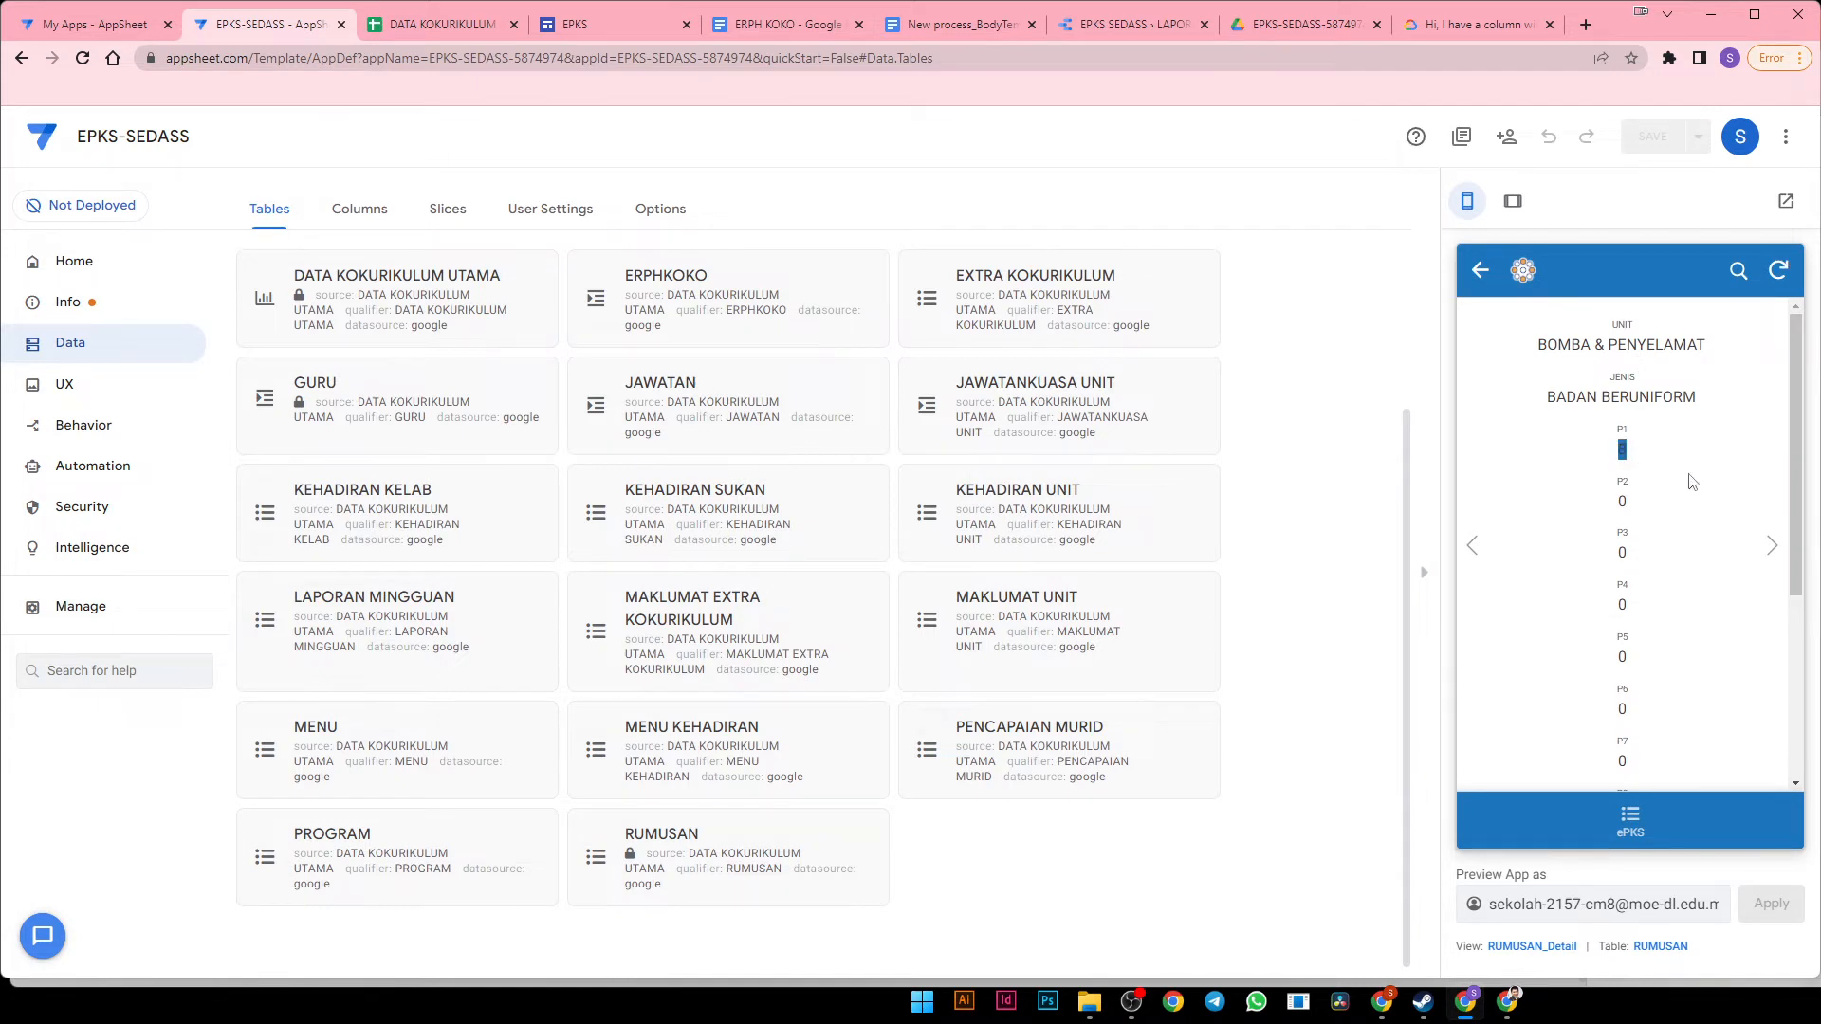
left_click(1778, 272)
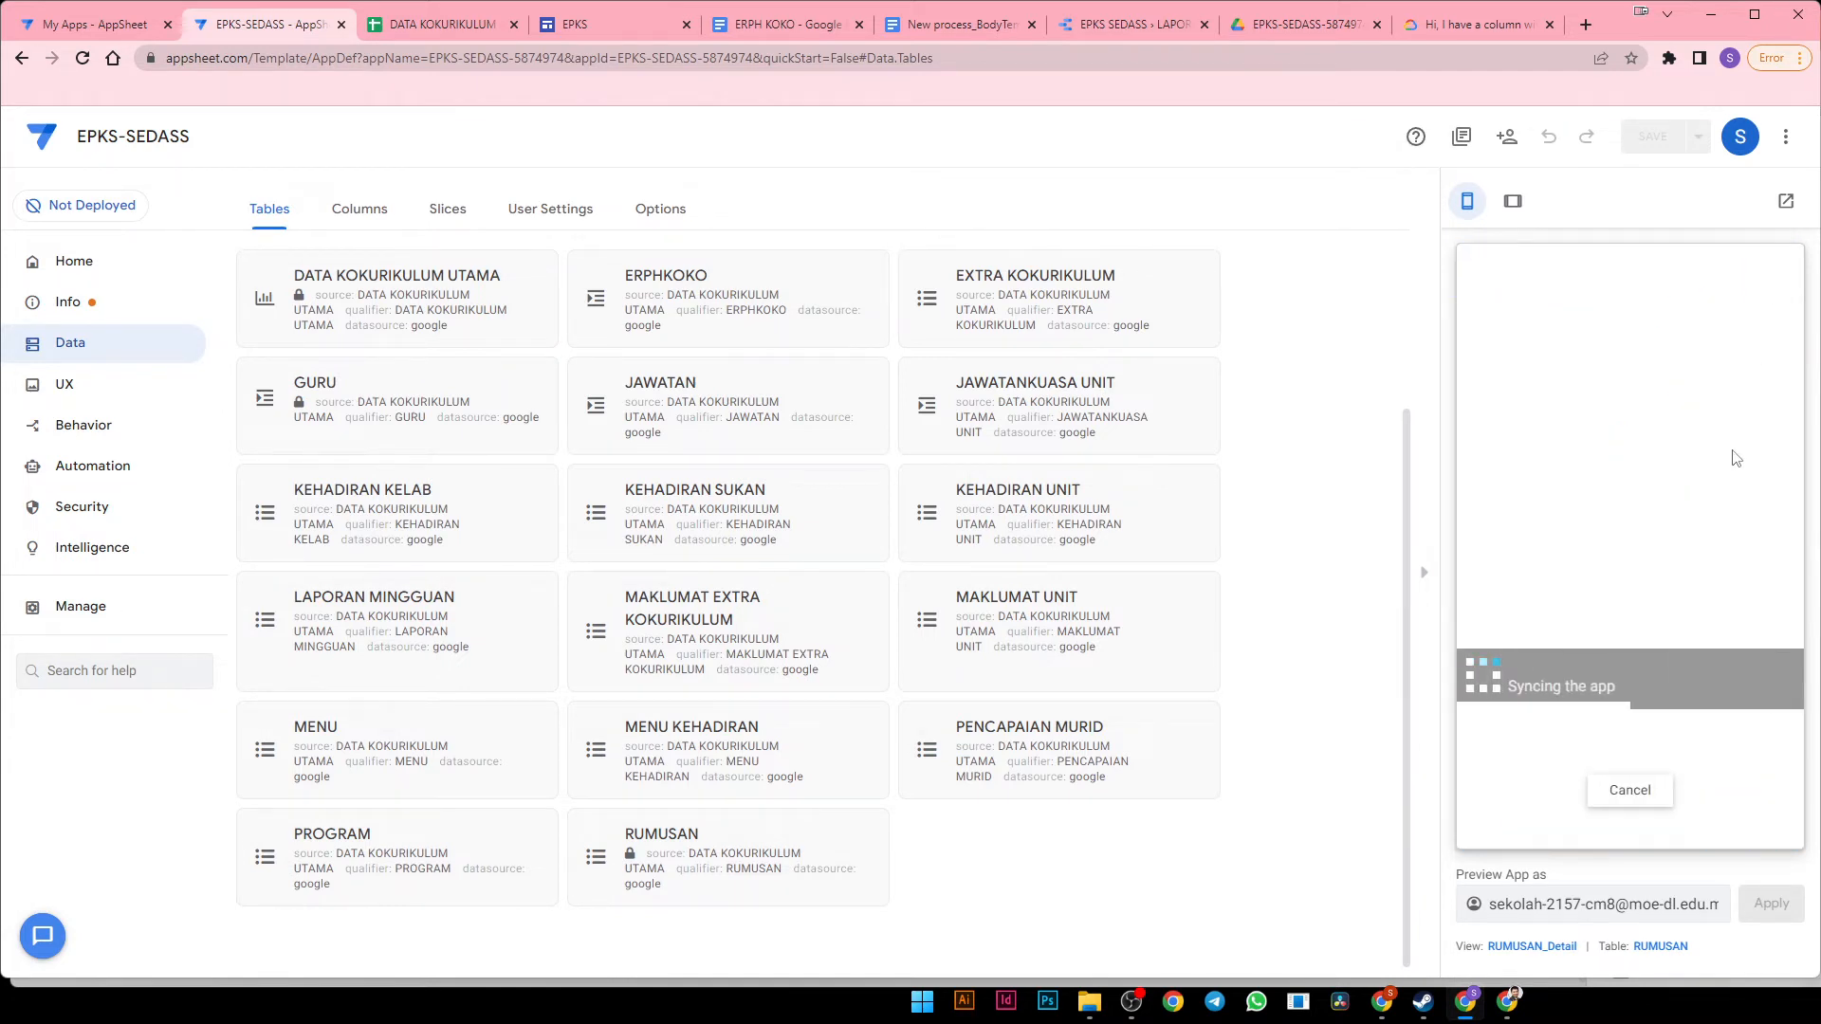
left_click(1623, 500)
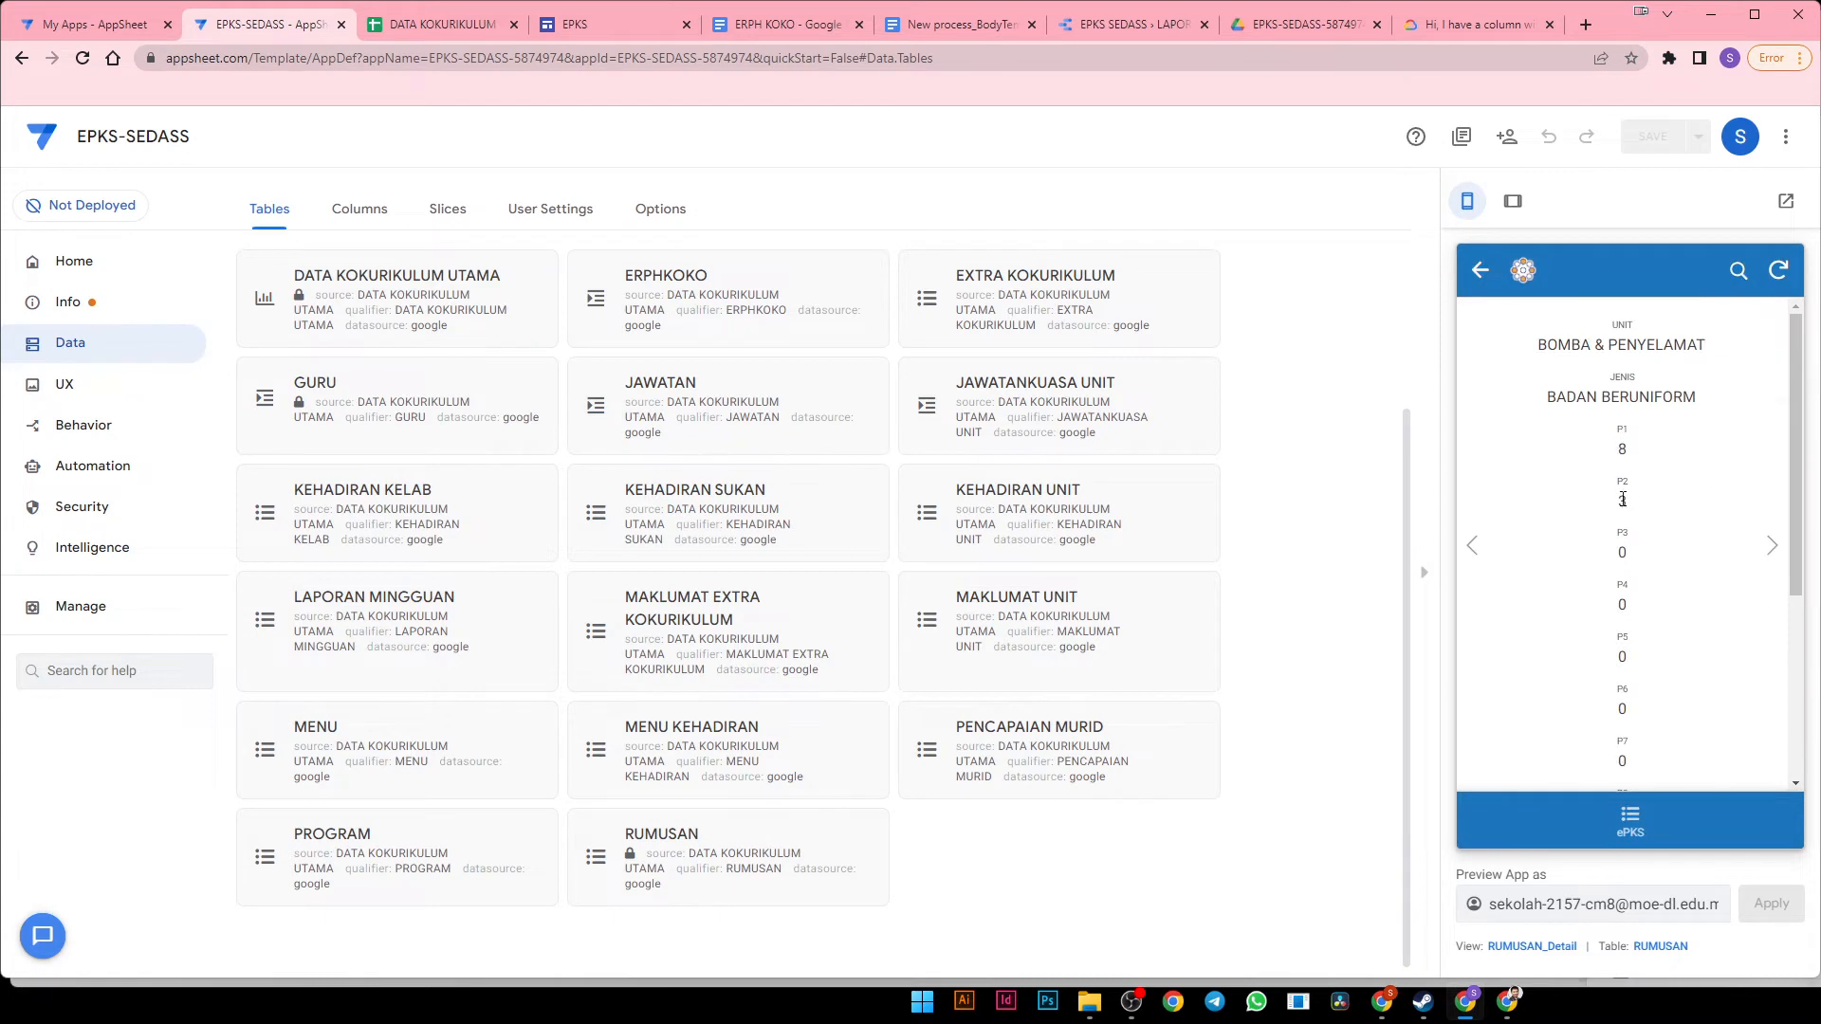
double_click(1621, 505)
Leave the attendance summary and reopen the BOMBA & PENYELAMAT list under KEHADIRAN BADAN BERUNIFORM
left_click(1483, 272)
left_click(1491, 277)
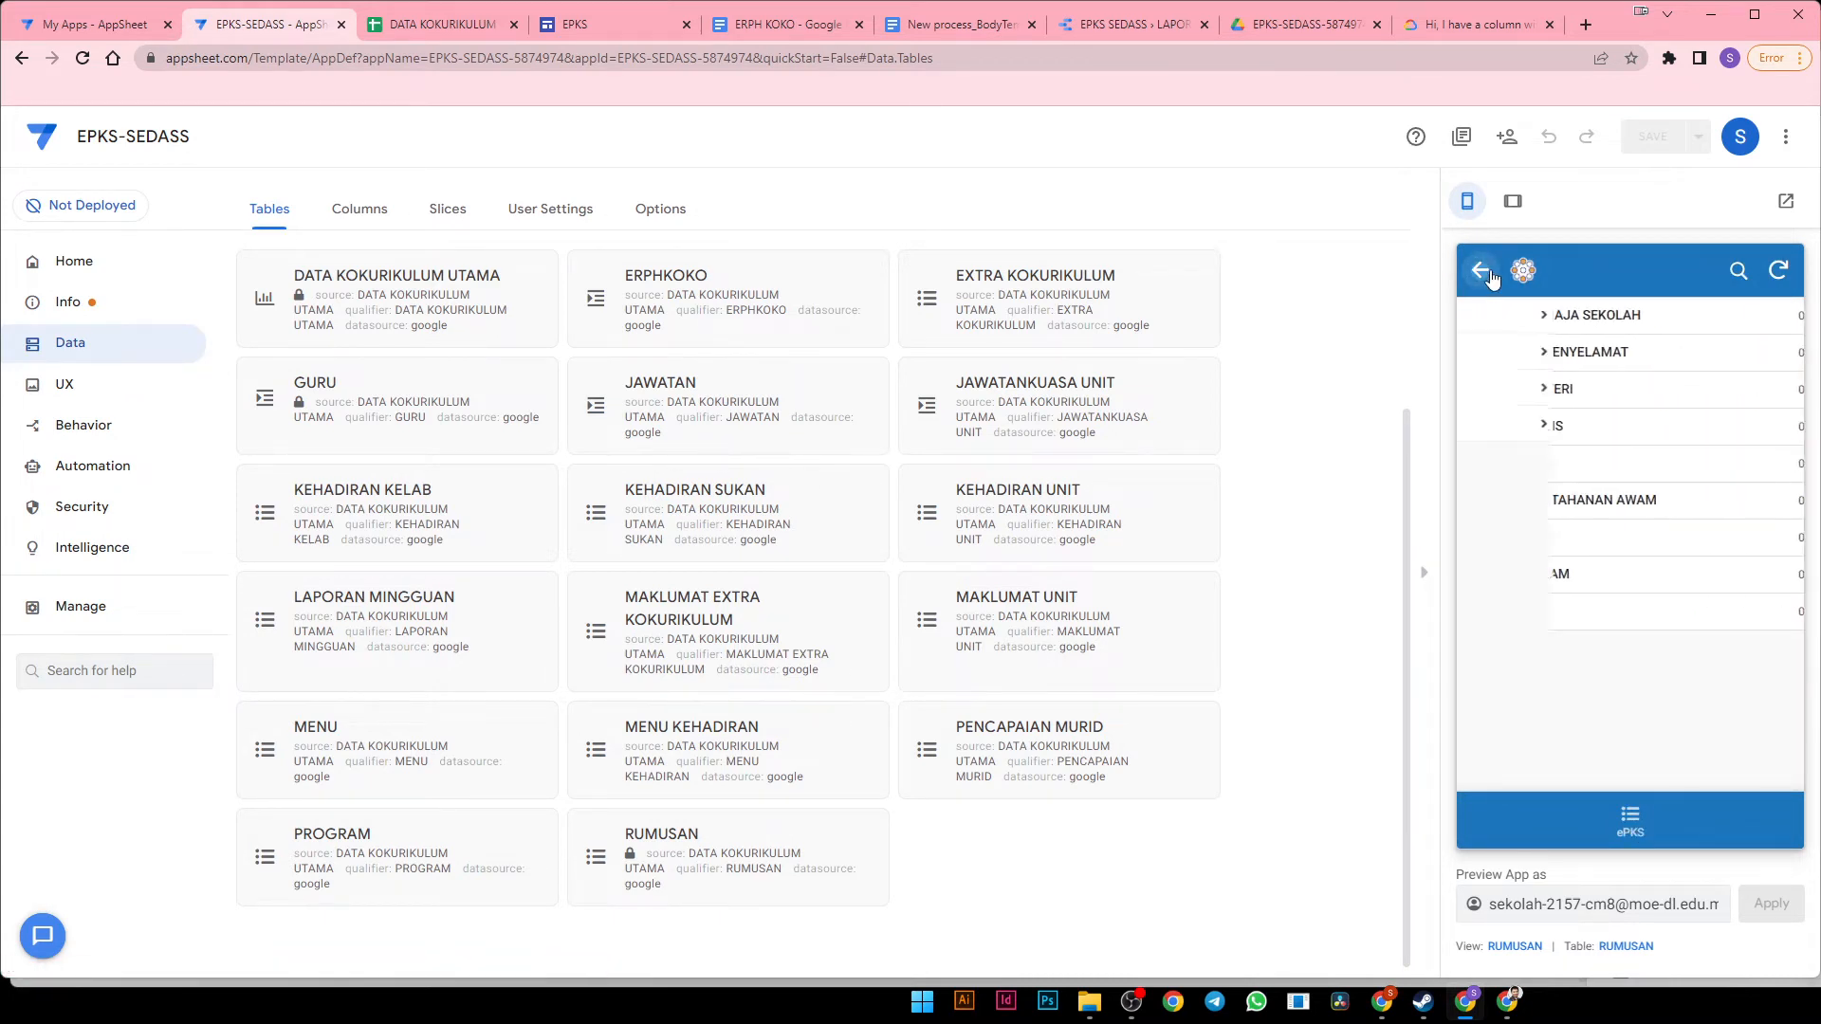
left_click(1659, 347)
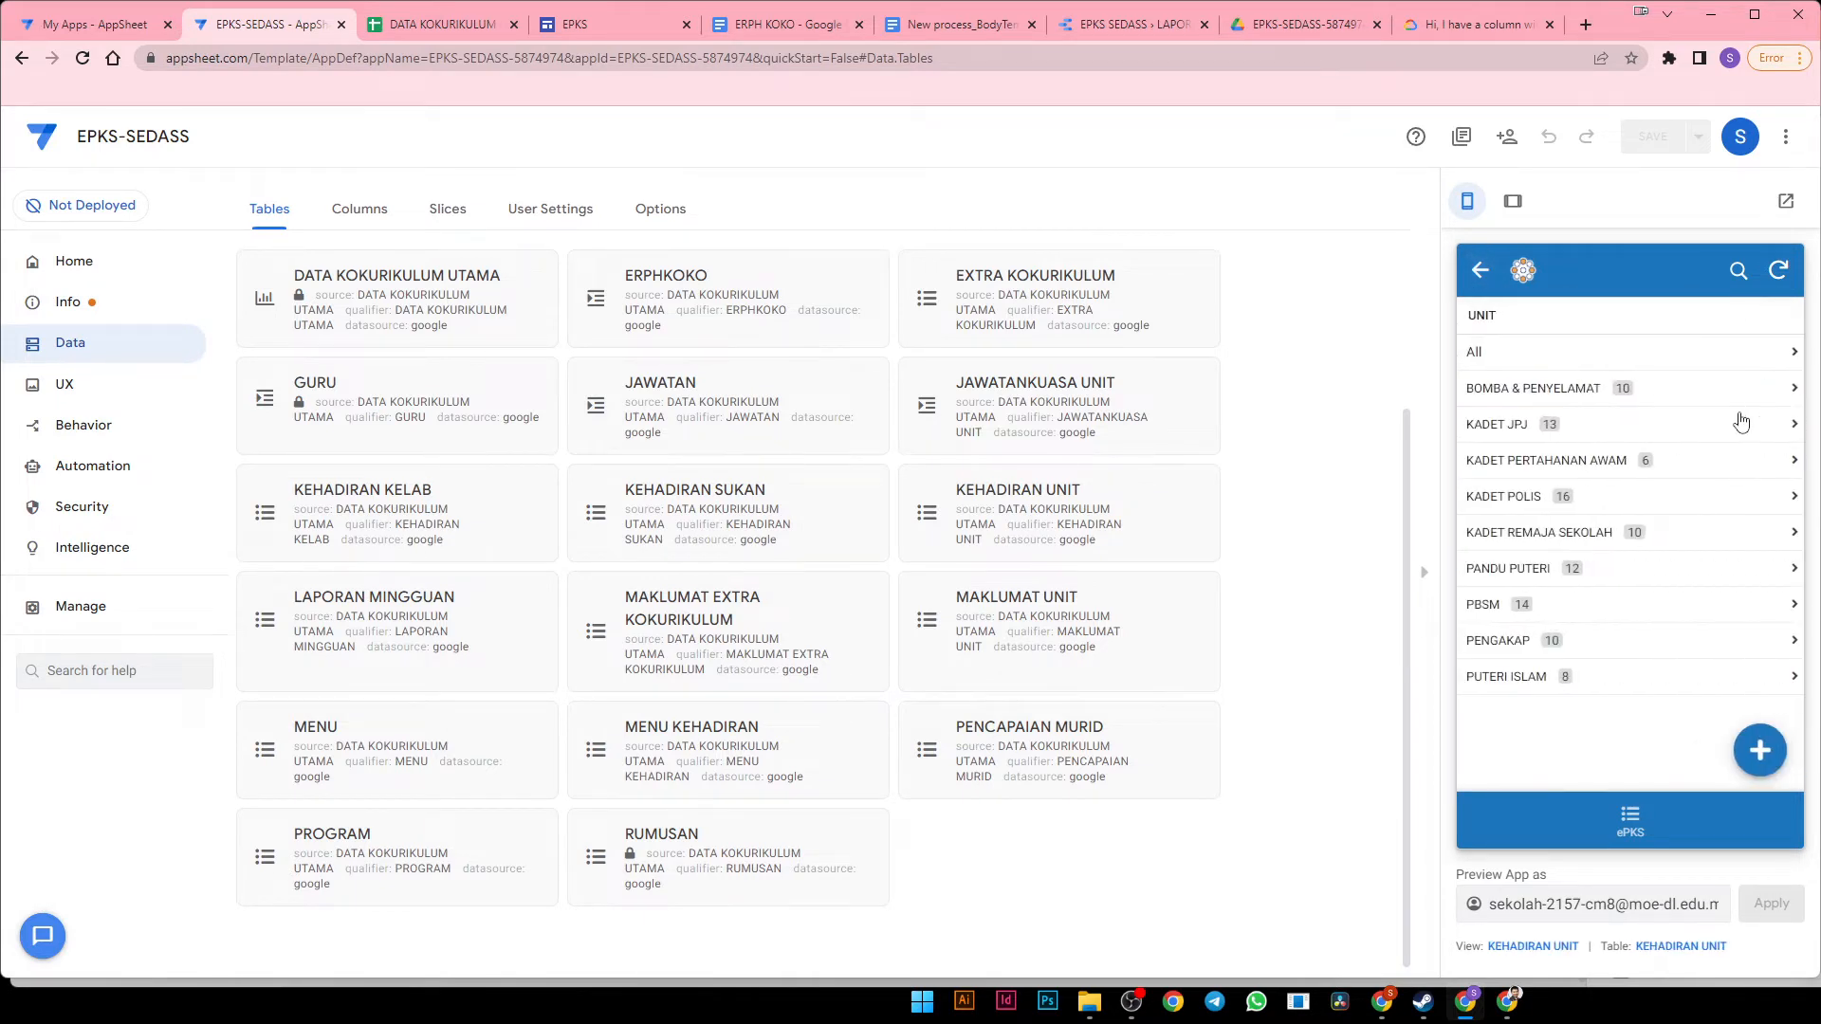
left_click(1584, 398)
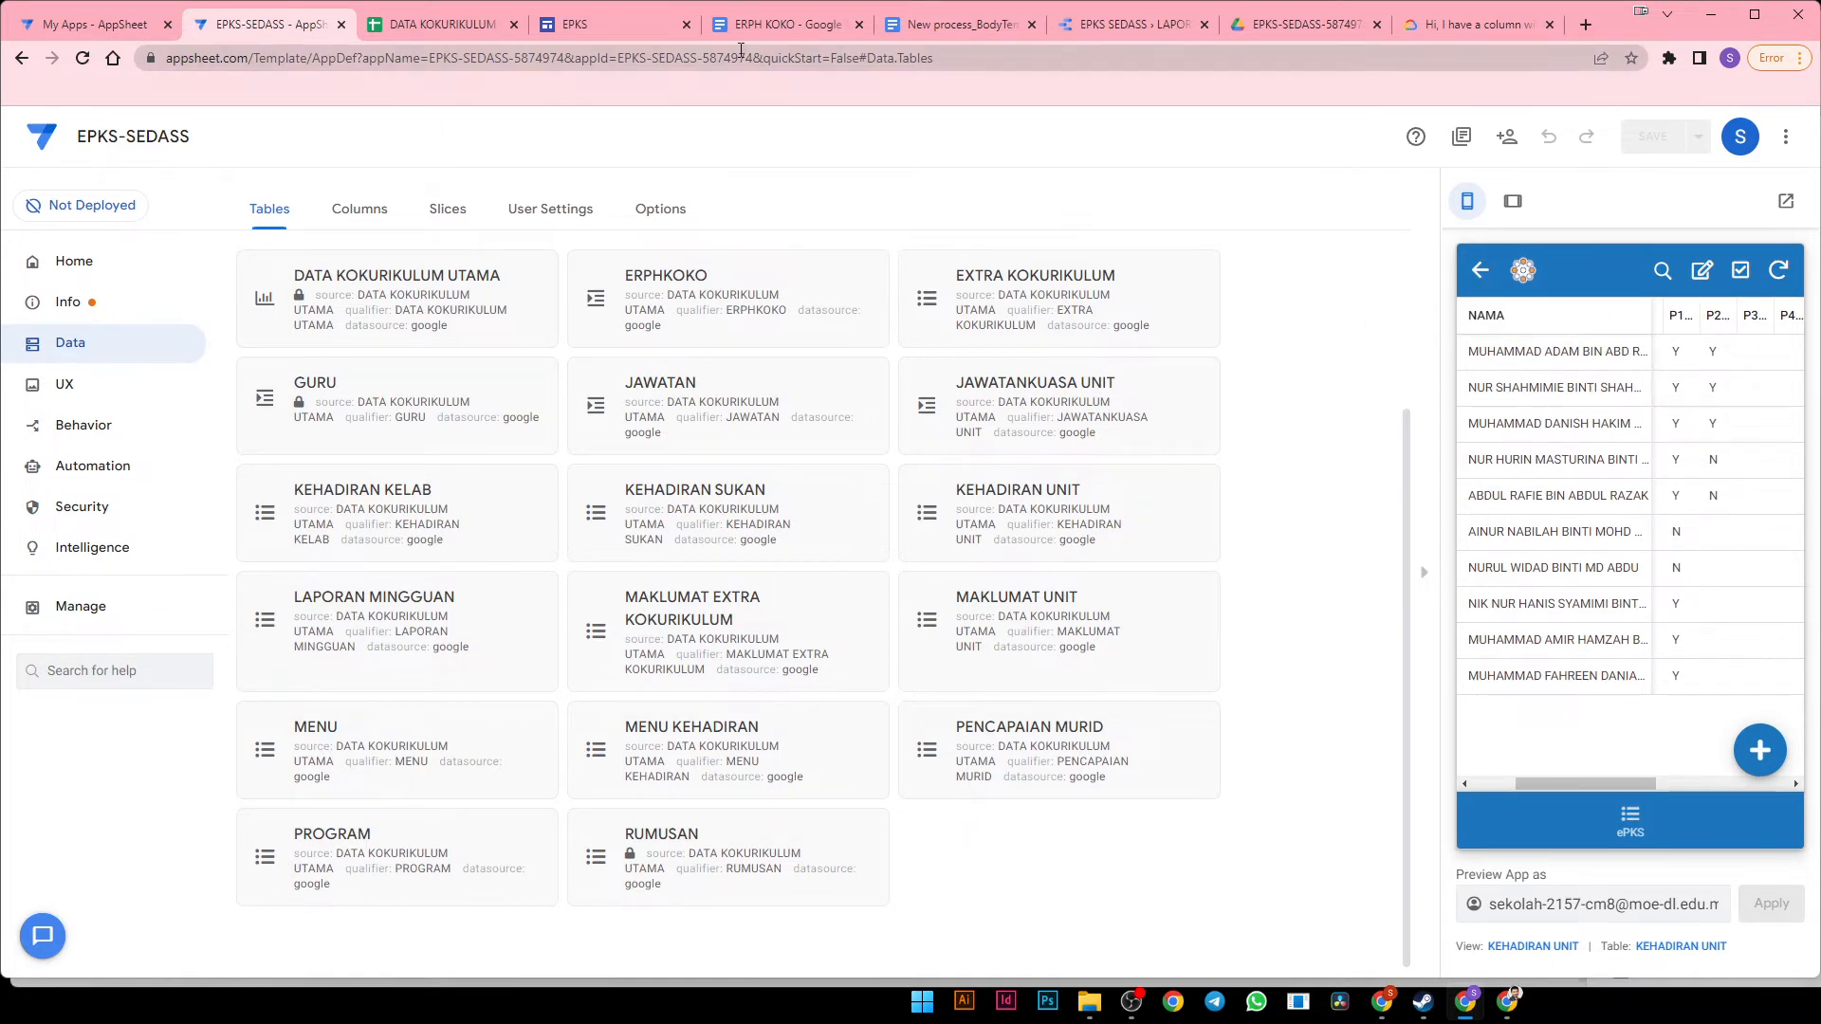
Look at the ERPH KOKO document in Google Docs and close the New process_BodyTemplate_20220410_073057 document
left_click(784, 32)
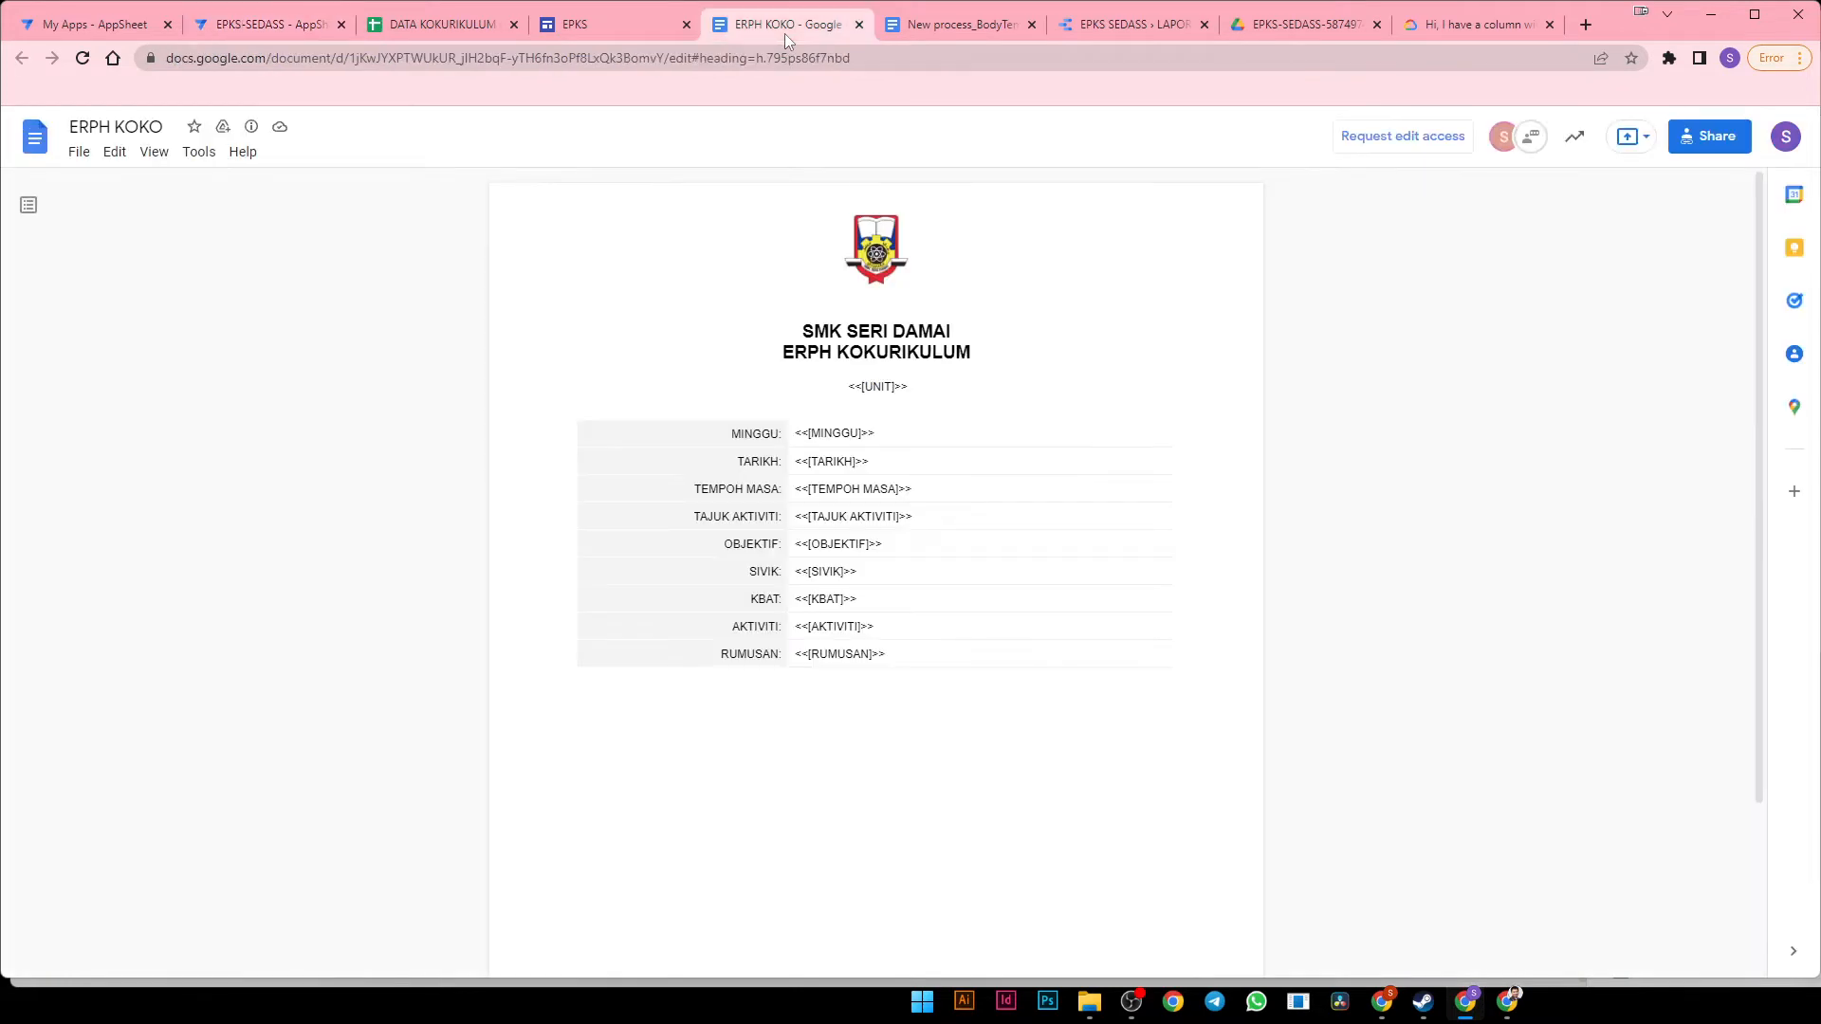
left_click(617, 16)
left_click(986, 28)
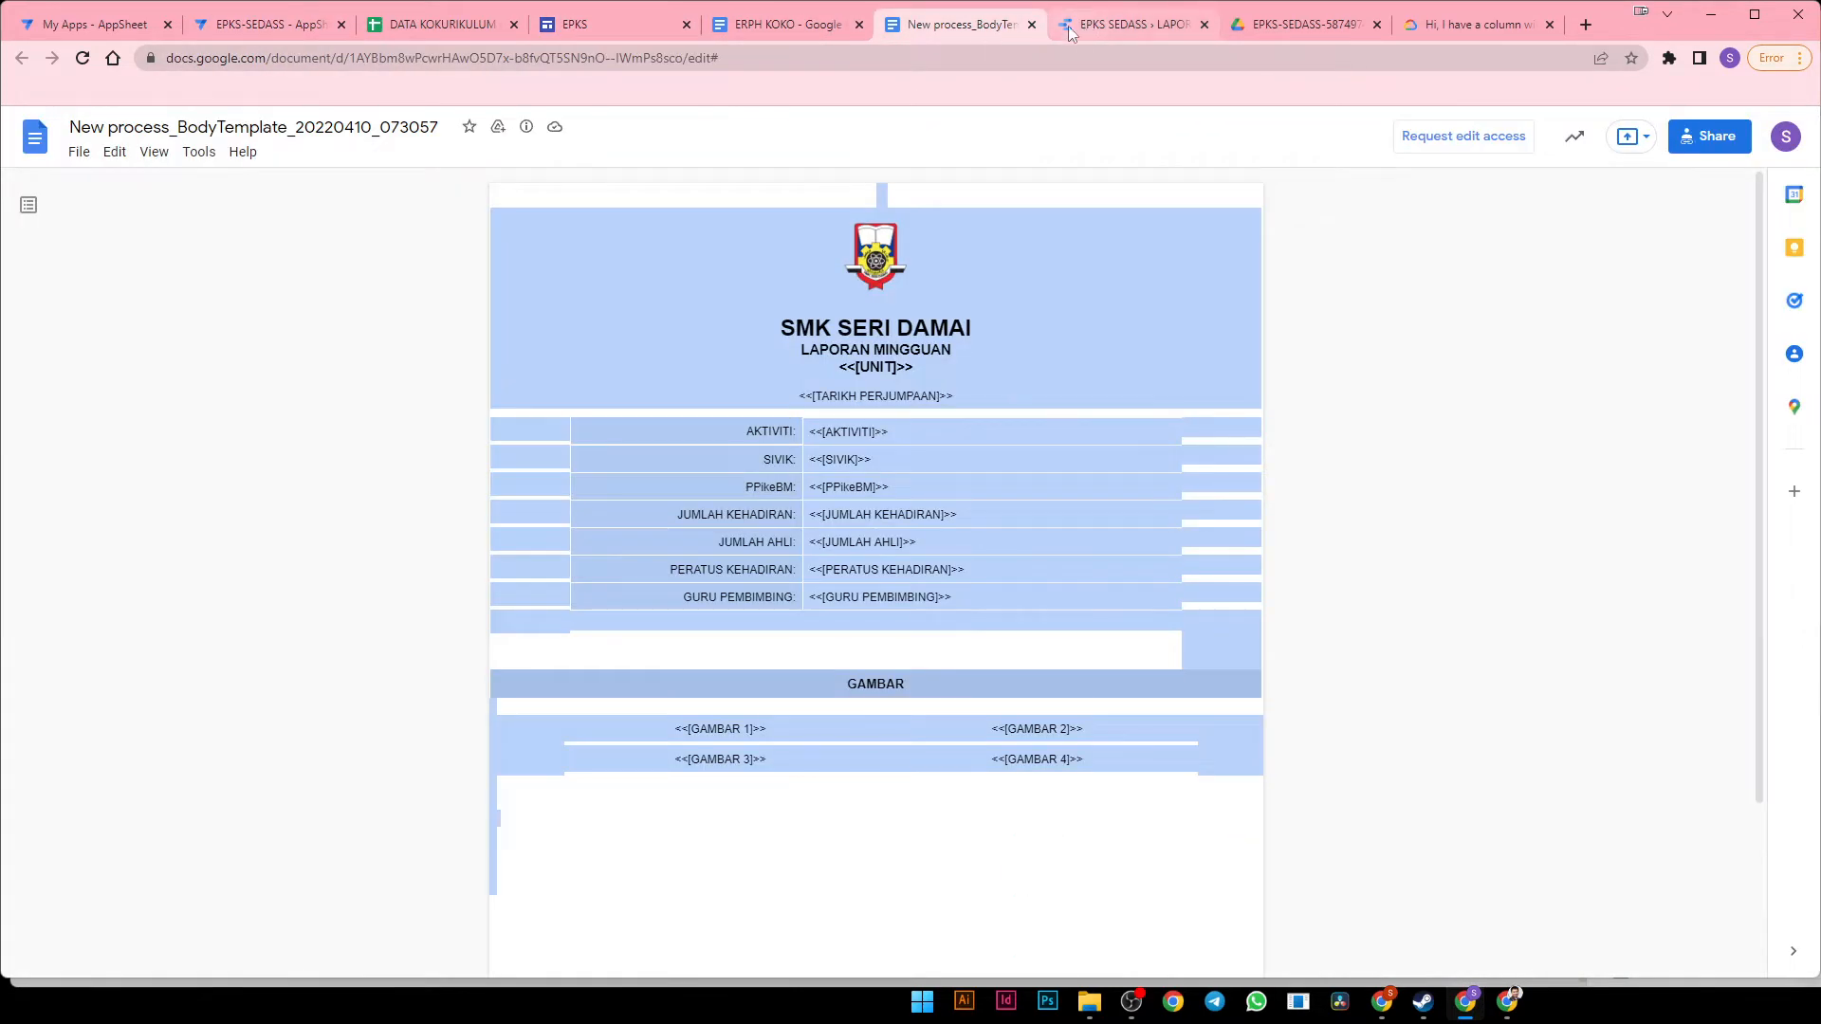
left_click(1032, 25)
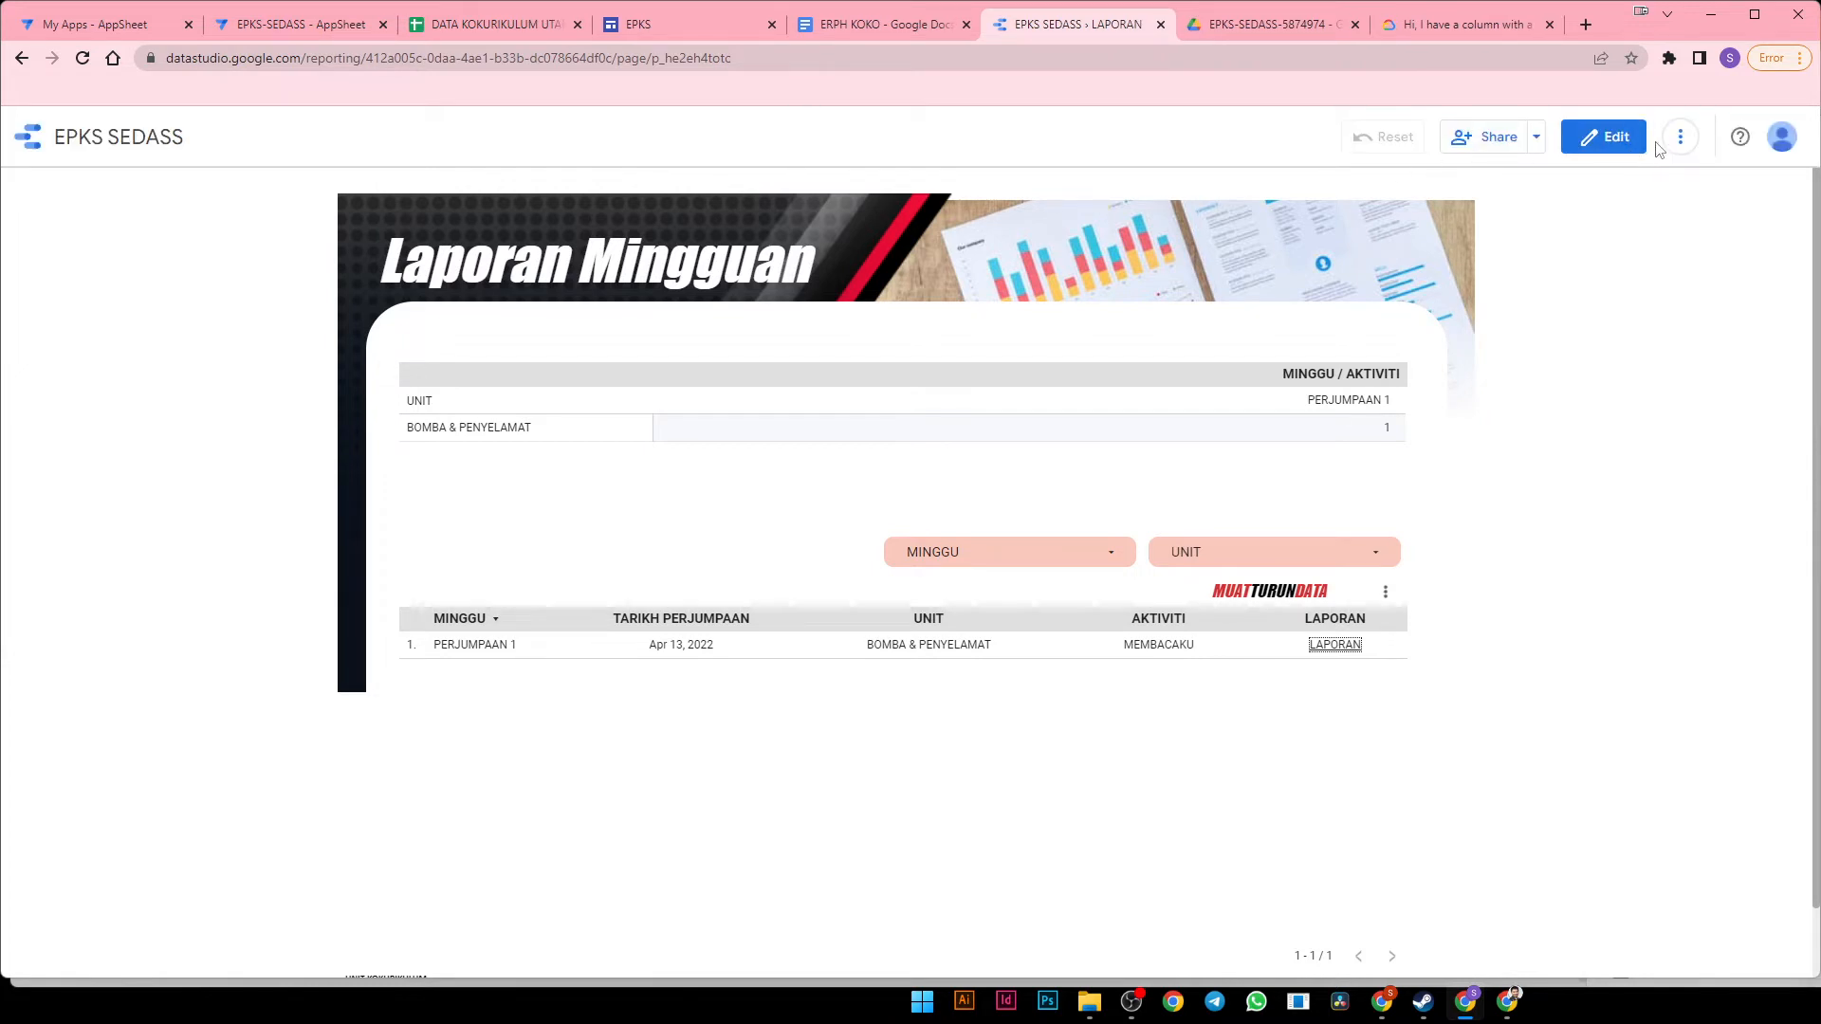
Open the EPKS SEDASS dashboard's KEHADIRAN page and filter the attendance table to only the BOMBA & PENYELAMAT unit
left_click(1680, 137)
left_click(1732, 354)
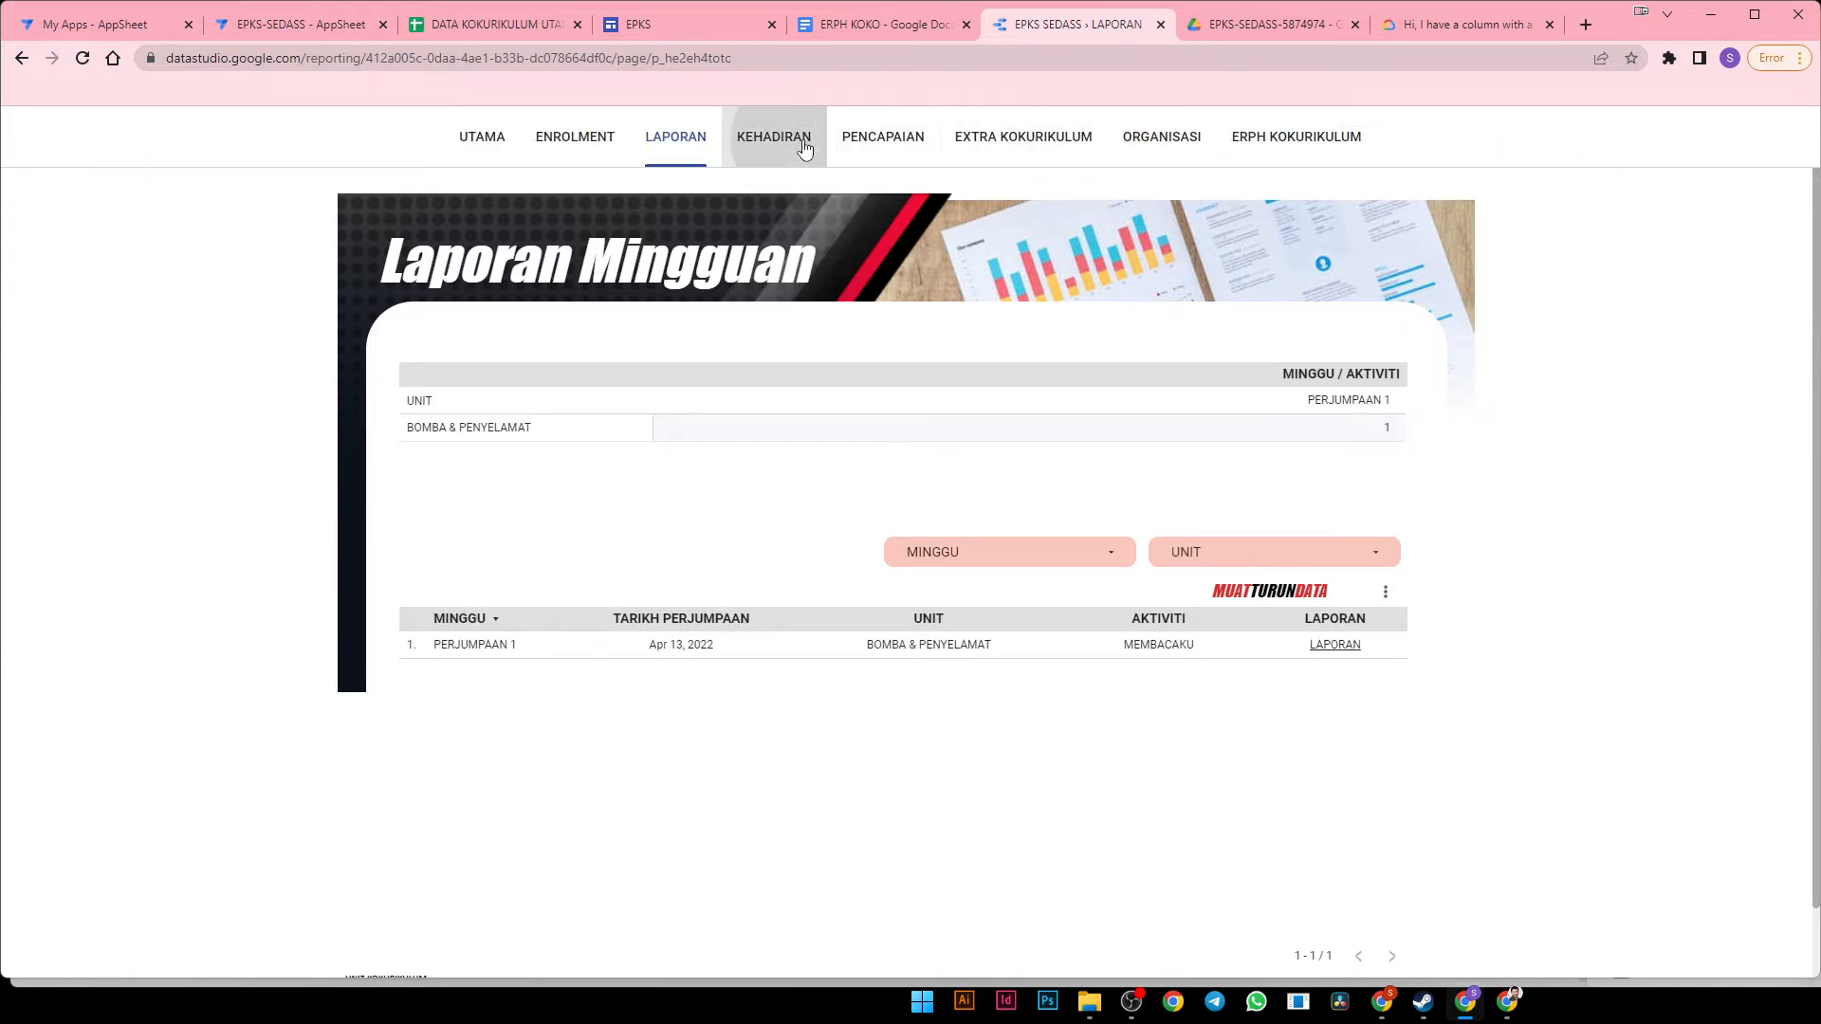
left_click(770, 131)
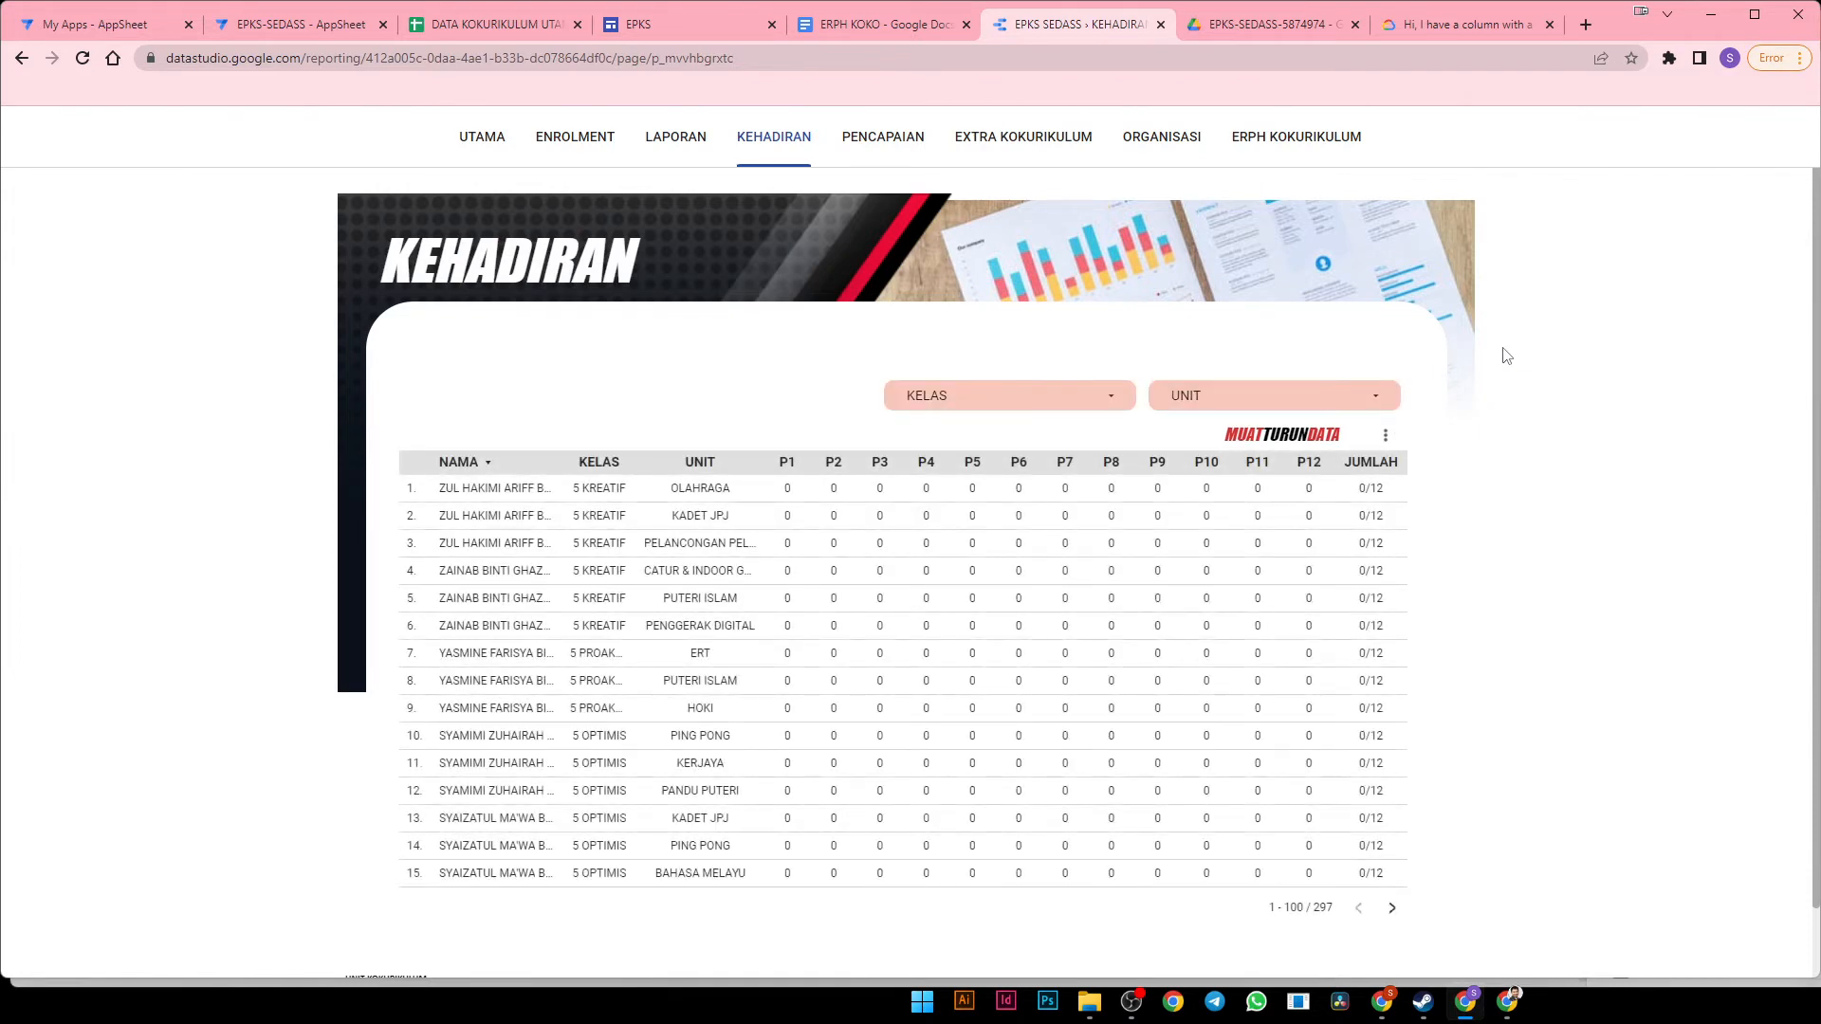
left_click(1228, 391)
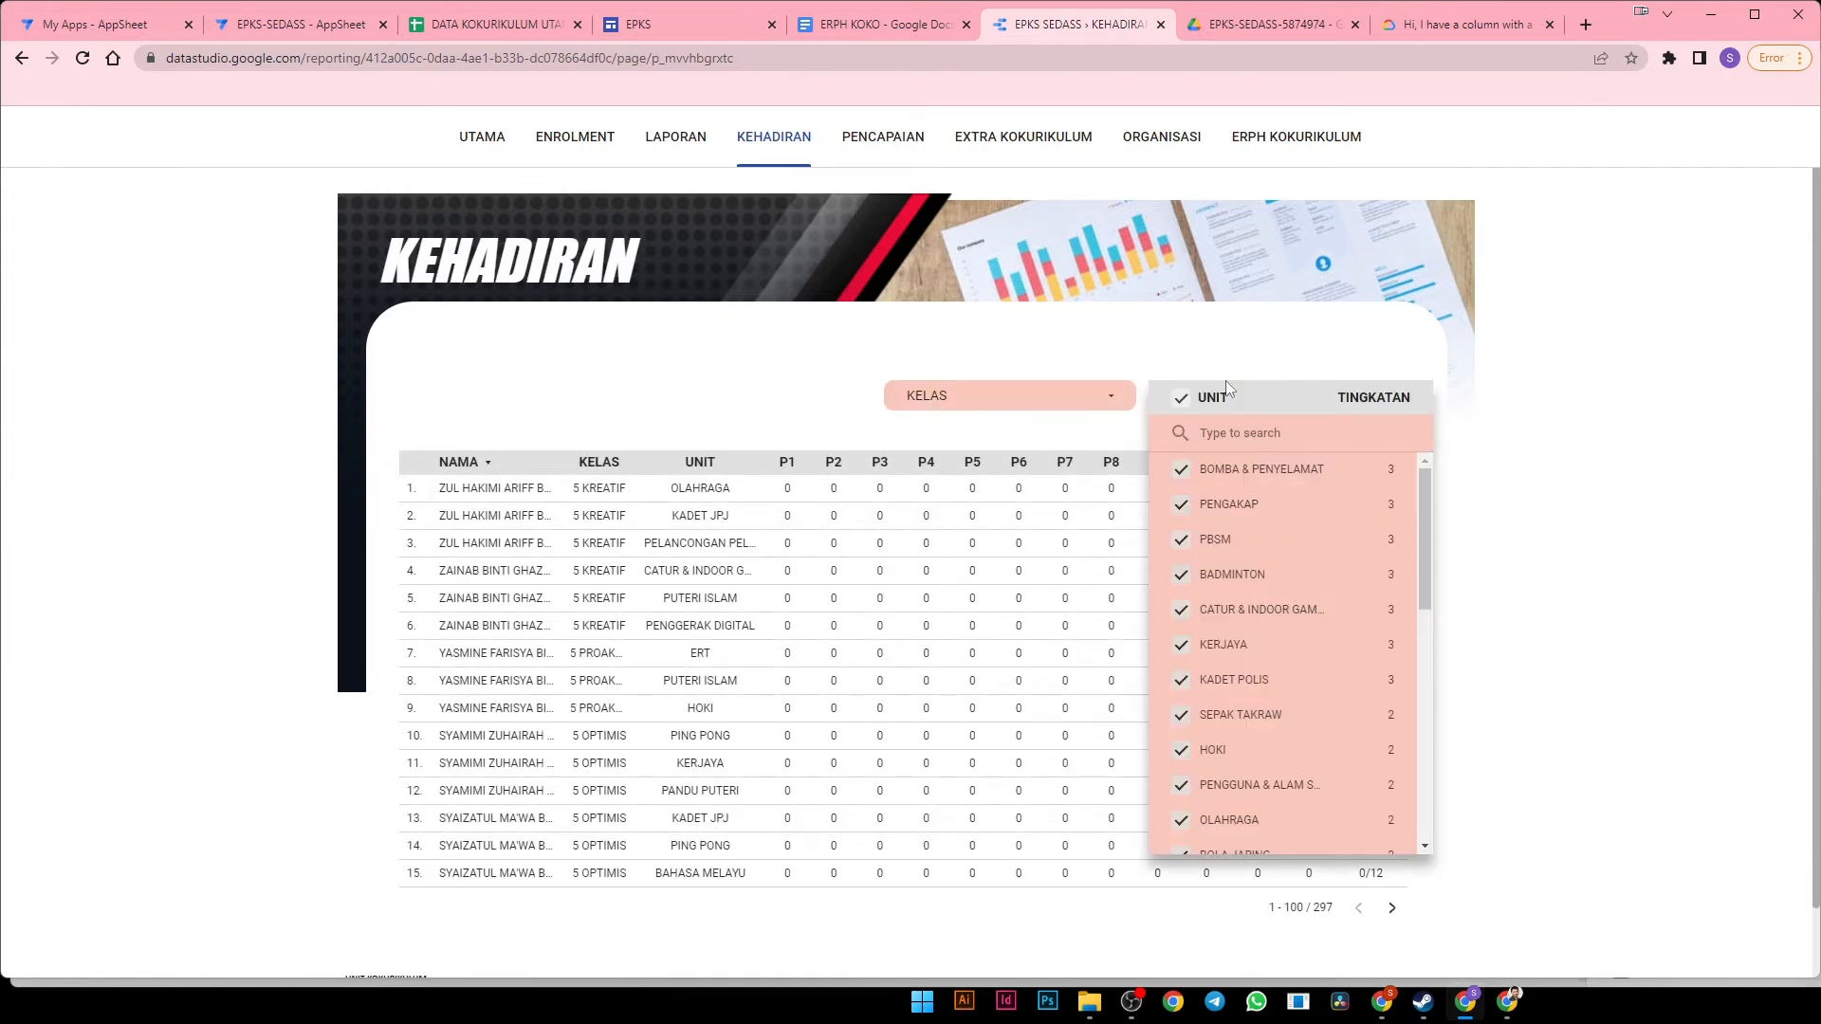
left_click(1373, 471)
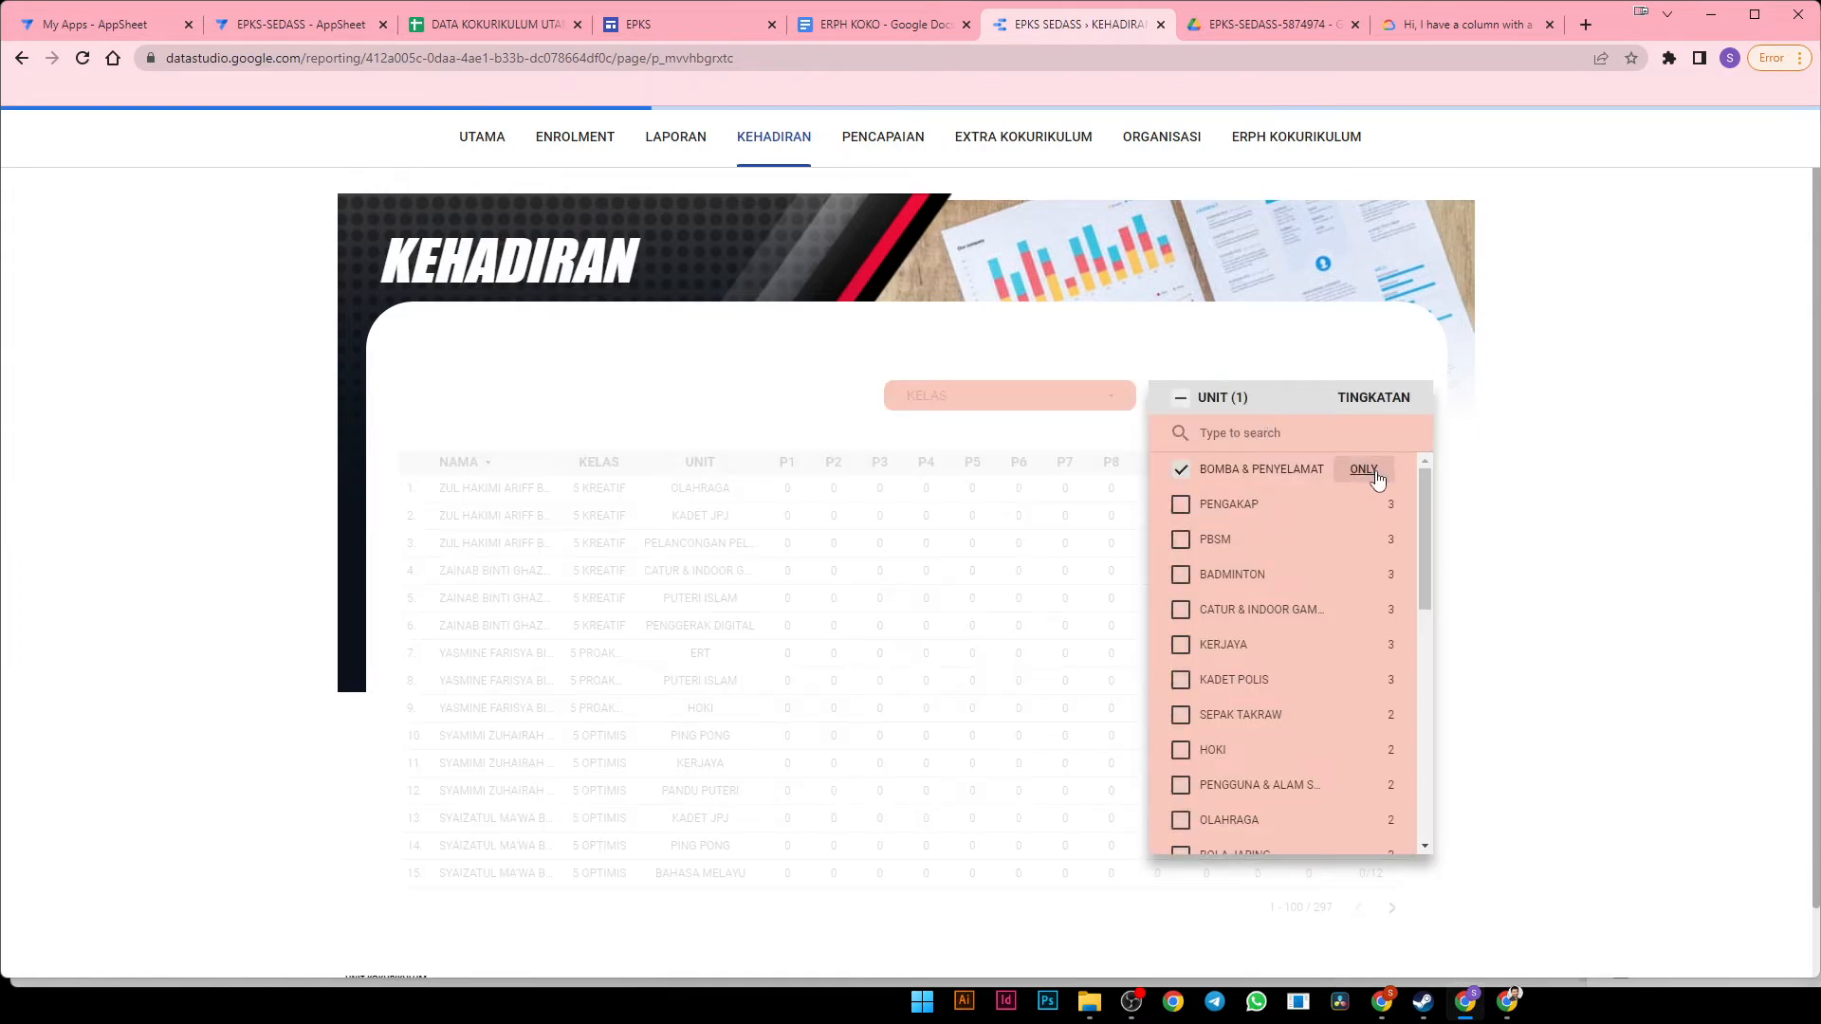
left_click(1599, 491)
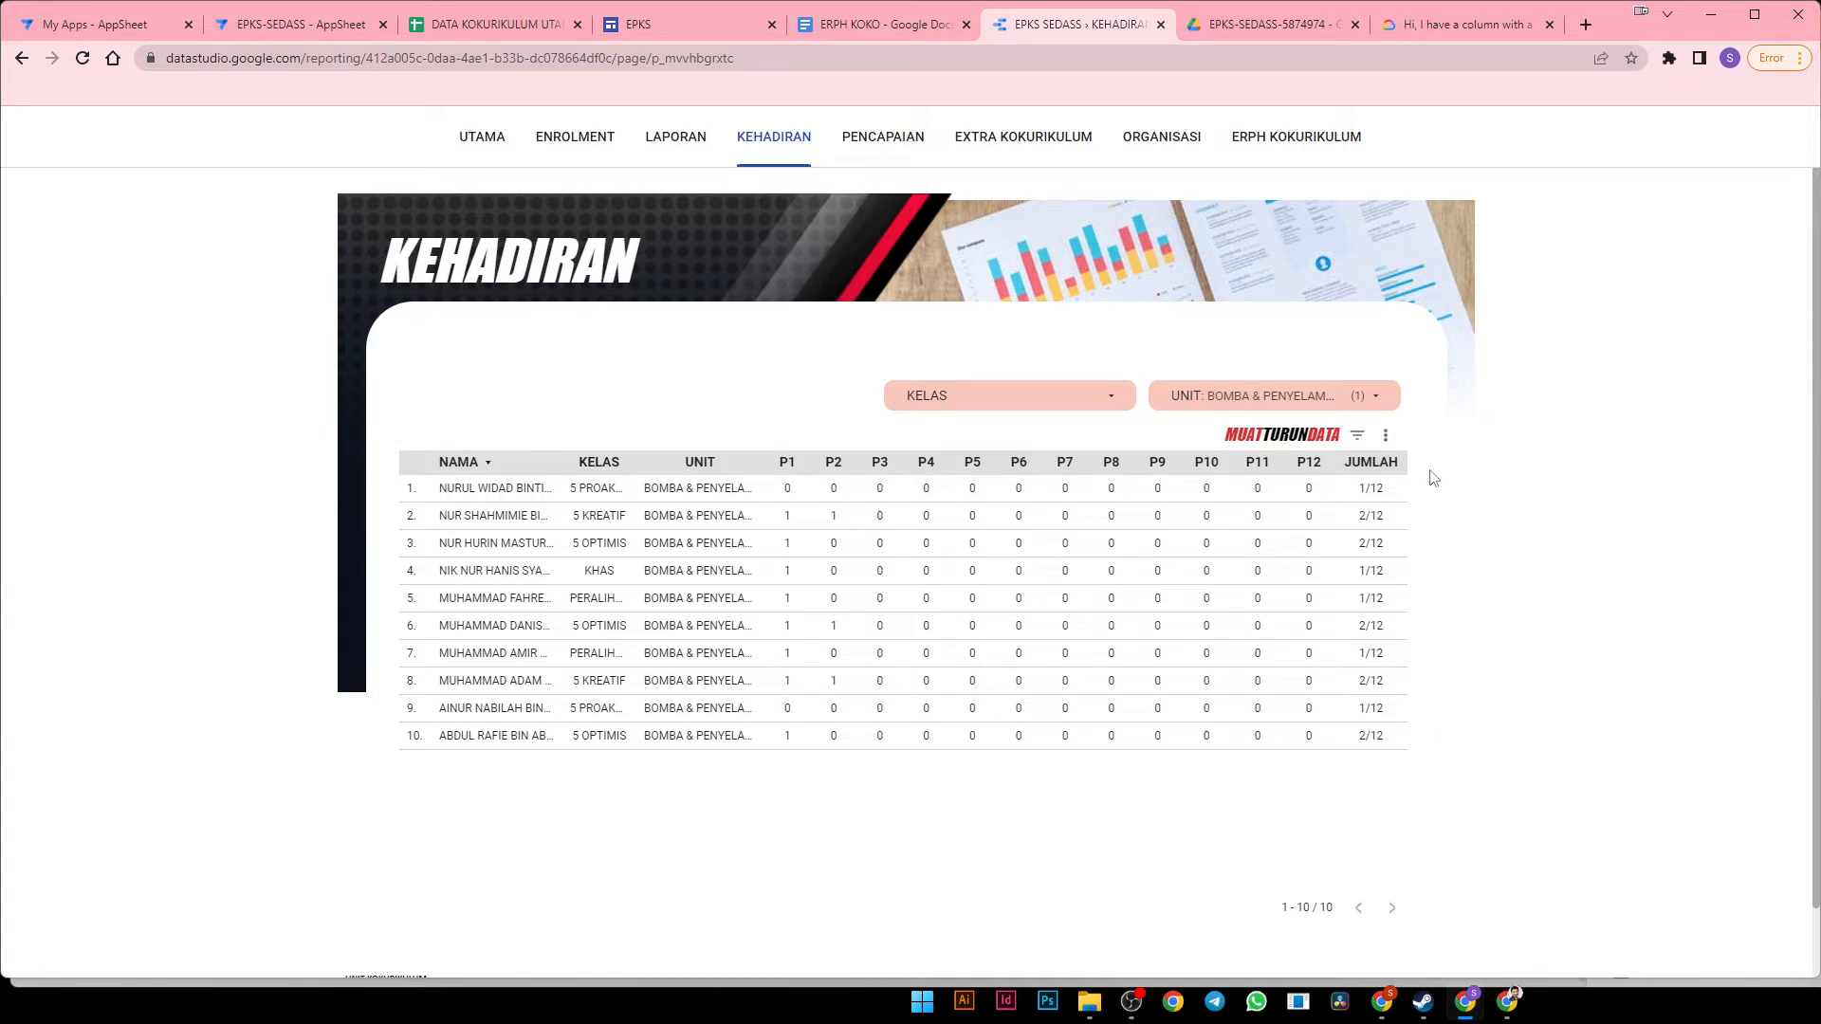
Restore the closed EPKS SEDASS dashboard page in the browser and close the Google Cloud Community page
left_click(1162, 25)
right_click(1490, 5)
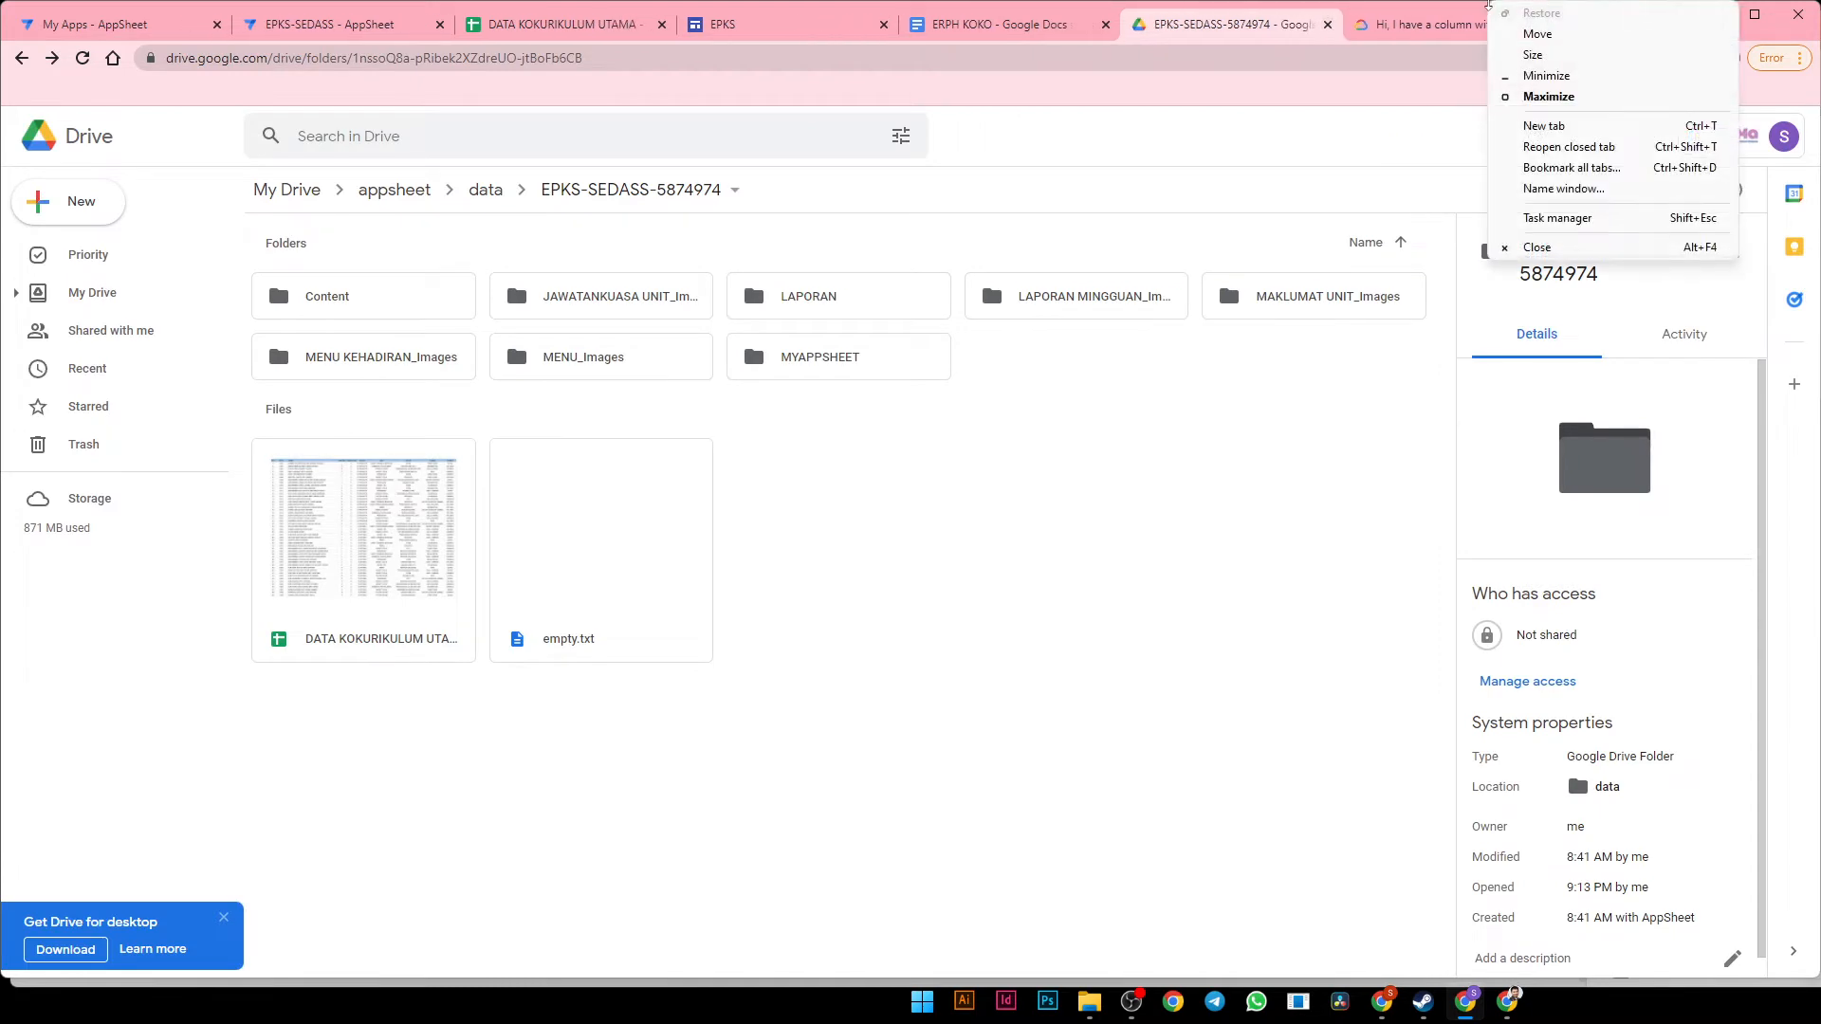
left_click(1377, 113)
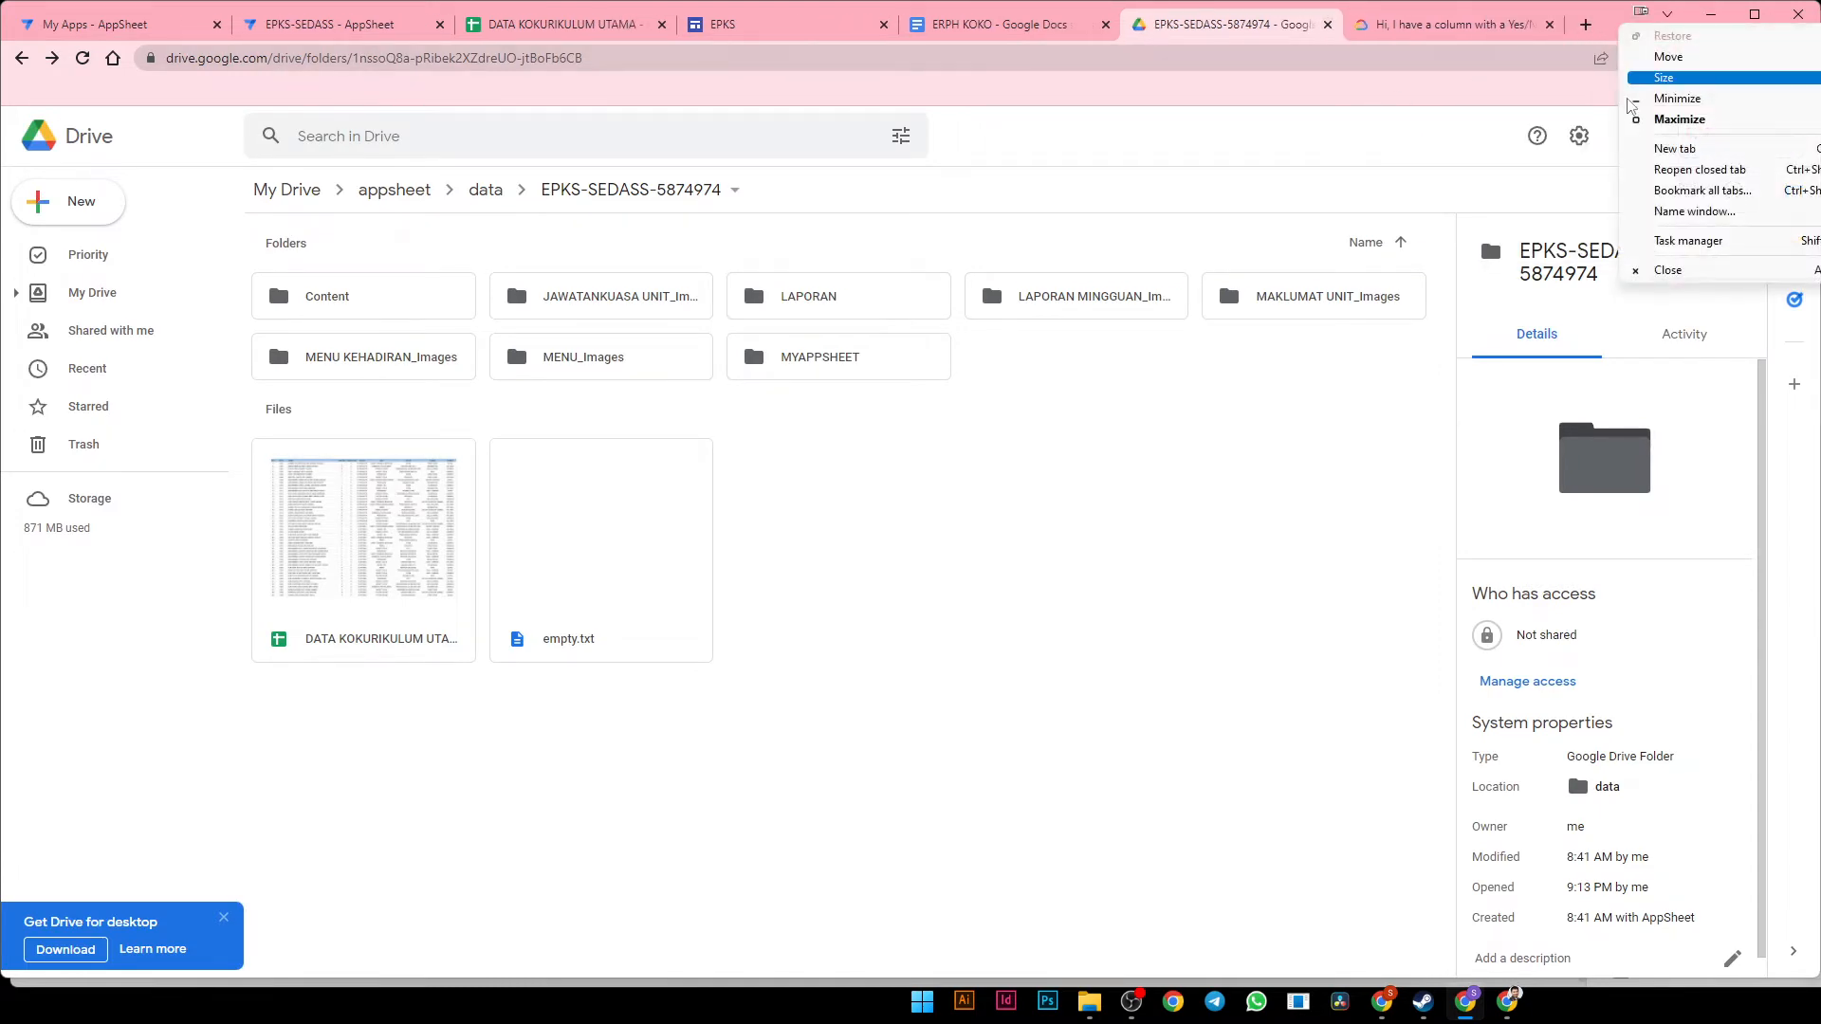
left_click(1662, 170)
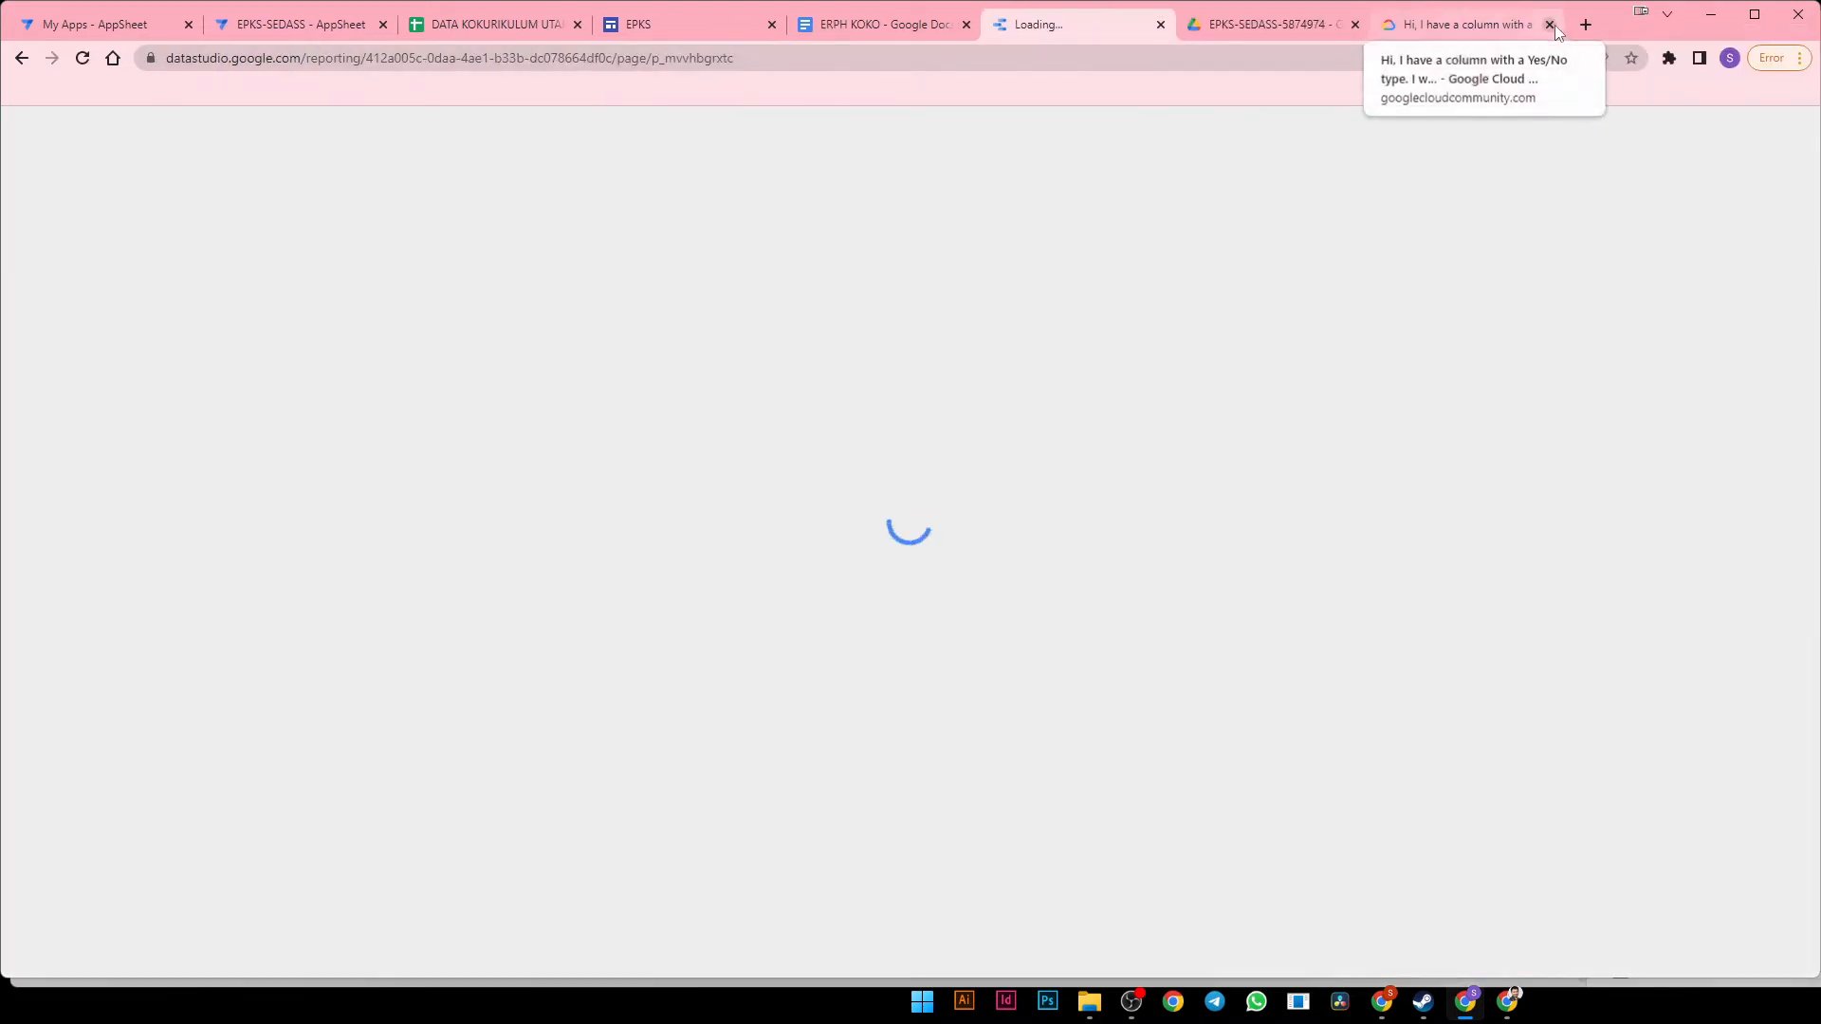
left_click(1550, 24)
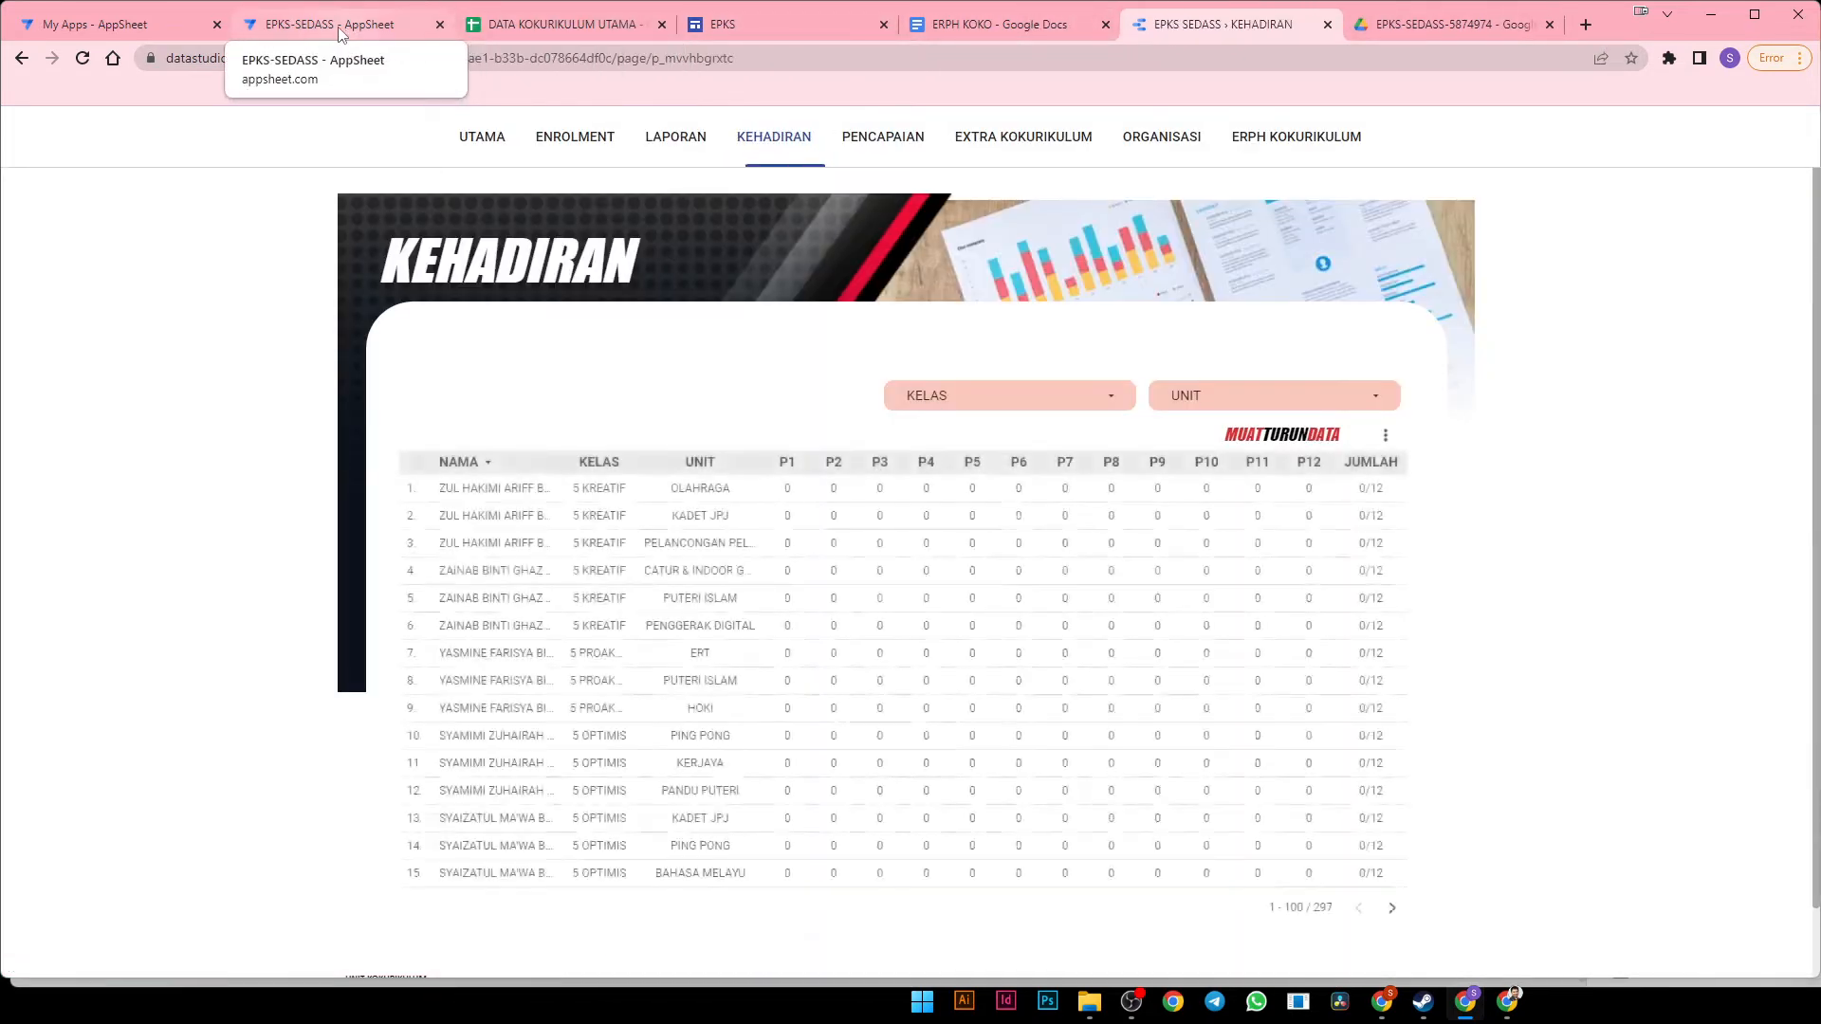
Switch to the EPKS-SEDASS app in AppSheet, return to its ePKS menu and open PENCAPAIAN MURID
left_click(340, 28)
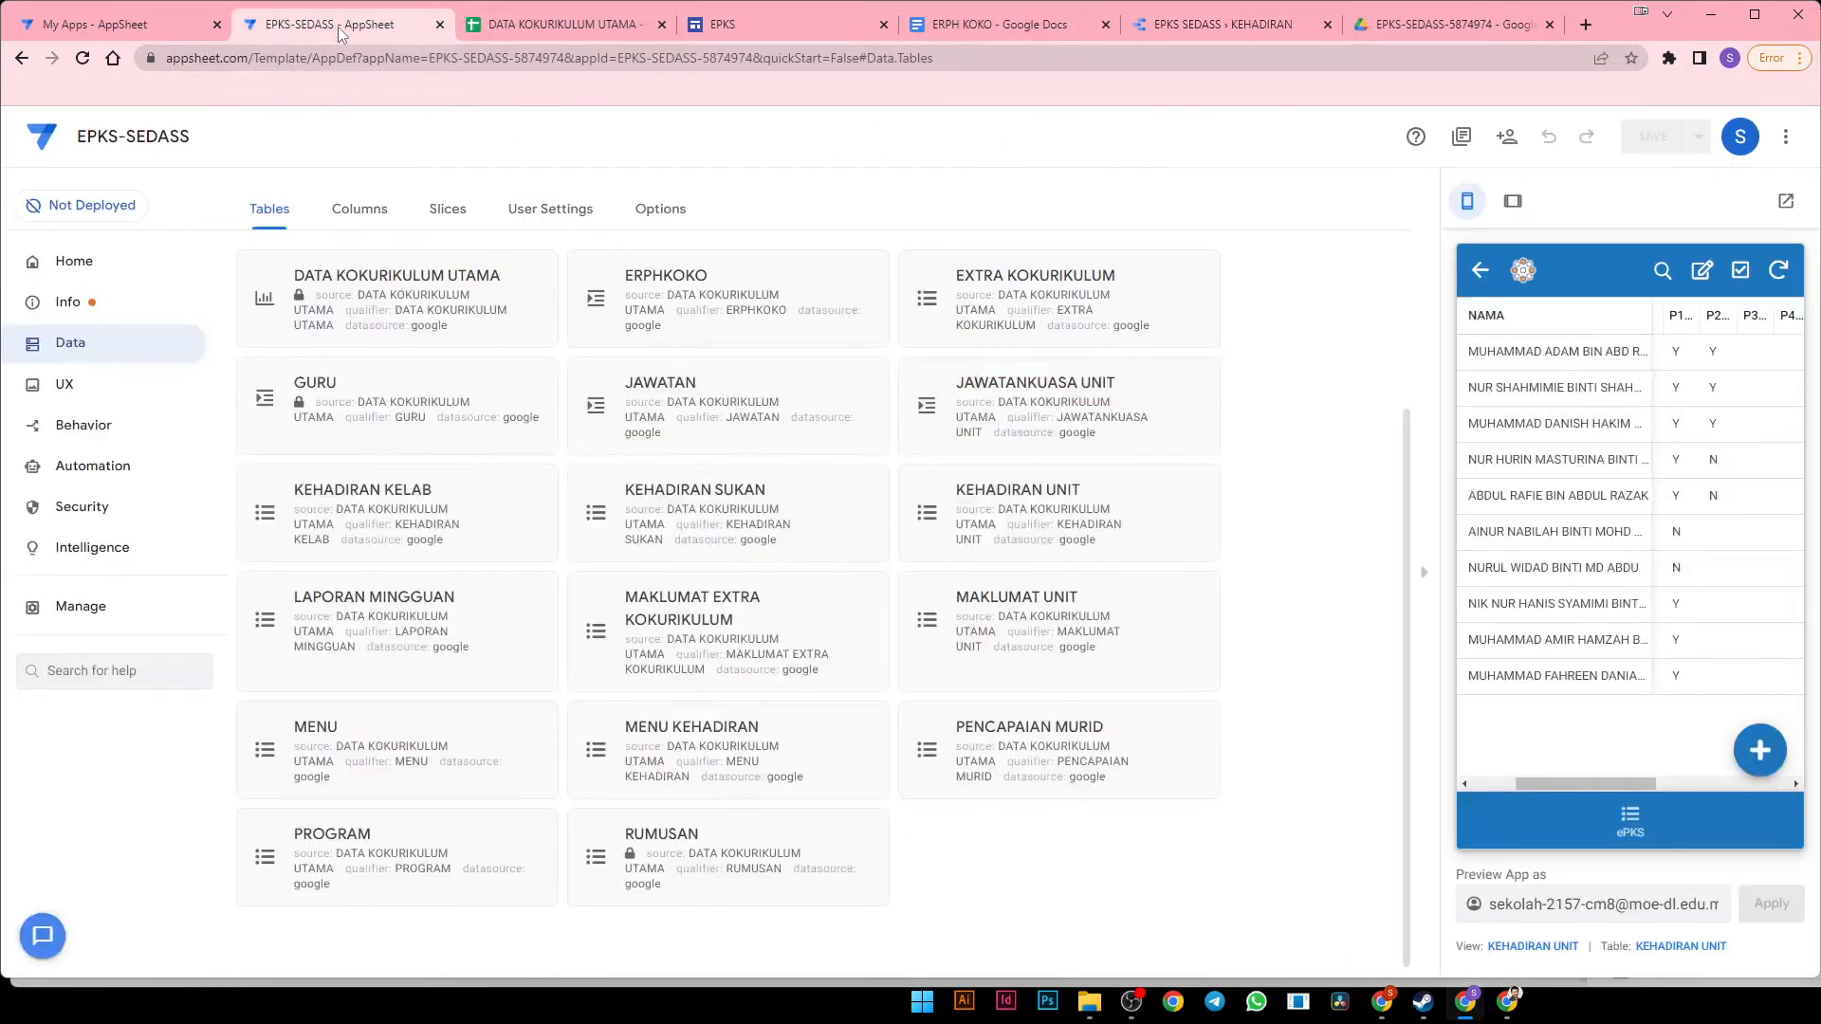
left_click(1631, 821)
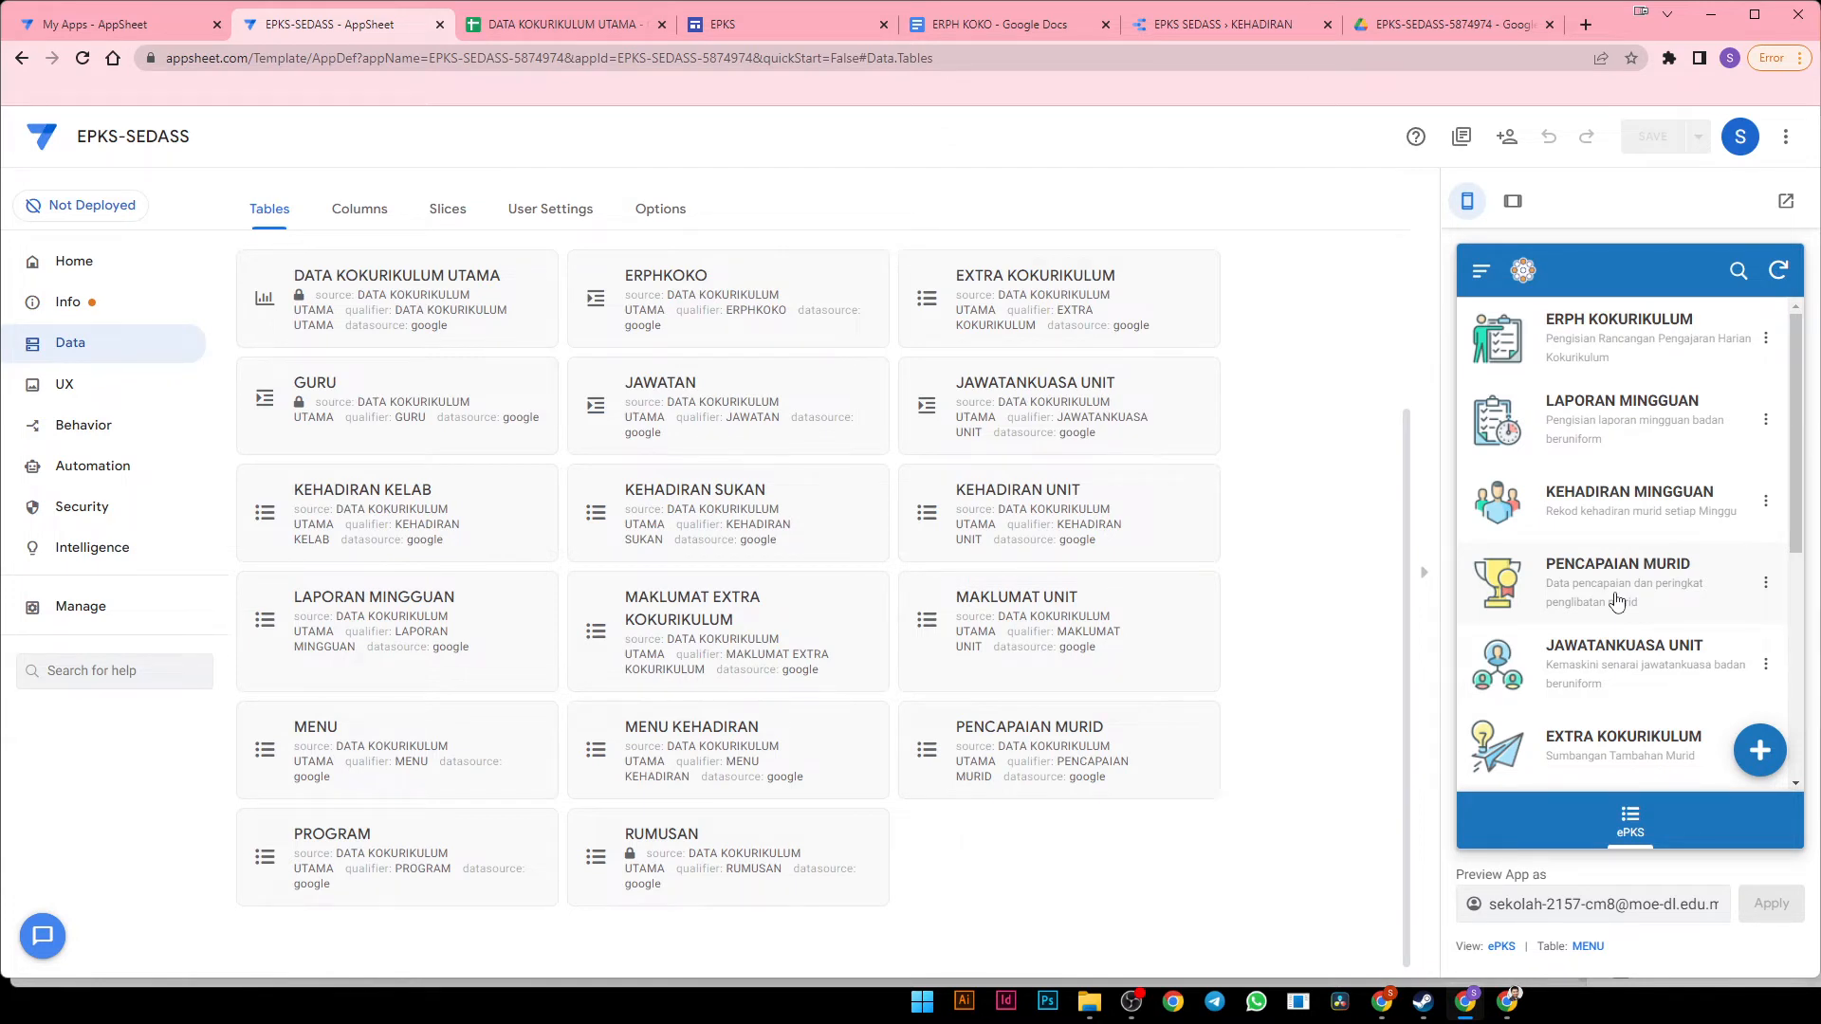
left_click(1617, 601)
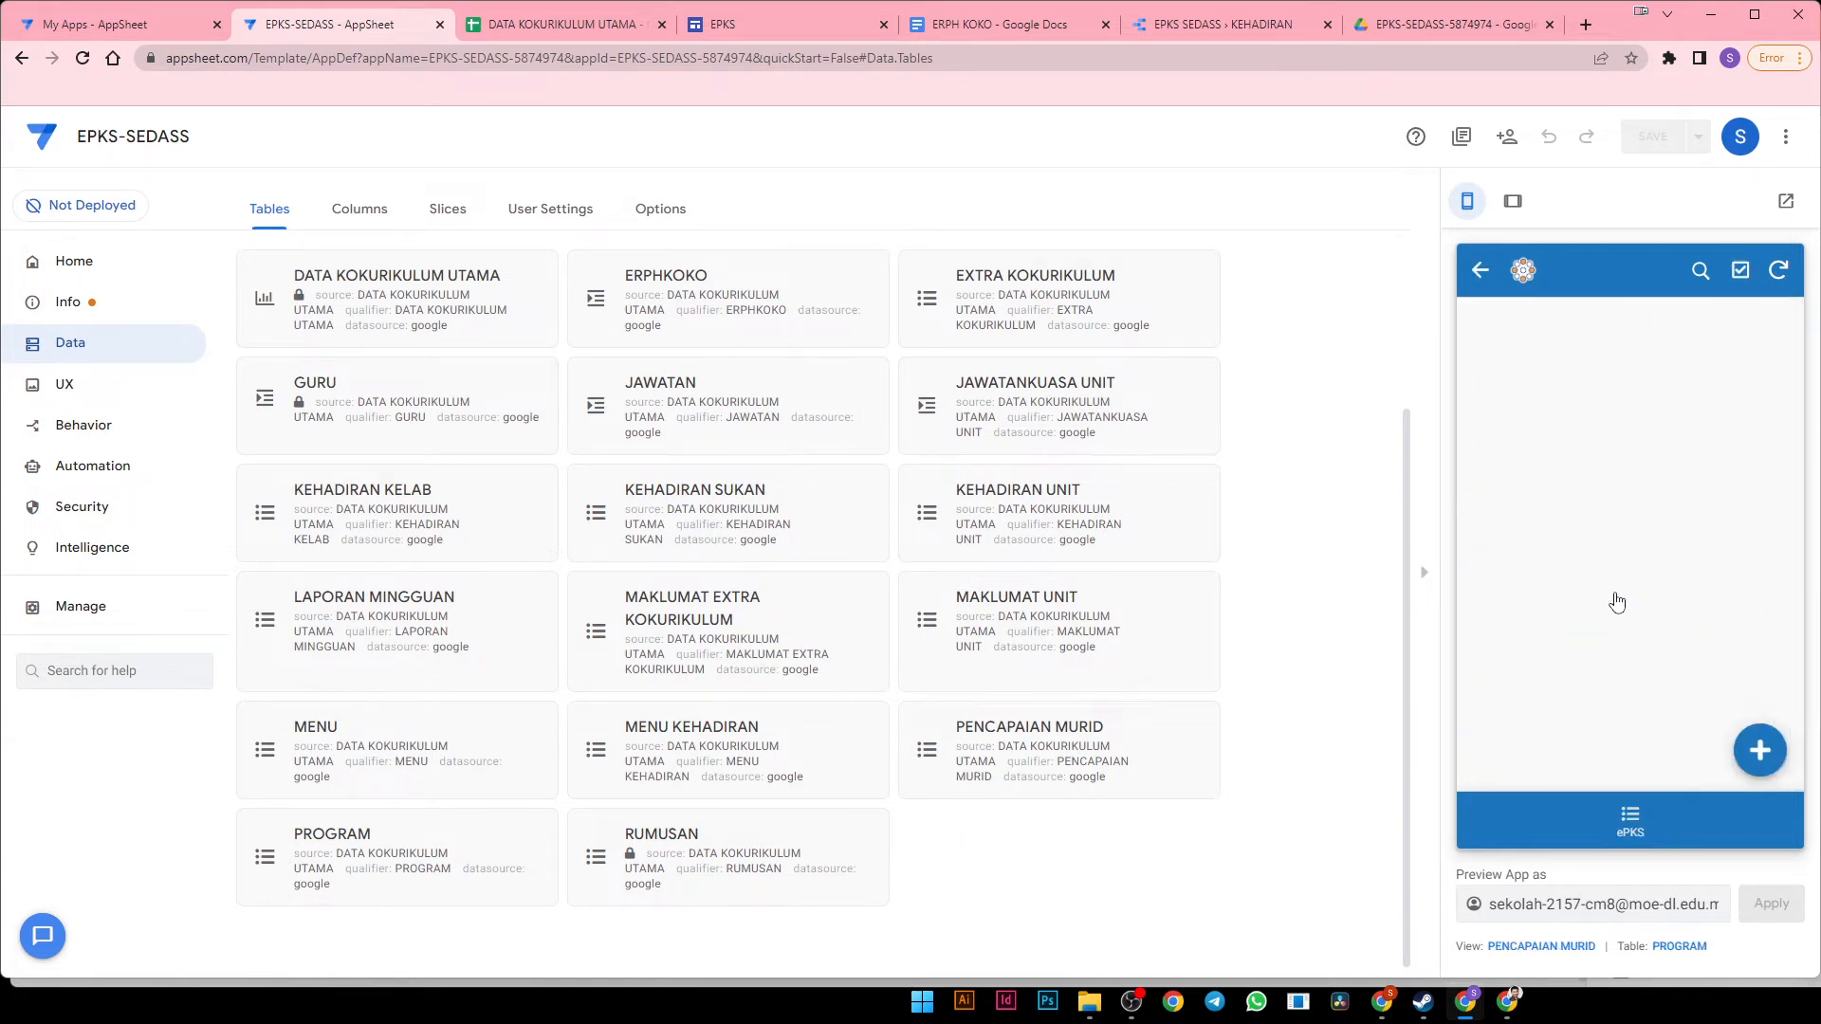
Start a new program record named BOLA SEPAK with JENIS SUKAN PERMAINAN and PERINGKAT NEGERI
left_click(1755, 747)
left_click(1606, 473)
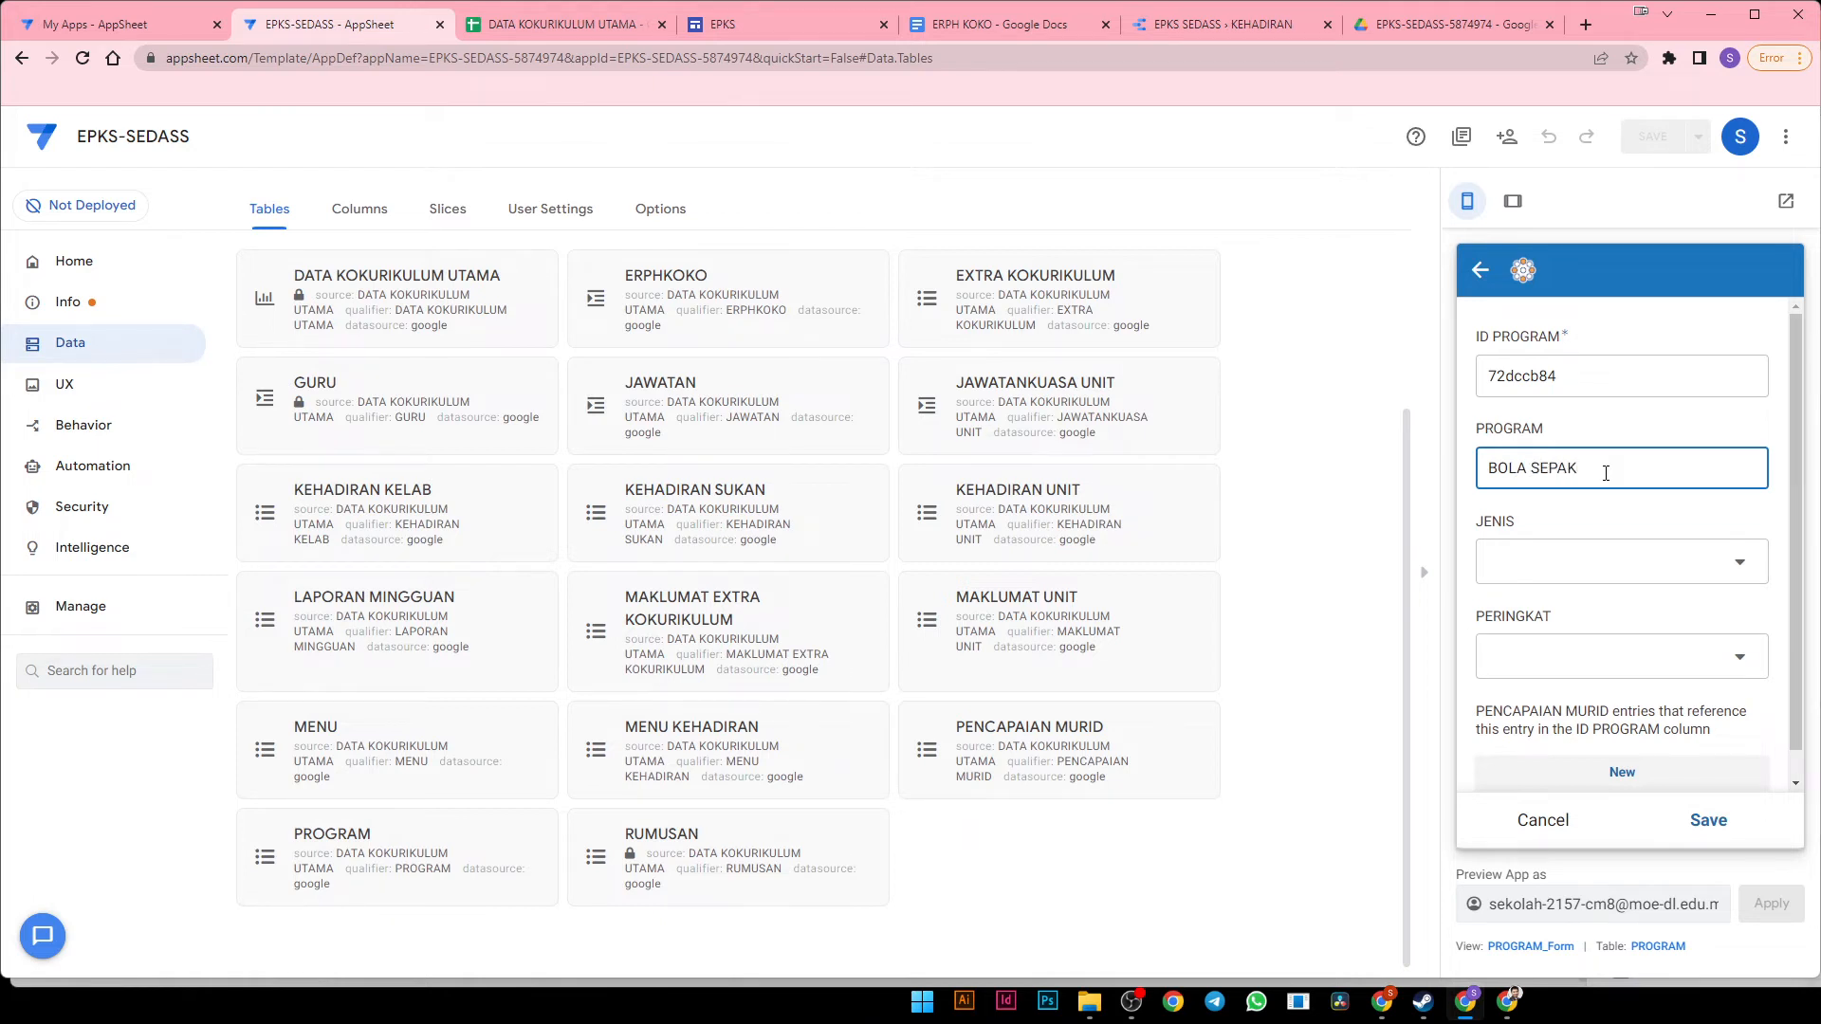
left_click(1605, 563)
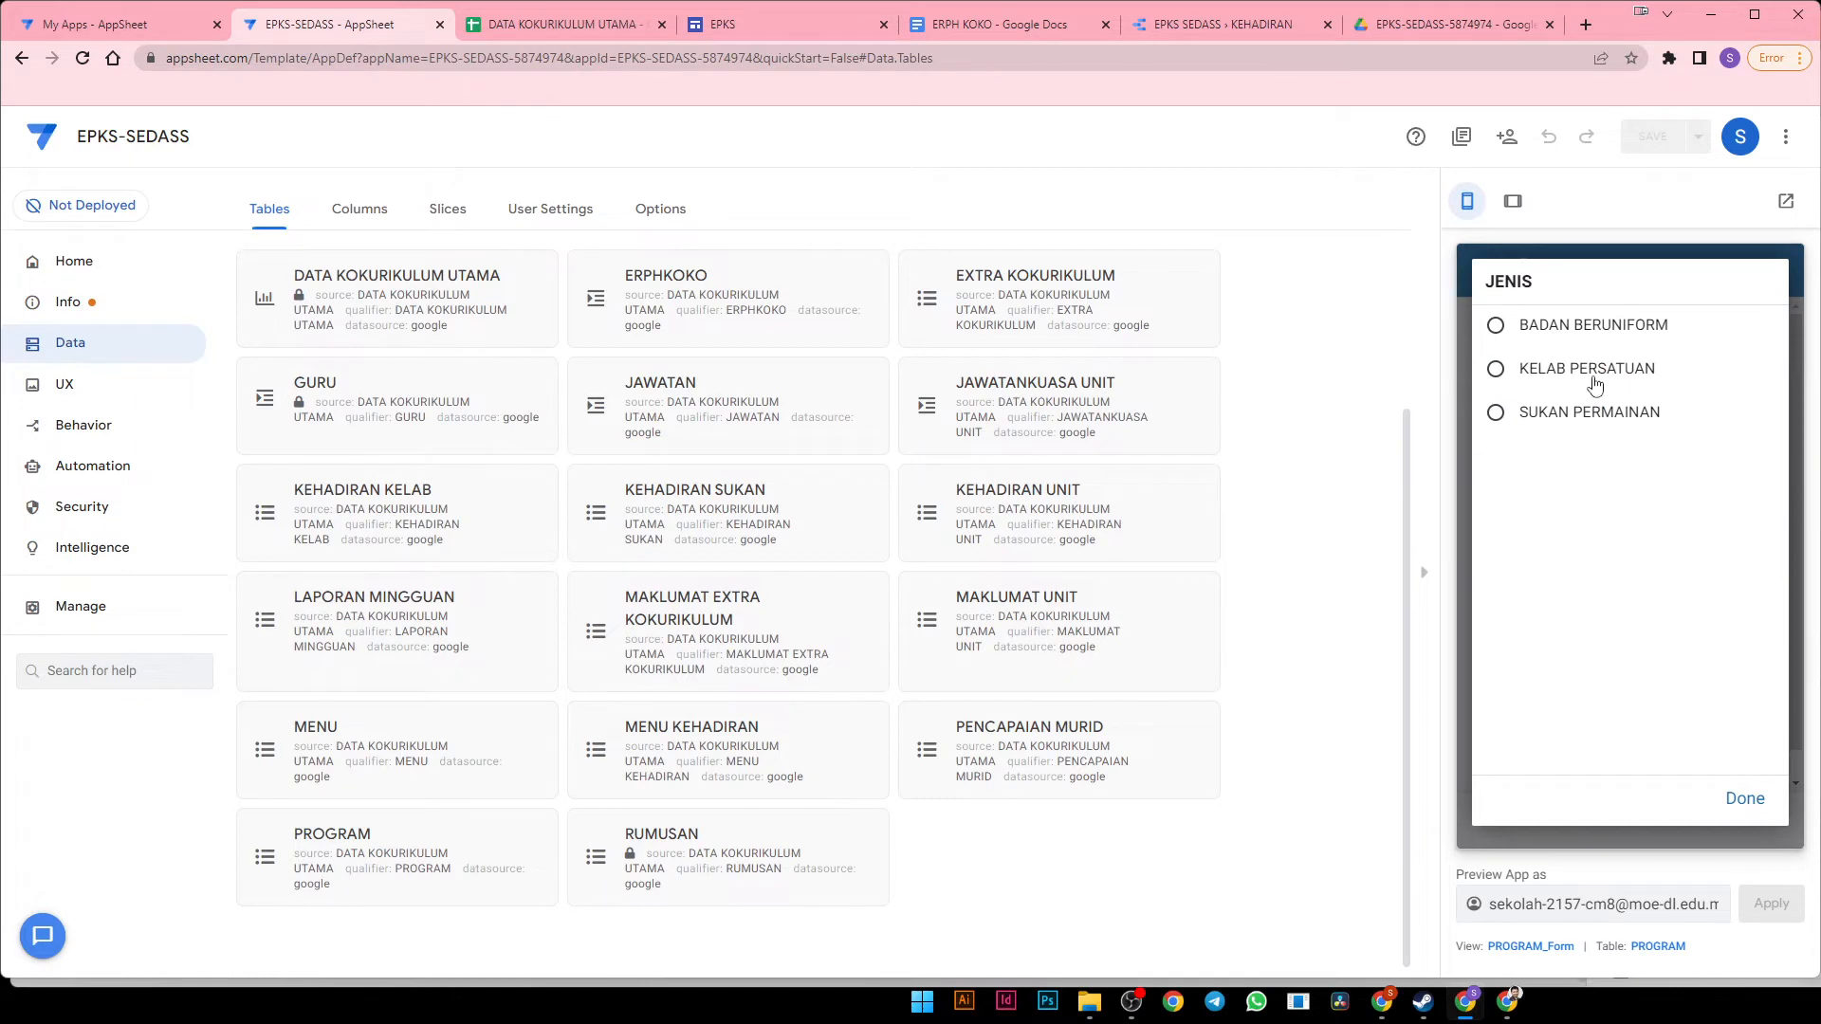
left_click(1597, 421)
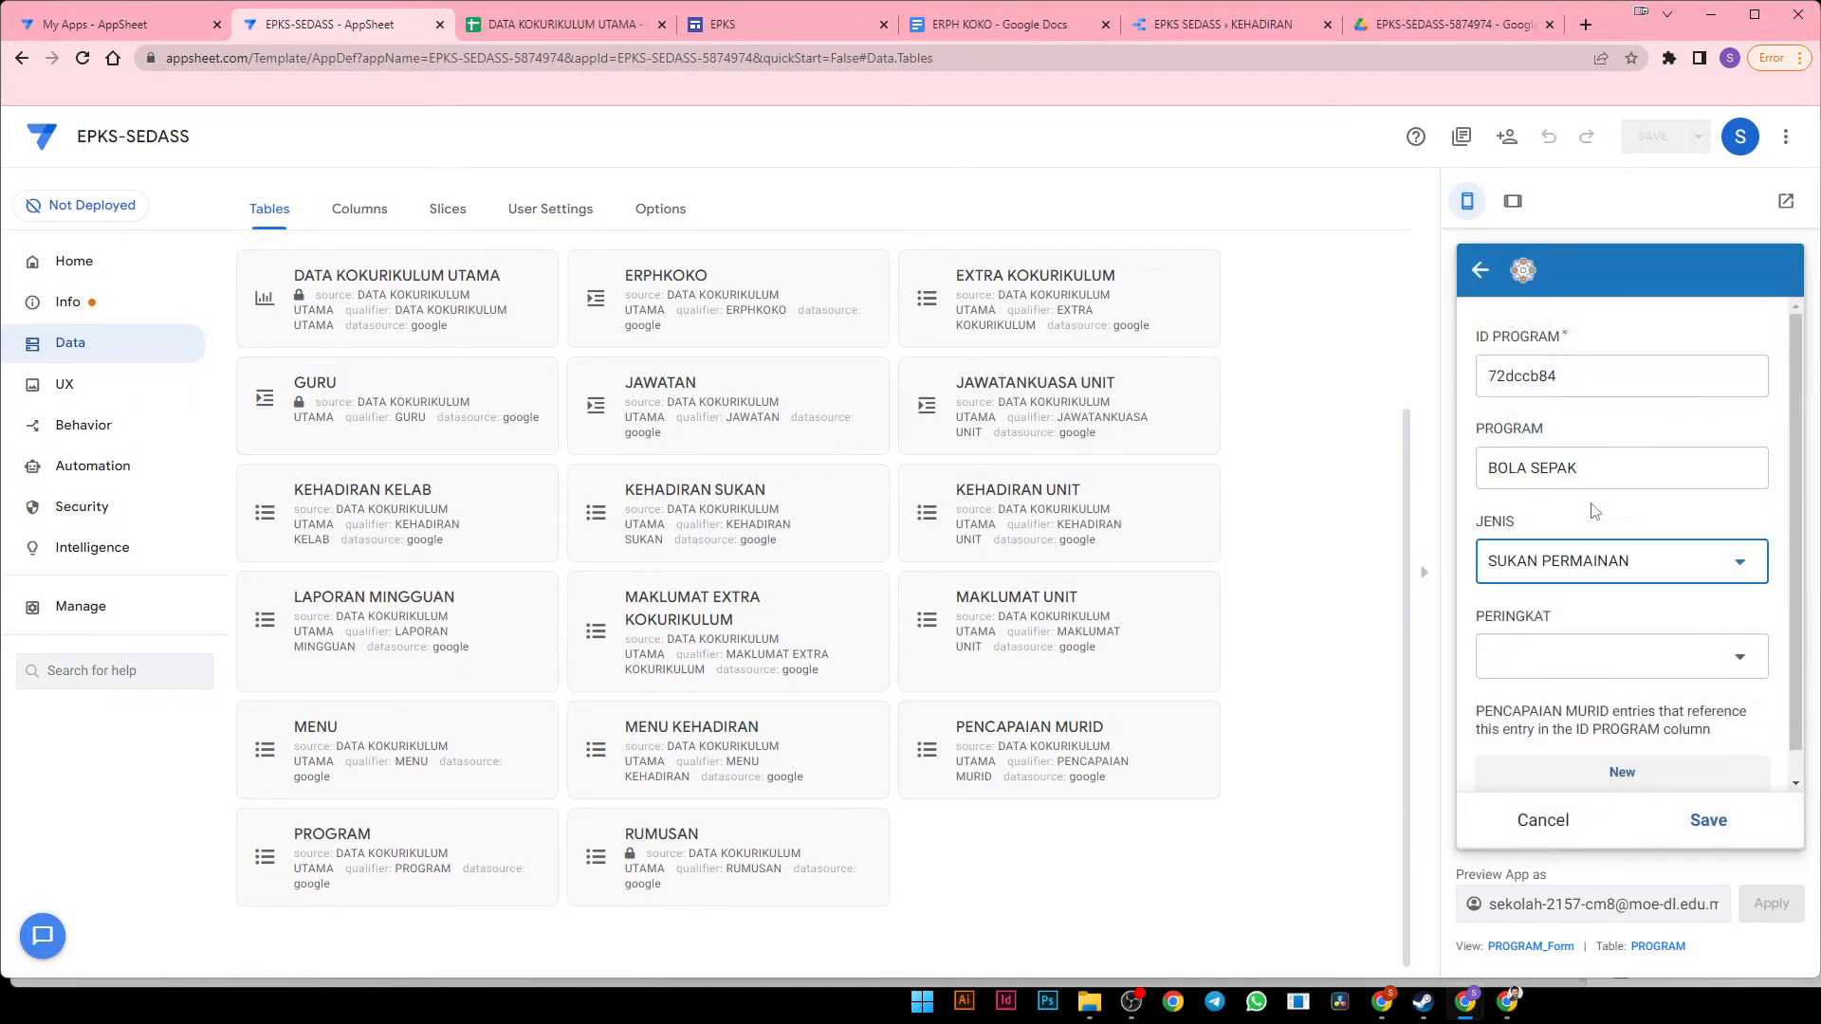
left_click(1573, 643)
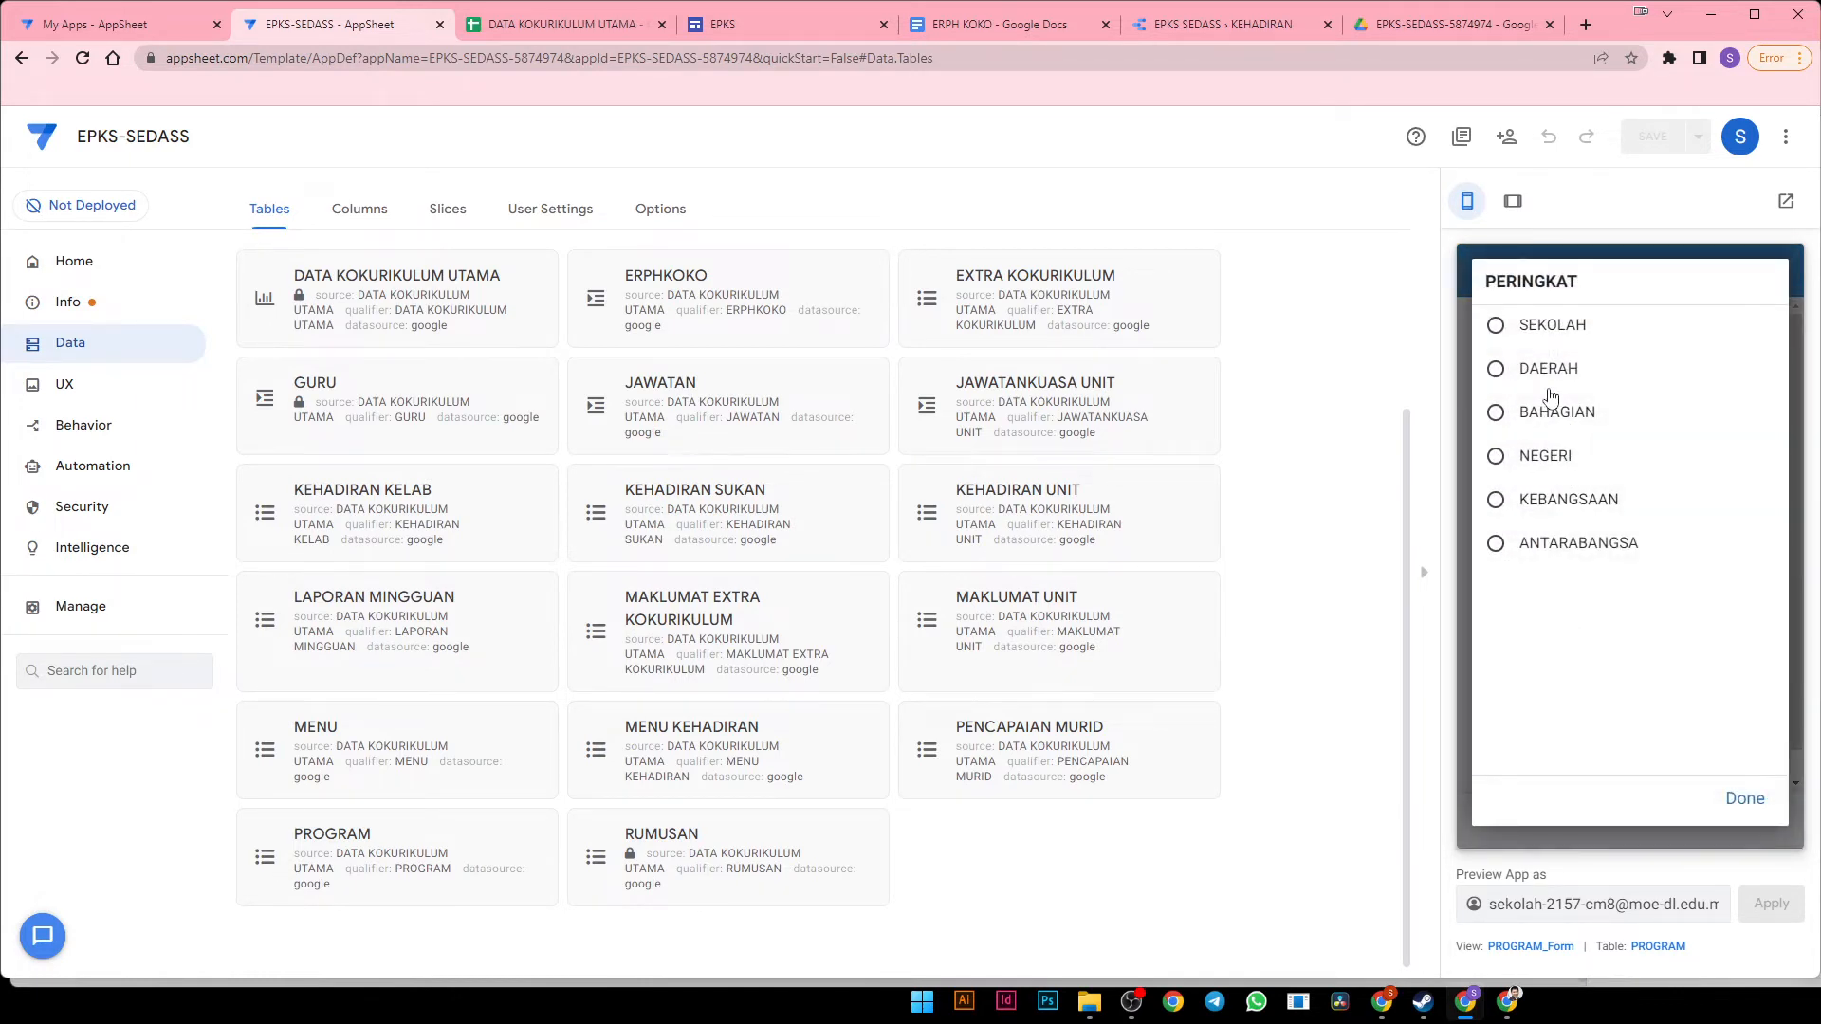
left_click(1529, 456)
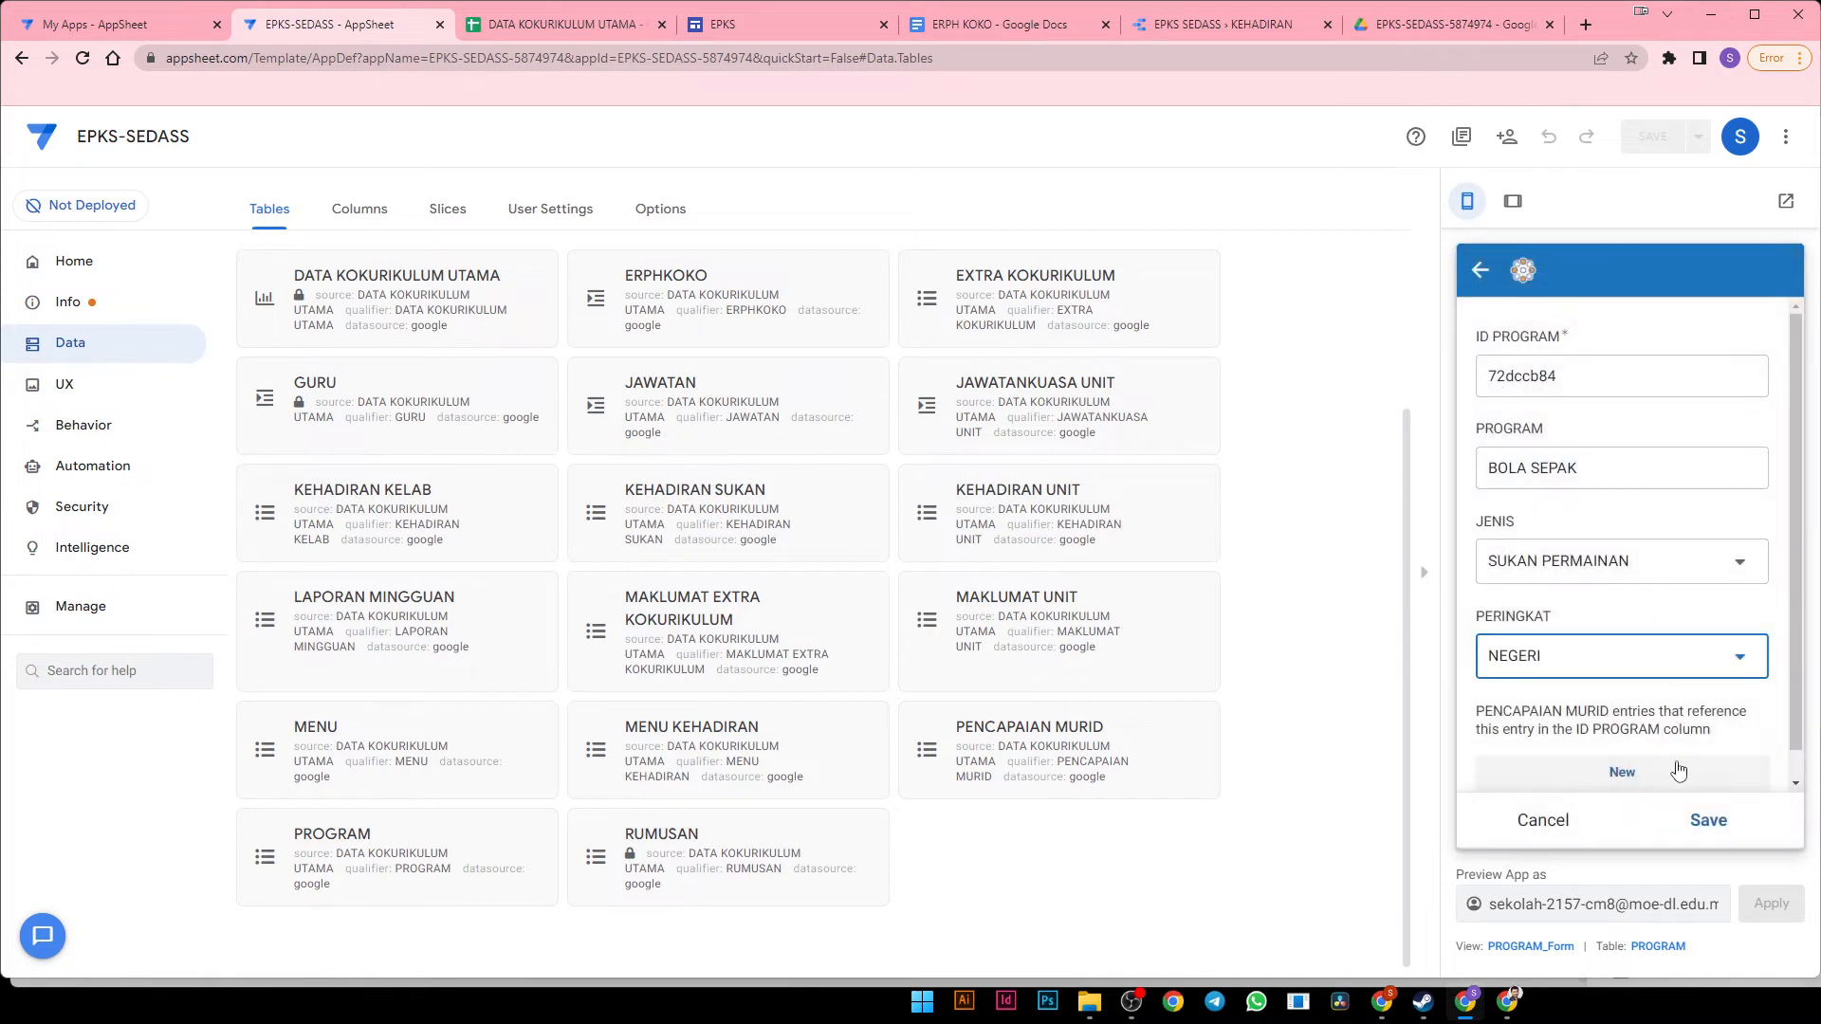
Start a student achievement entry under BOLA SEPAK with TAHUN/TINGKATAN 5 and KELAS 5 PROAKTIF
scroll(1674, 763, "down", 1)
left_click(1656, 747)
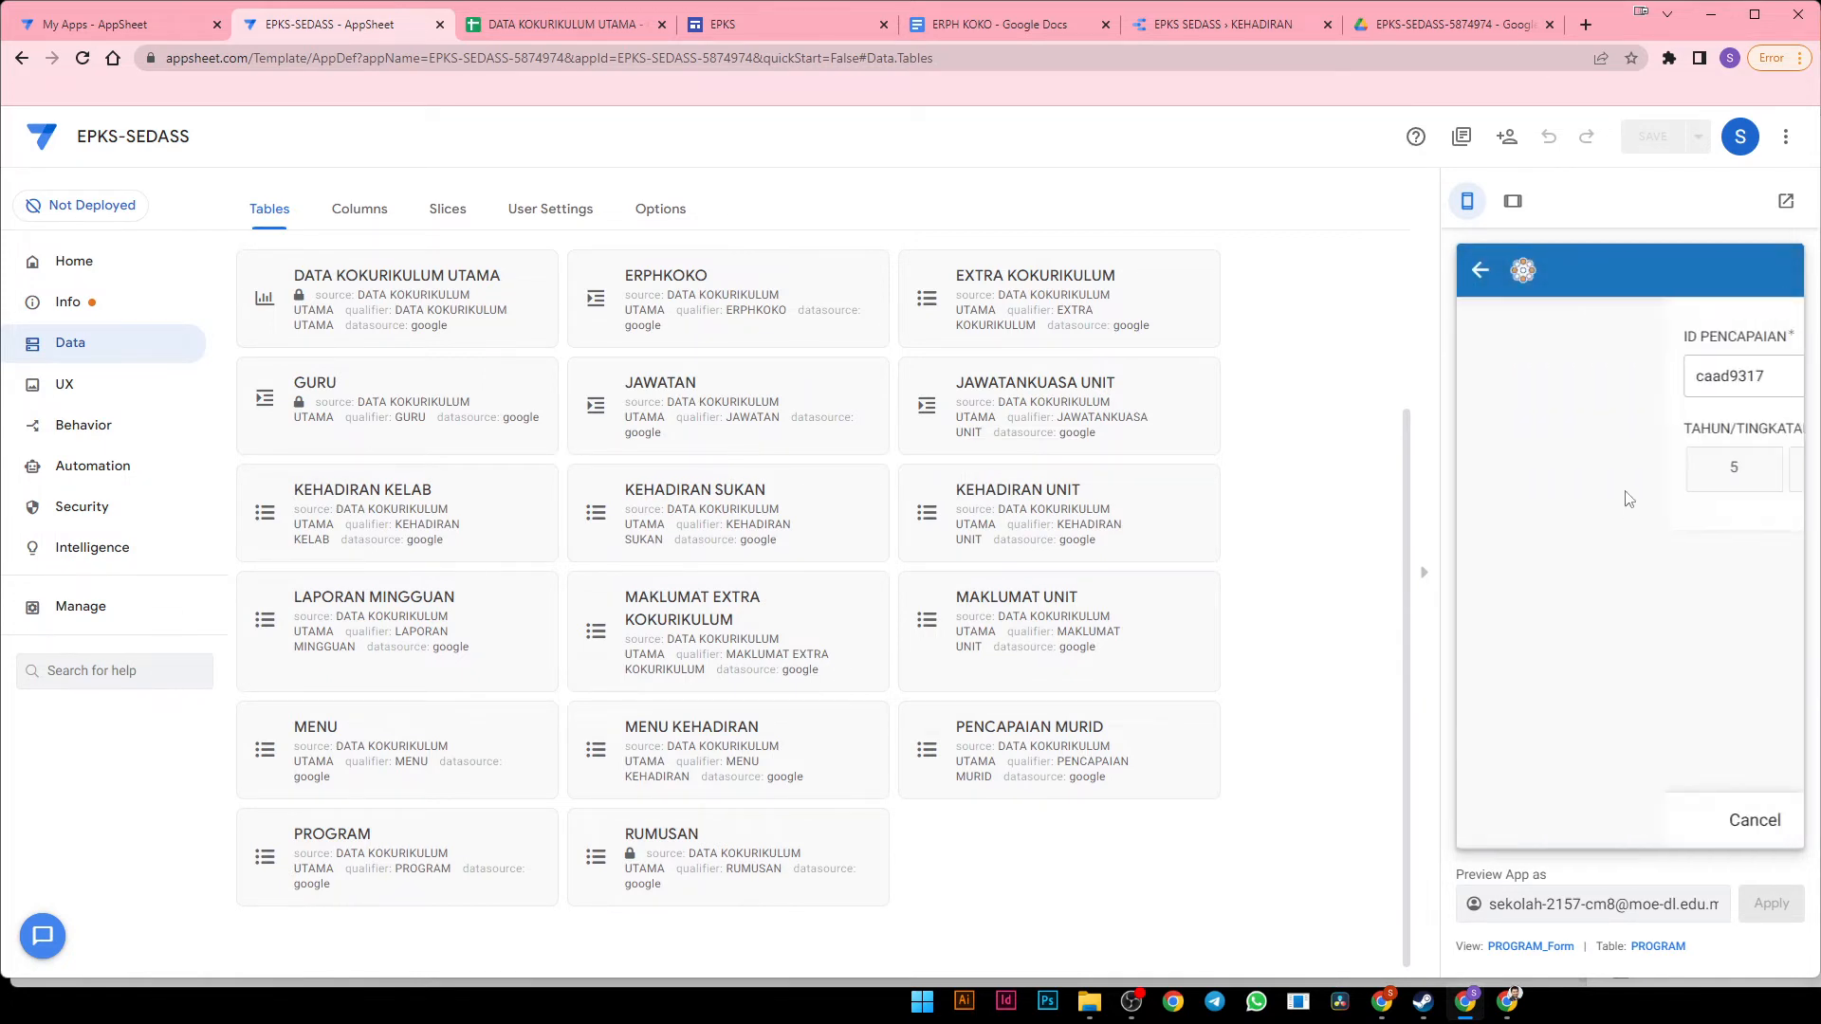
left_click(1544, 475)
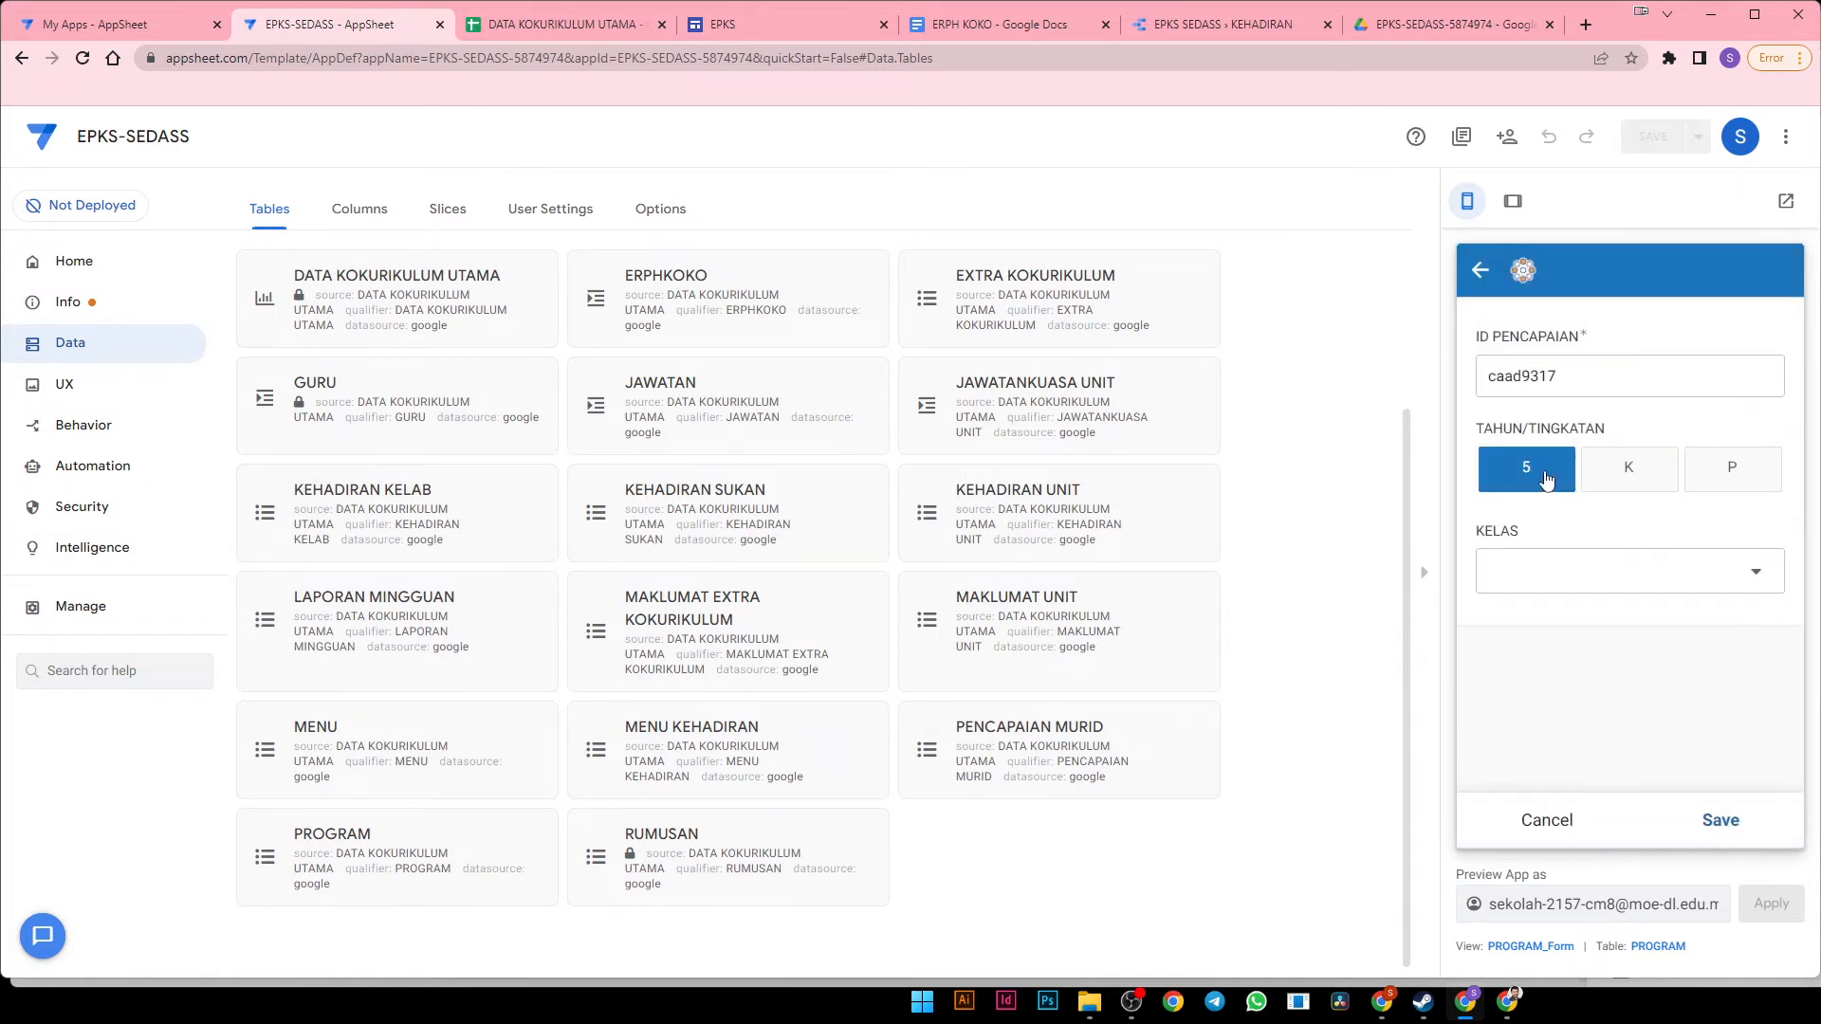
left_click(1546, 564)
left_click(1555, 334)
Choose the 5 PROAKTIF student's name, set PENCAPAIAN to JOHAN and save the achievement entry
left_click(1647, 667)
left_click(1565, 403)
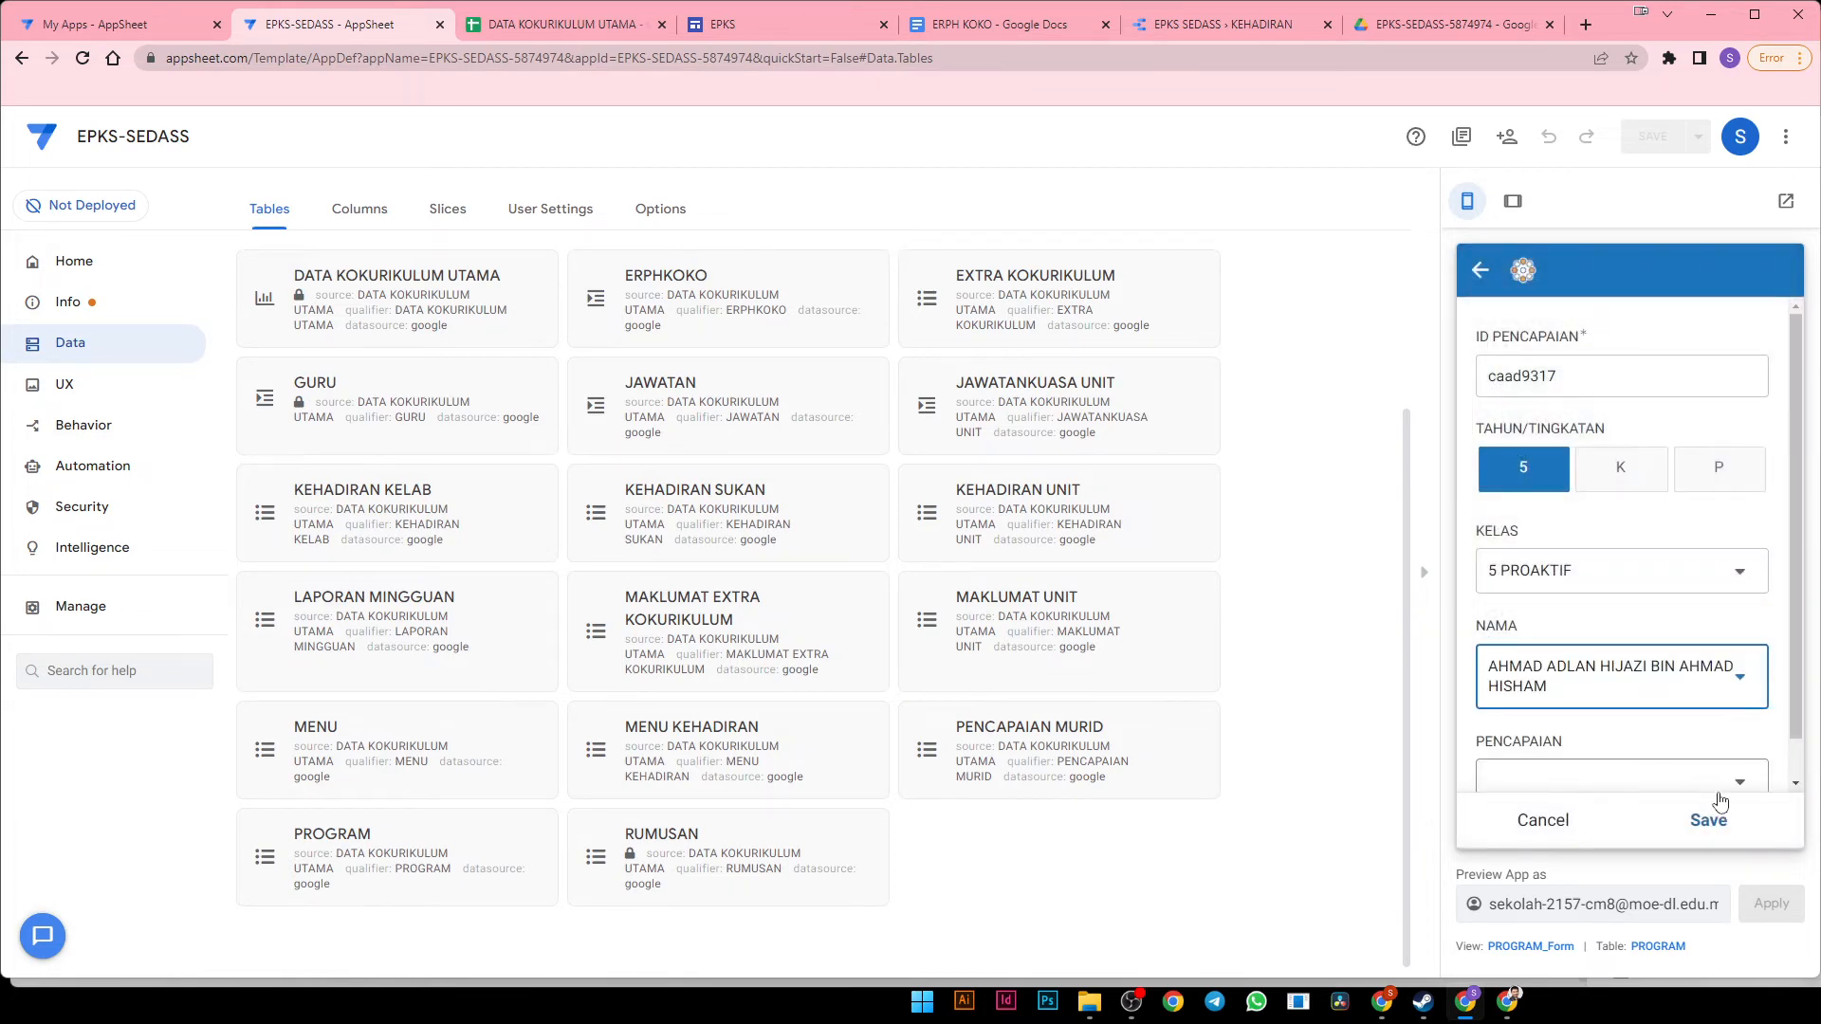
scroll(1670, 740, "down", 1)
left_click(1658, 733)
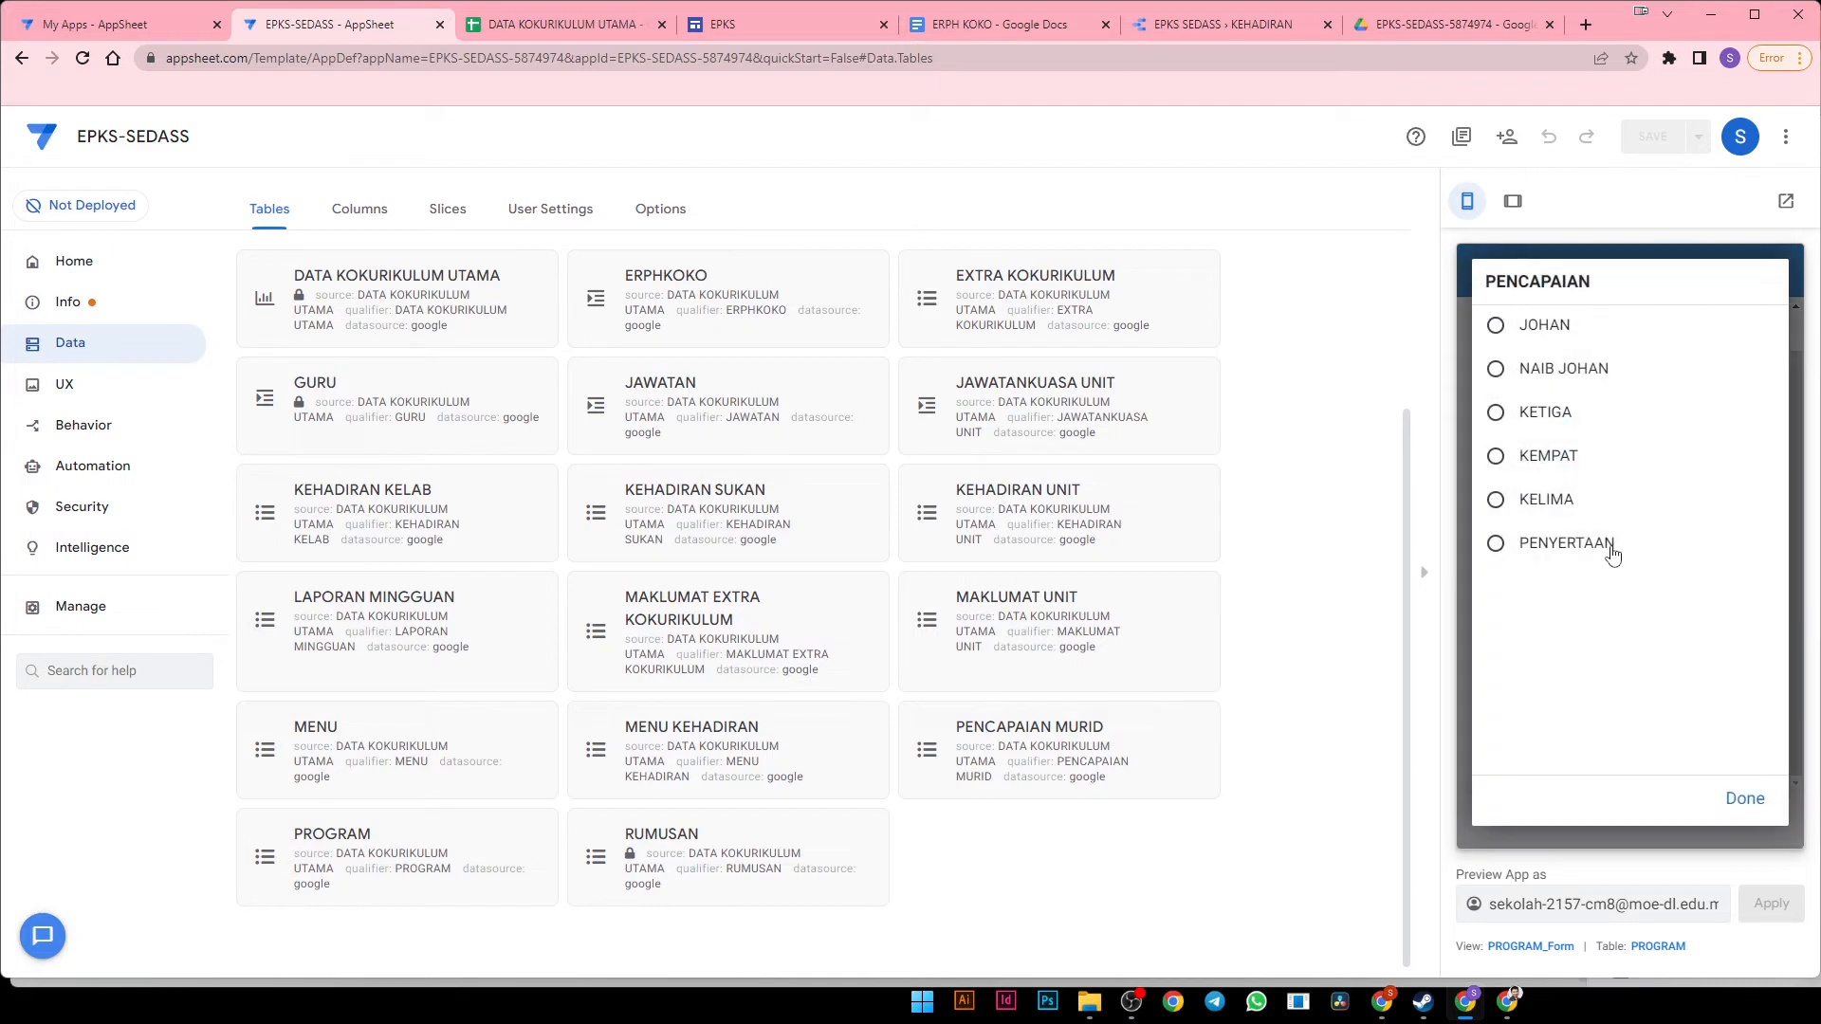
left_click(1547, 339)
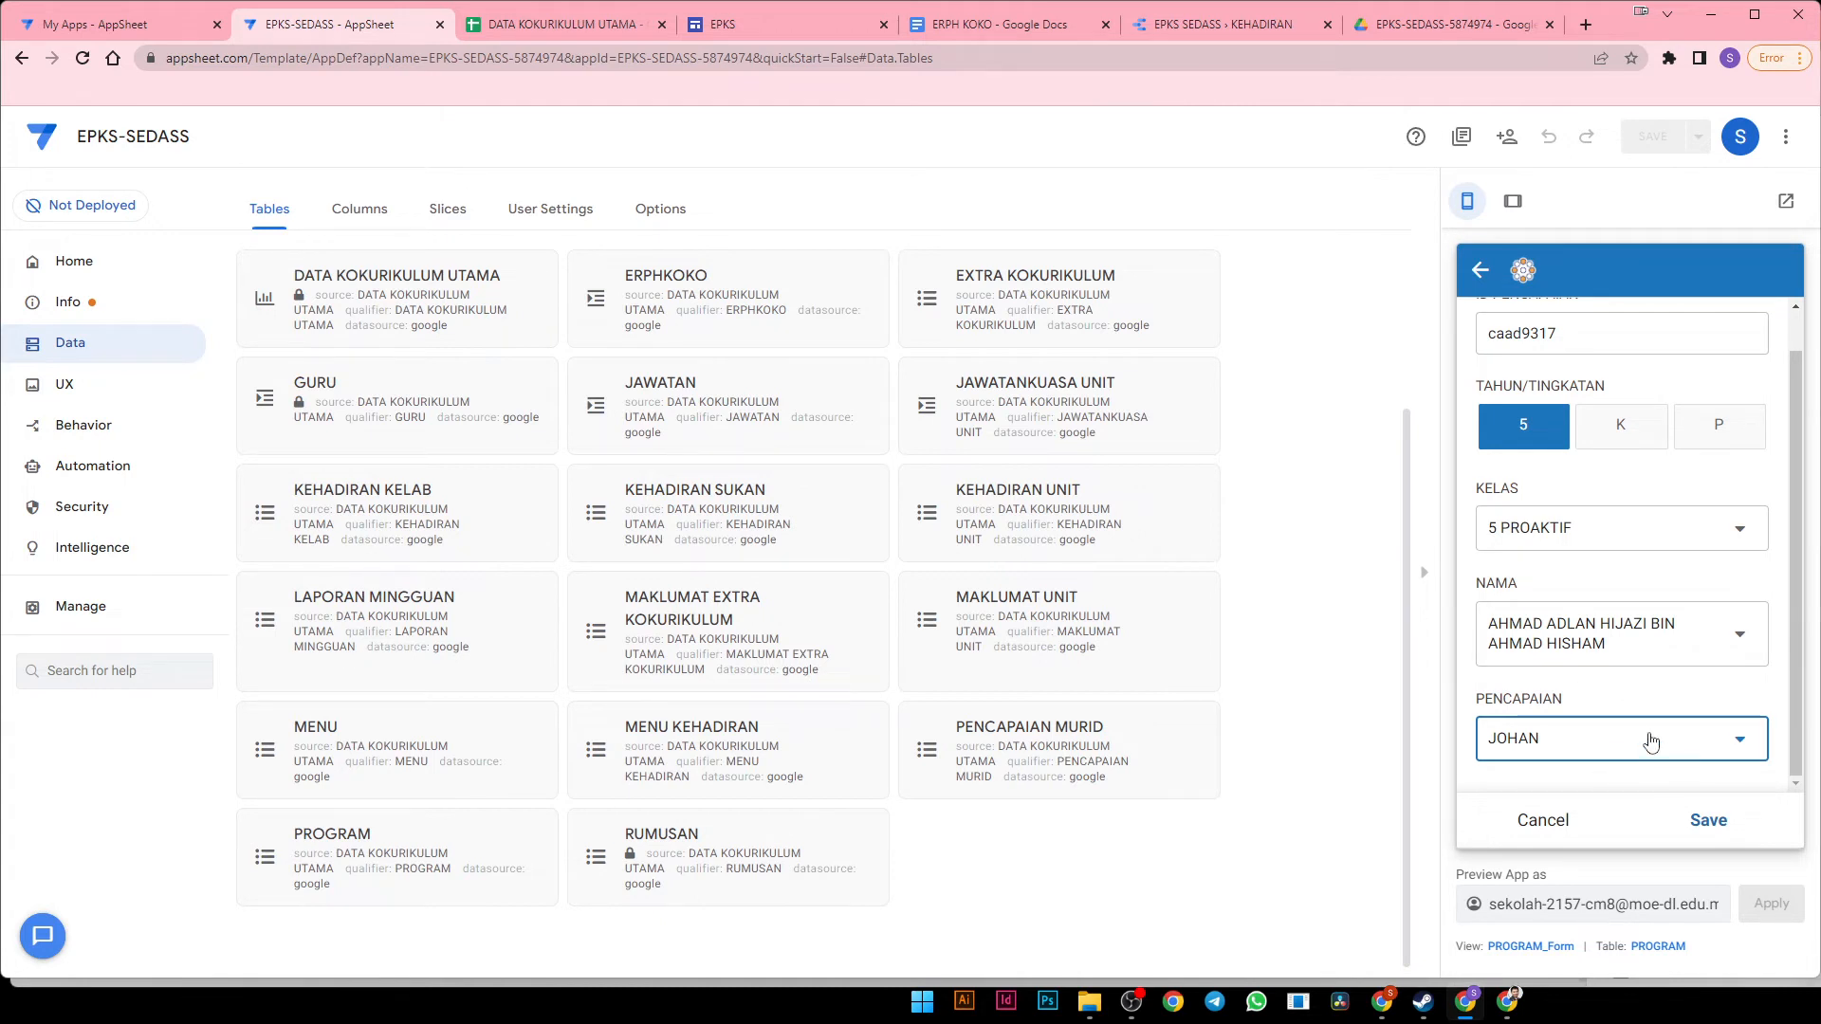
left_click(1711, 821)
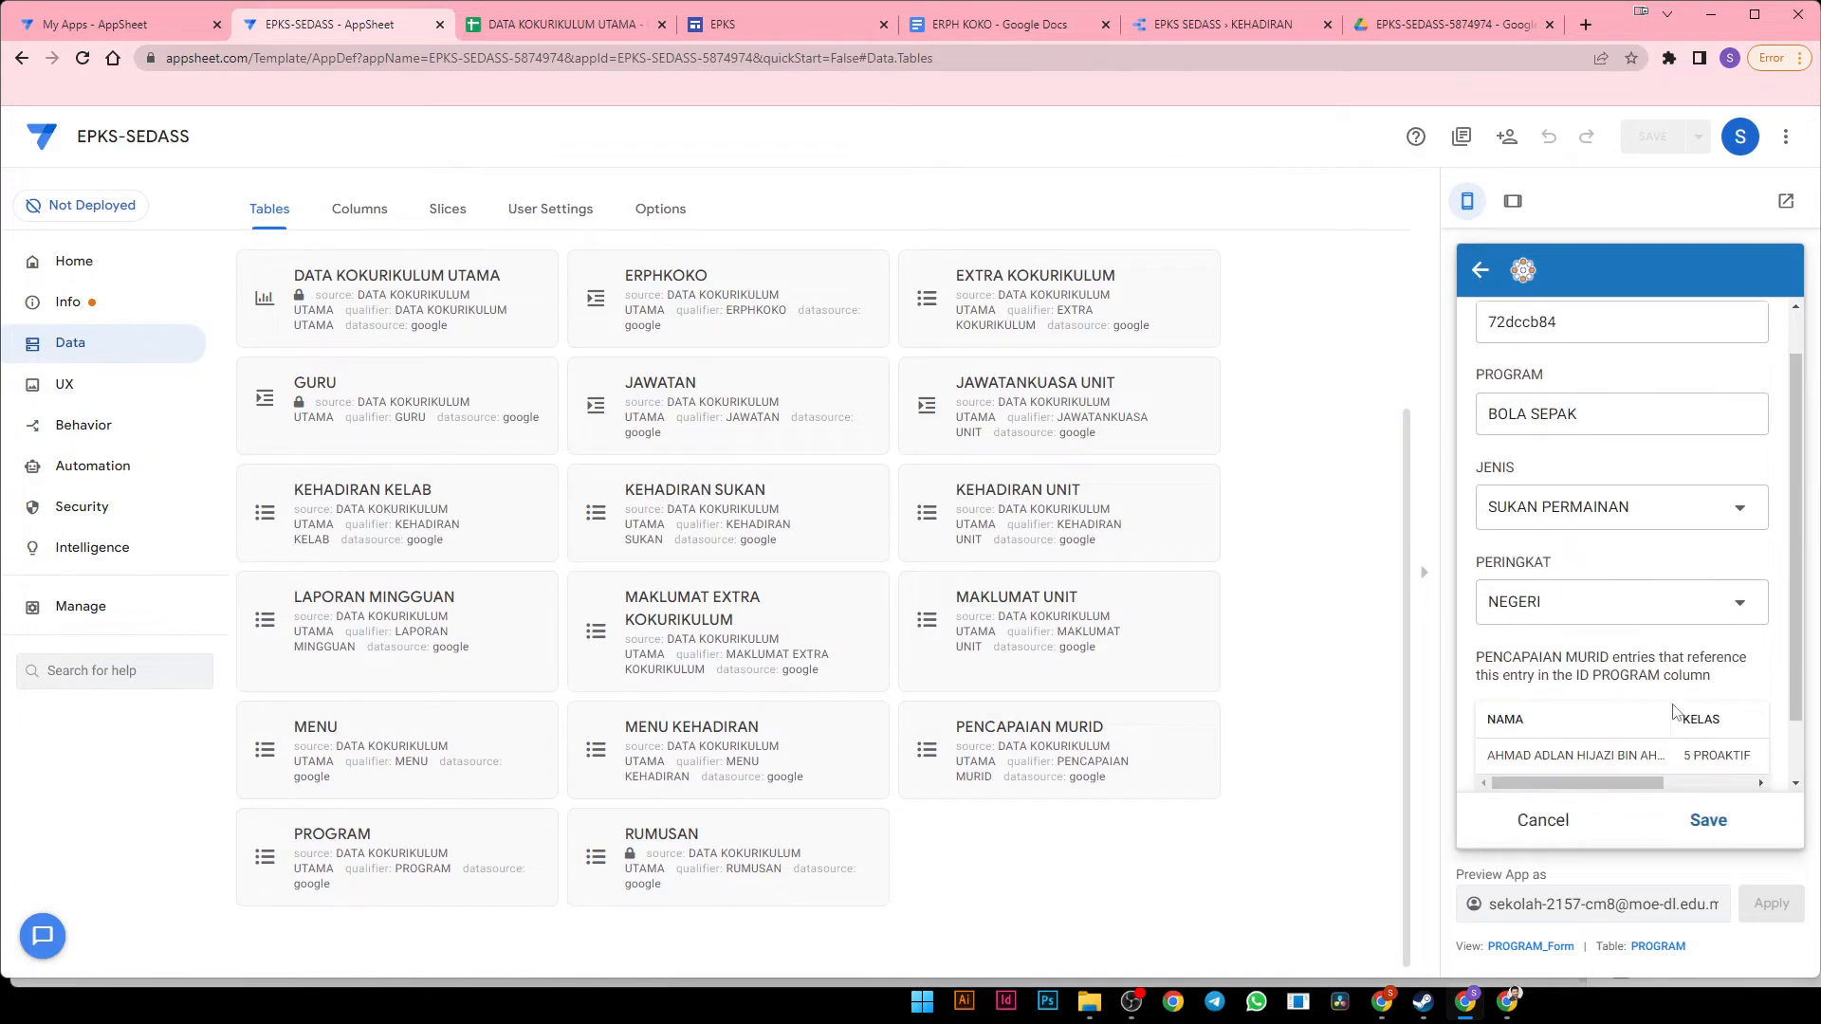
Start a second student achievement entry for BOLA SEPAK with TAHUN/TINGKATAN 5 and KELAS 5 OPTIMIS
left_click(1731, 743)
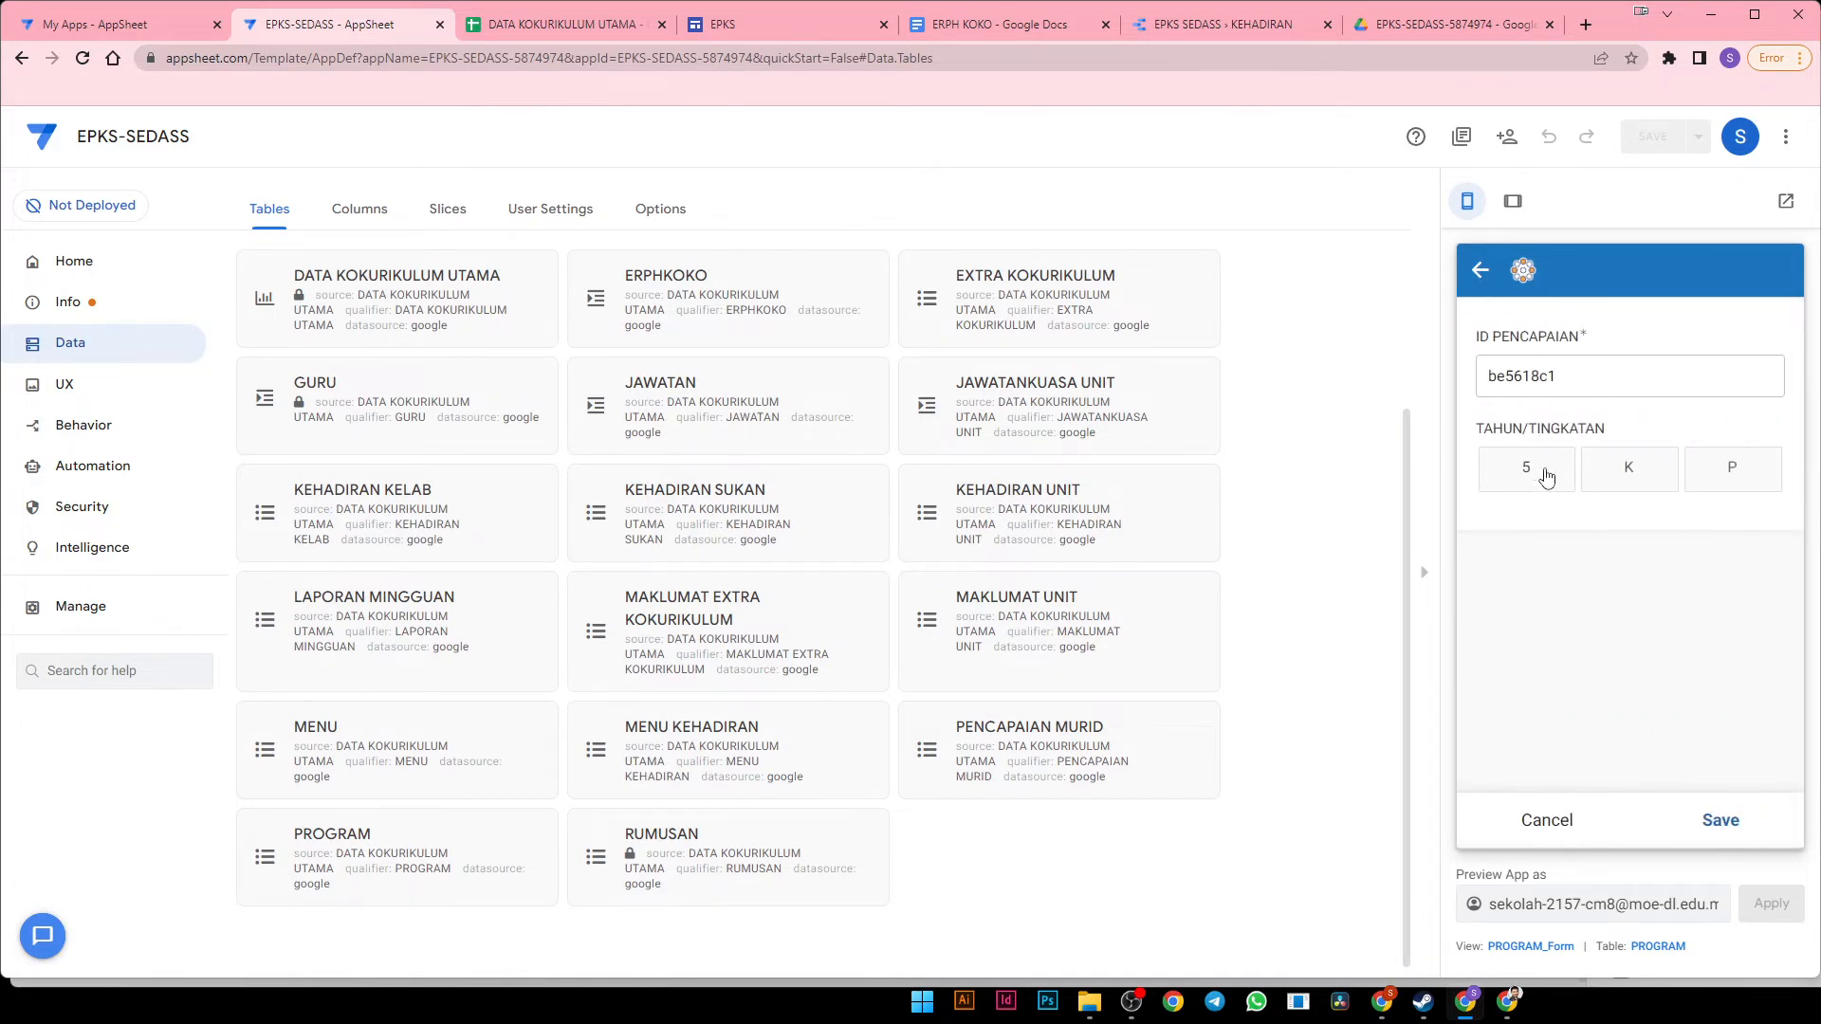
double_click(1531, 379)
left_click(1529, 469)
left_click(1546, 564)
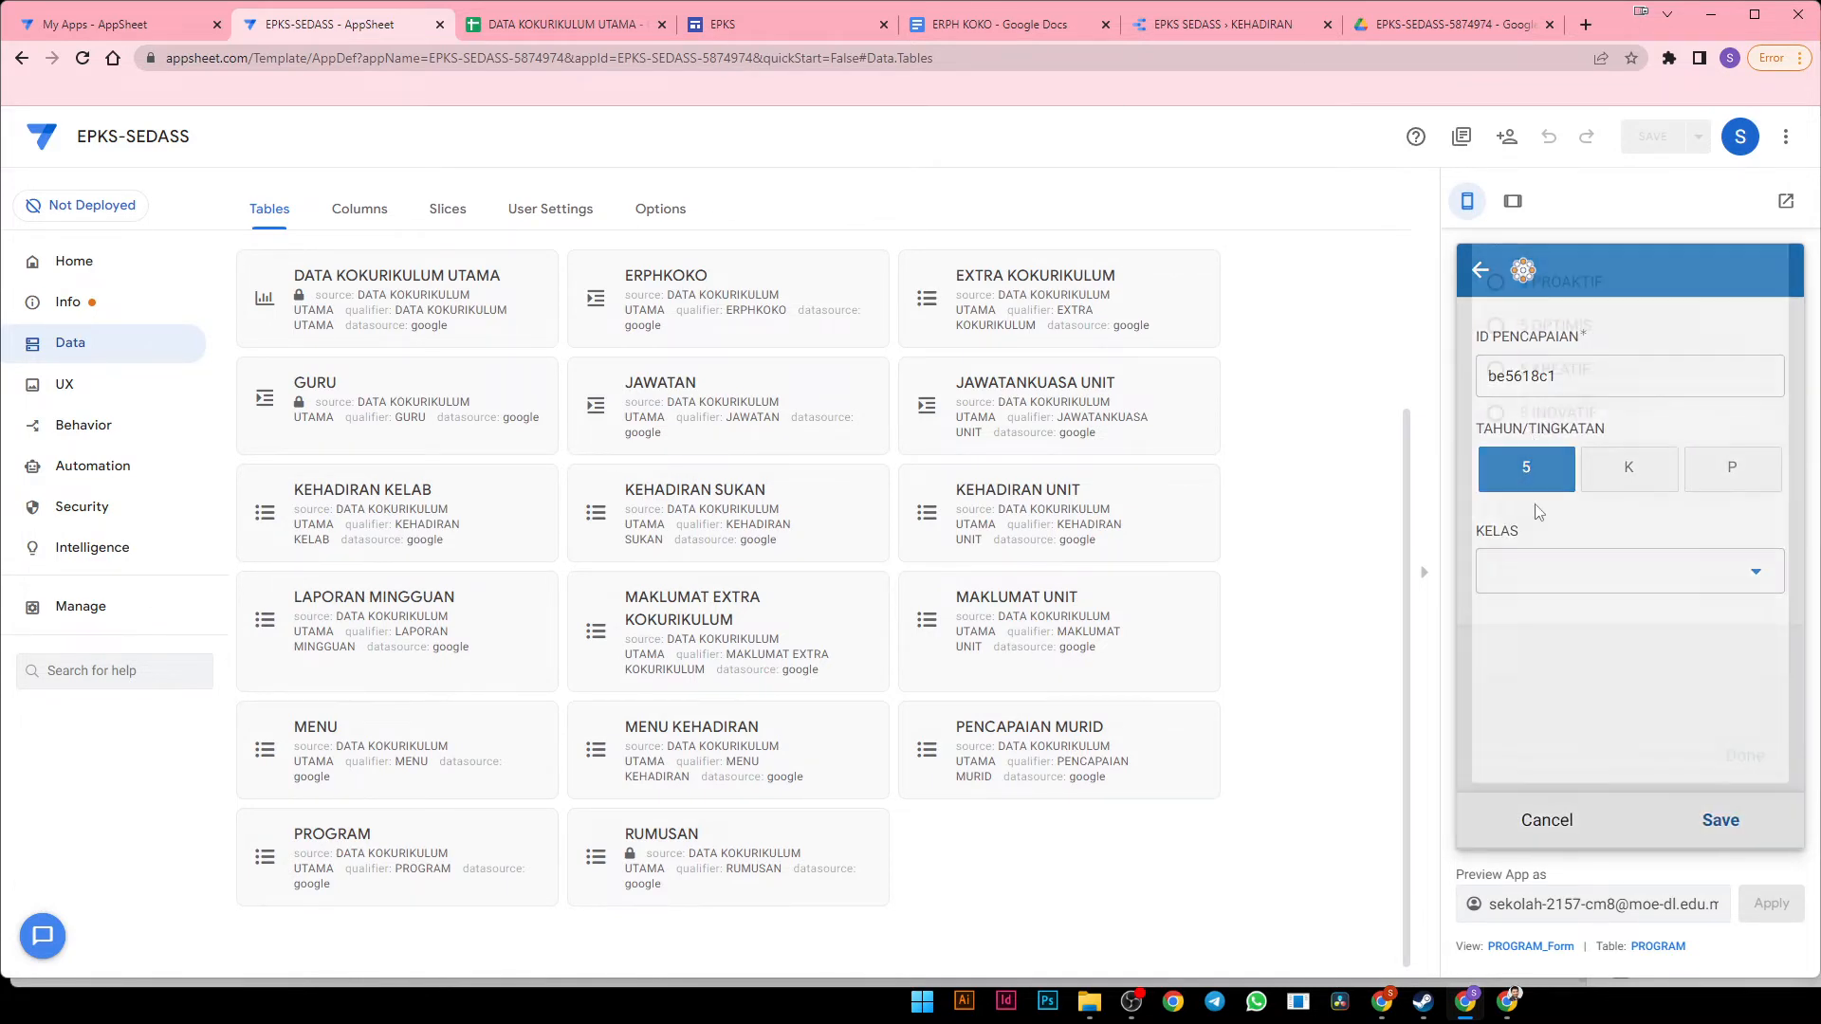
left_click(1531, 380)
left_click(1553, 569)
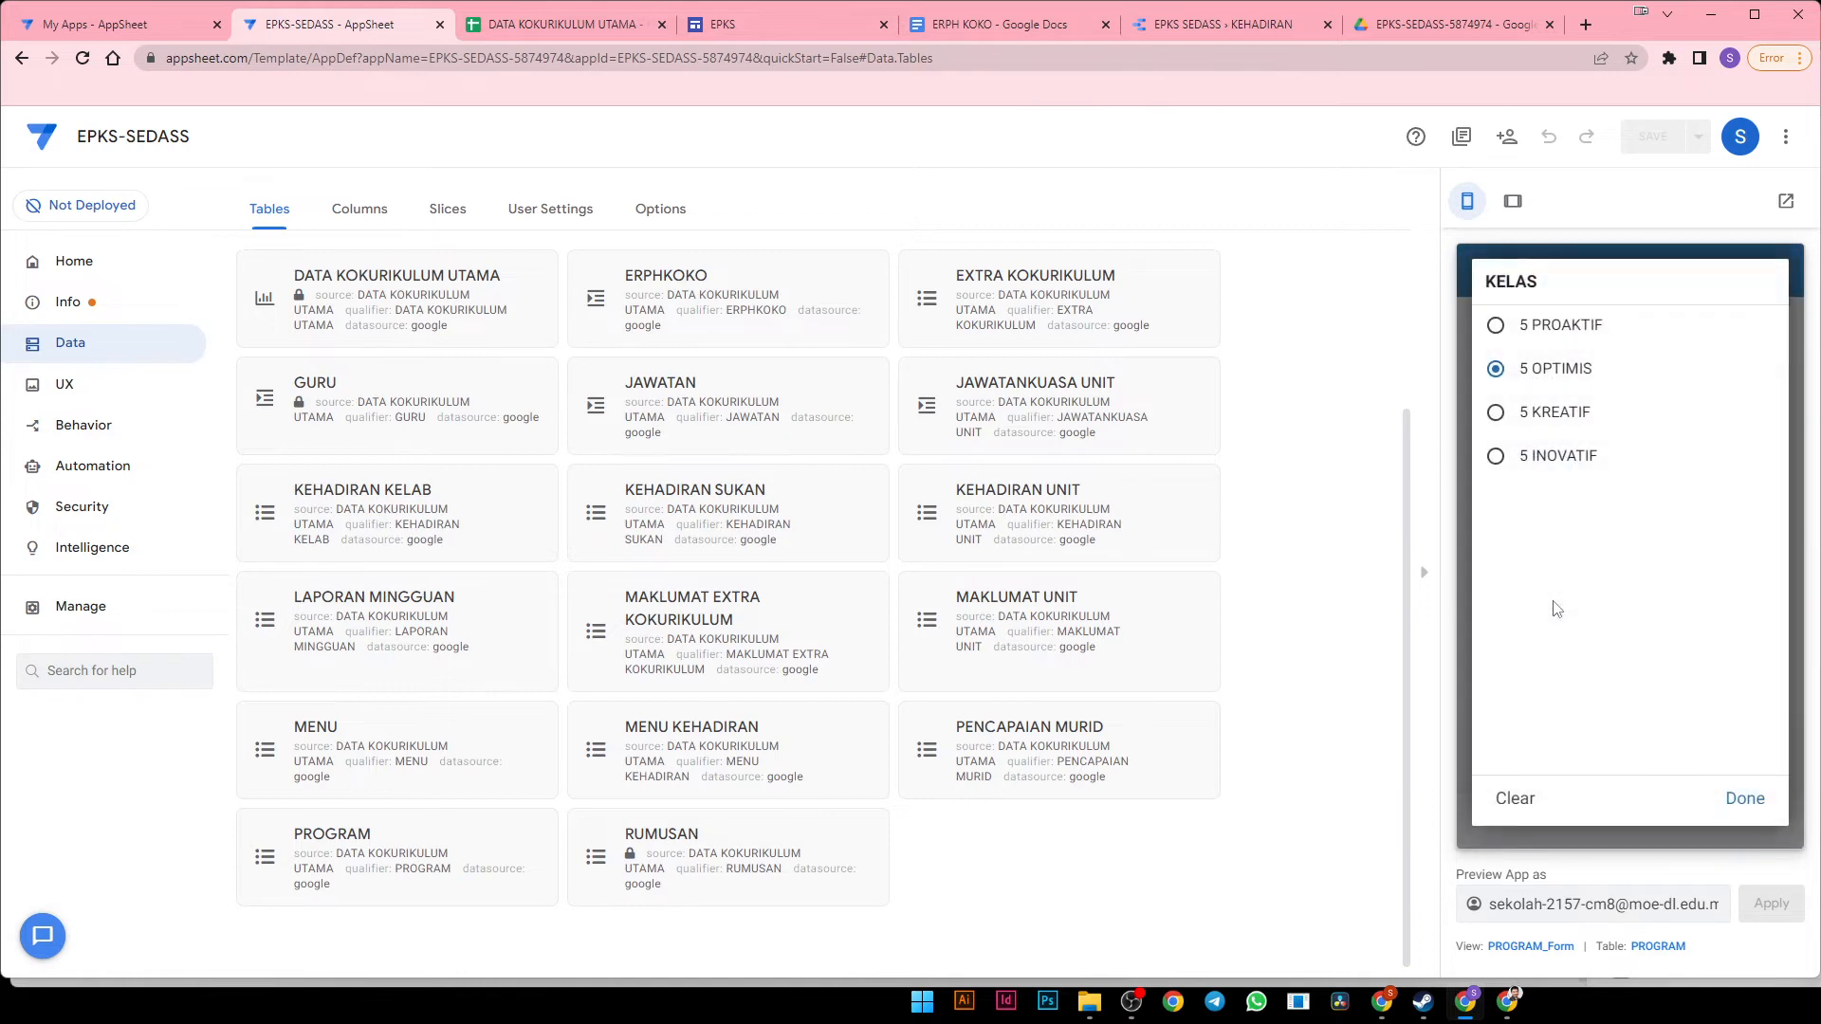
left_click(1544, 383)
Choose the 5 OPTIMIS student's name, set PENCAPAIAN to JOHAN, and save both the entry and the BOLA SEPAK program
left_click(1569, 655)
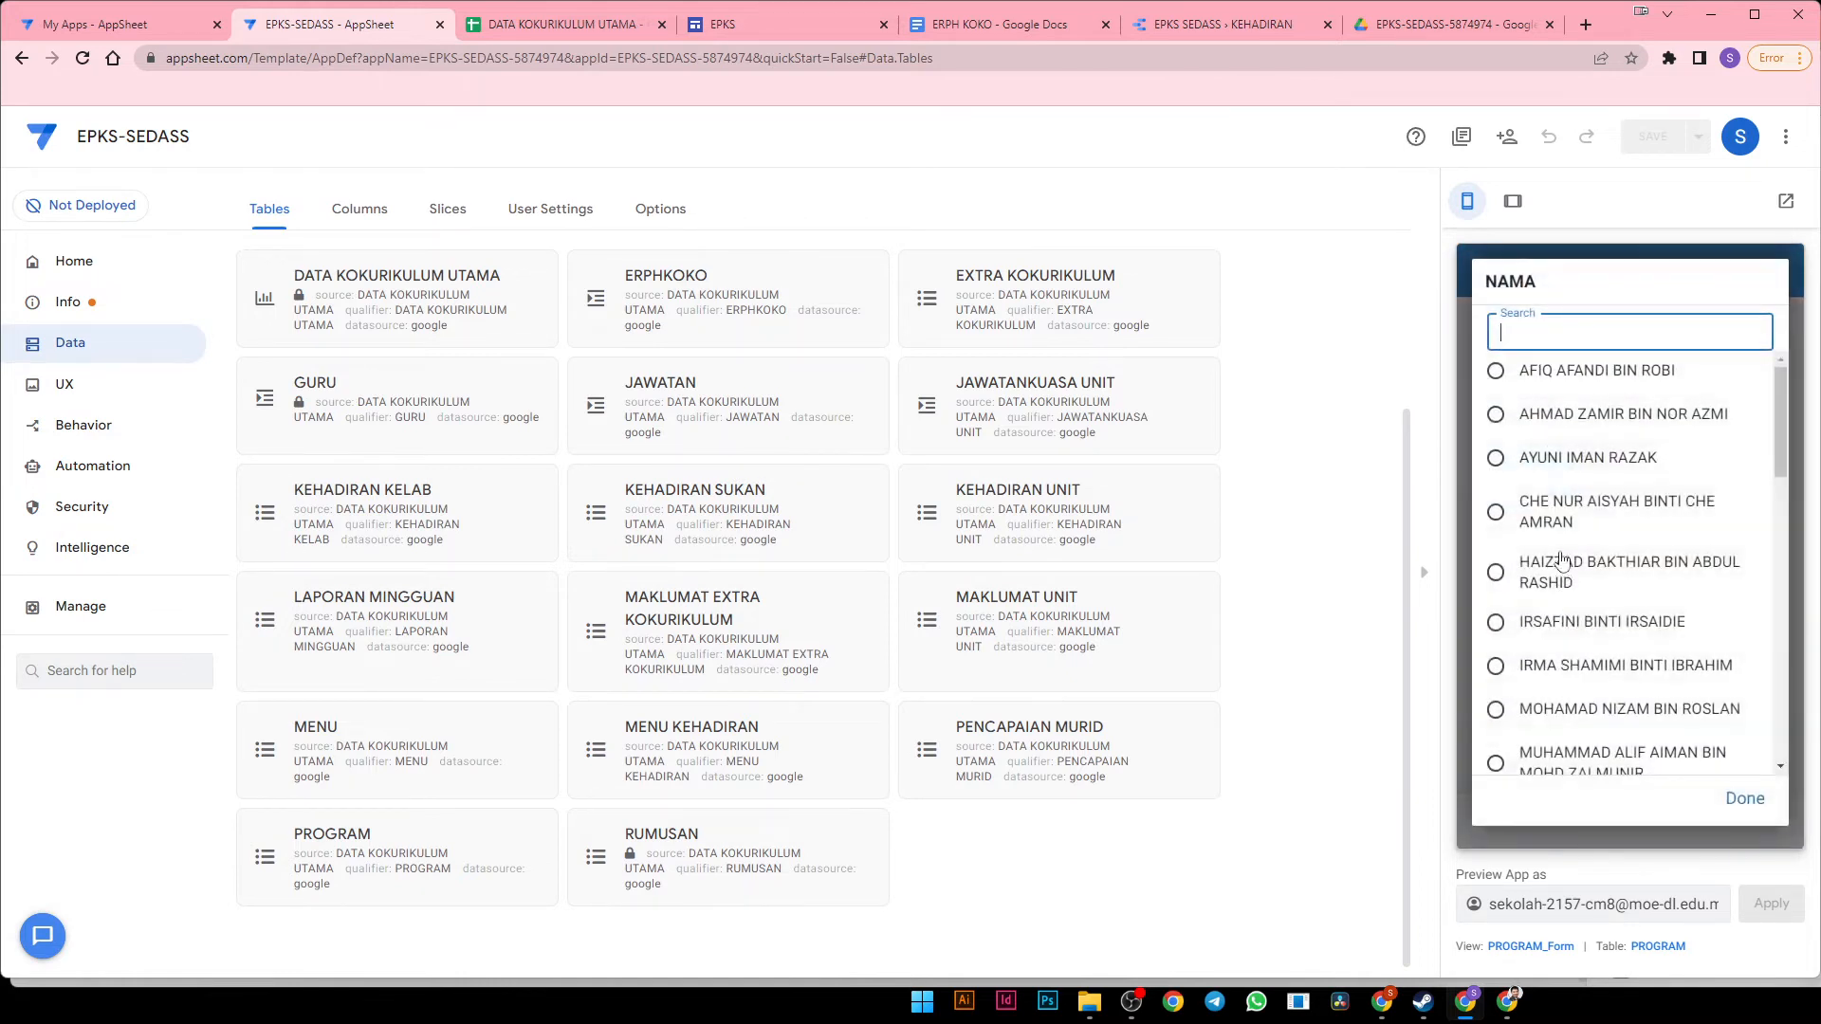
left_click(1558, 504)
scroll(1631, 711, "down", 1)
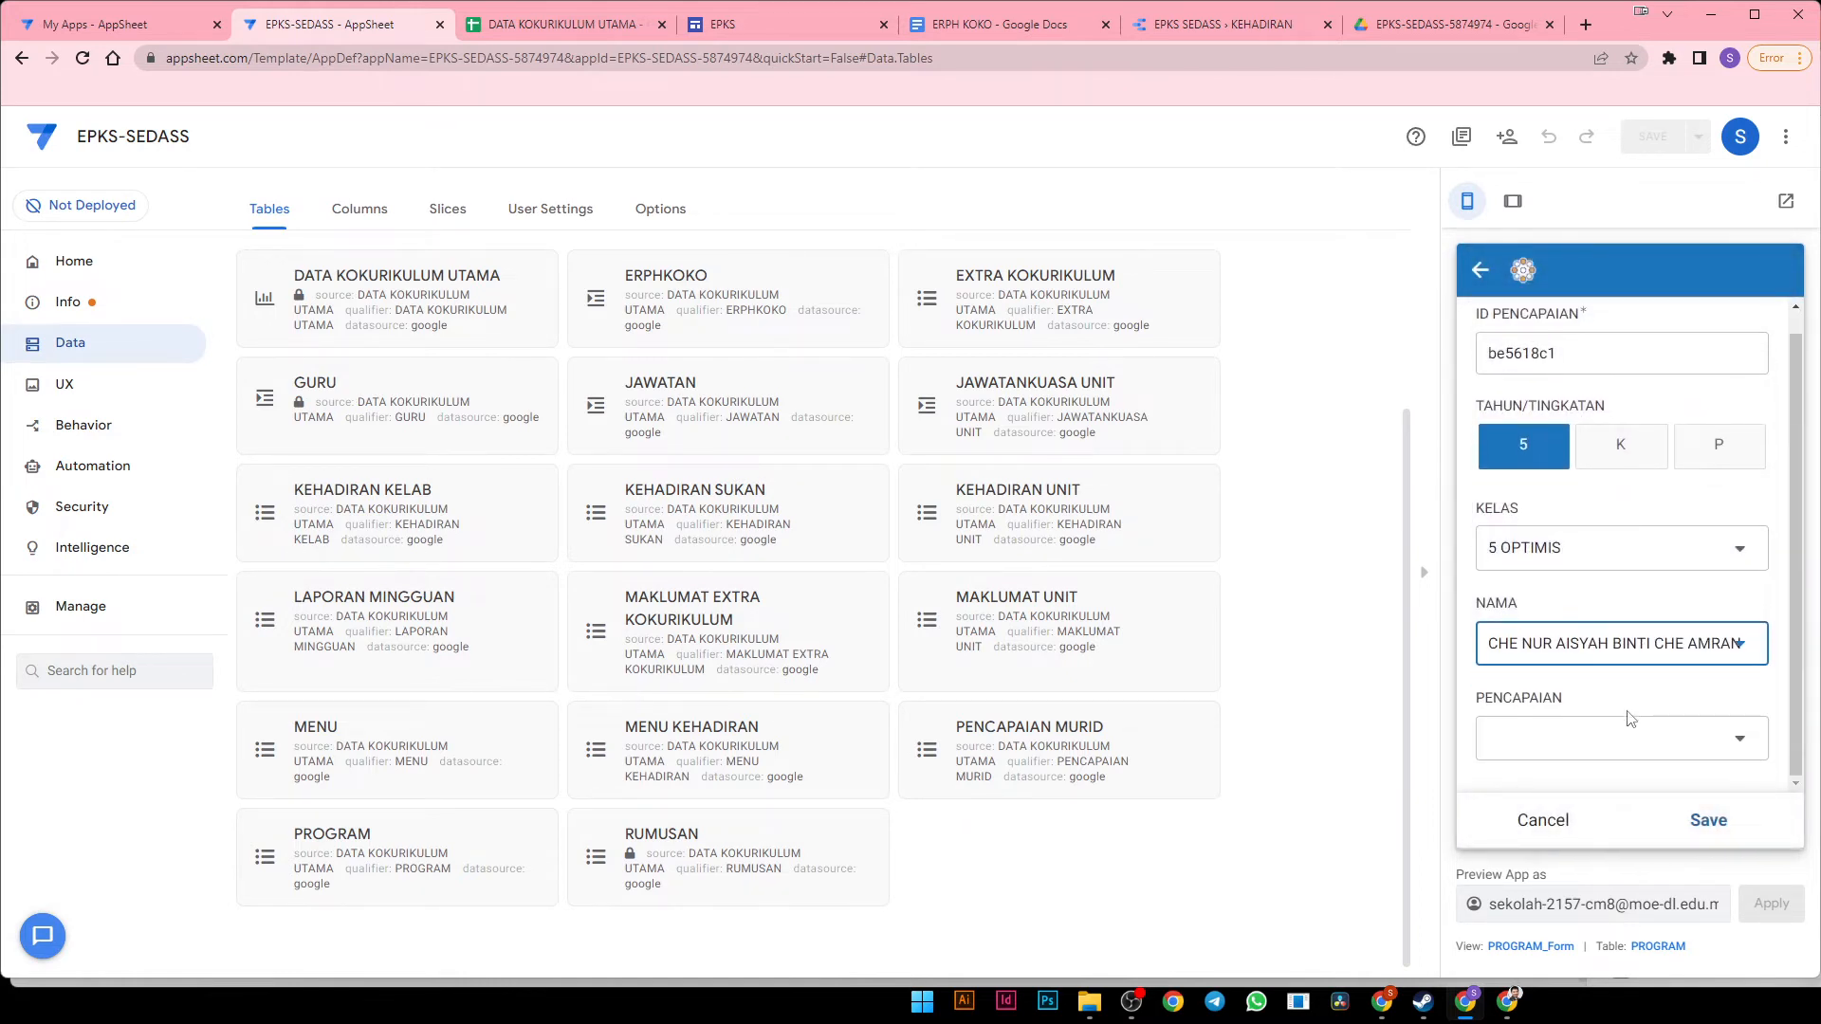
left_click(1630, 738)
left_click(1546, 326)
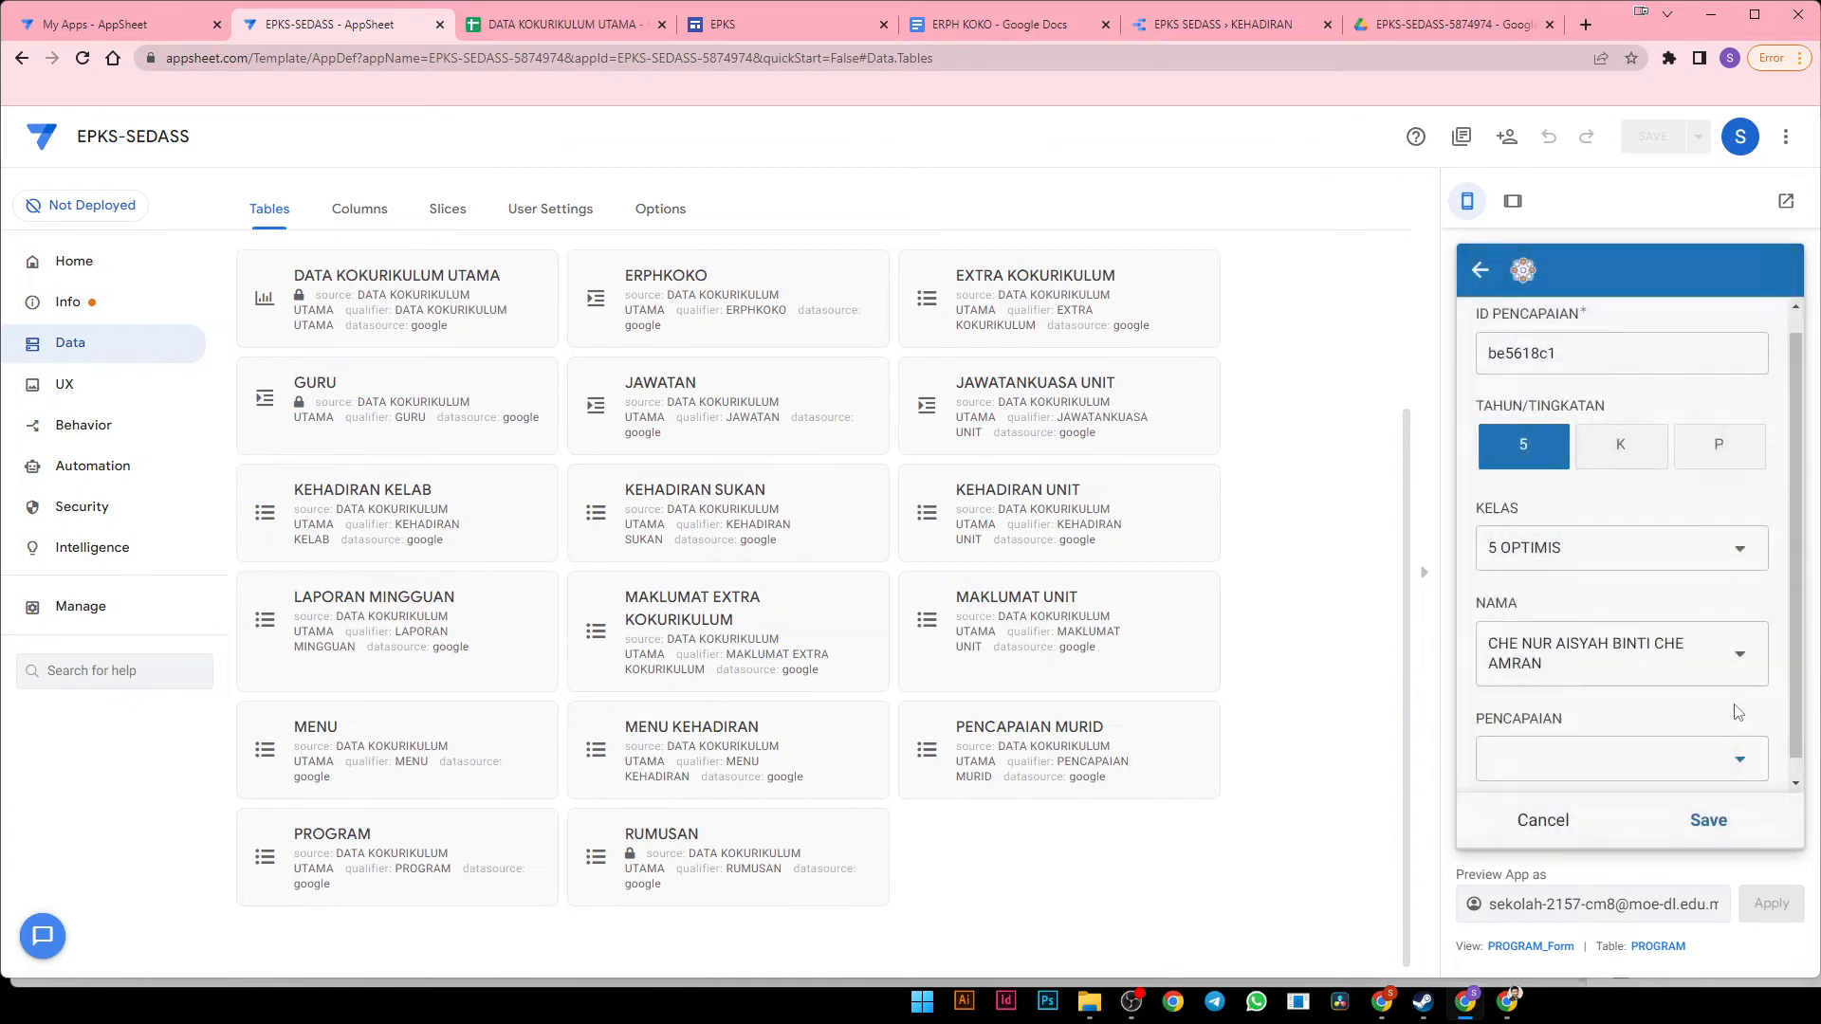
left_click(1711, 820)
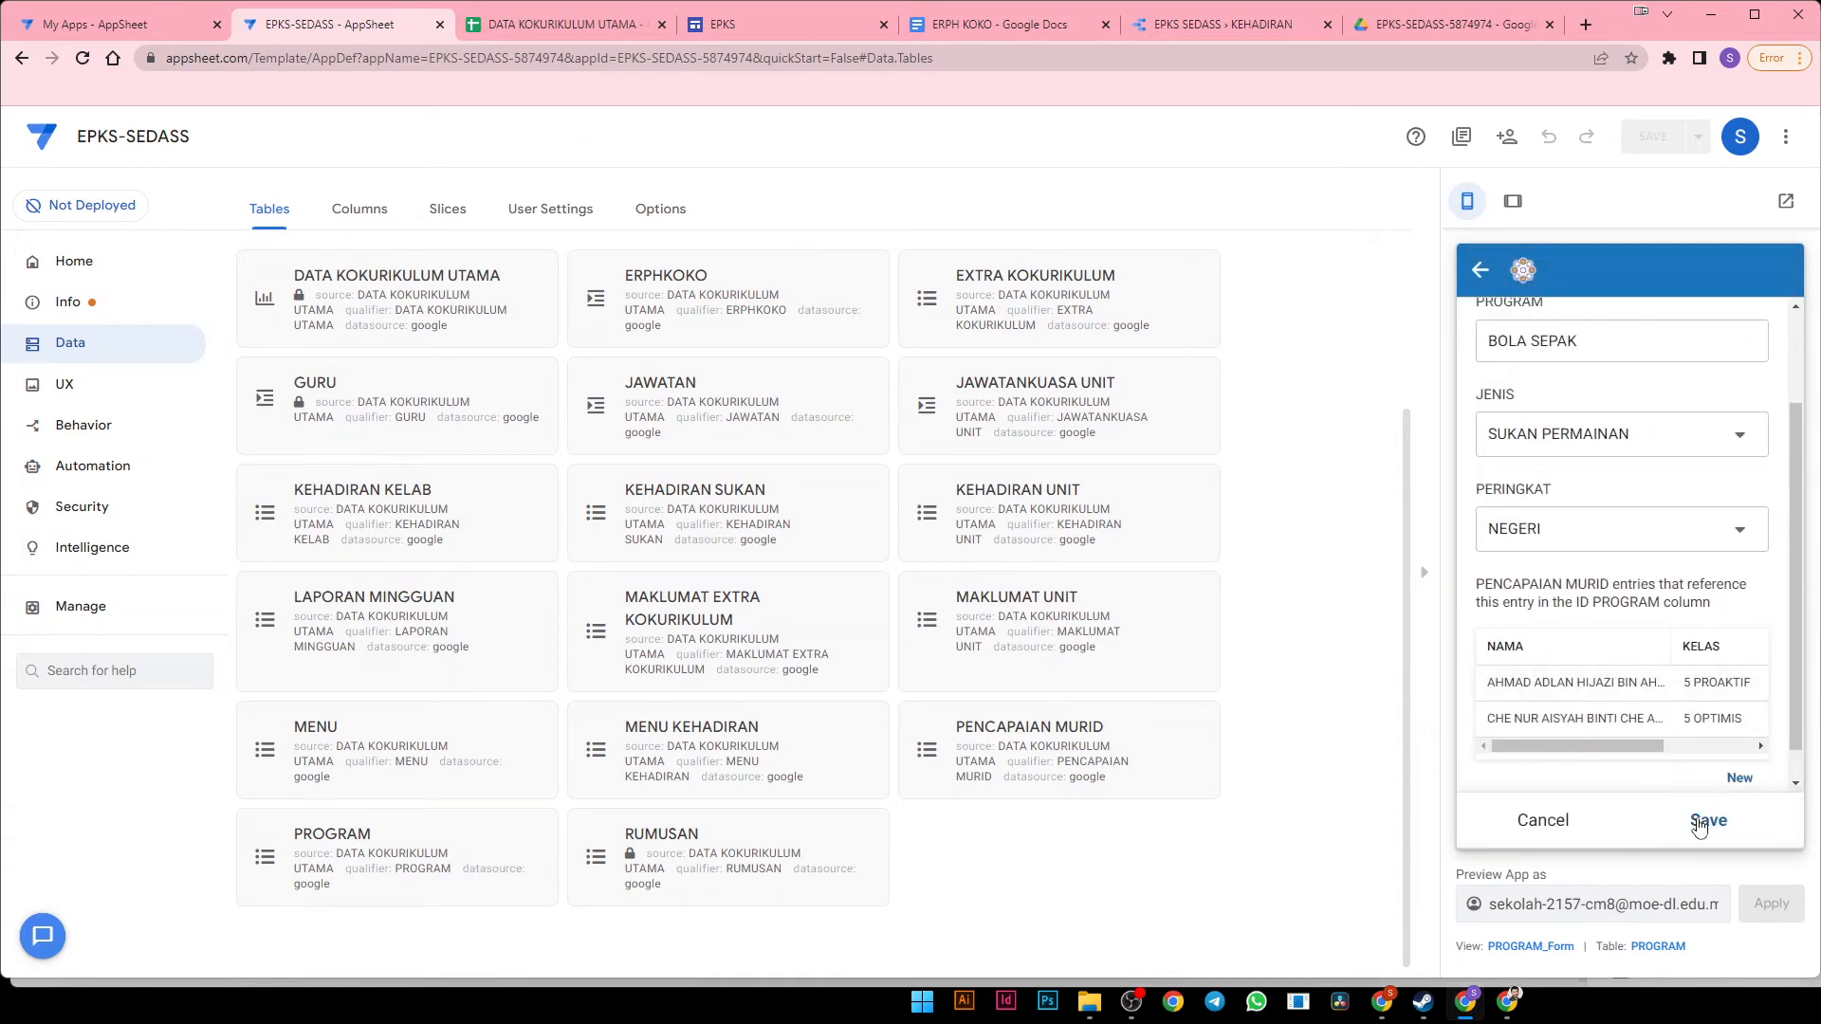
left_click(1705, 819)
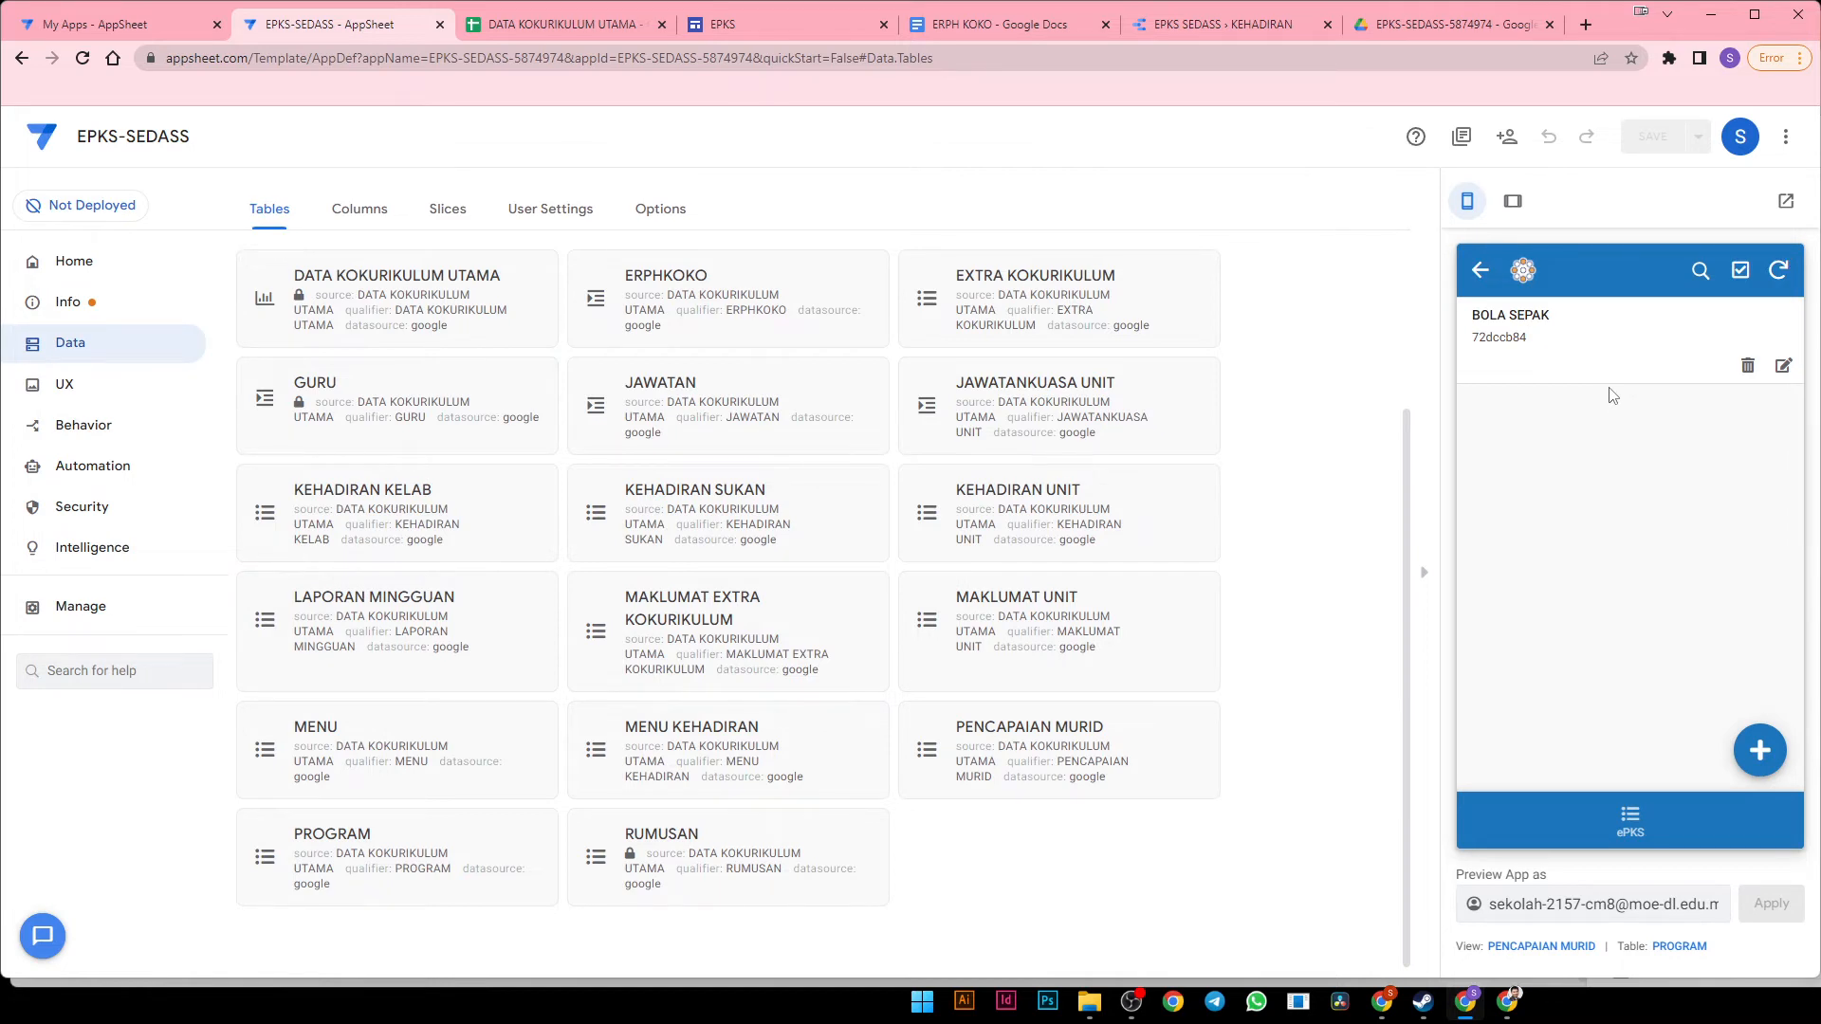
Open the PENCAPAIAN page of the EPKS SEDASS dashboard and refresh its data to check the BOLA SEPAK achievements
left_click(841, 14)
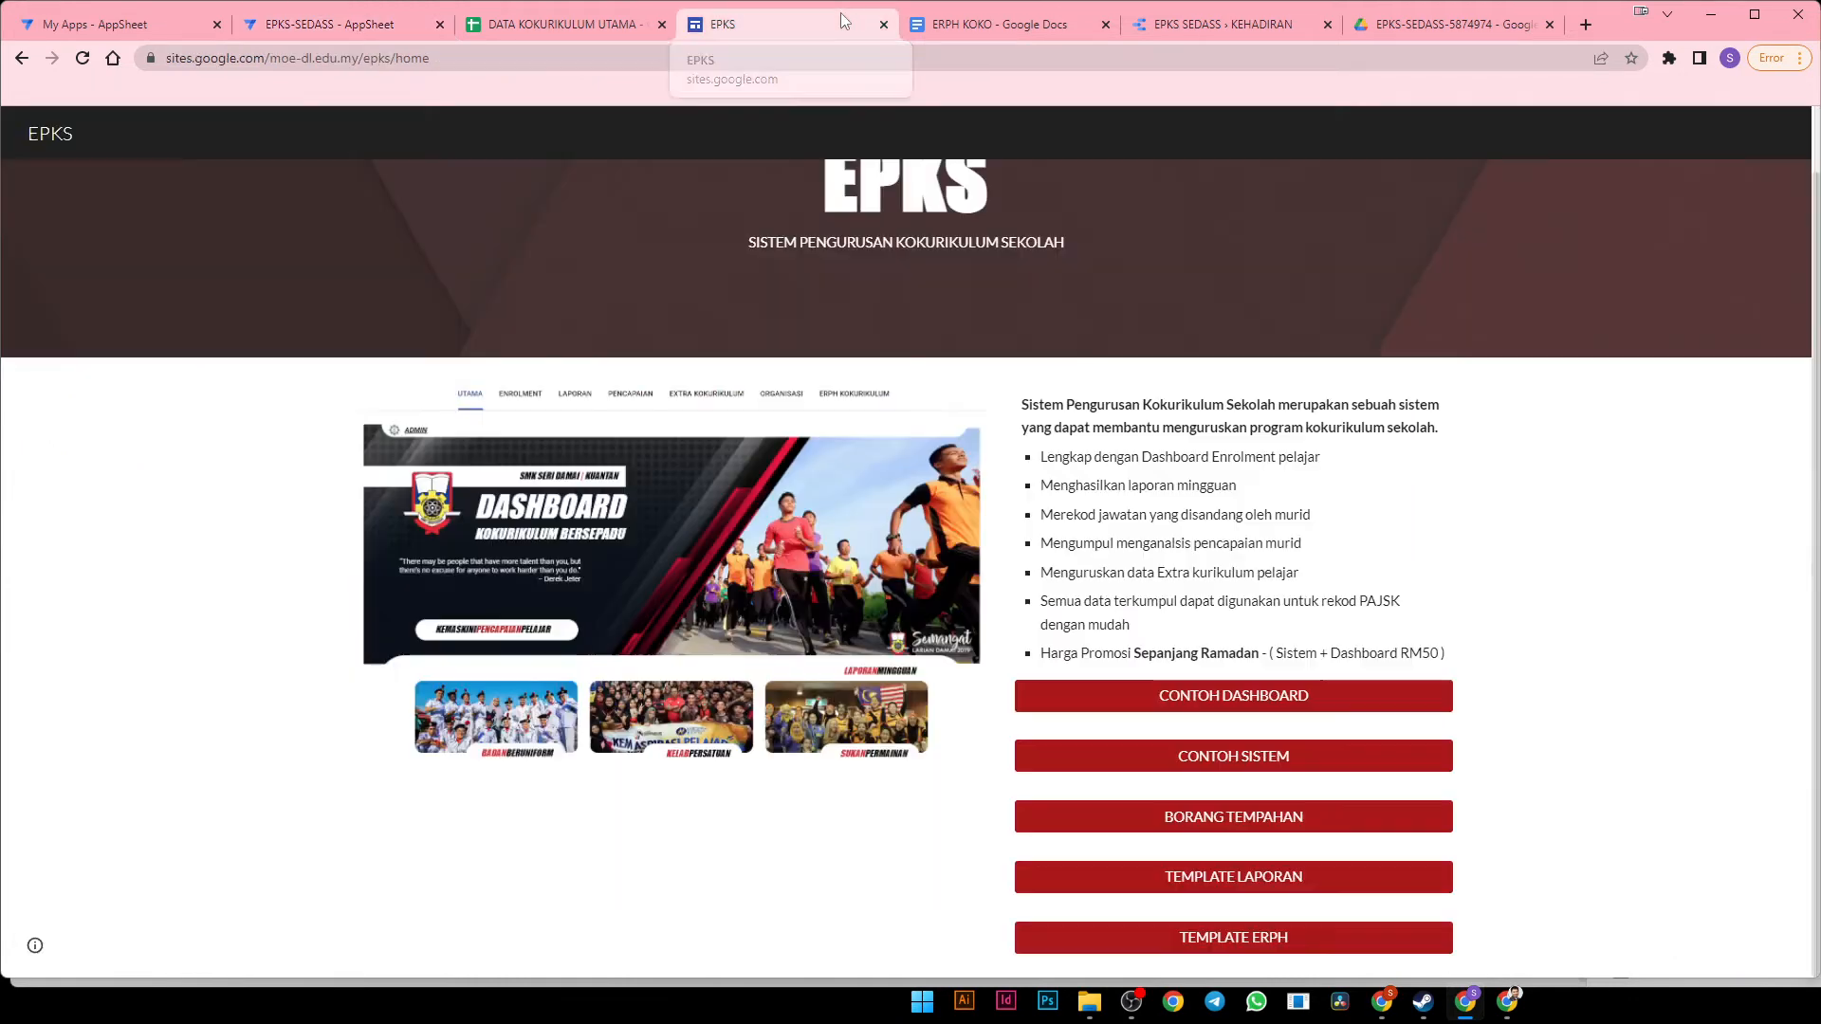
left_click(968, 27)
left_click(1180, 29)
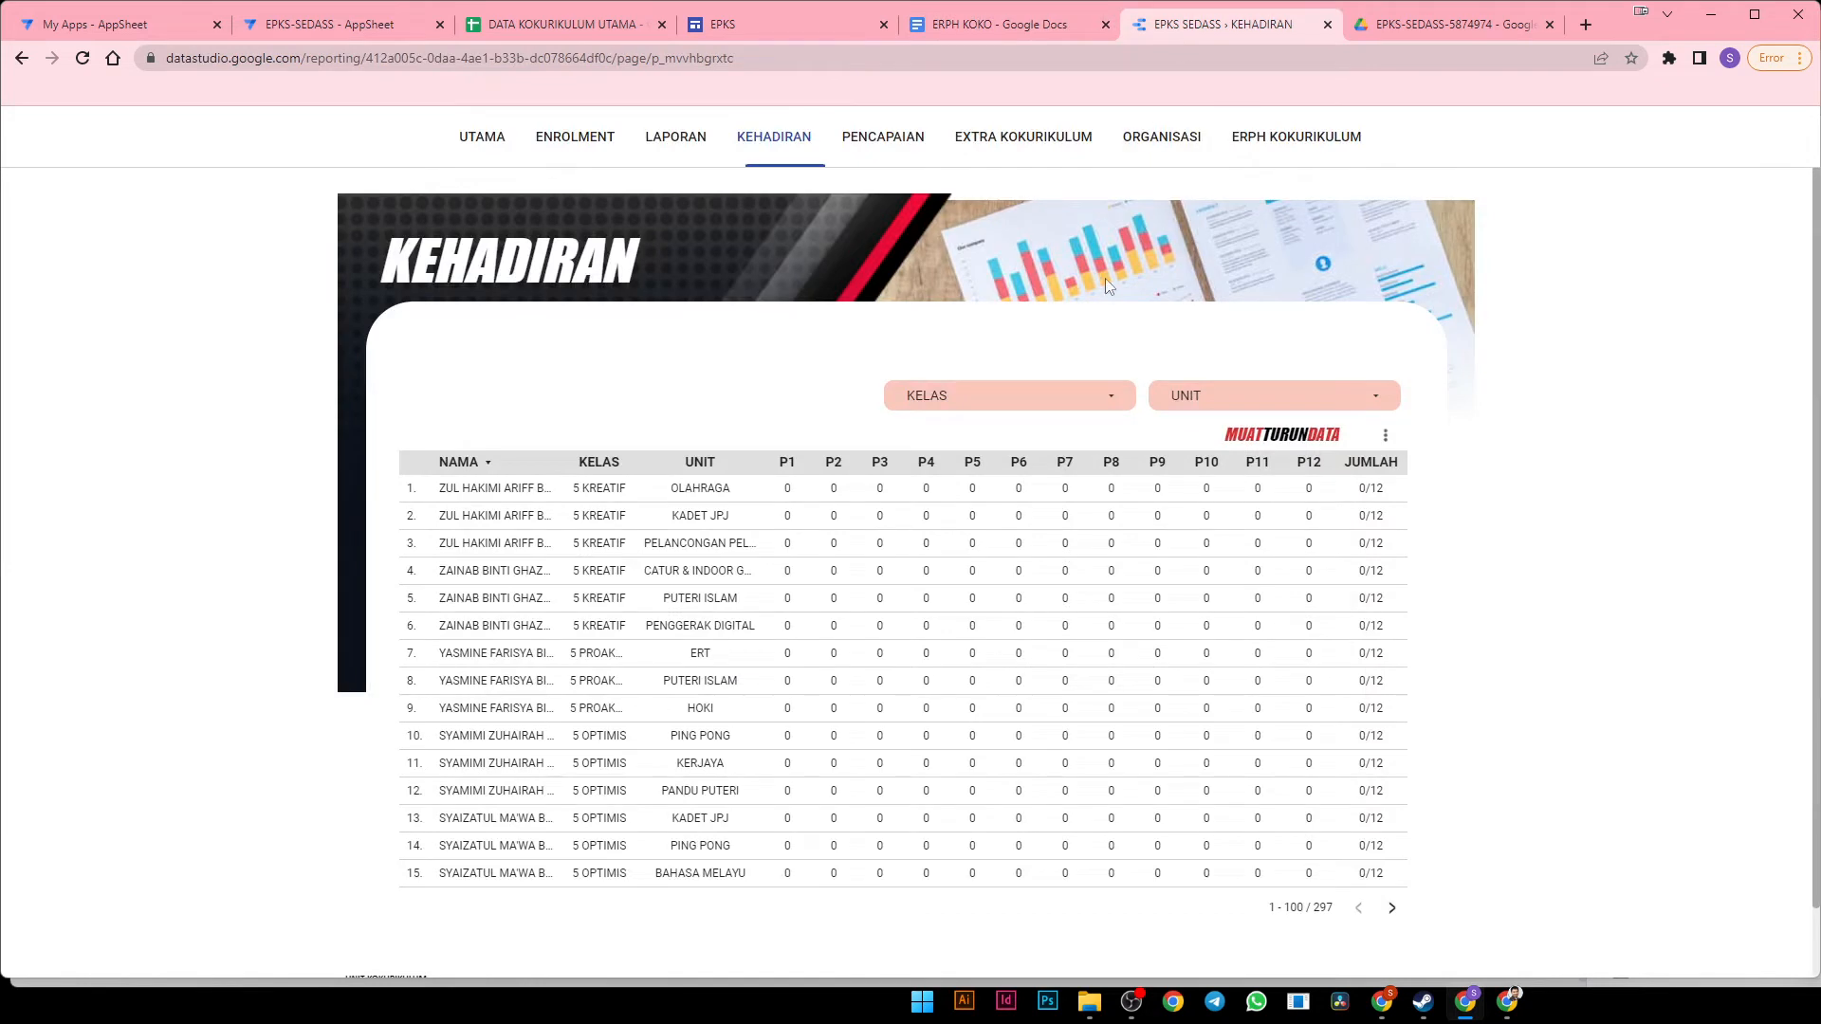
left_click(869, 150)
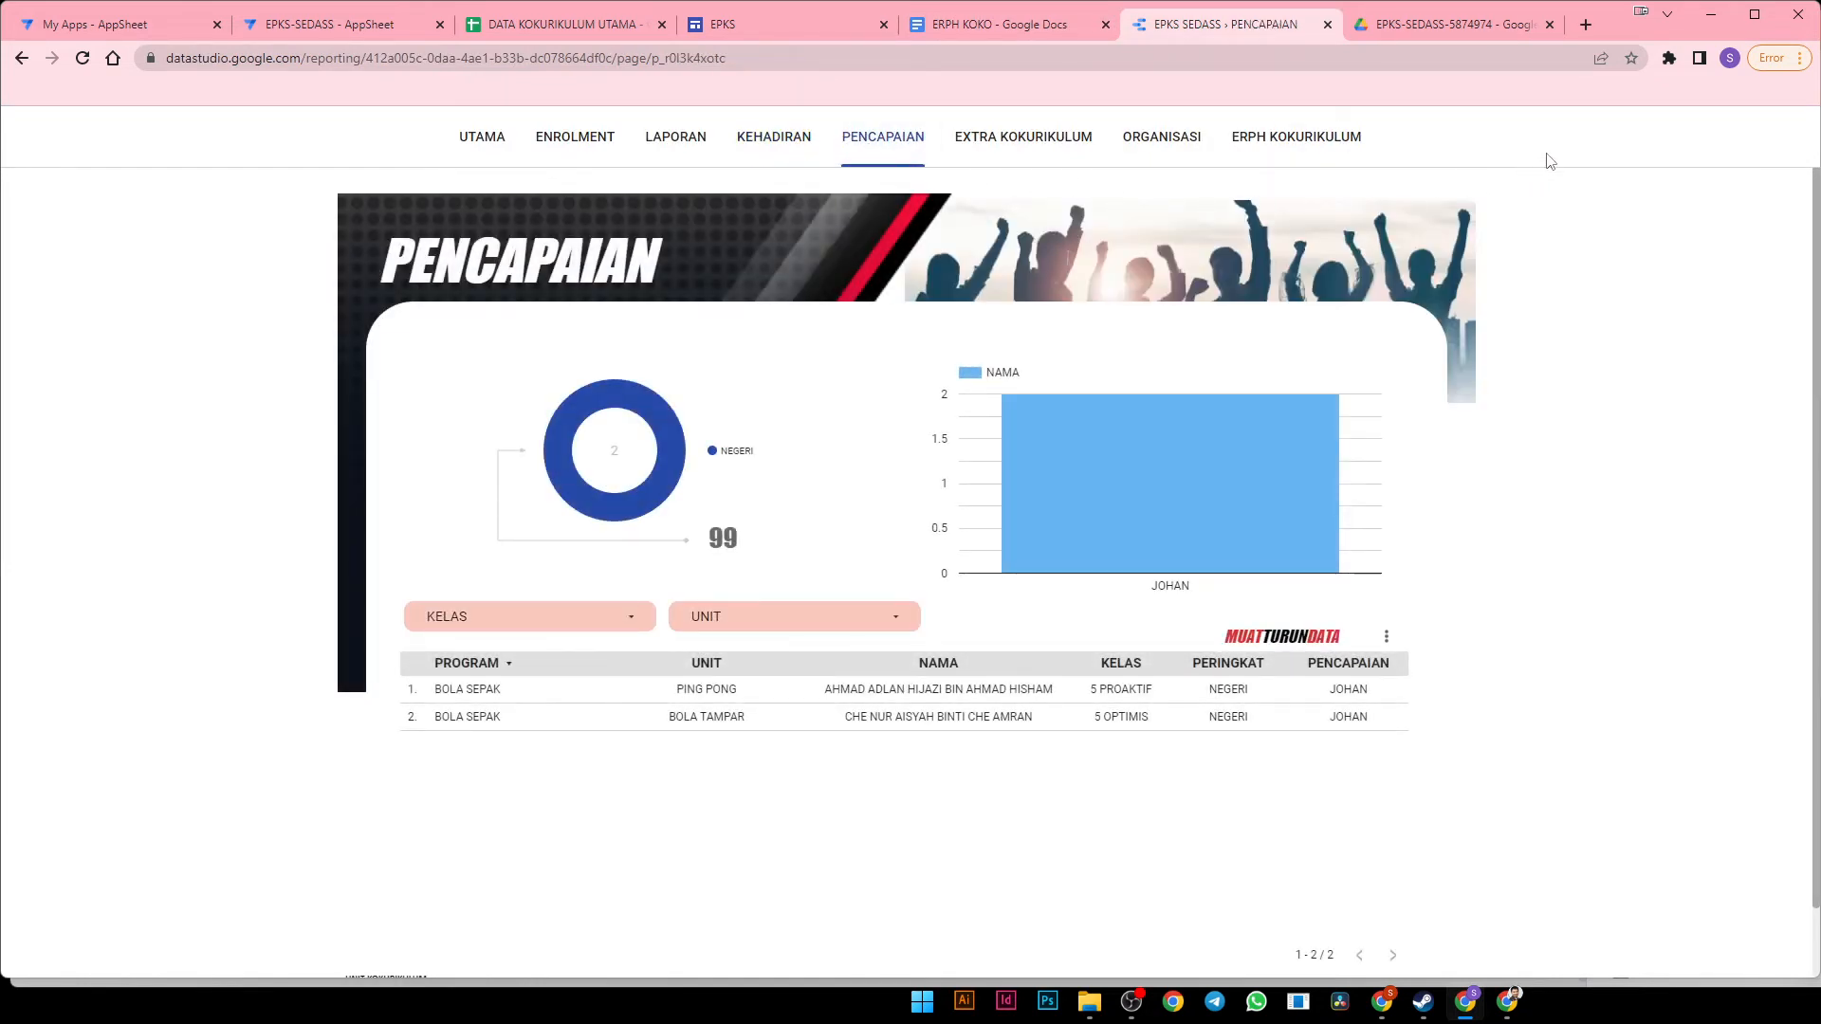
mouse_move(1631, 120)
left_click(1679, 140)
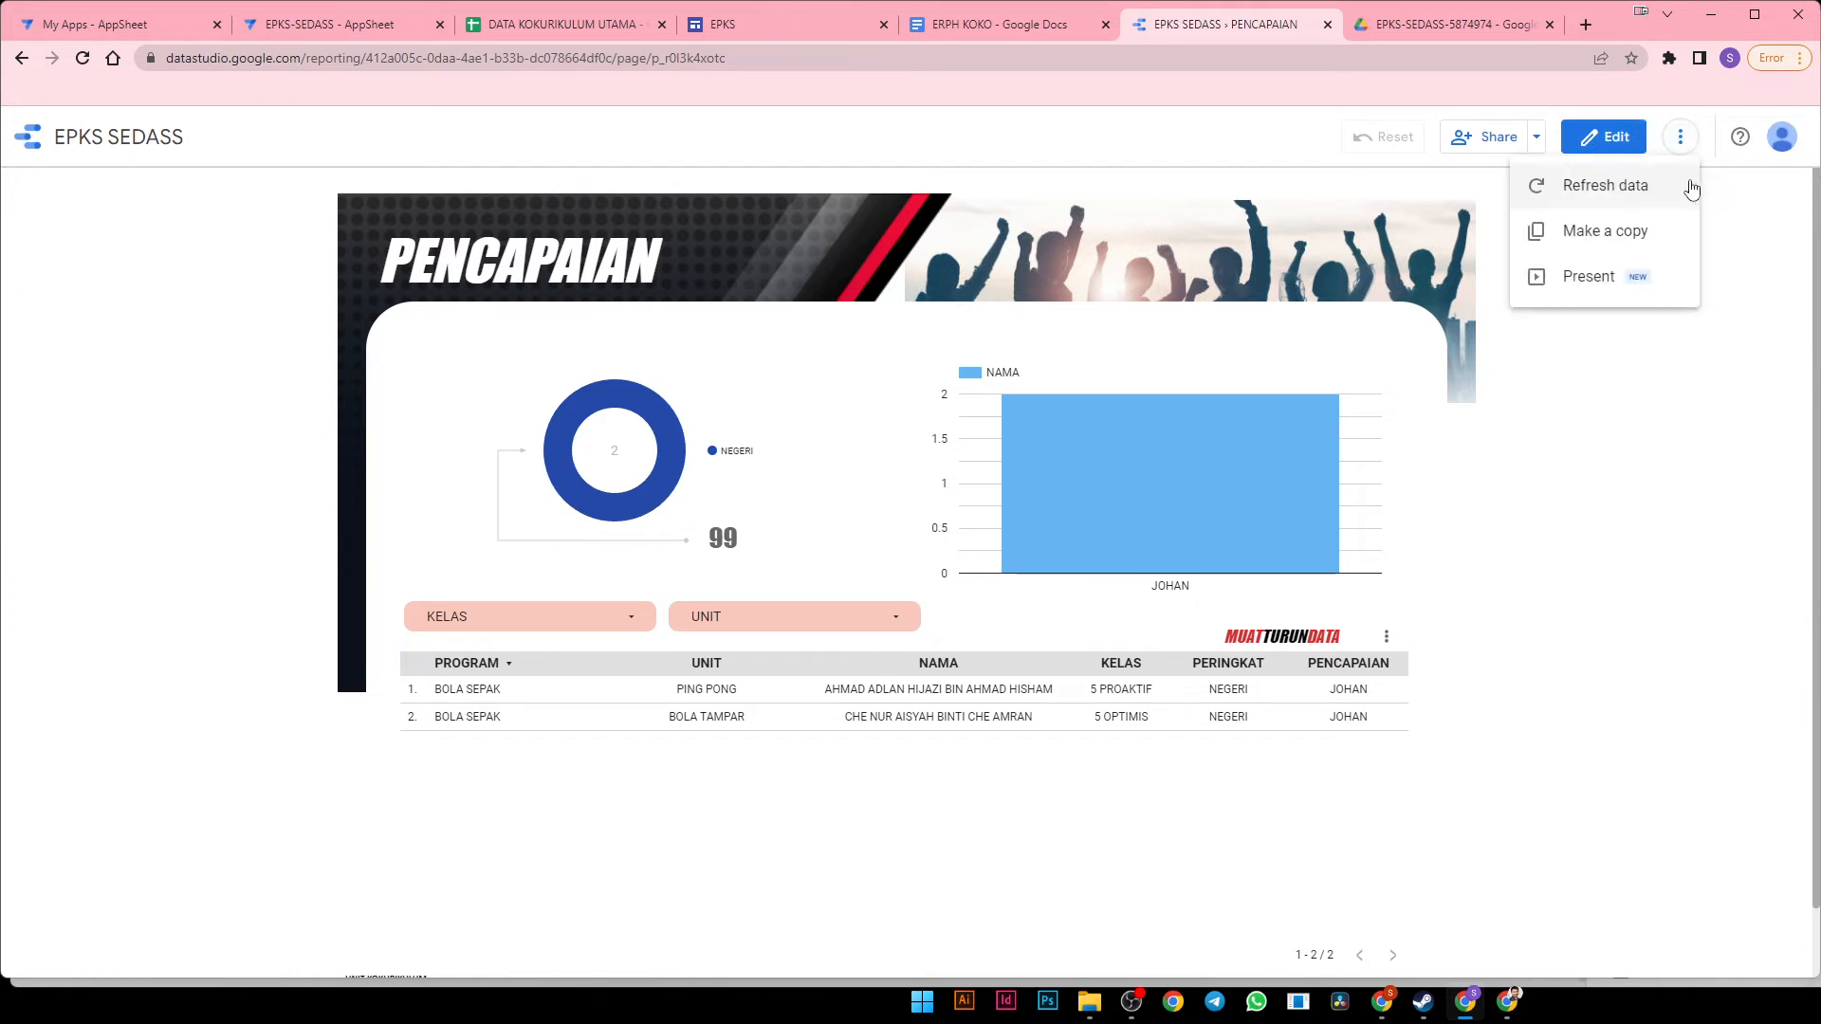
left_click(1693, 186)
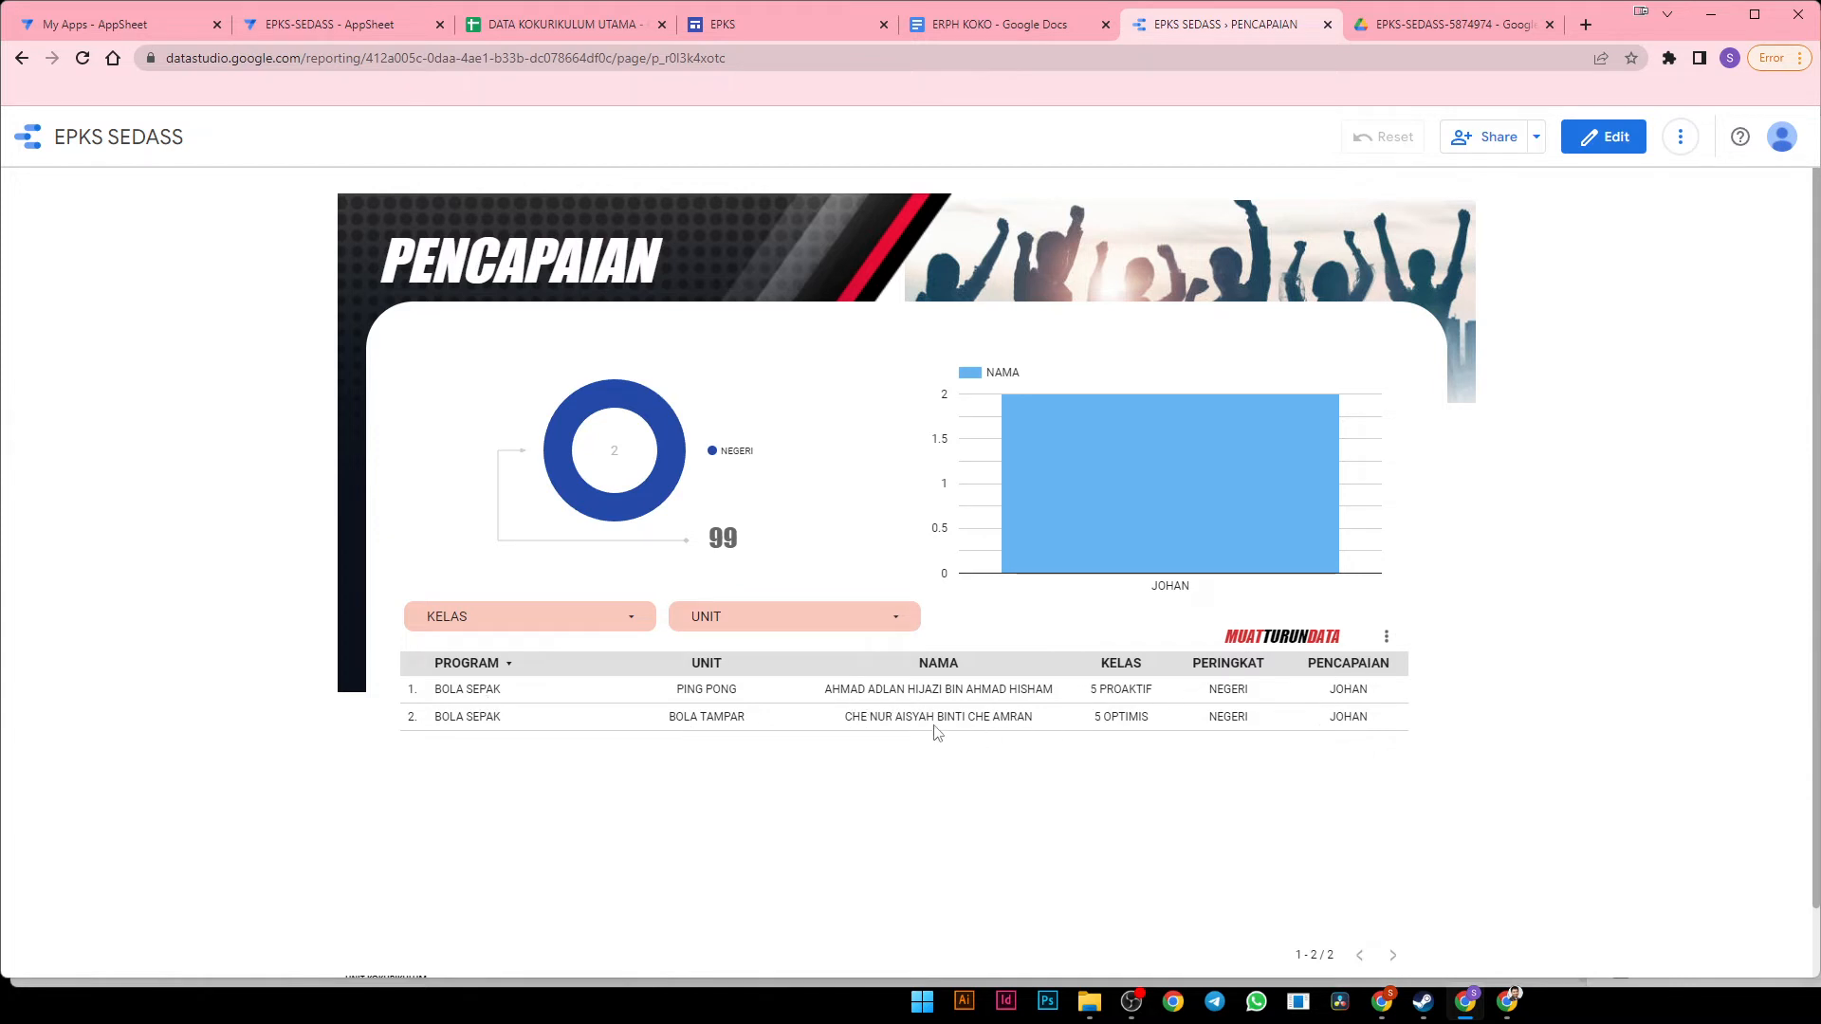
Filter the PENCAPAIAN dashboard to only class 5 PROAKTIF and look at the achievement table's export option
left_click(617, 628)
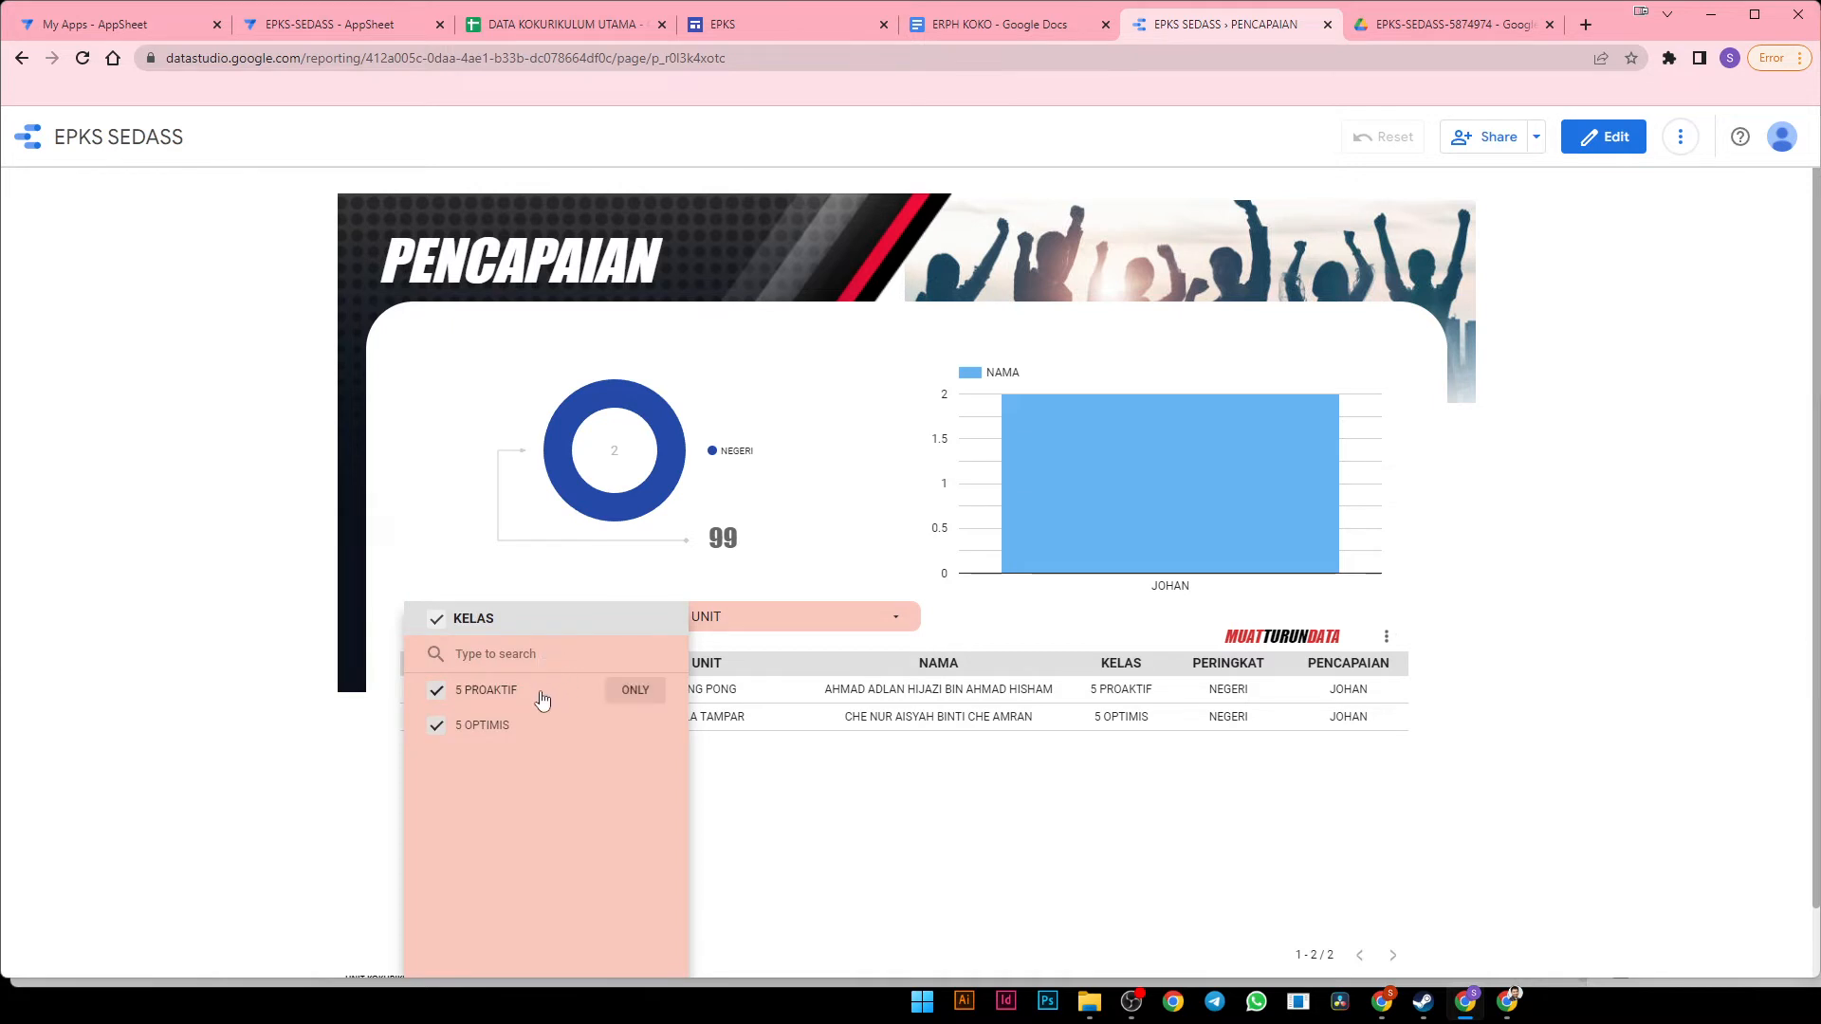
left_click(641, 690)
left_click(825, 768)
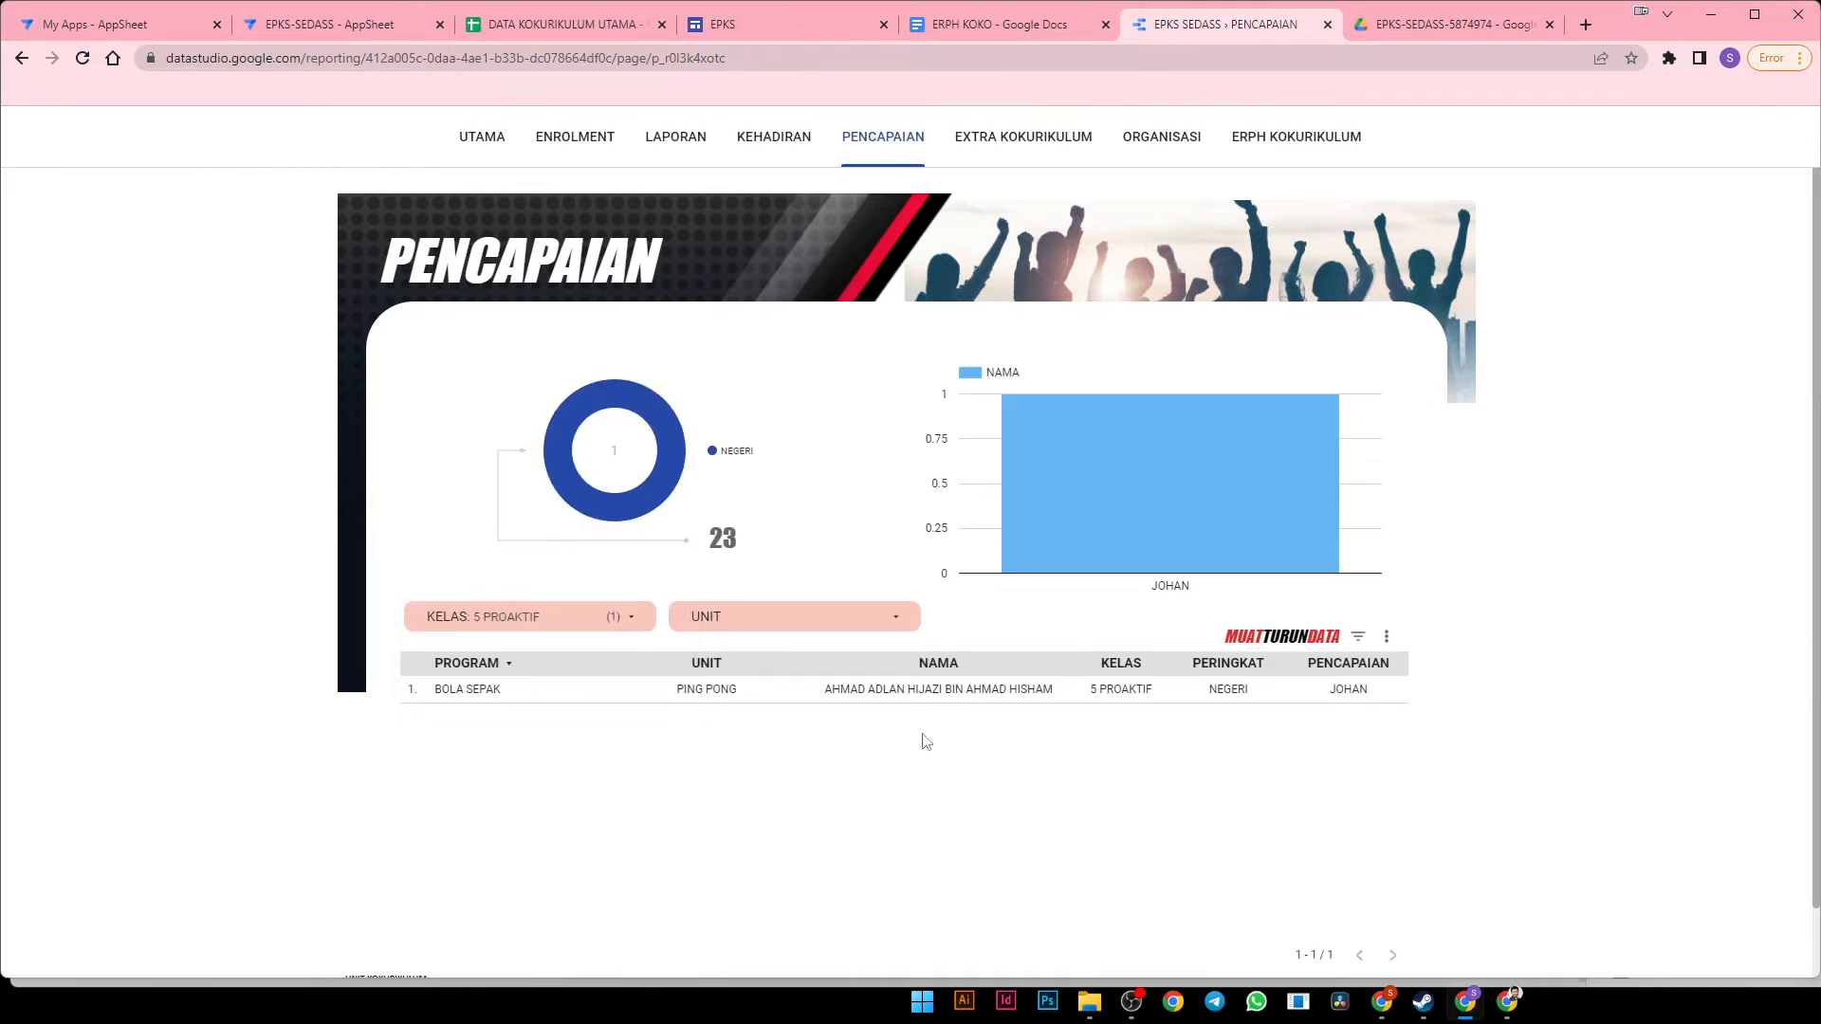
left_click(1387, 637)
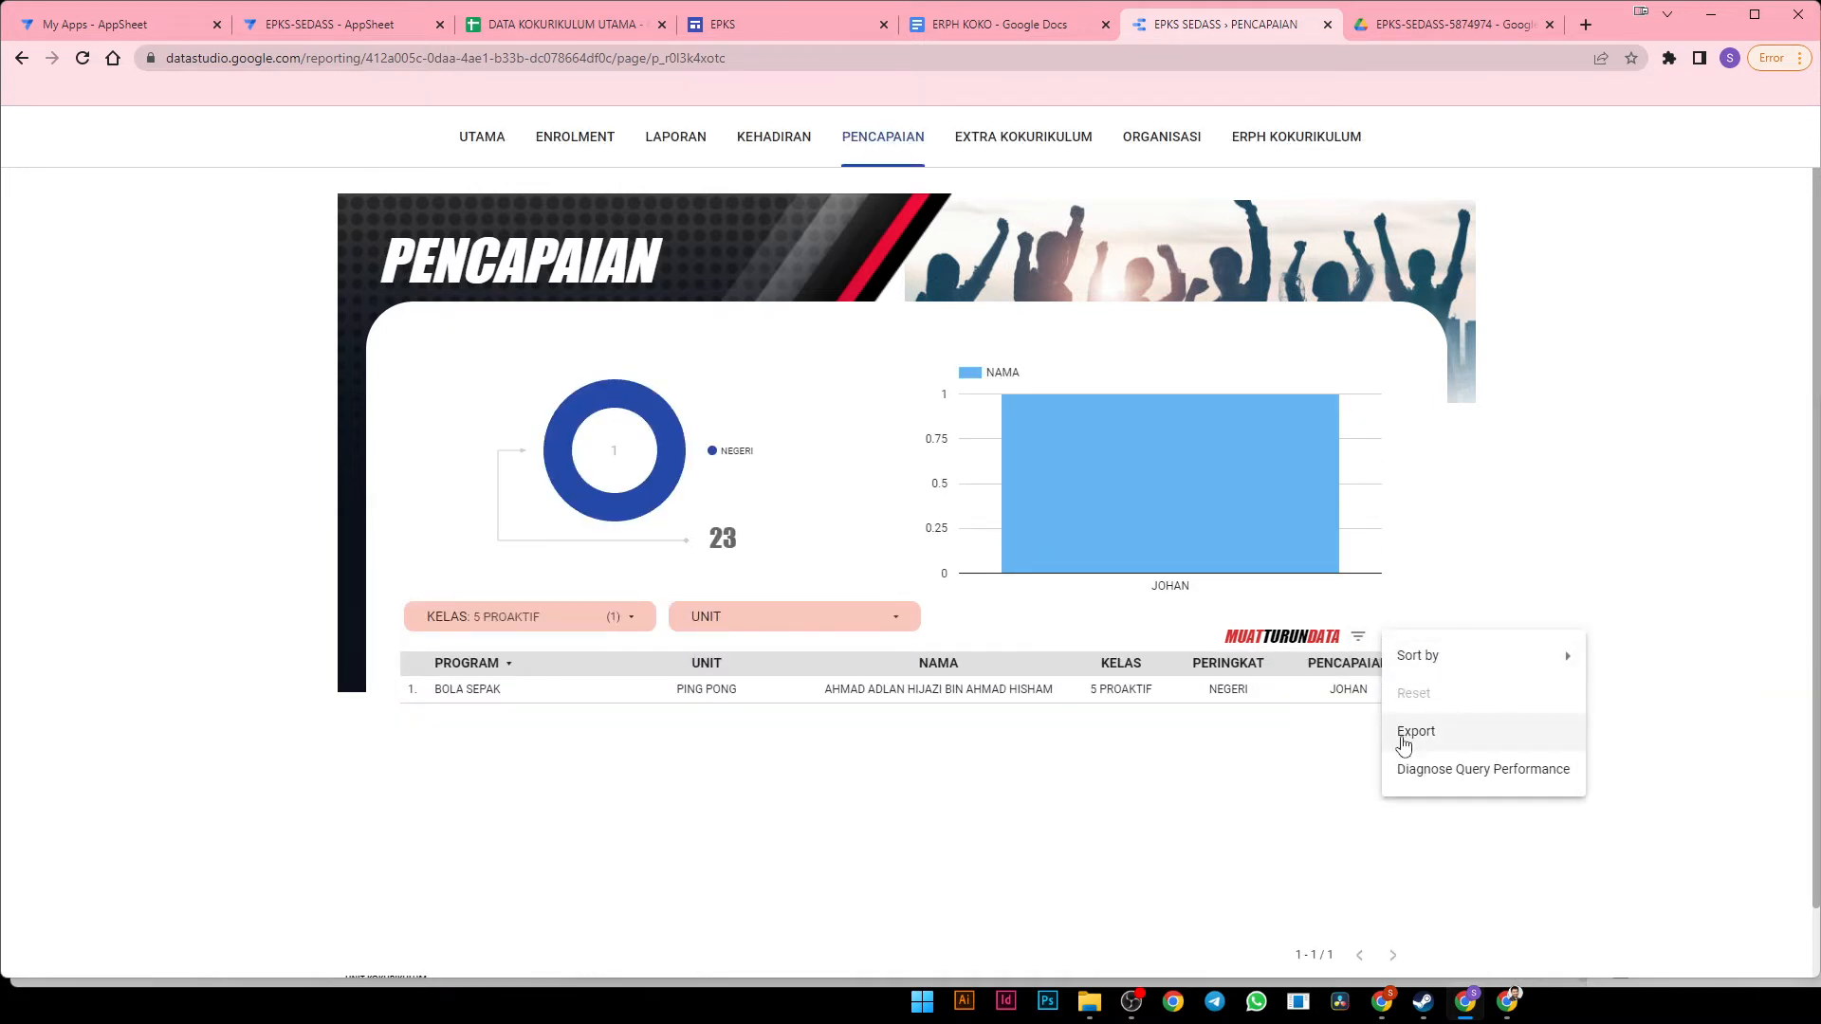
left_click(518, 712)
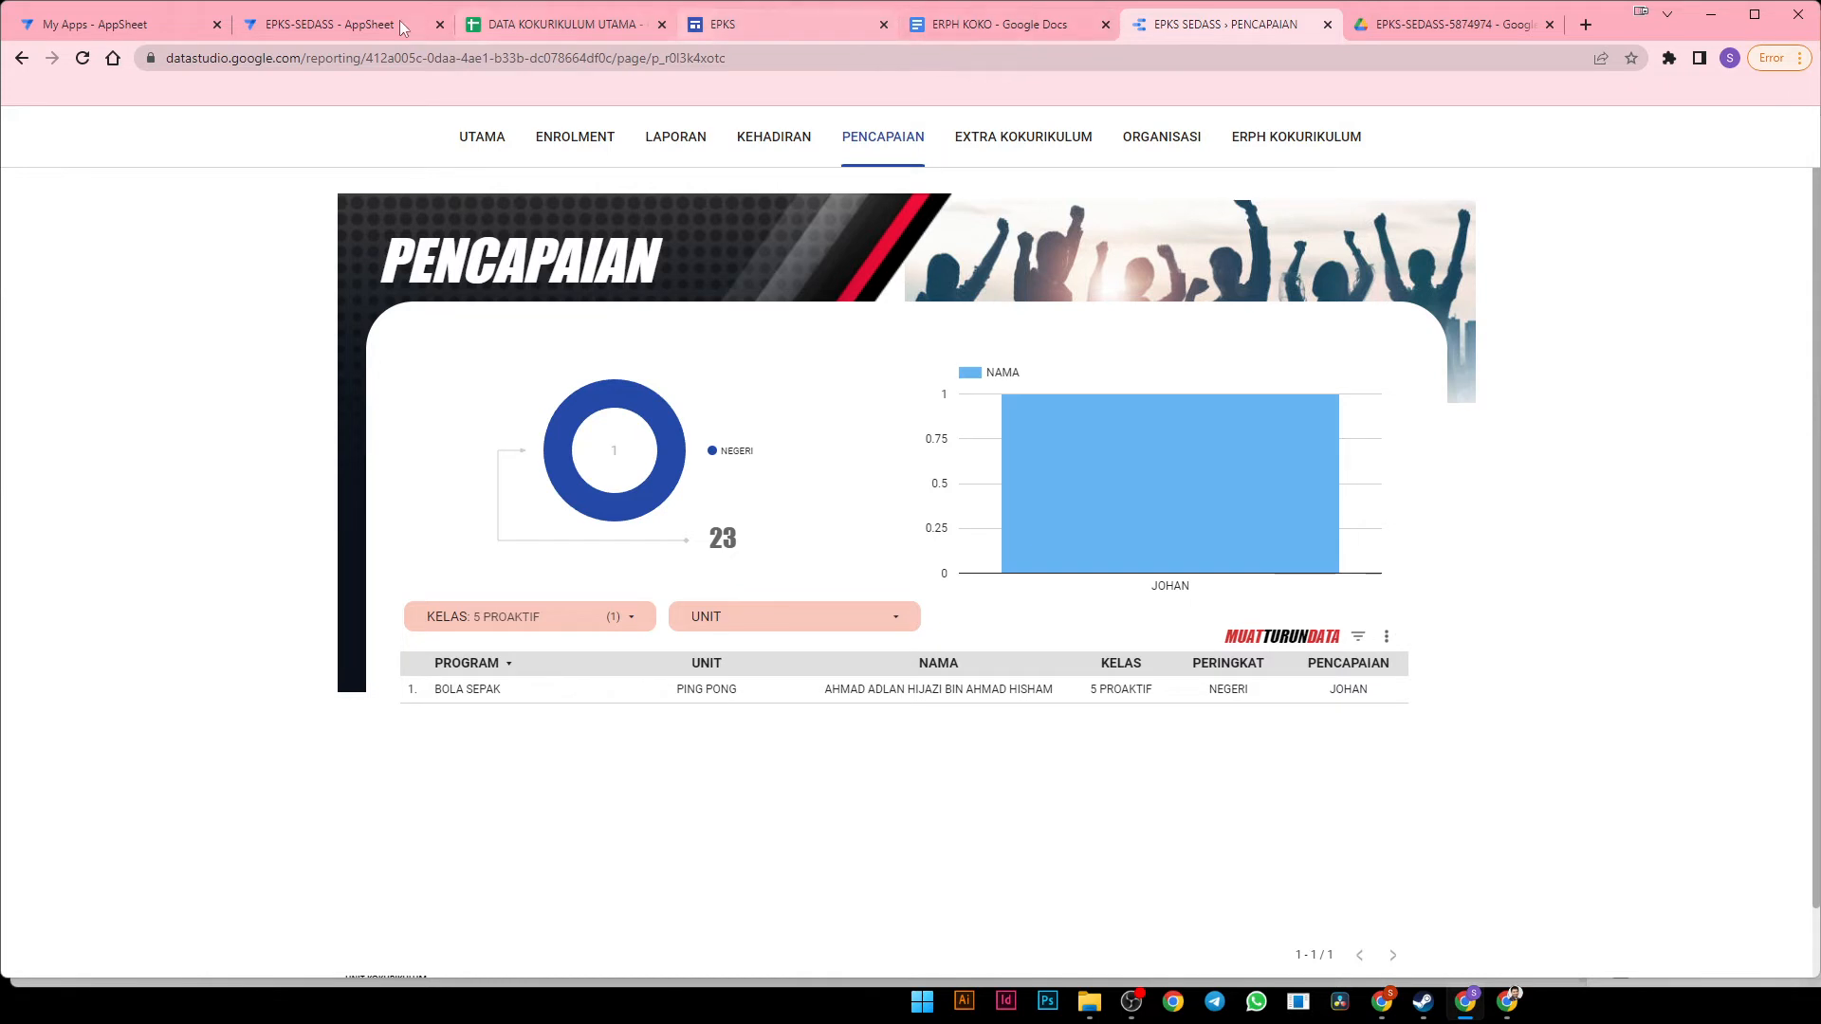
Switch to the EPKS-SEDASS app in AppSheet and open the BOMBA & PENYELAMAT unit under JAWATANKUASA UNIT
left_click(299, 31)
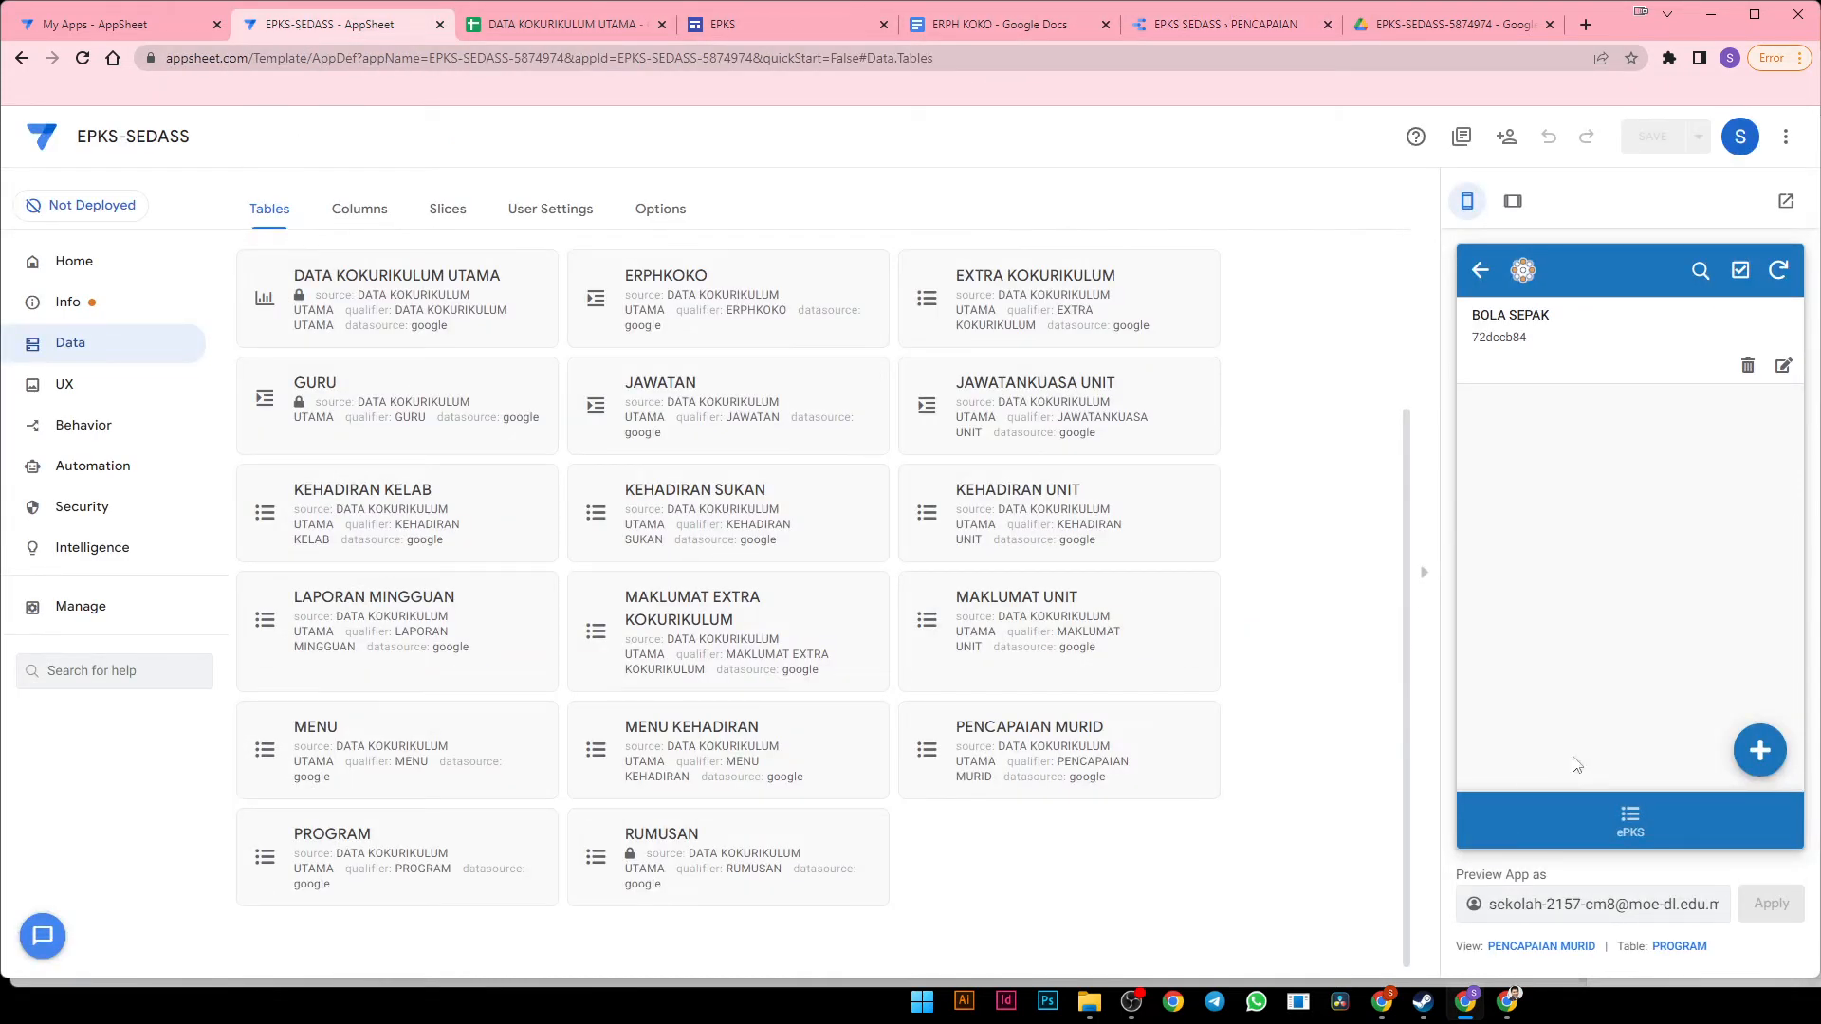
left_click(1626, 818)
scroll(1586, 667, "down", 1)
scroll(1586, 667, "down", 1)
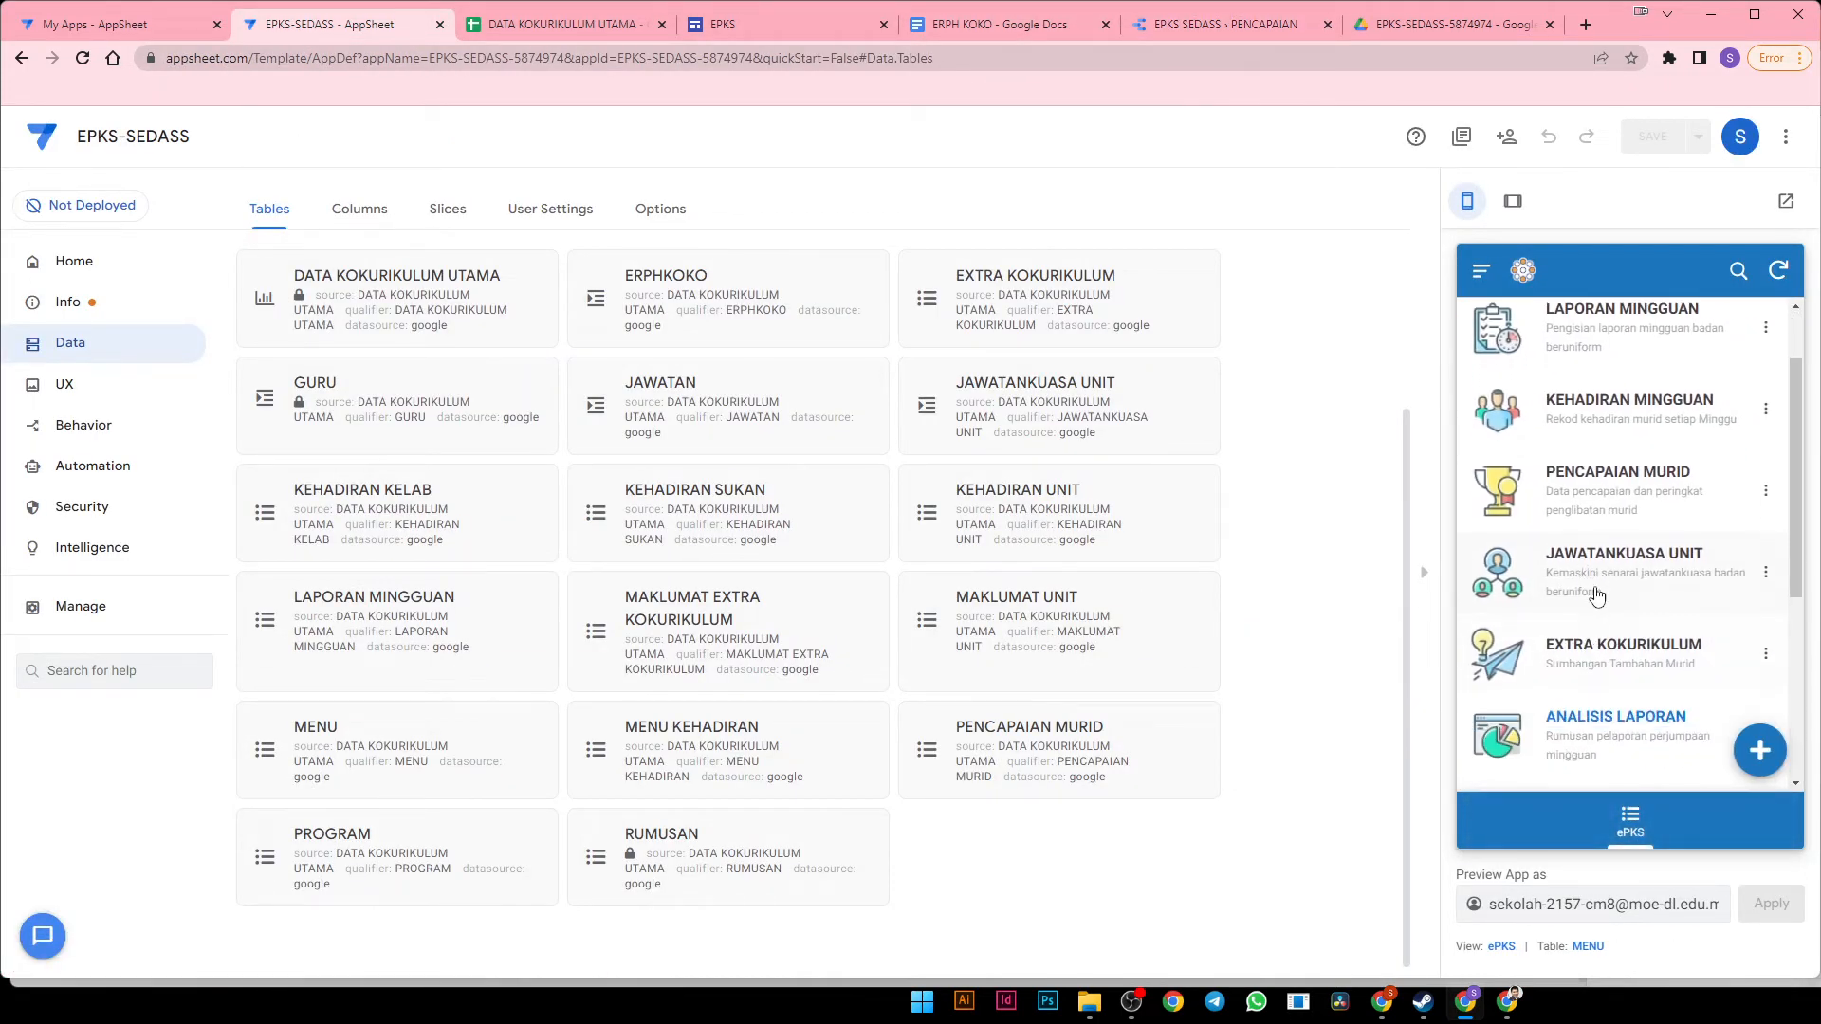
left_click(1611, 562)
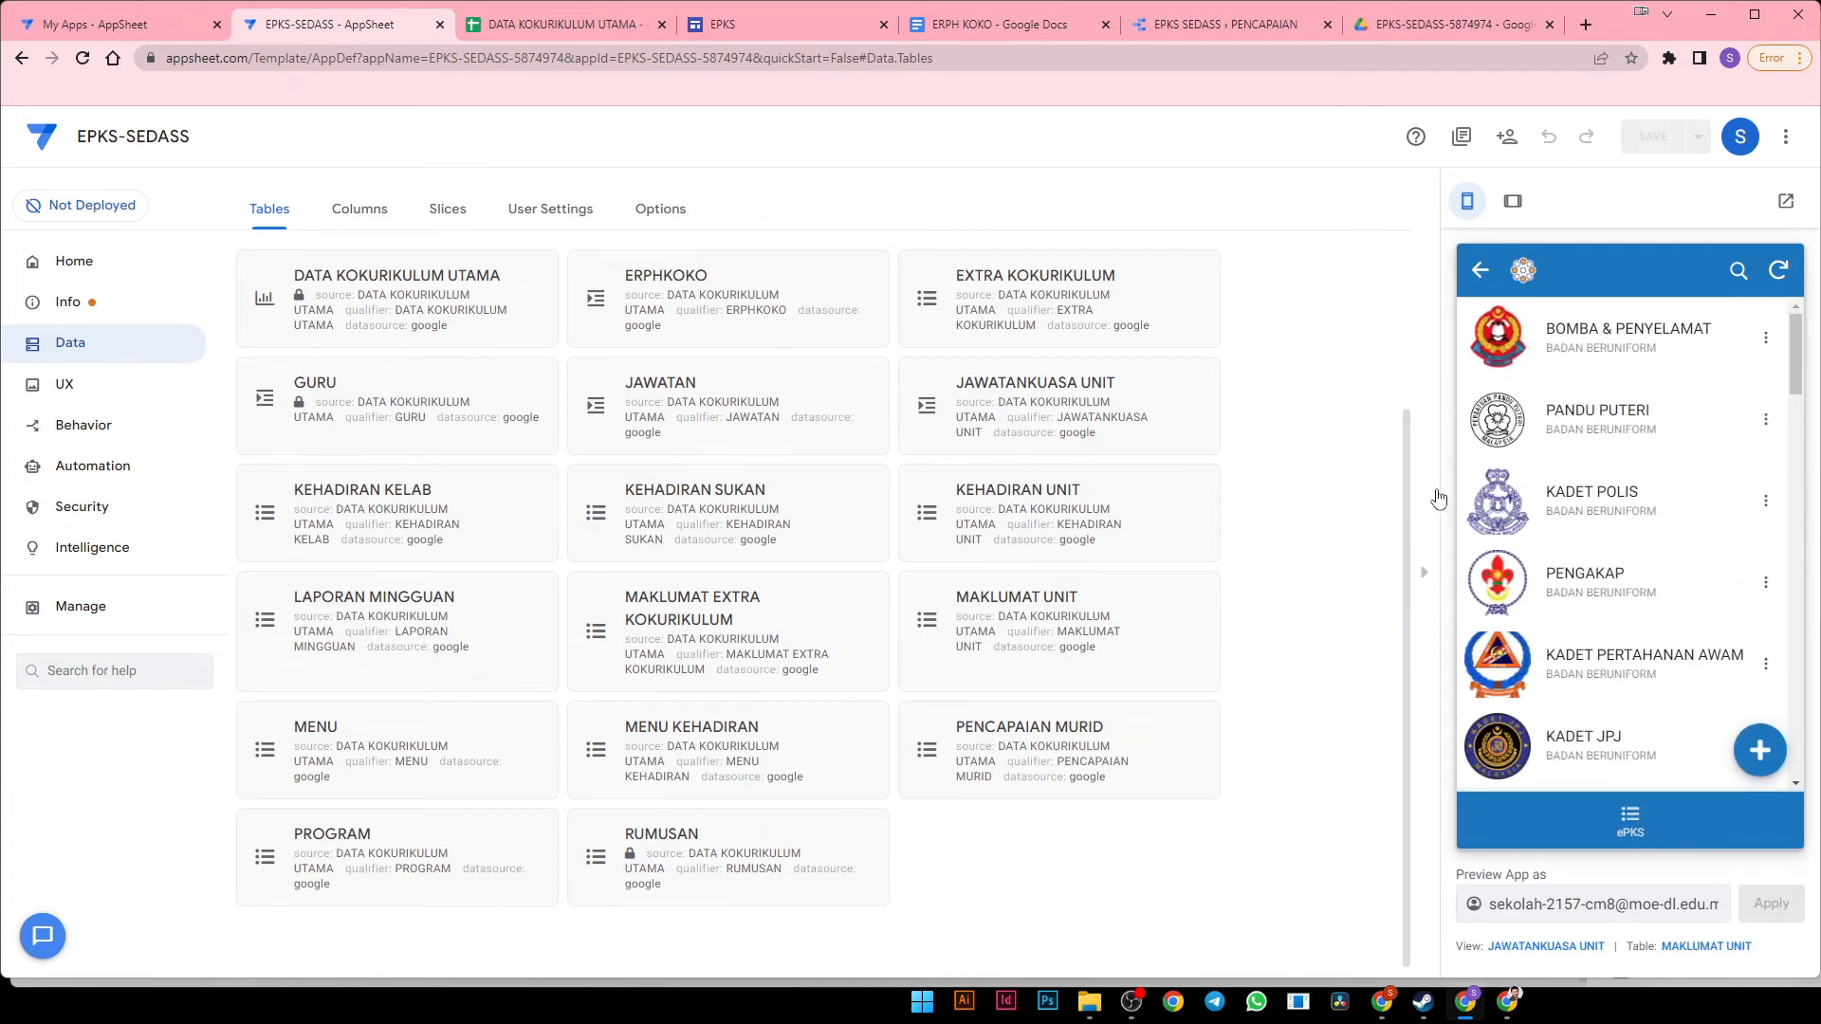
left_click(1671, 350)
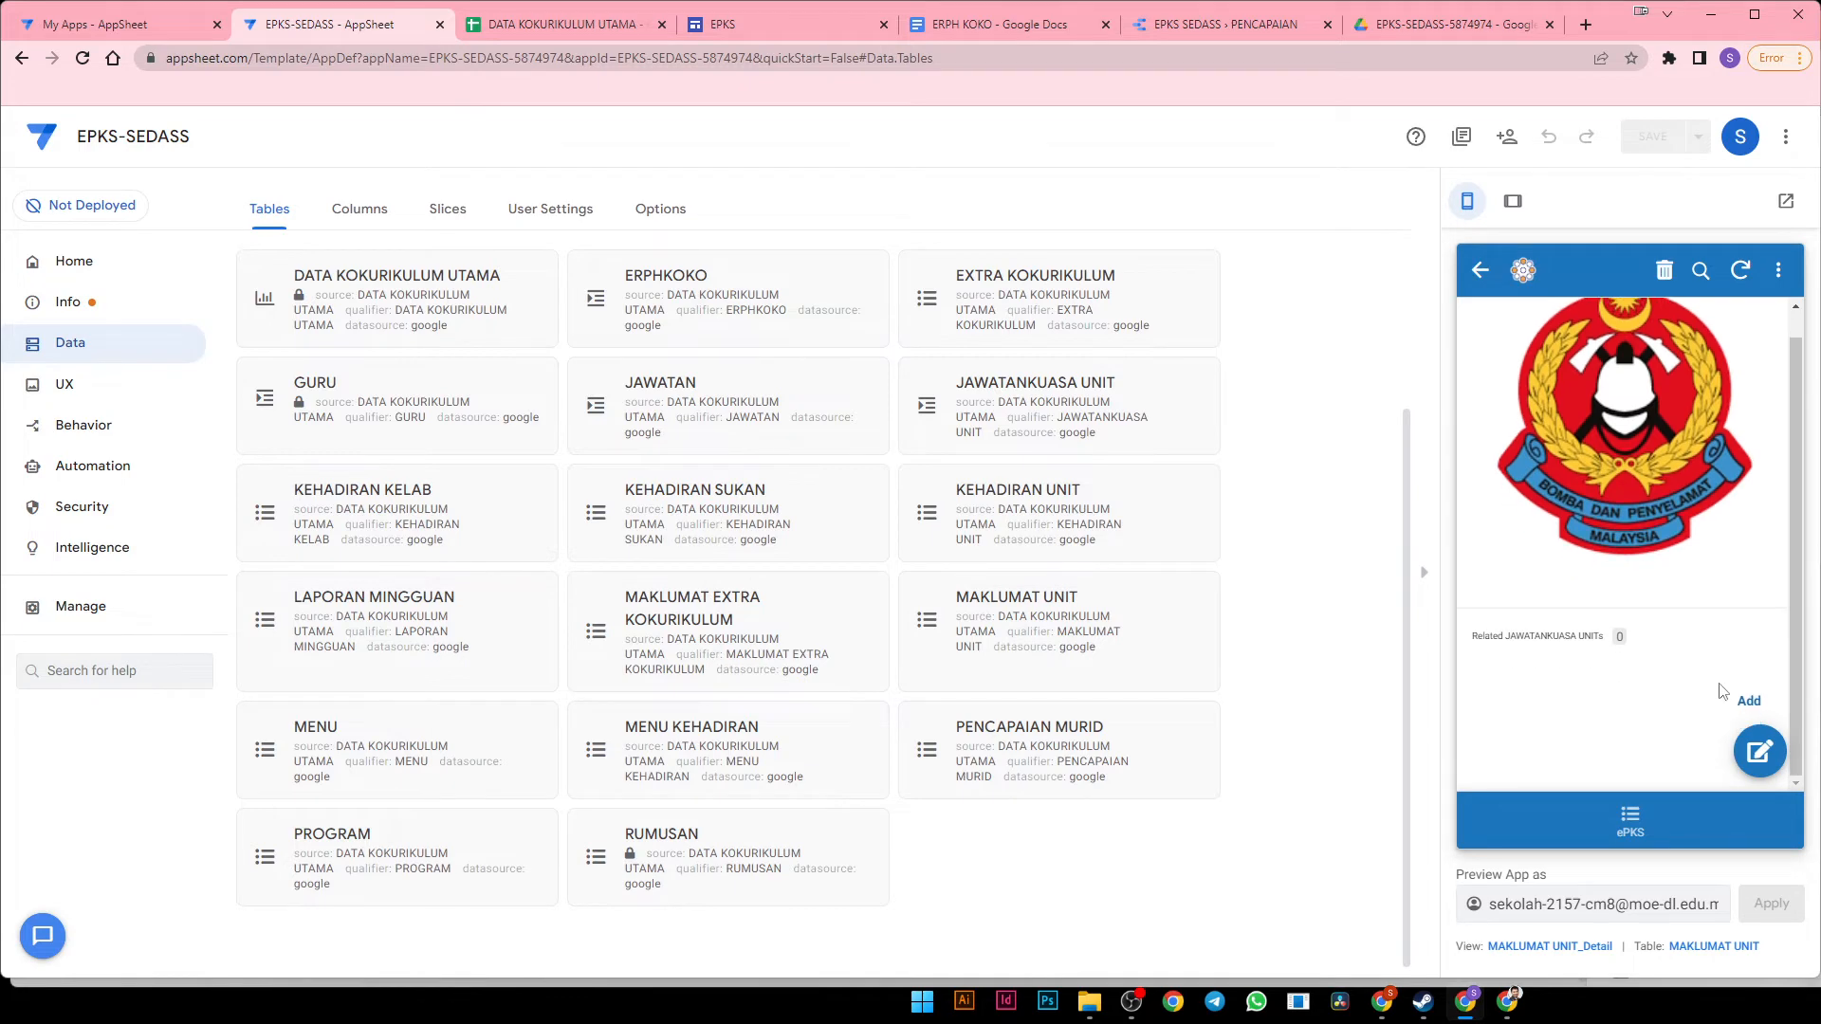
Start a new committee entry for BOMBA & PENYELAMAT with JAWATAN set to PENGERUSI
left_click(1747, 702)
left_click(1612, 601)
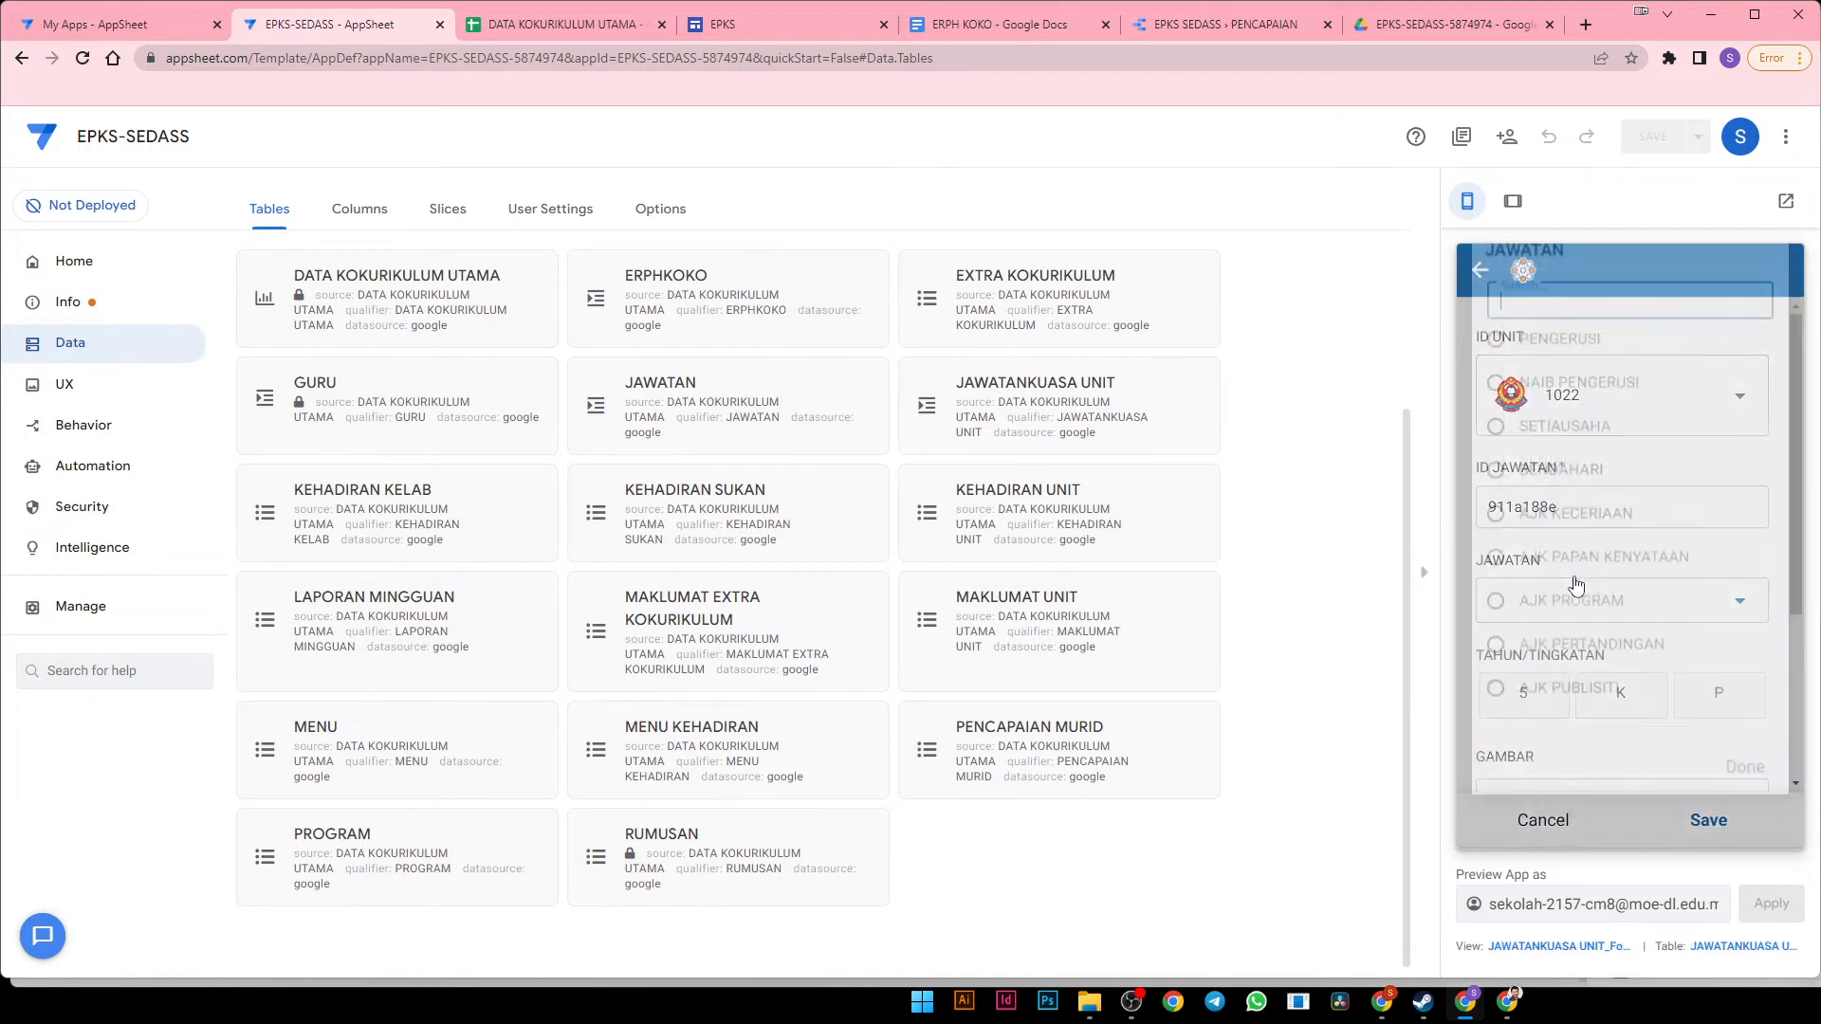
left_click(1508, 370)
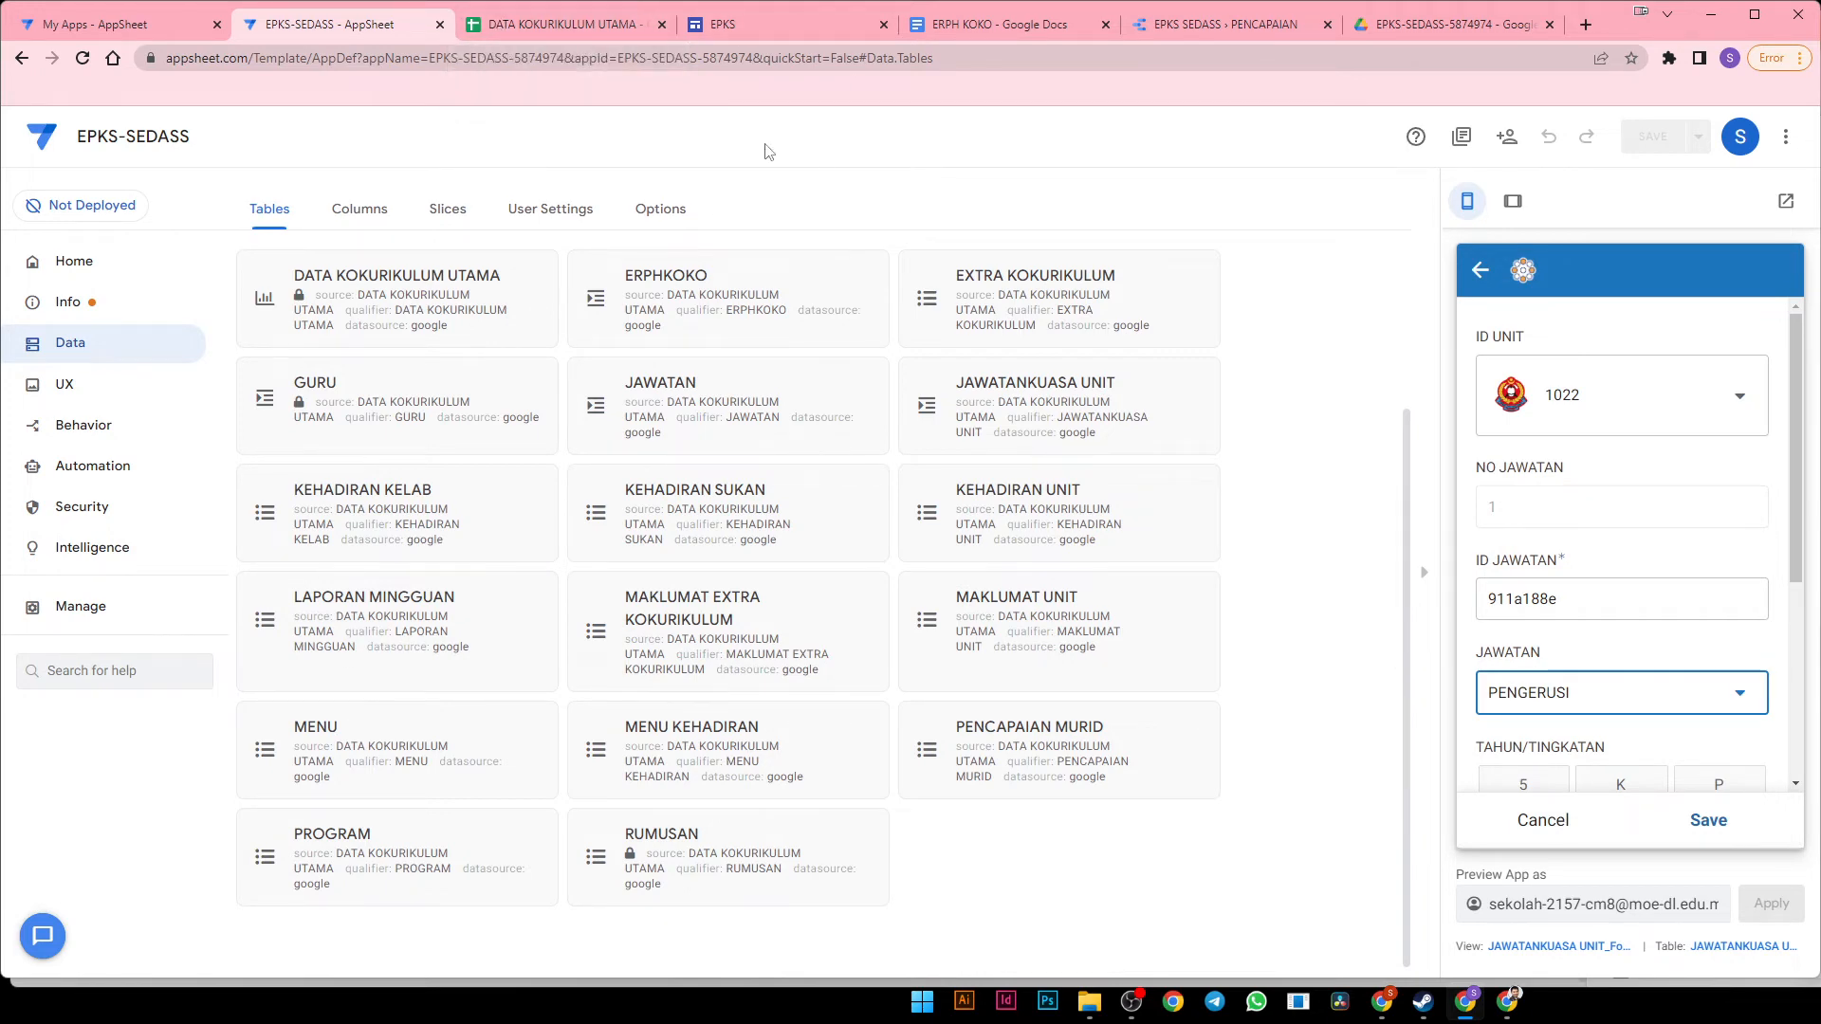
Examine the position names and their NO JAWATAN numbers on the JAWATAN sheet of DATA KOKURIKULUM UTAMA
left_click(563, 27)
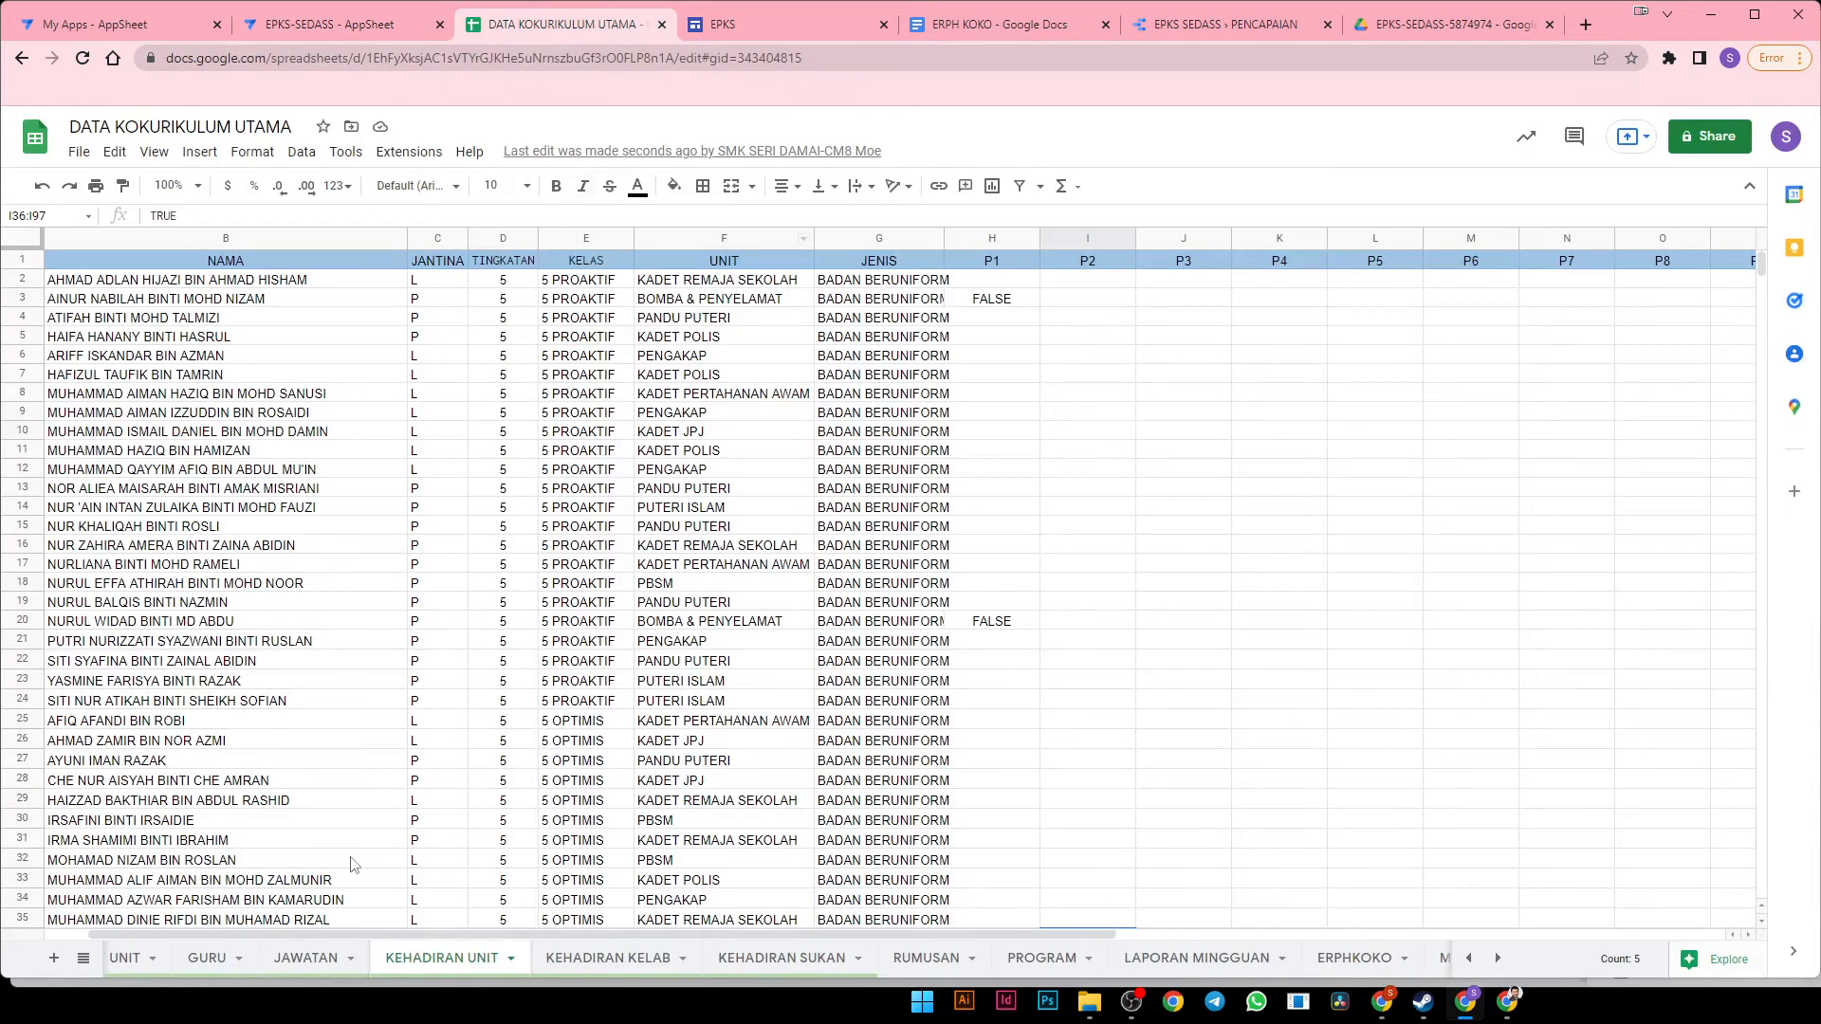
left_click(306, 958)
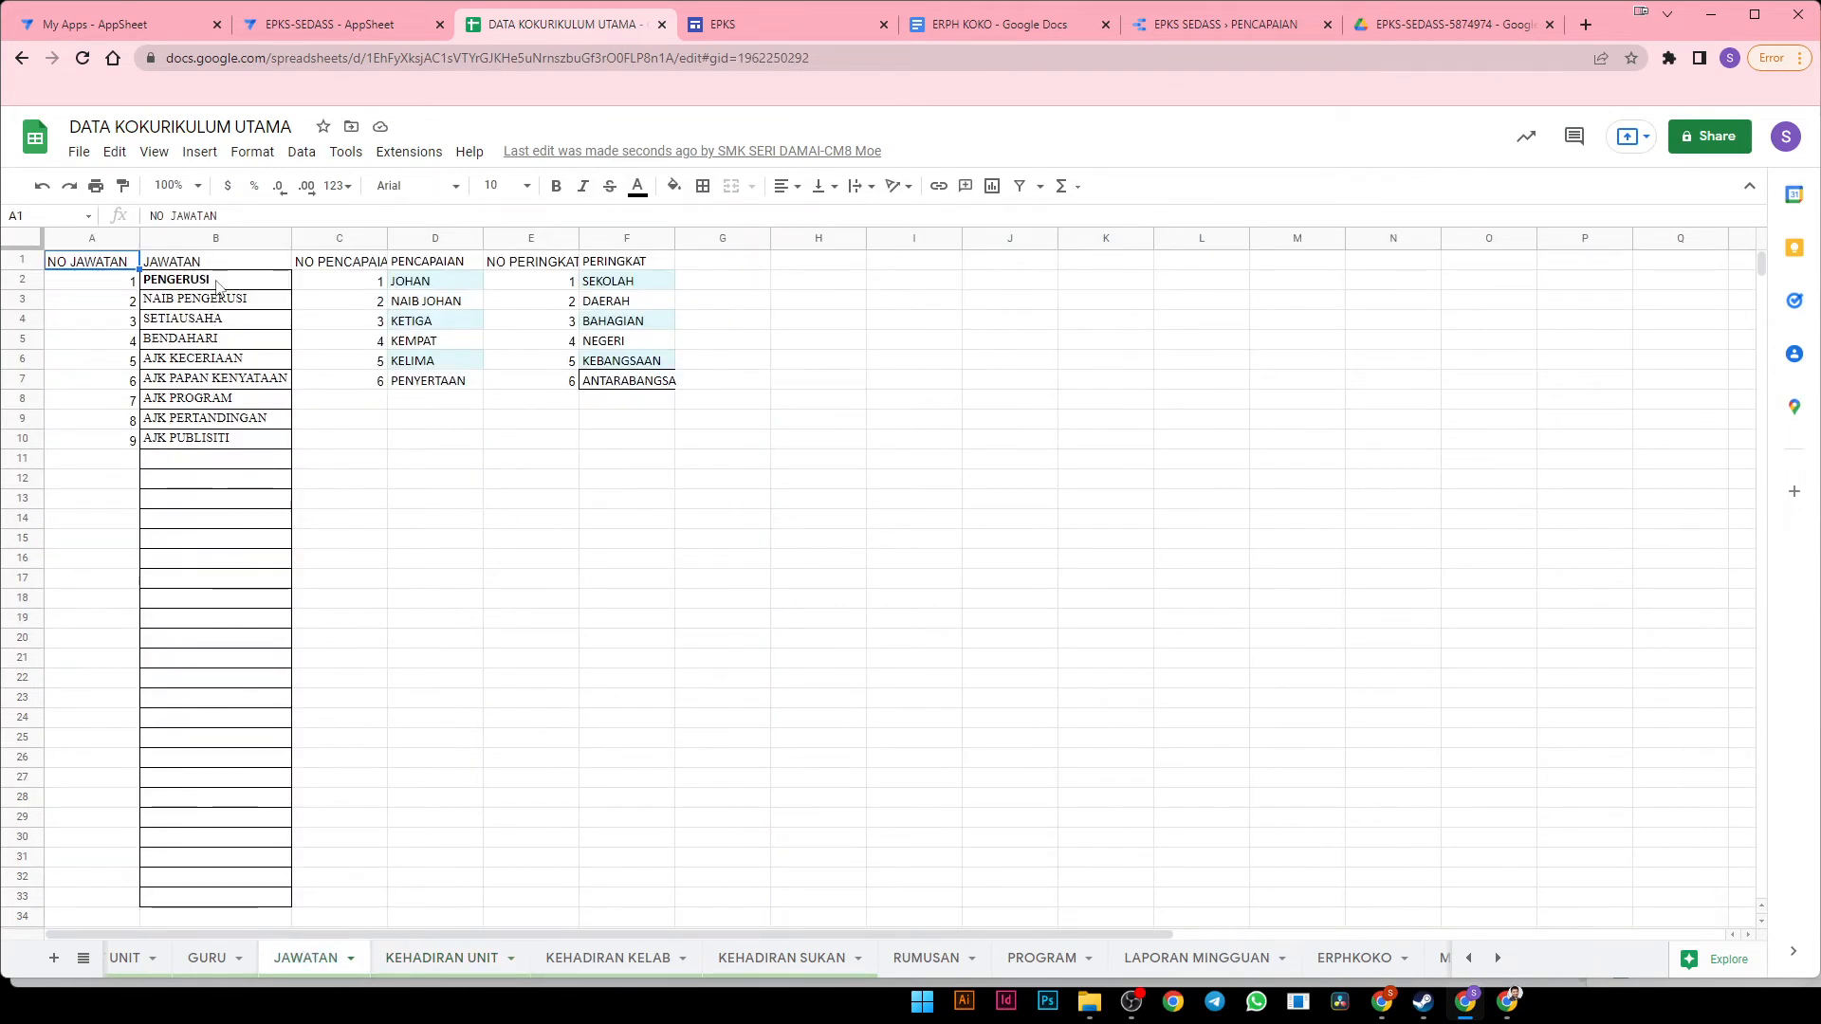
left_click_drag(216, 285, 210, 439)
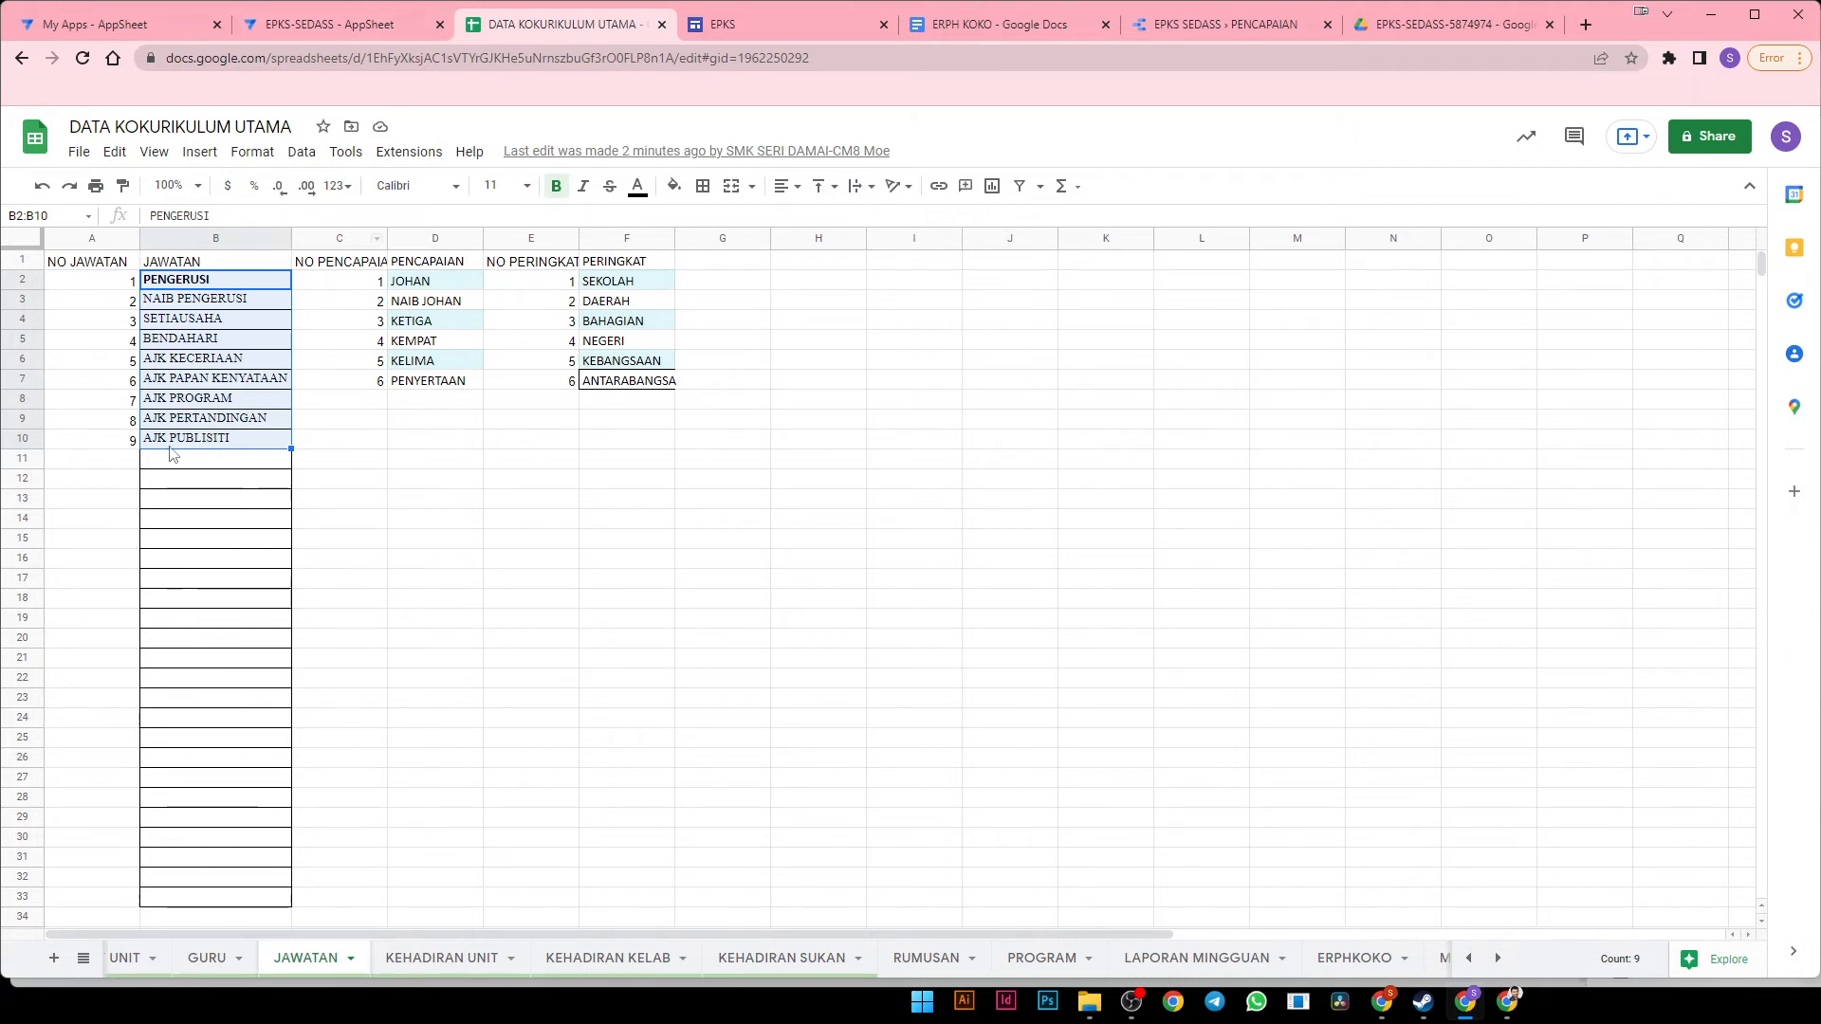
left_click_drag(104, 281, 85, 439)
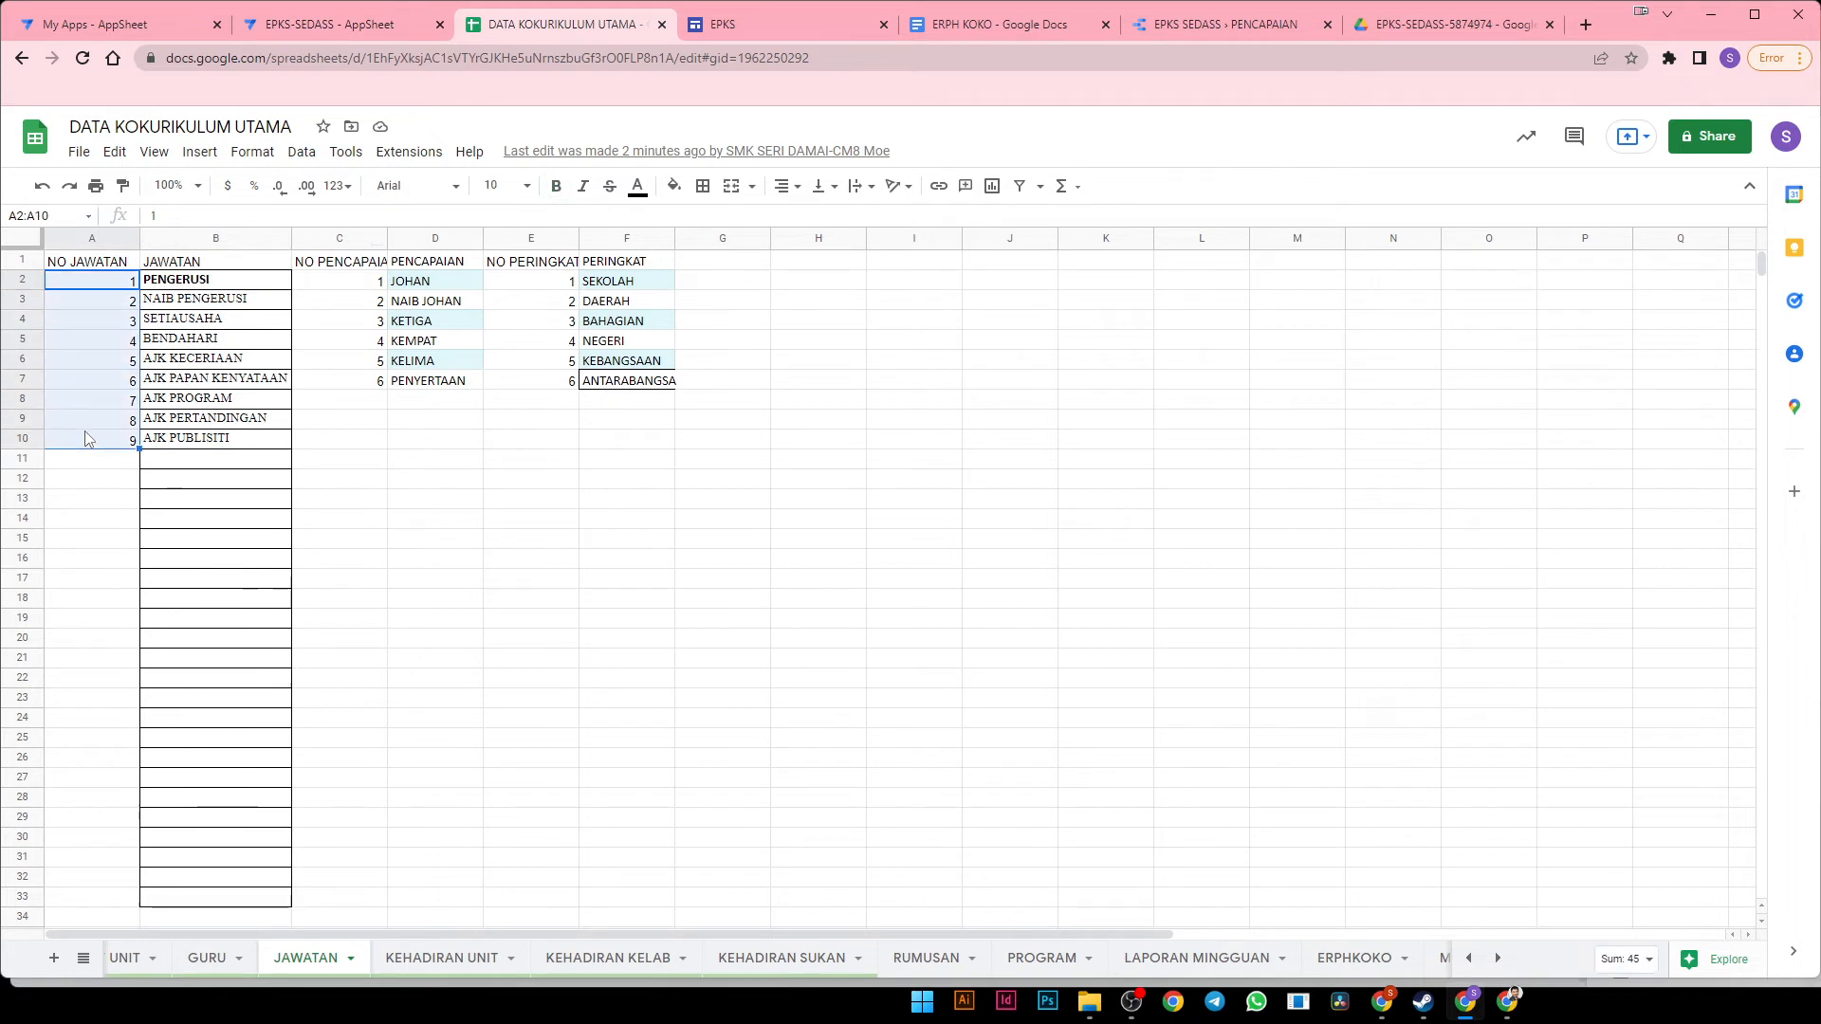
left_click(119, 283)
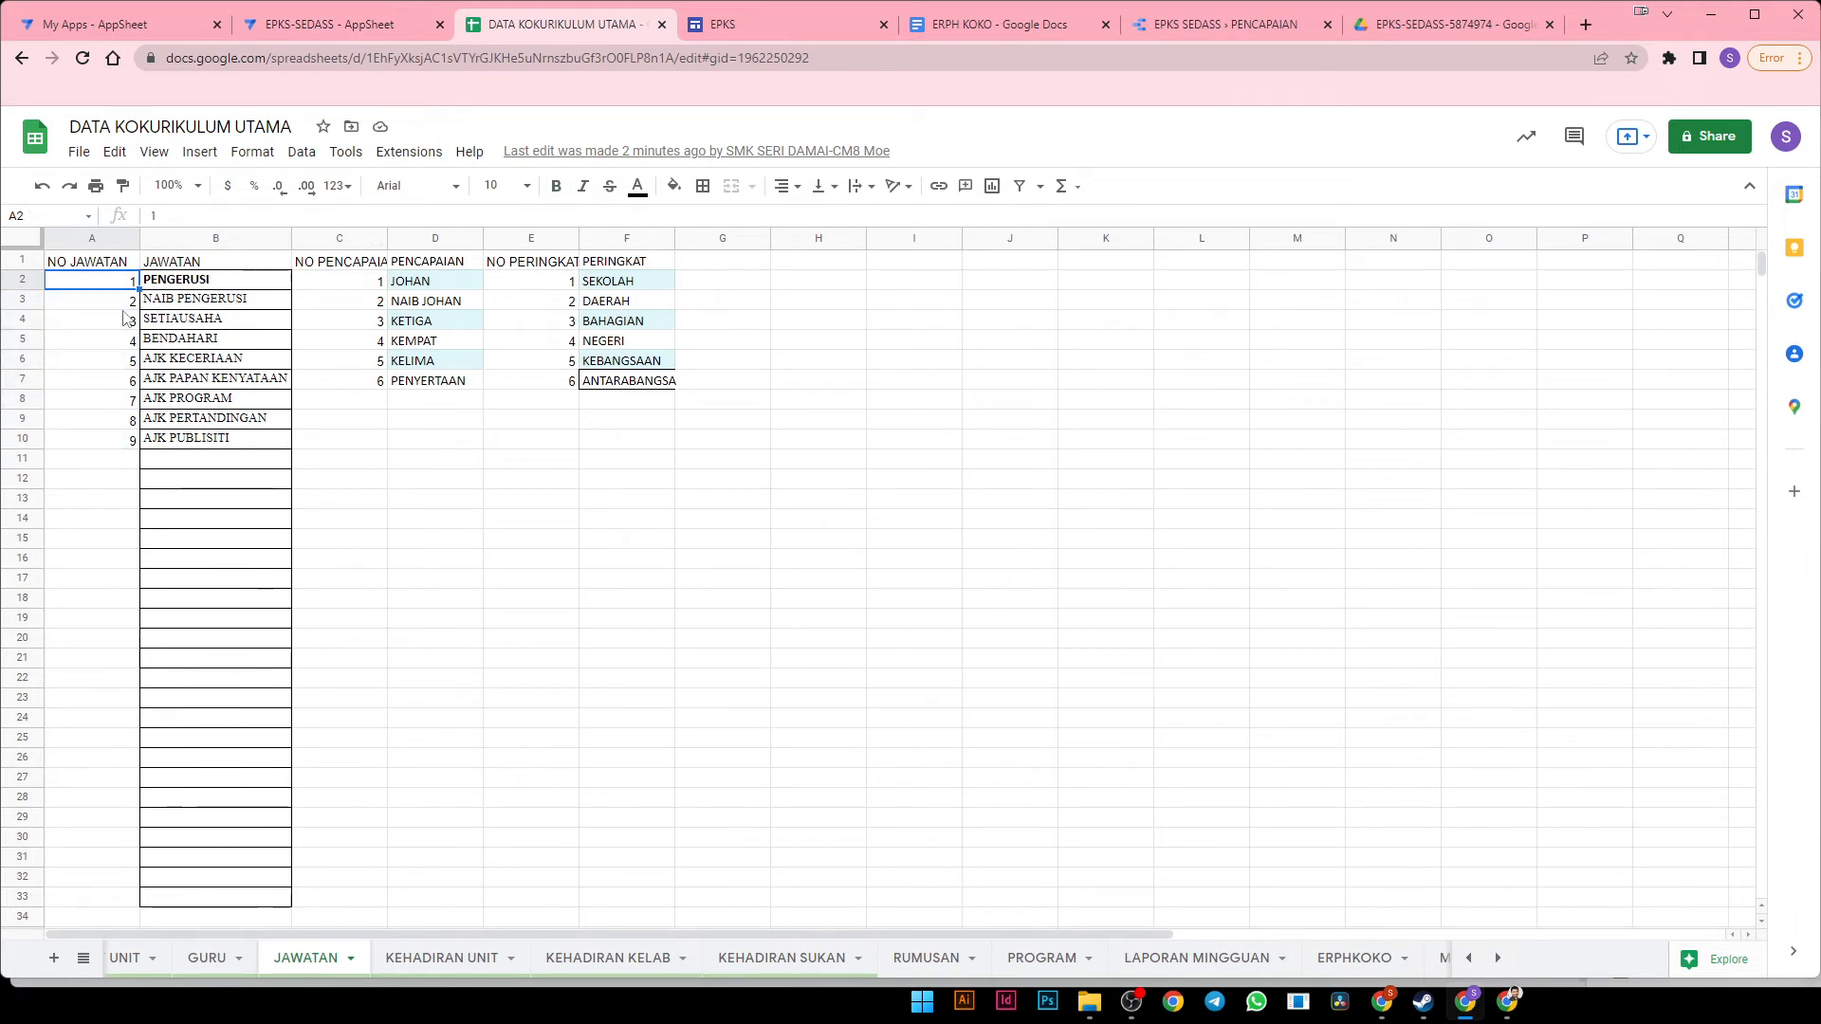
left_click(157, 324)
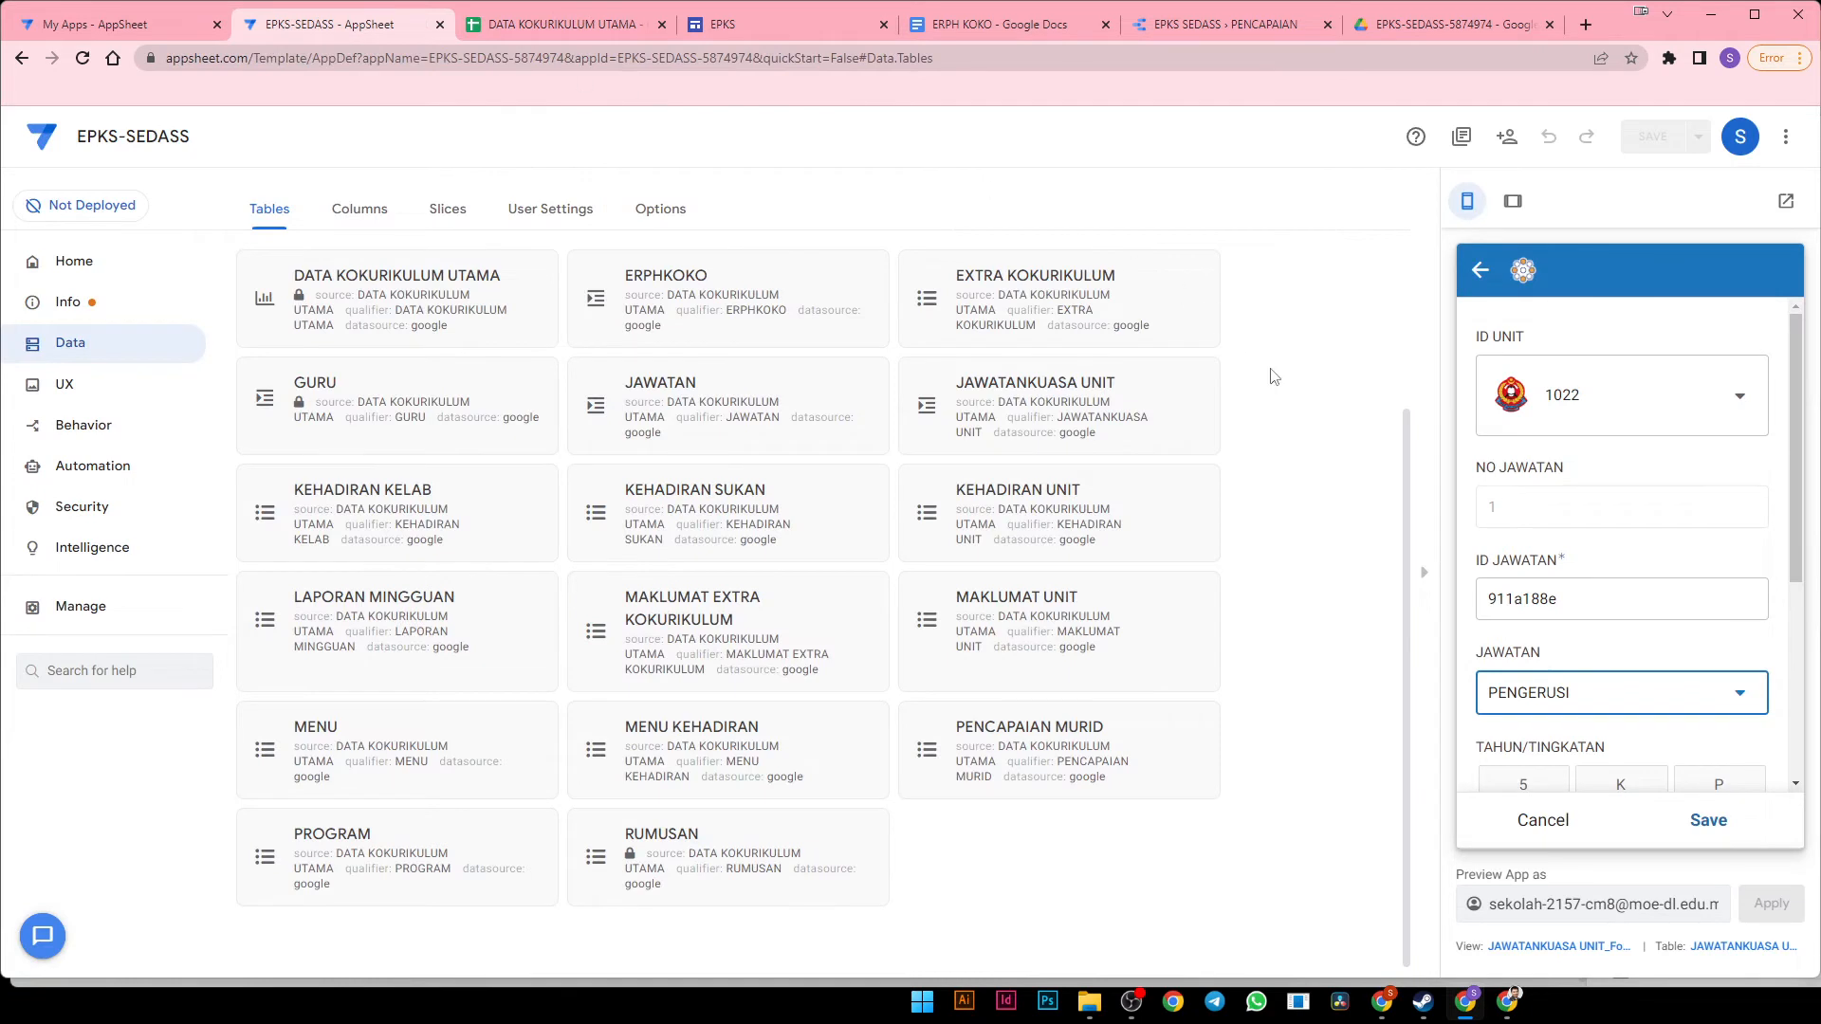
In the app's PENGERUSI entry, set TAHUN/TINGKATAN to 5, choose the 5 PROAKTIF student's name, and save
scroll(1647, 610, "down", 2)
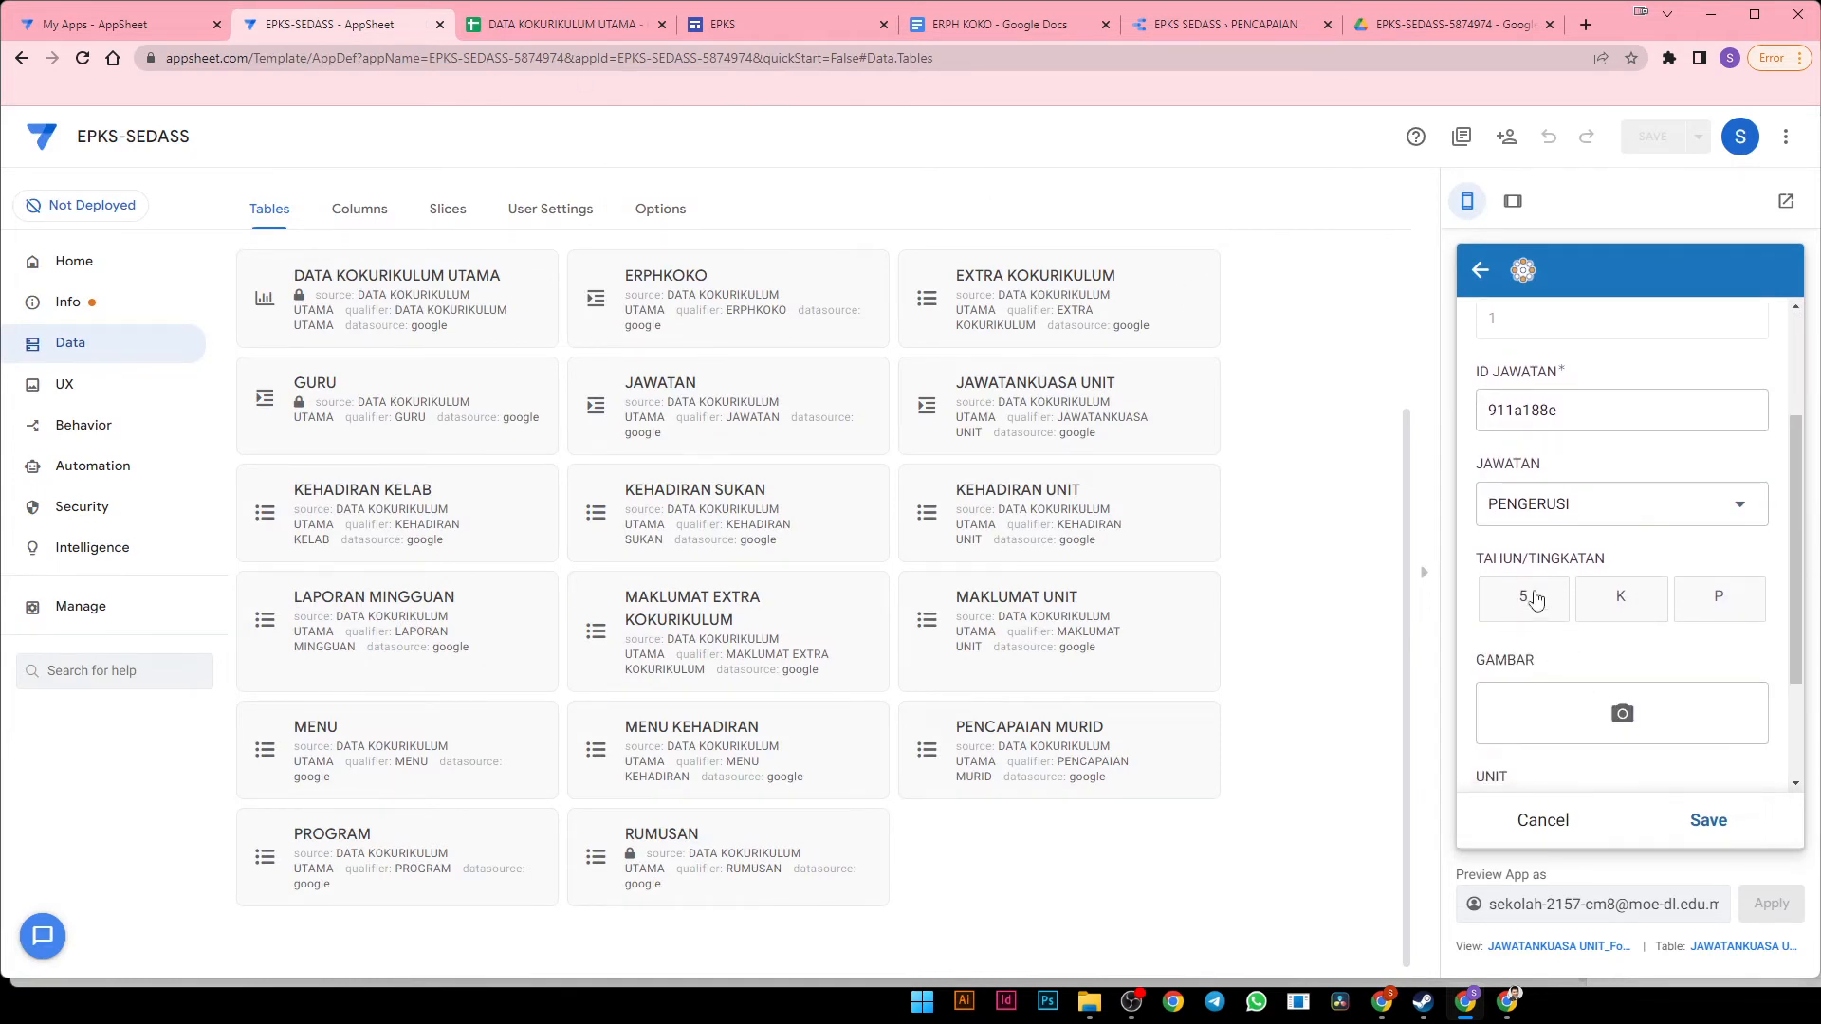
left_click(1535, 600)
scroll(1610, 598, "down", 2)
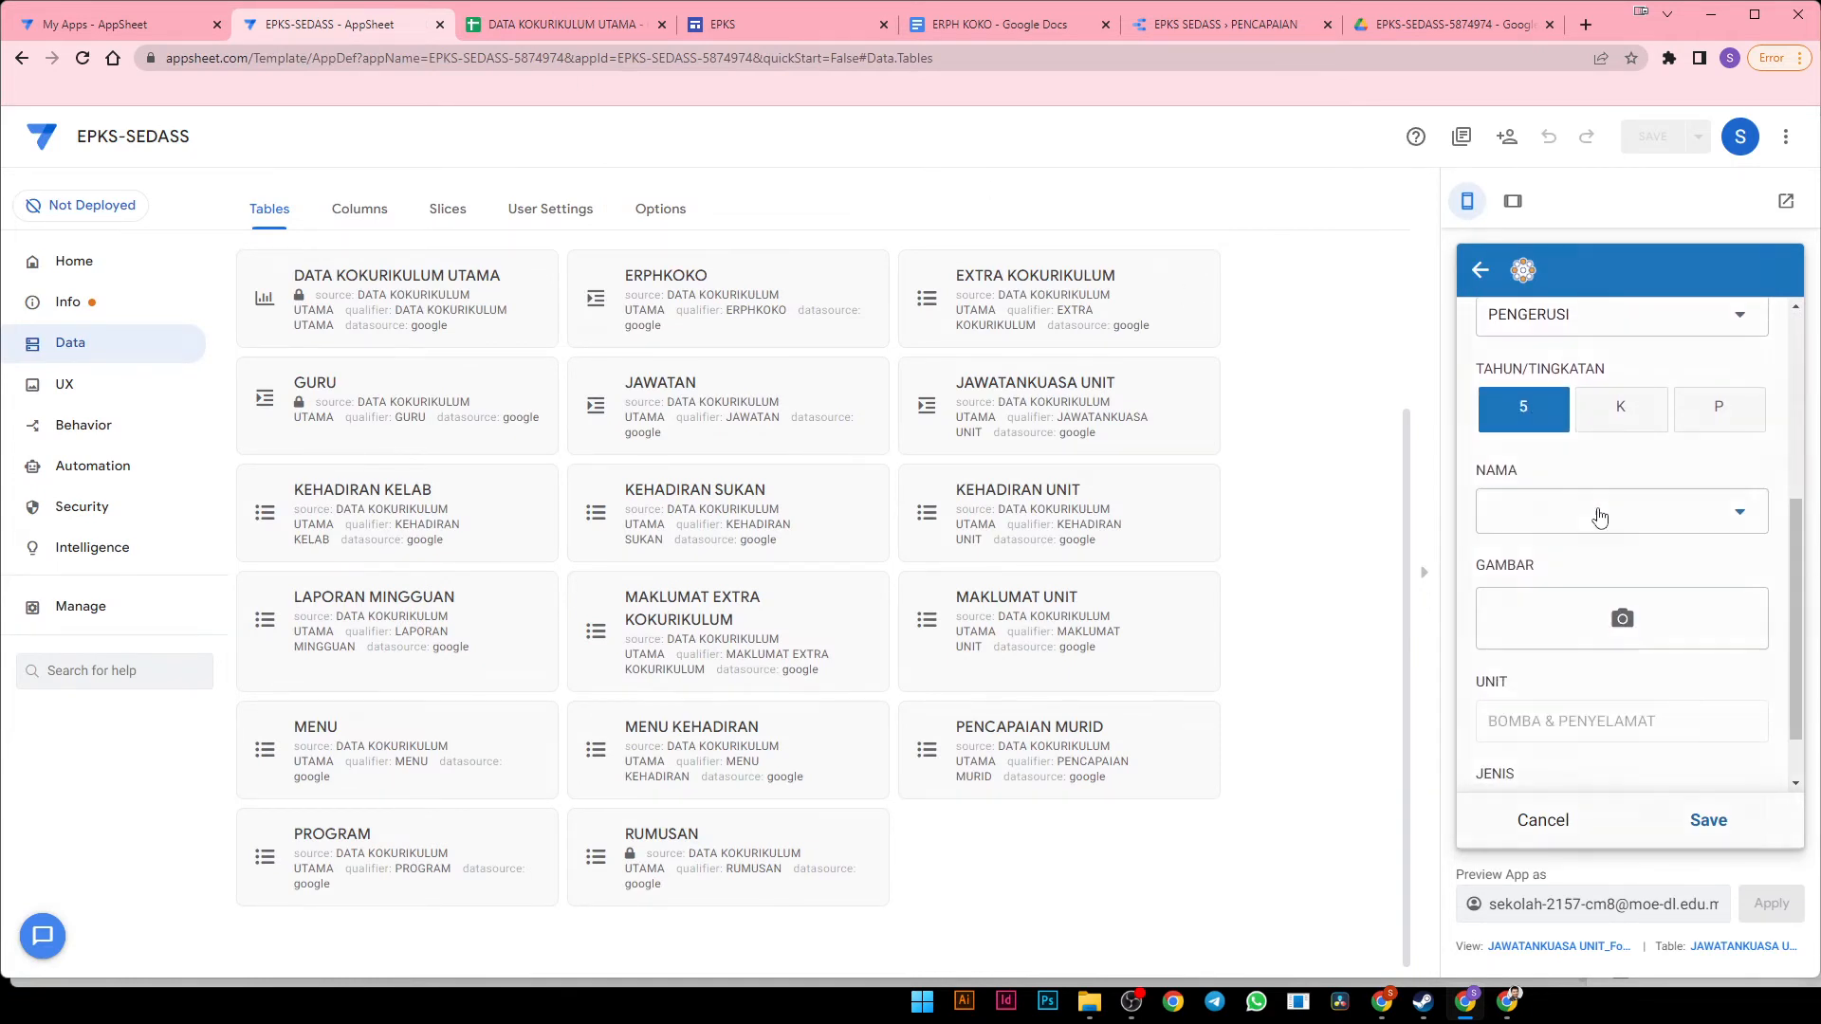
left_click(1600, 517)
left_click(1575, 360)
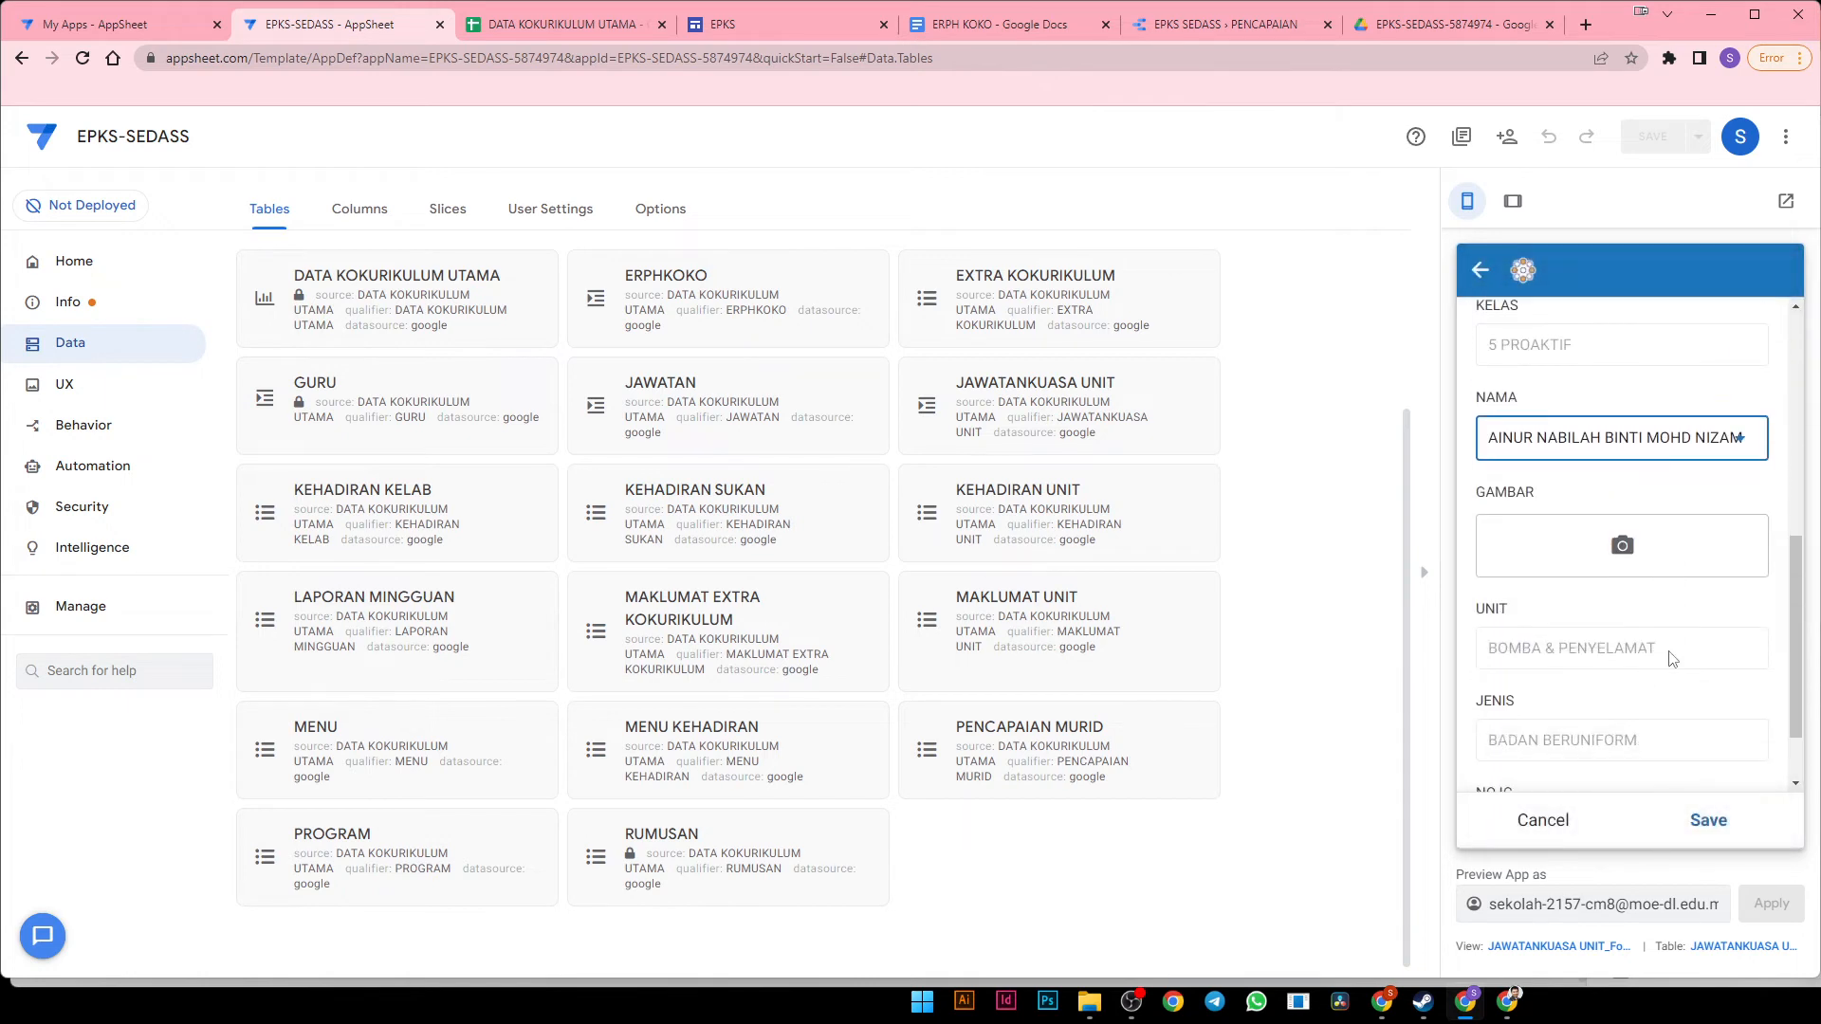
scroll(1655, 607, "down", 1)
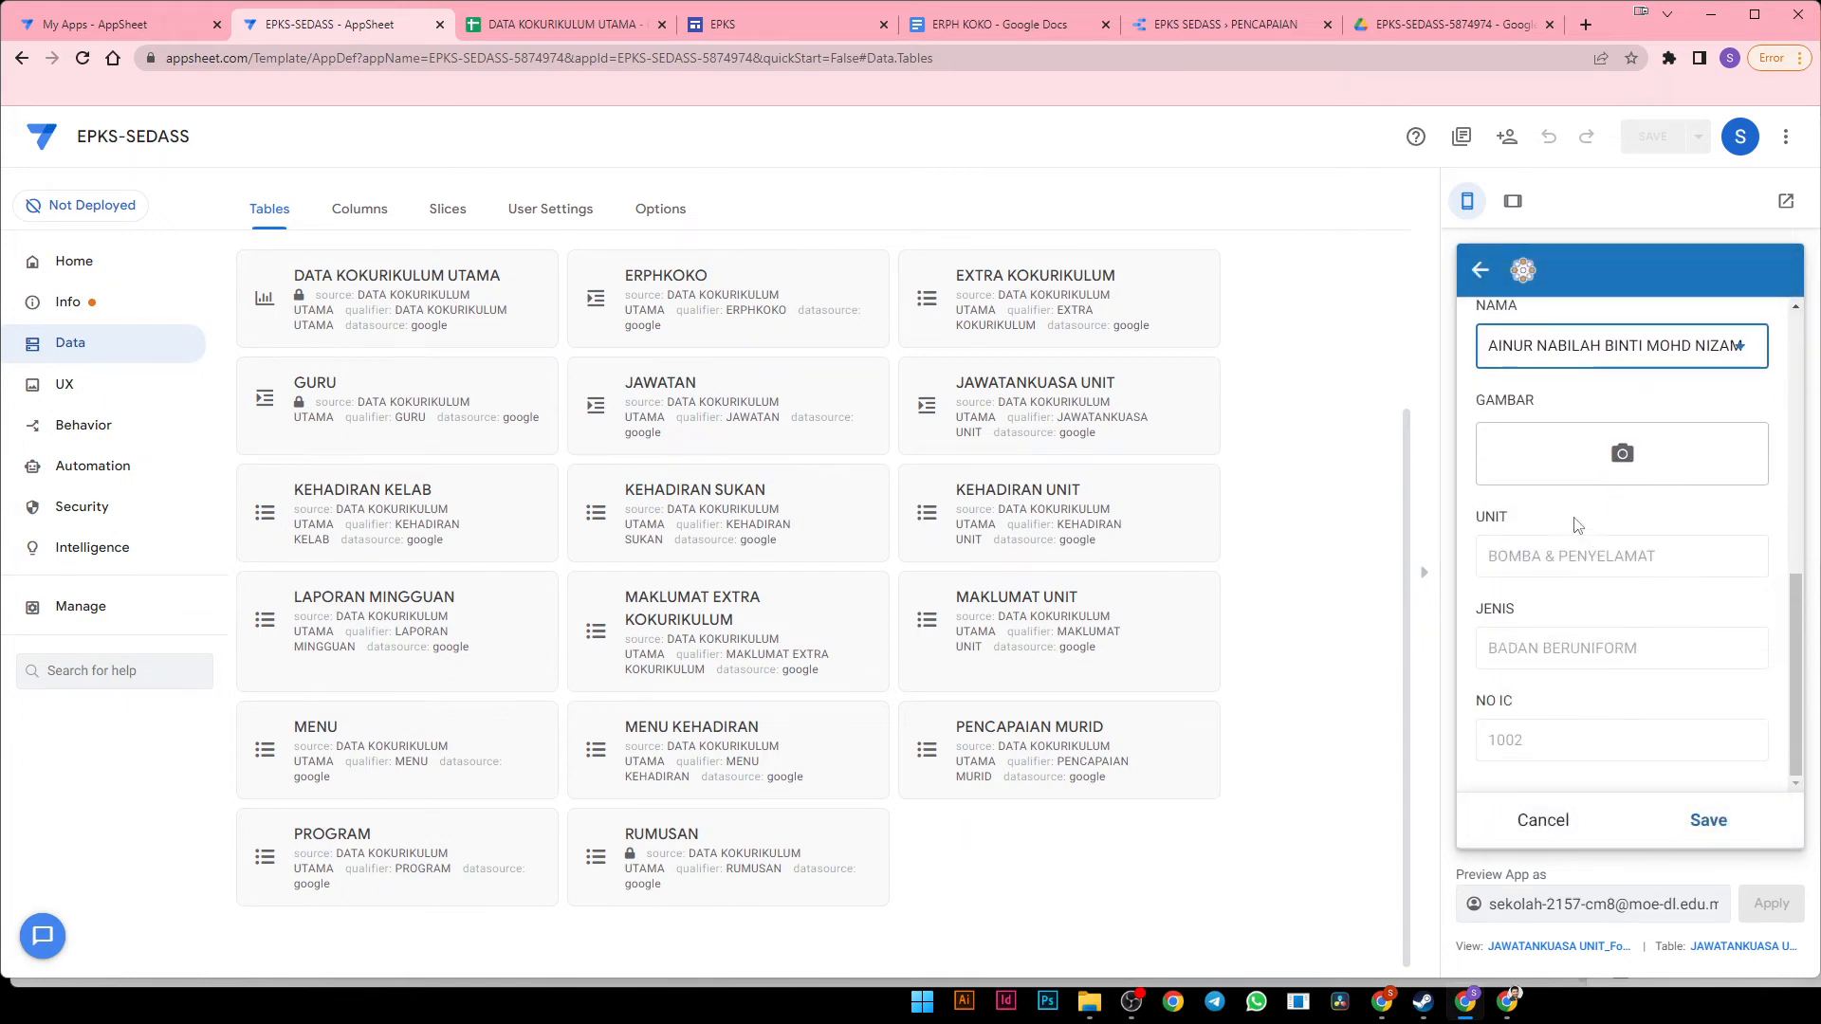
left_click(1710, 819)
Start a second committee entry for BOMBA & PENYELAMAT with JAWATAN NAIB PENGERUSI and TAHUN/TINGKATAN 5
scroll(1714, 731, "down", 2)
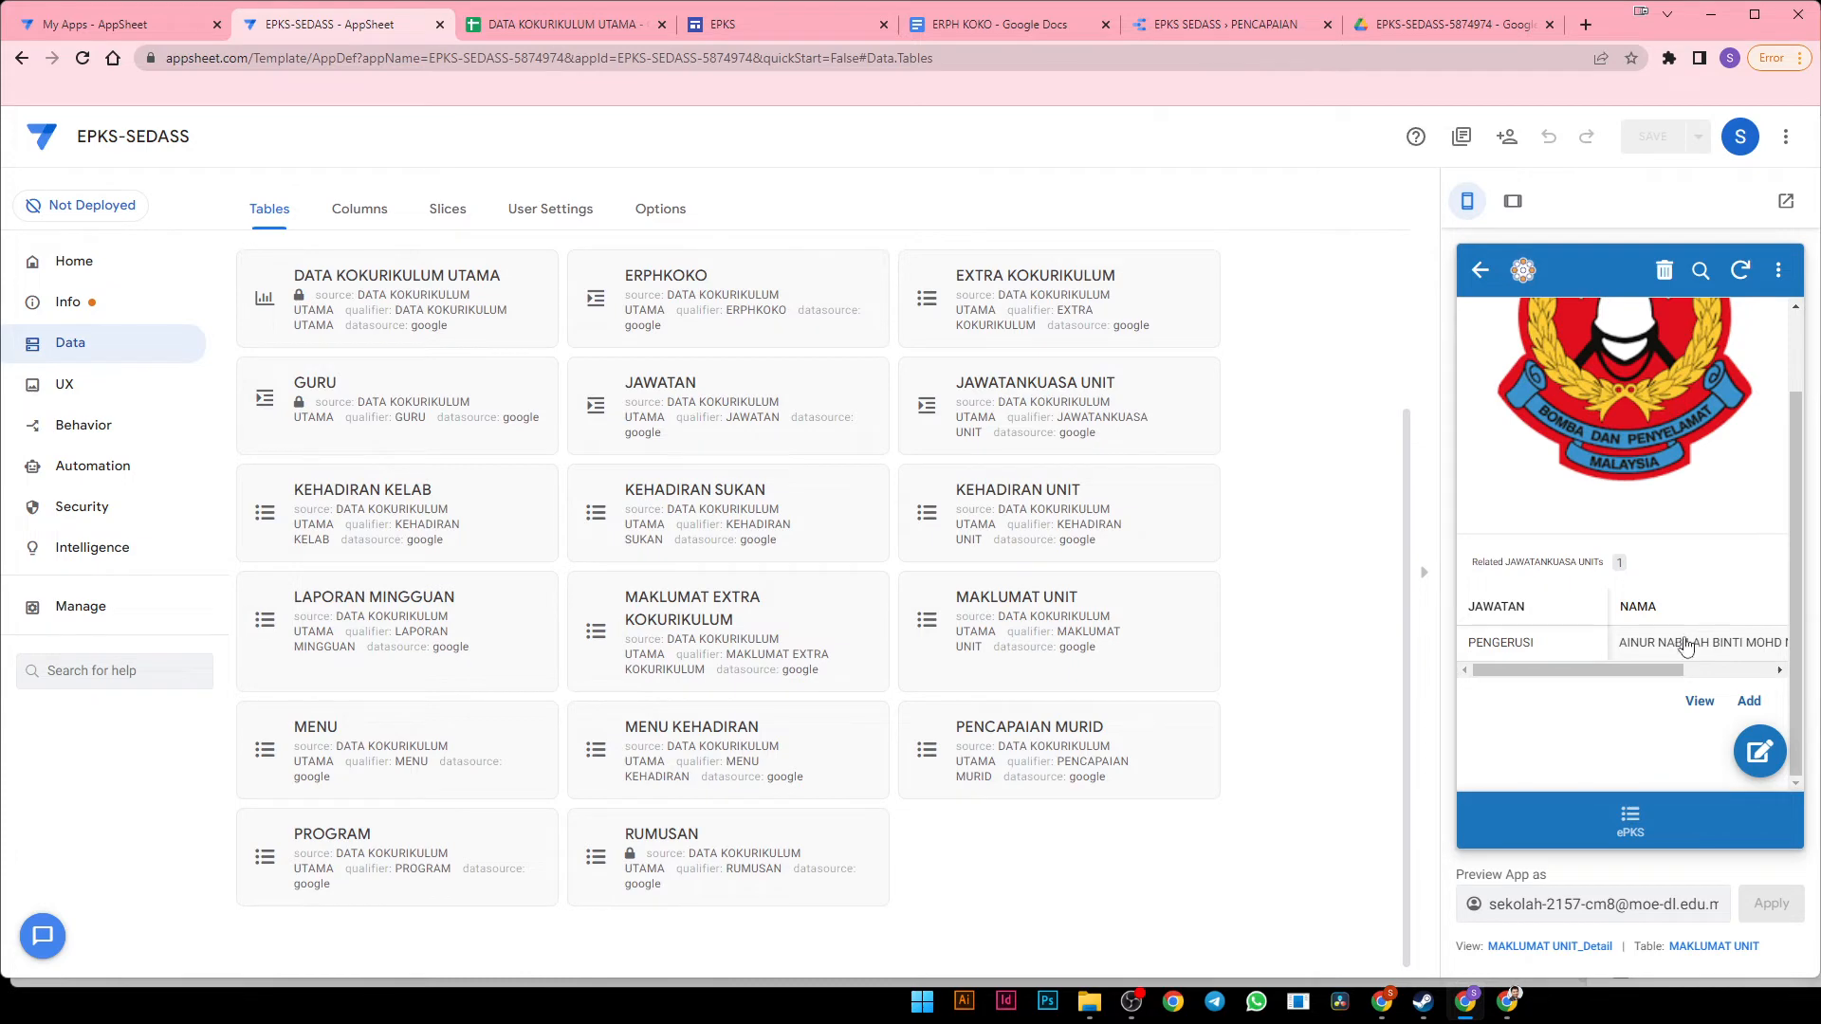
left_click(1748, 701)
left_click(1668, 602)
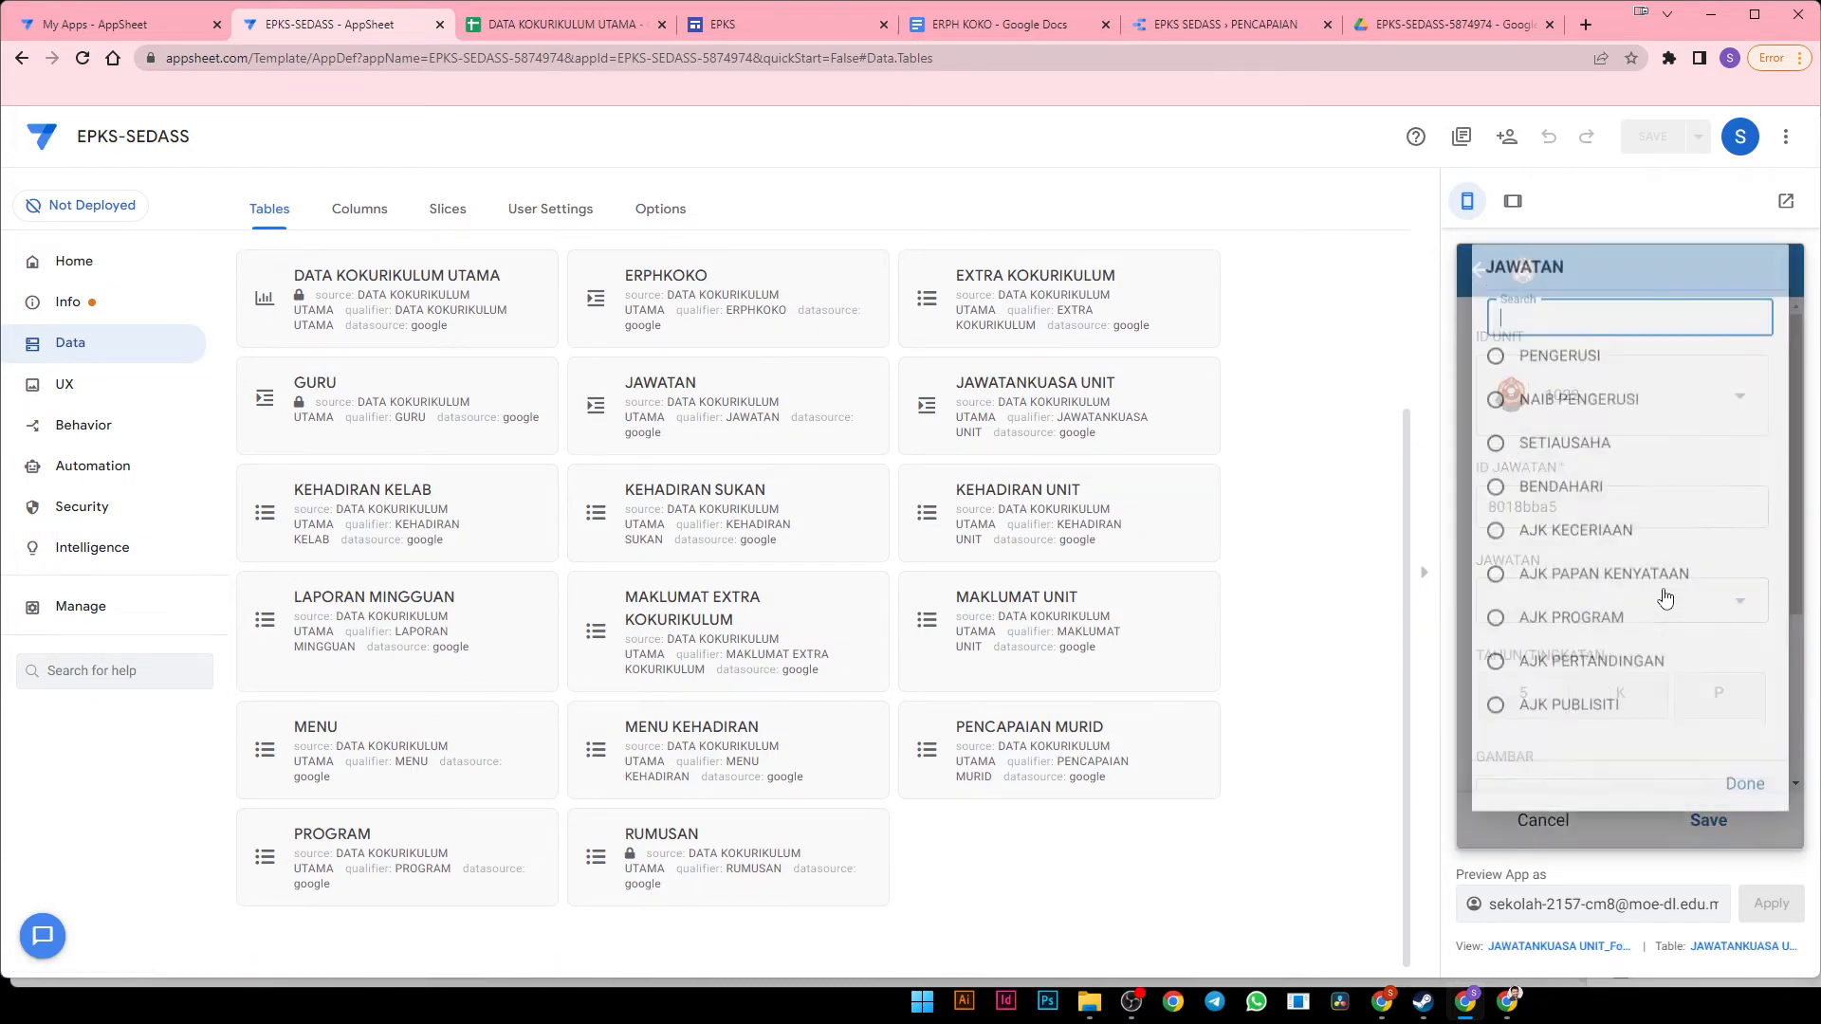
left_click(1621, 701)
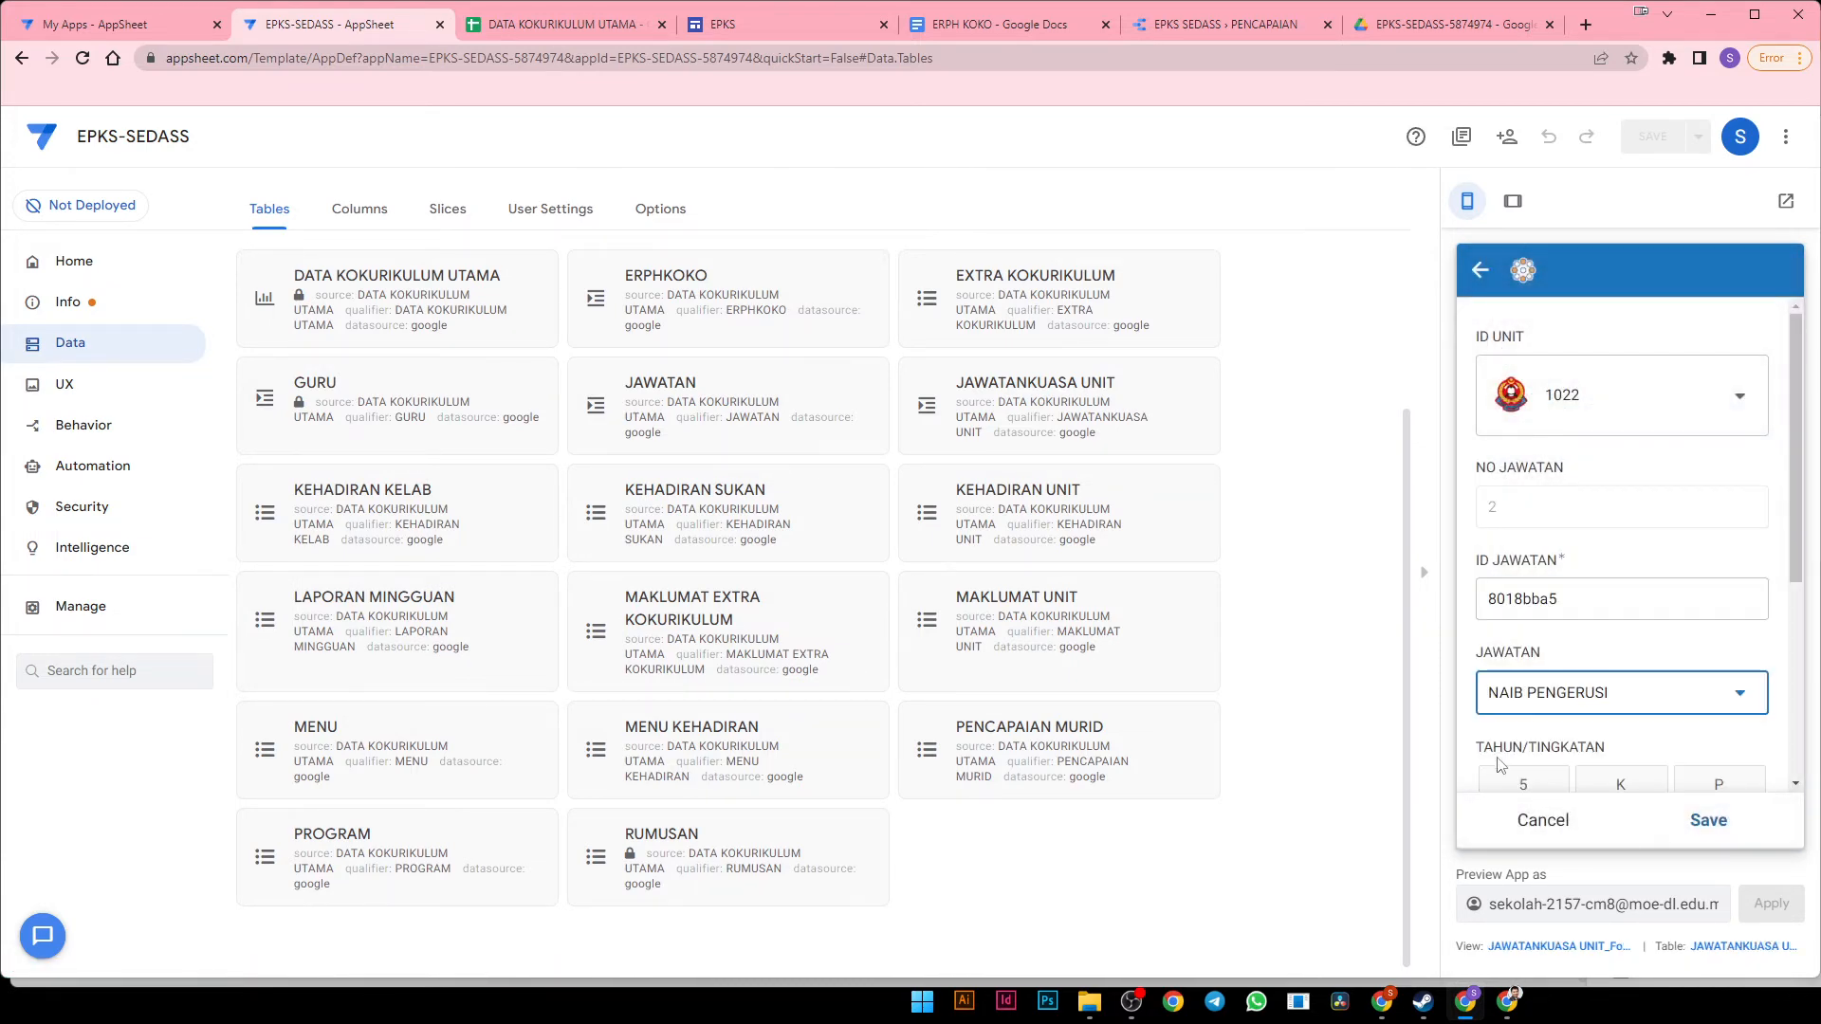
left_click(1520, 774)
scroll(1544, 712, "down", 2)
Choose the 5 OPTIMIS student's name as NAMA for the NAIB PENGERUSI entry
left_click(1560, 704)
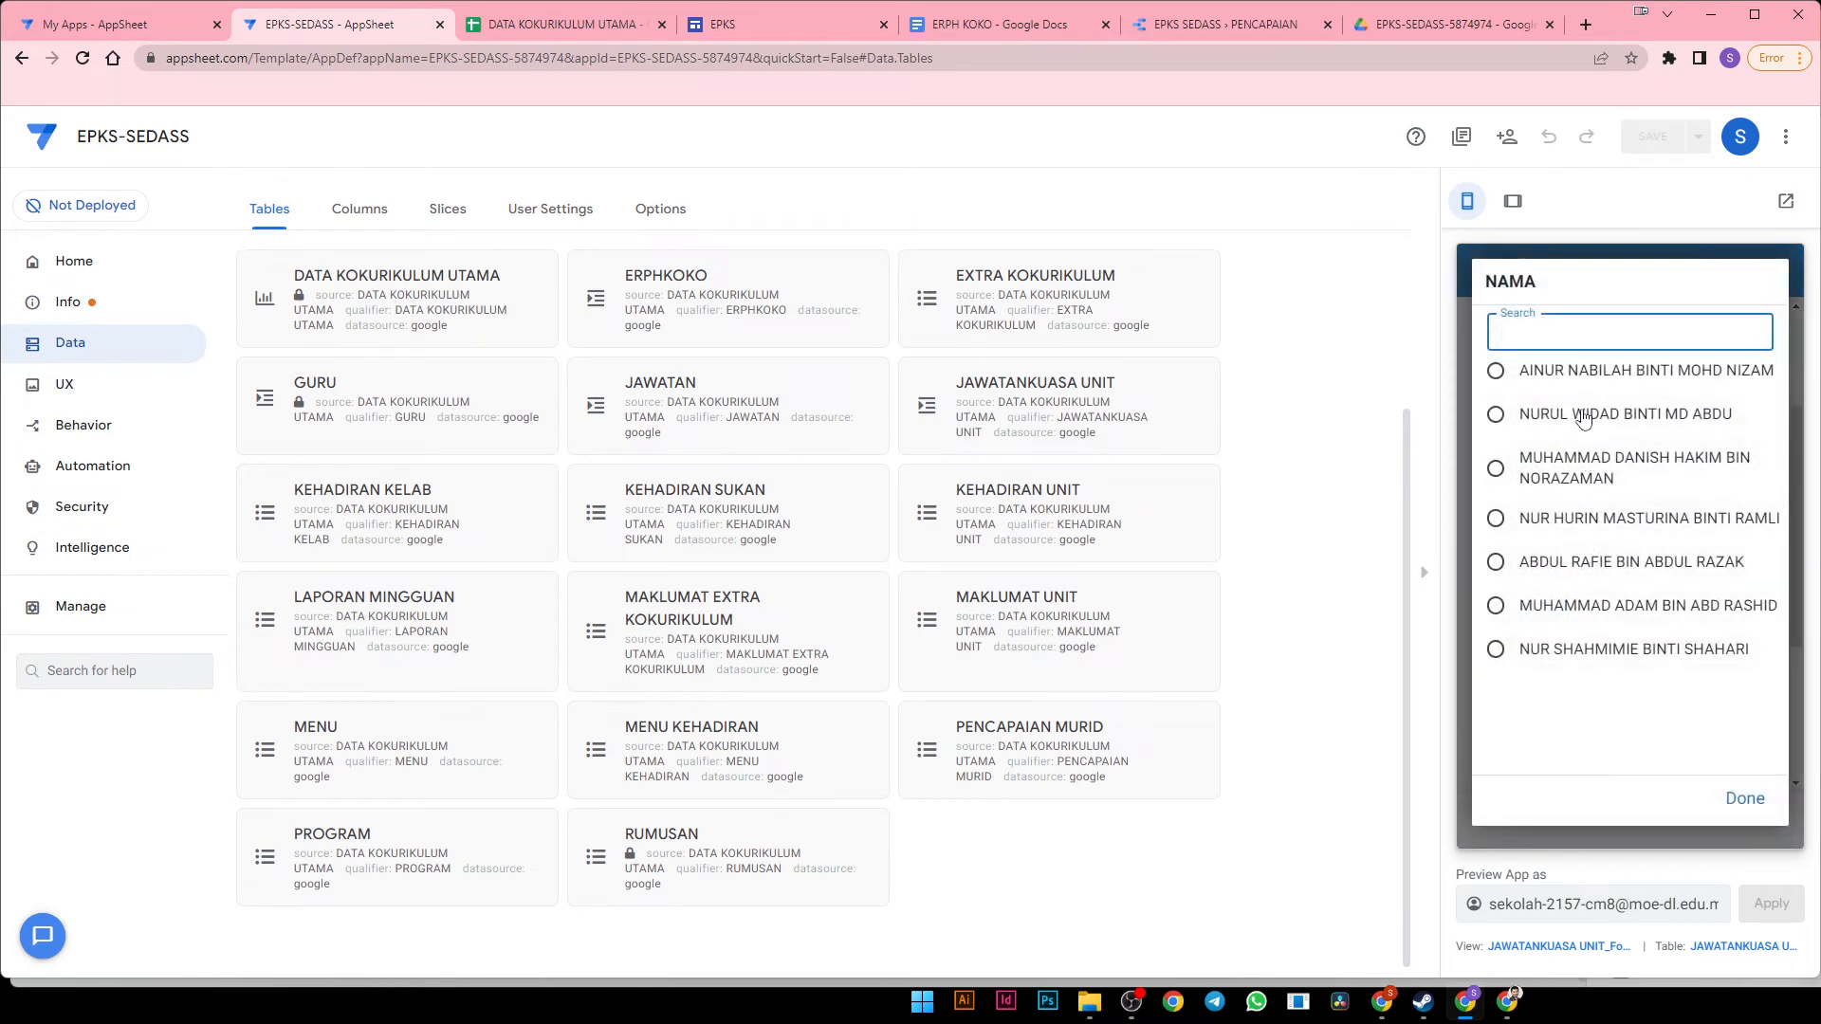
left_click(1585, 408)
scroll(1635, 742, "down", 1)
scroll(1635, 743, "down", 1)
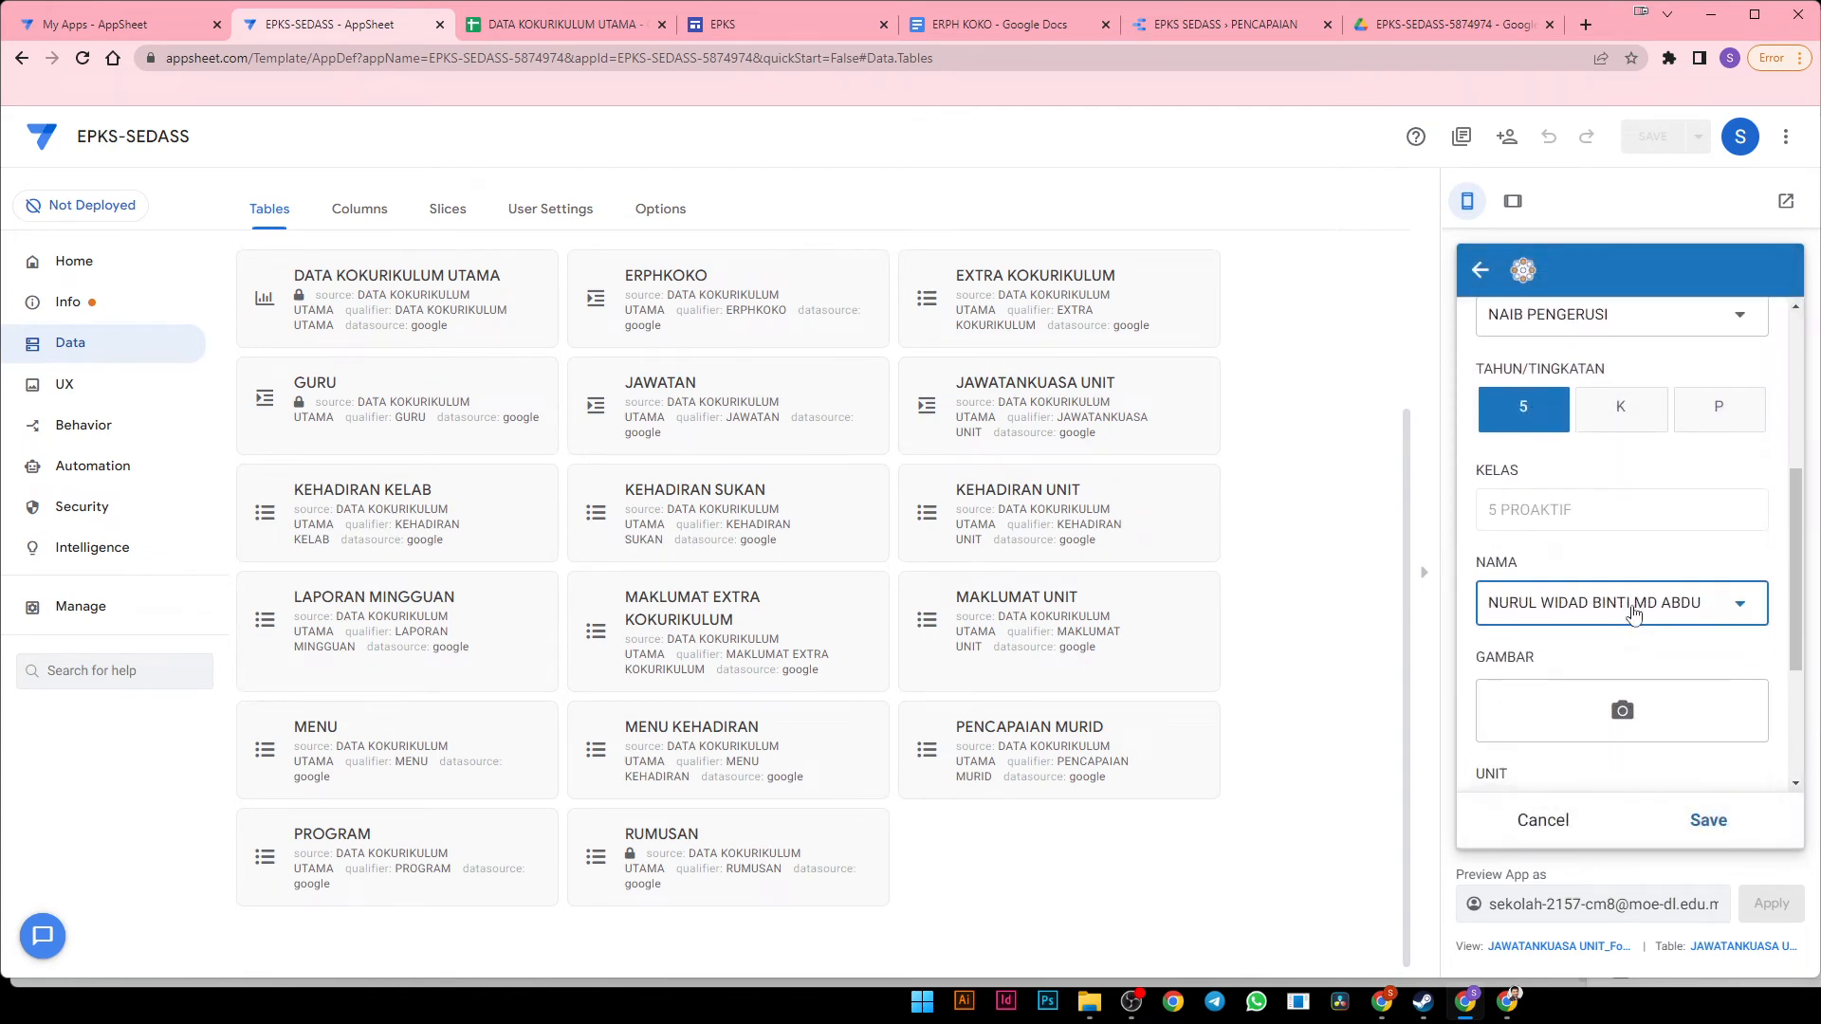
left_click(1612, 606)
left_click(1585, 562)
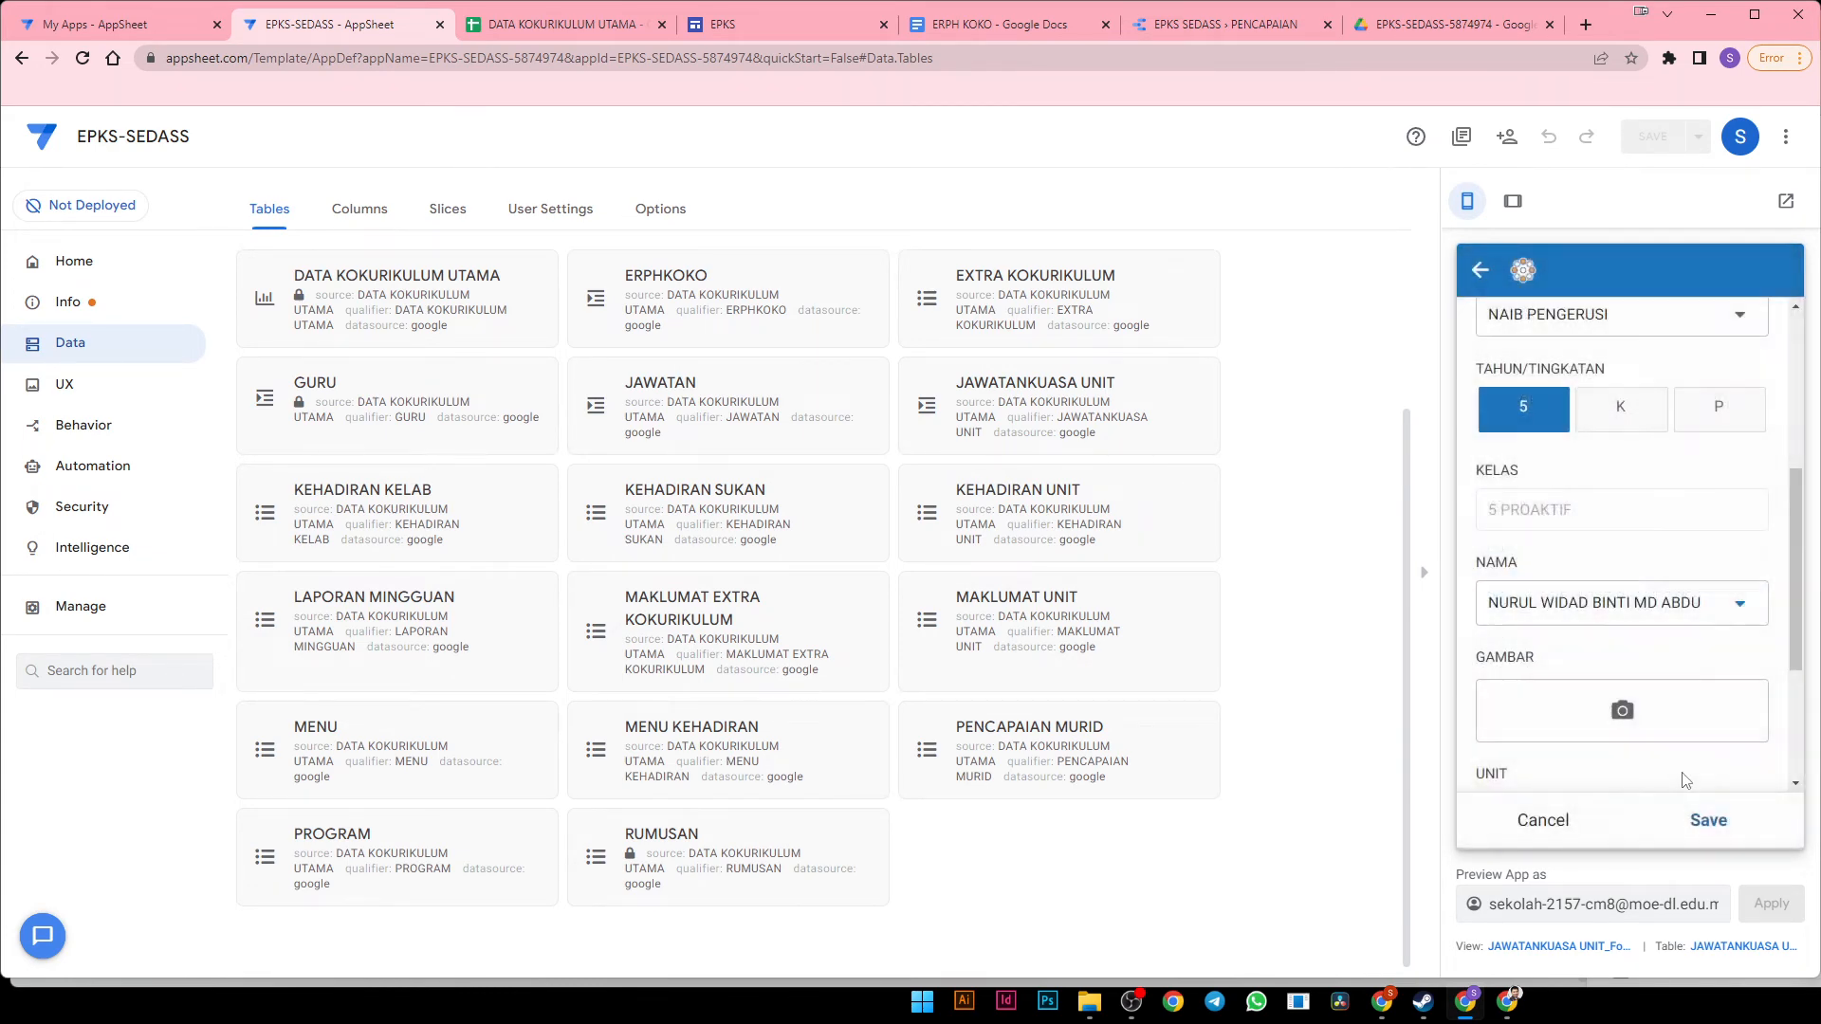
Attach the football (1) image from Downloads as GAMBAR and save the NAIB PENGERUSI entry
scroll(1651, 664, "down", 2)
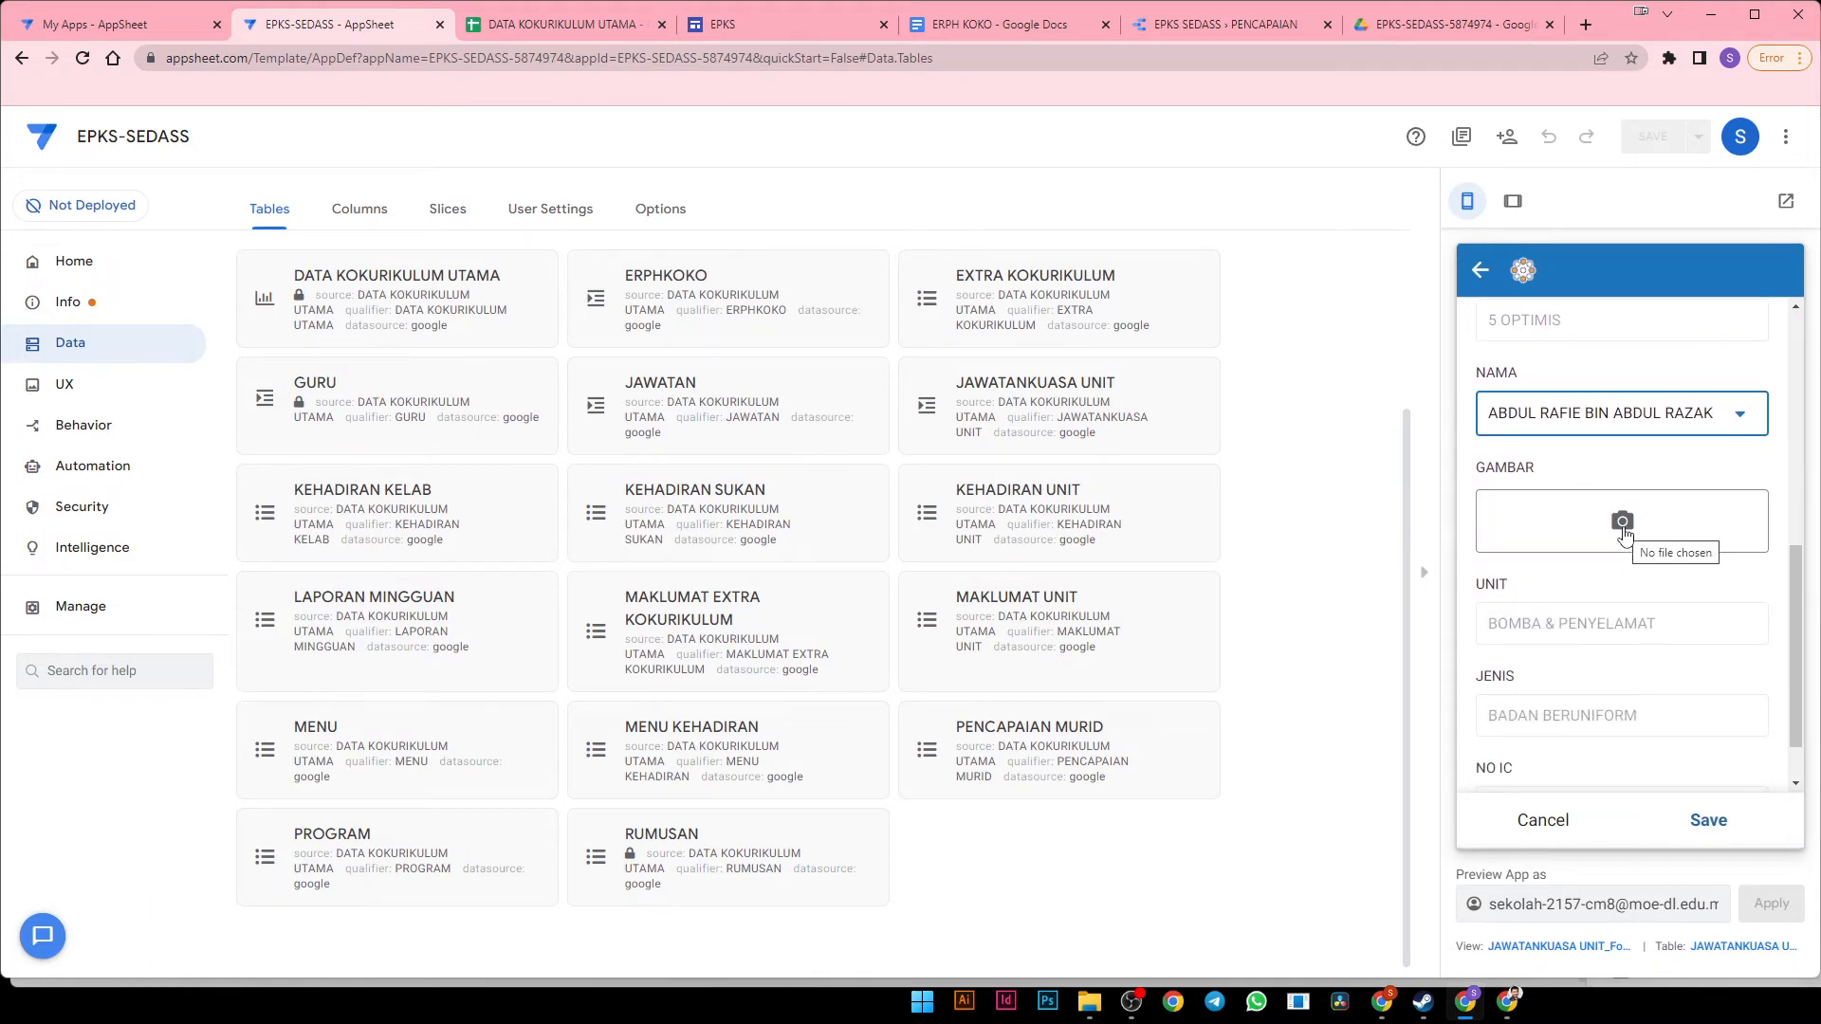
left_click(1623, 524)
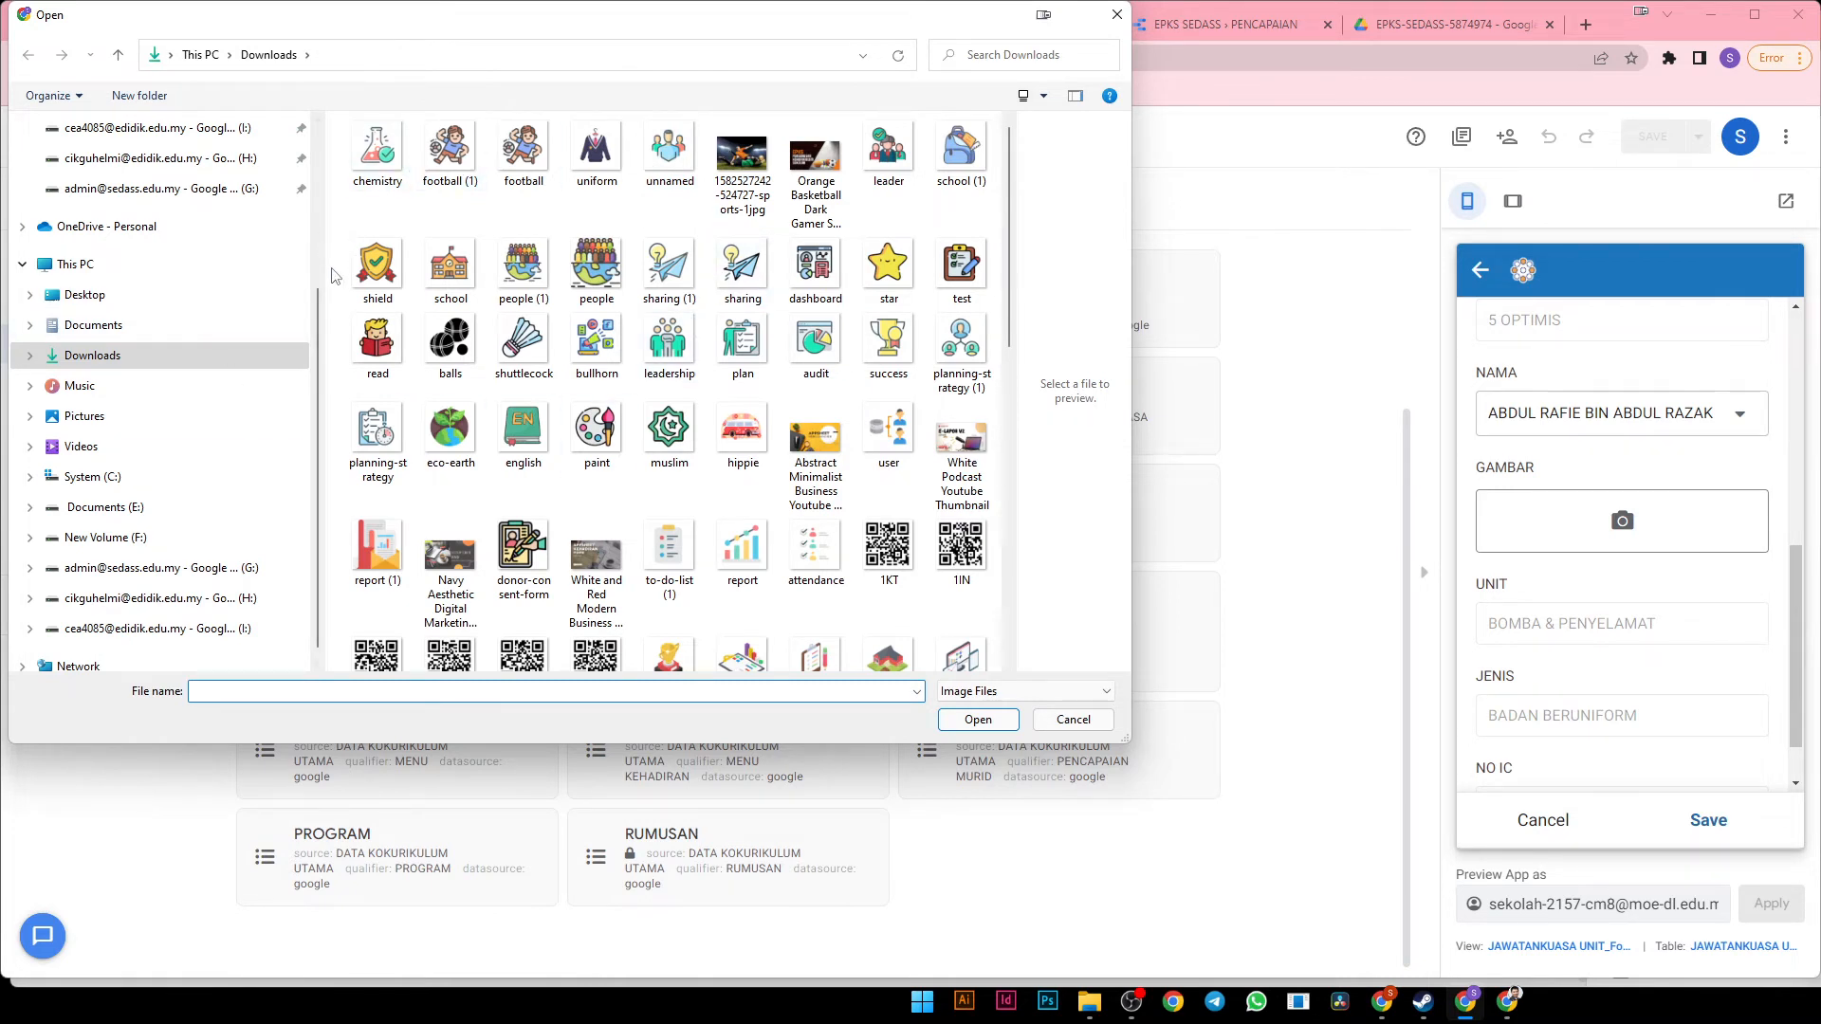
scroll(322, 270, "up", 2)
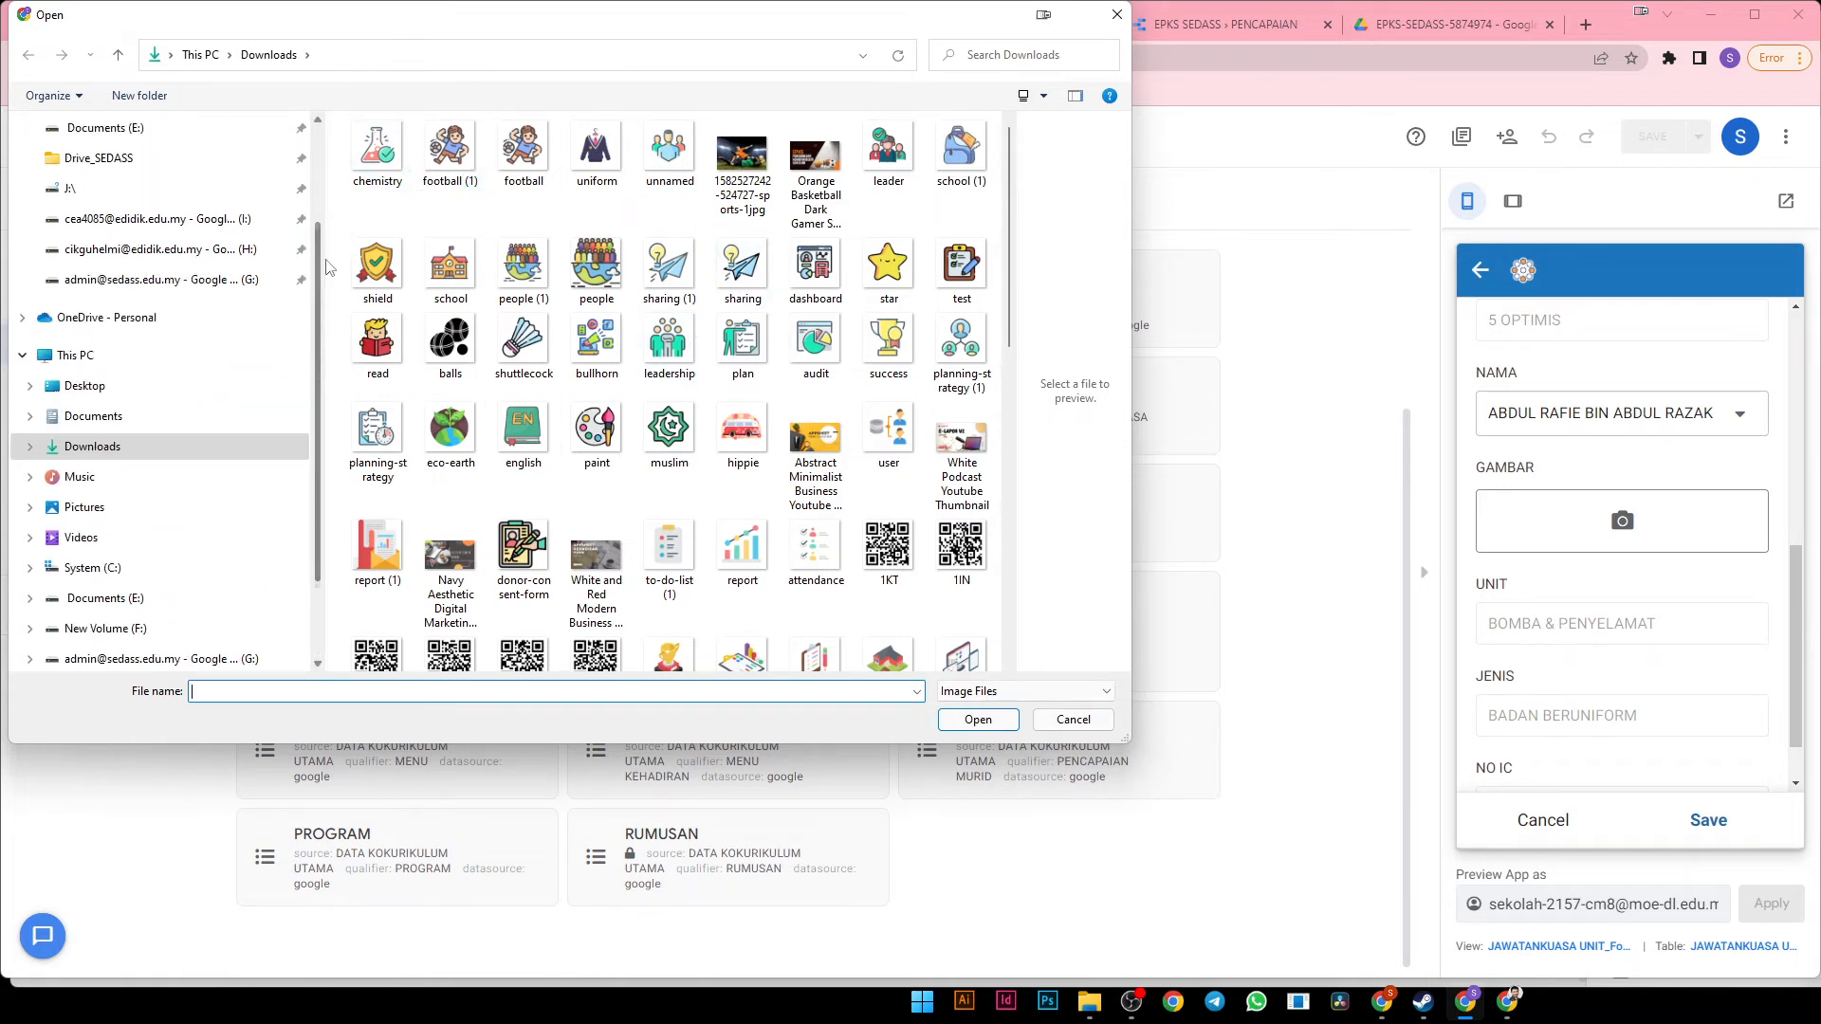
double_click(449, 150)
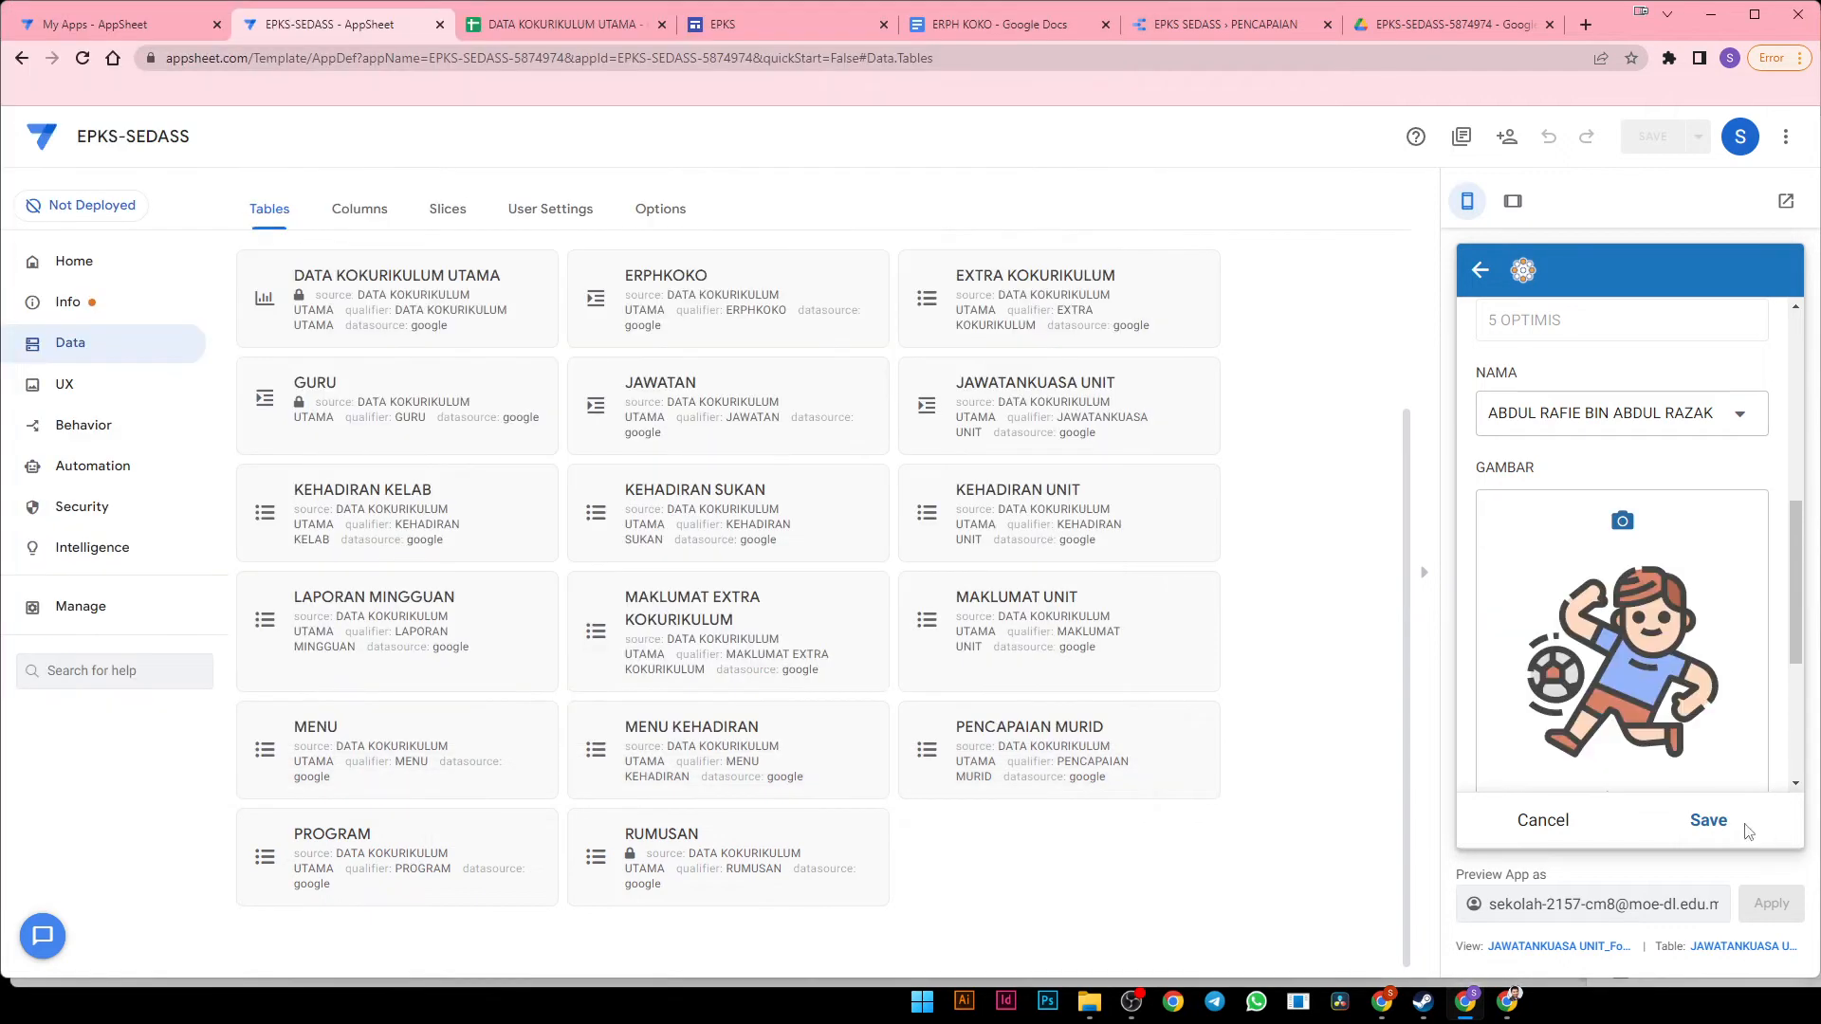
left_click(1708, 821)
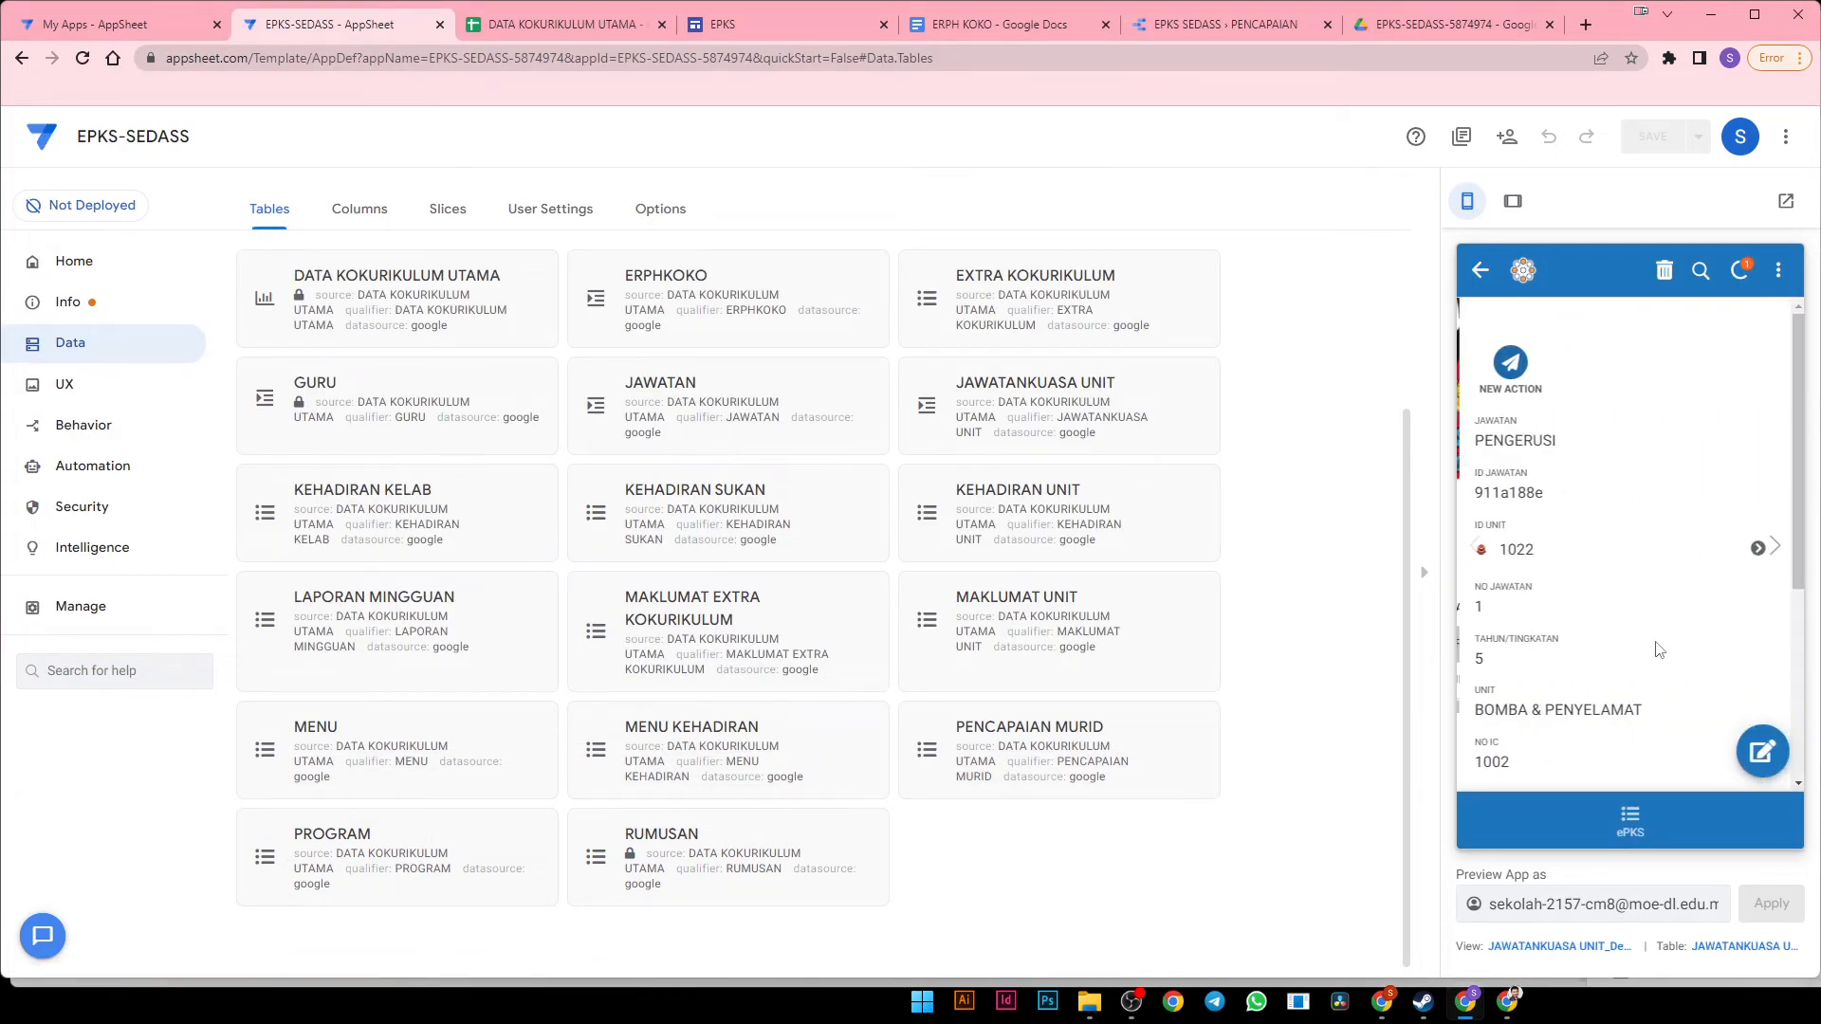
Edit the PENGERUSI entry to attach the unnamed image from Downloads as GAMBAR, and save it
scroll(1660, 636, "down", 3)
left_click(1763, 749)
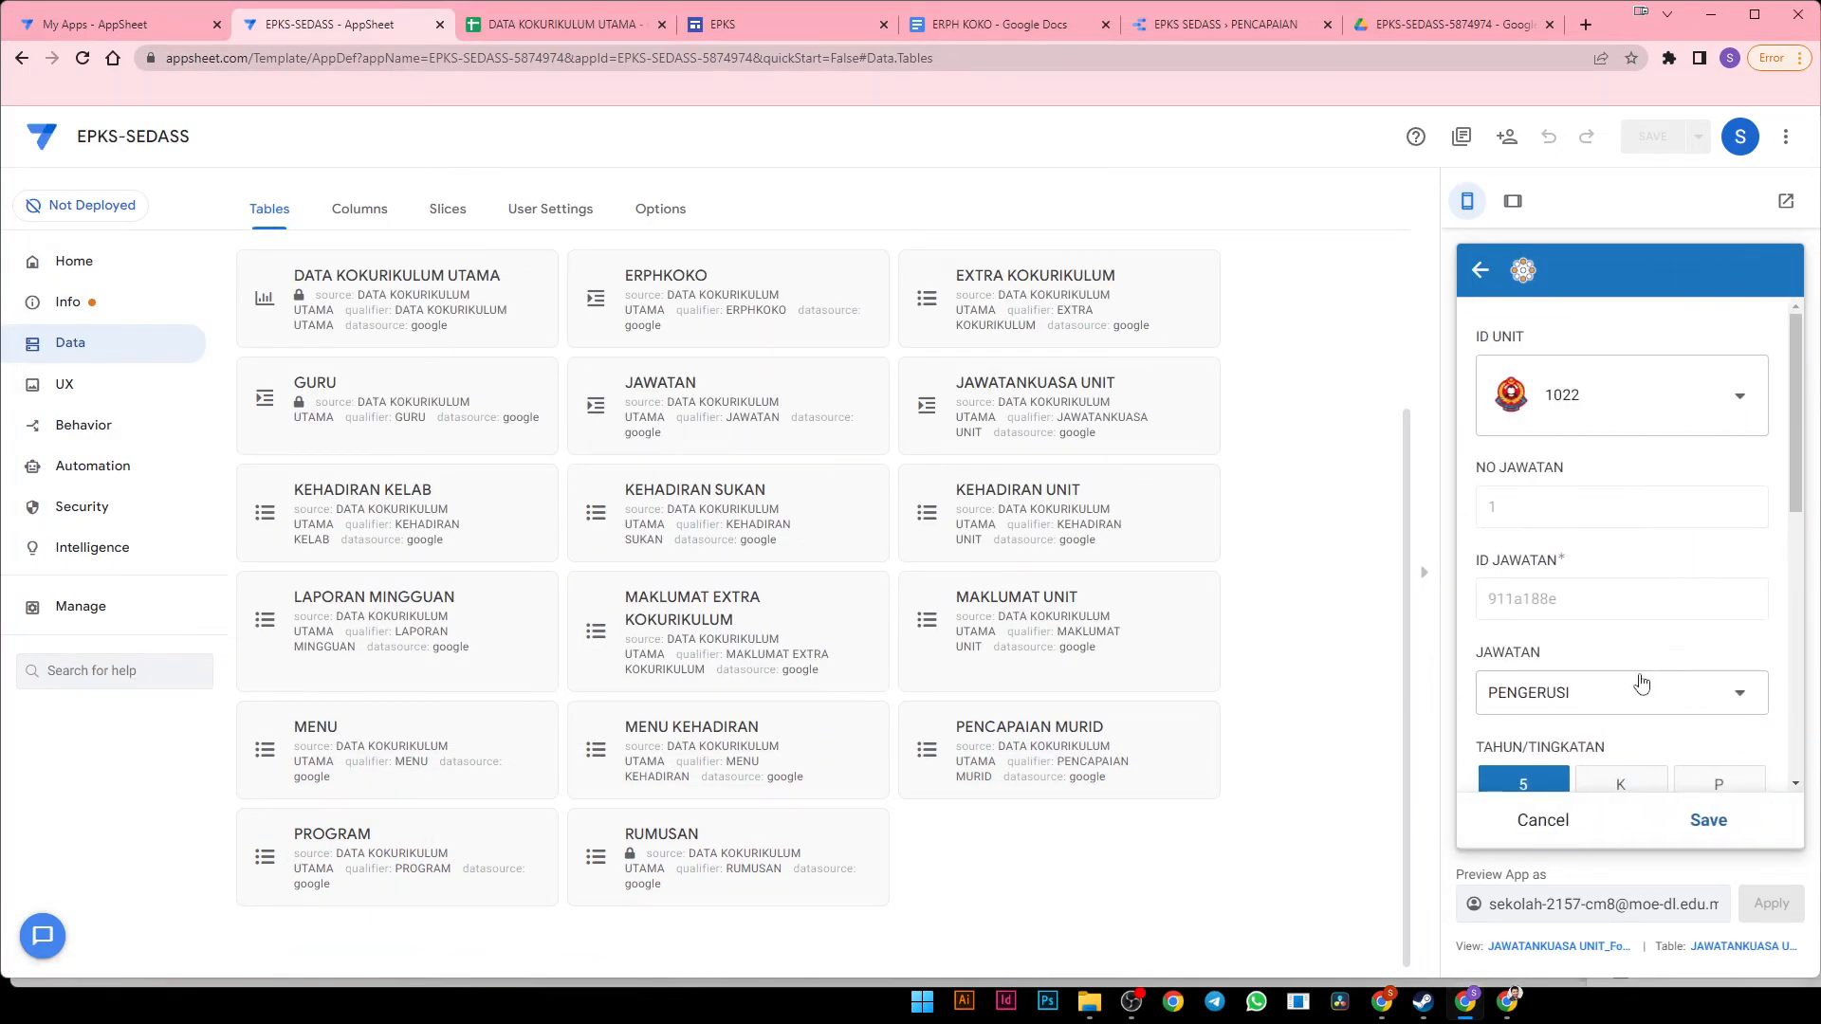
scroll(1637, 645, "down", 6)
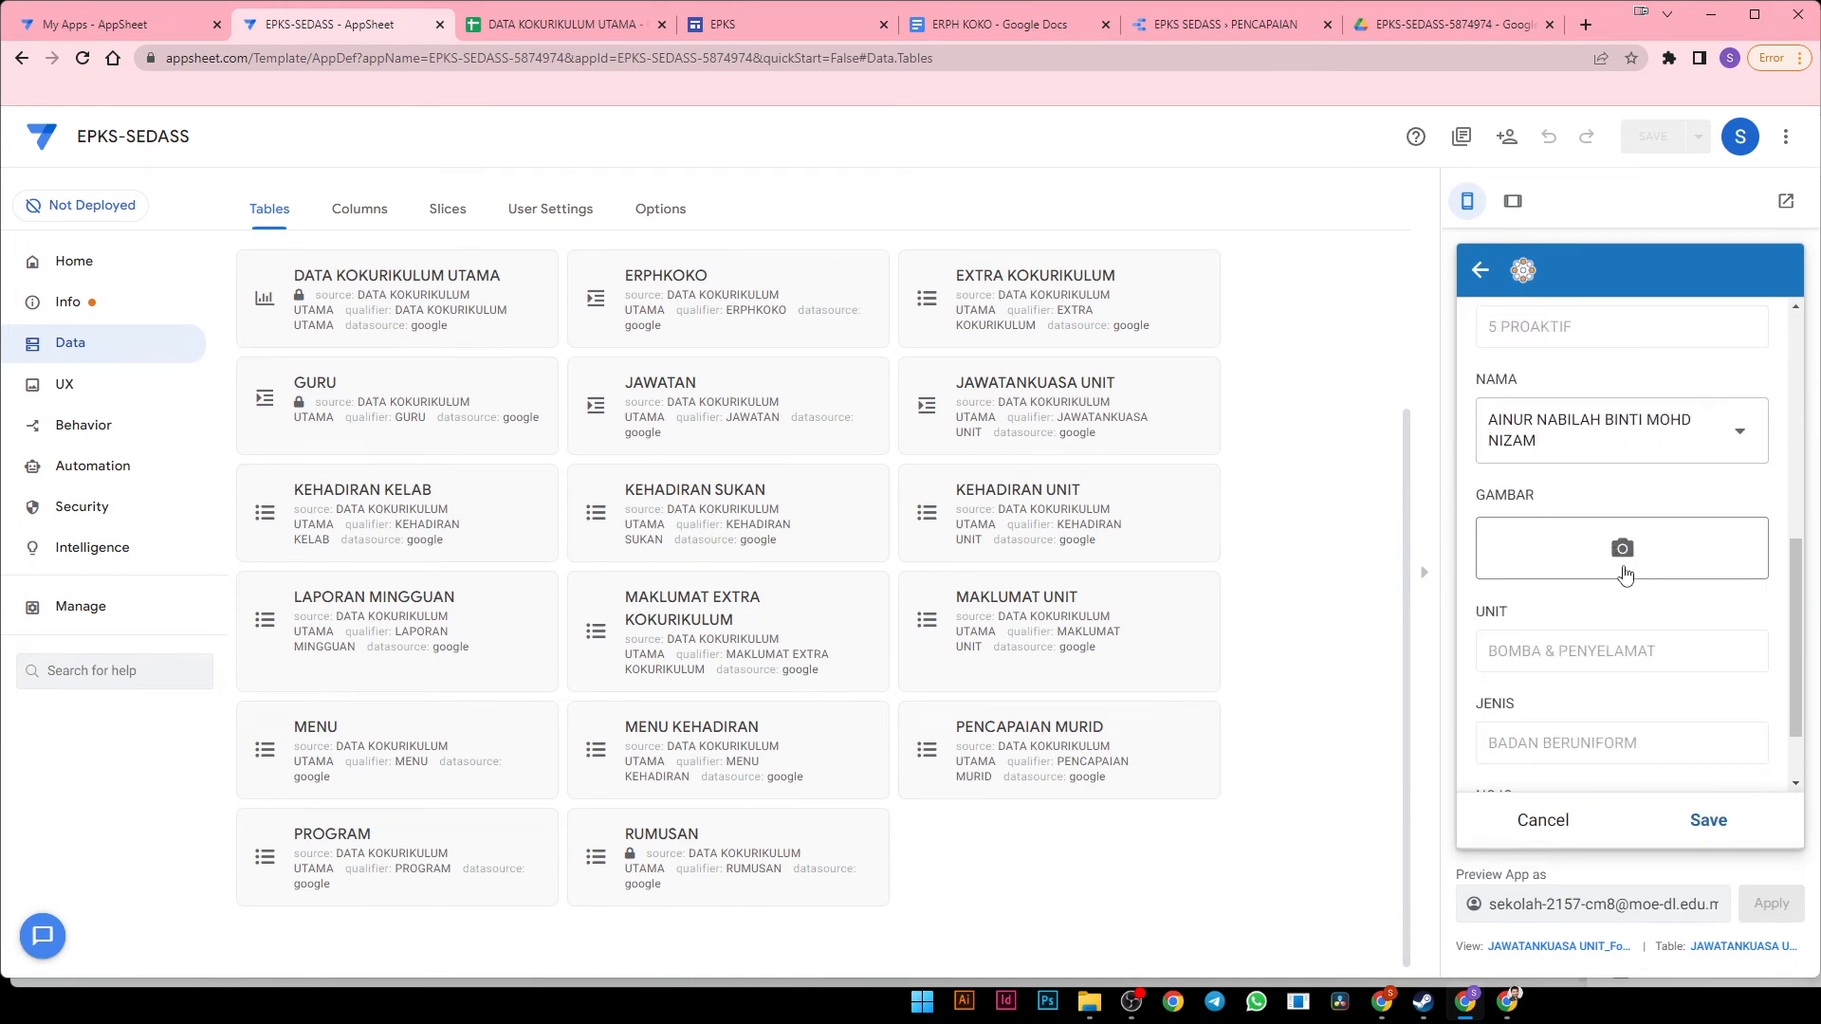
left_click(1625, 573)
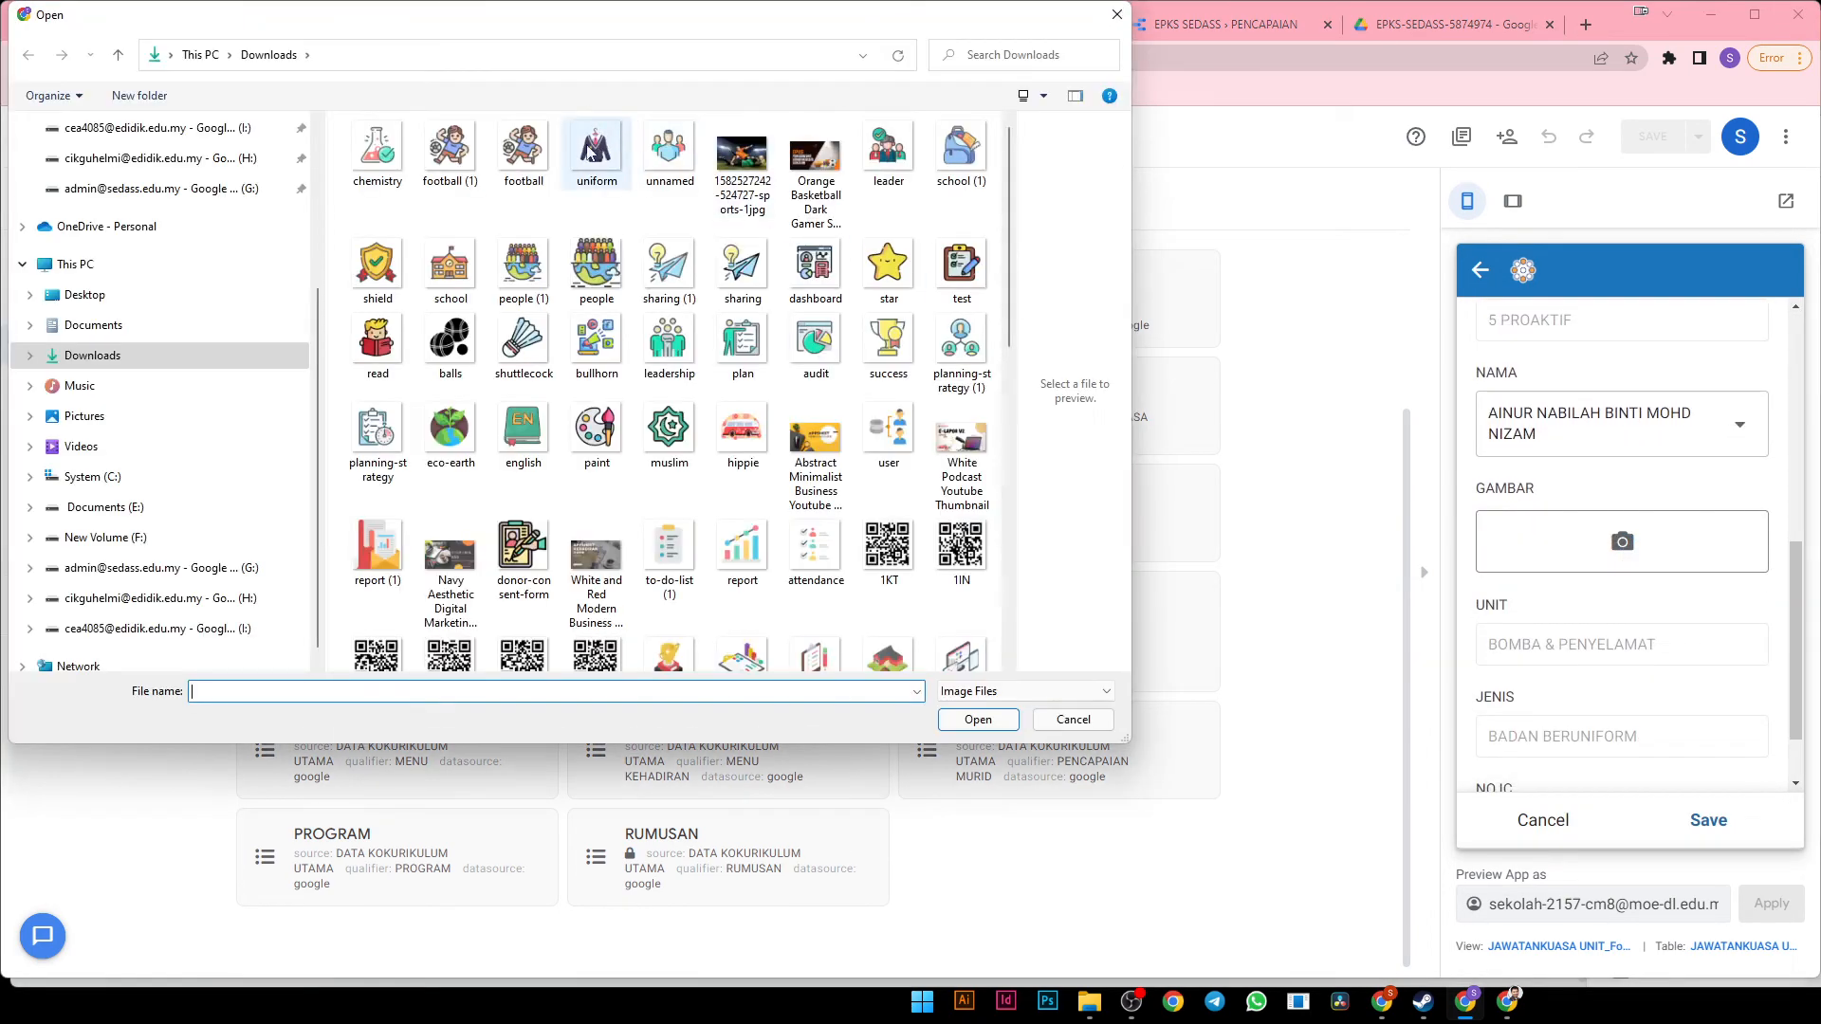
double_click(669, 147)
left_click(1701, 833)
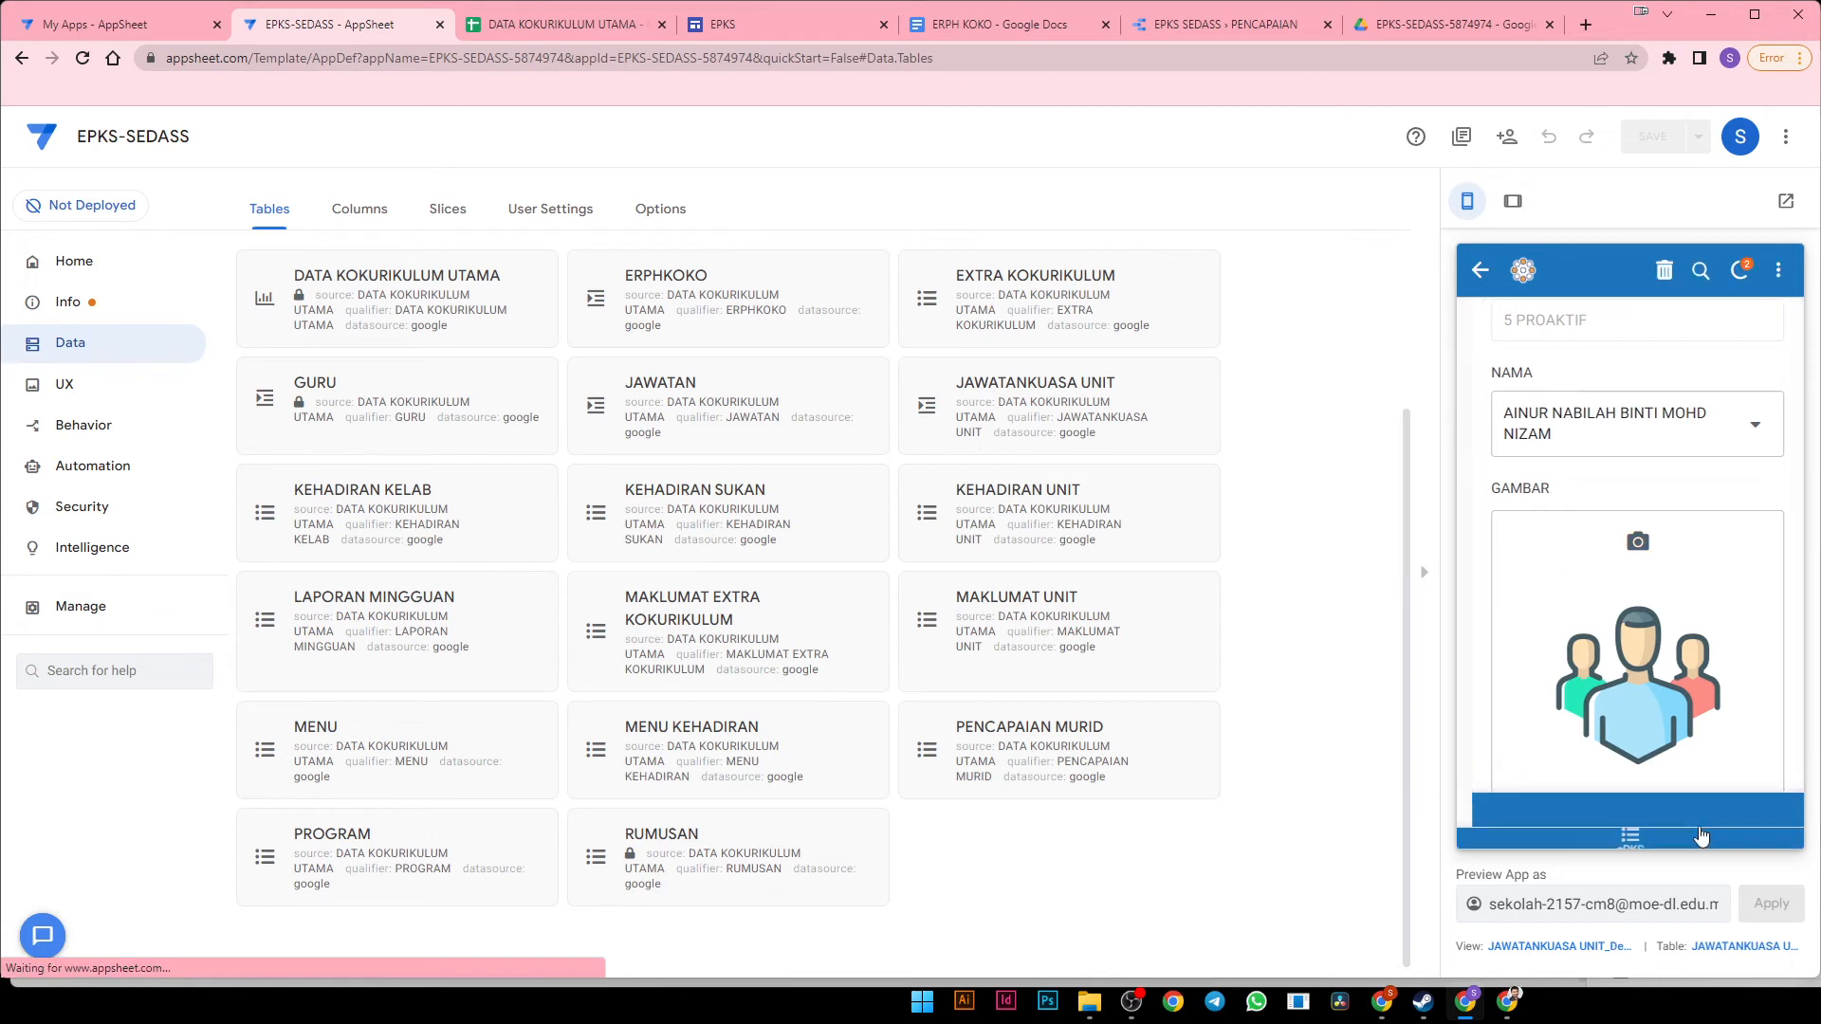
Review the PENGERUSI entry's details, then return to the BOMBA & PENYELAMAT page to check its committee list
scroll(1675, 723, "down", 2)
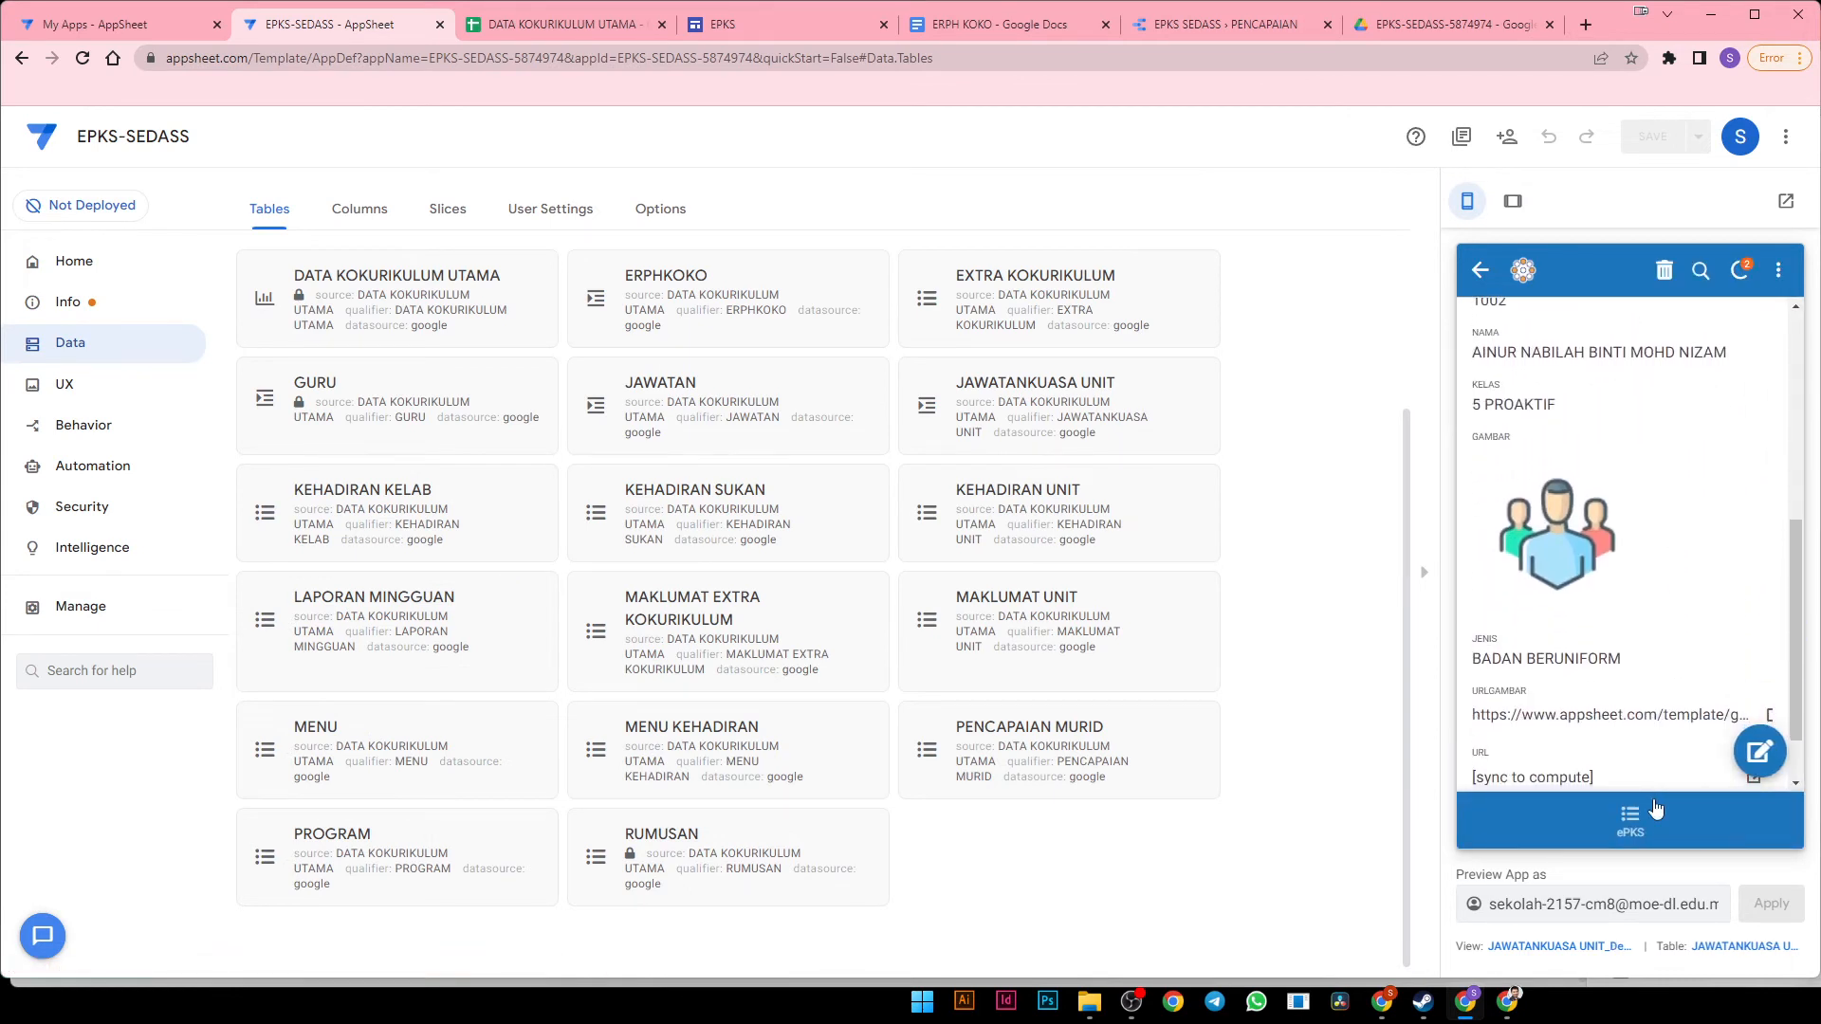
scroll(1692, 547, "down", 1)
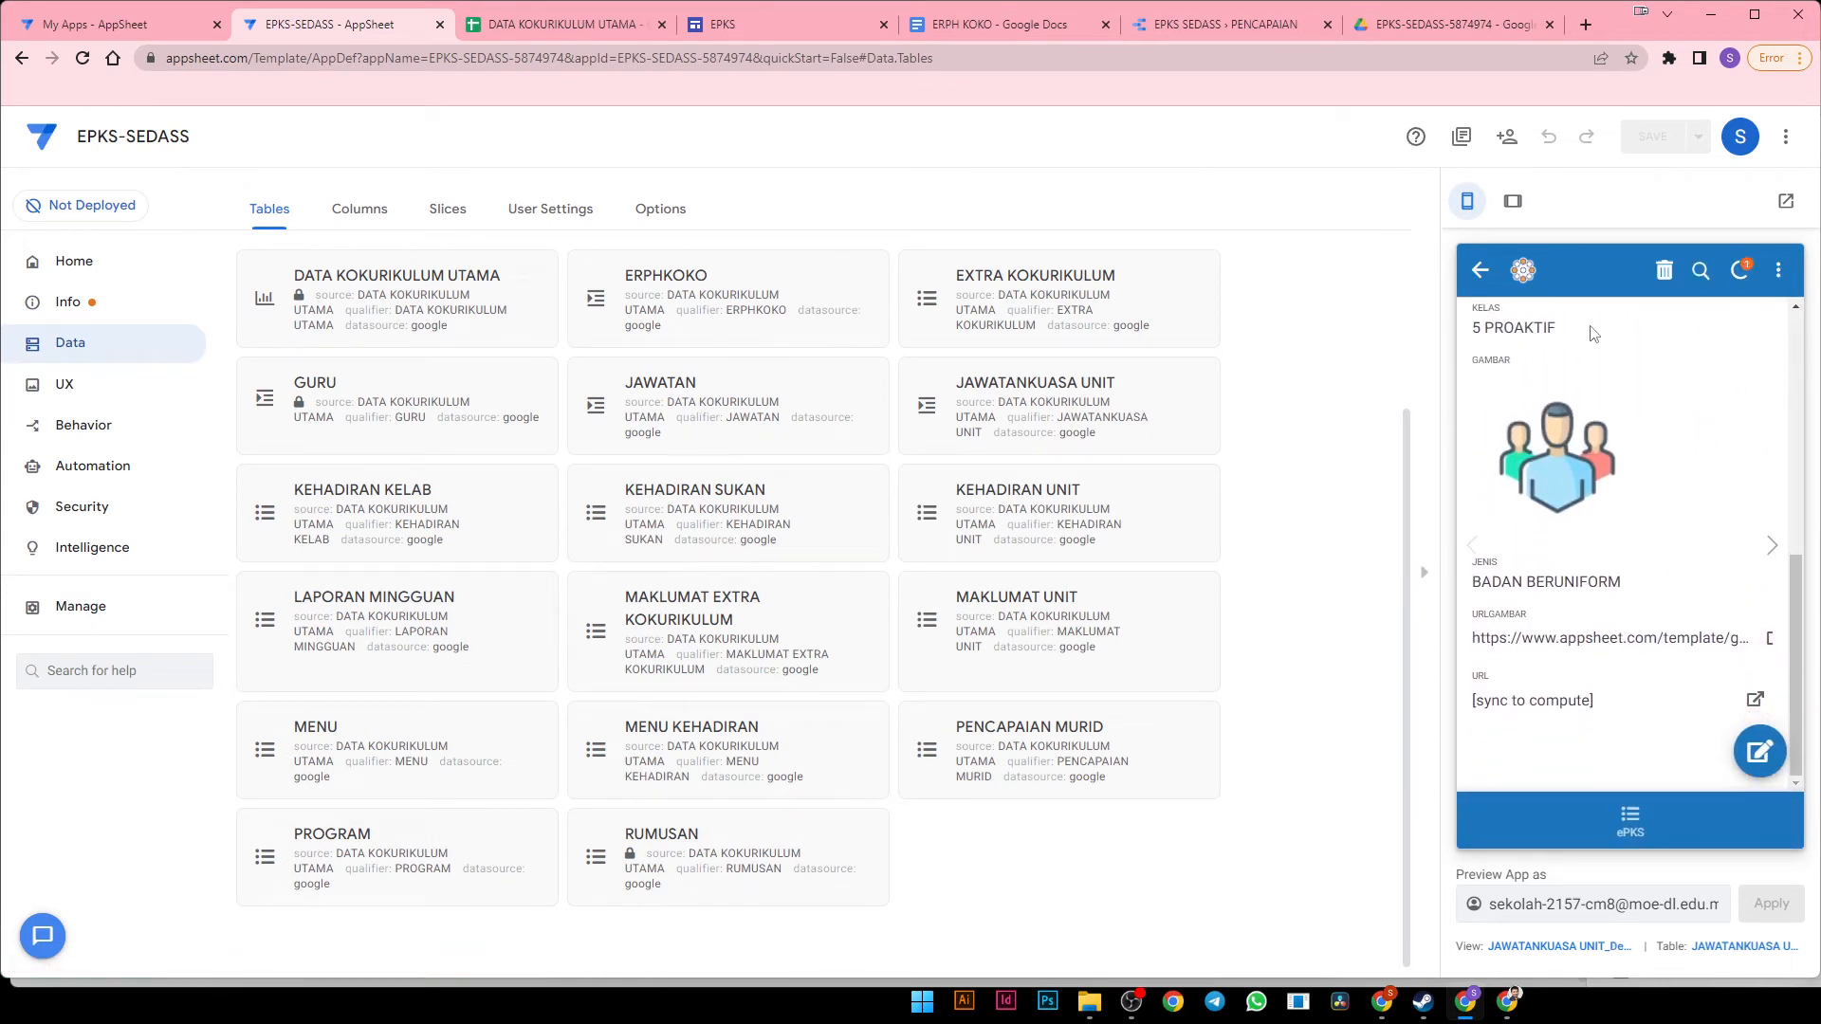
left_click(1480, 270)
scroll(1693, 669, "down", 1)
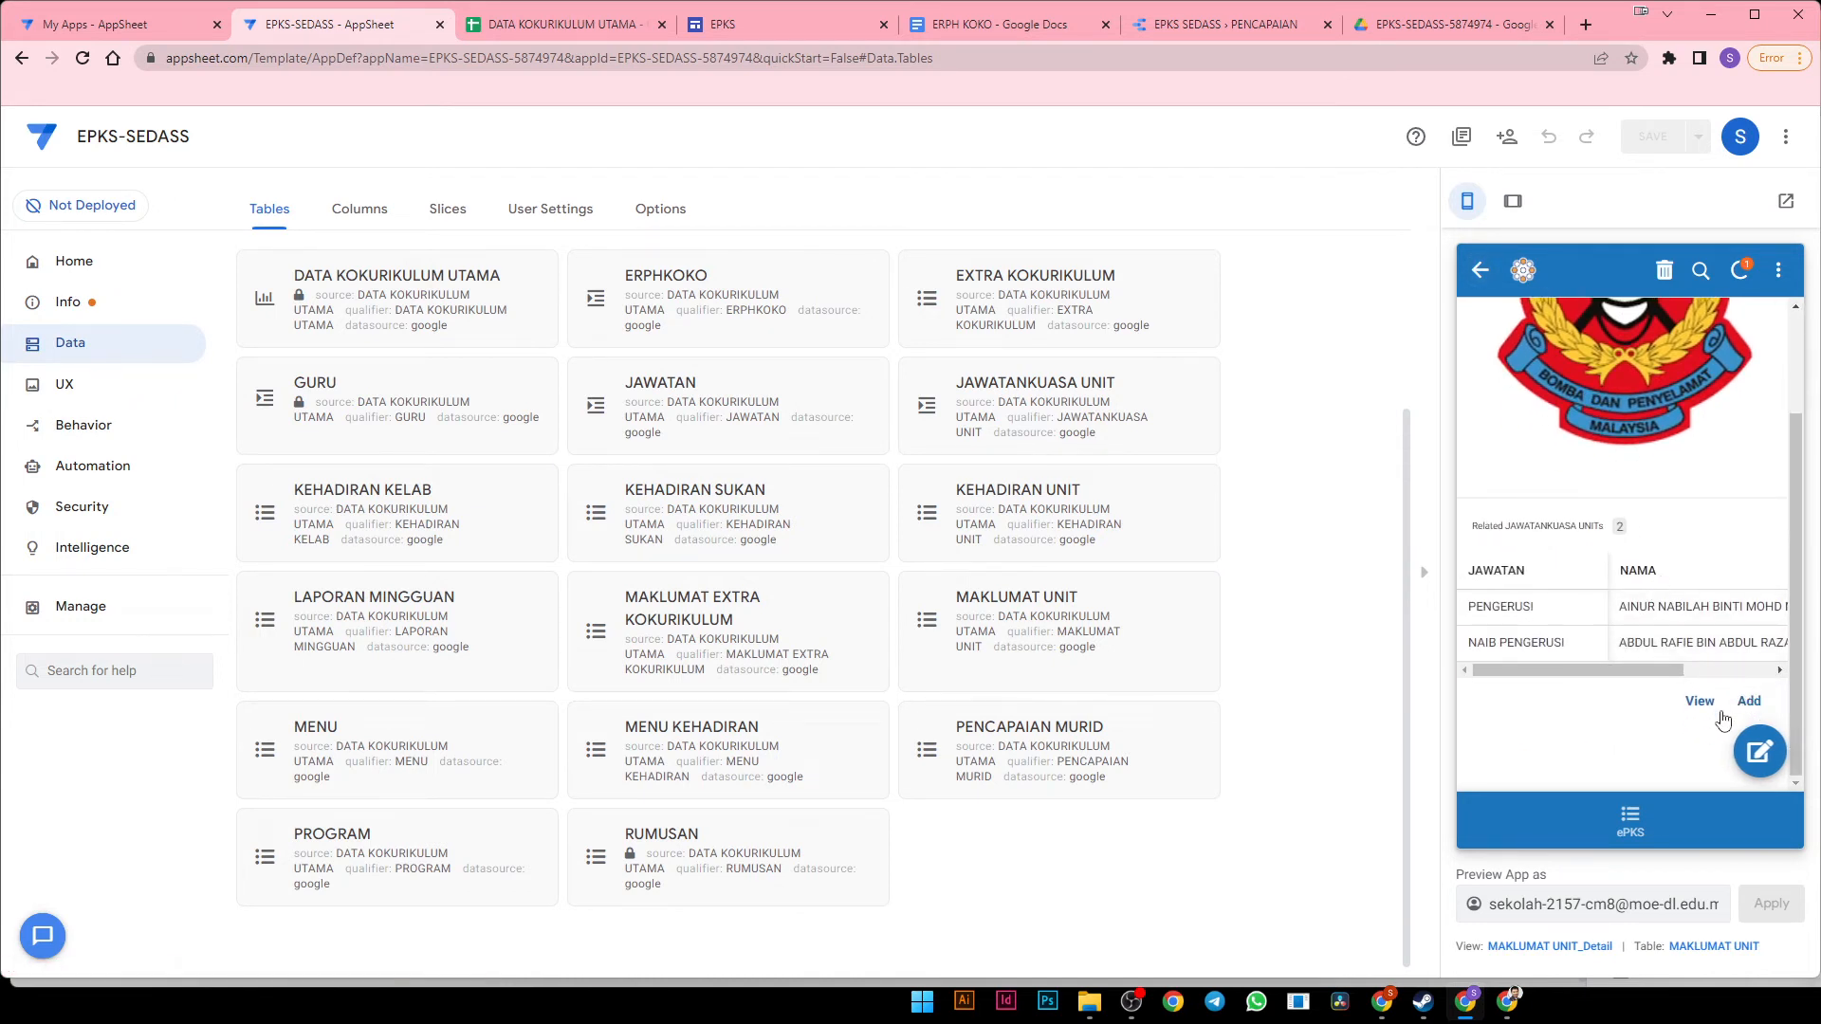
scroll(1669, 593, "up", 2)
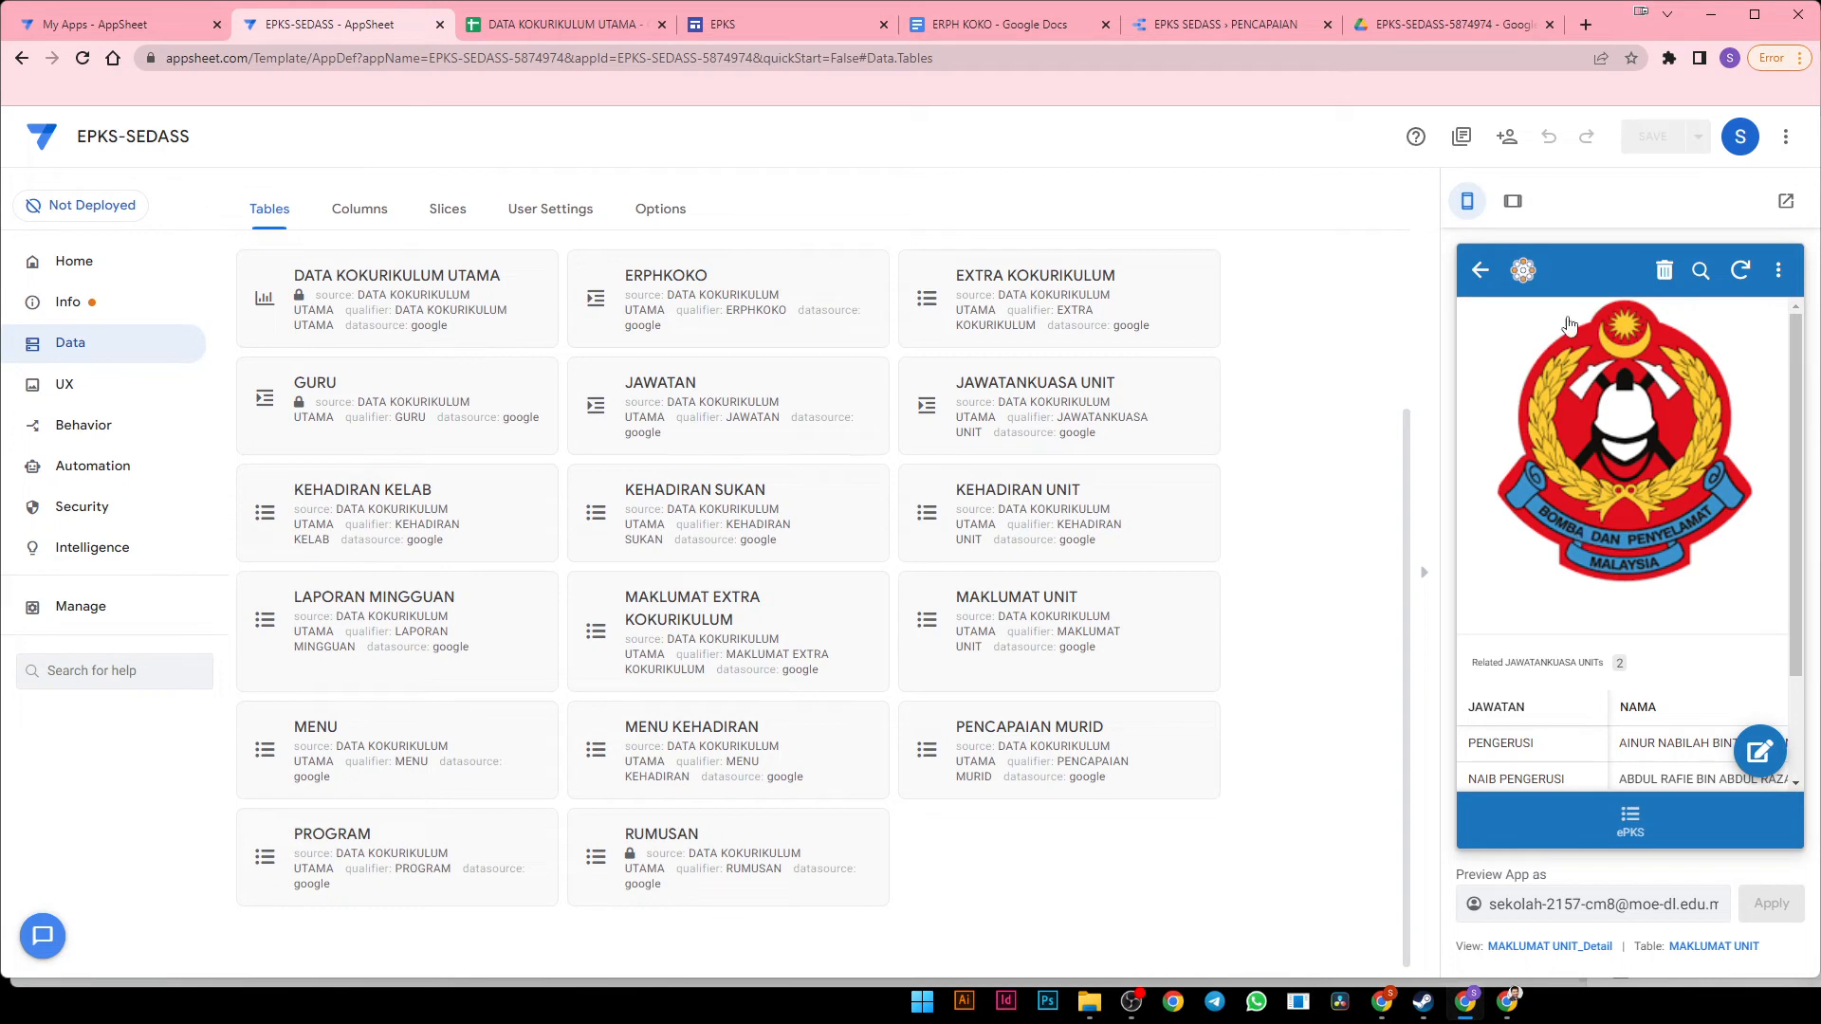
Switch to the EPKS SEDASS dashboard and check the unit committee table and UNIT filter options on the ORGANISASI page
left_click(1181, 20)
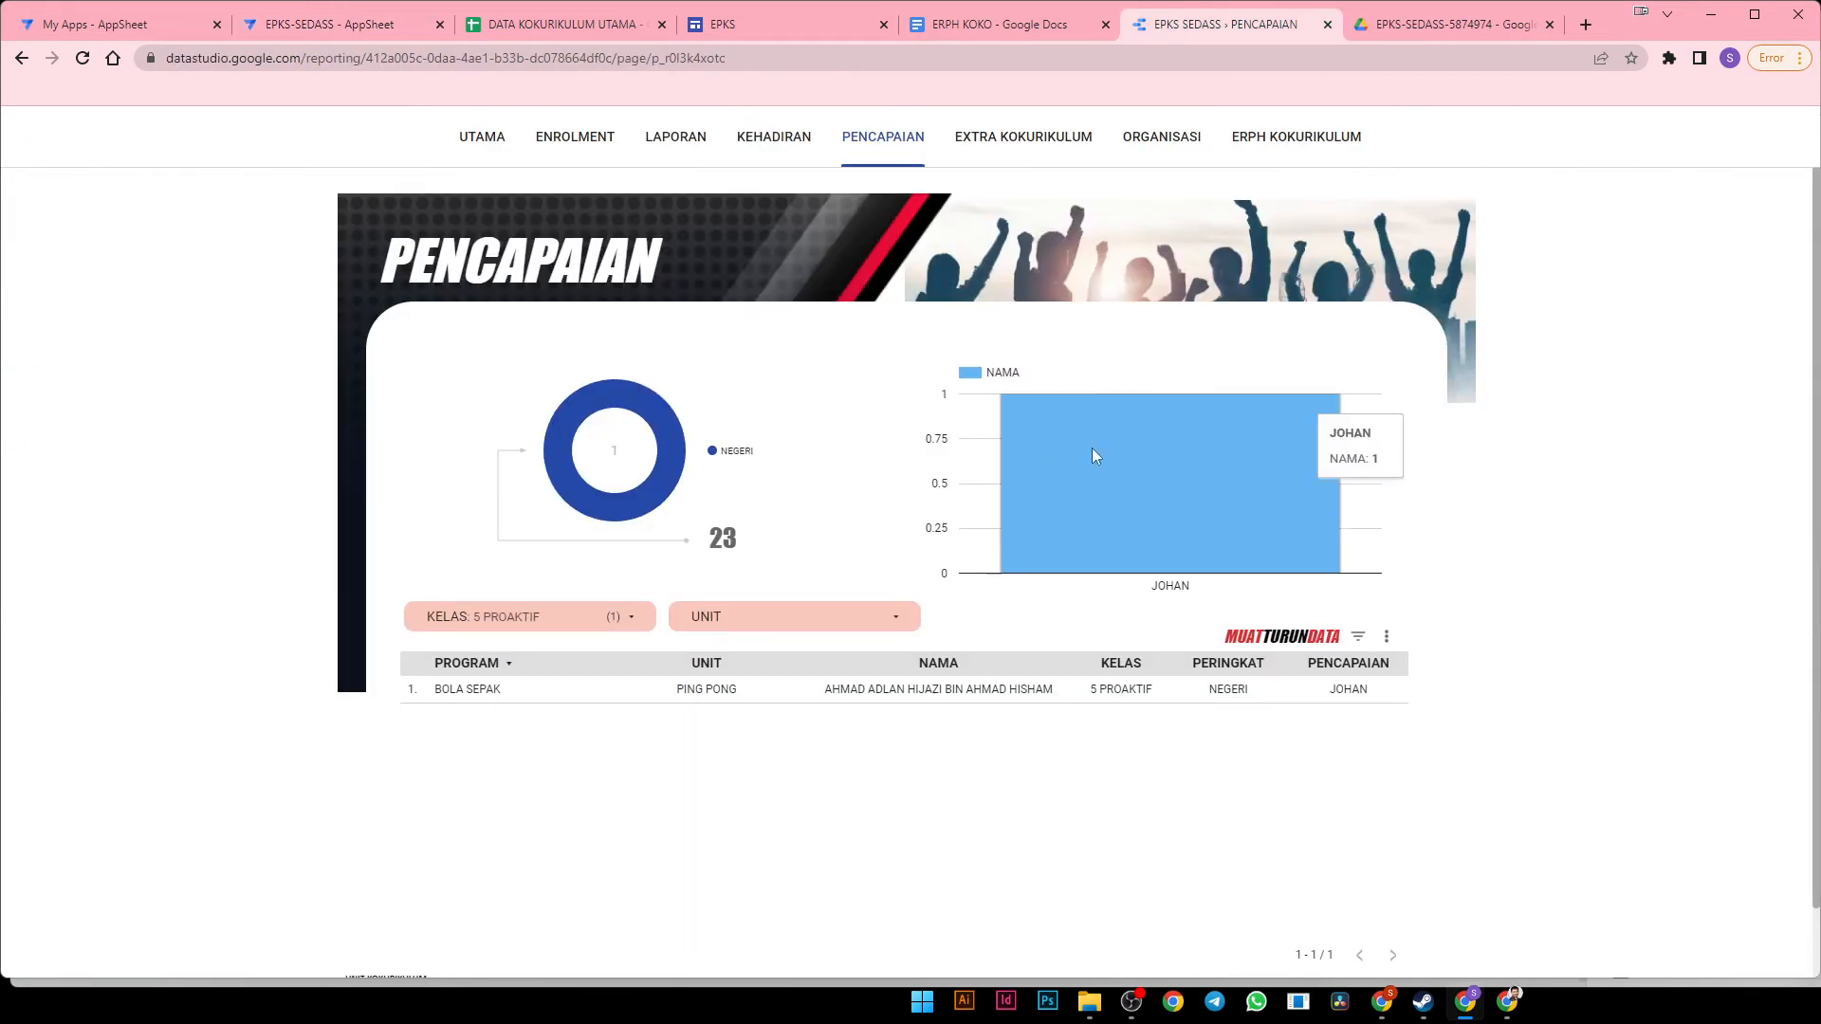
left_click(1146, 150)
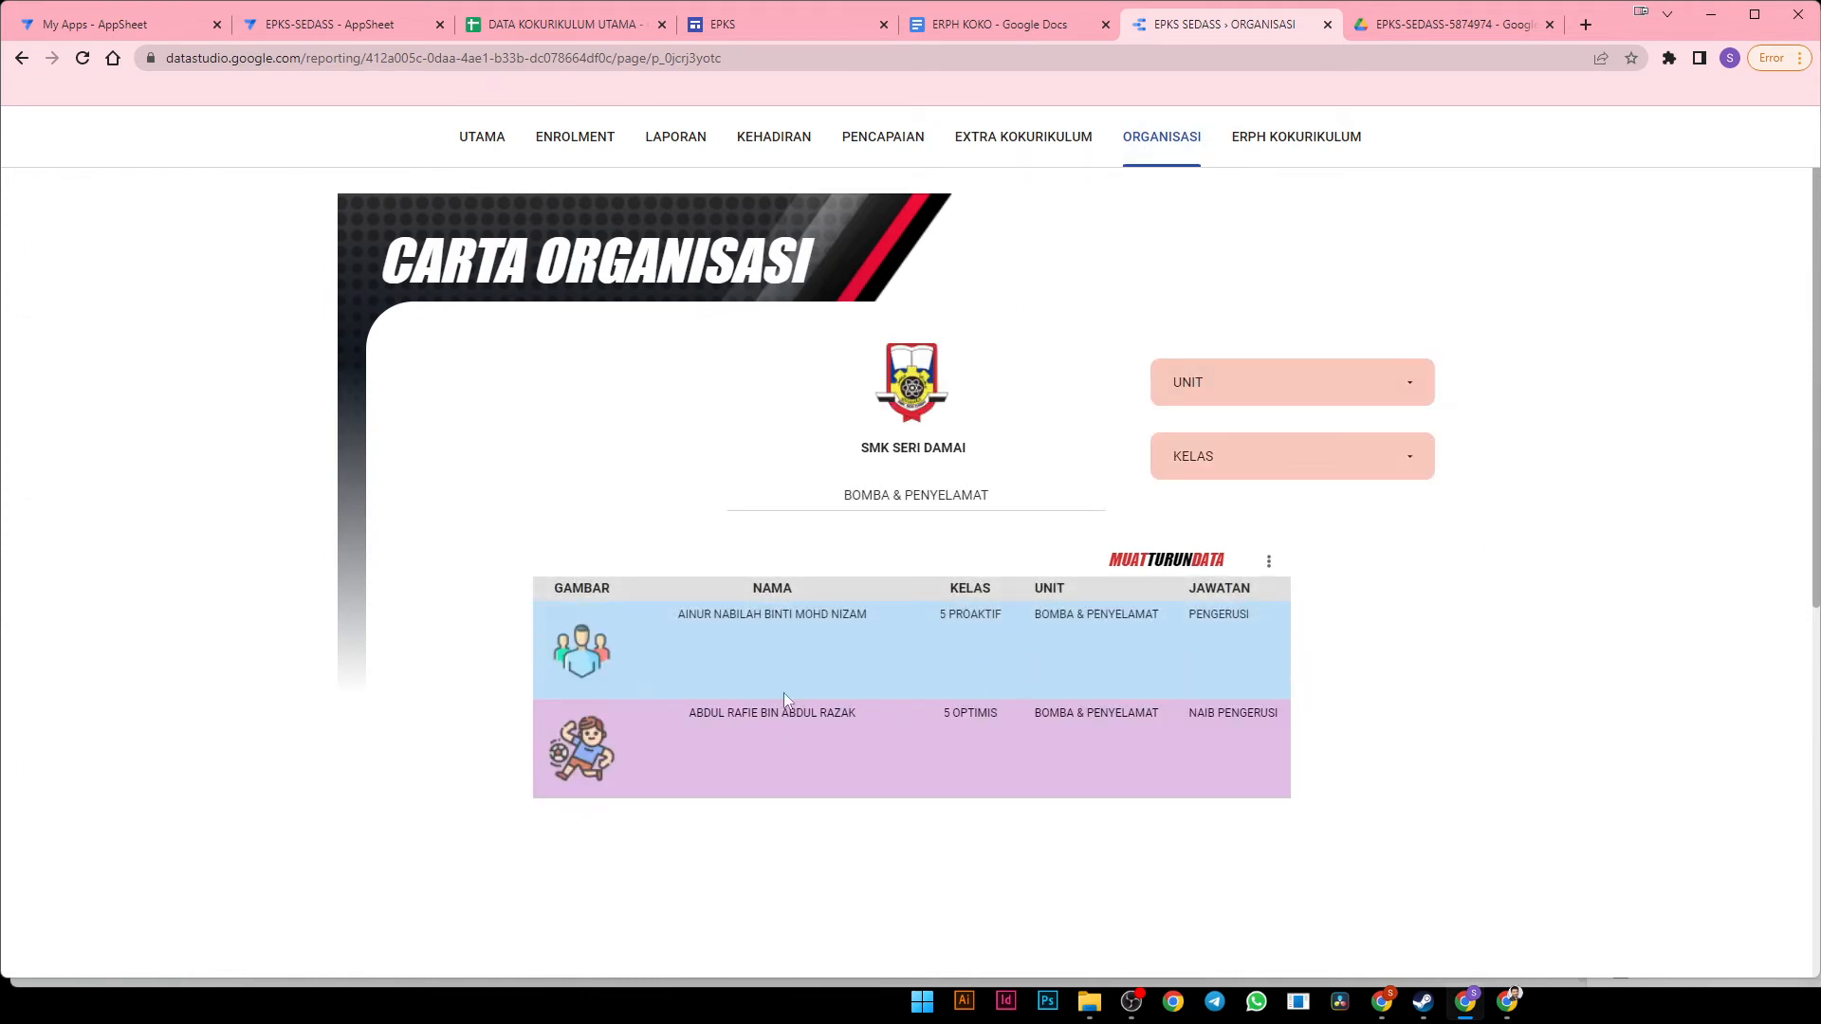
left_click(1334, 381)
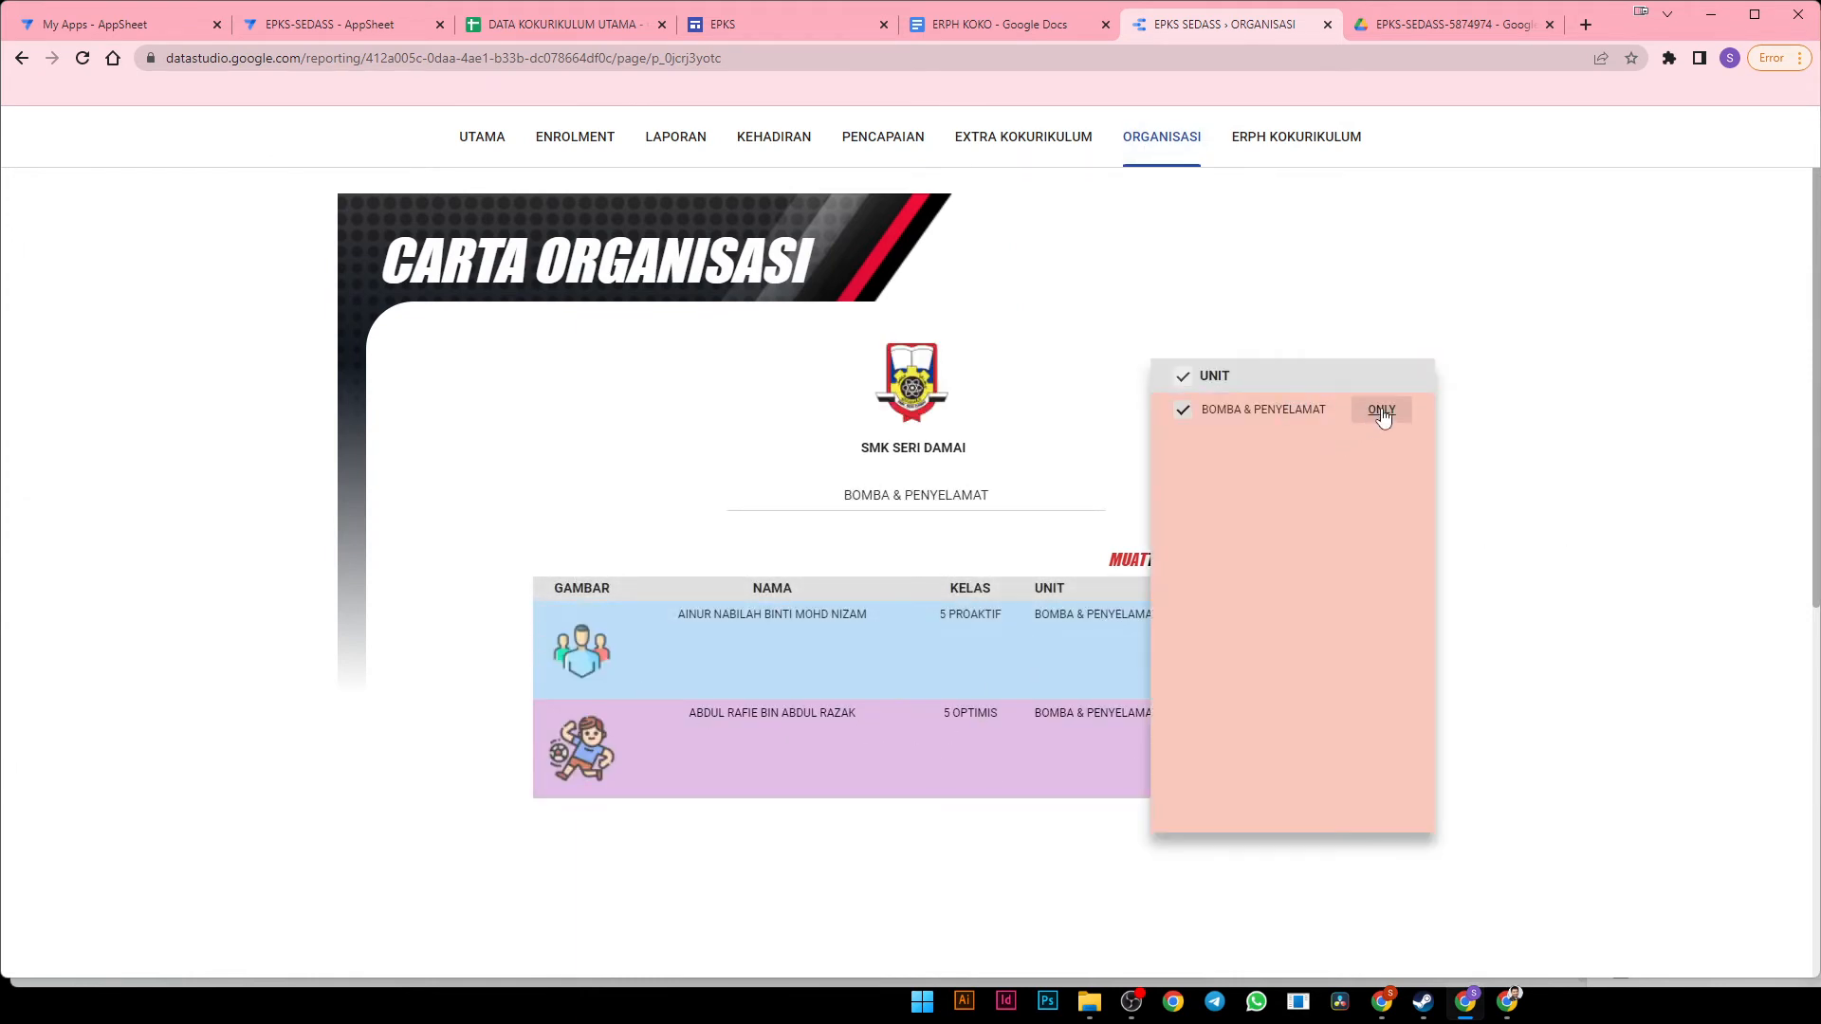
left_click(1575, 482)
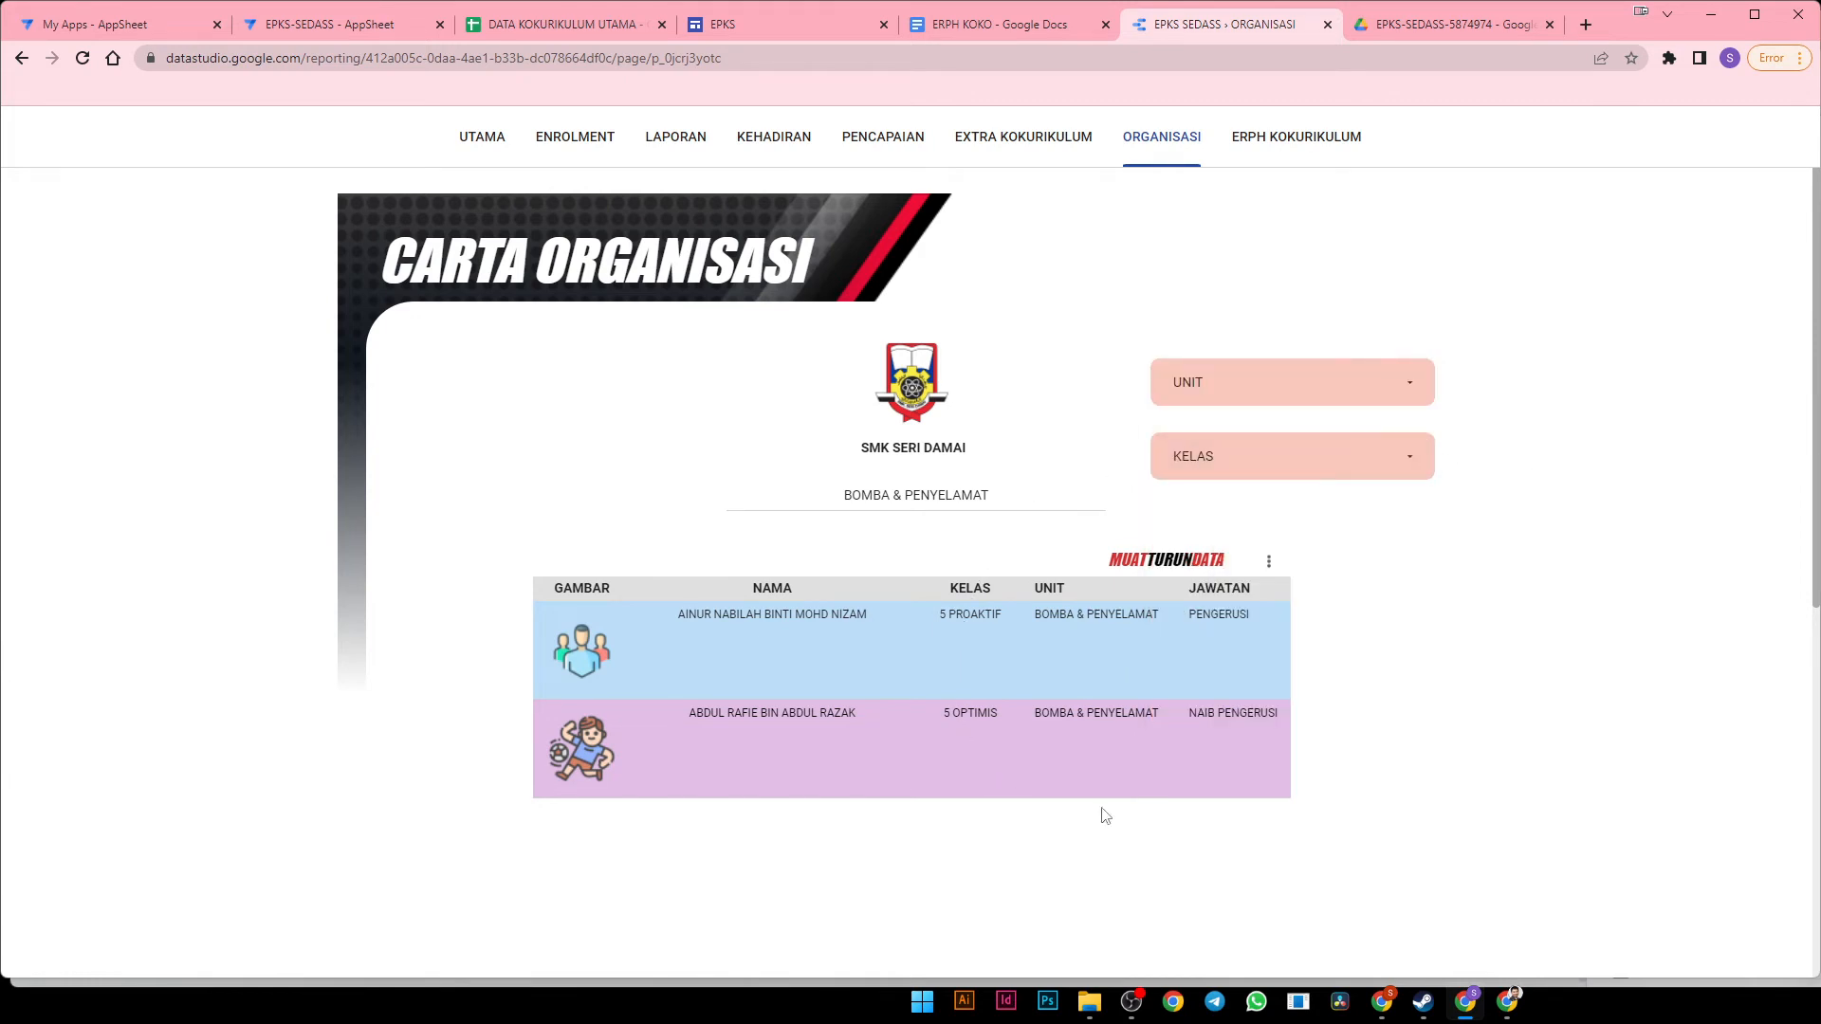
scroll(761, 736, "down", 1)
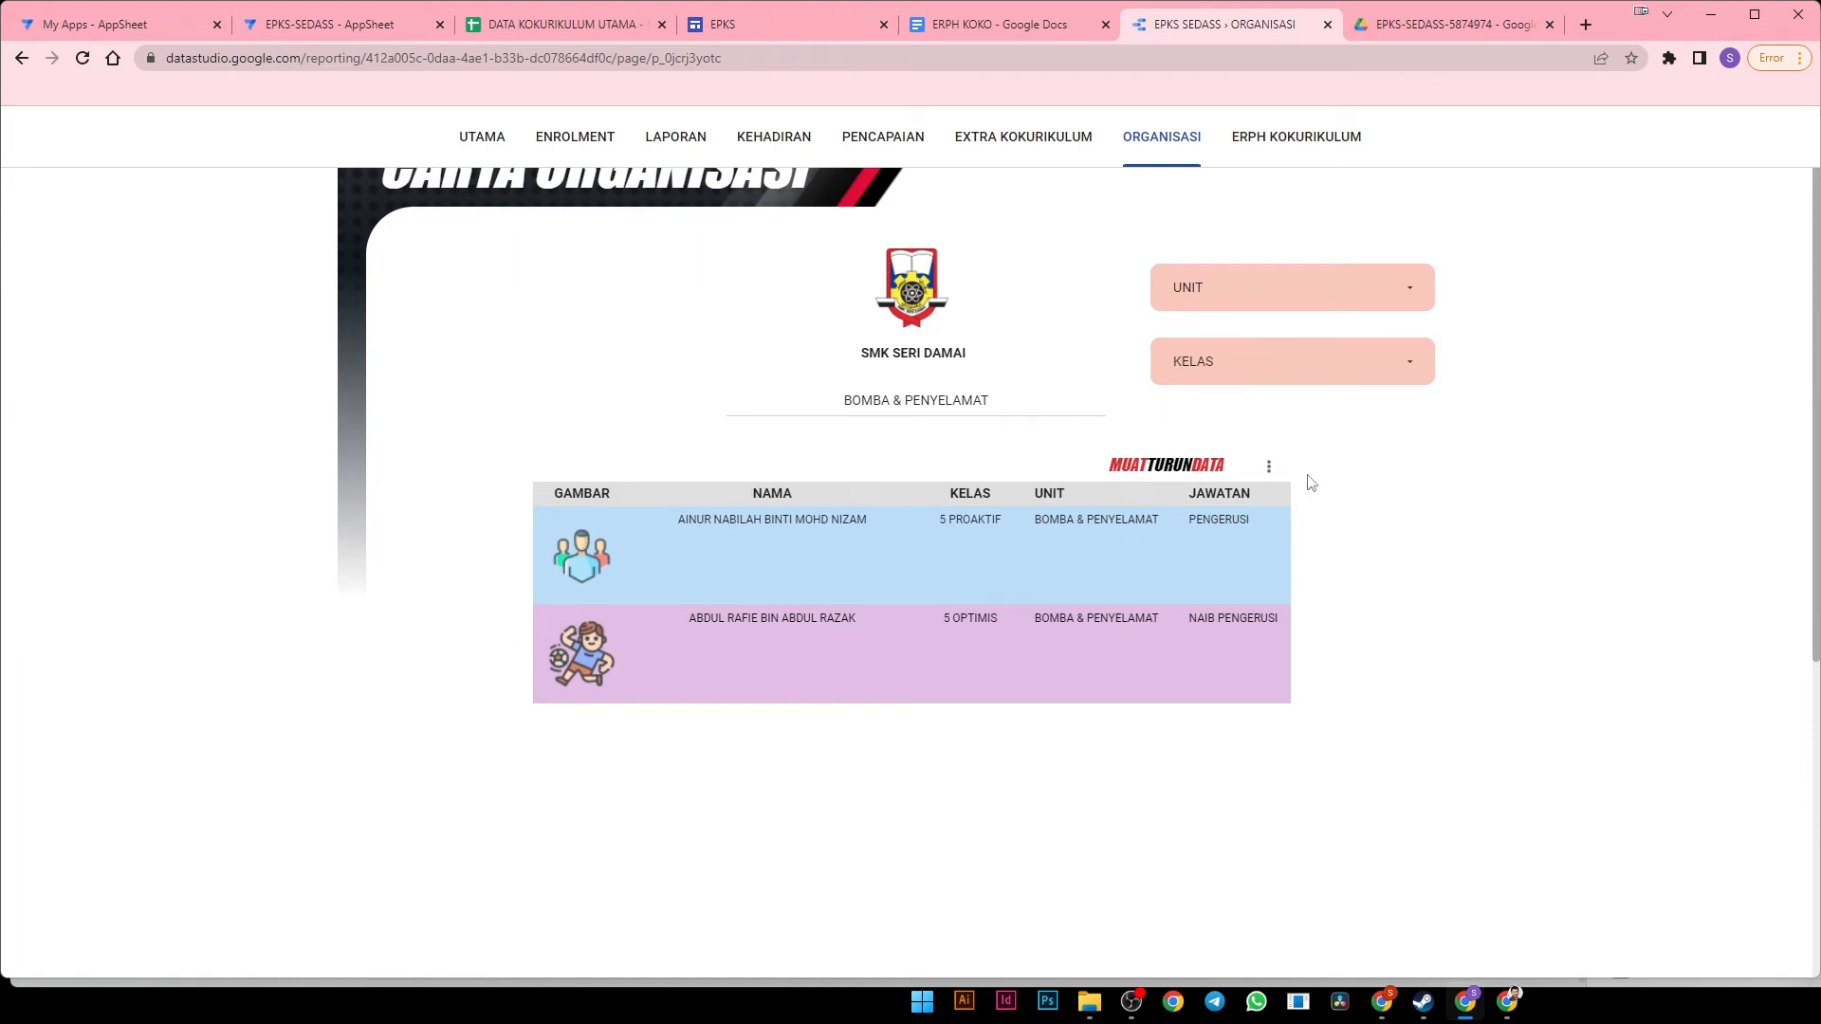
left_click(1497, 127)
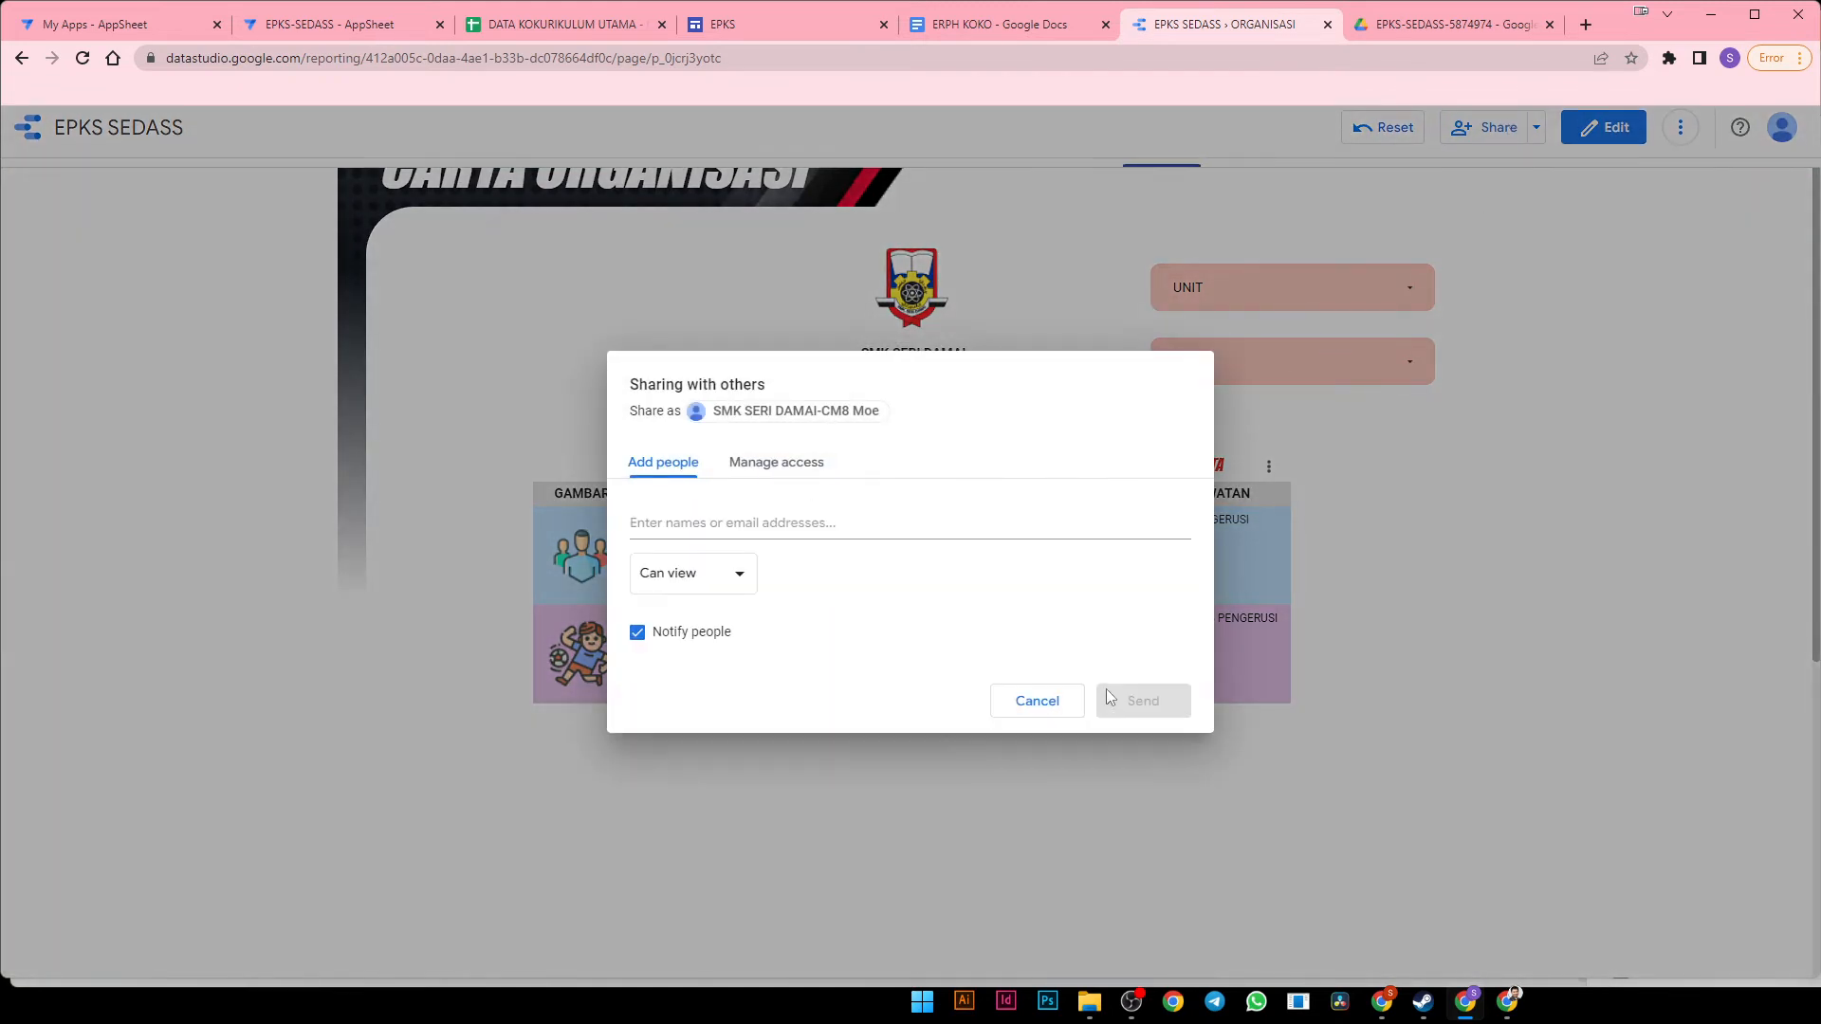
left_click(1043, 700)
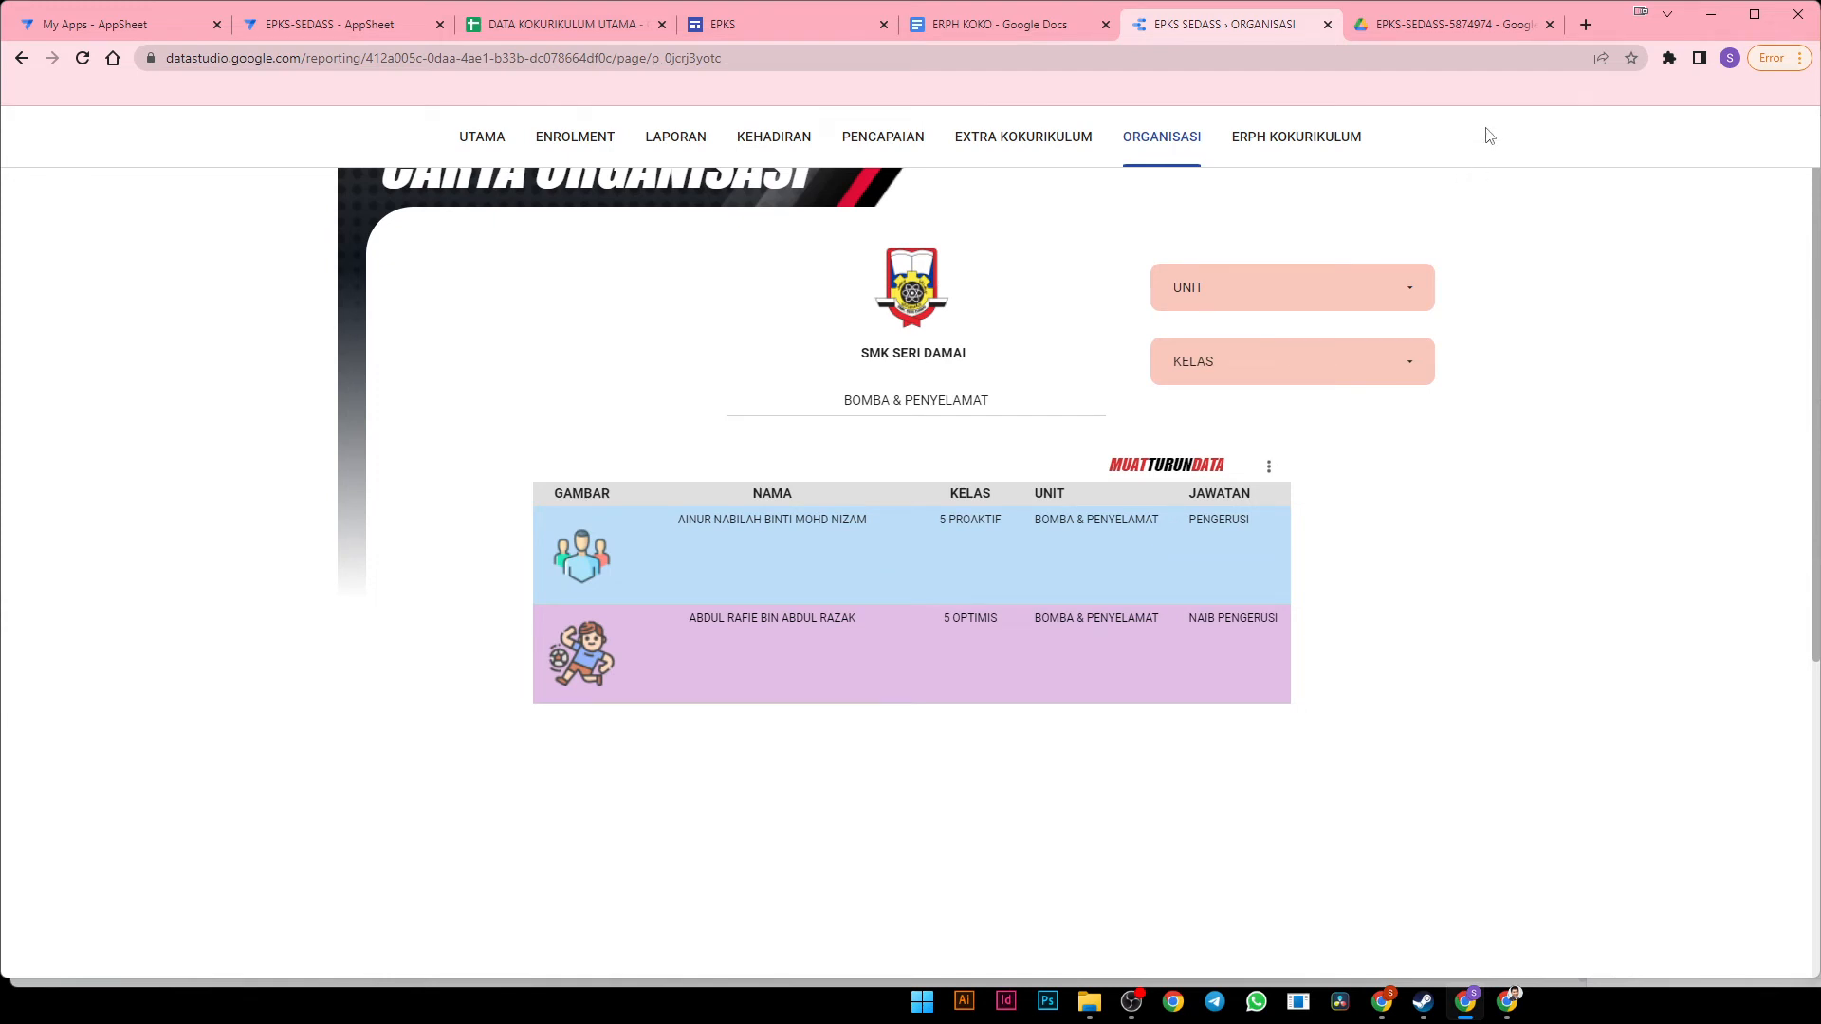
mouse_move(1491, 133)
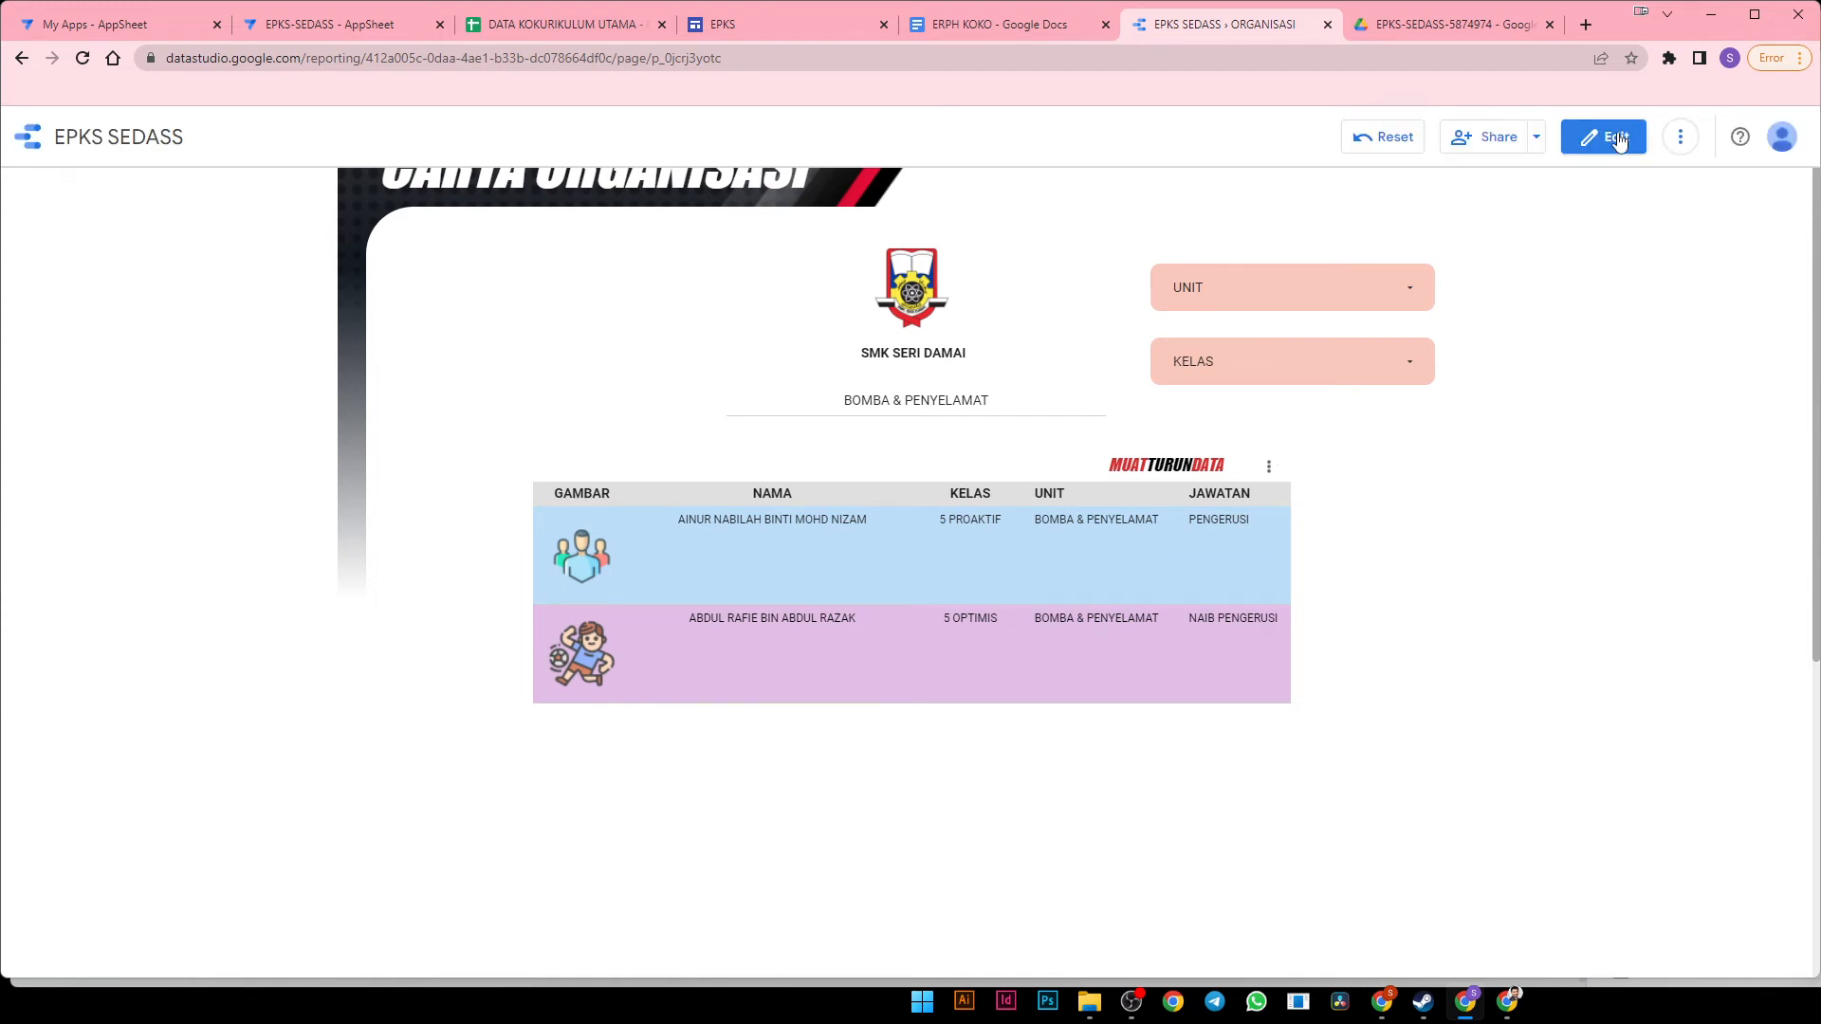
left_click(1682, 147)
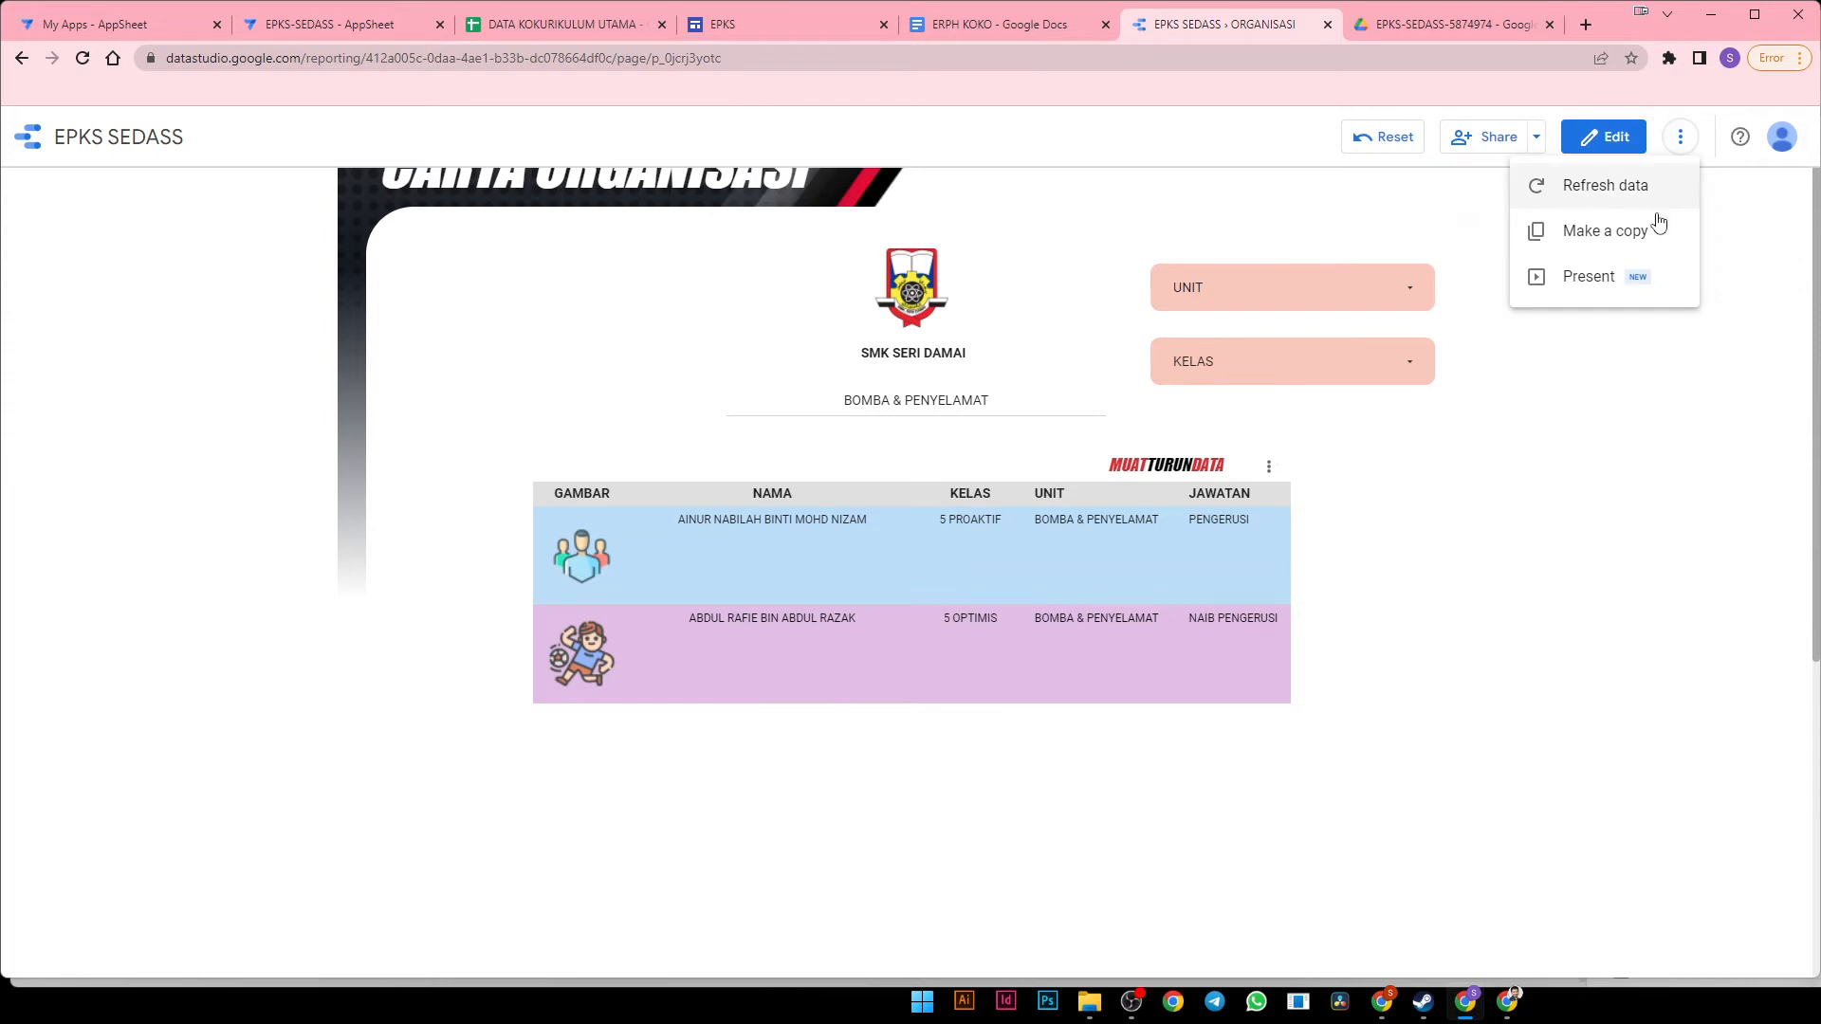
left_click(1511, 150)
Download only the ORGANISASI page of the report as a PDF
left_click(1534, 138)
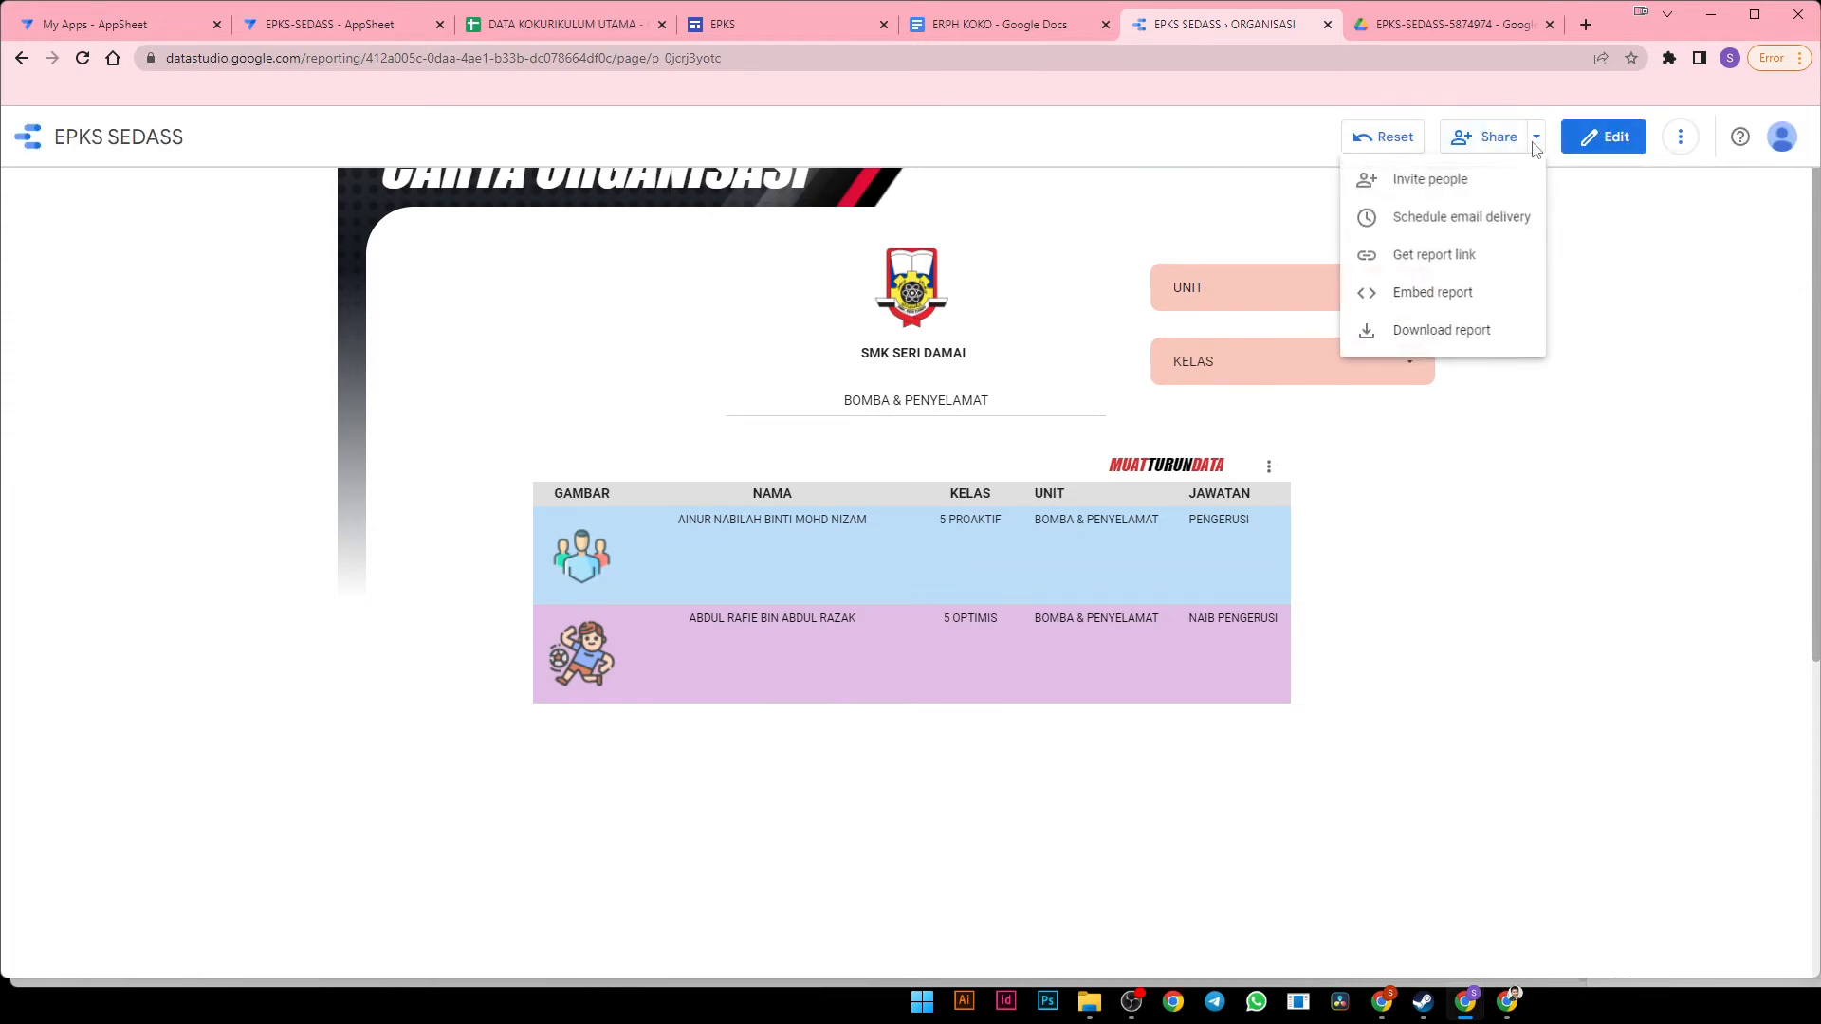
left_click(1488, 332)
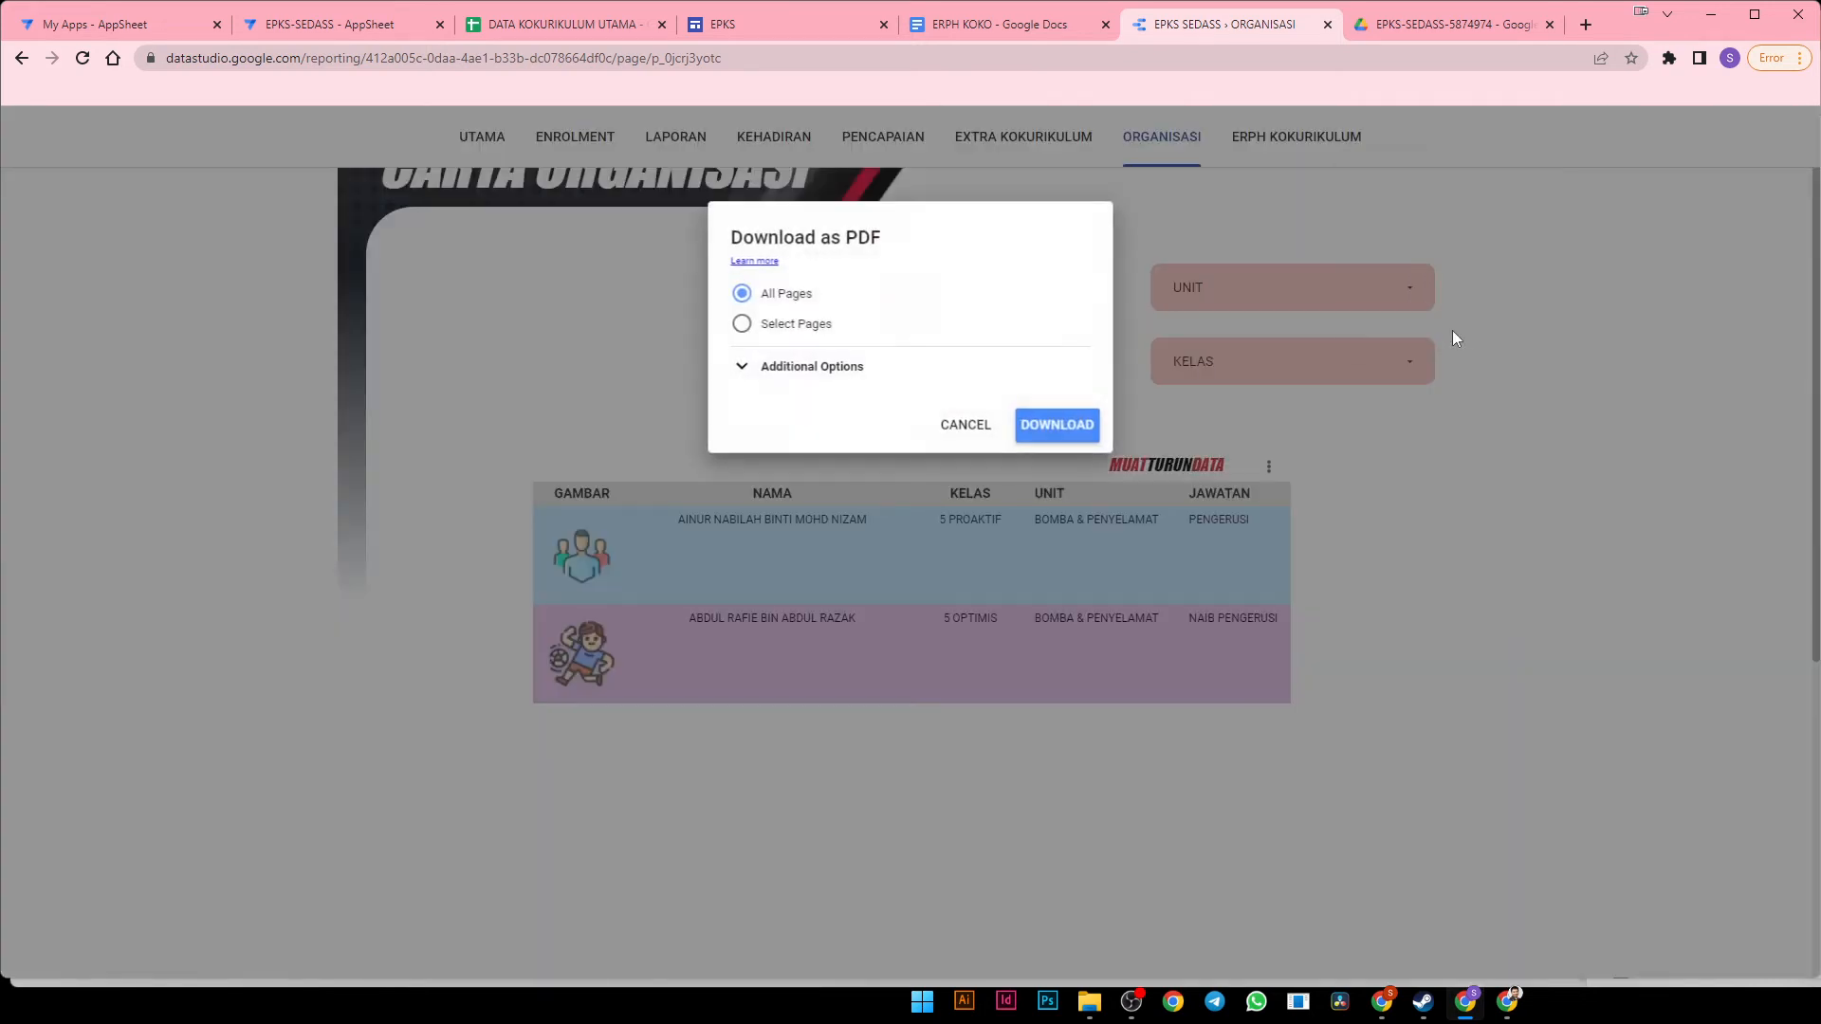
left_click(820, 332)
scroll(817, 459, "down", 3)
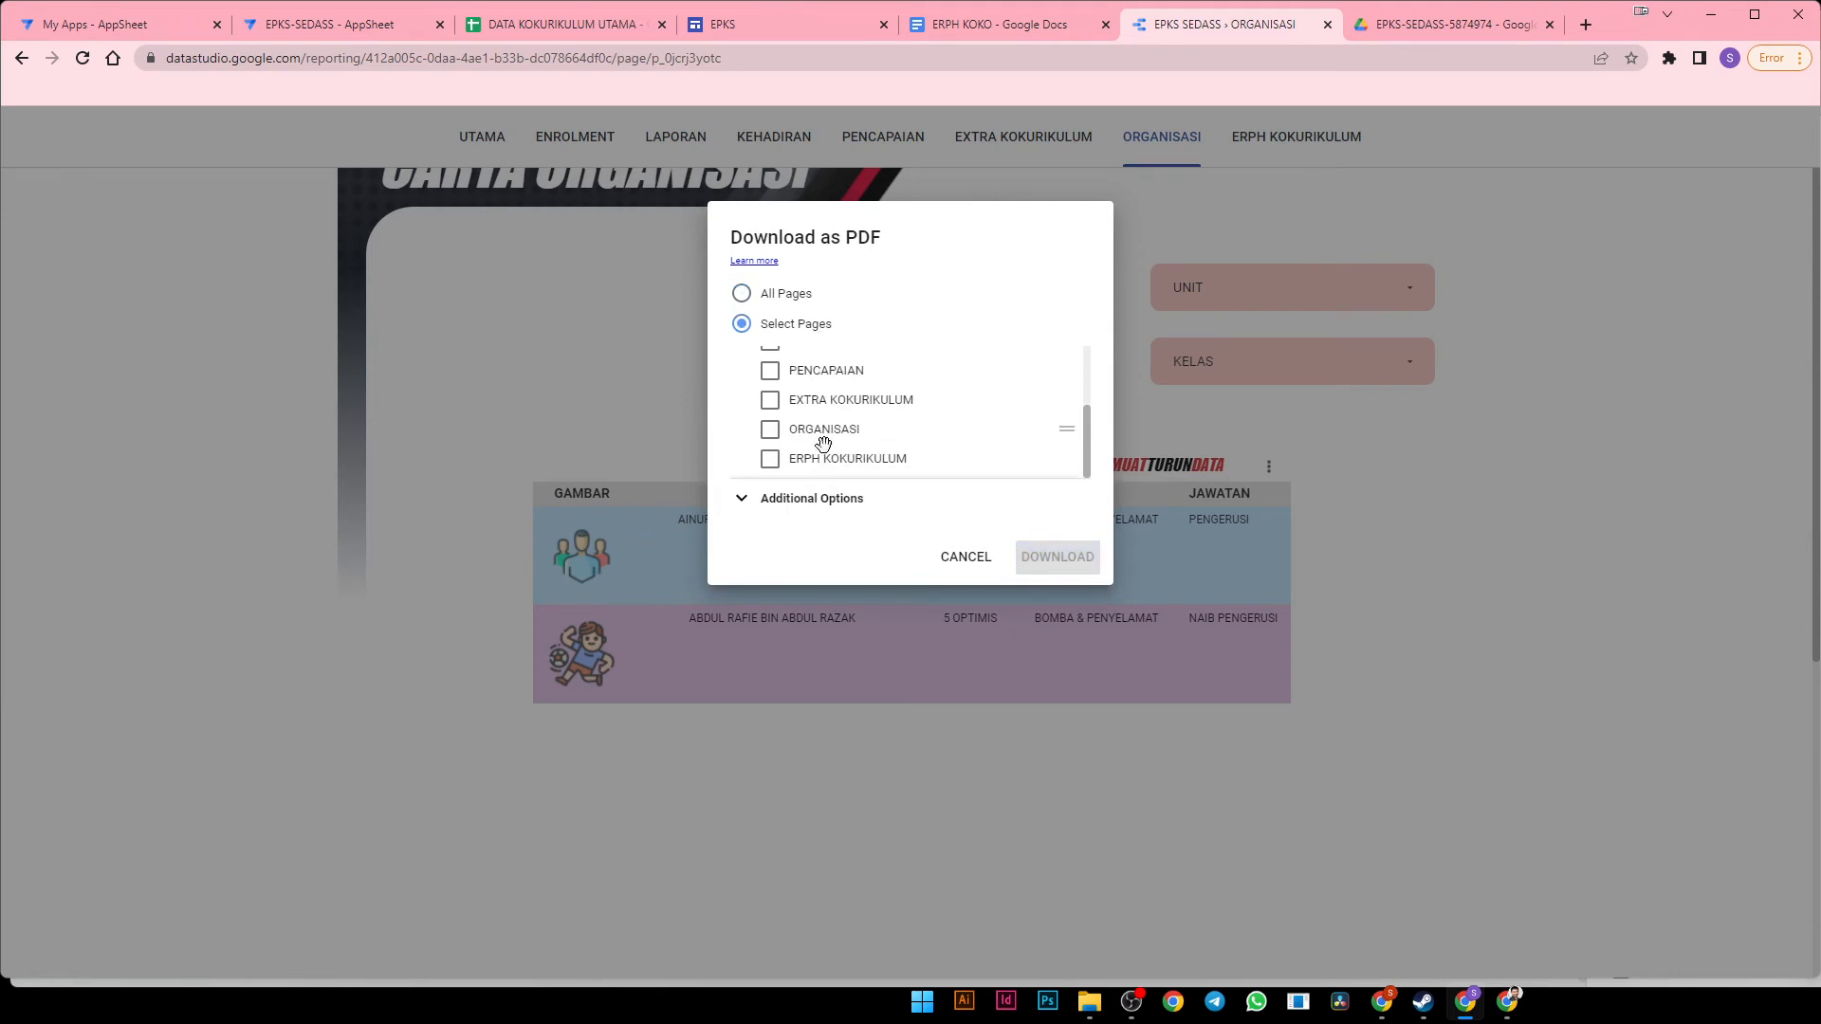
left_click(825, 429)
left_click(1058, 559)
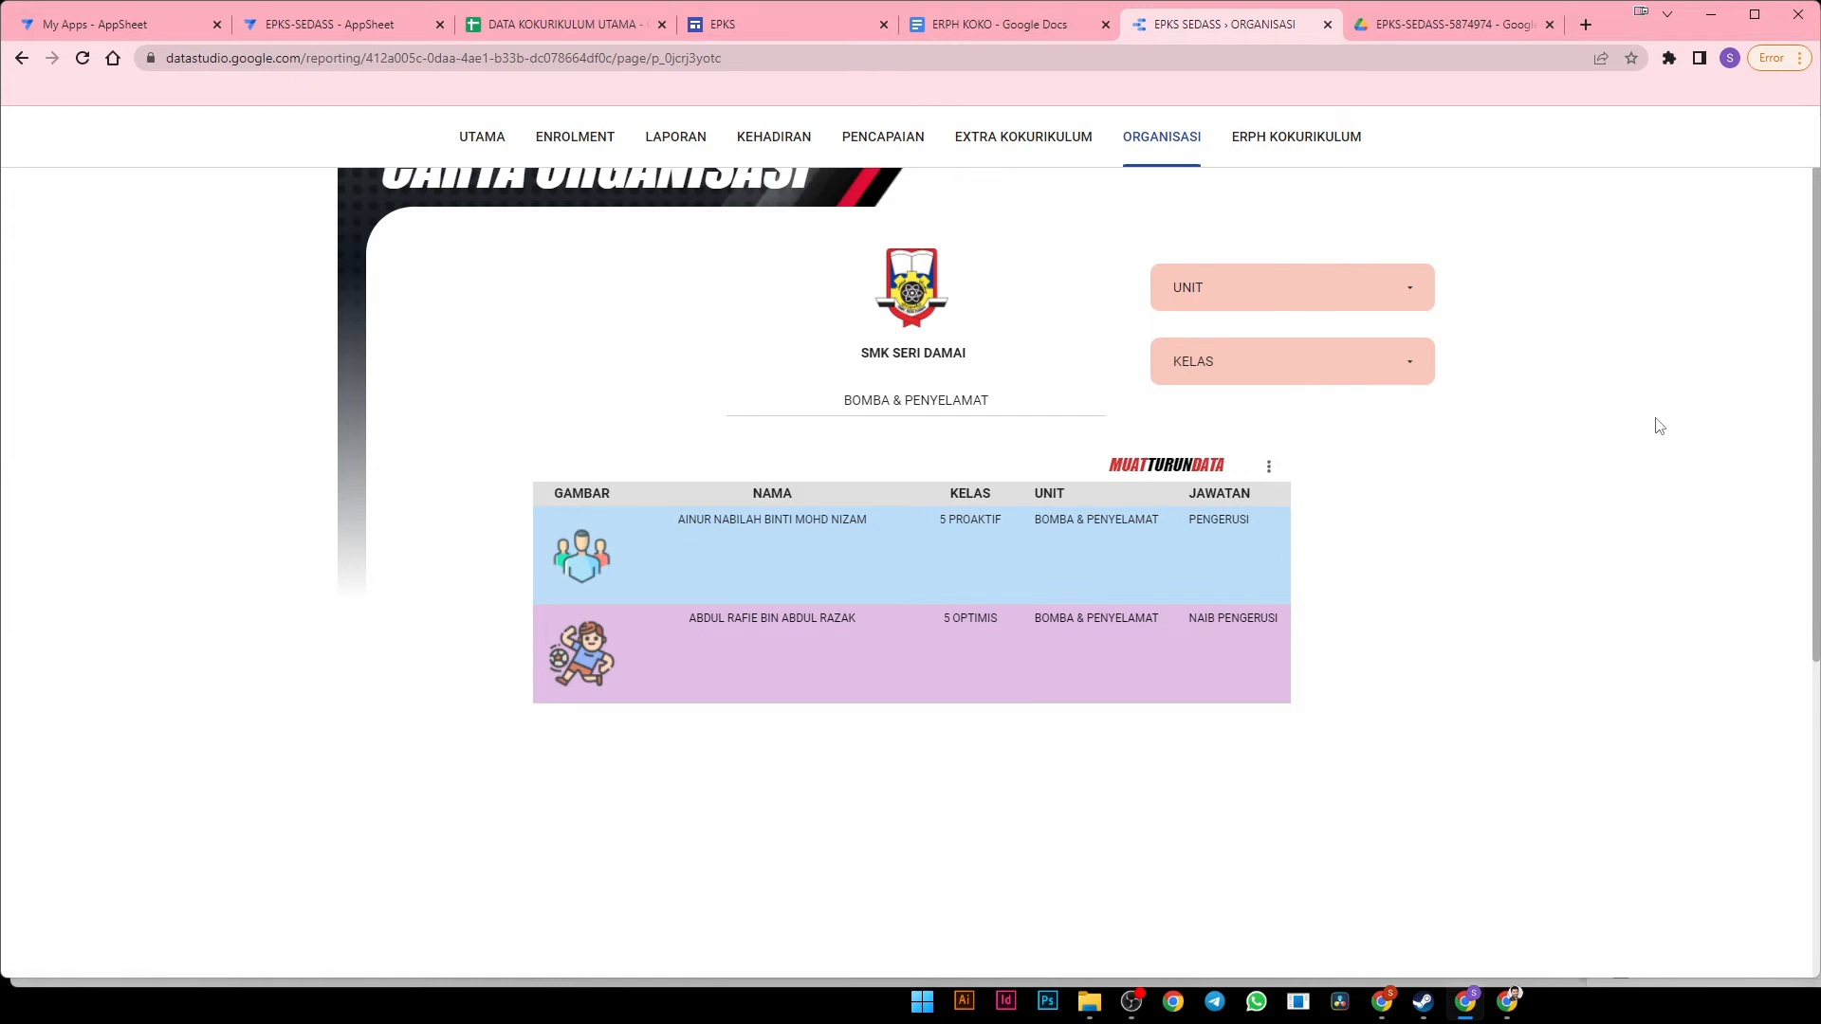
Open the downloaded EPKS_SEDASS.pdf, review the organisation chart page from start to end, and close the file
left_click(65, 951)
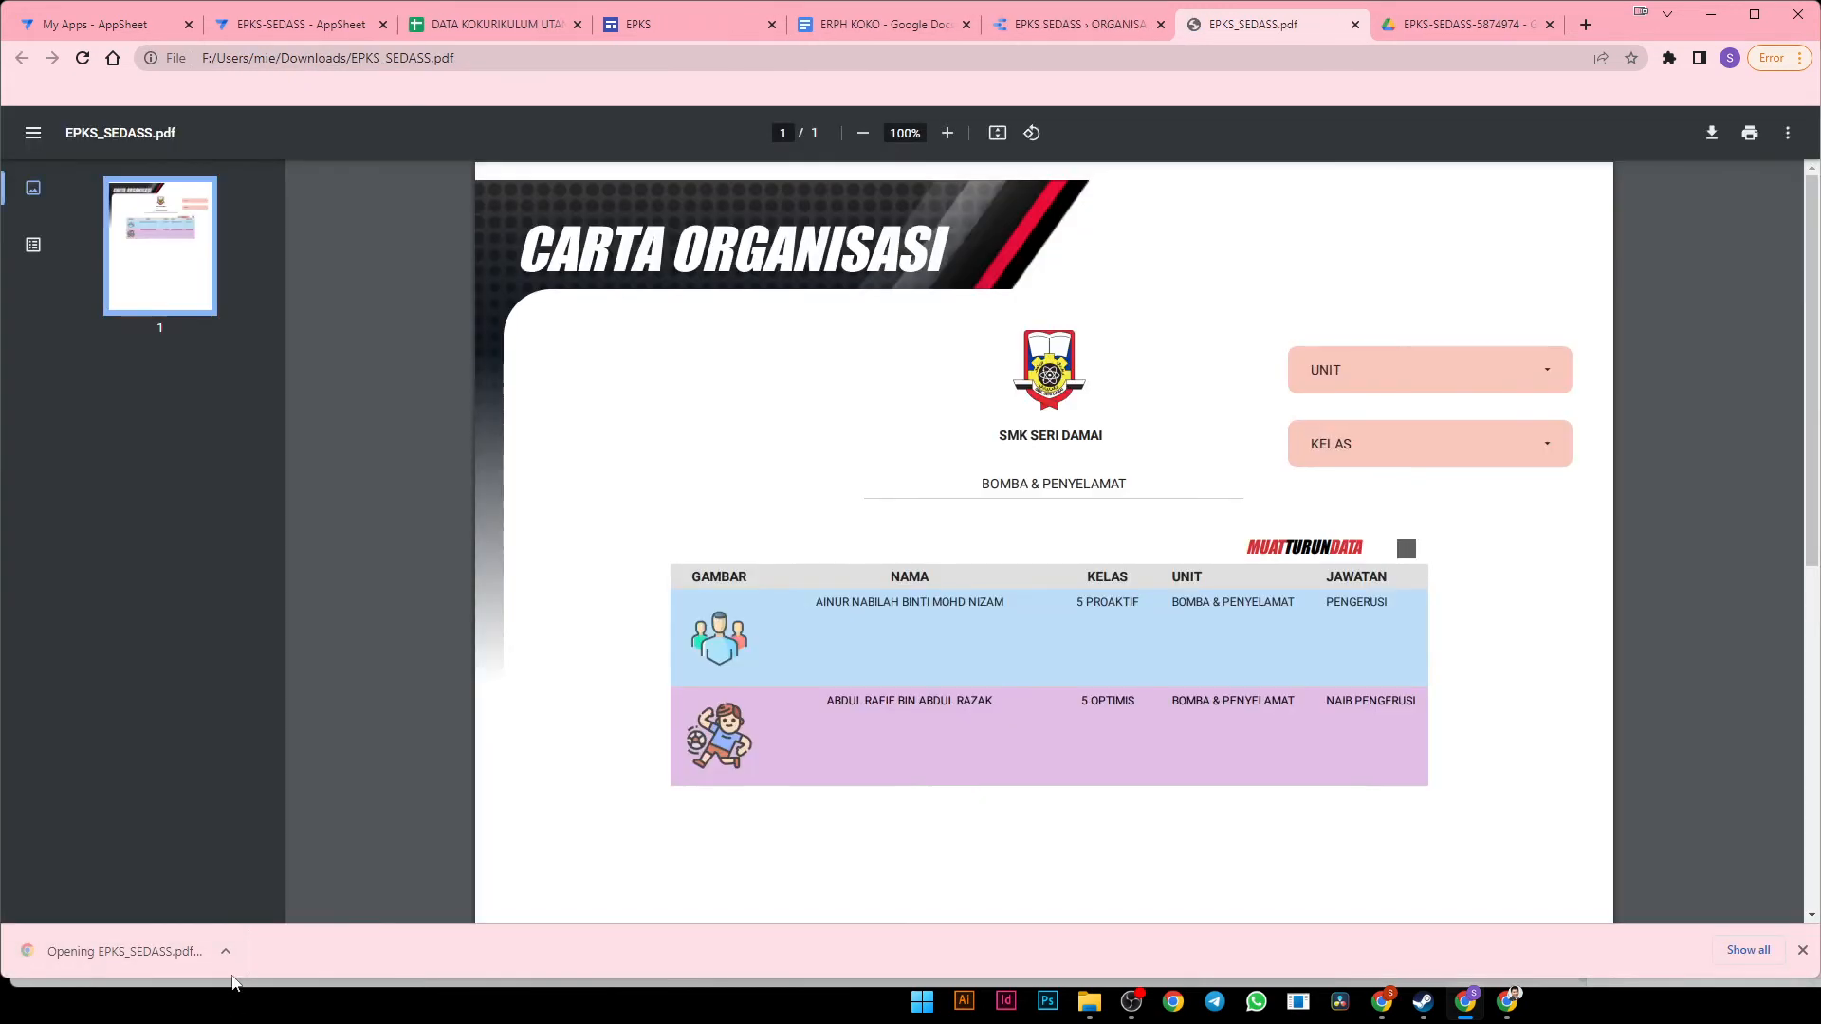
scroll(945, 595, "down", 2)
scroll(950, 596, "up", 2)
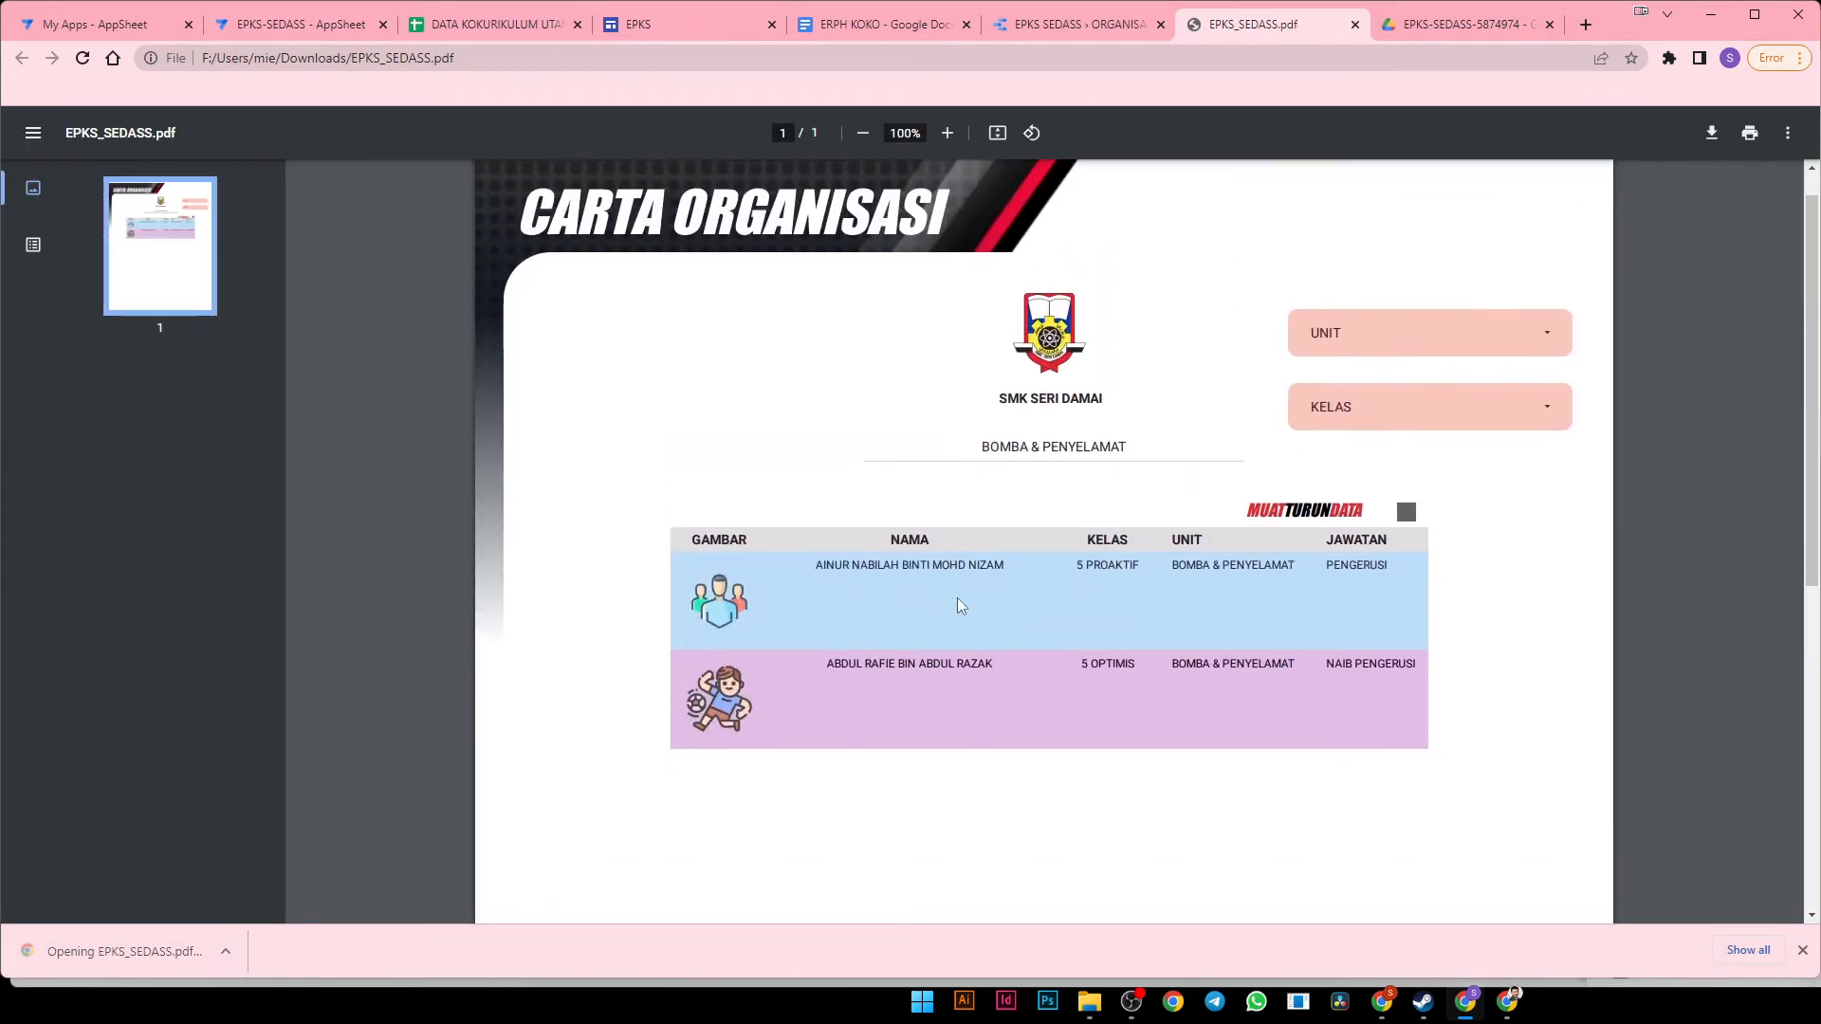
scroll(957, 601, "down", 4)
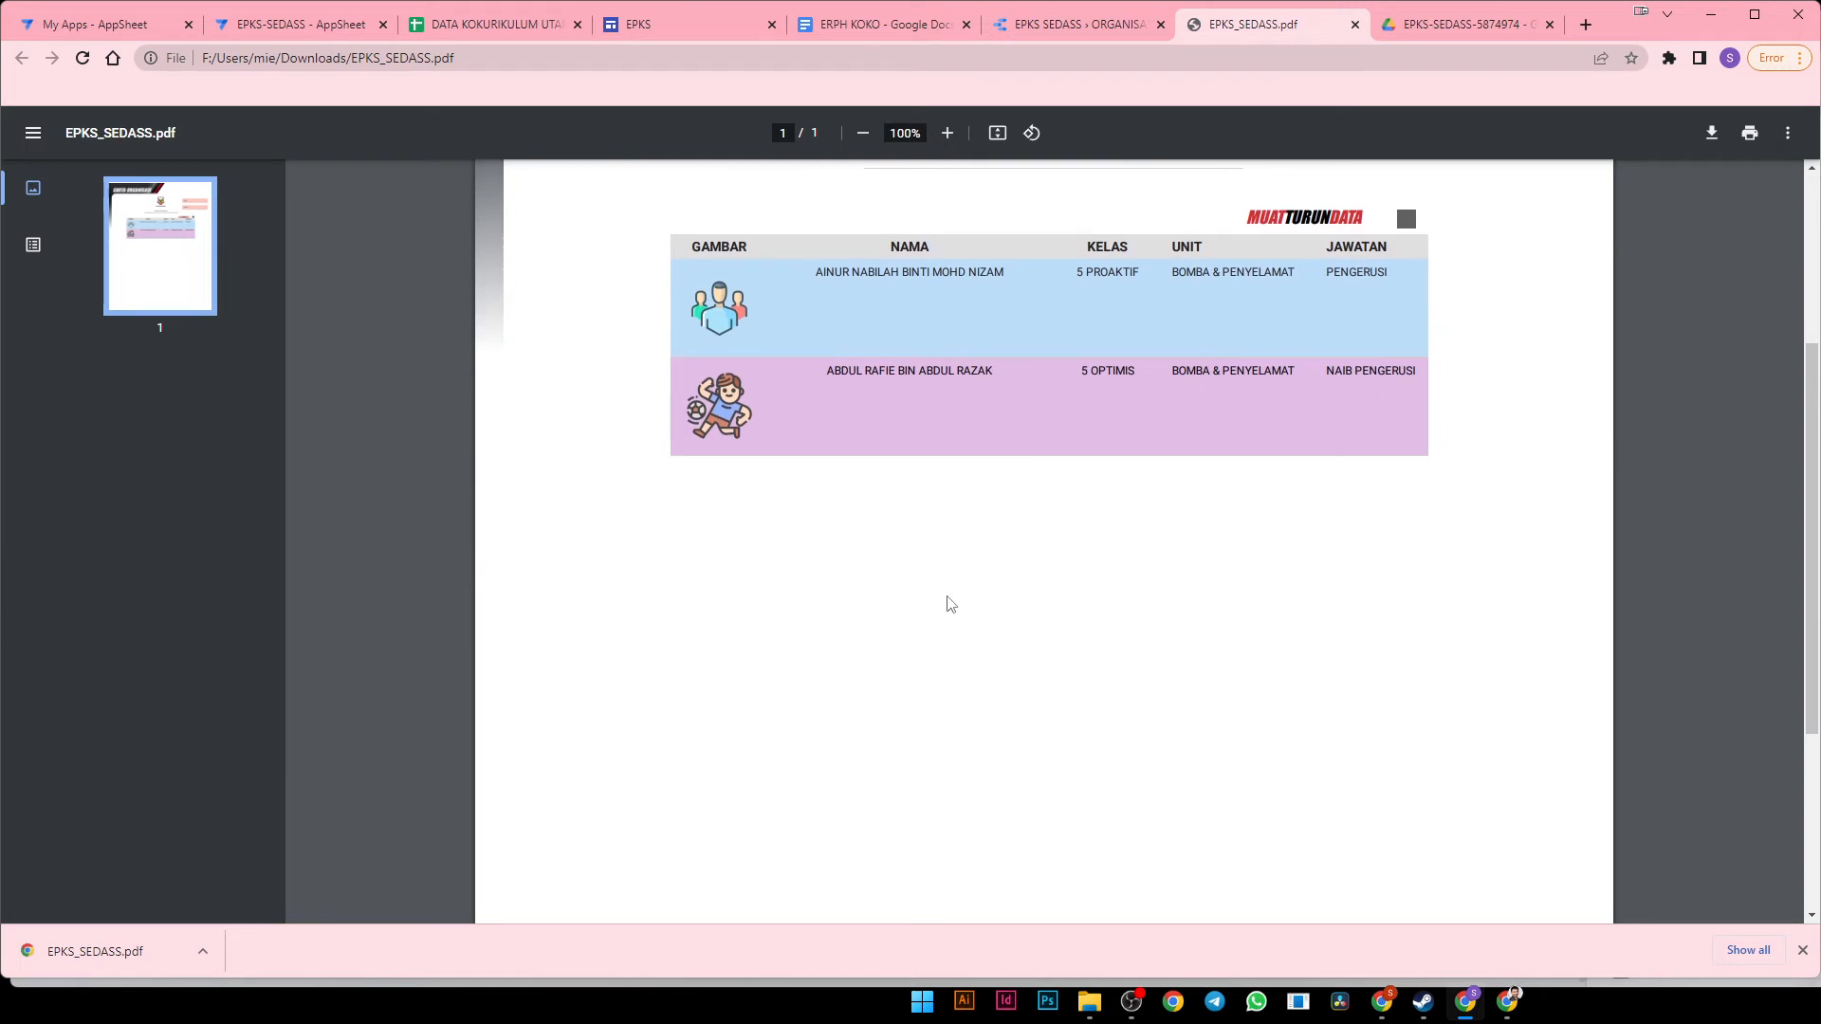
scroll(948, 598, "down", 1)
scroll(948, 597, "up", 4)
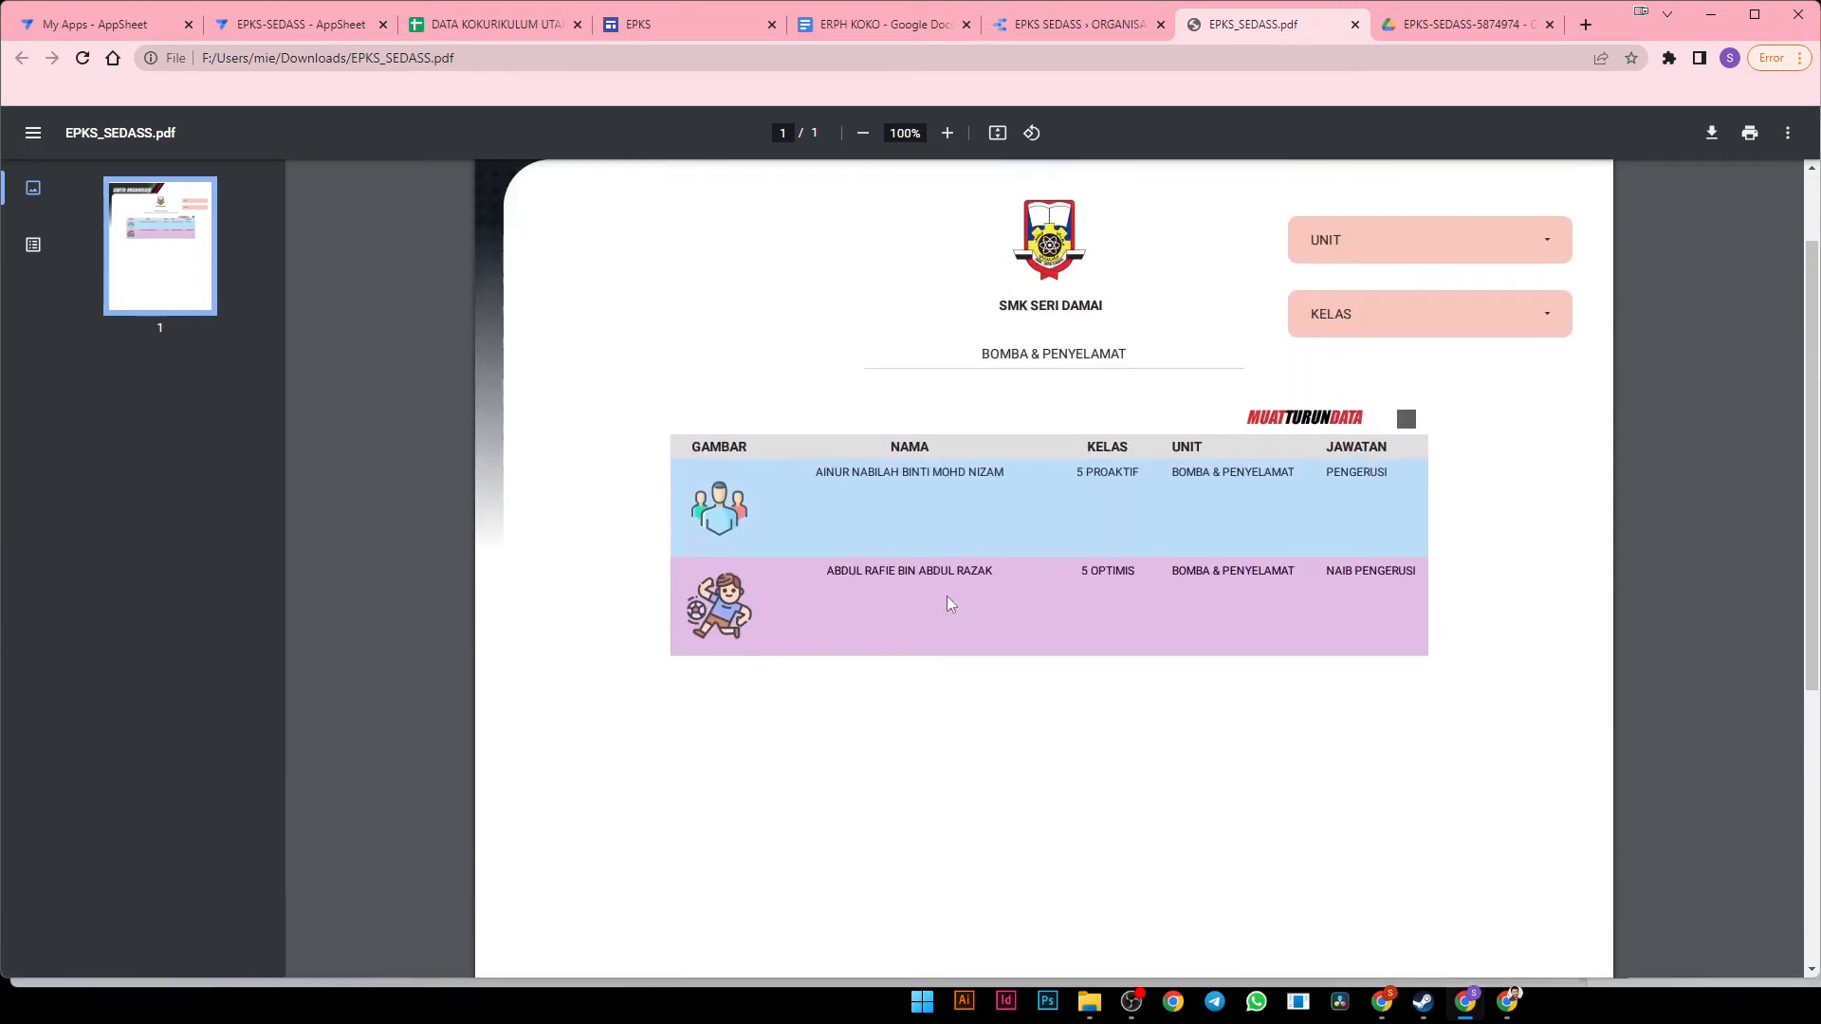
scroll(949, 604, "up", 1)
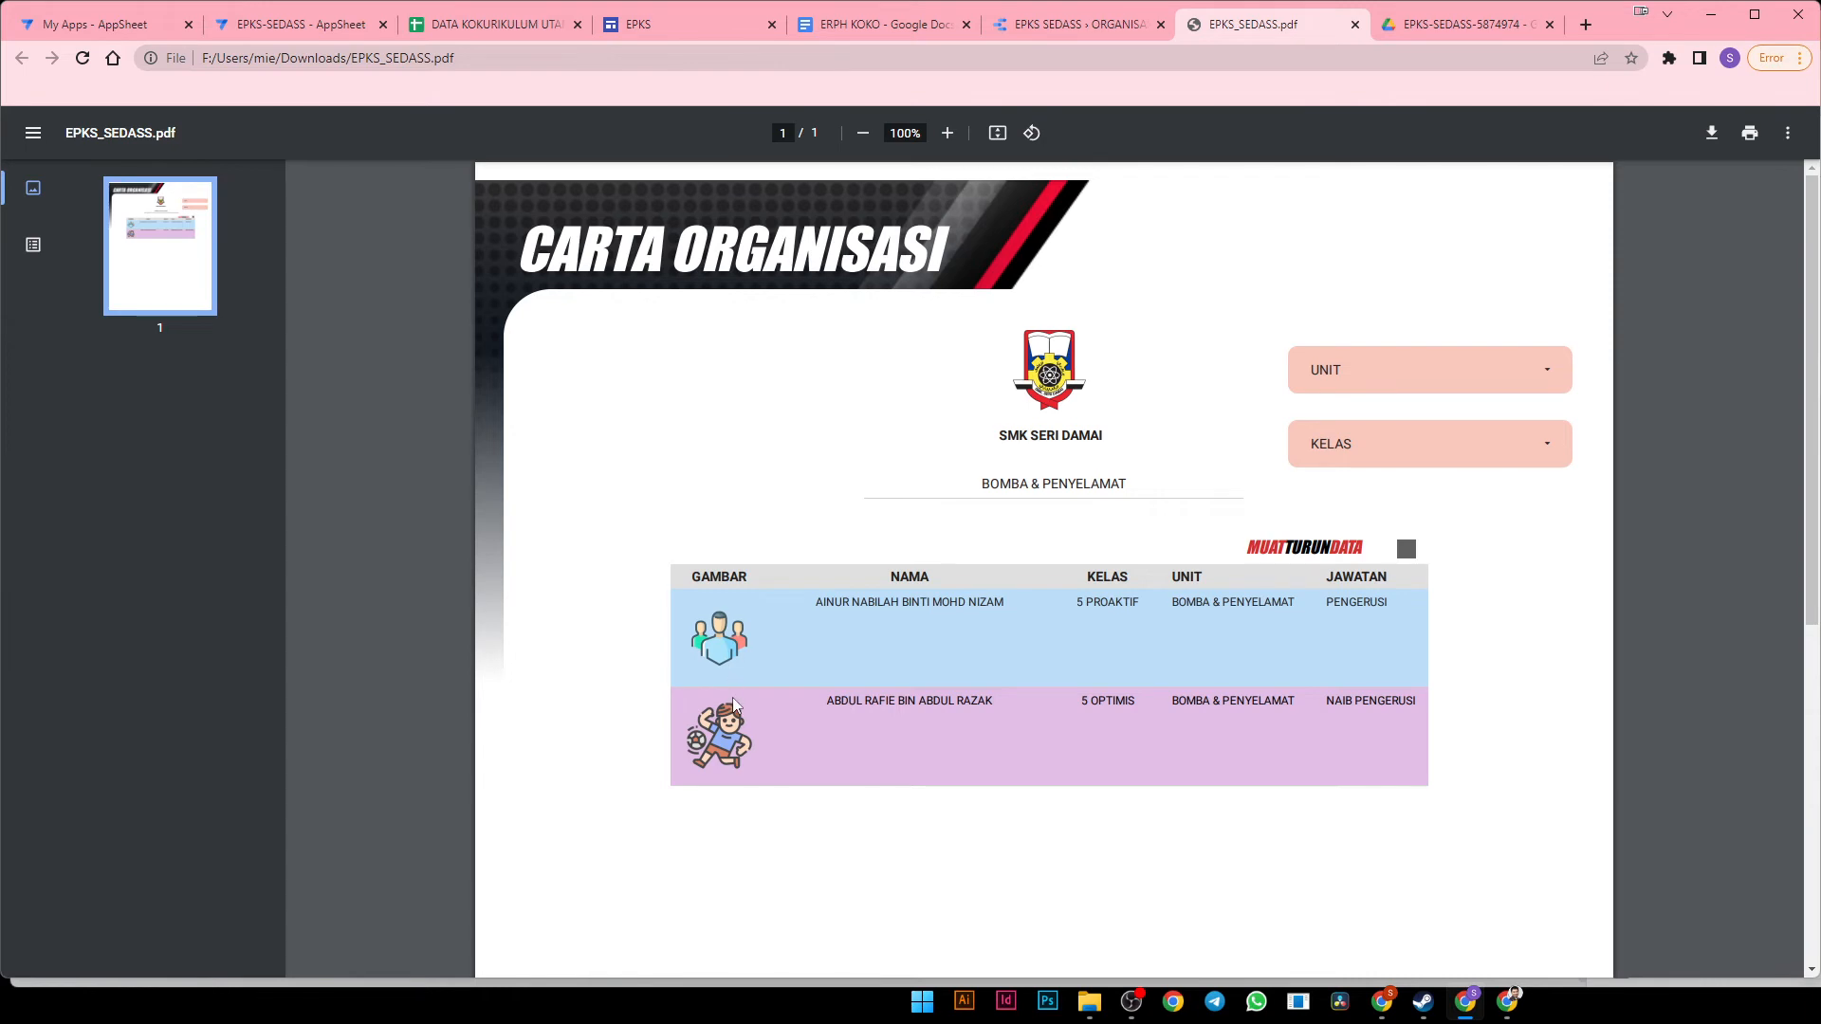
left_click(1354, 24)
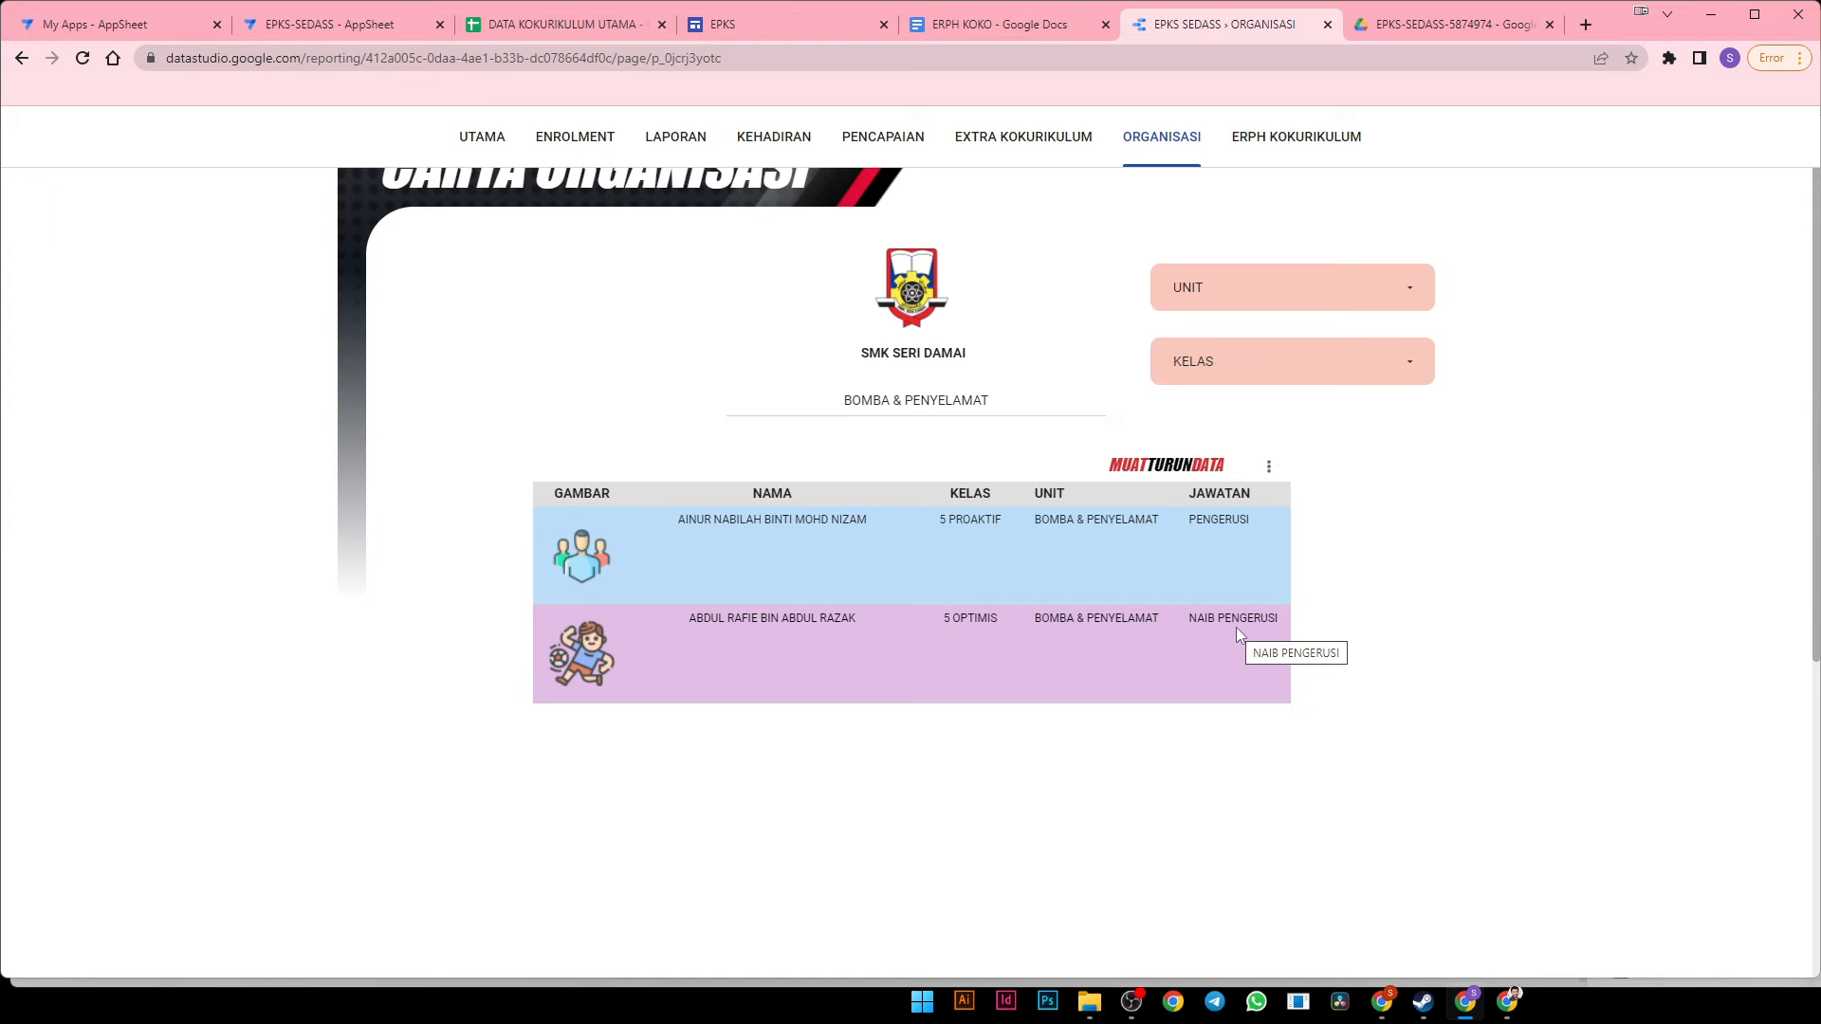
Filter the CARTA ORGANISASI committee table to show only KELAS 5 PROAKTIF
left_click(1368, 372)
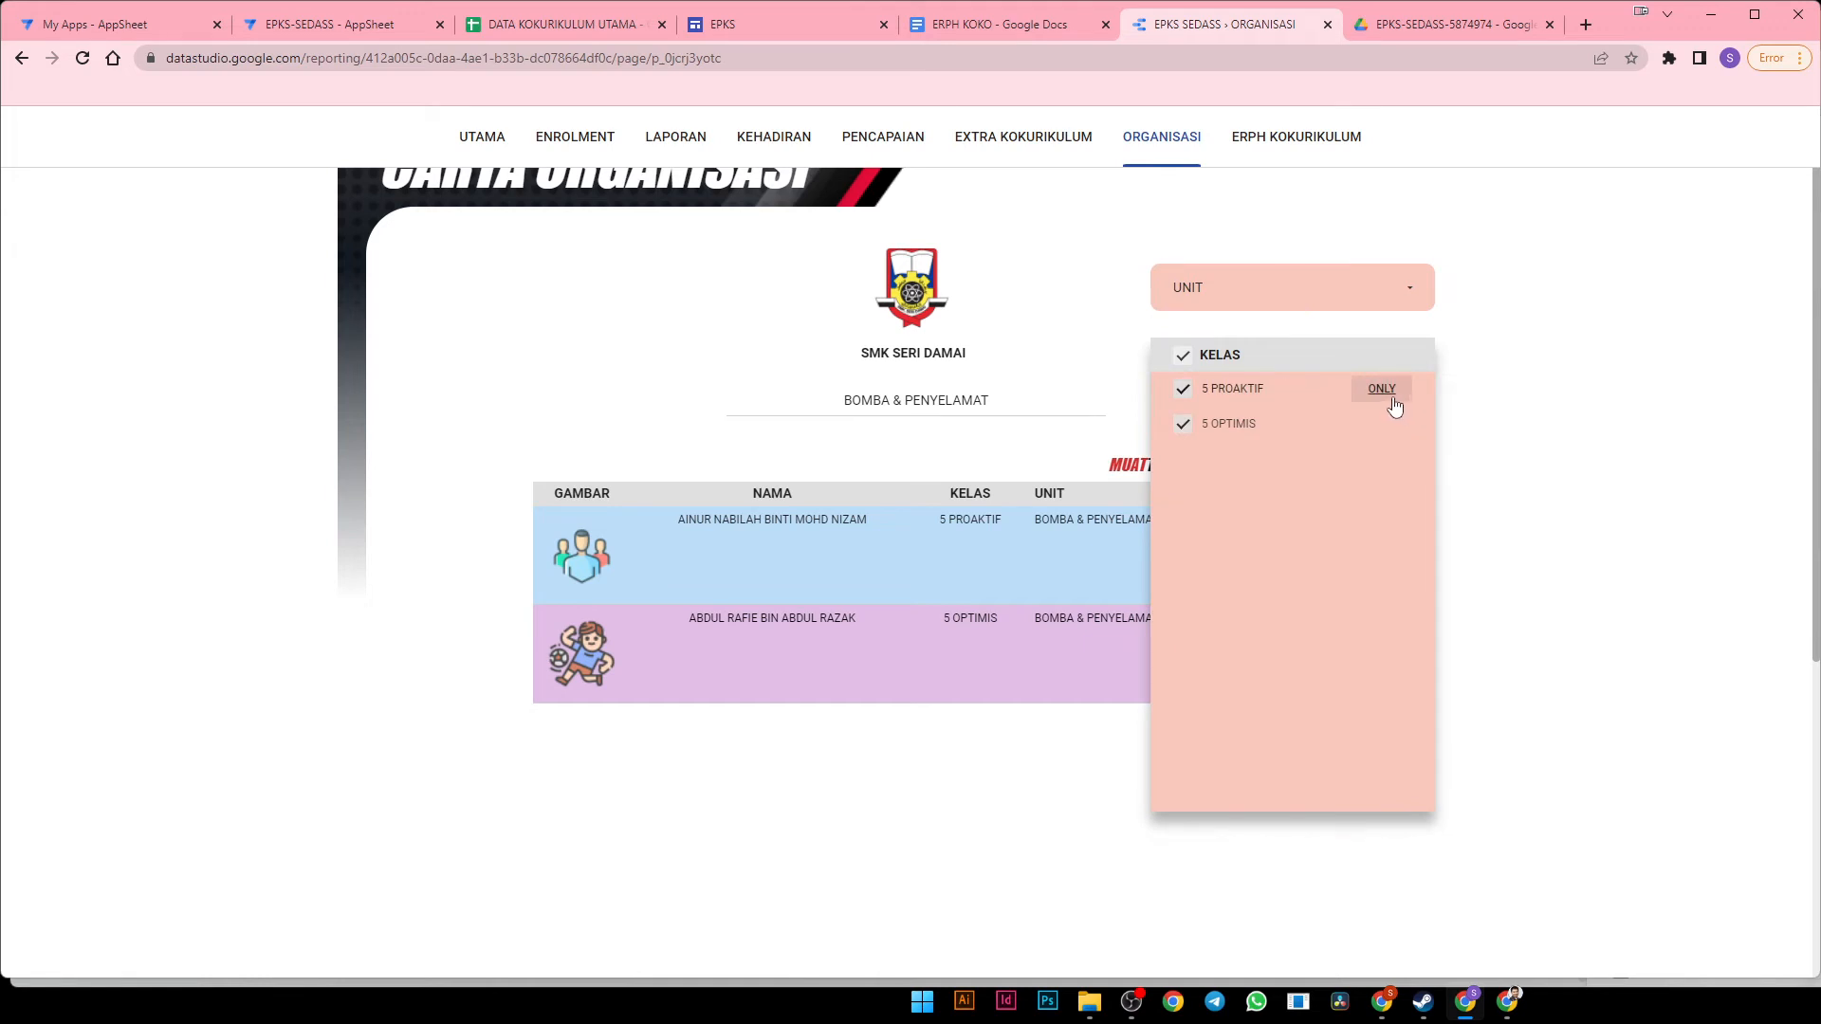
left_click(1390, 397)
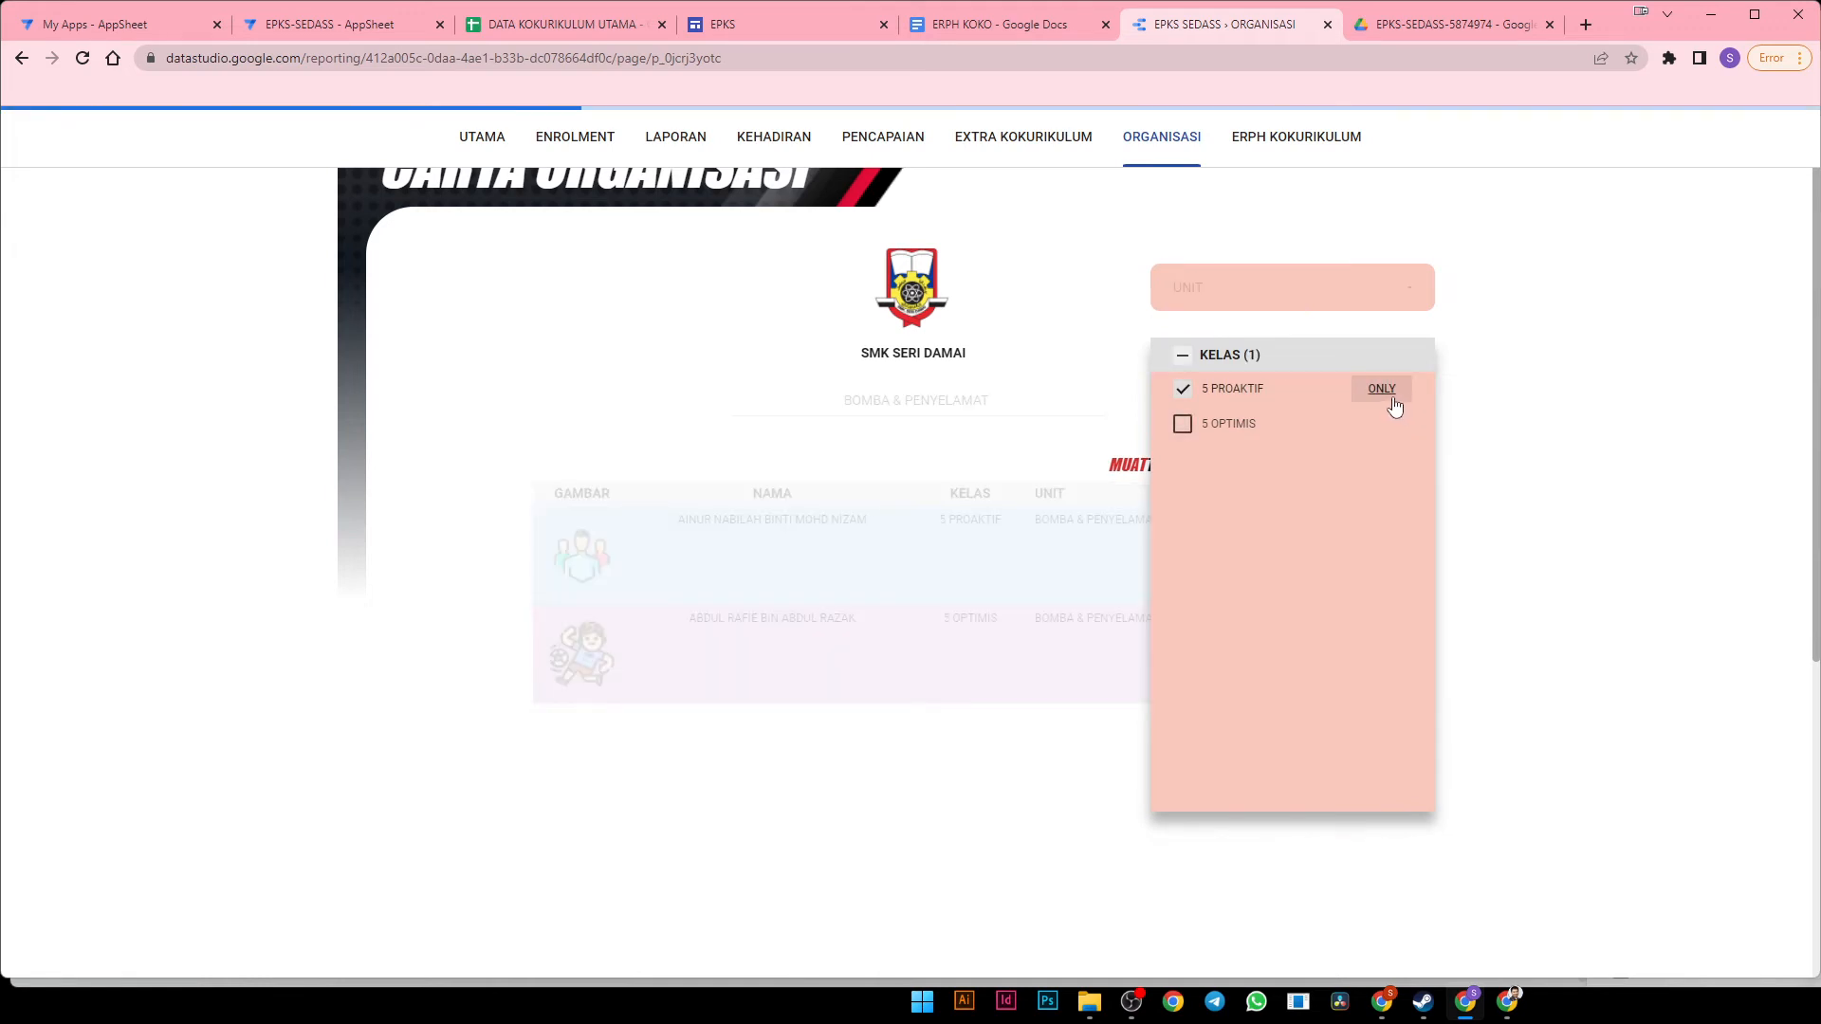
left_click(1536, 430)
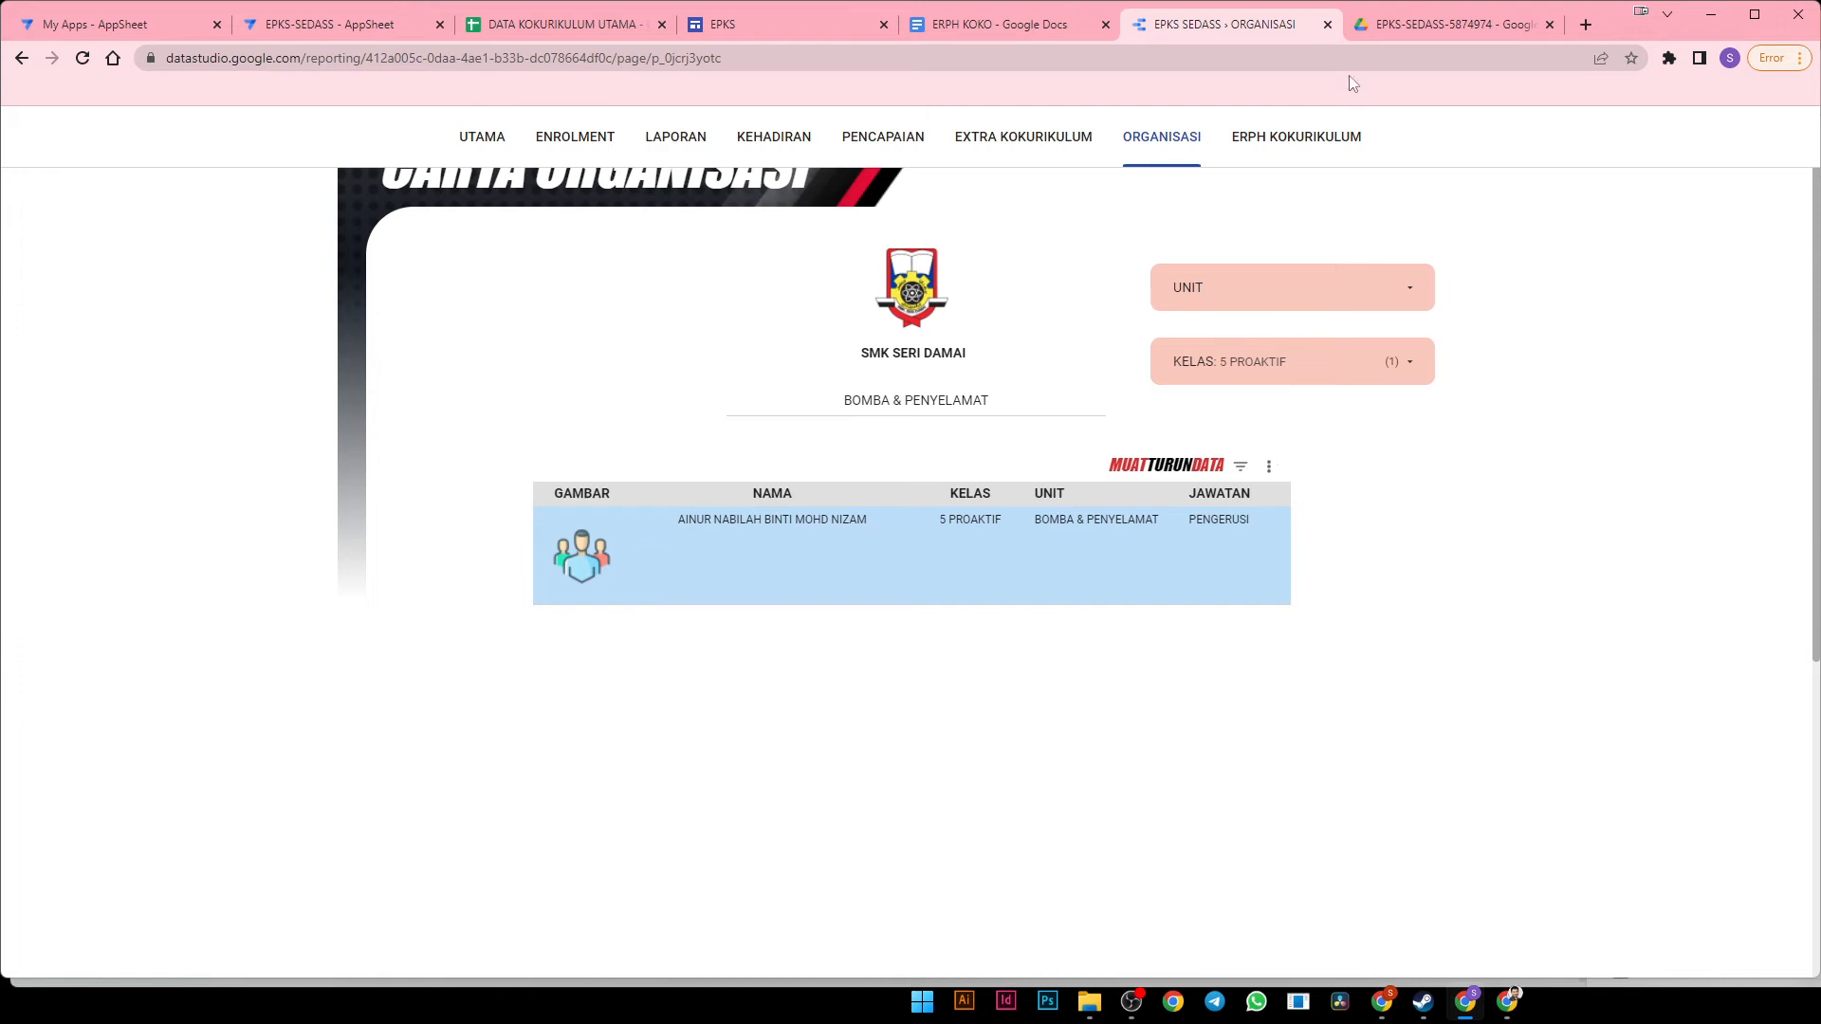
Switch to the EPKS-SEDASS AppSheet editor, look at the EXTRA KOKURIKULUM page in the app preview, and return to the ePKS menu
left_click(285, 25)
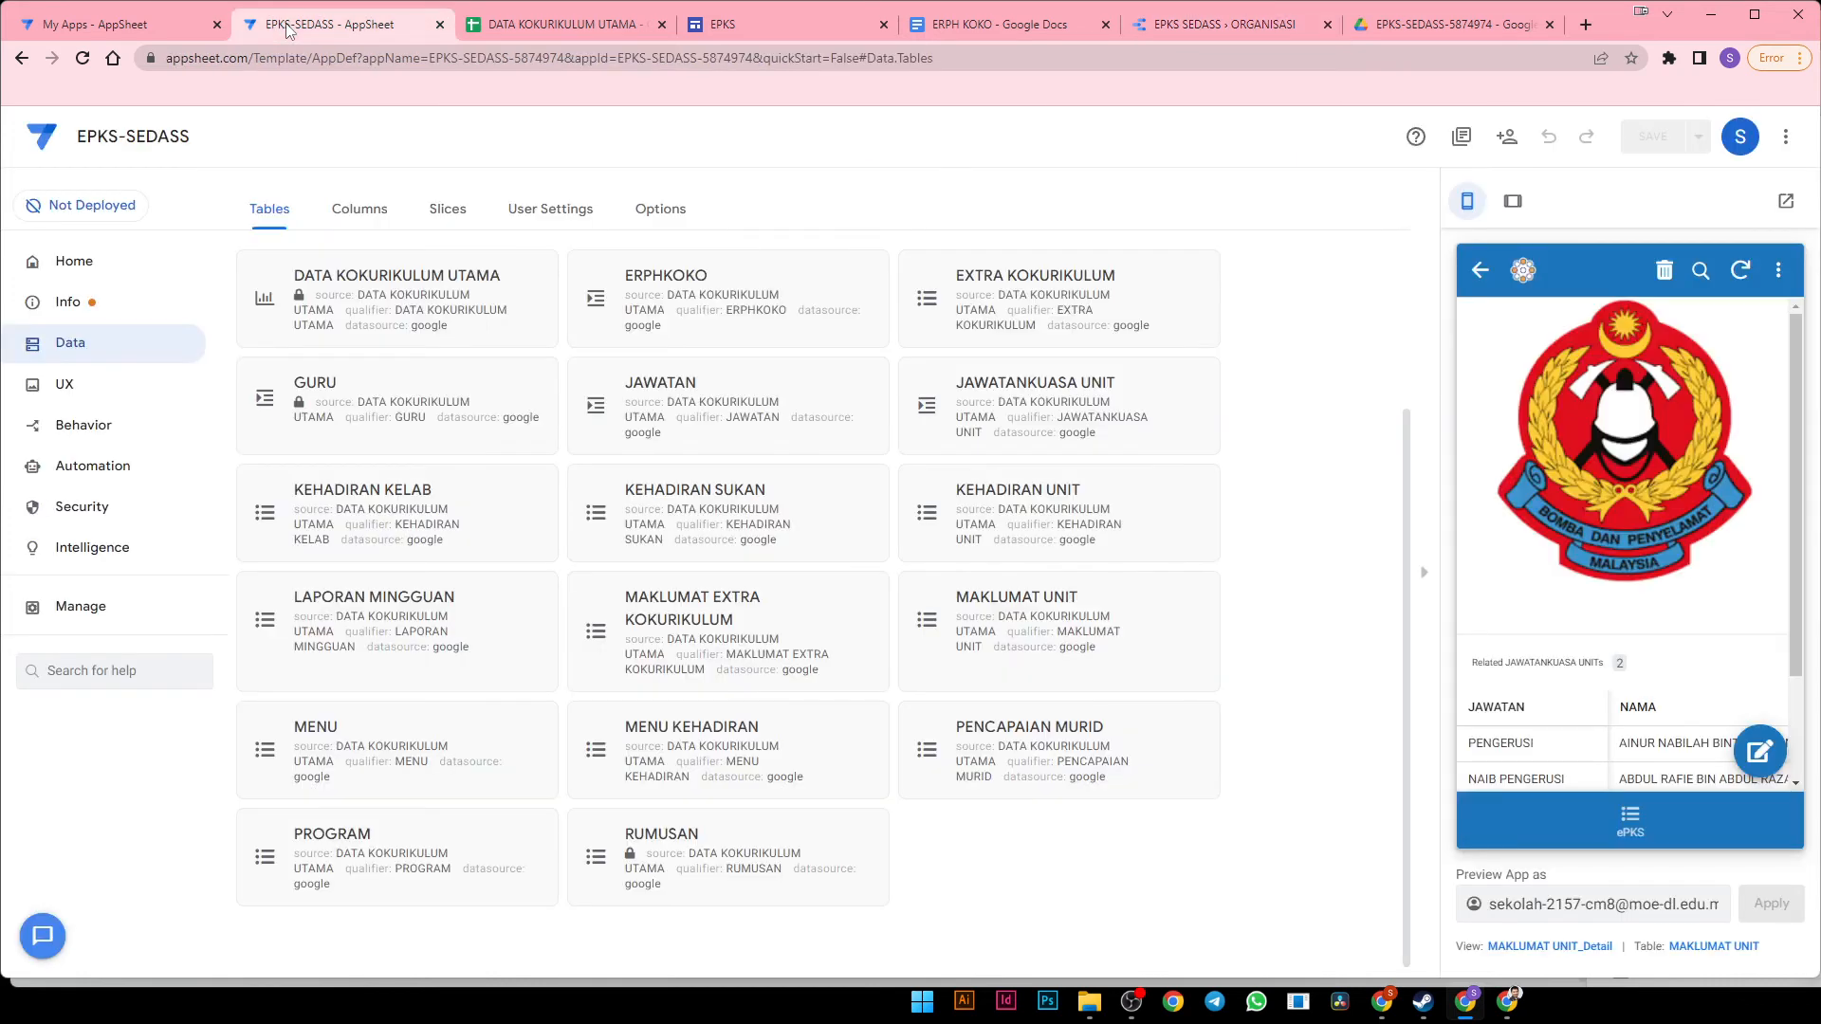
left_click(1639, 839)
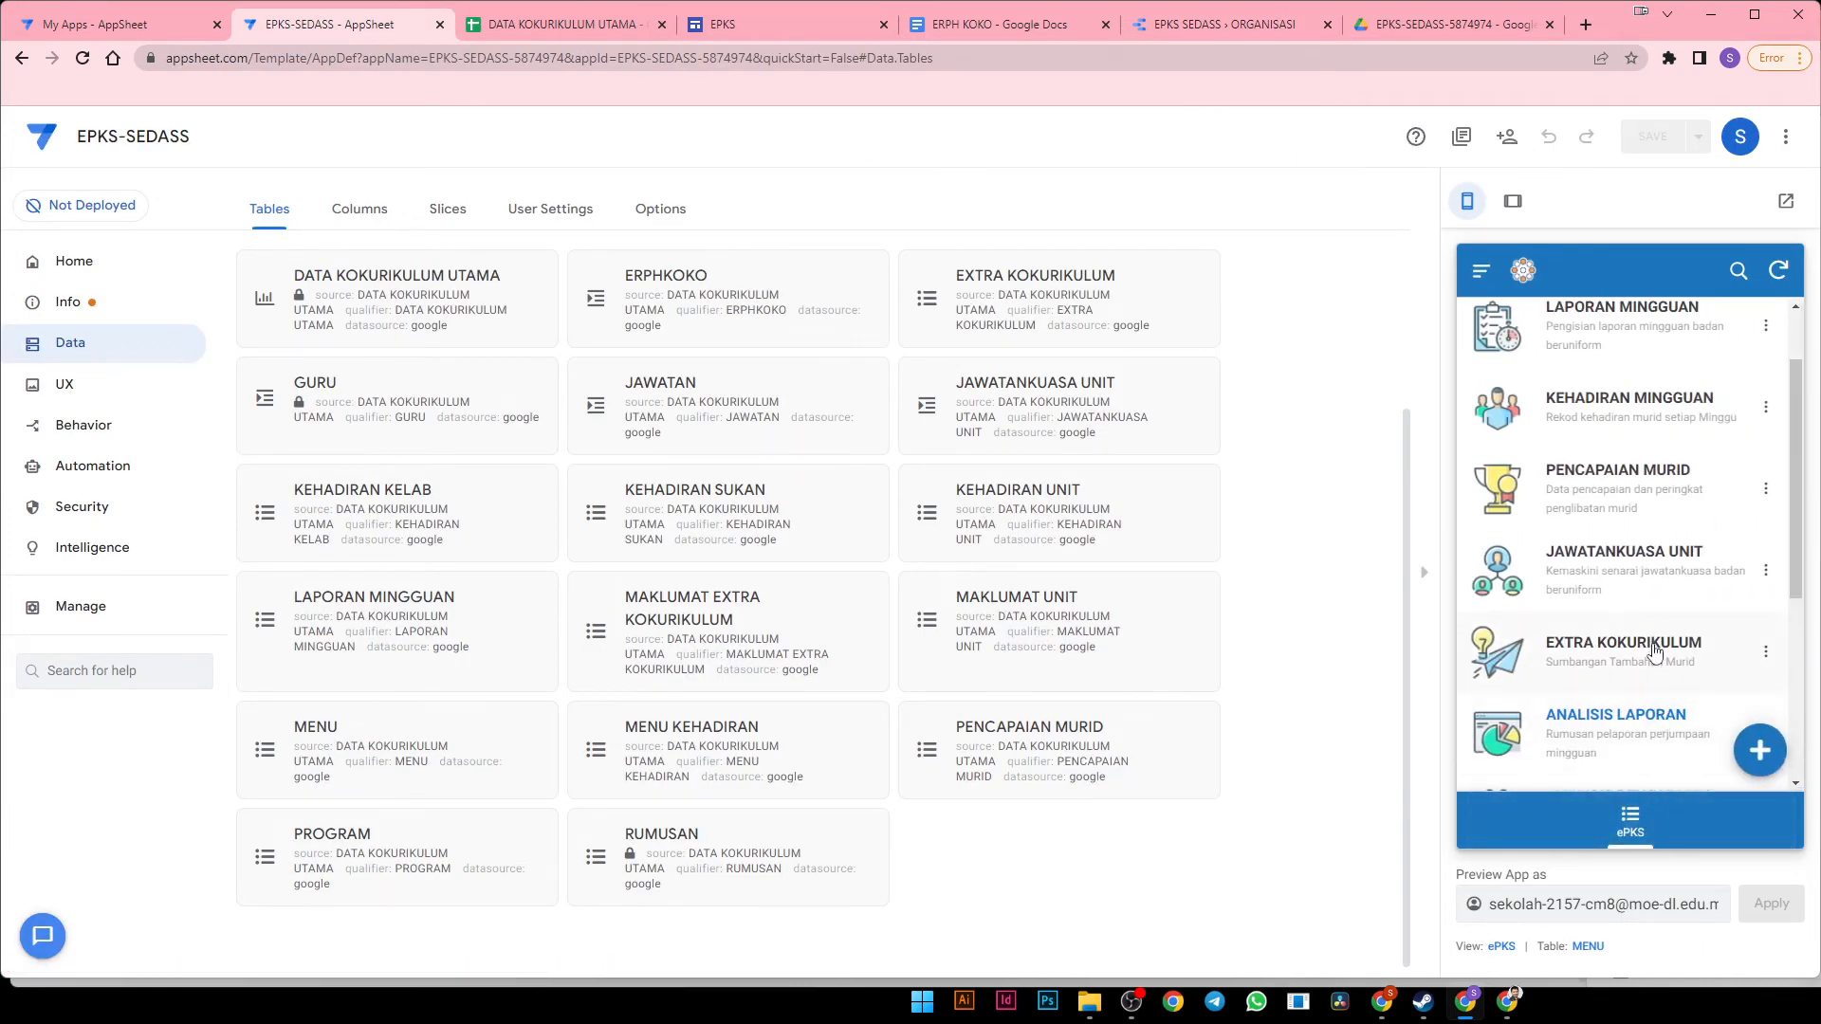
left_click(1655, 654)
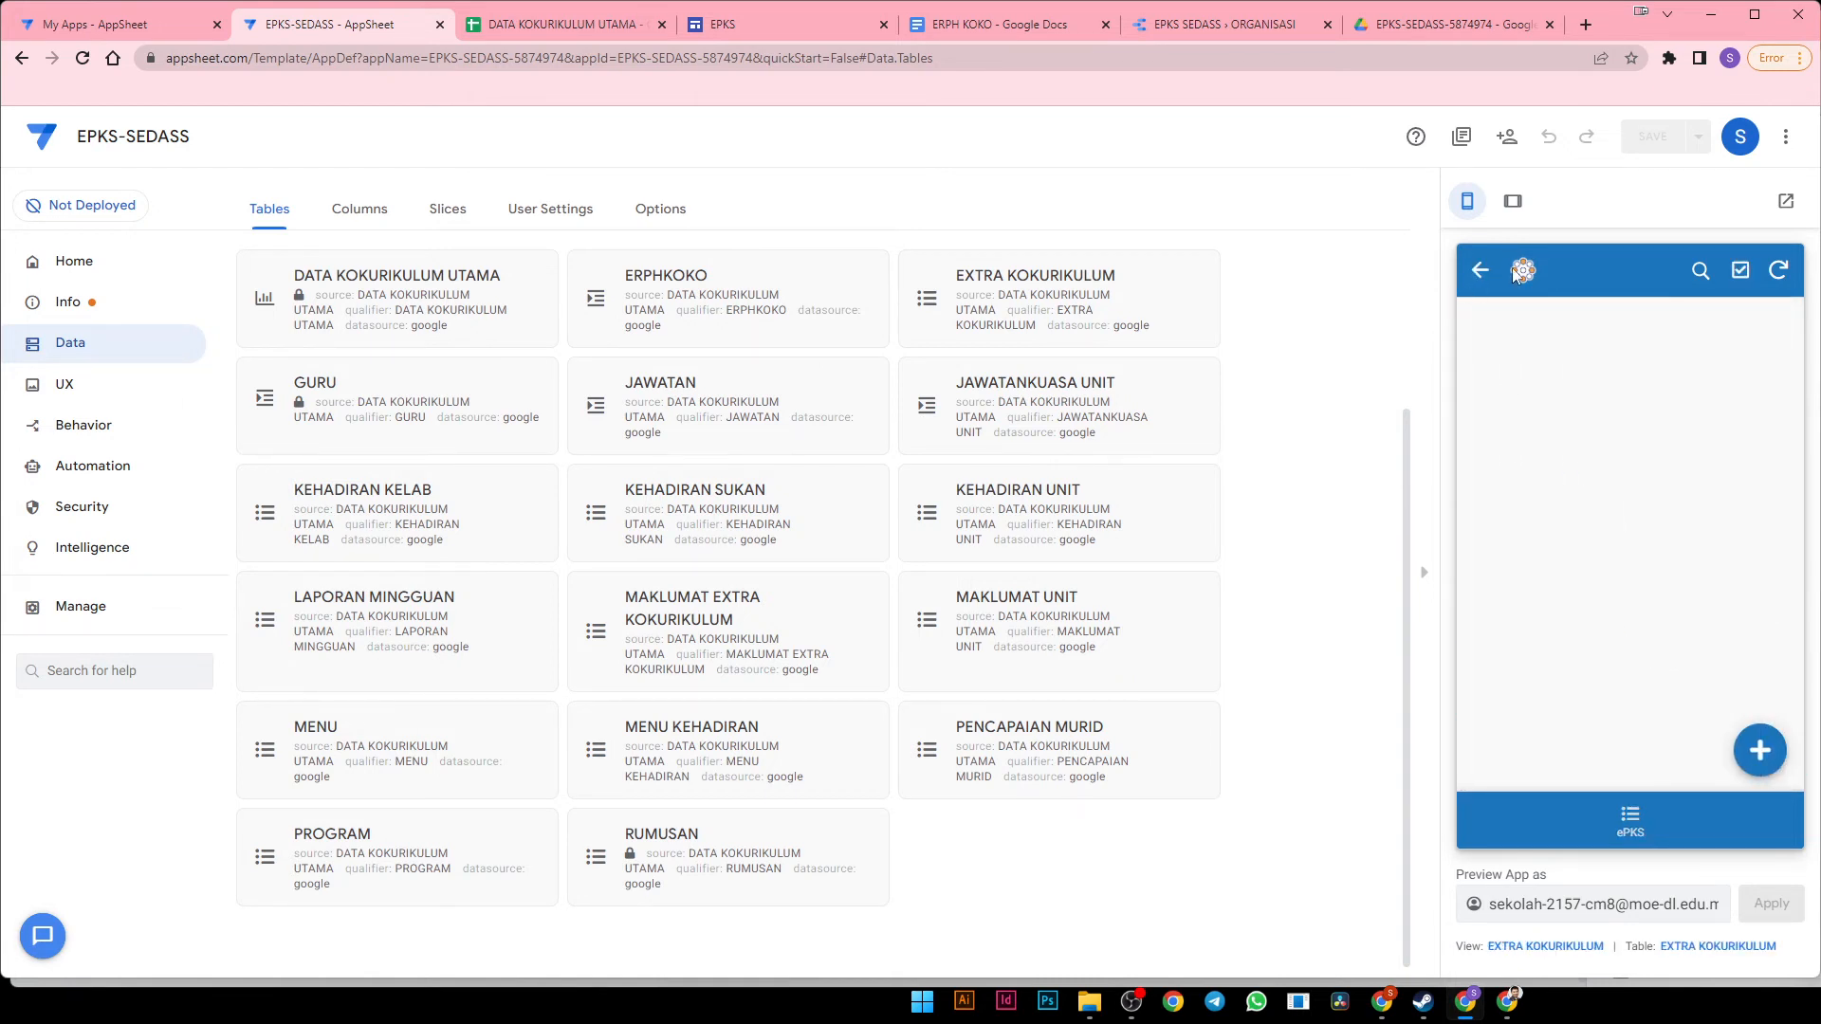
left_click(1480, 270)
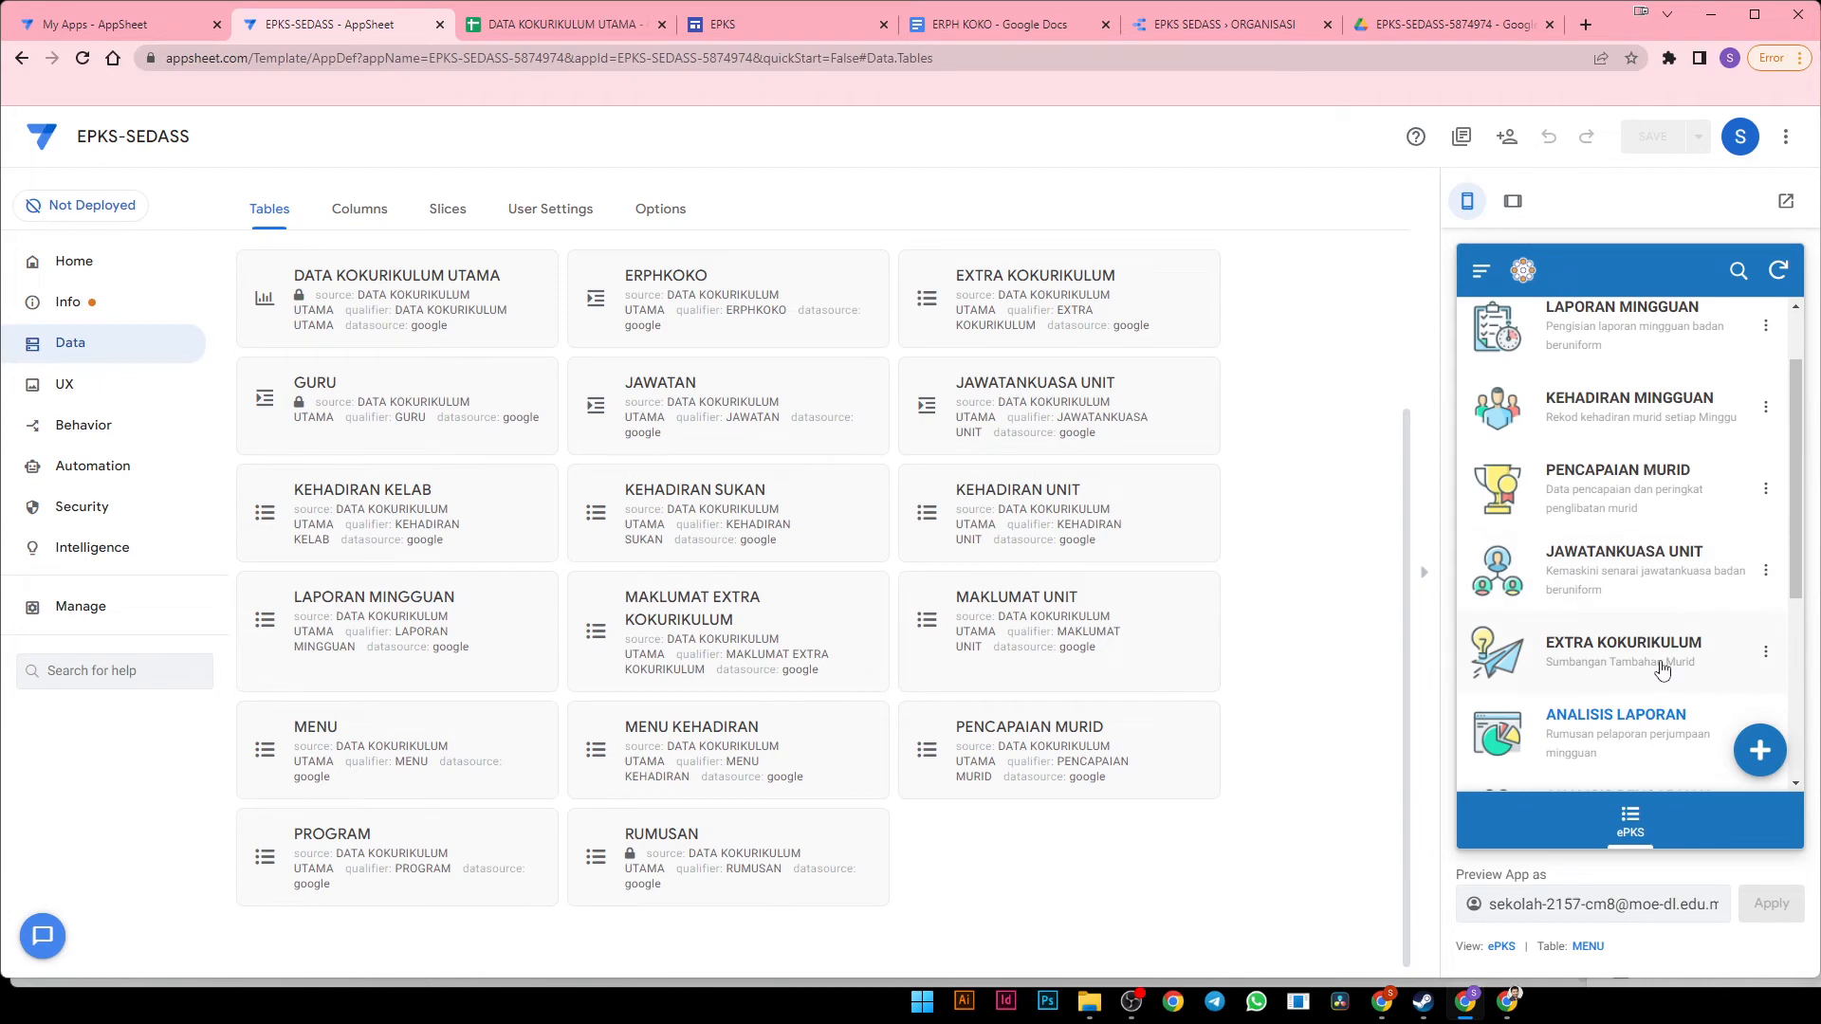
Edit the EXTRA KOKURIKULUM menu entry, change its APLIKASI name to EXTRA KURIKULUM, and save it
left_click(1766, 652)
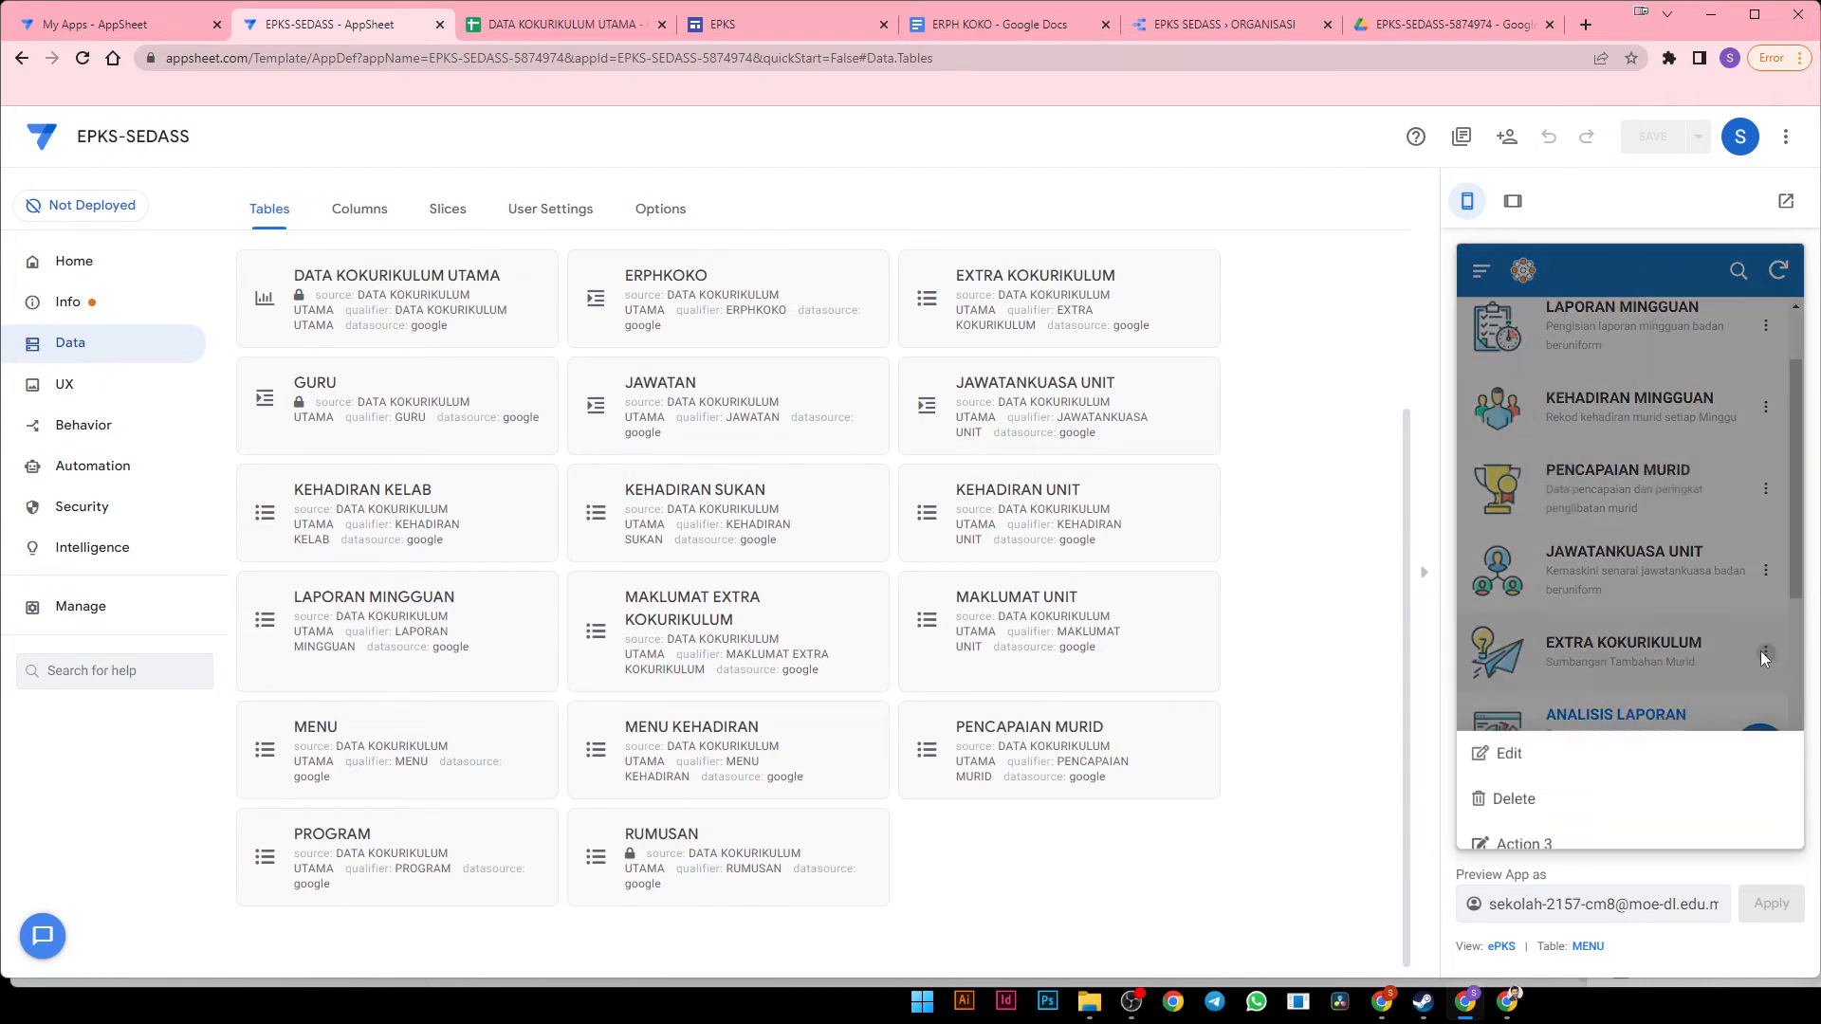
left_click(1668, 749)
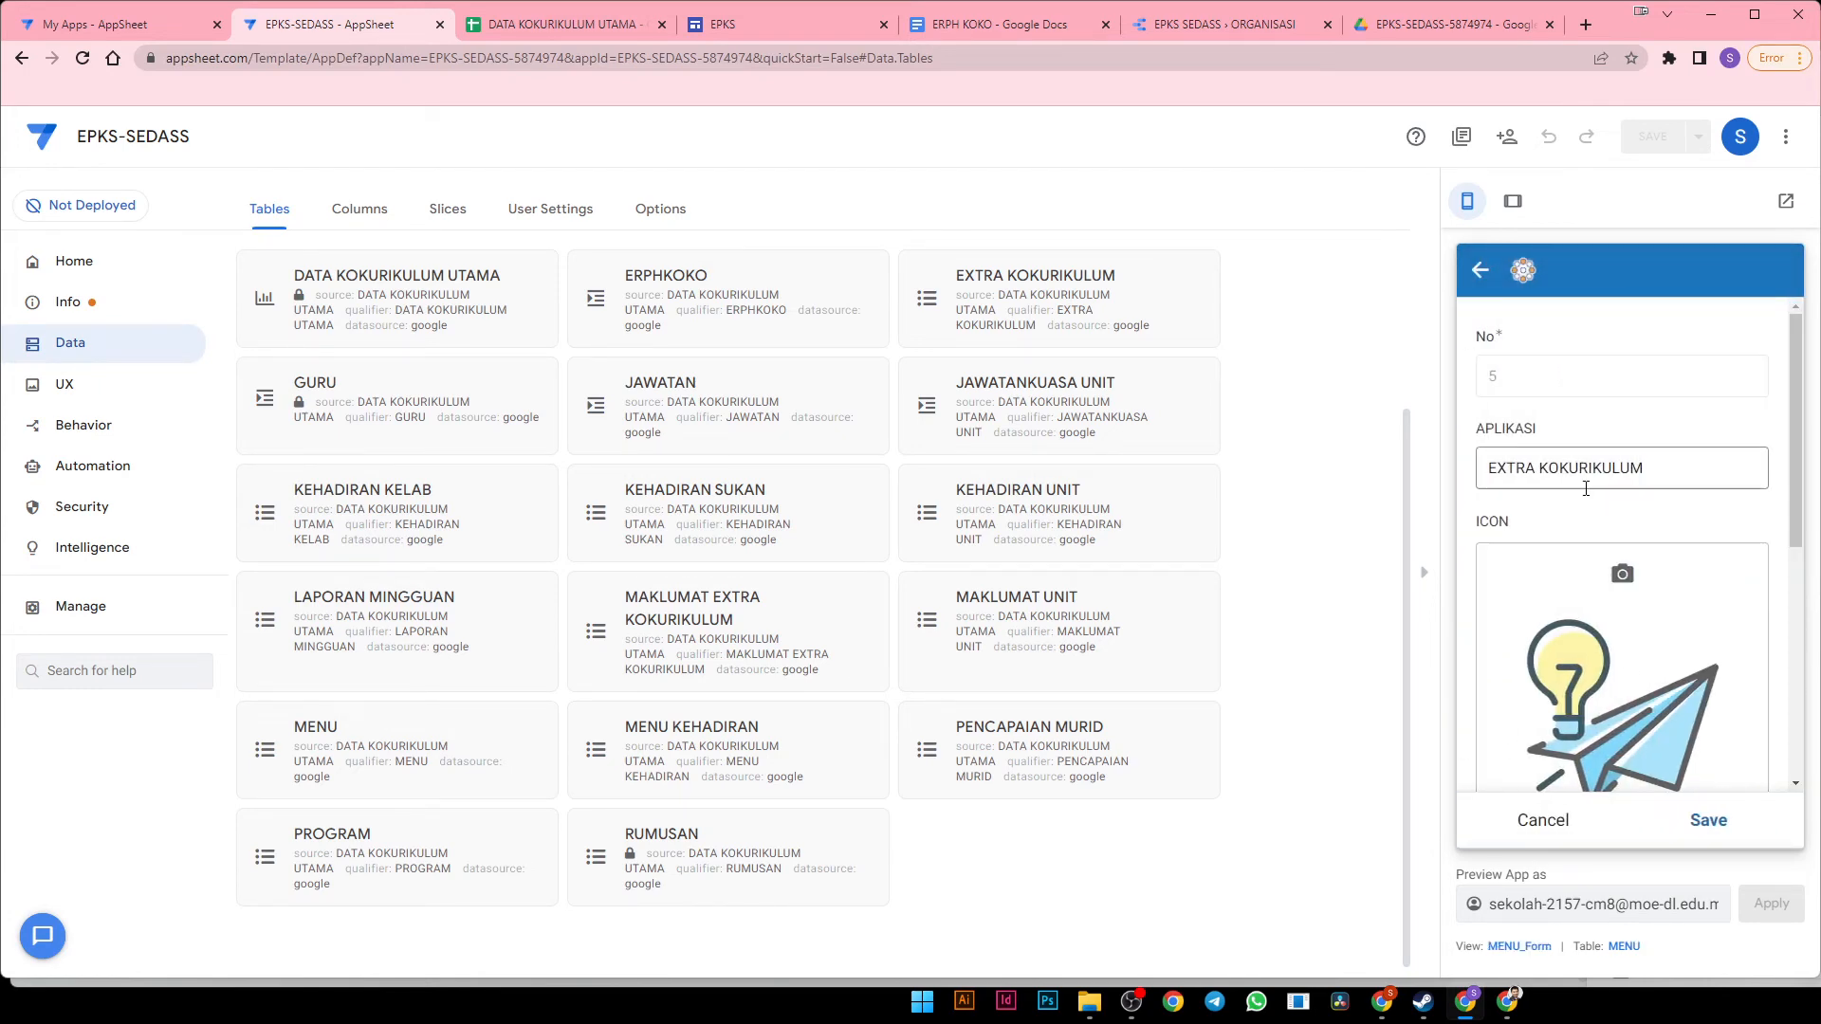
triple_click(1561, 468)
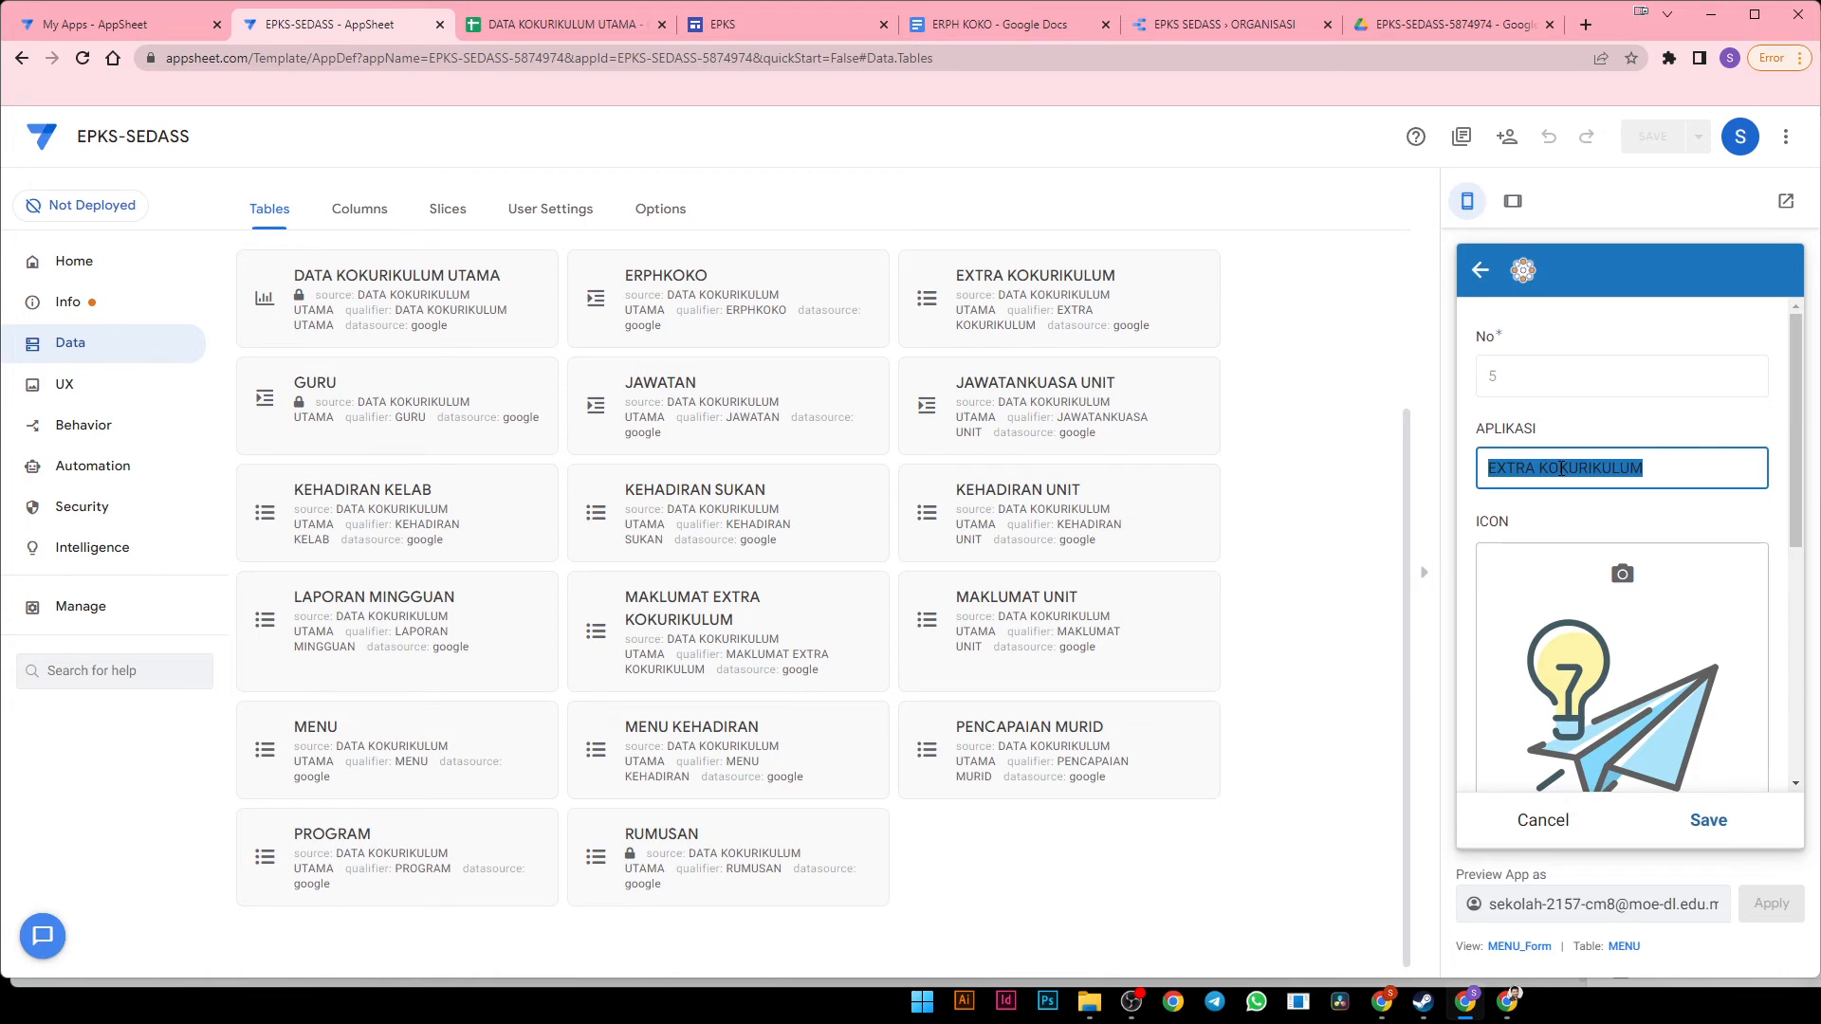
left_click(1562, 468)
key("BackSpace")
key("BackSpace")
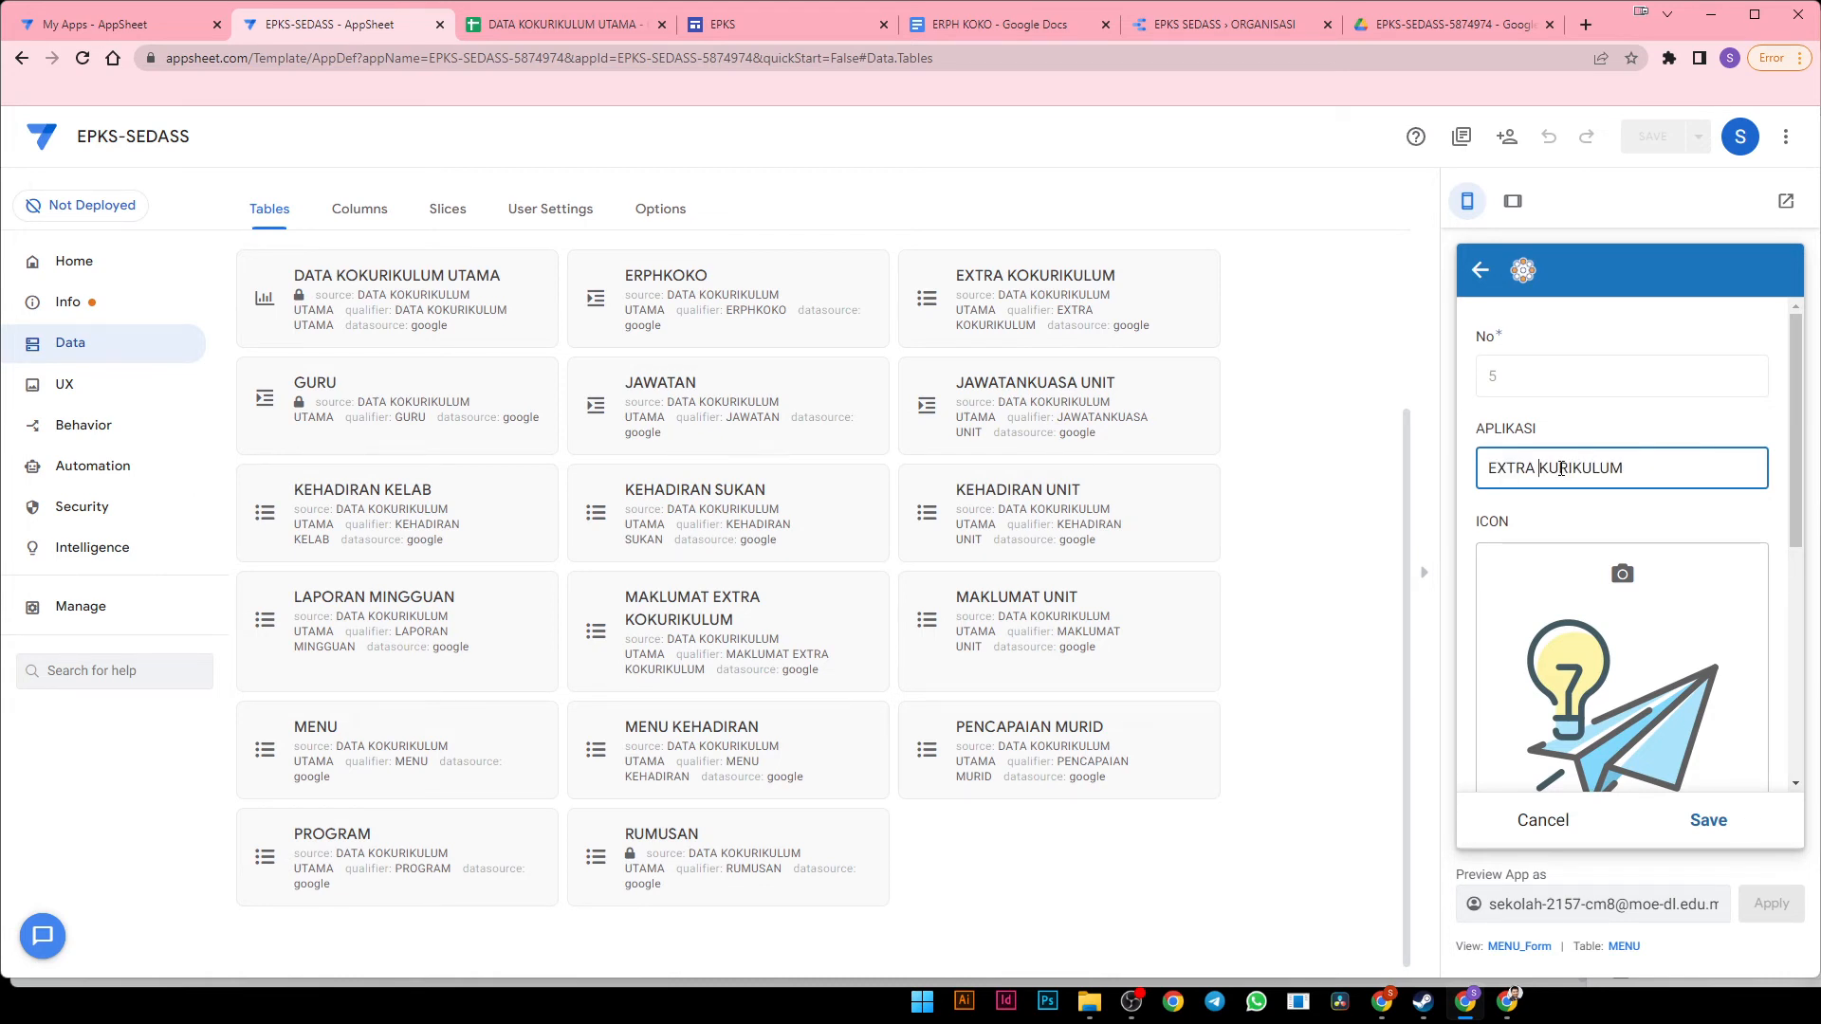
left_click(1708, 822)
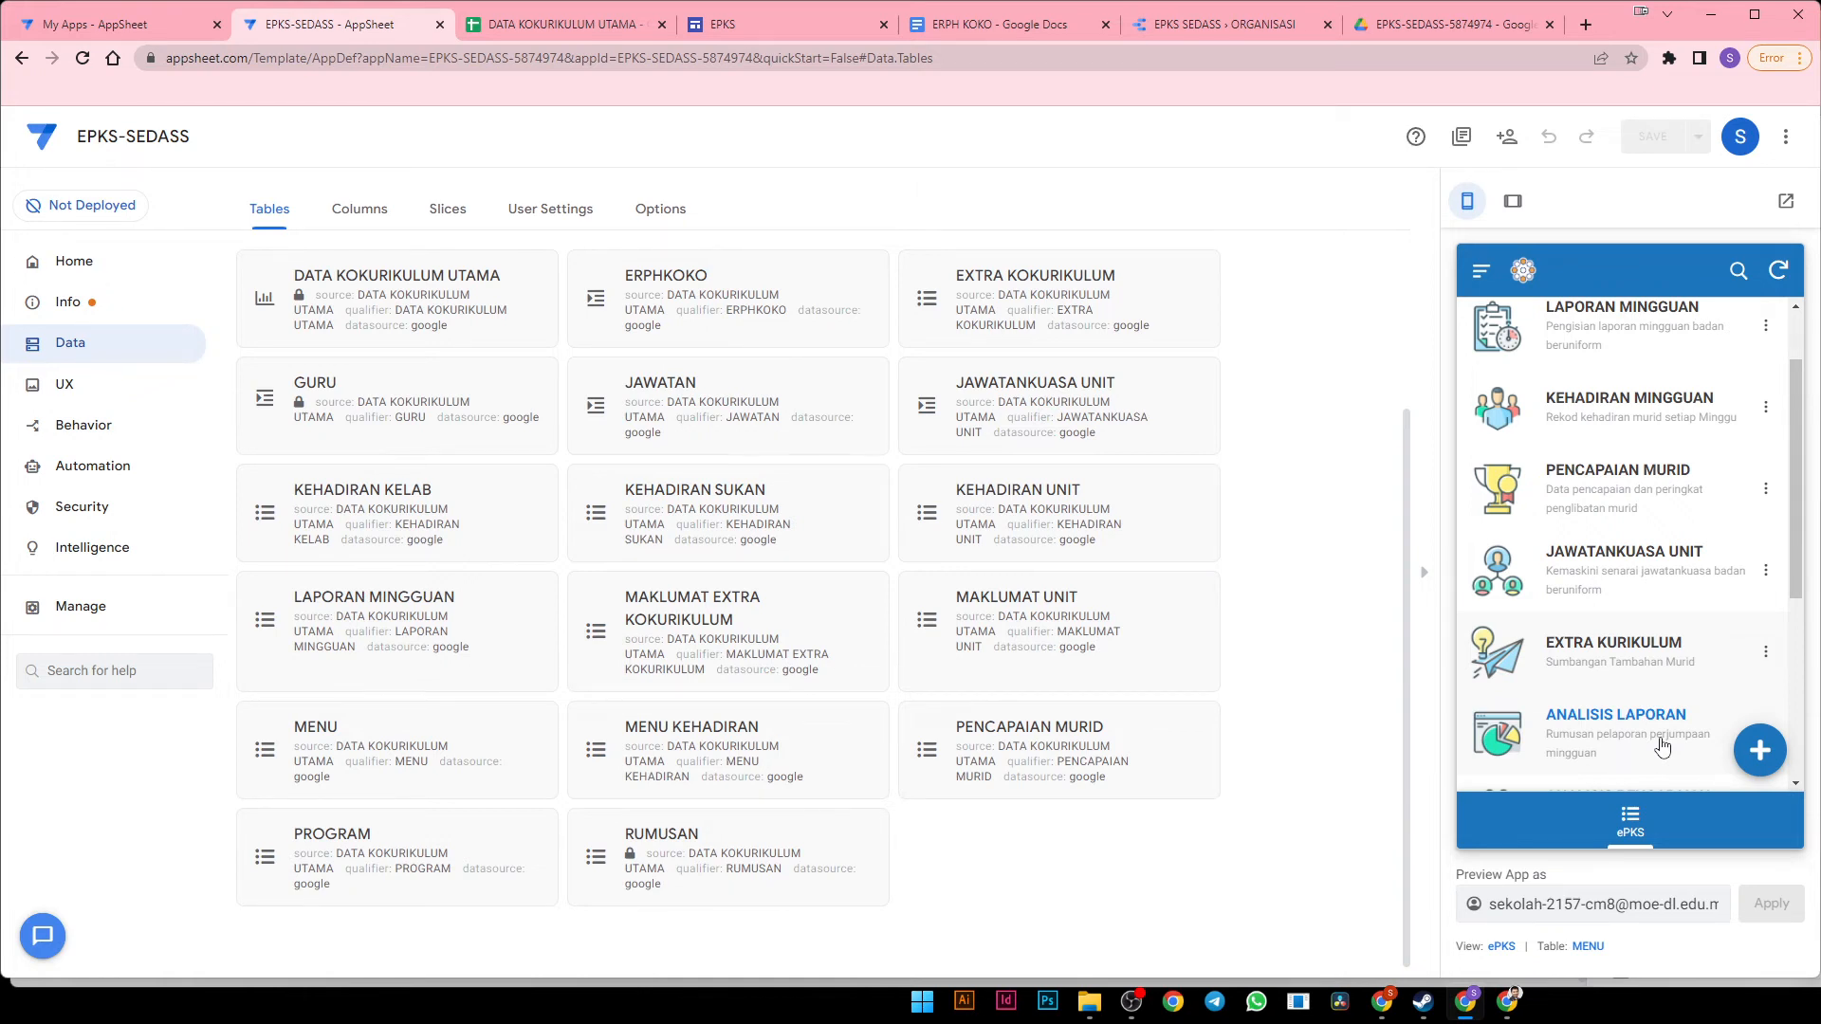
Start a new record in the EXTRA KURIKULUM page of the app preview with PROGRAM / SUMBANGAN set to PENGAWAS SEKOLAH
left_click(1641, 681)
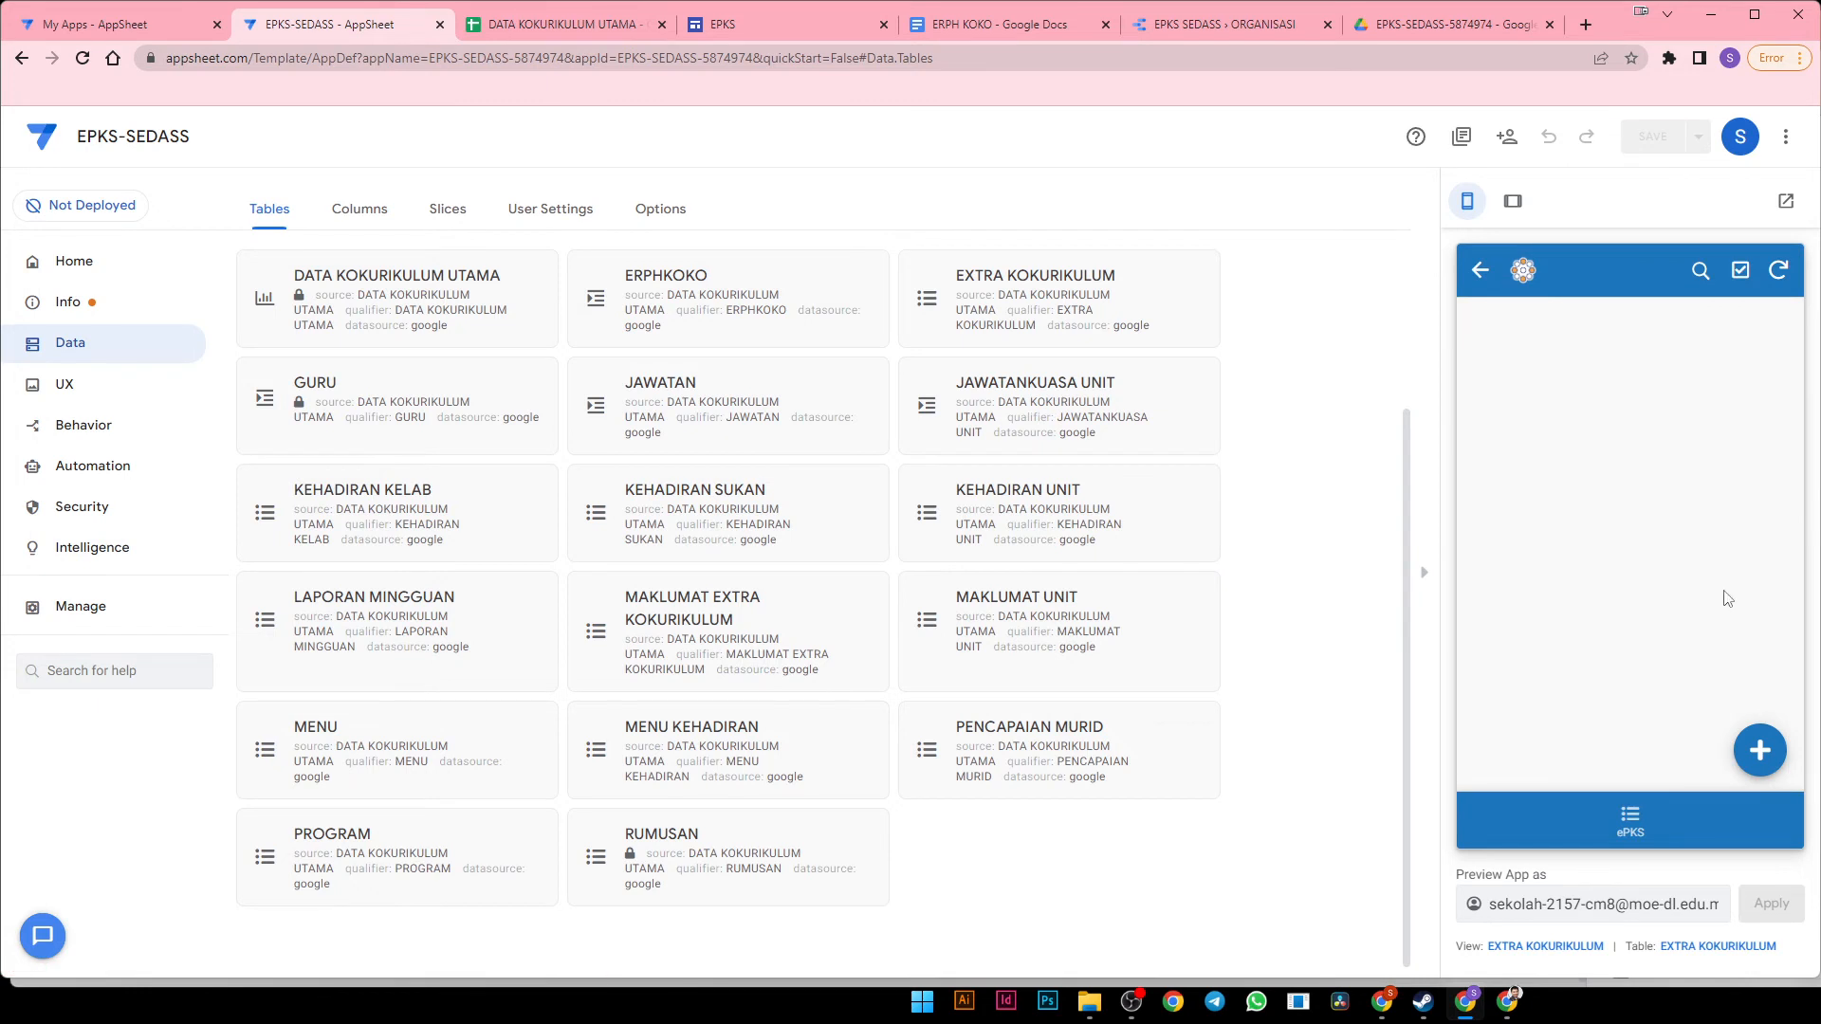
left_click(1759, 750)
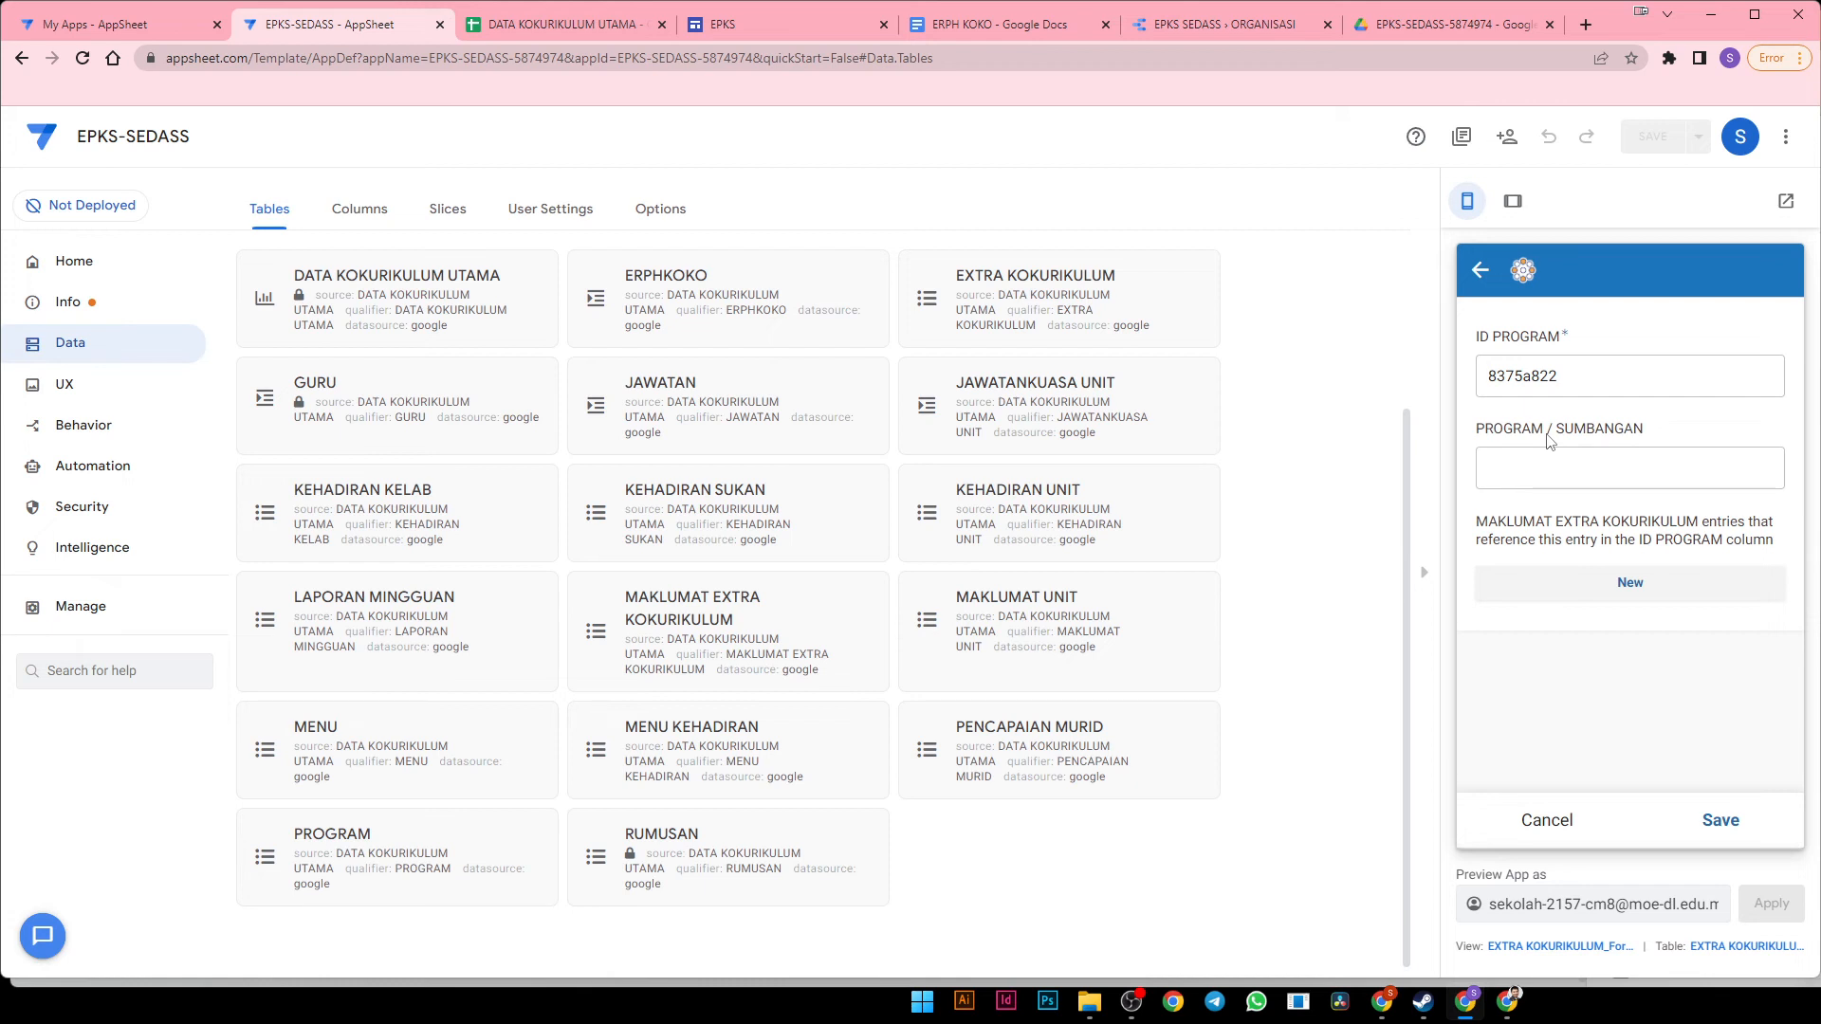
left_click(1570, 464)
type("PENG")
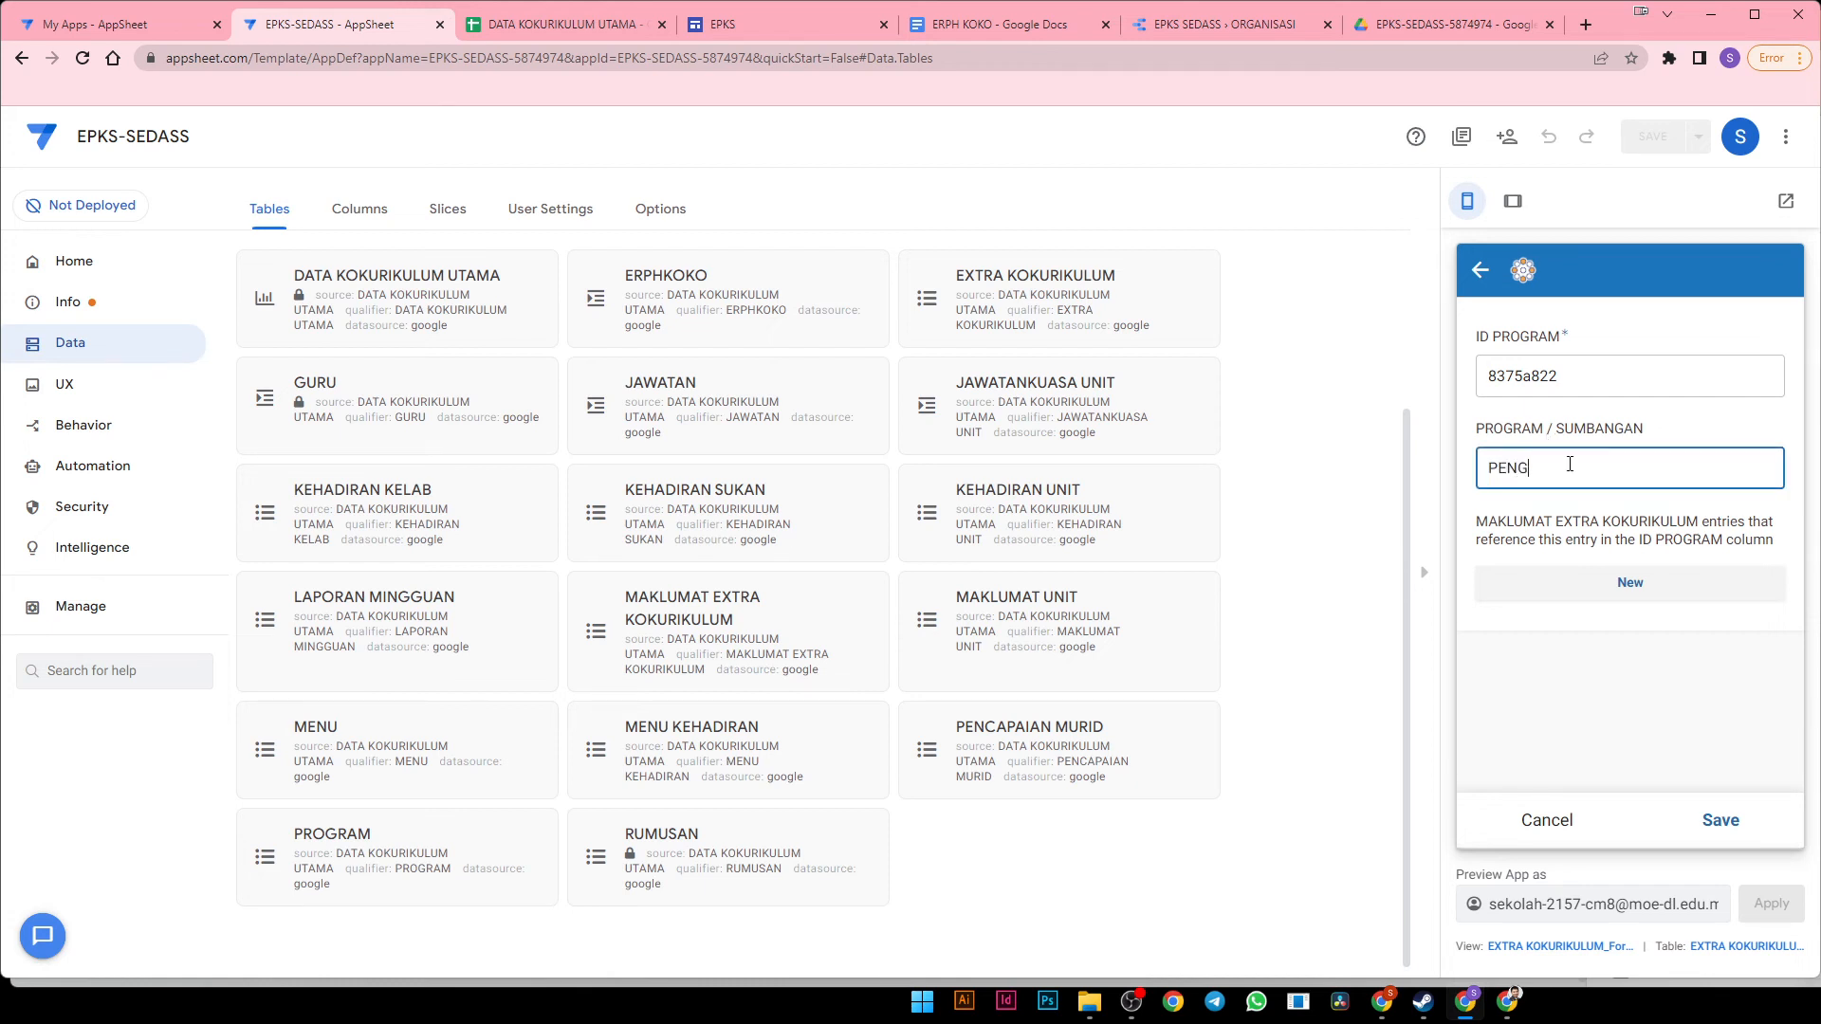
type("AWAS SEKOLAH")
Add and save a contribution entry for the first listed student of TAHUN / TINGKATAN 5, class 5 PROAKTIF, with position KETUA PENGAWAS
left_click(1567, 581)
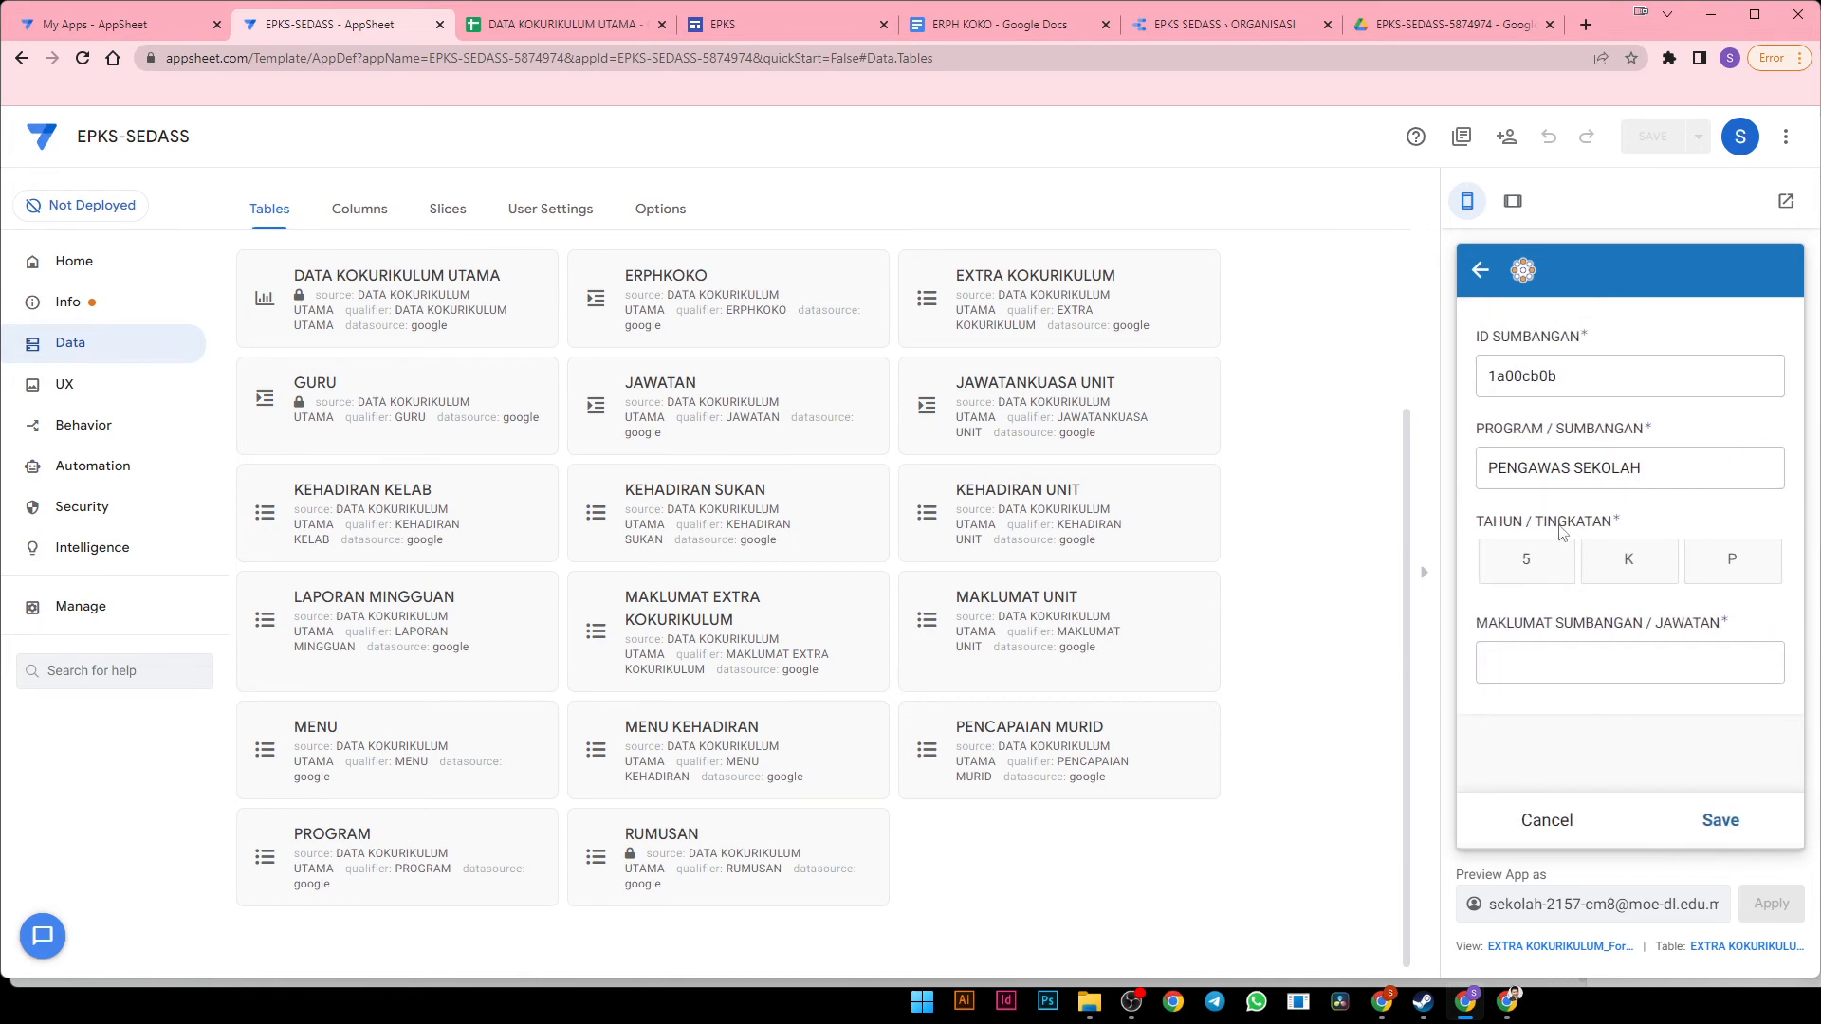
left_click(1549, 567)
left_click(1608, 664)
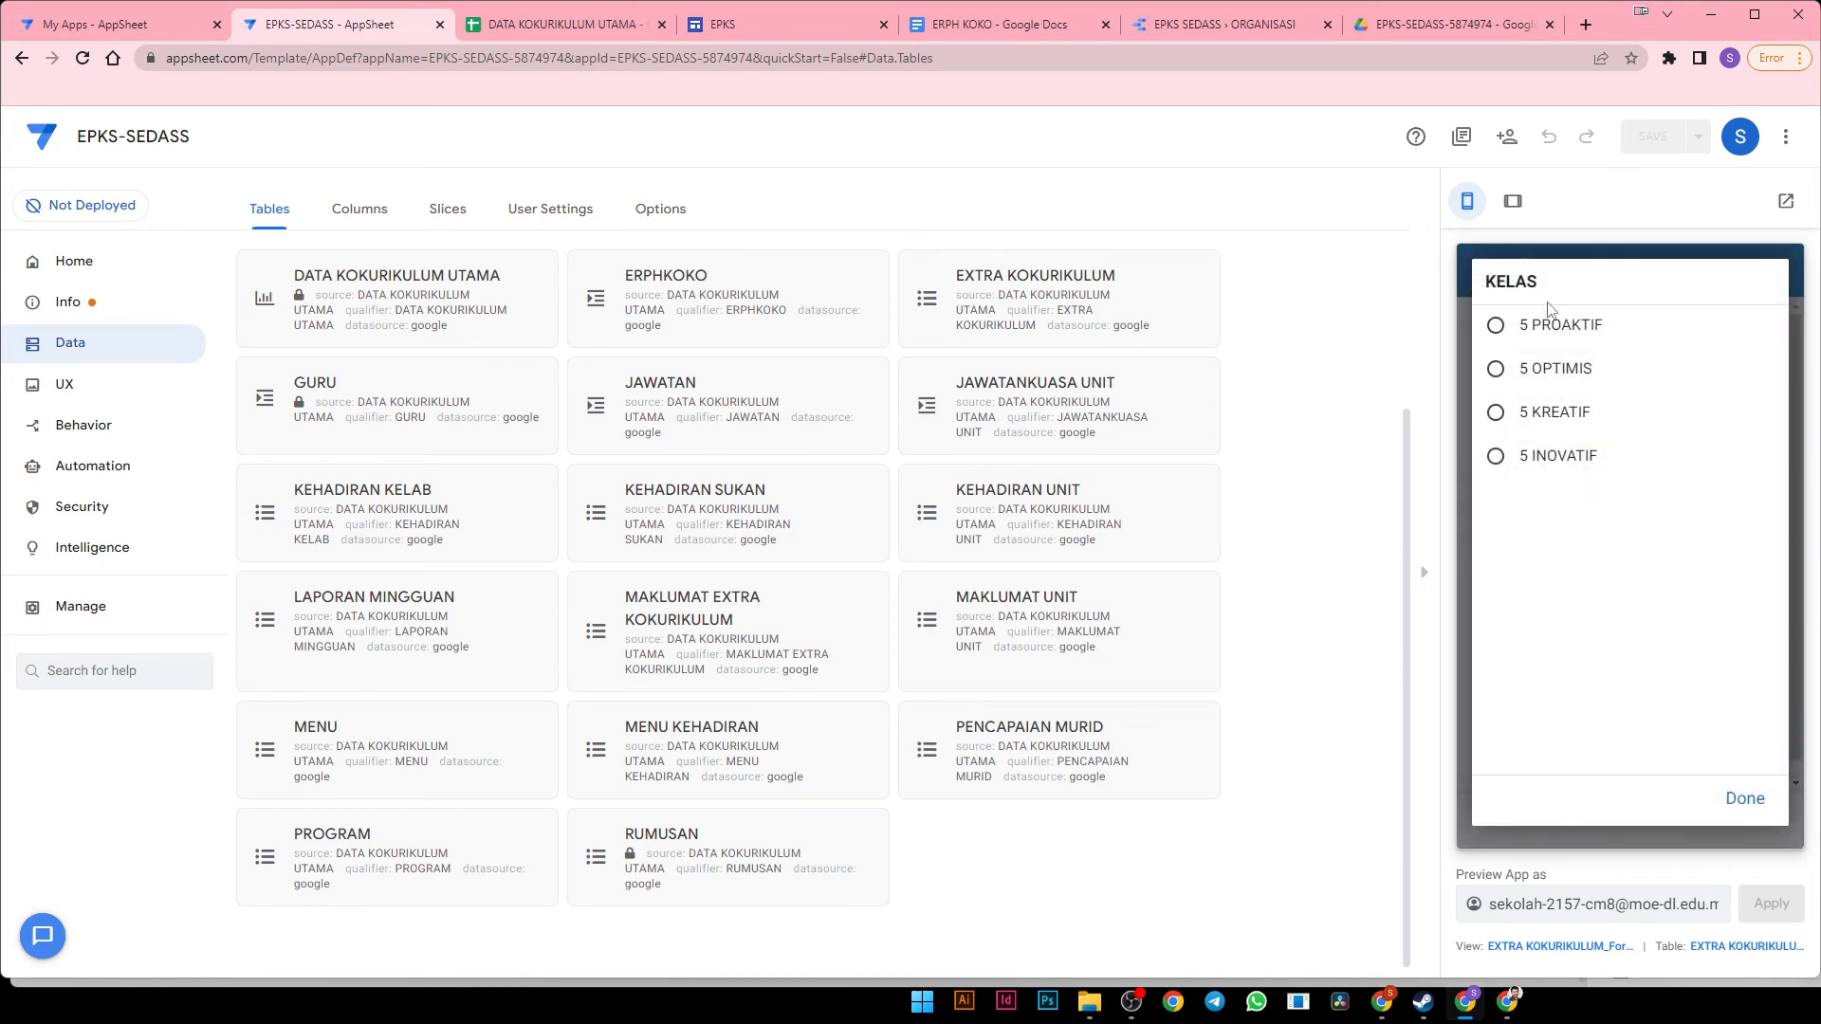
left_click(1541, 327)
scroll(1597, 711, "down", 1)
left_click(1597, 685)
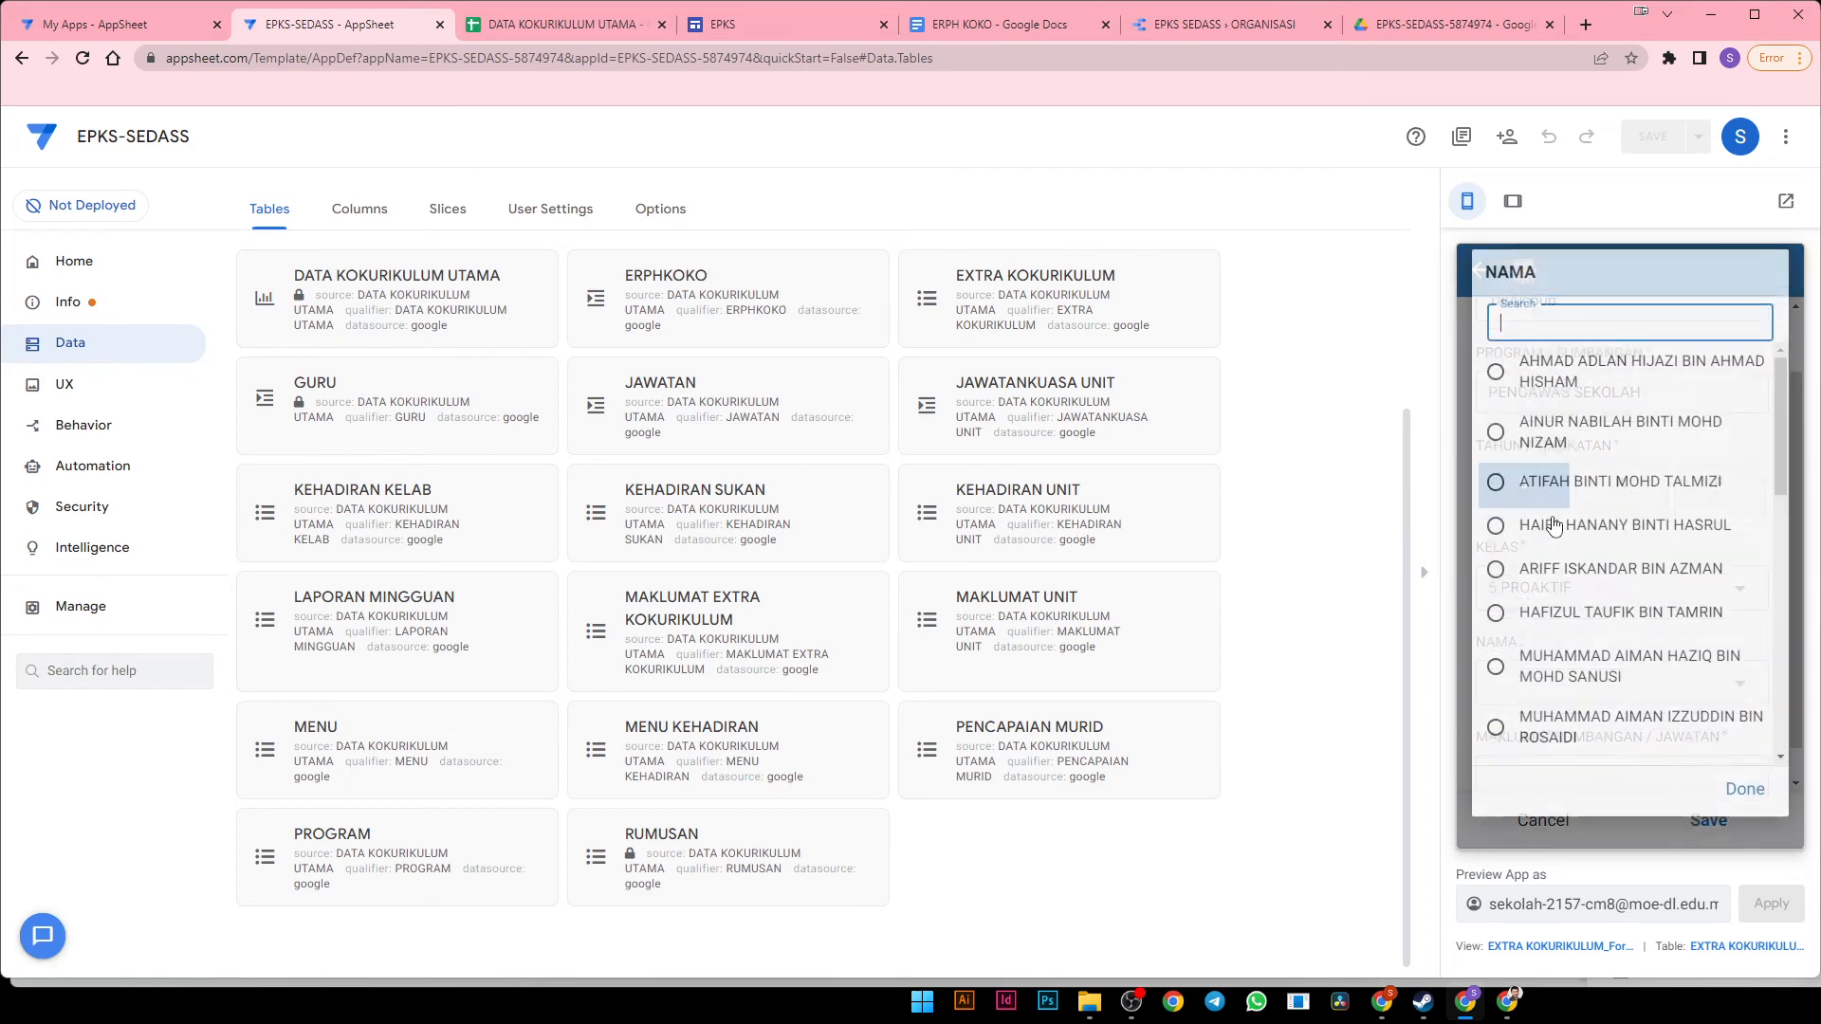
left_click(1548, 394)
left_click(1585, 730)
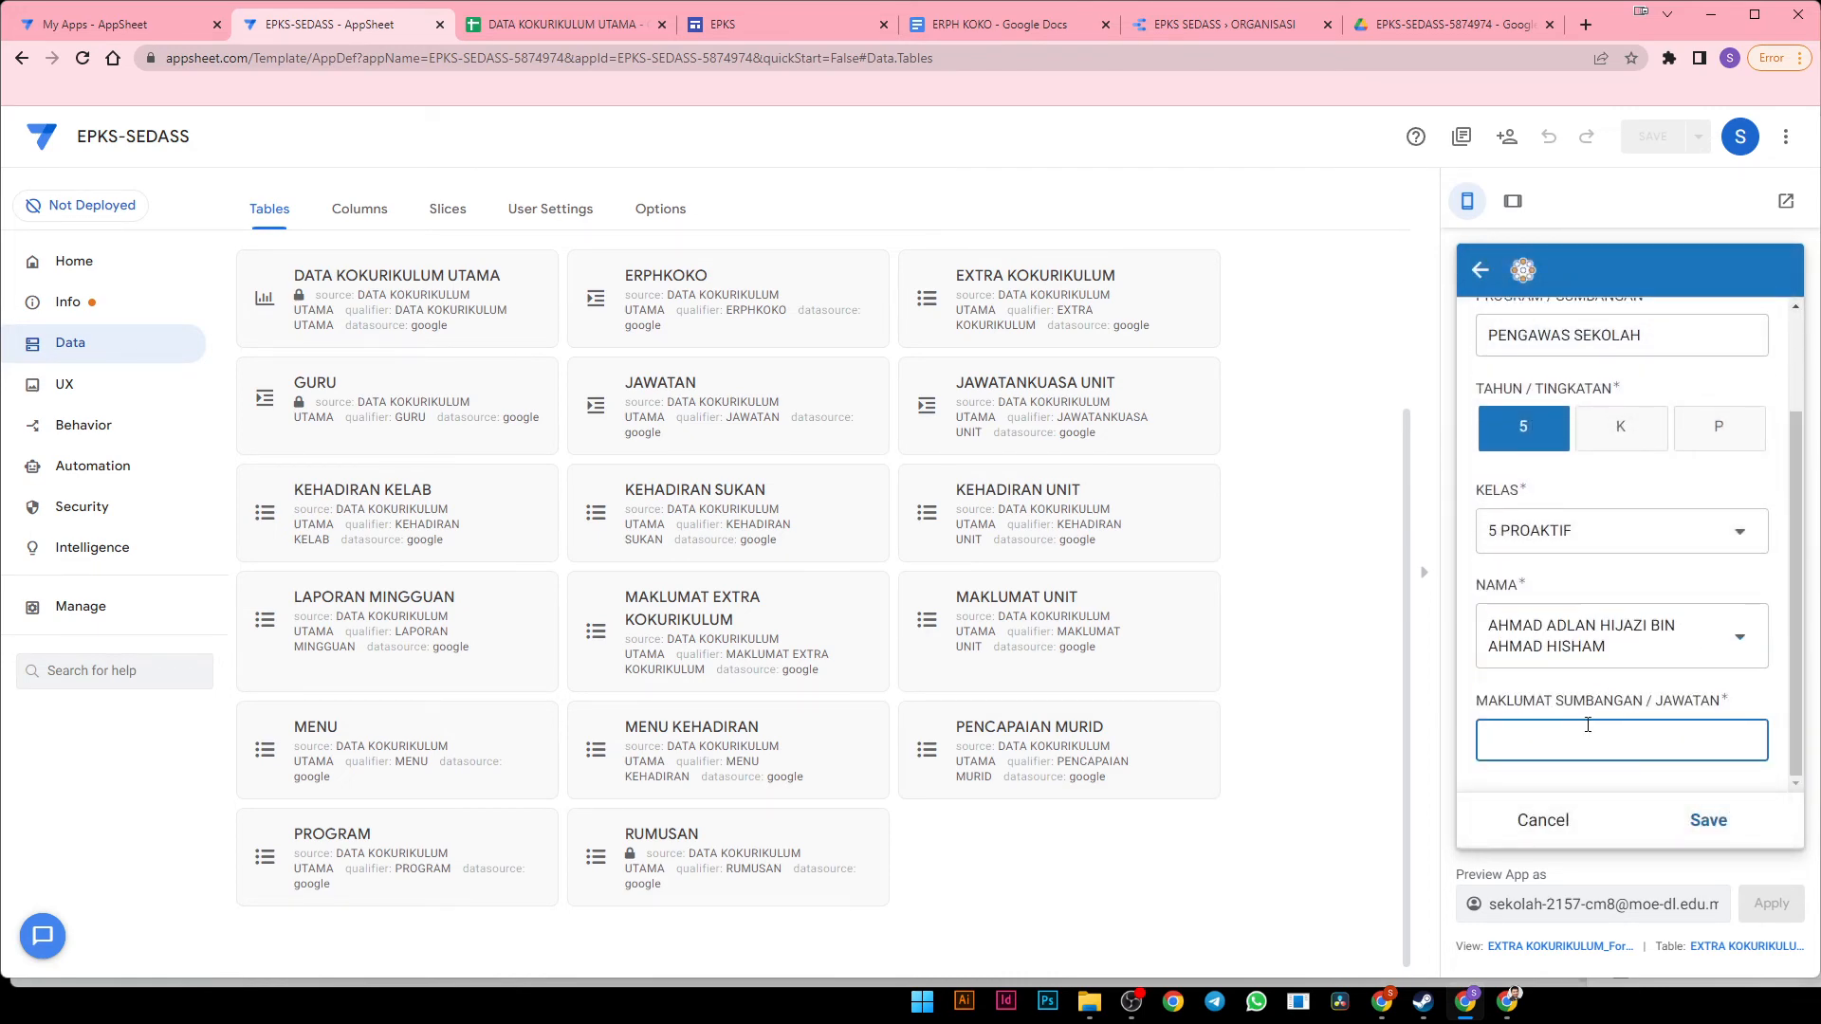
type("KETUA PENGAWAS")
left_click(1708, 821)
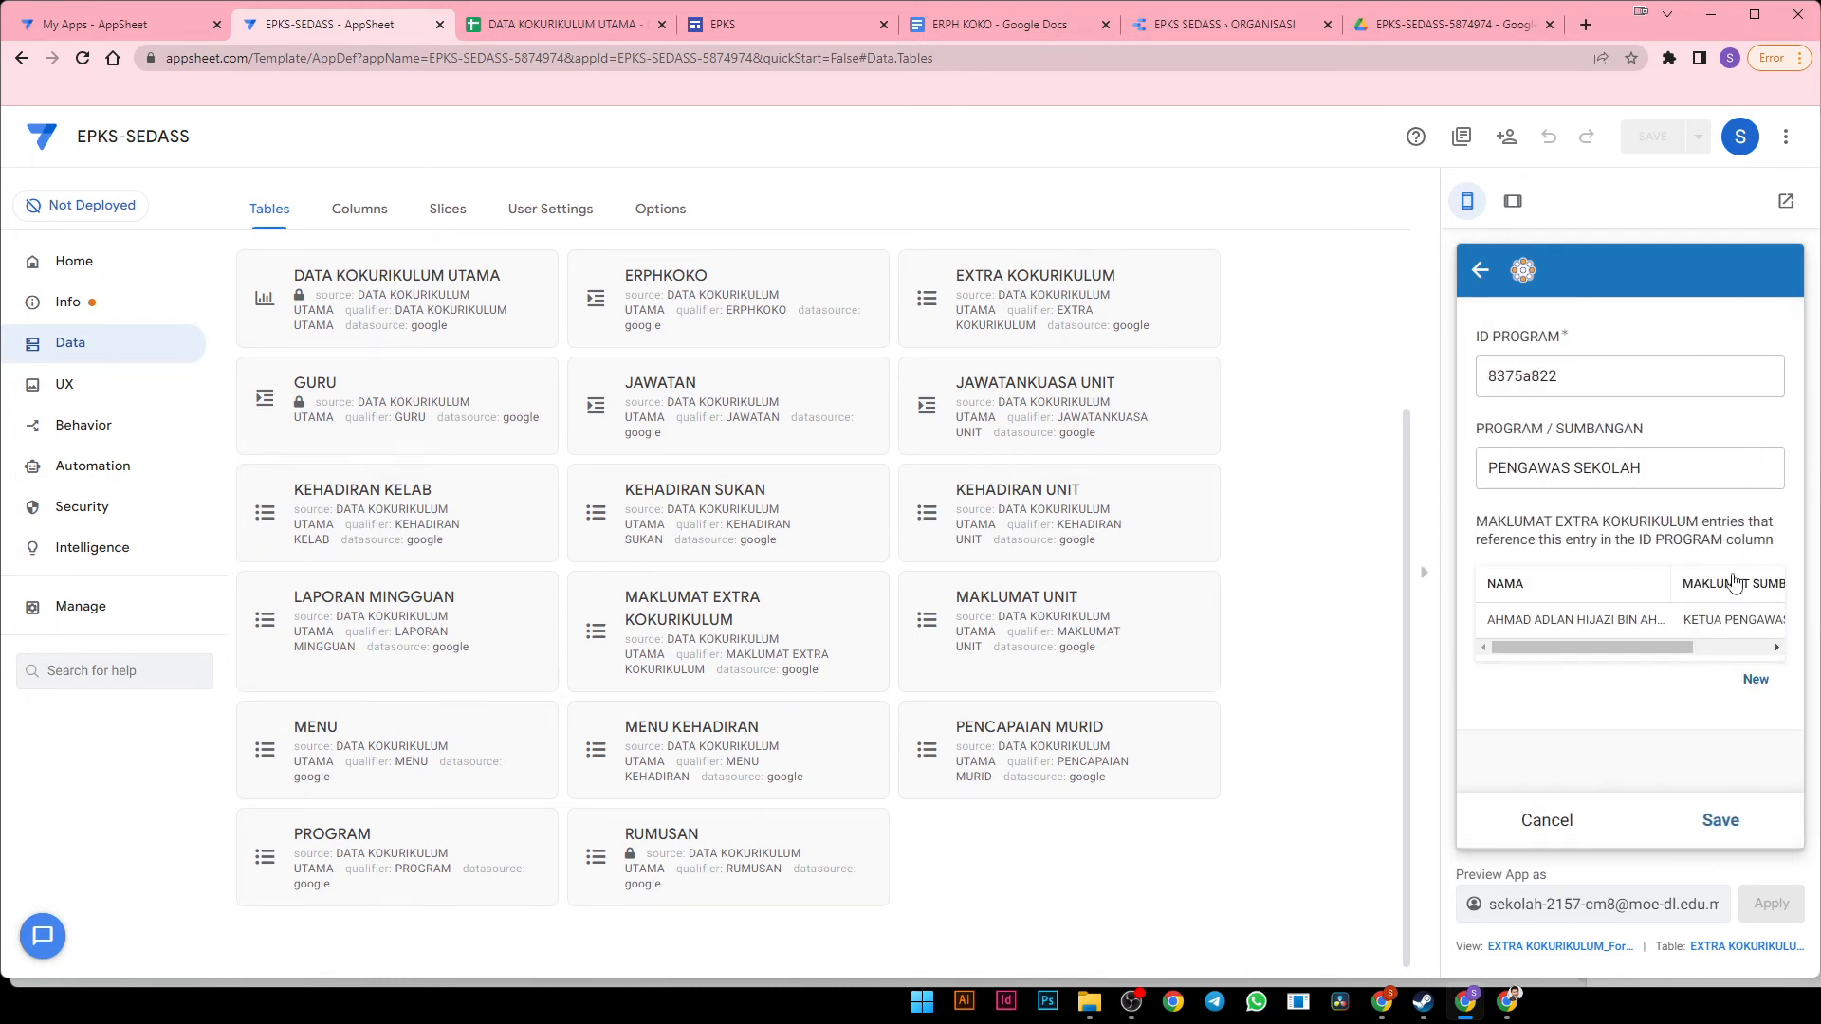
Add and save a second contribution entry for a TAHUN / TINGKATAN 5 student of class 5 OPTIMIS with position PENOLONG KETUA
left_click(1740, 695)
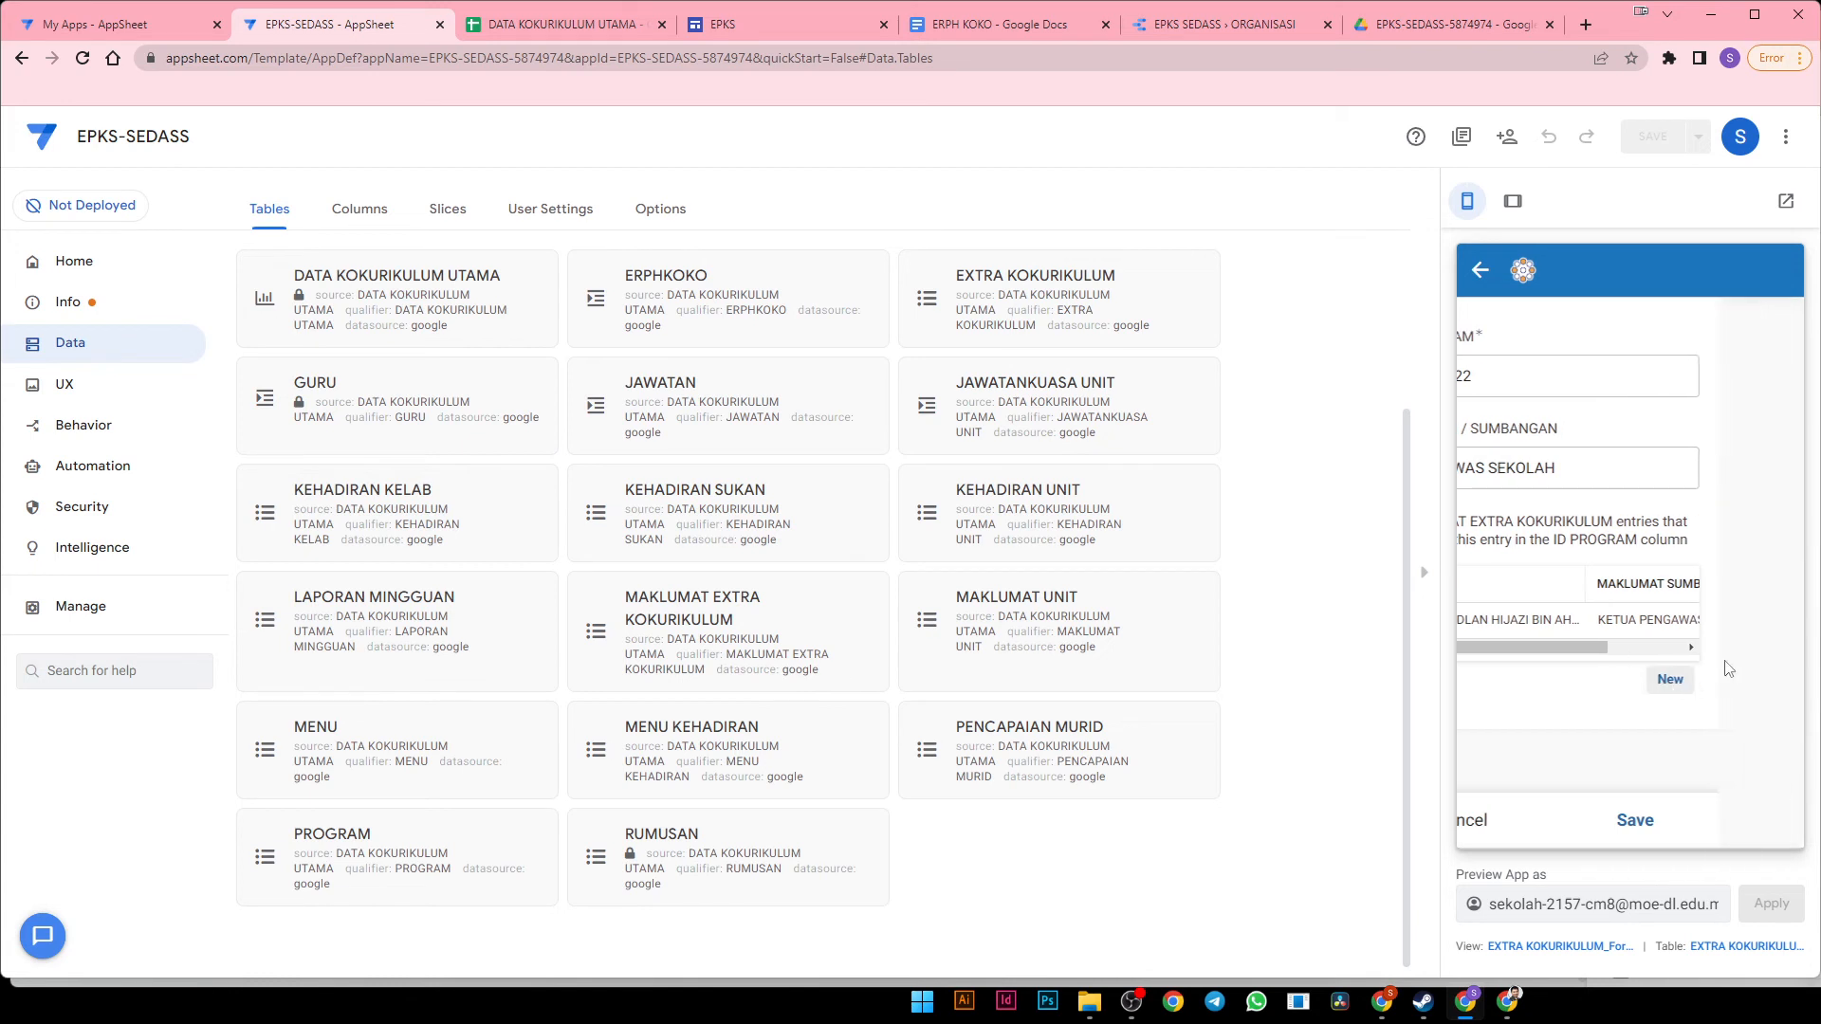
left_click(1538, 569)
left_click(1677, 668)
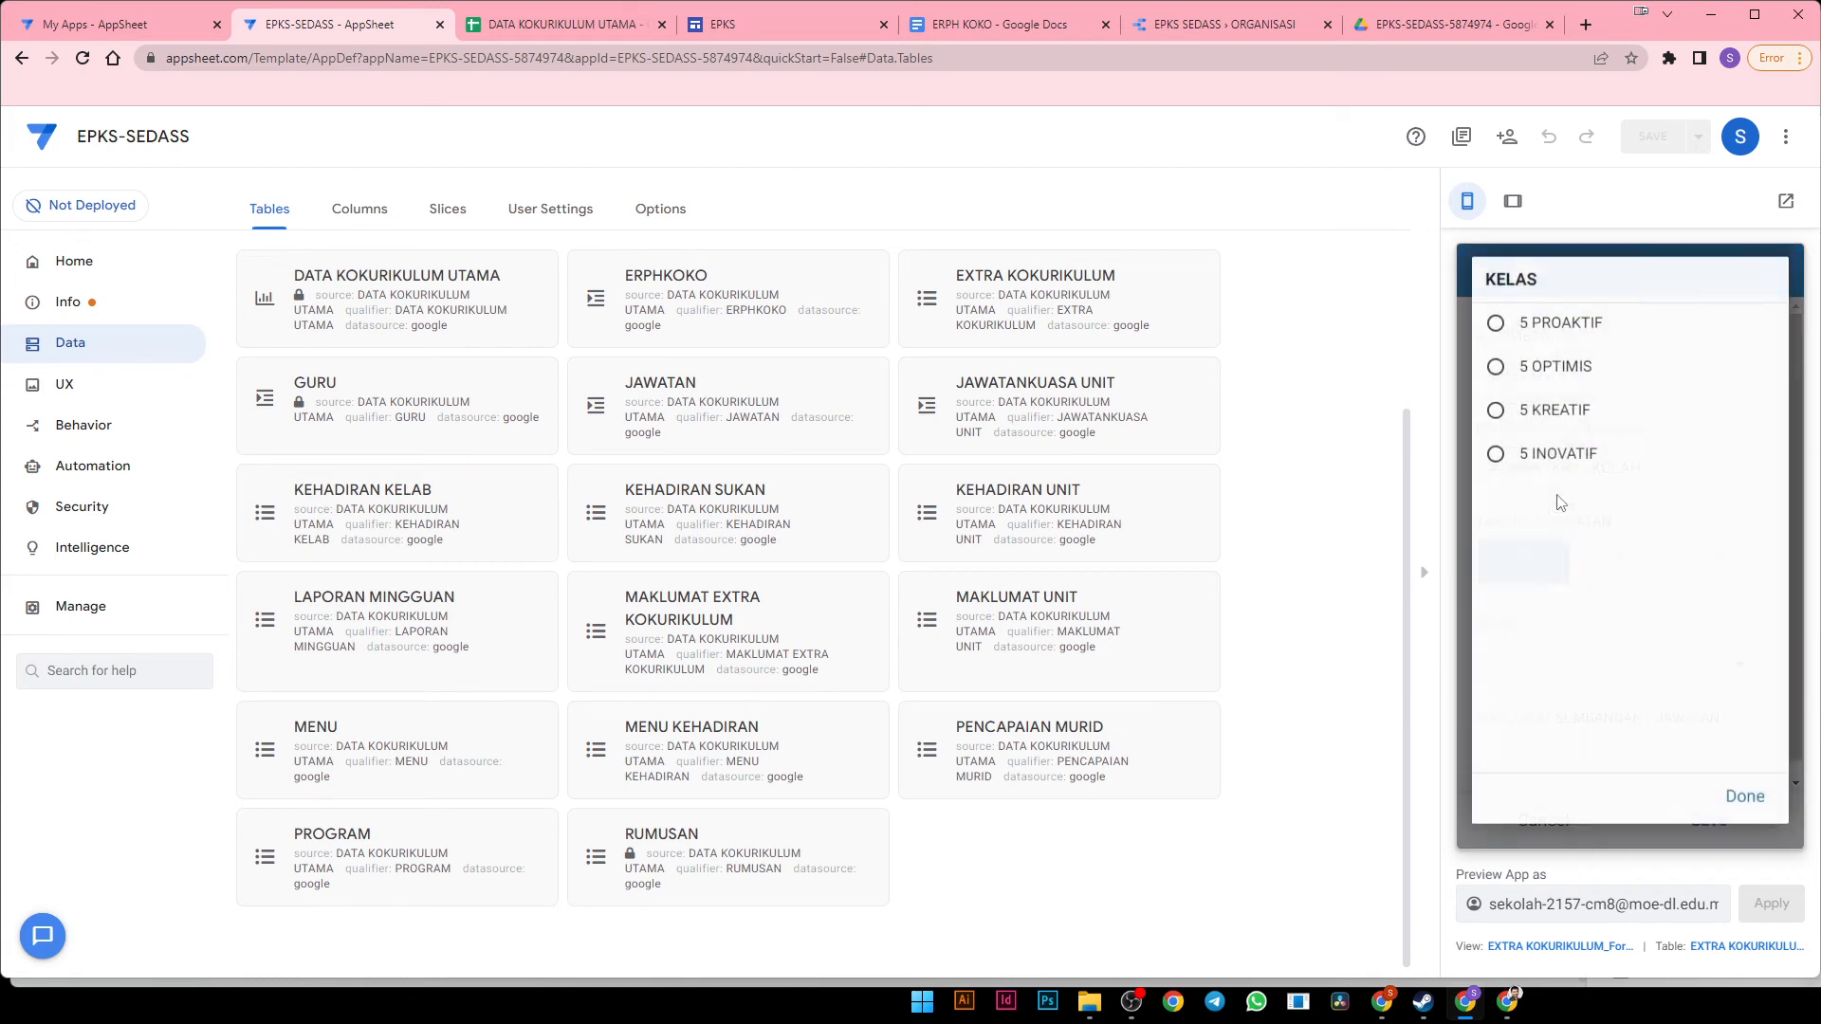
left_click(1539, 372)
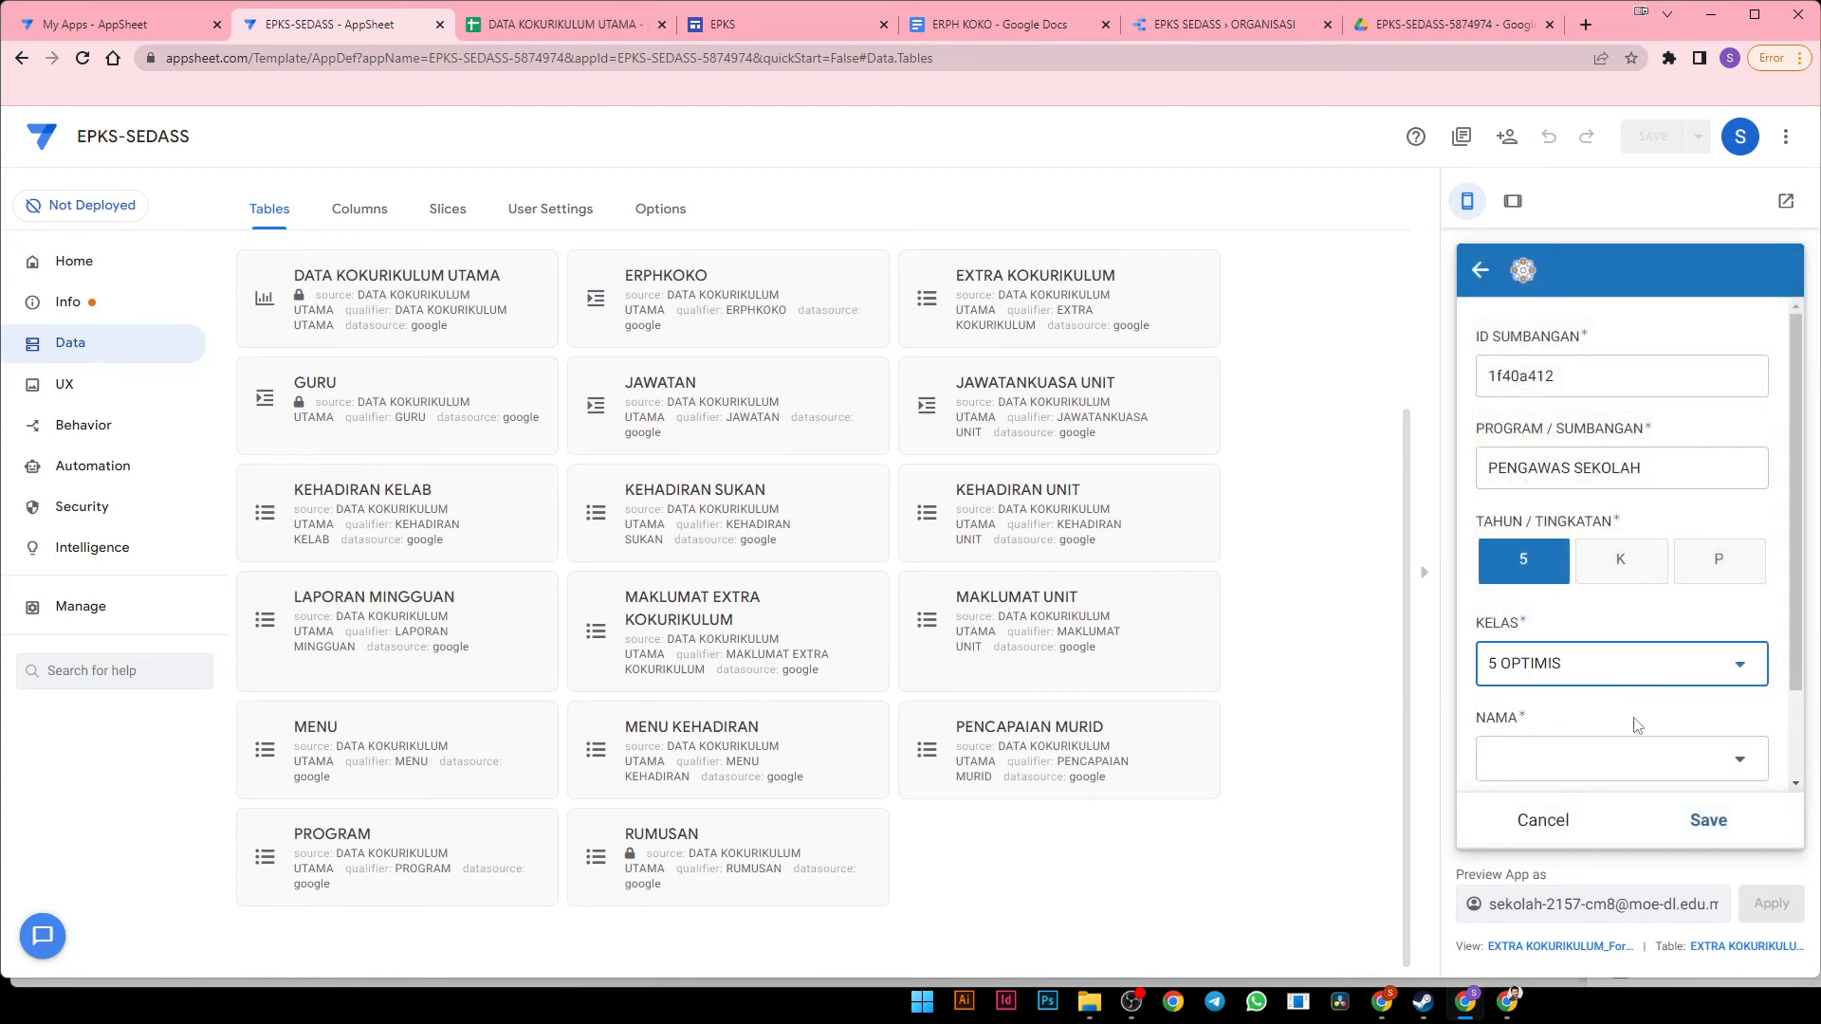
left_click(1632, 757)
left_click(1586, 482)
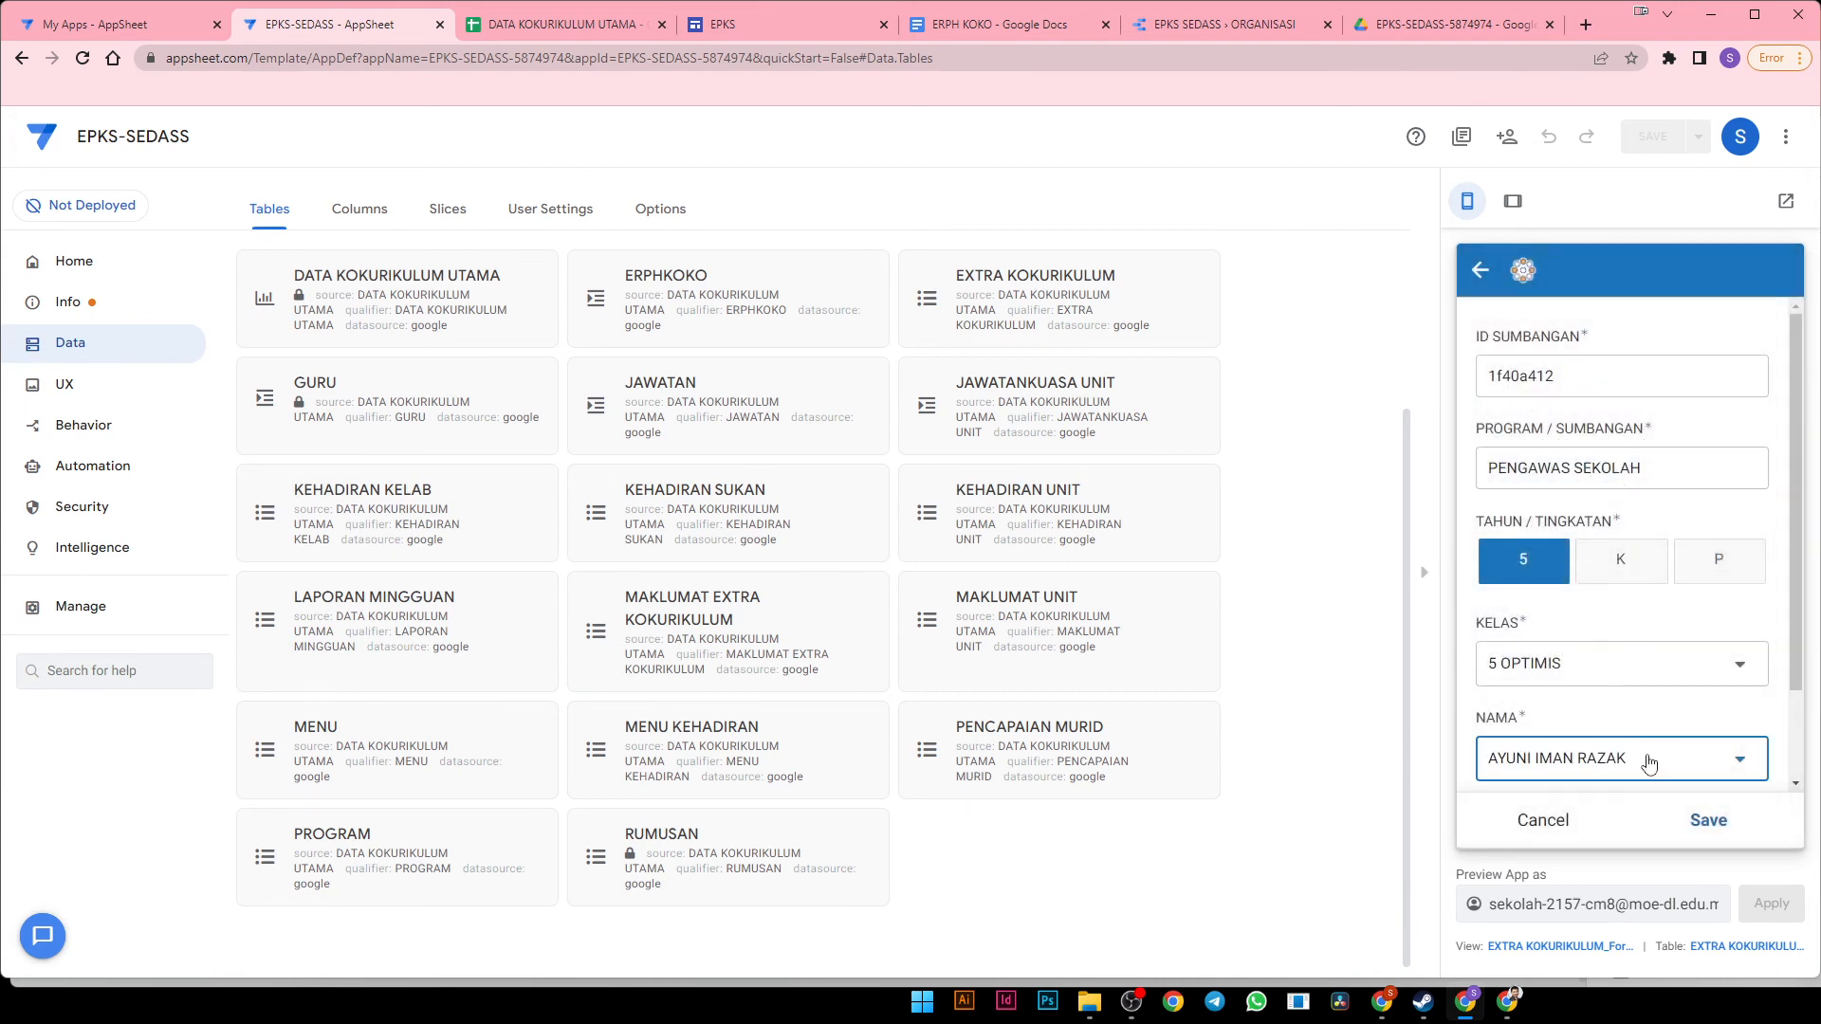
left_click(1594, 765)
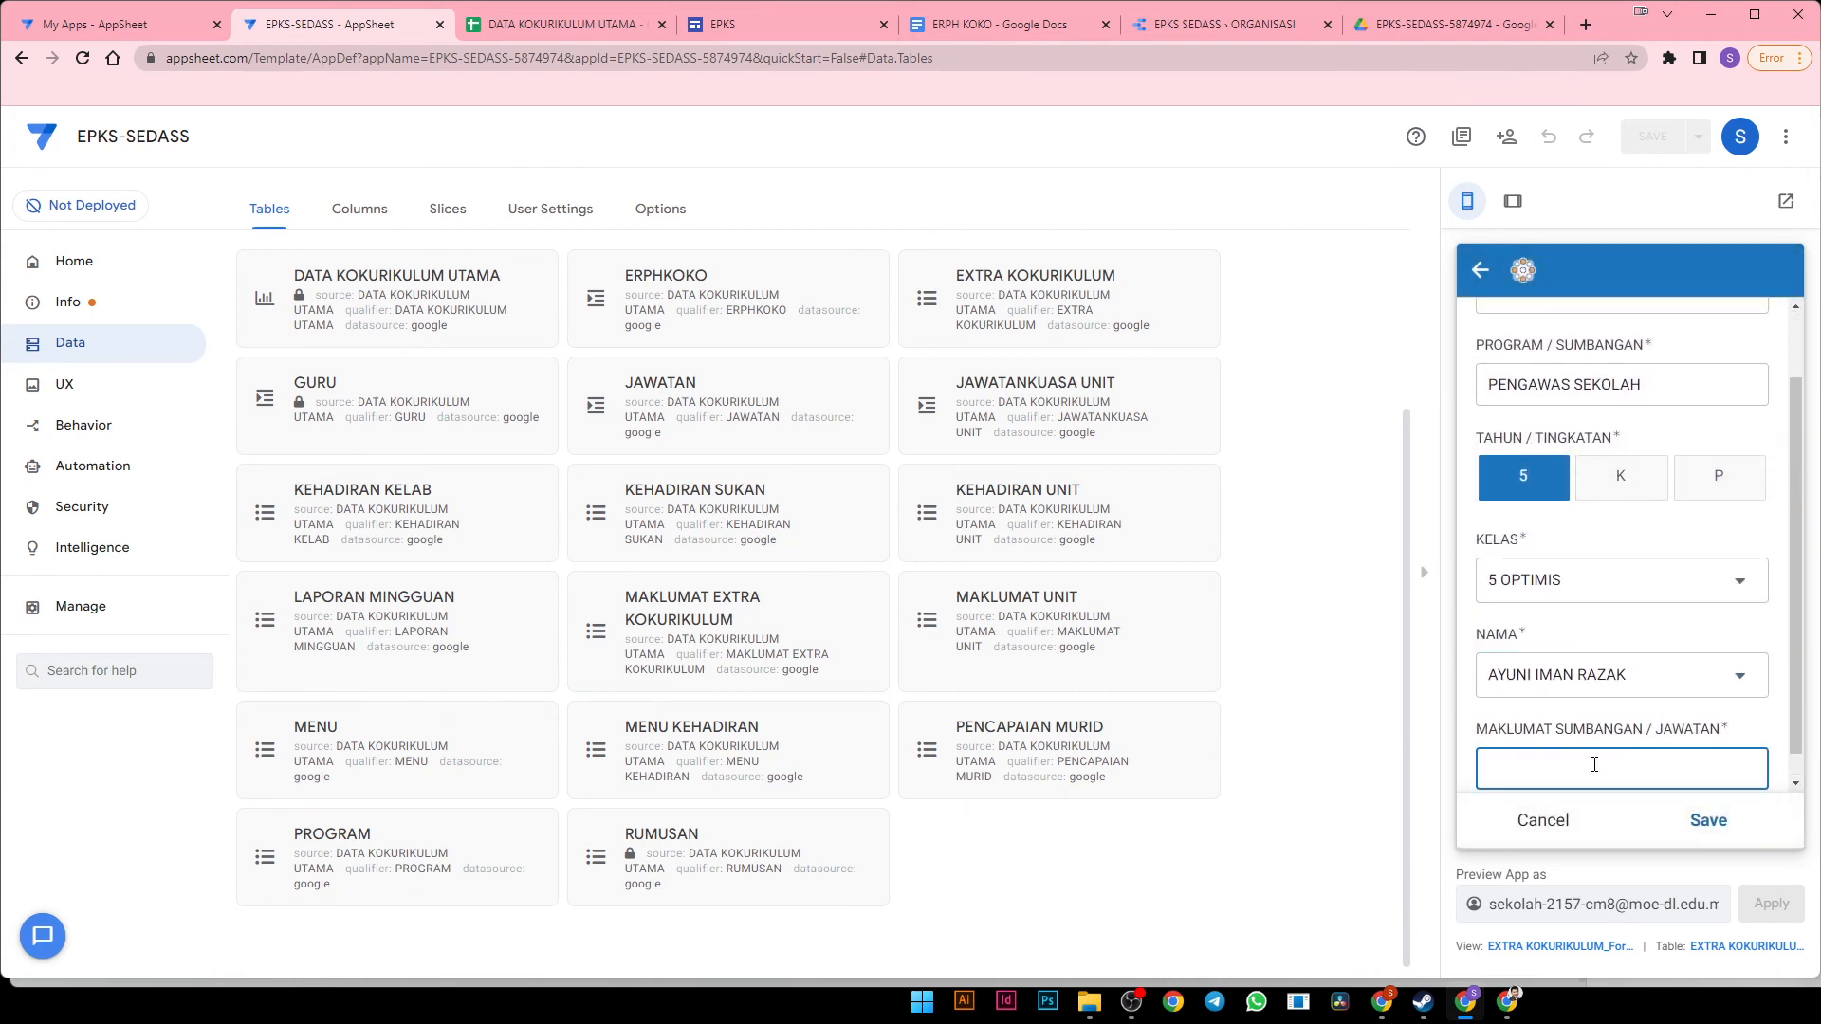
type("PENOLONG KETUA")
left_click(1694, 821)
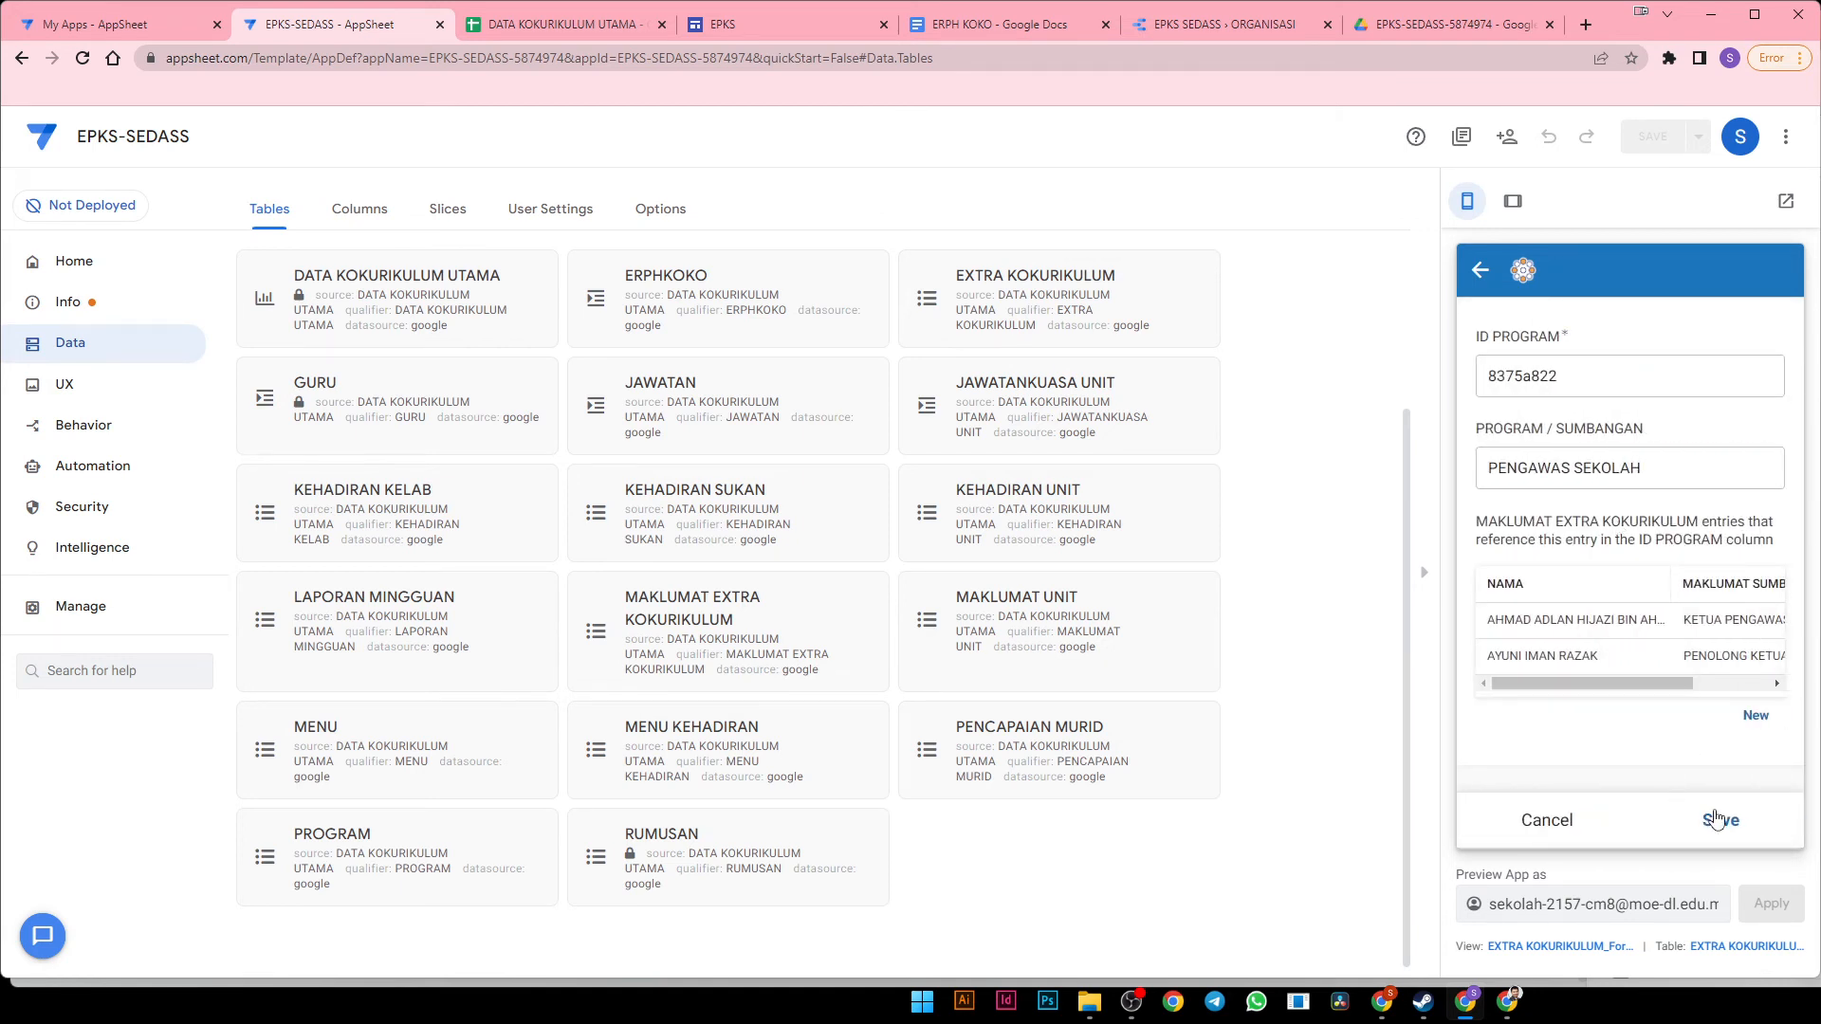
Save the PENGAWAS SEKOLAH program record, review its detail view, and return to the list
left_click(1707, 819)
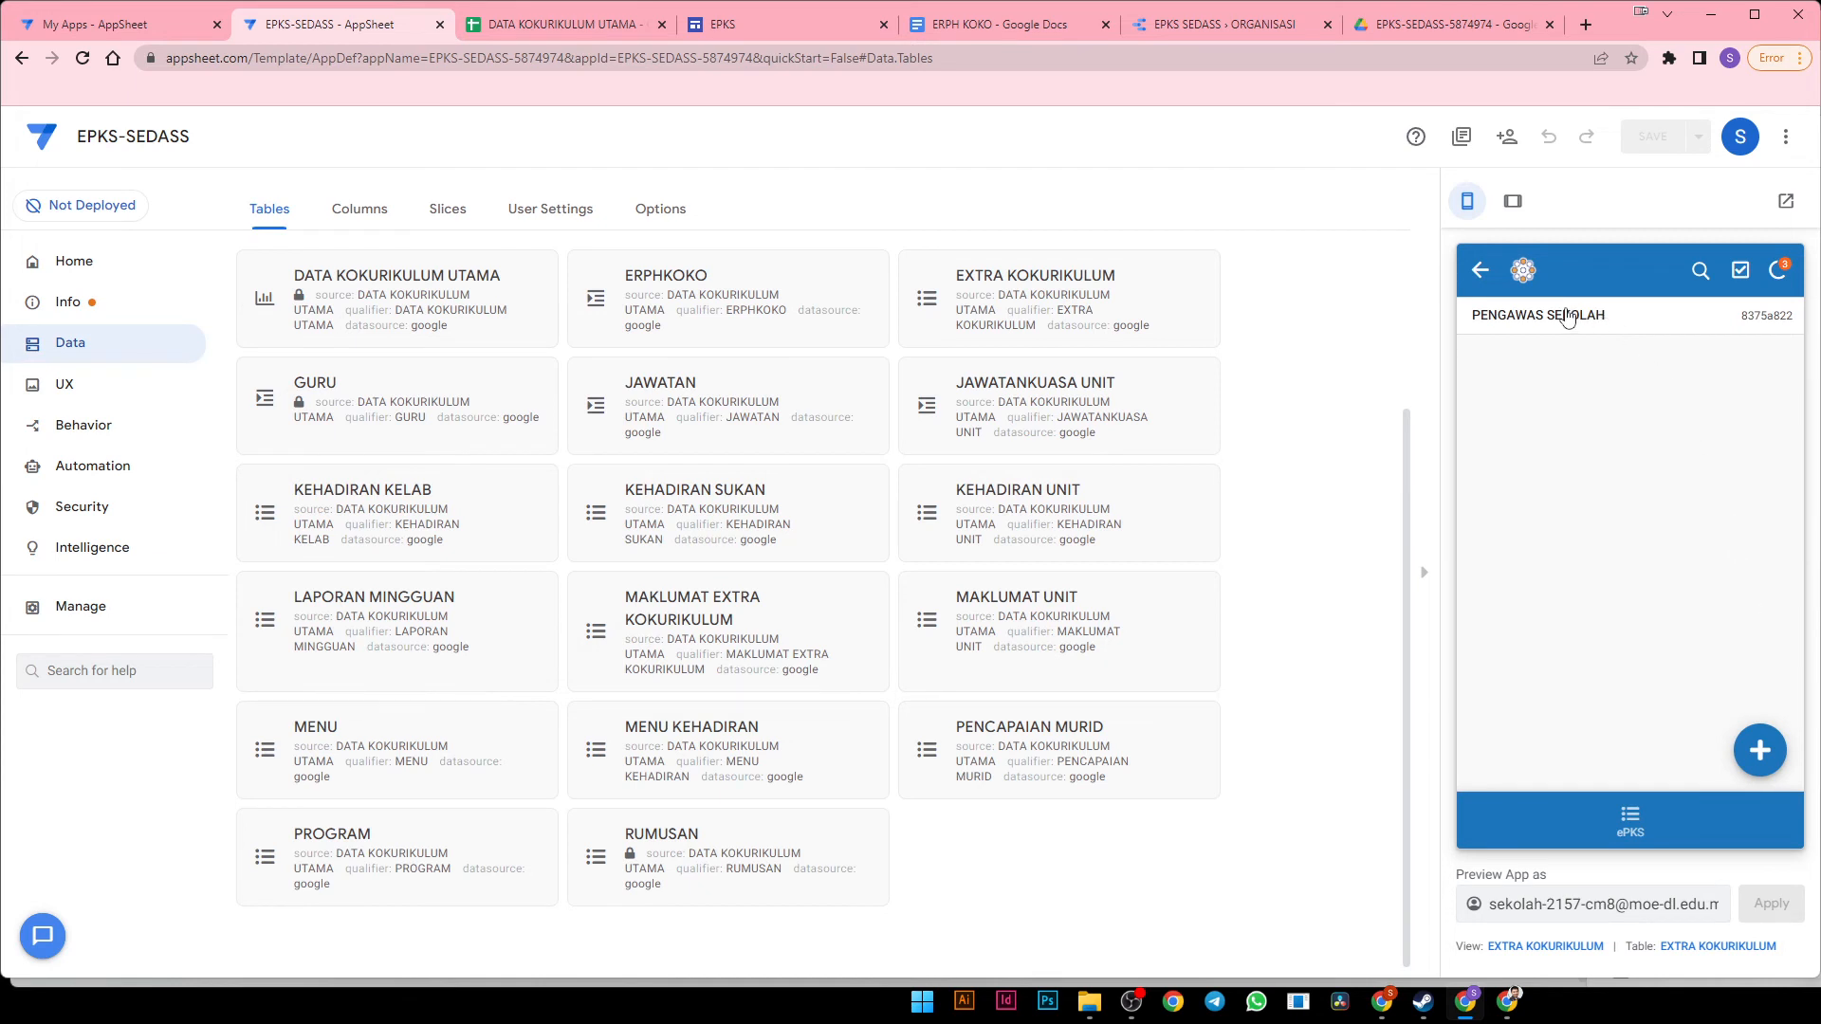
left_click(1664, 327)
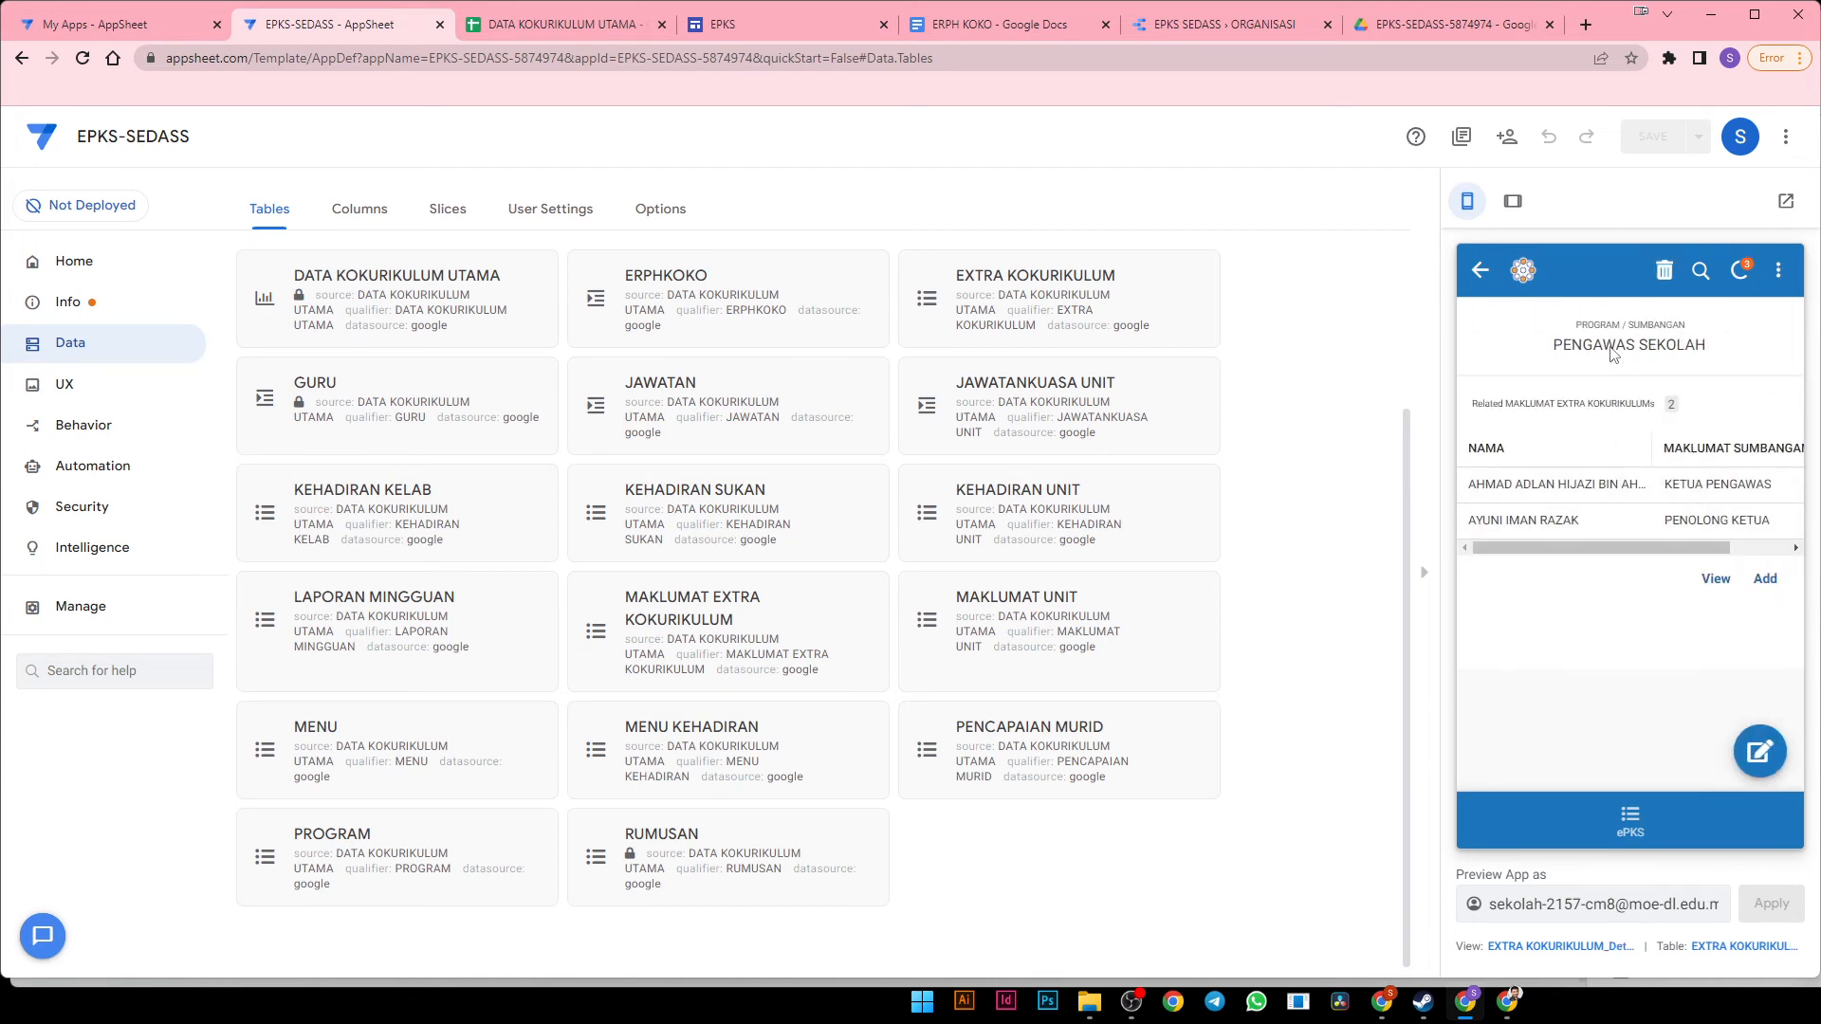
left_click(1472, 275)
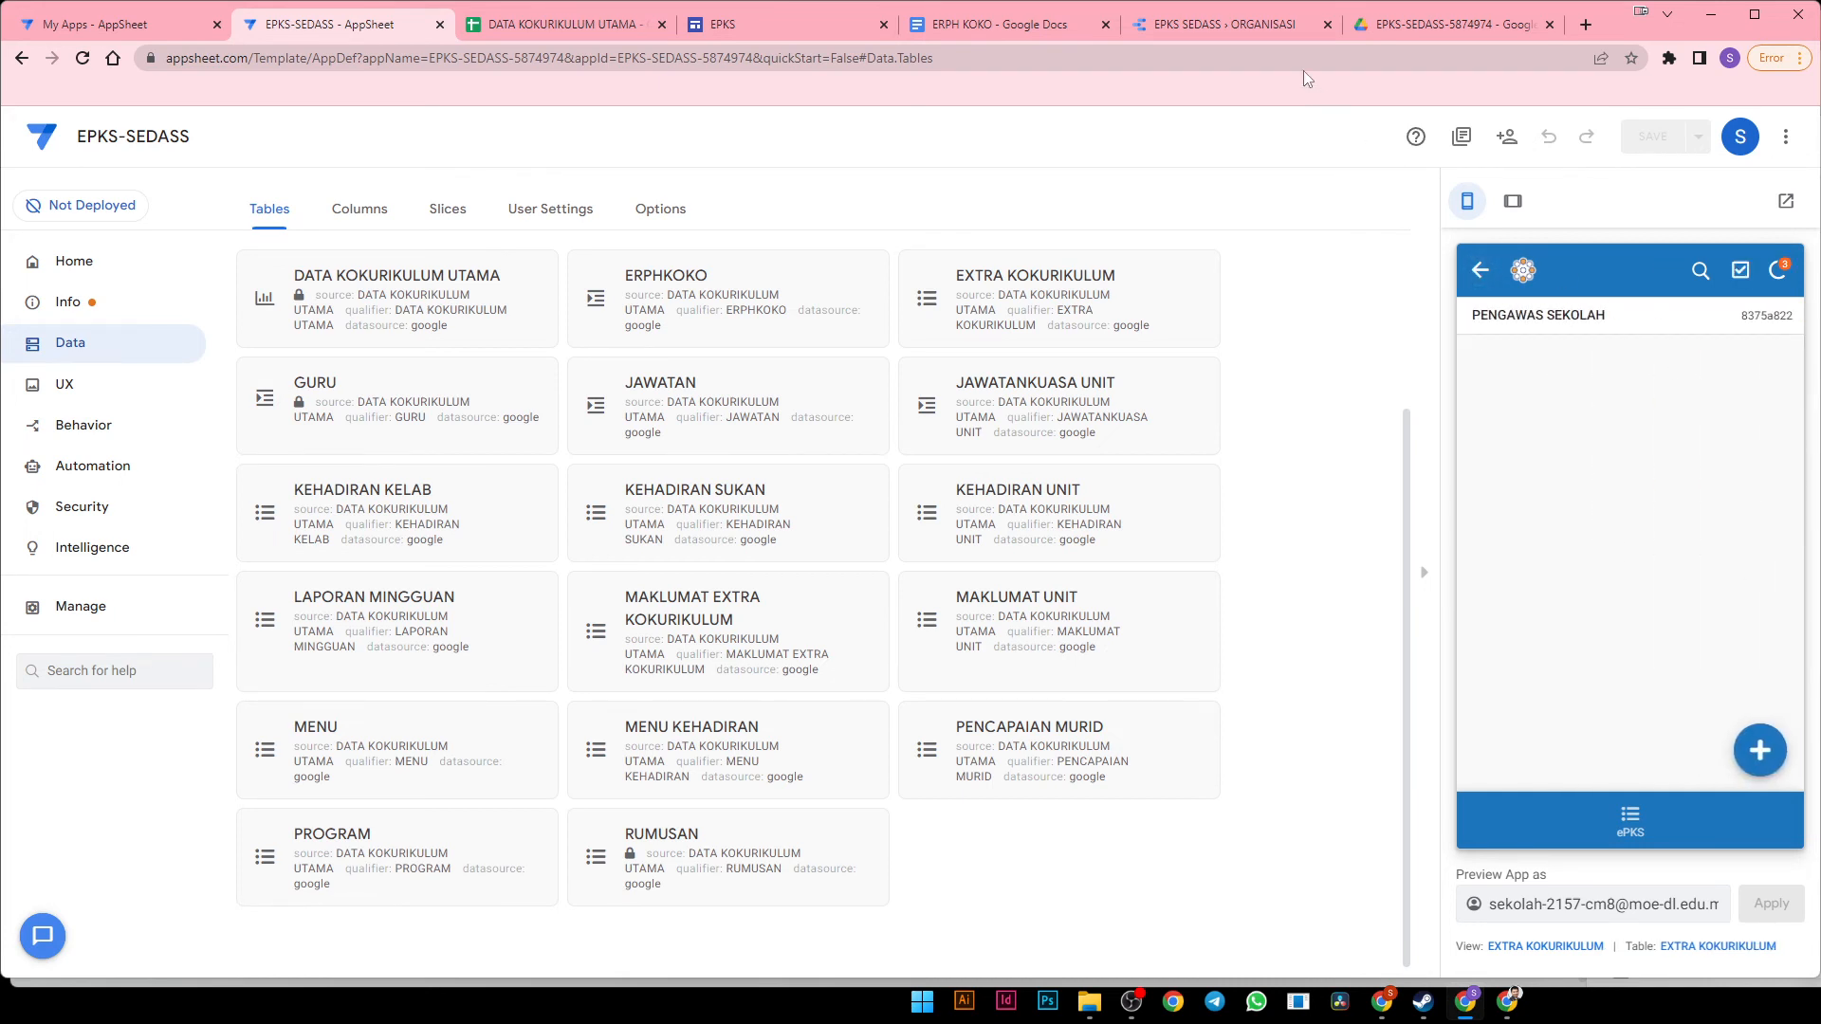
Switch to the EPKS SEDASS Data Studio dashboard, open the EXTRA KOKURIKULUM page, and refresh its data
left_click(1236, 23)
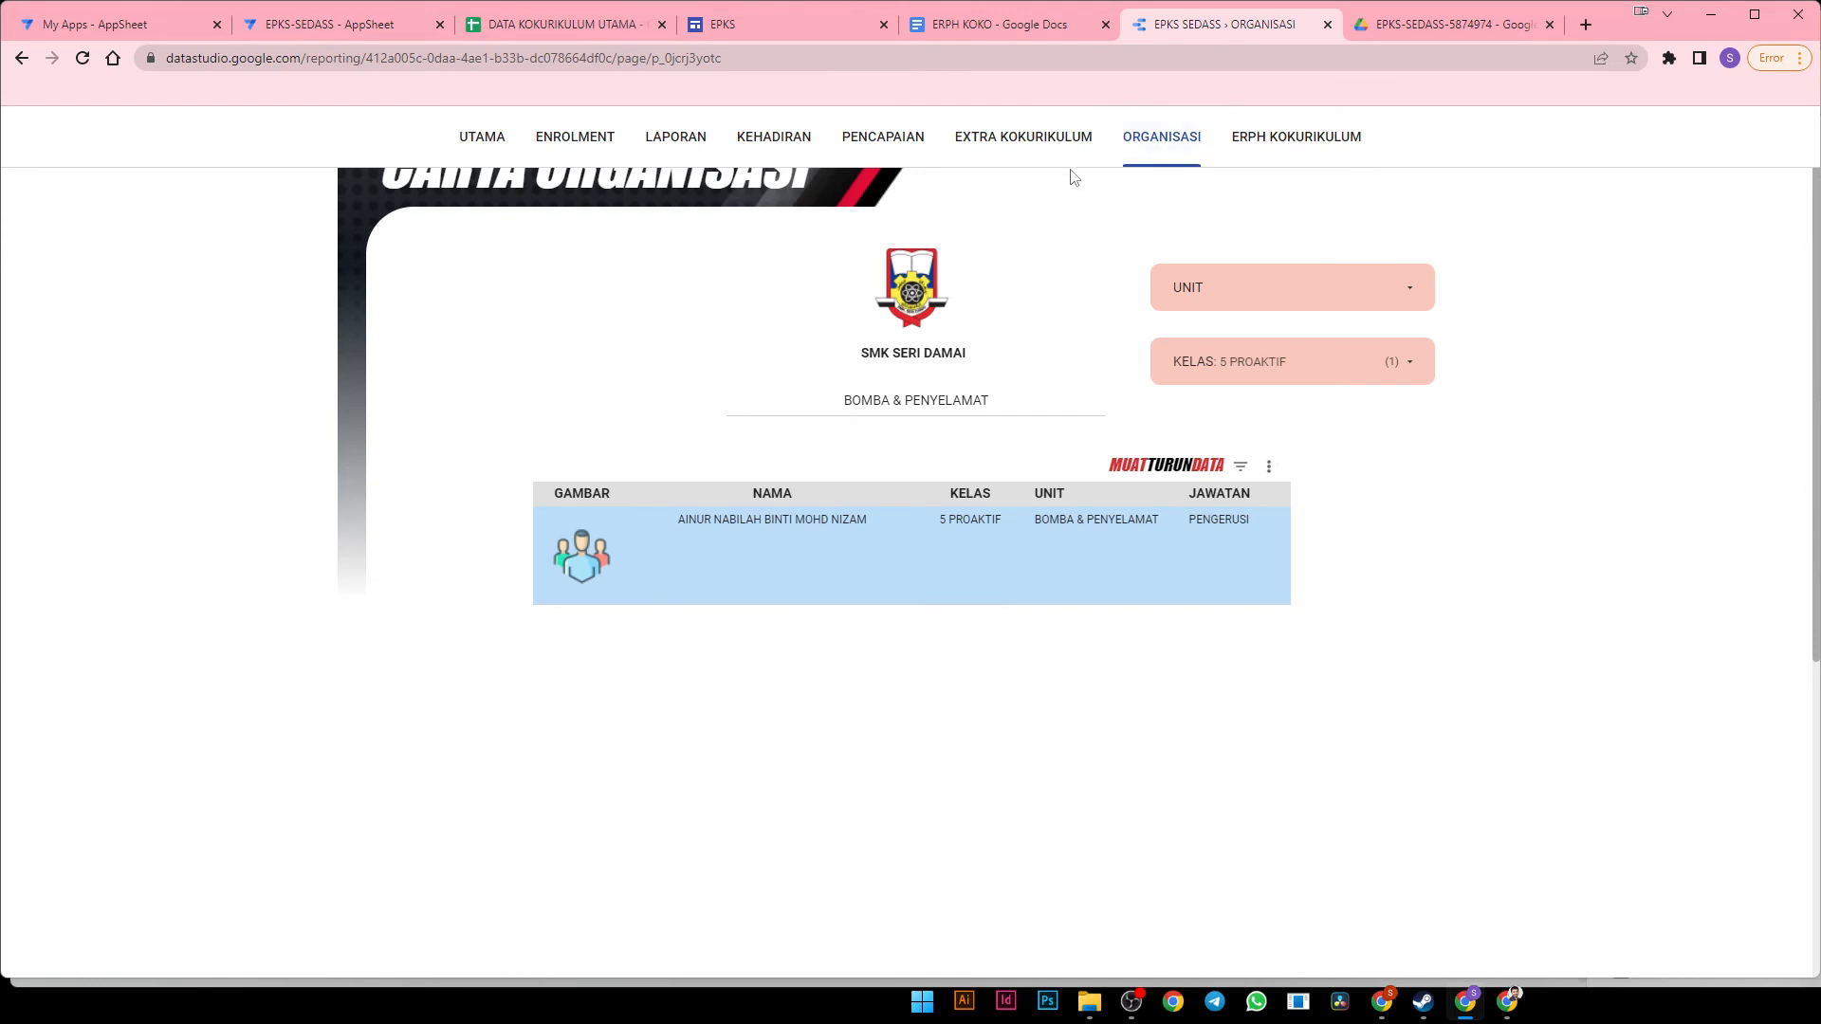
left_click(1041, 151)
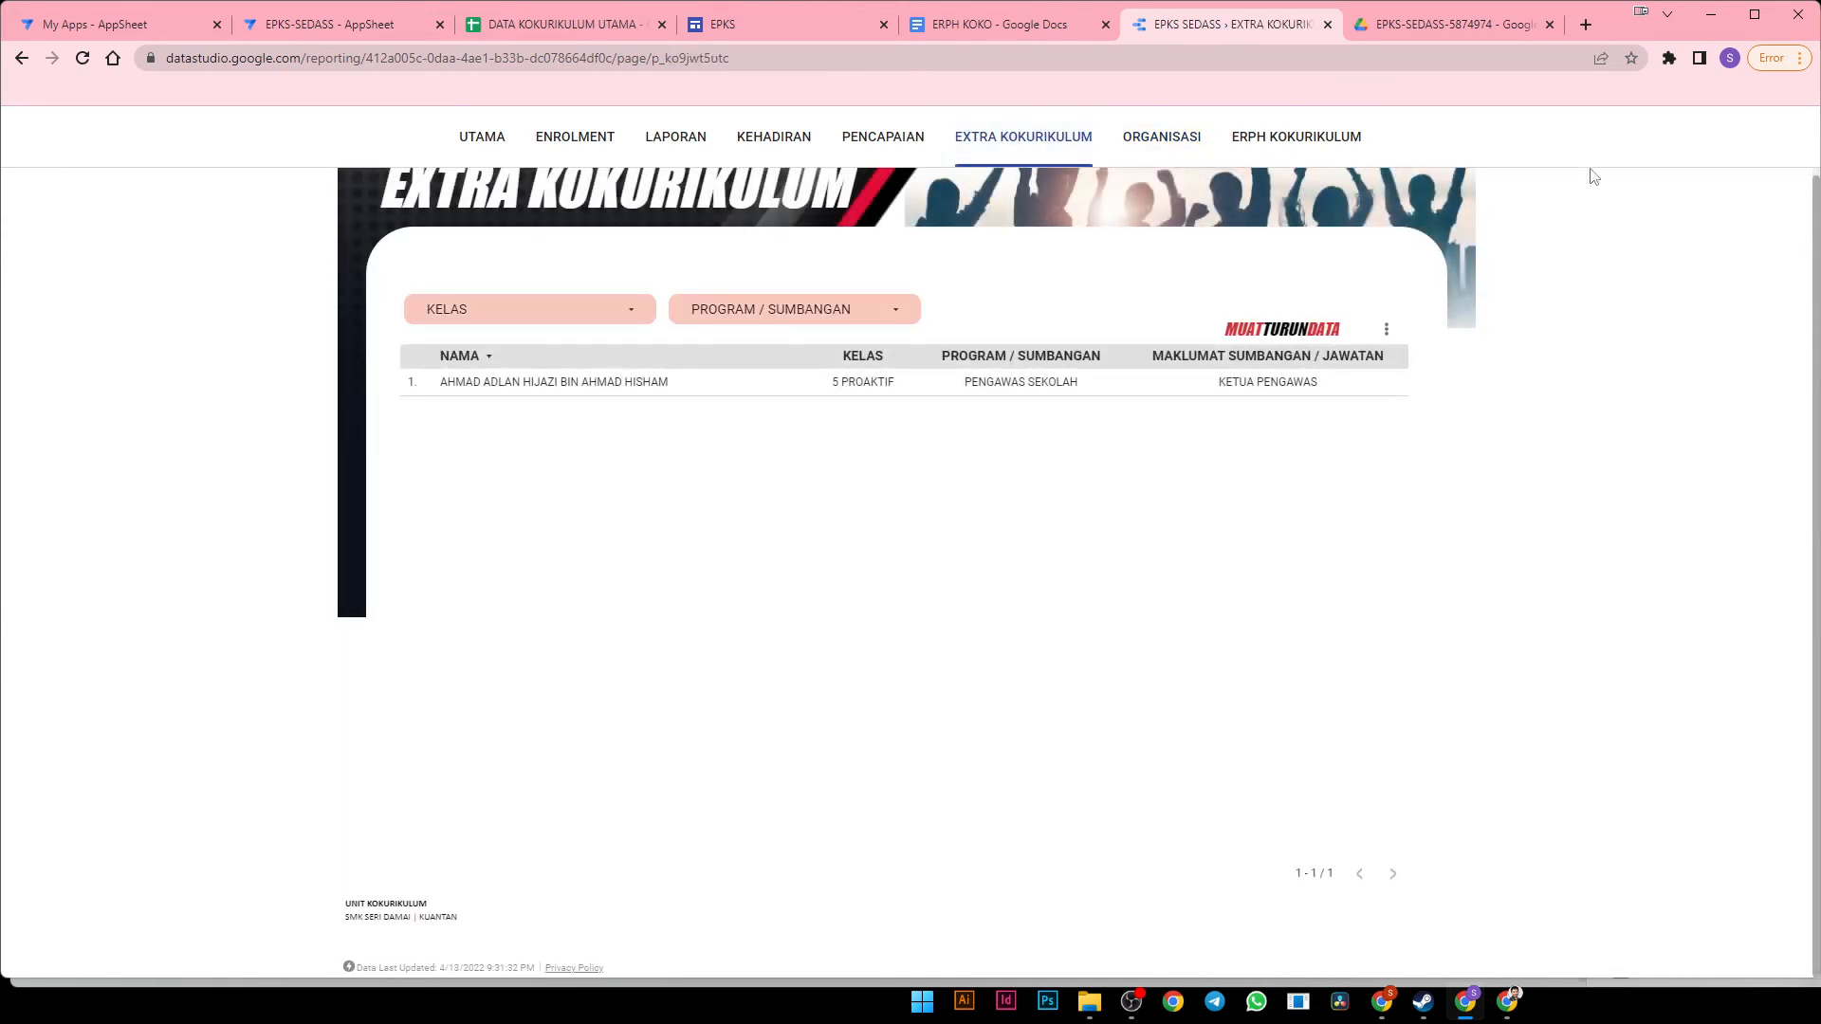
left_click(1687, 139)
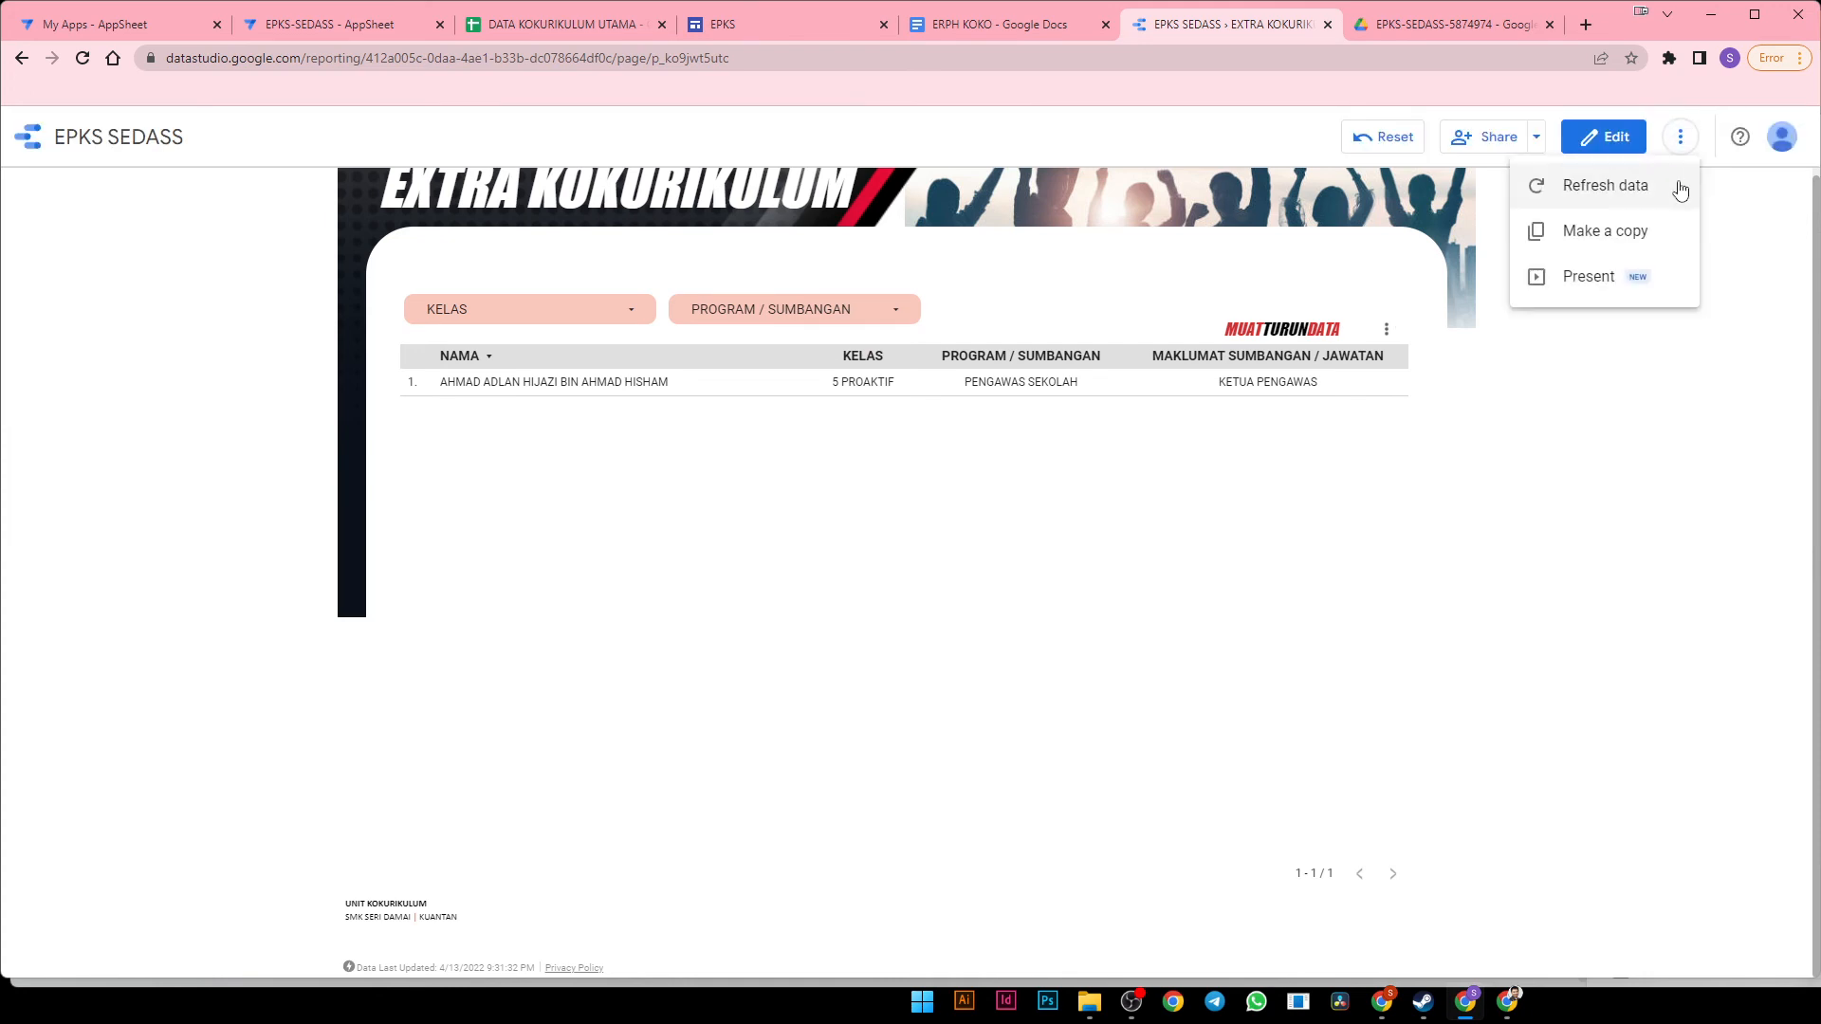
left_click(1683, 184)
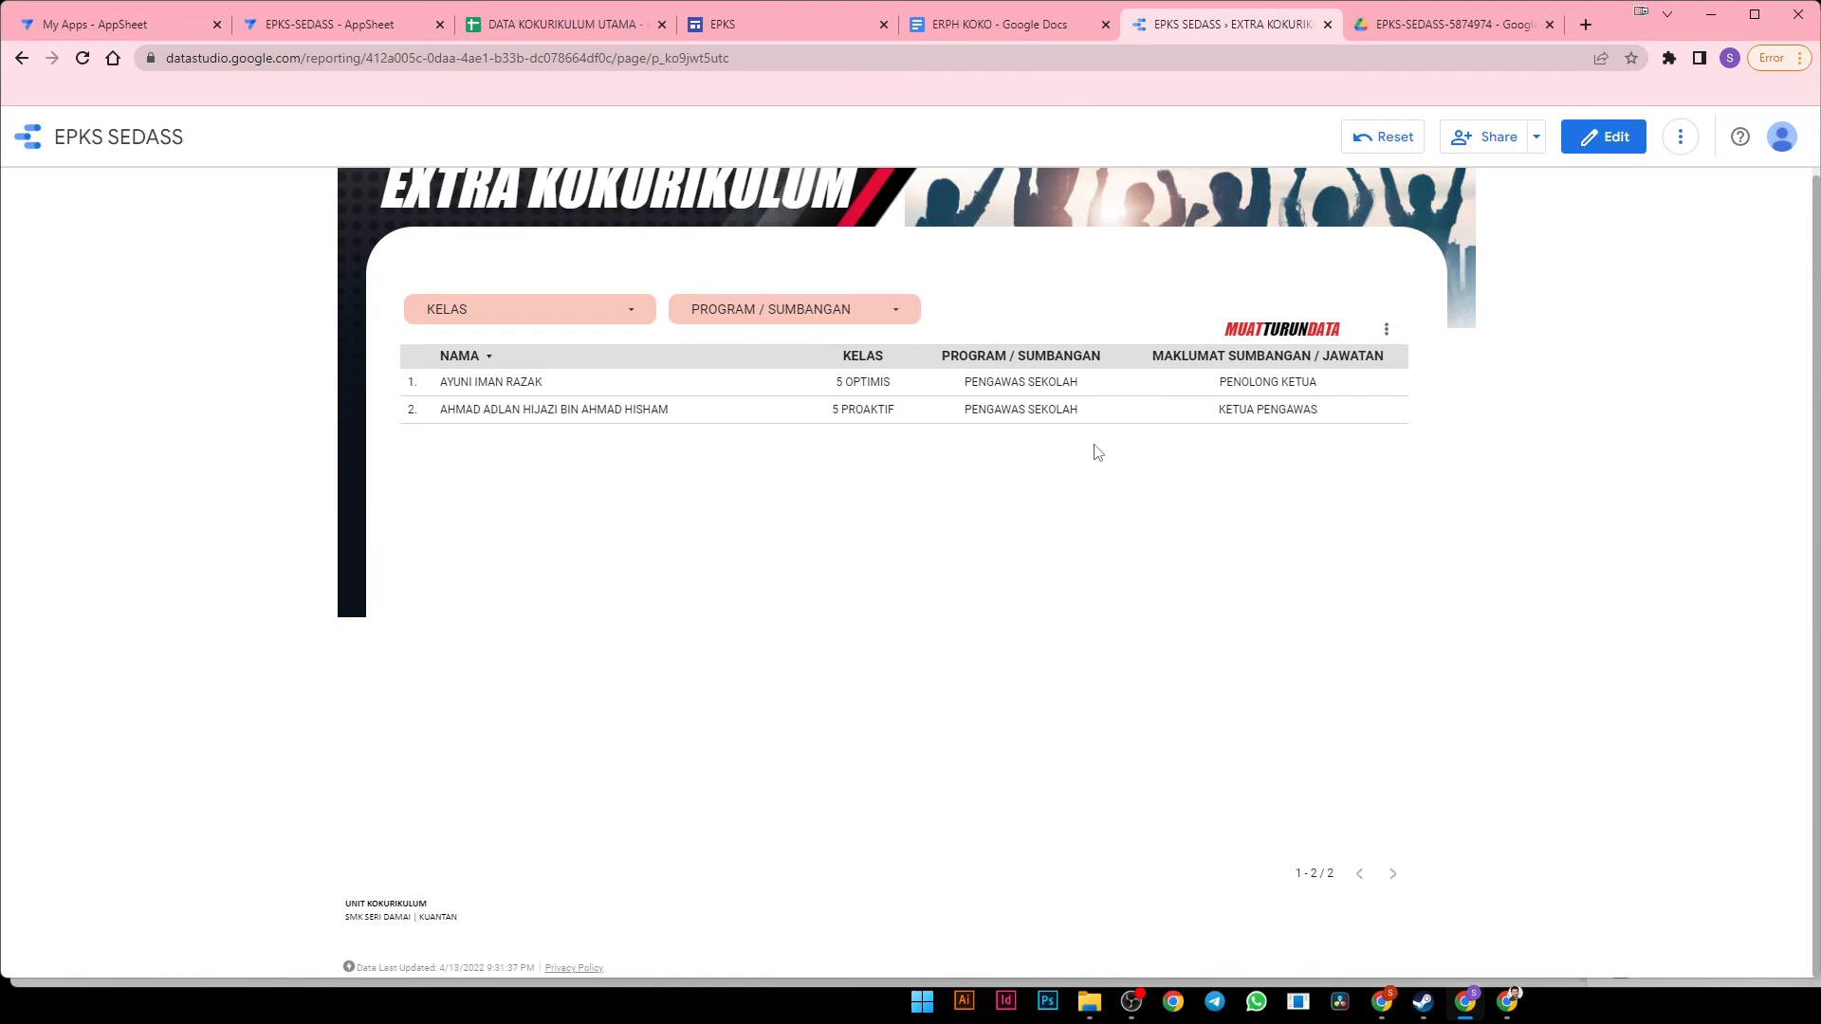
Filter the EXTRA KOKURIKULUM table to show only KELAS 5 PROAKTIF
left_click(635, 313)
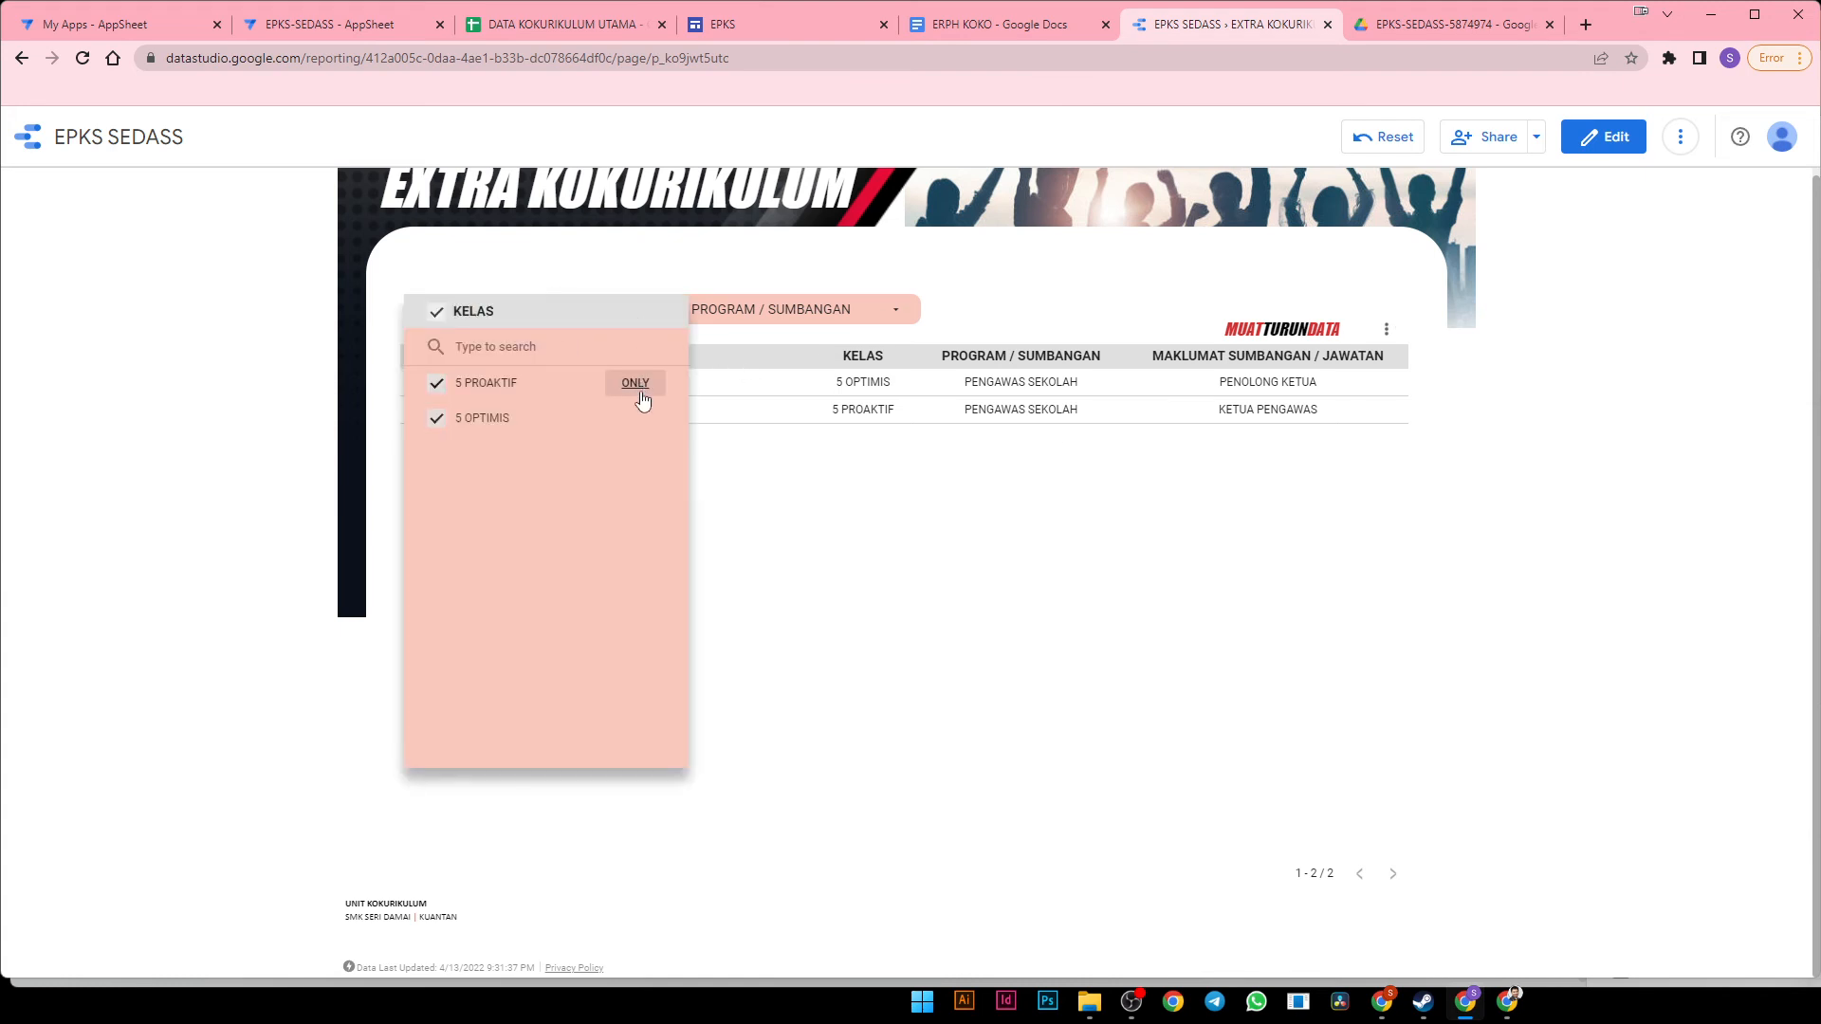
left_click(974, 512)
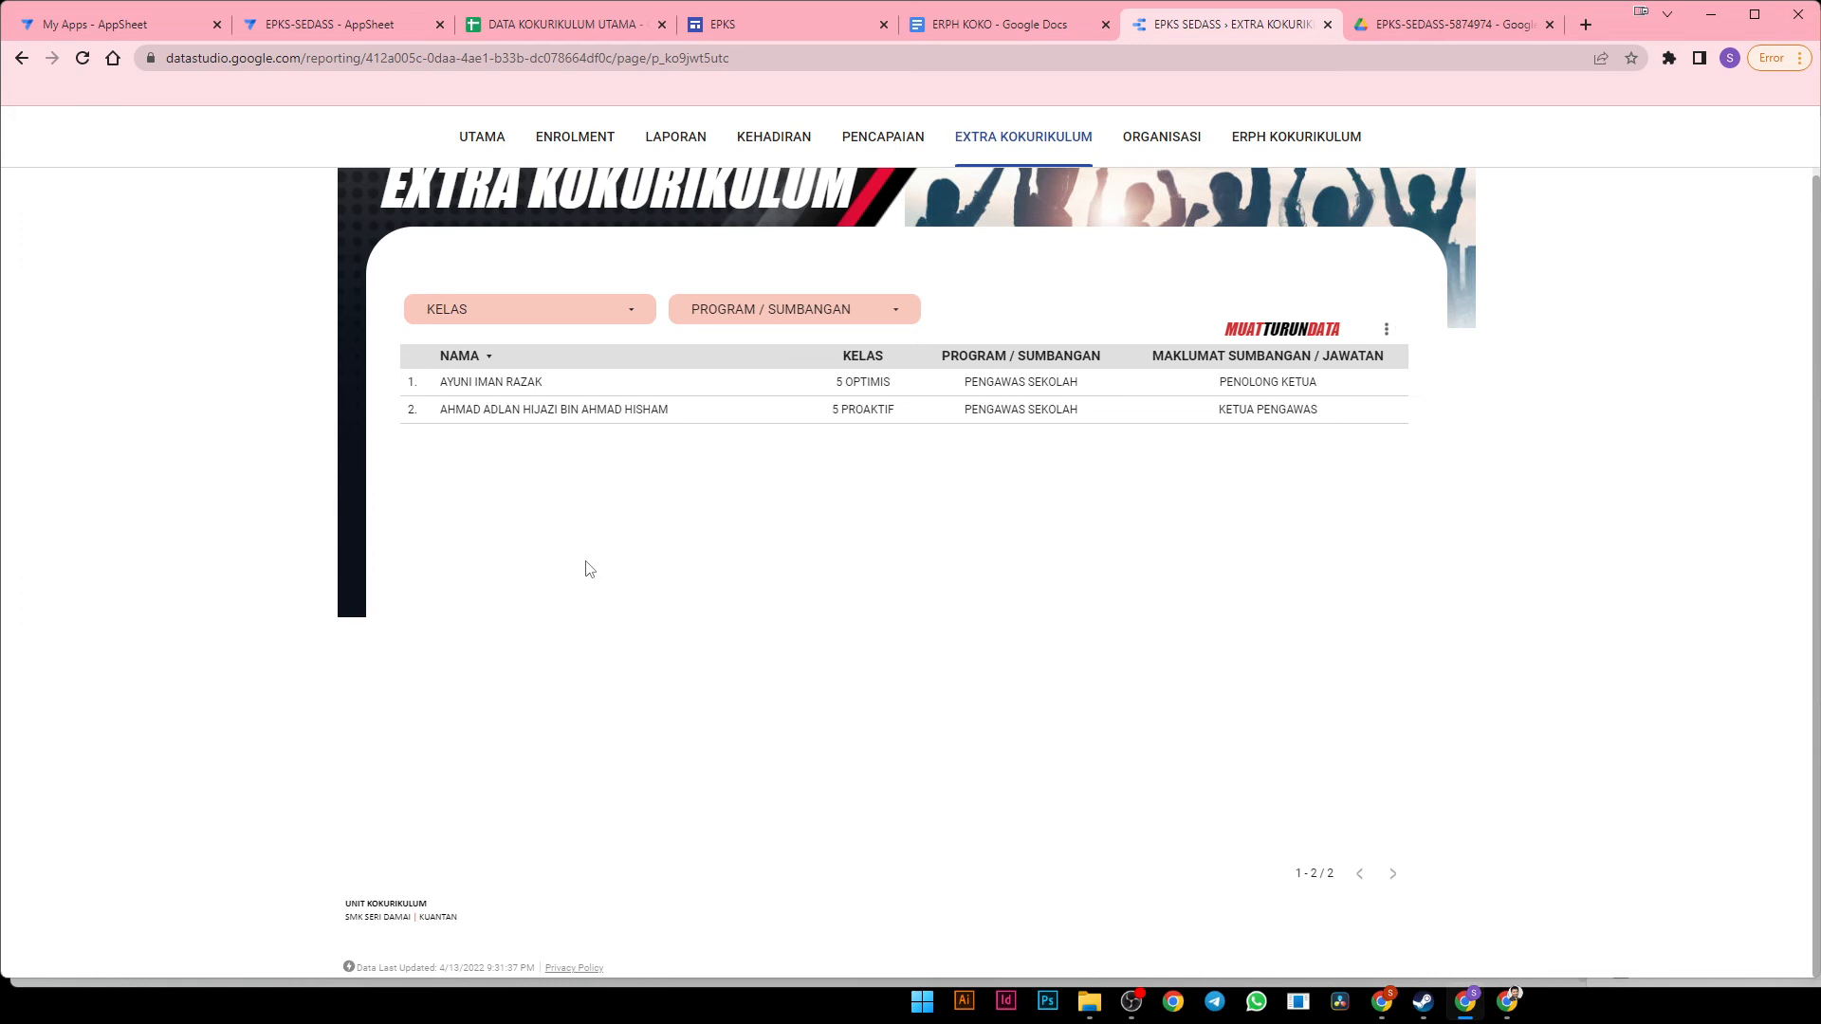
left_click(626, 310)
left_click(630, 384)
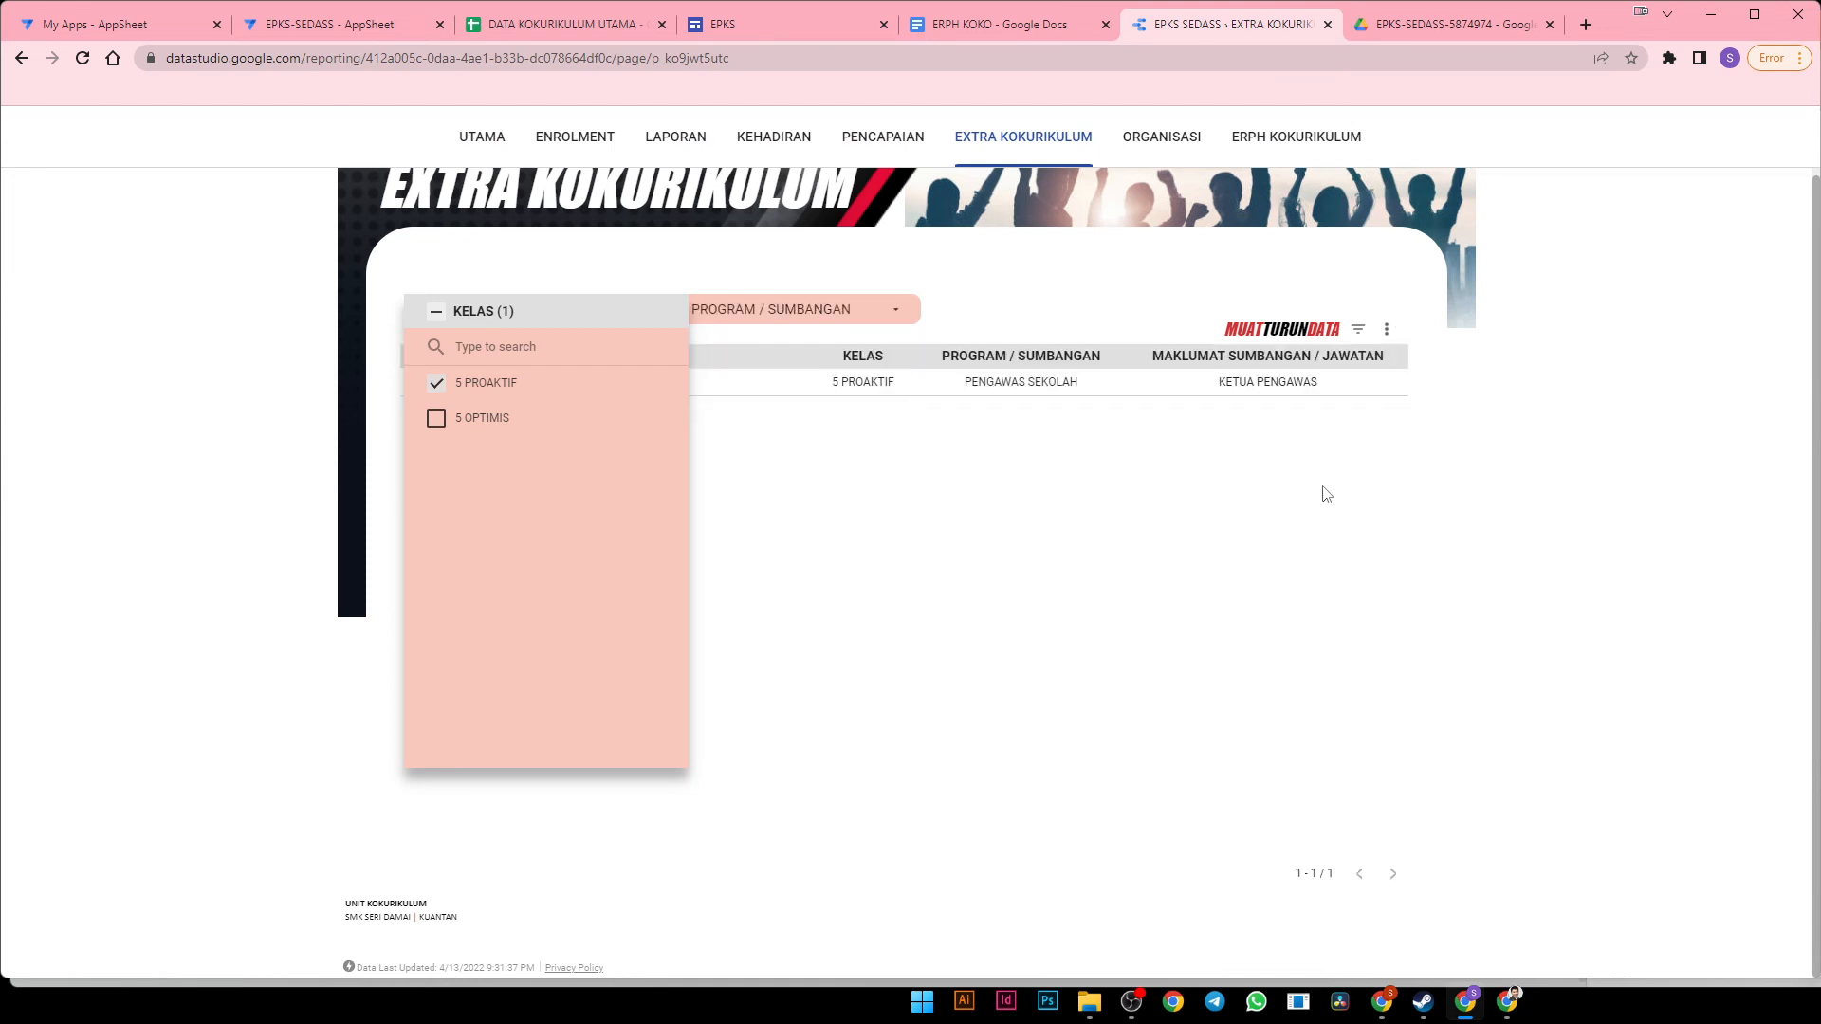
left_click(1128, 486)
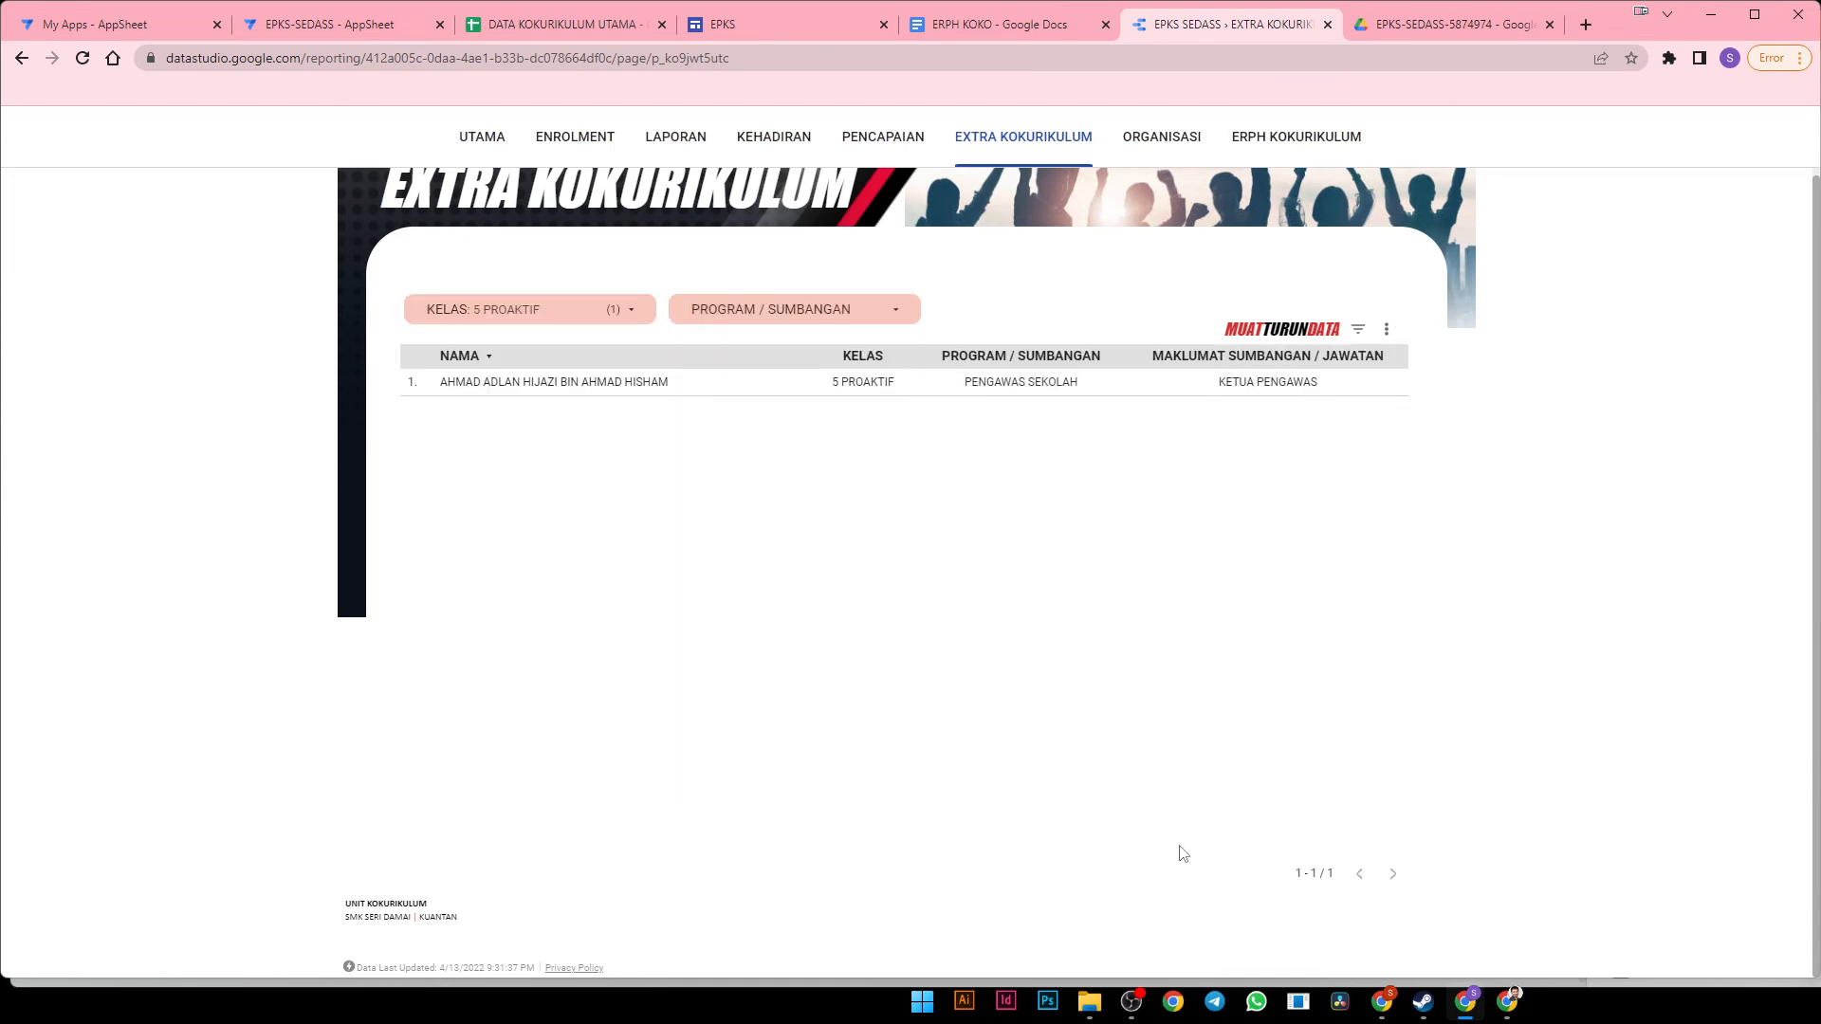
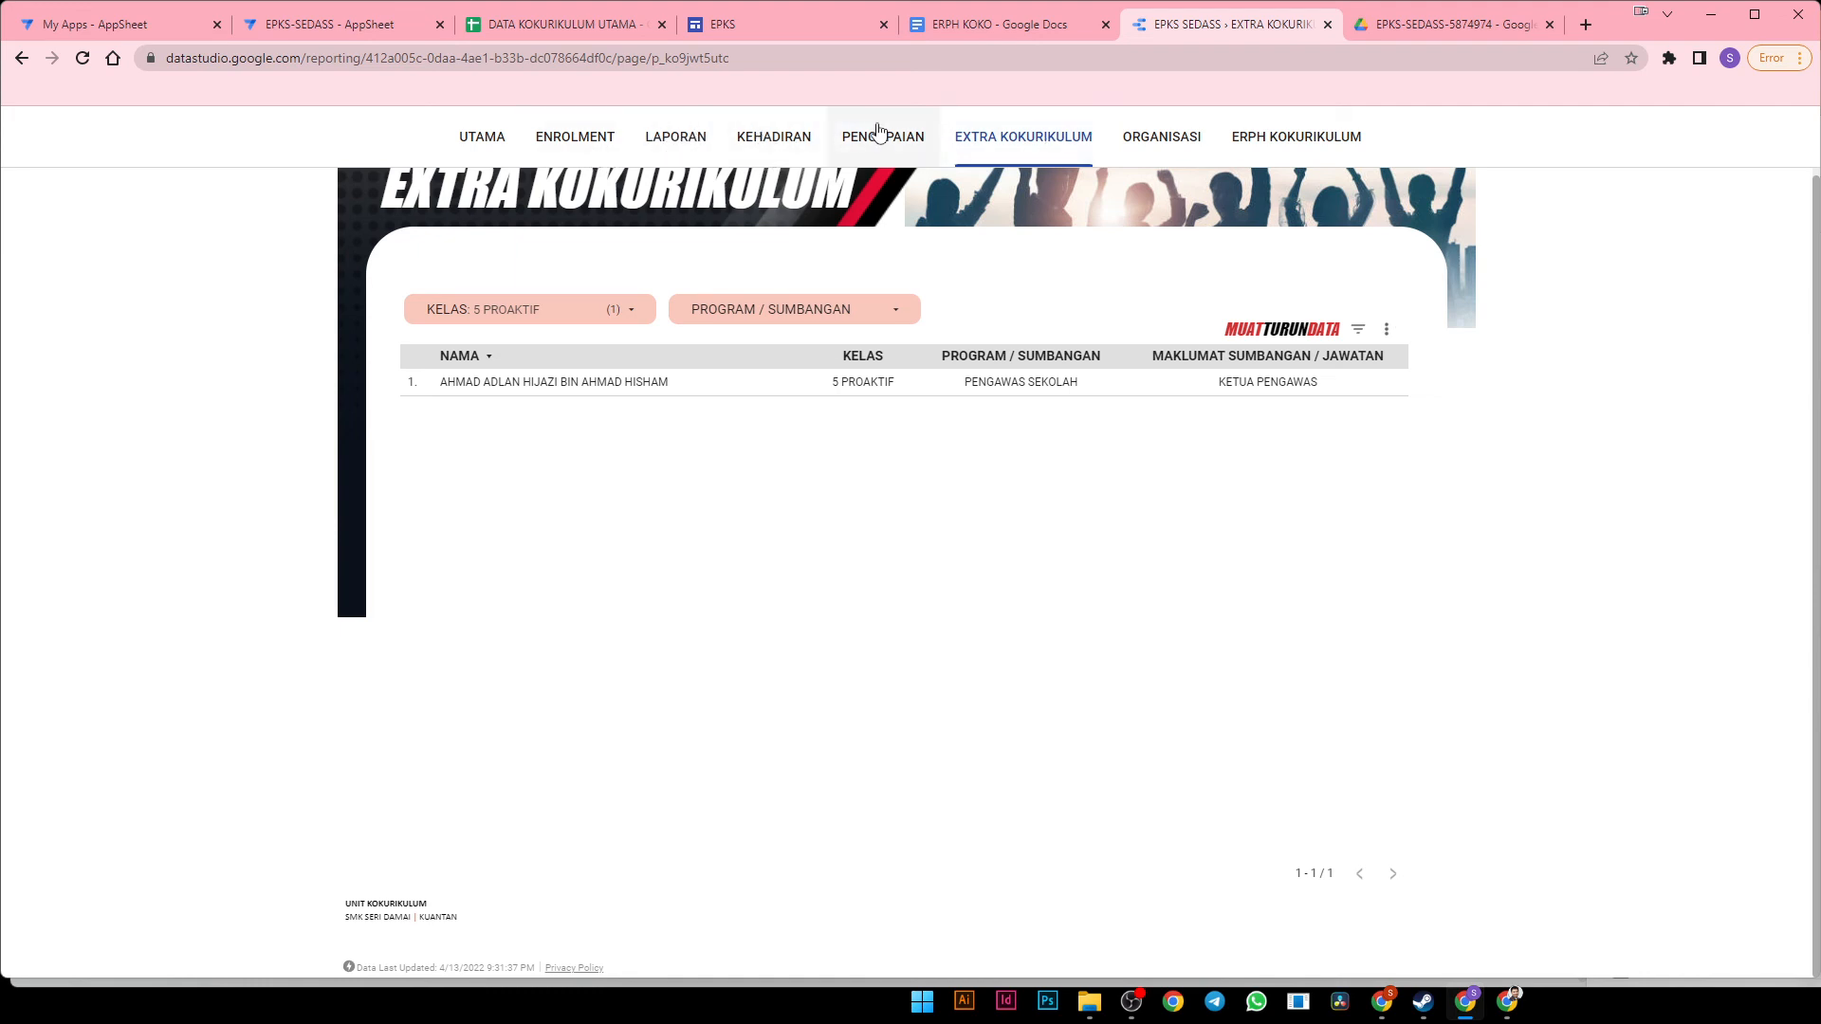
Look at the ORGANISASI page and the ERPH KOKURIKULUM page of the dashboard
left_click(1192, 138)
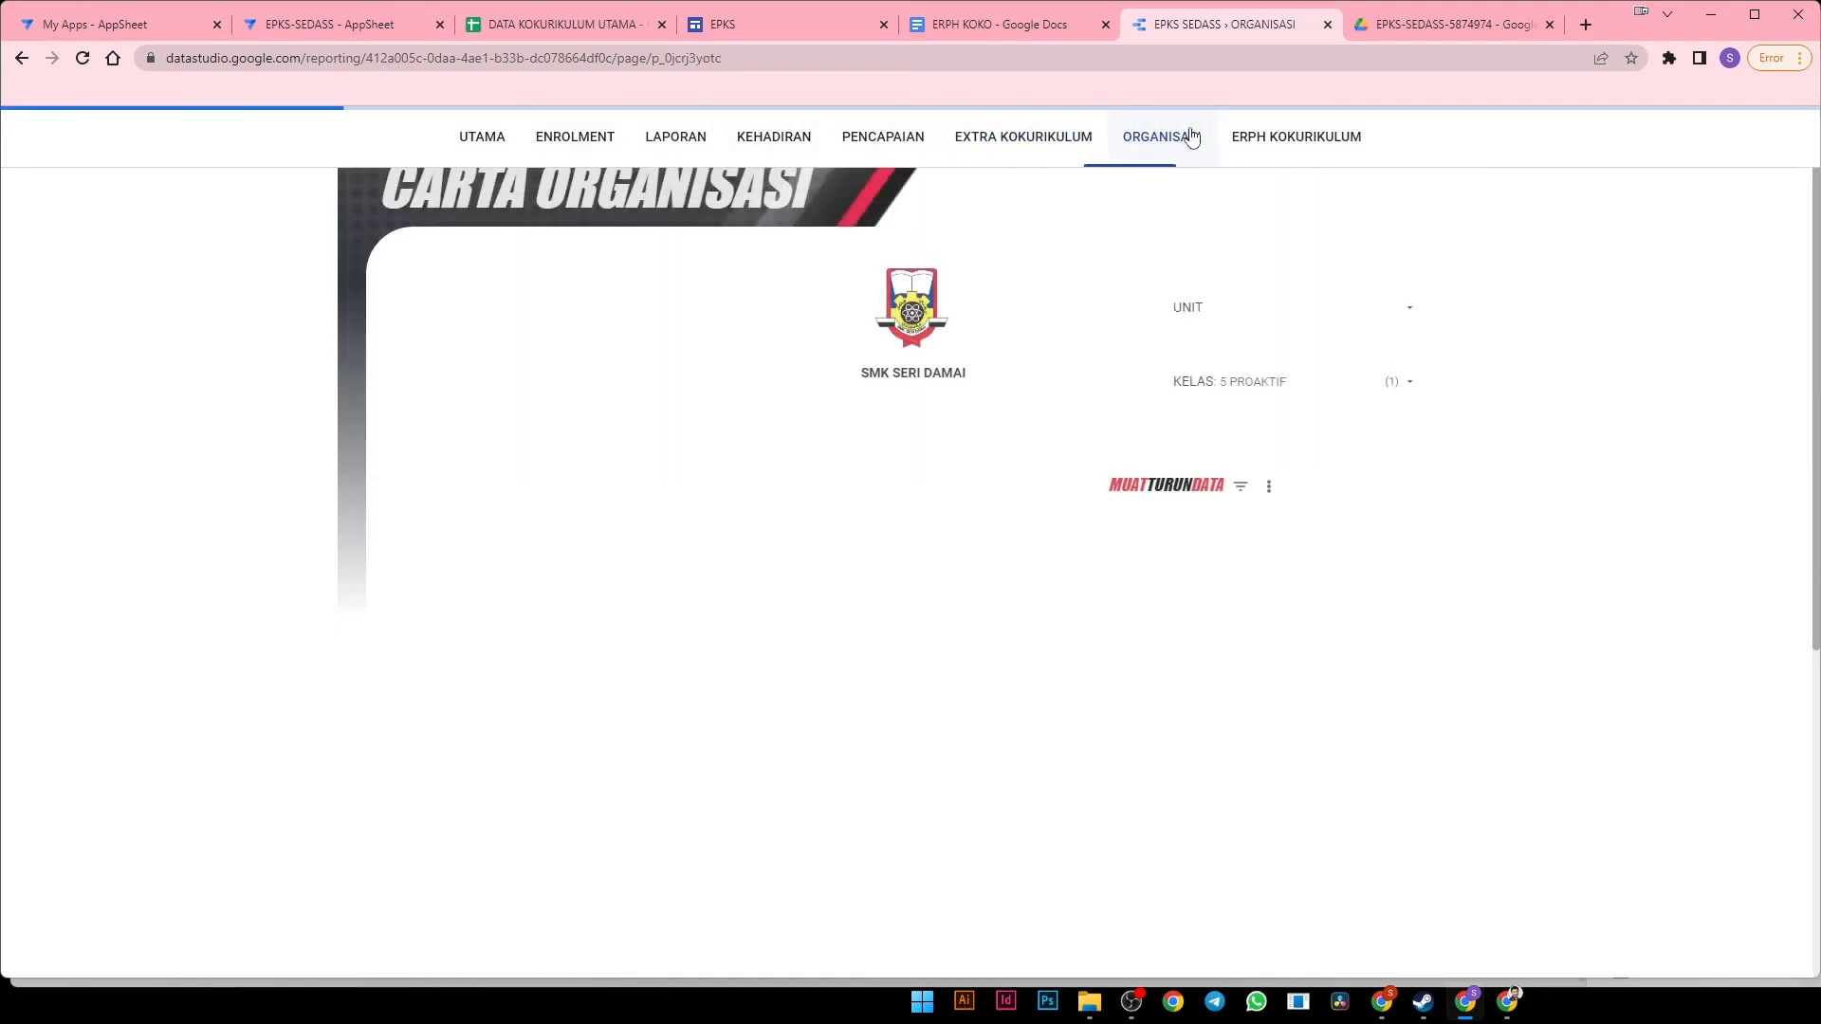
left_click(1283, 151)
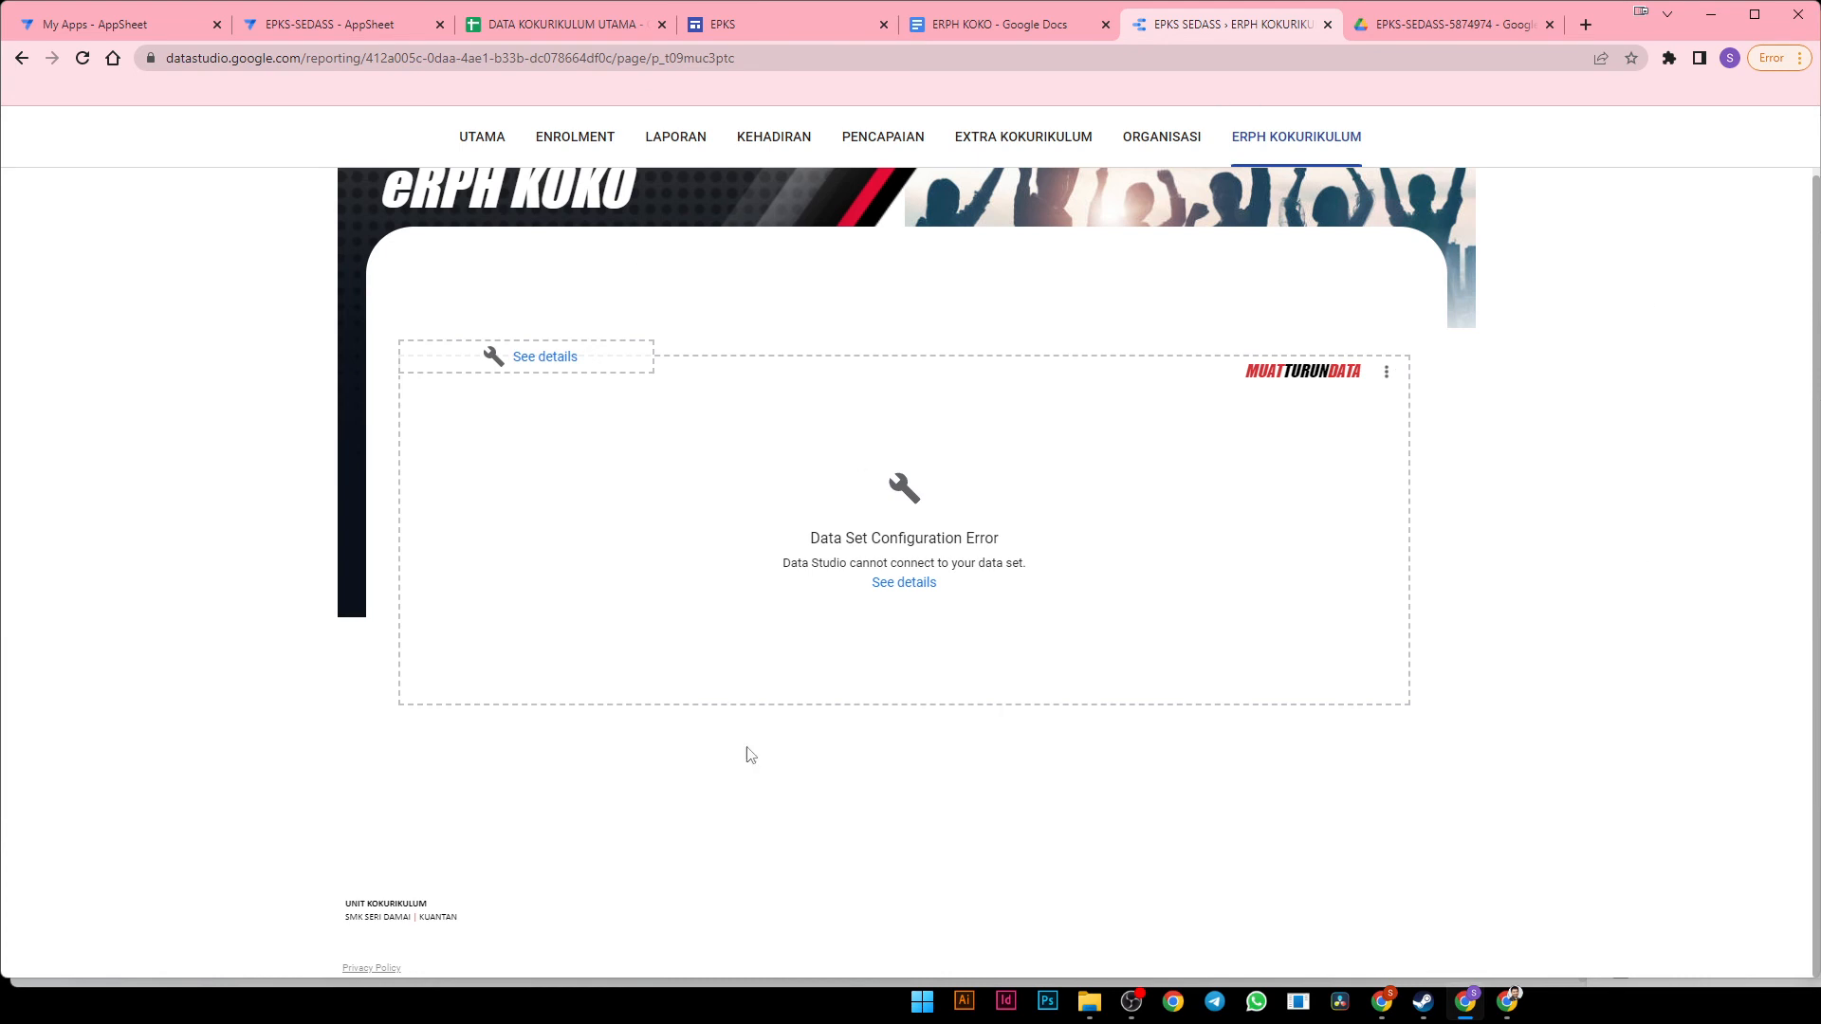
Switch back to the EPKS-SEDASS AppSheet editor and start a new ERPH KOKURIKULUM record for the BOMBA & PENYELAMAT unit in the app preview
left_click(278, 29)
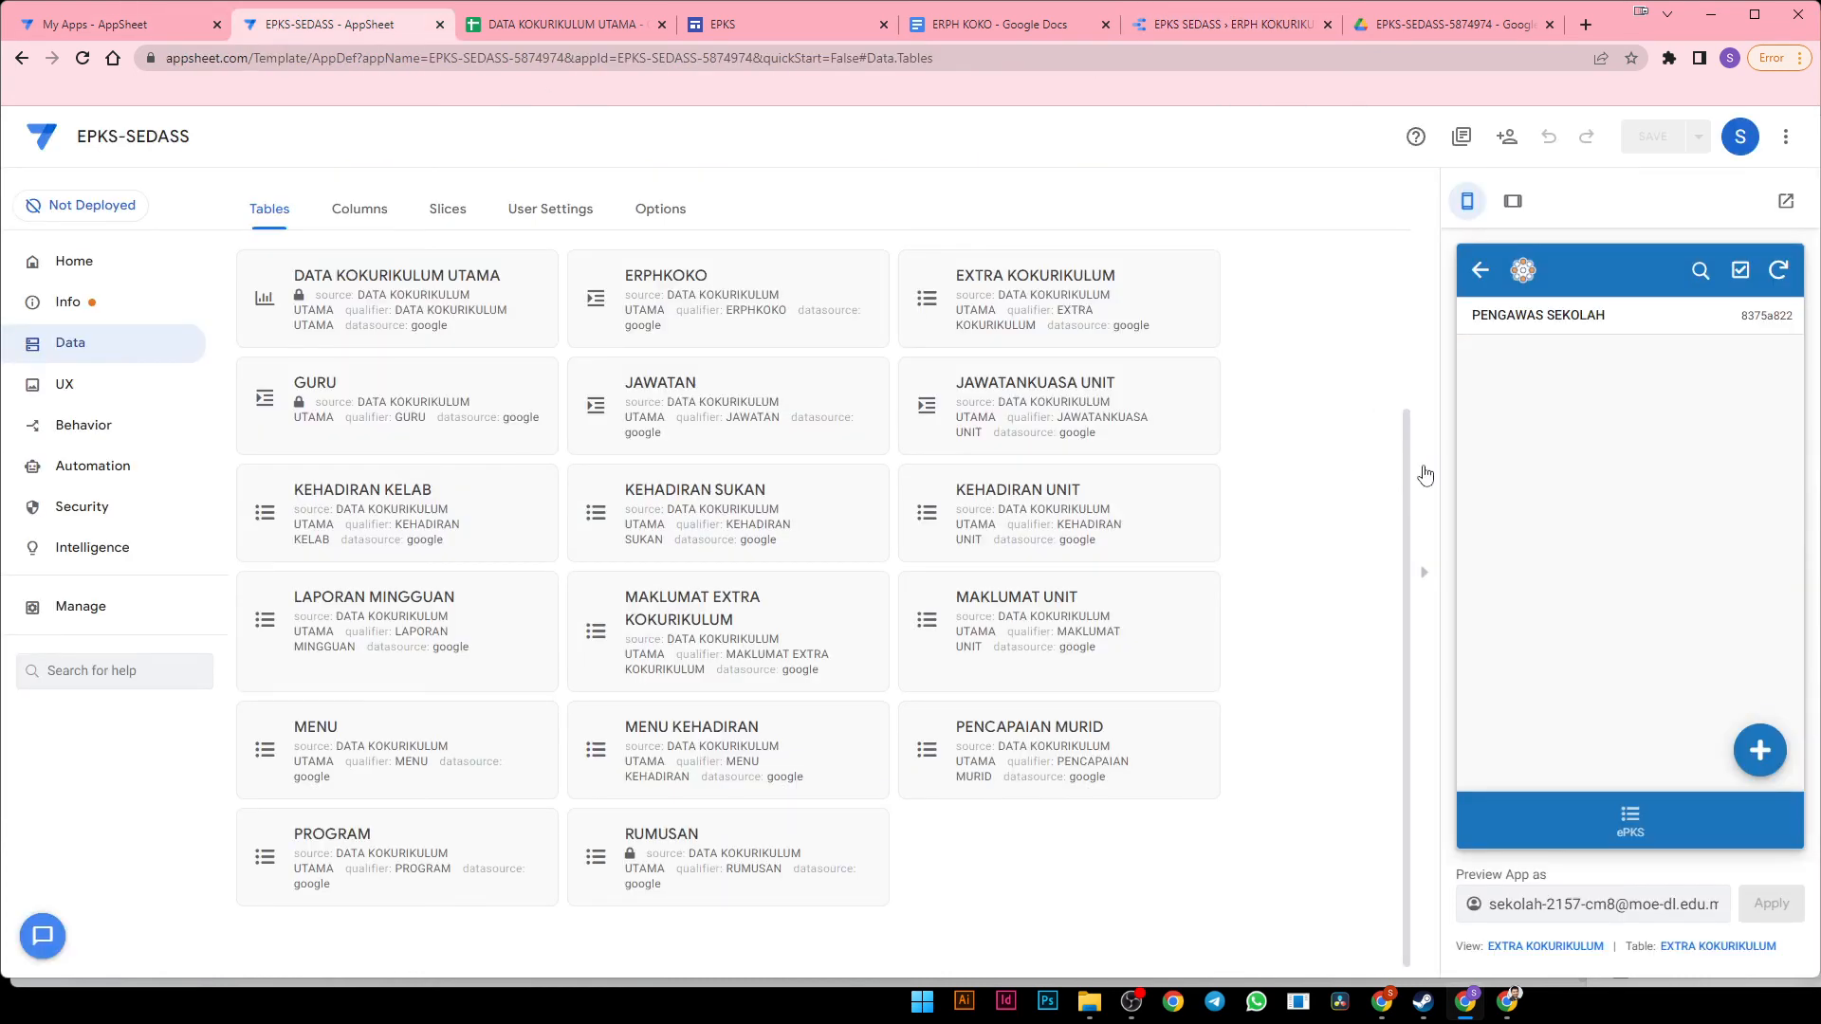
left_click(1594, 814)
scroll(1666, 672, "up", 1)
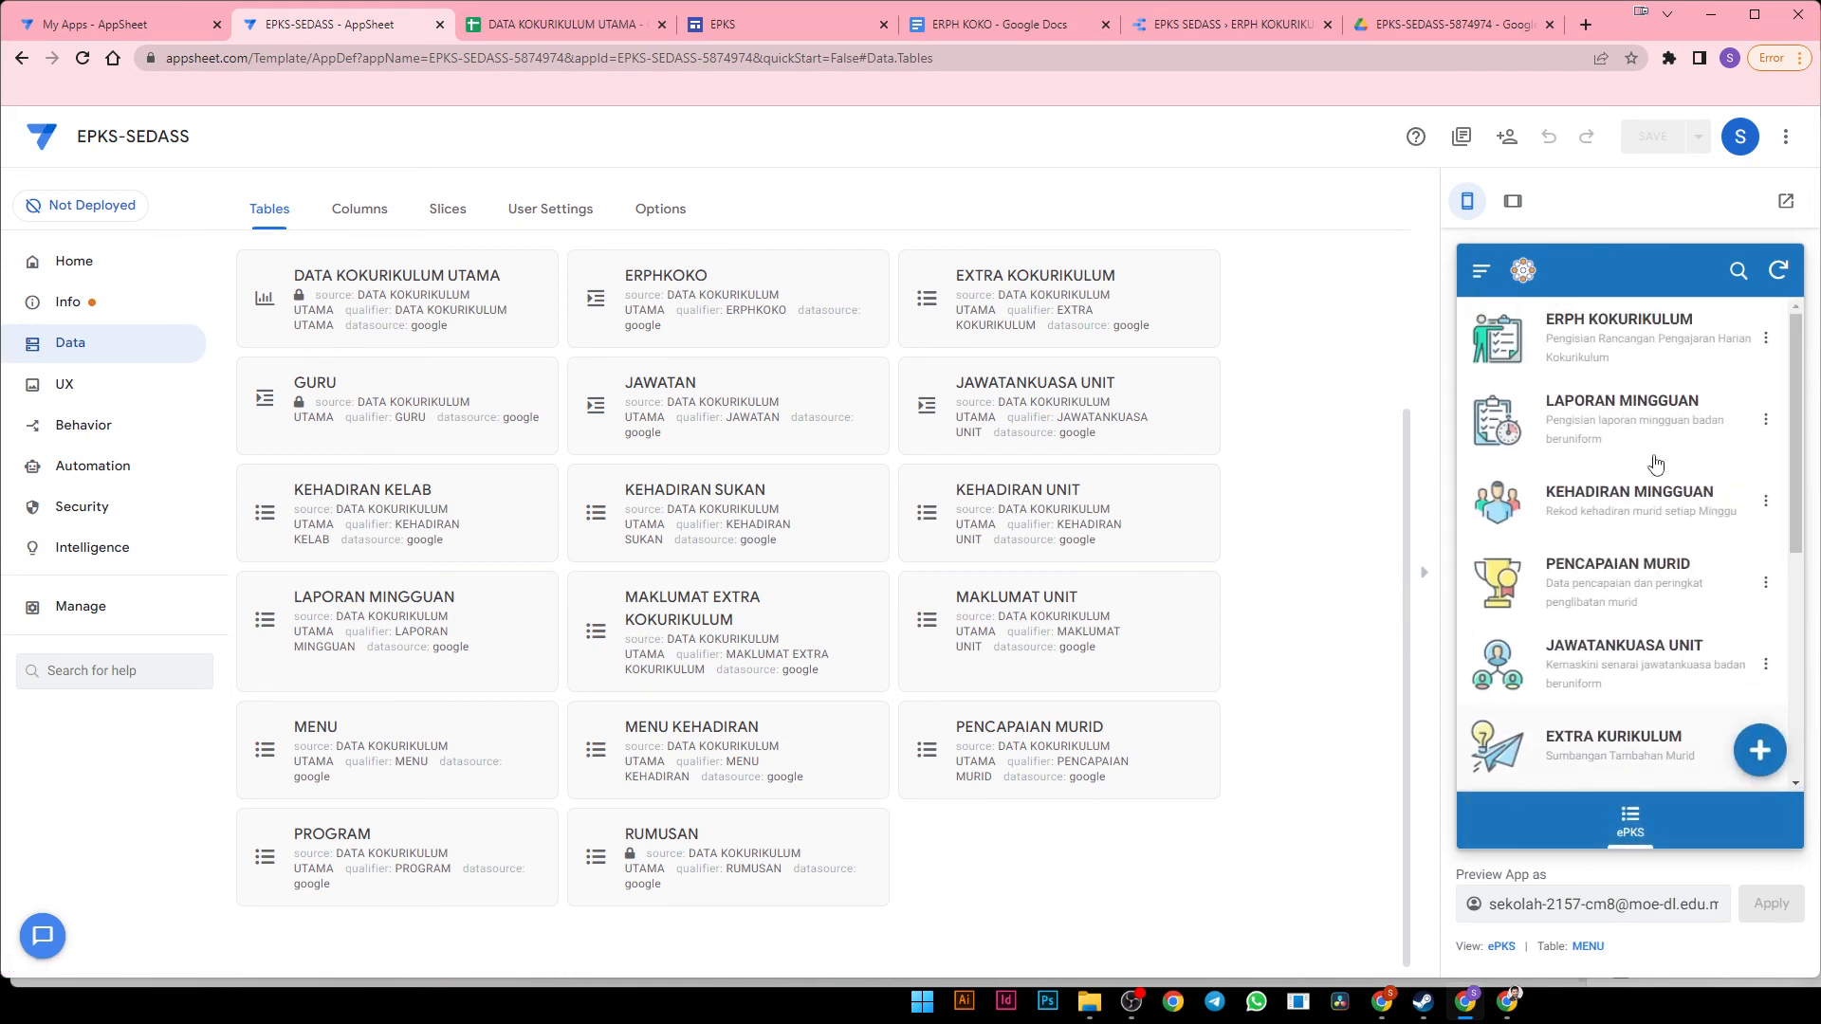
left_click(1660, 358)
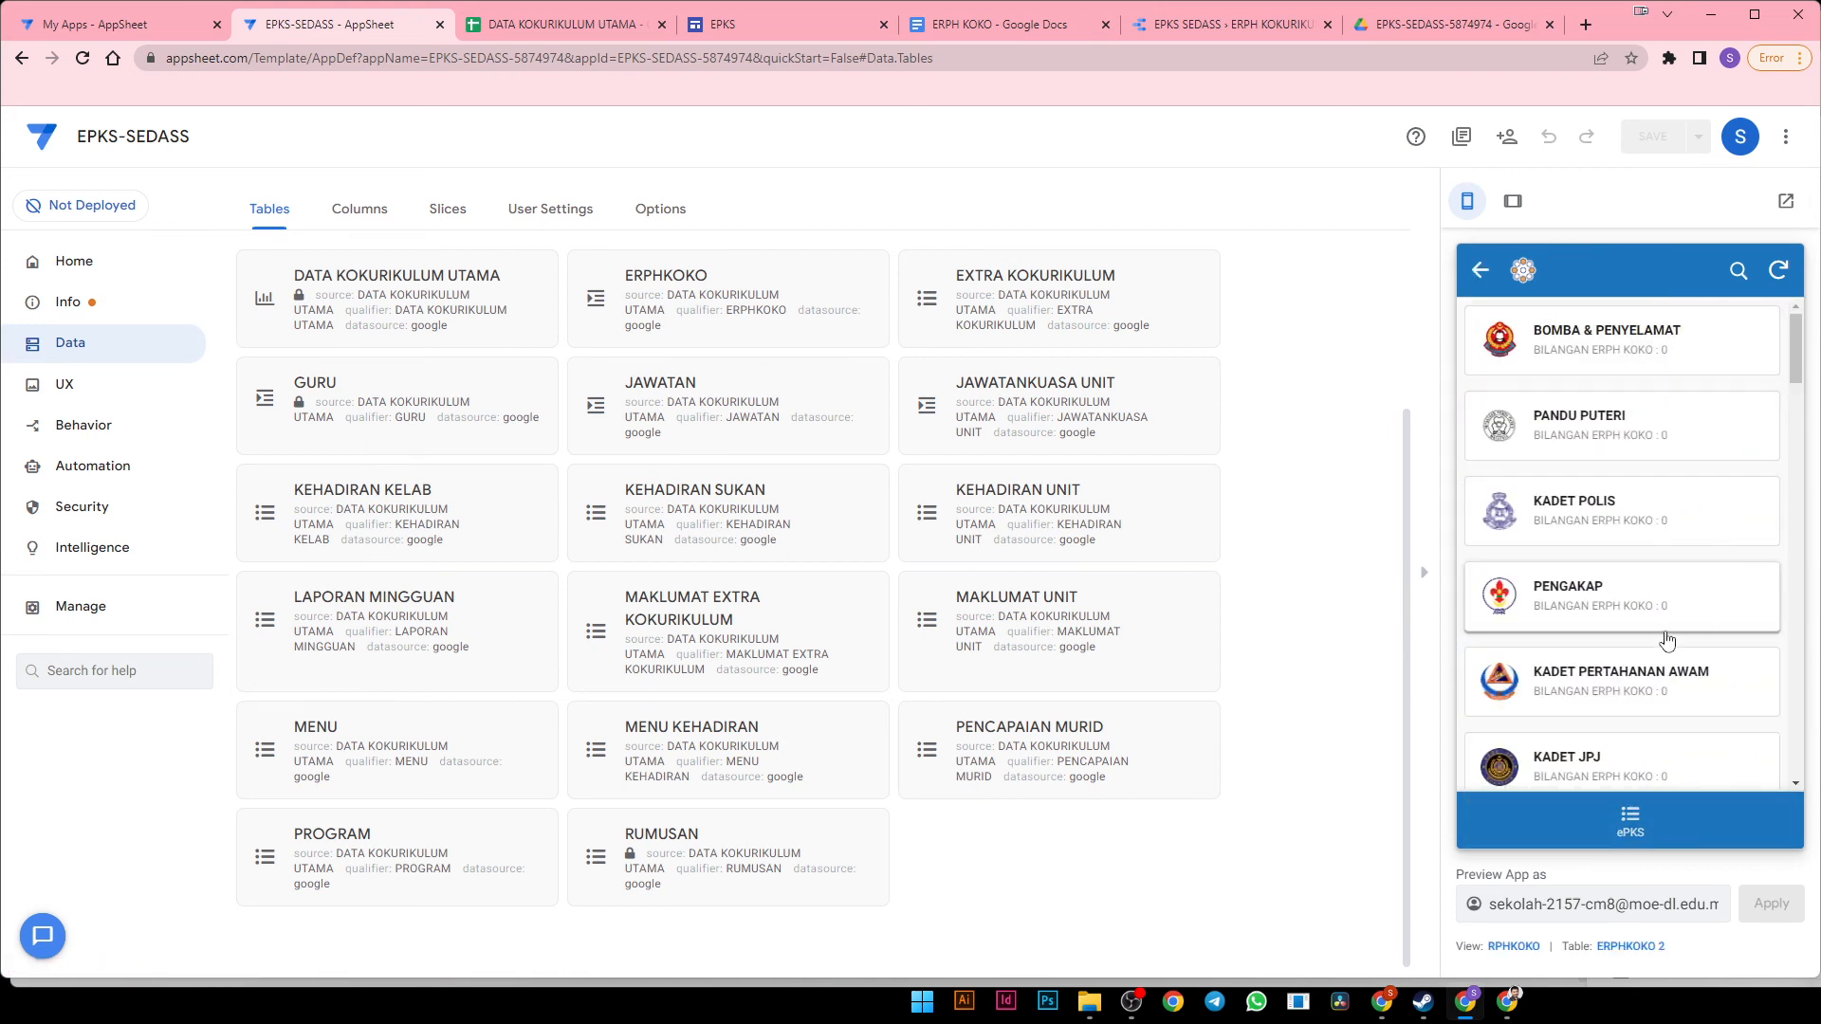
left_click(1531, 327)
left_click(1764, 649)
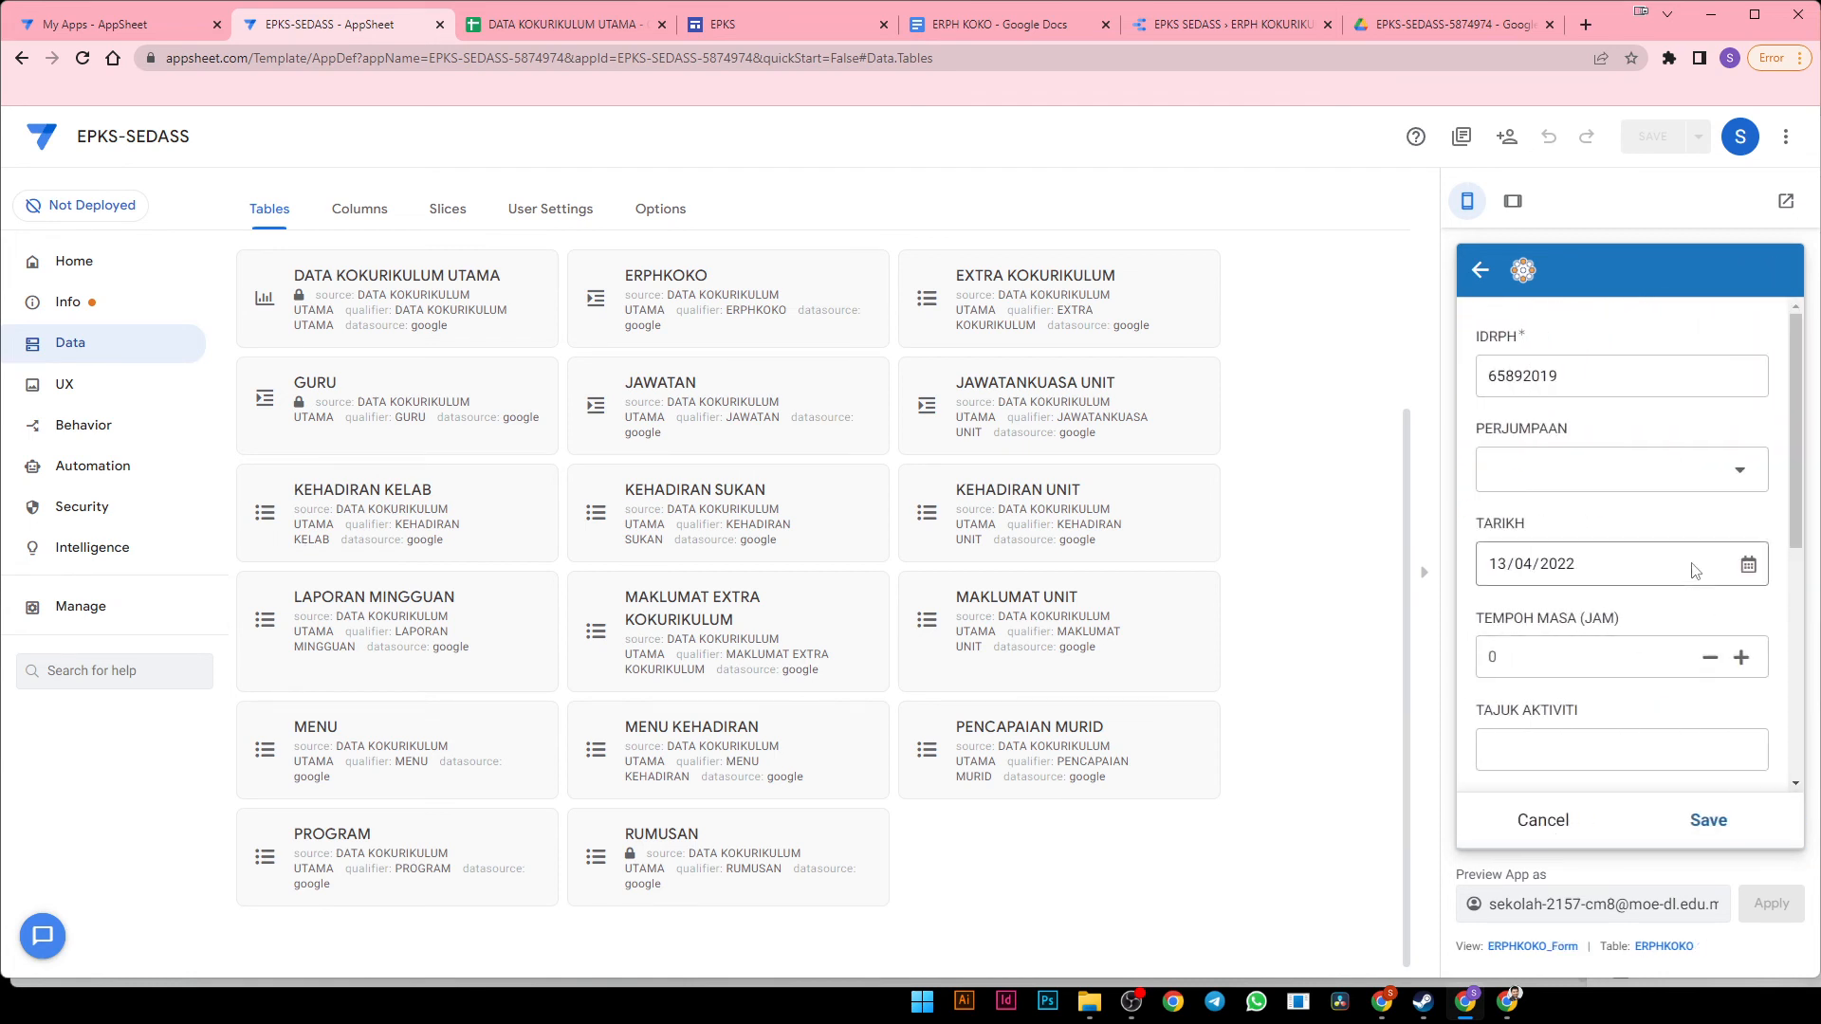
Set PERJUMPAAN to 1, TEMPOH MASA to 1 hour and TAJUK AKTIVITI to MEMBACA in the new ERPH record
left_click(1497, 474)
left_click(1518, 370)
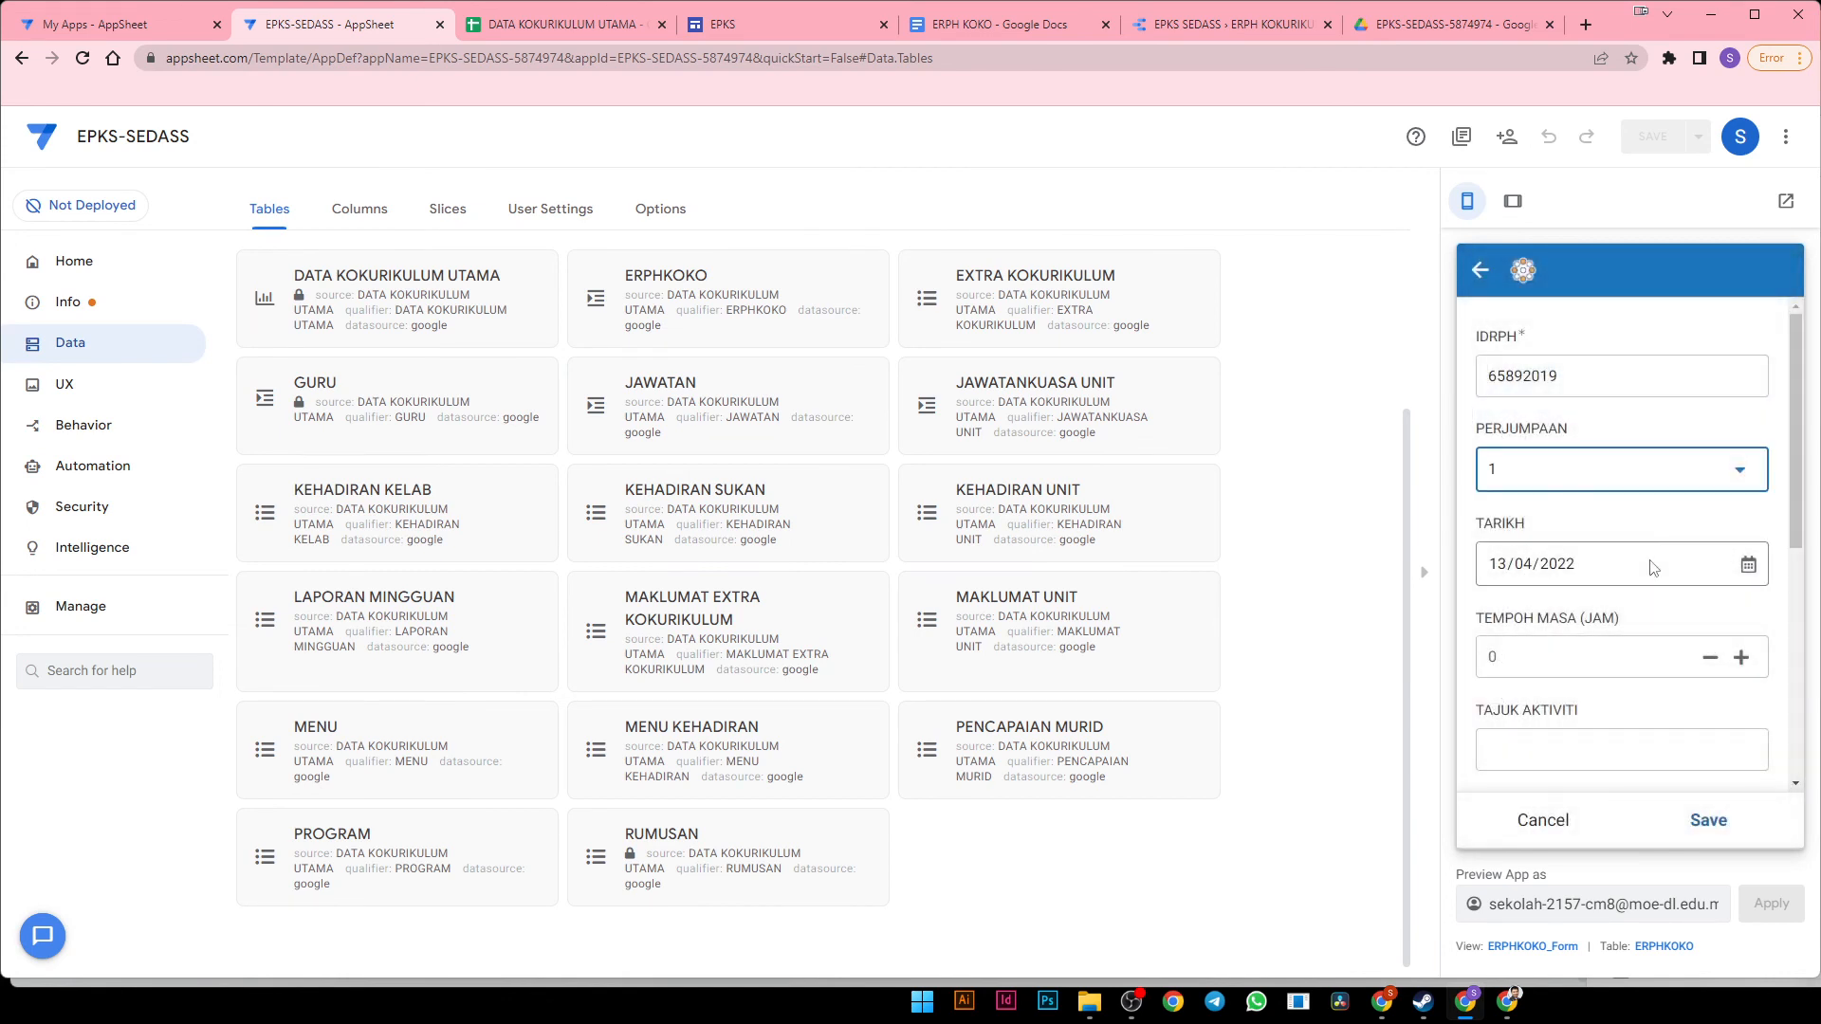
scroll(1715, 526, "down", 1)
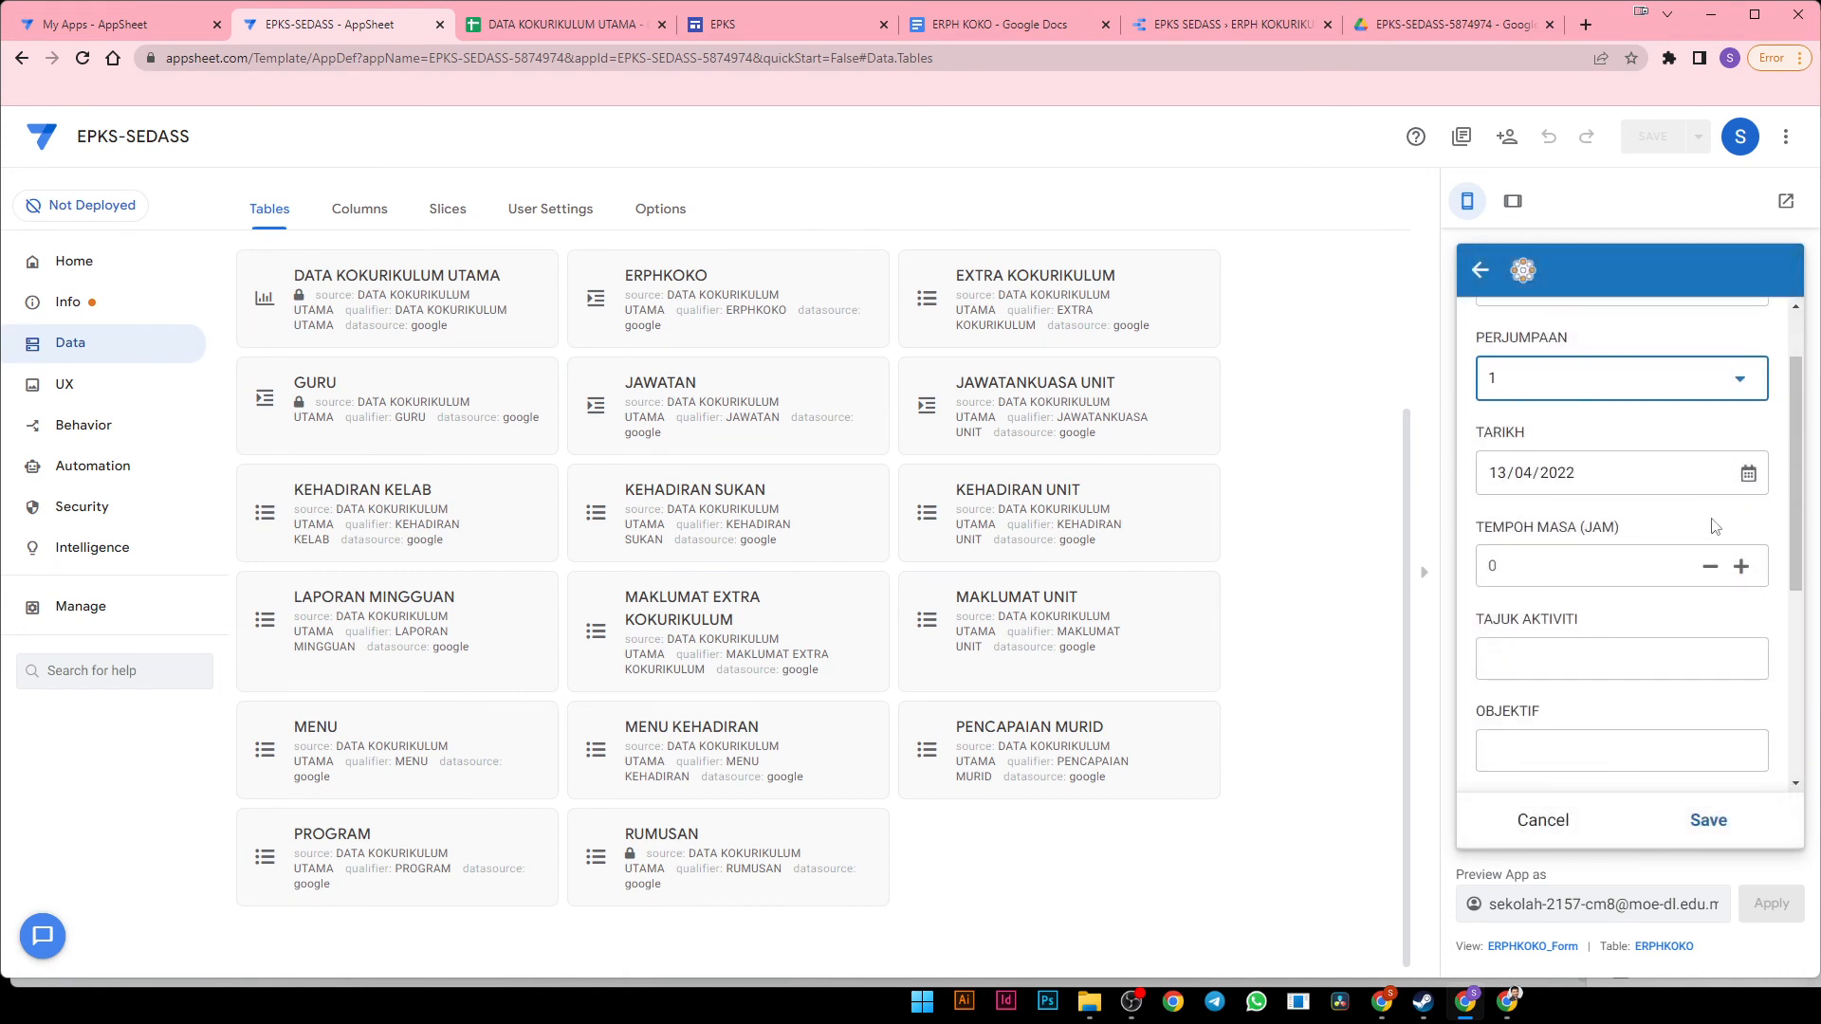
left_click(1742, 565)
left_click(1717, 649)
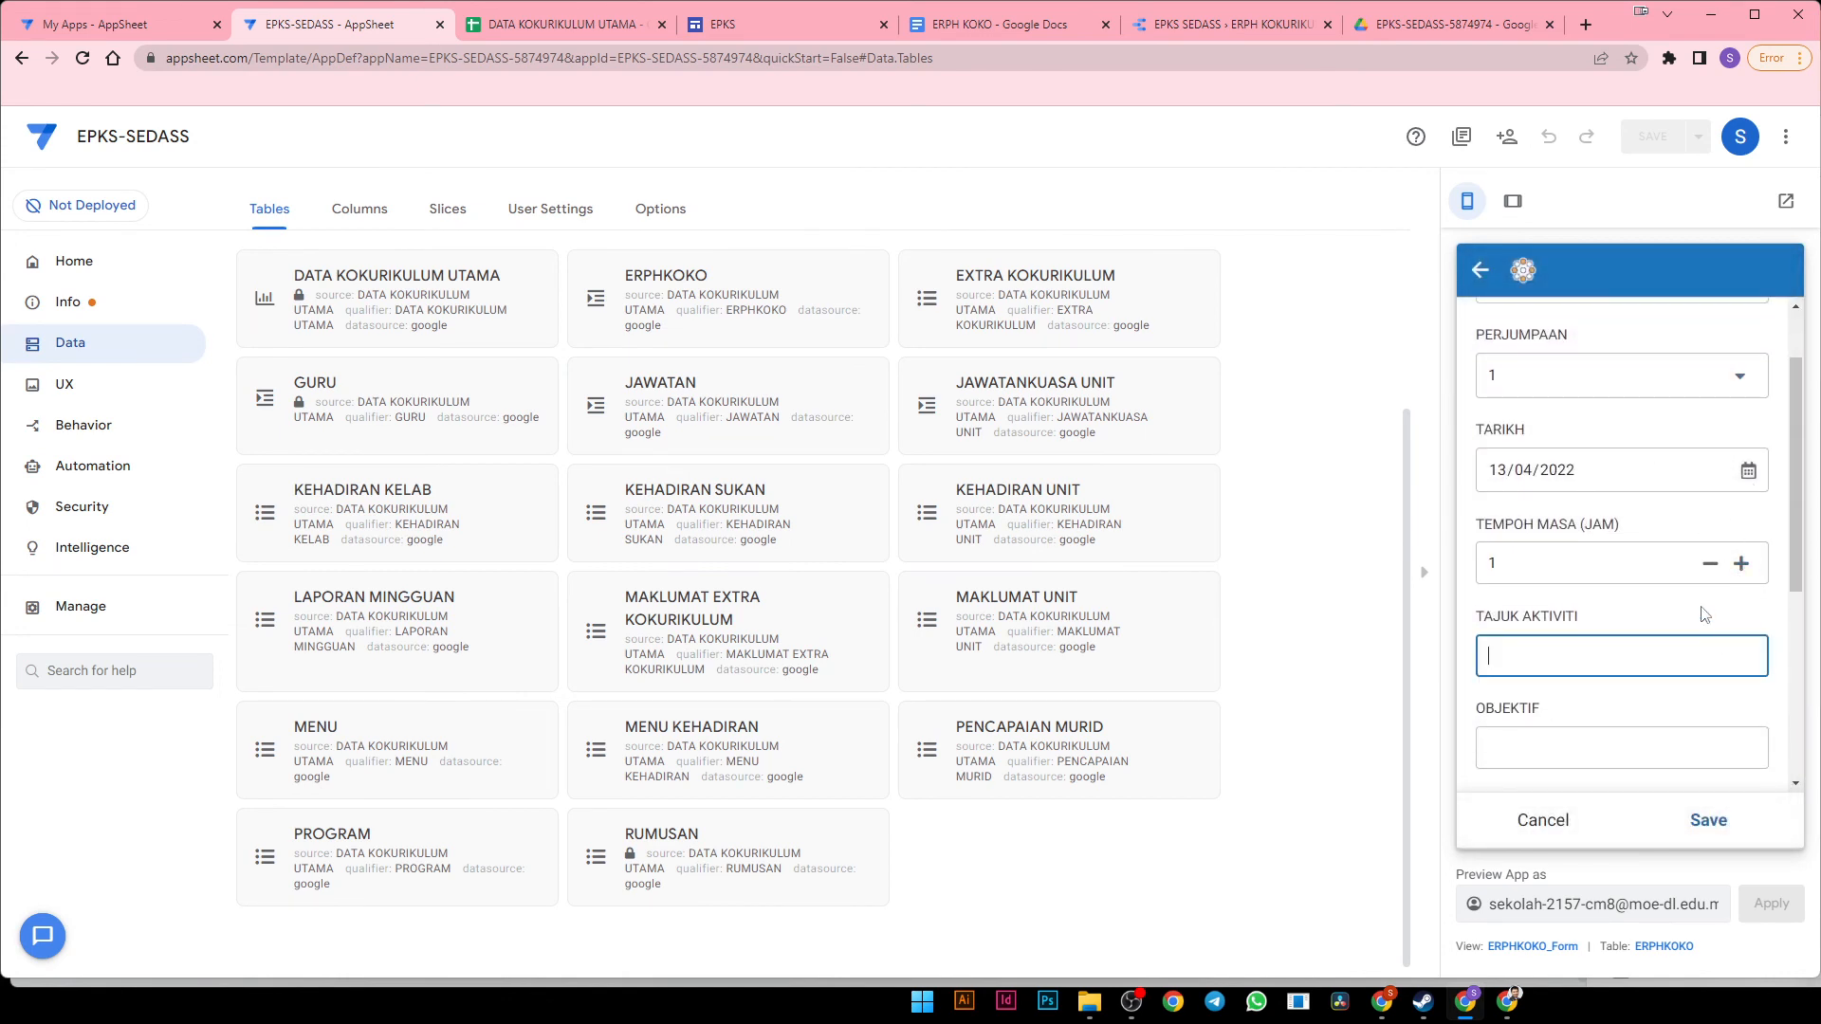
type("MEMBACA")
Enter "-" for OBJEKTIF, AKTIVITI and RUMUSAN in the ERPH record
scroll(1704, 615, "down", 1)
left_click(1521, 662)
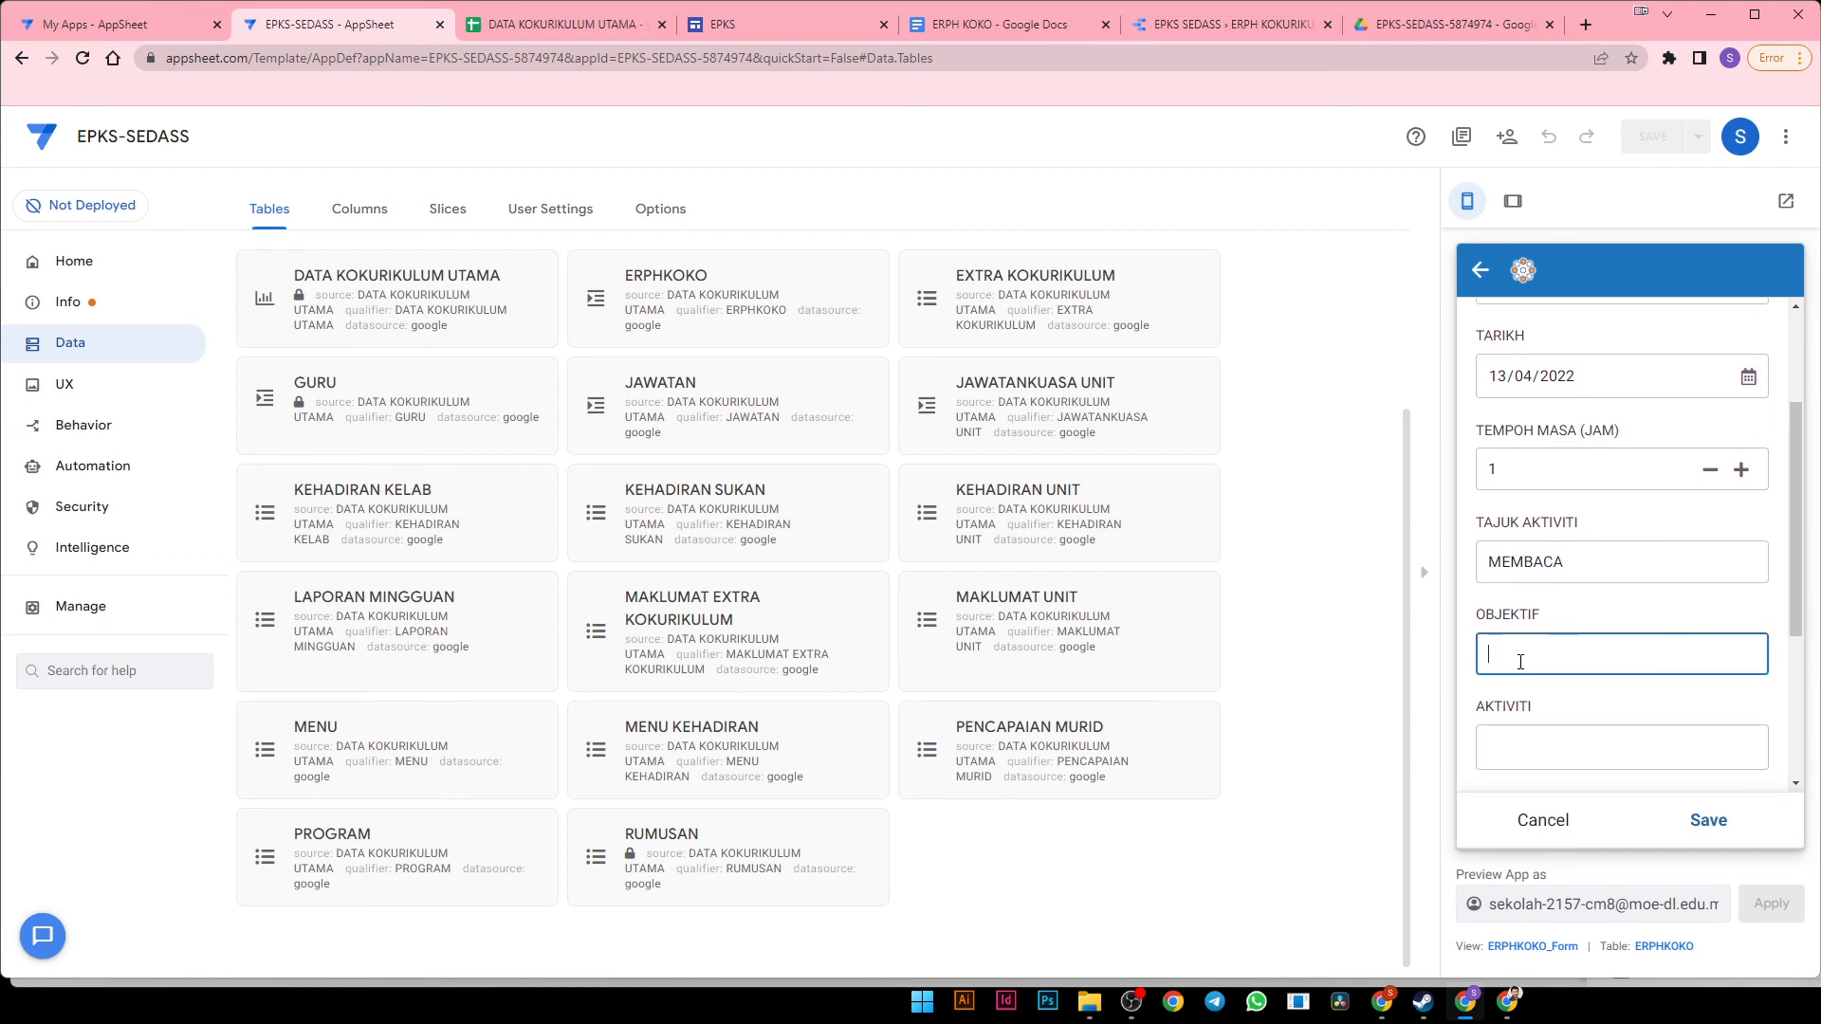
type("-")
scroll(1537, 650, "down", 2)
key("Tab")
type("-")
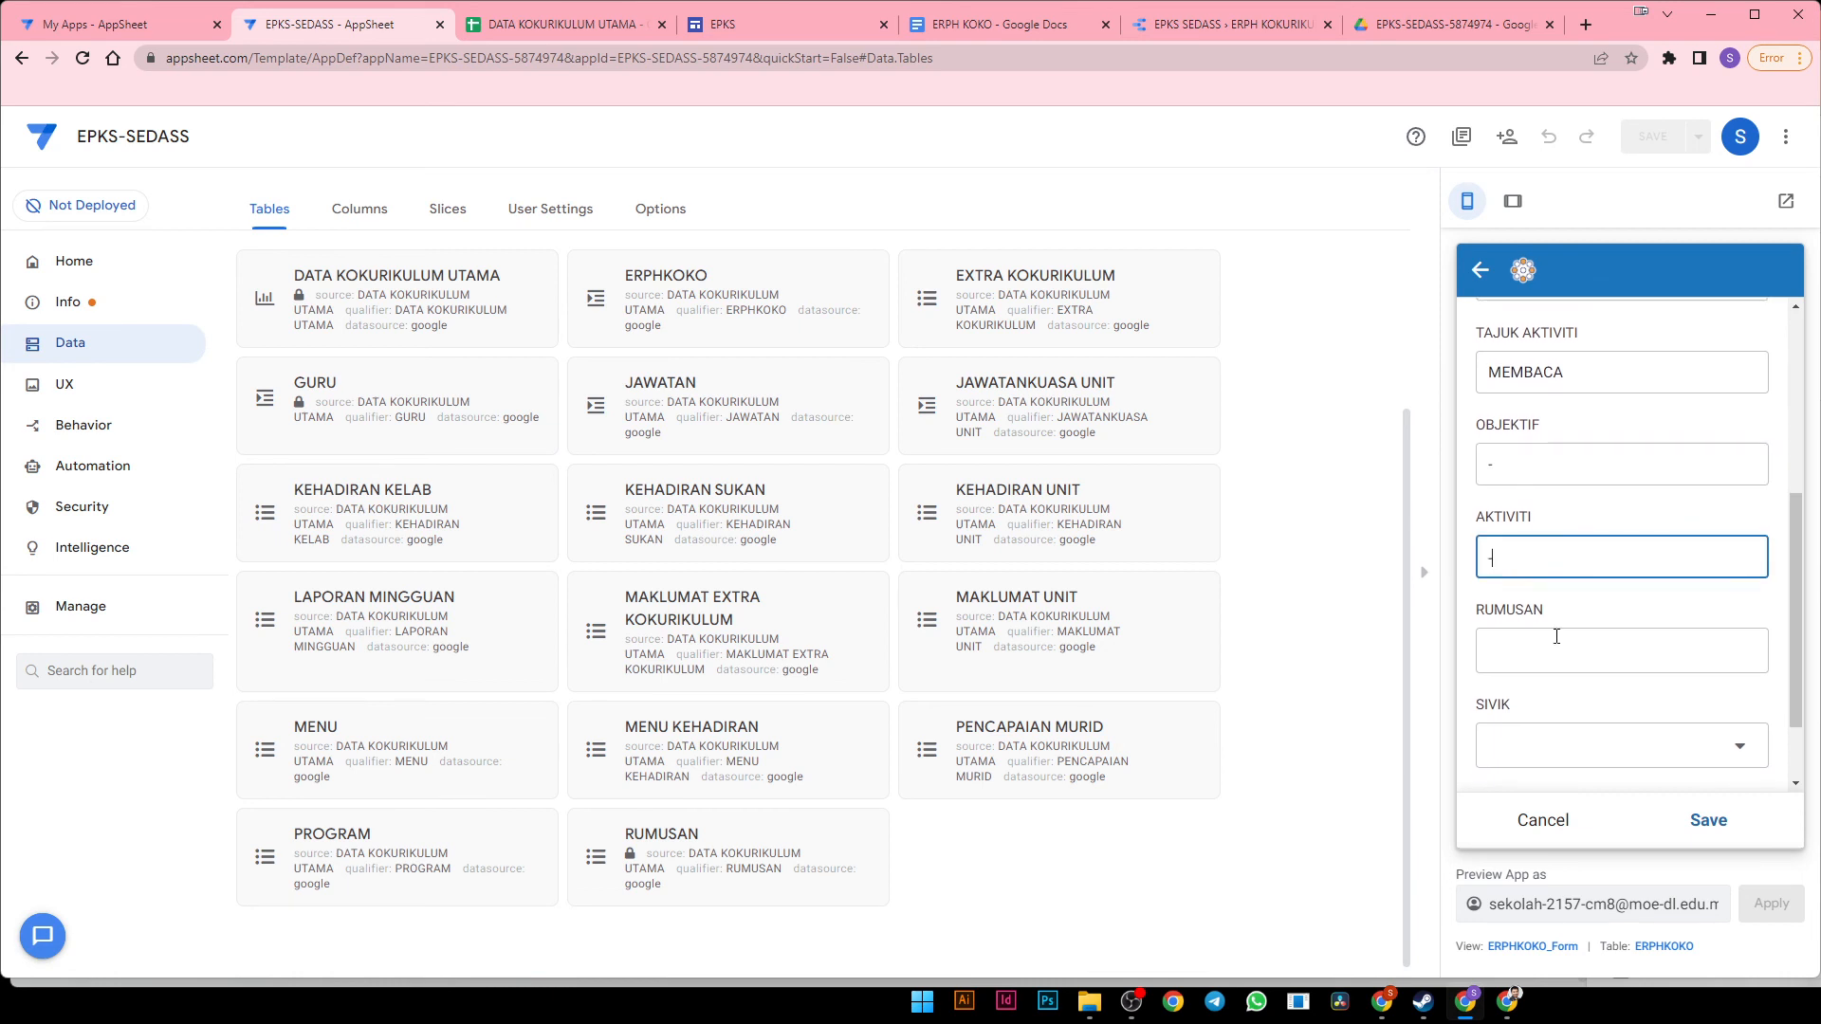
left_click(1557, 636)
Set SIVIK to "Mengenal pasti pernyataan 'benar' atau 'salah'" and KBAT to MENGINGAT, save the record and return to the unit list
scroll(1574, 640, "down", 1)
left_click(1599, 642)
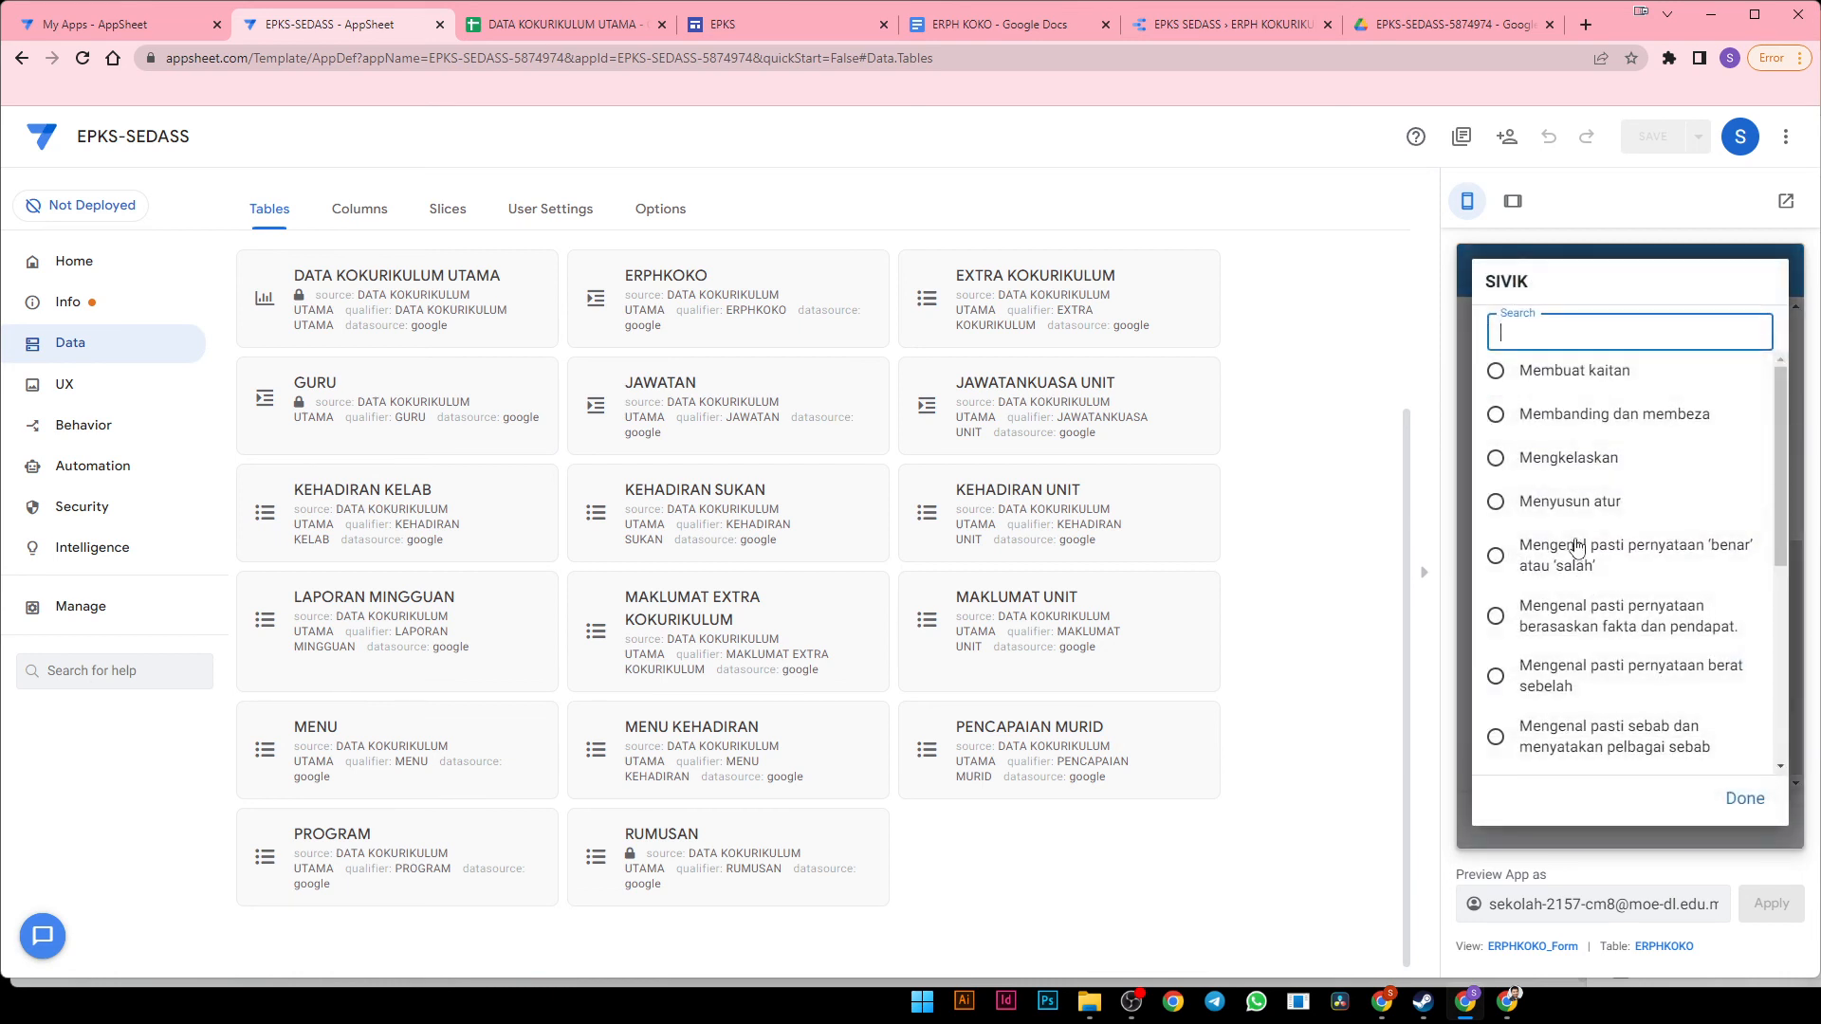
left_click(1577, 551)
left_click(1594, 736)
left_click(1579, 612)
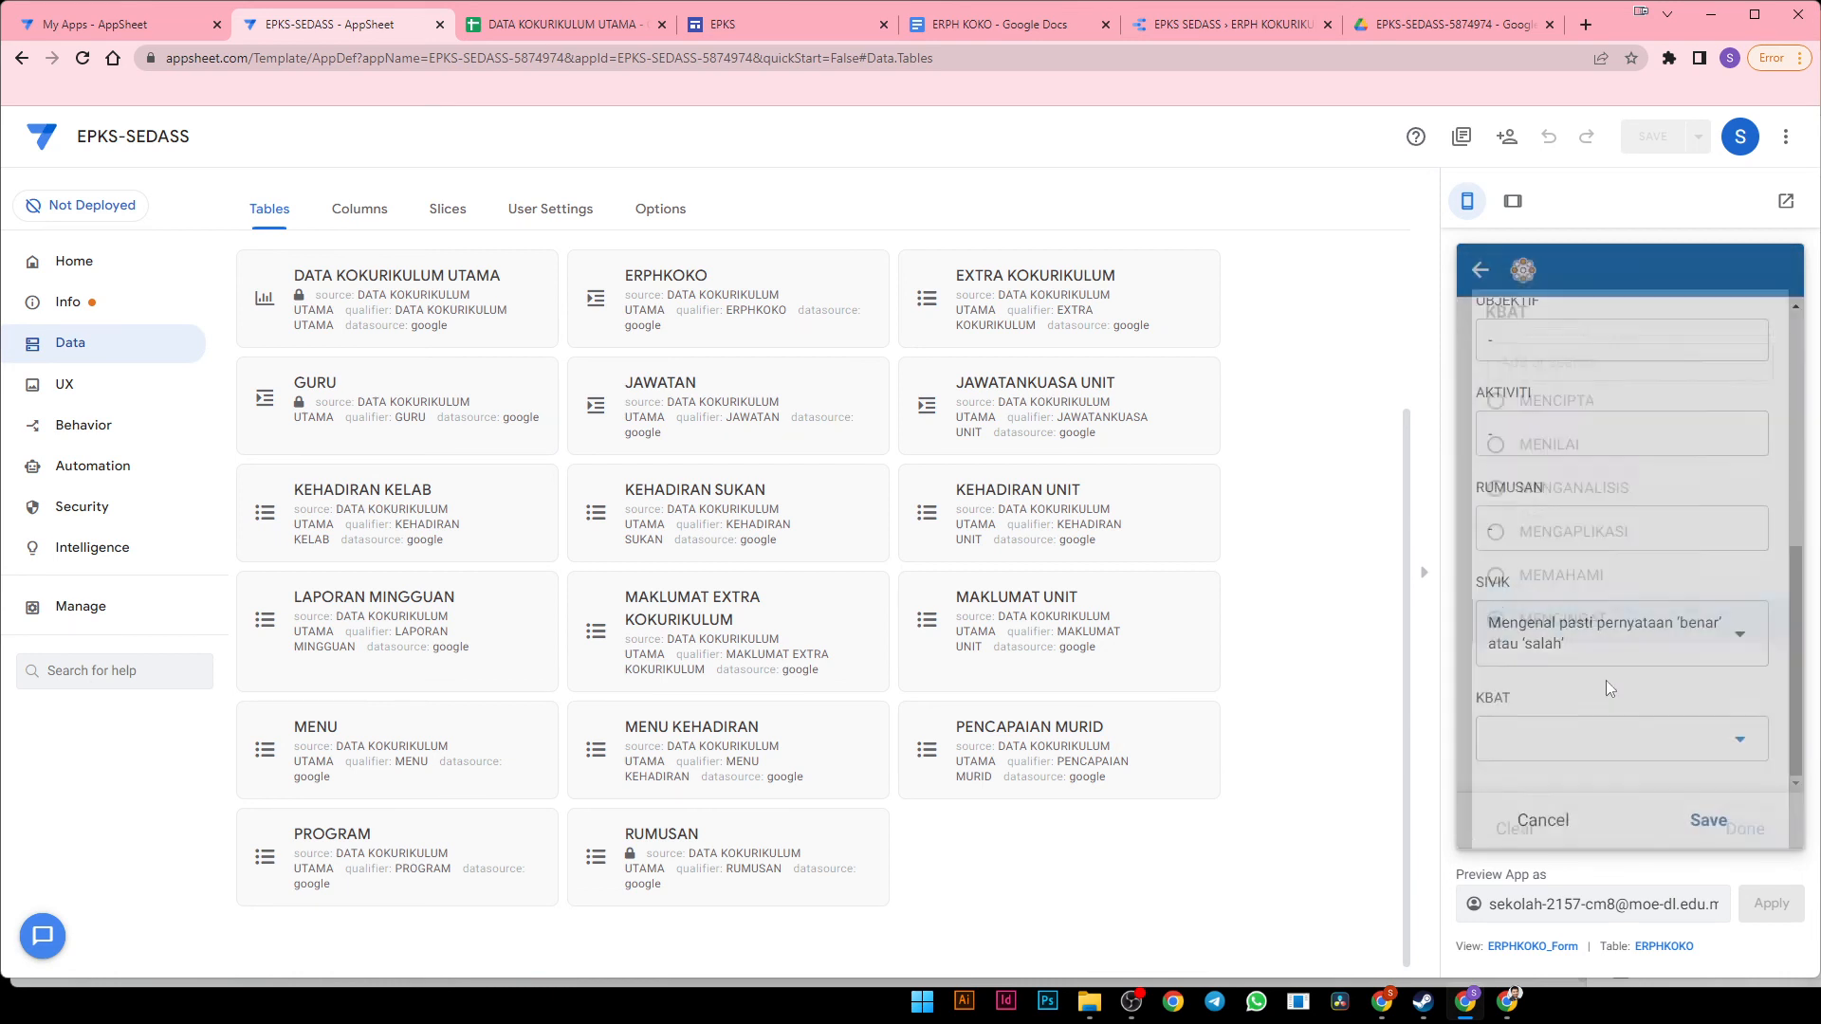
left_click(1692, 821)
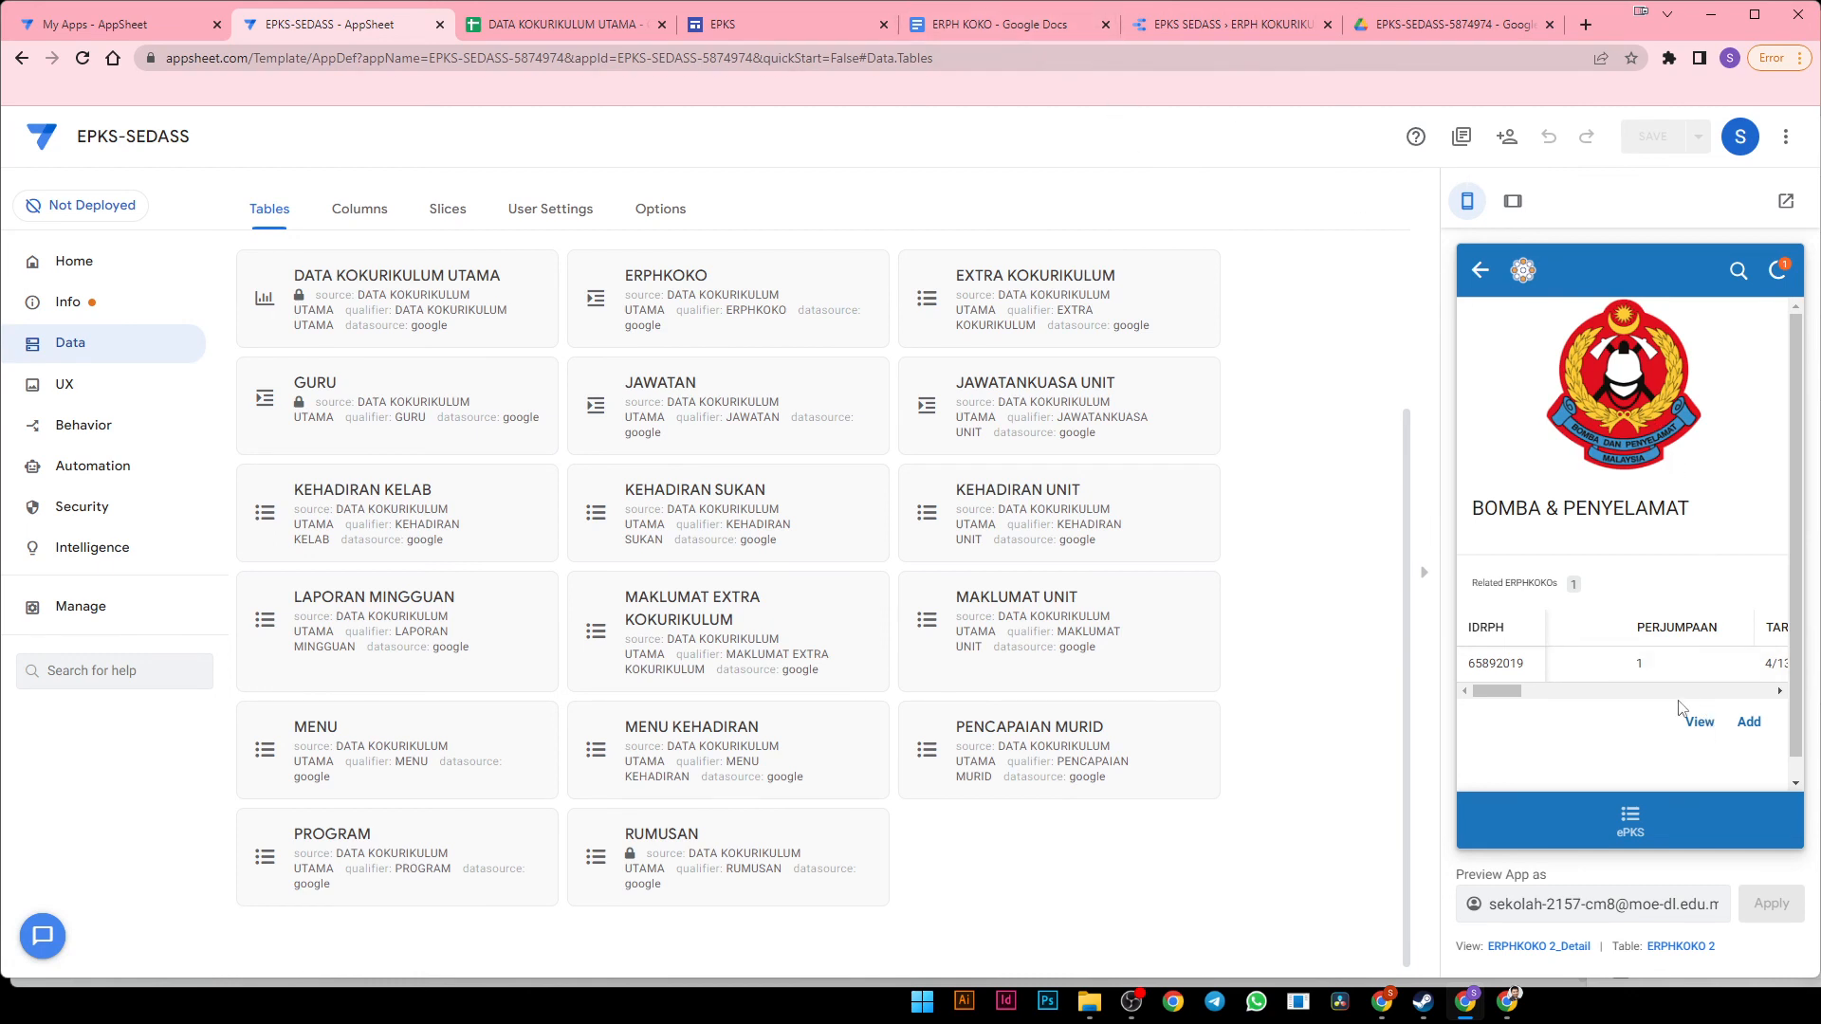
left_click(1480, 269)
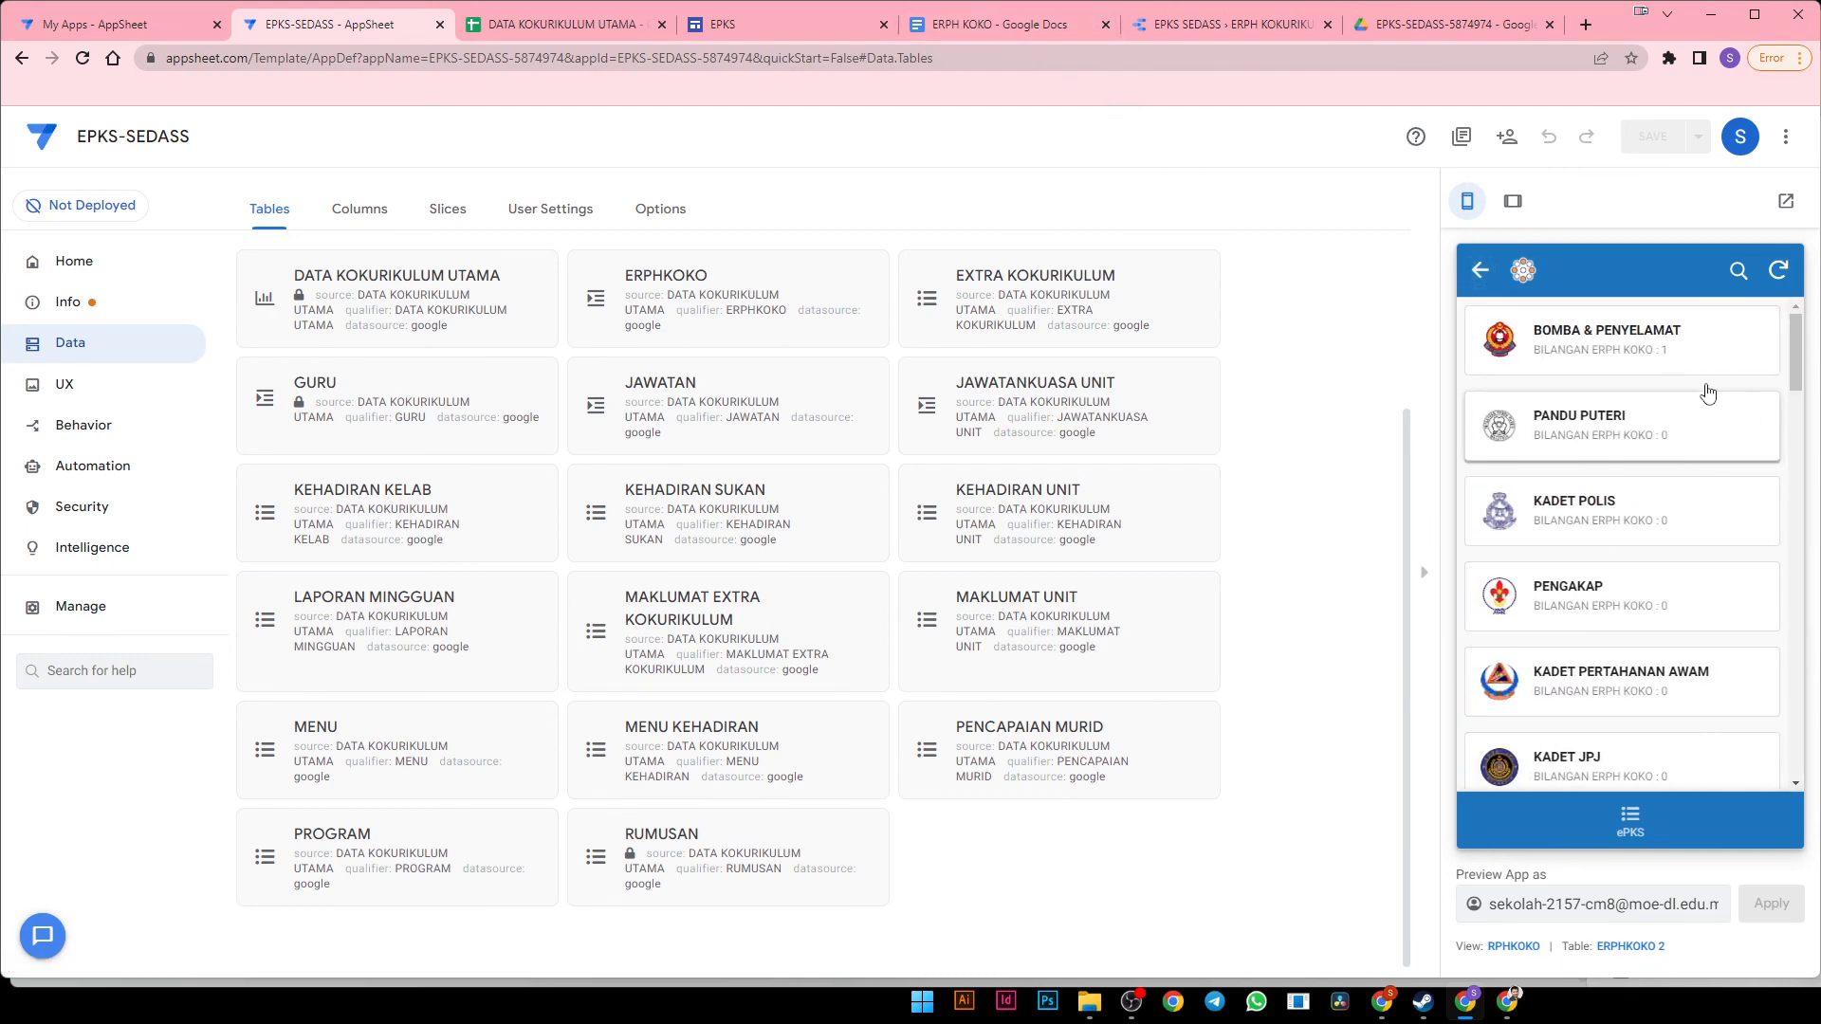
Switch to the EPKS SEDASS Data Studio dashboard and refresh the data on the ERPH KOKURIKULUM page
left_click(1258, 28)
mouse_move(1574, 137)
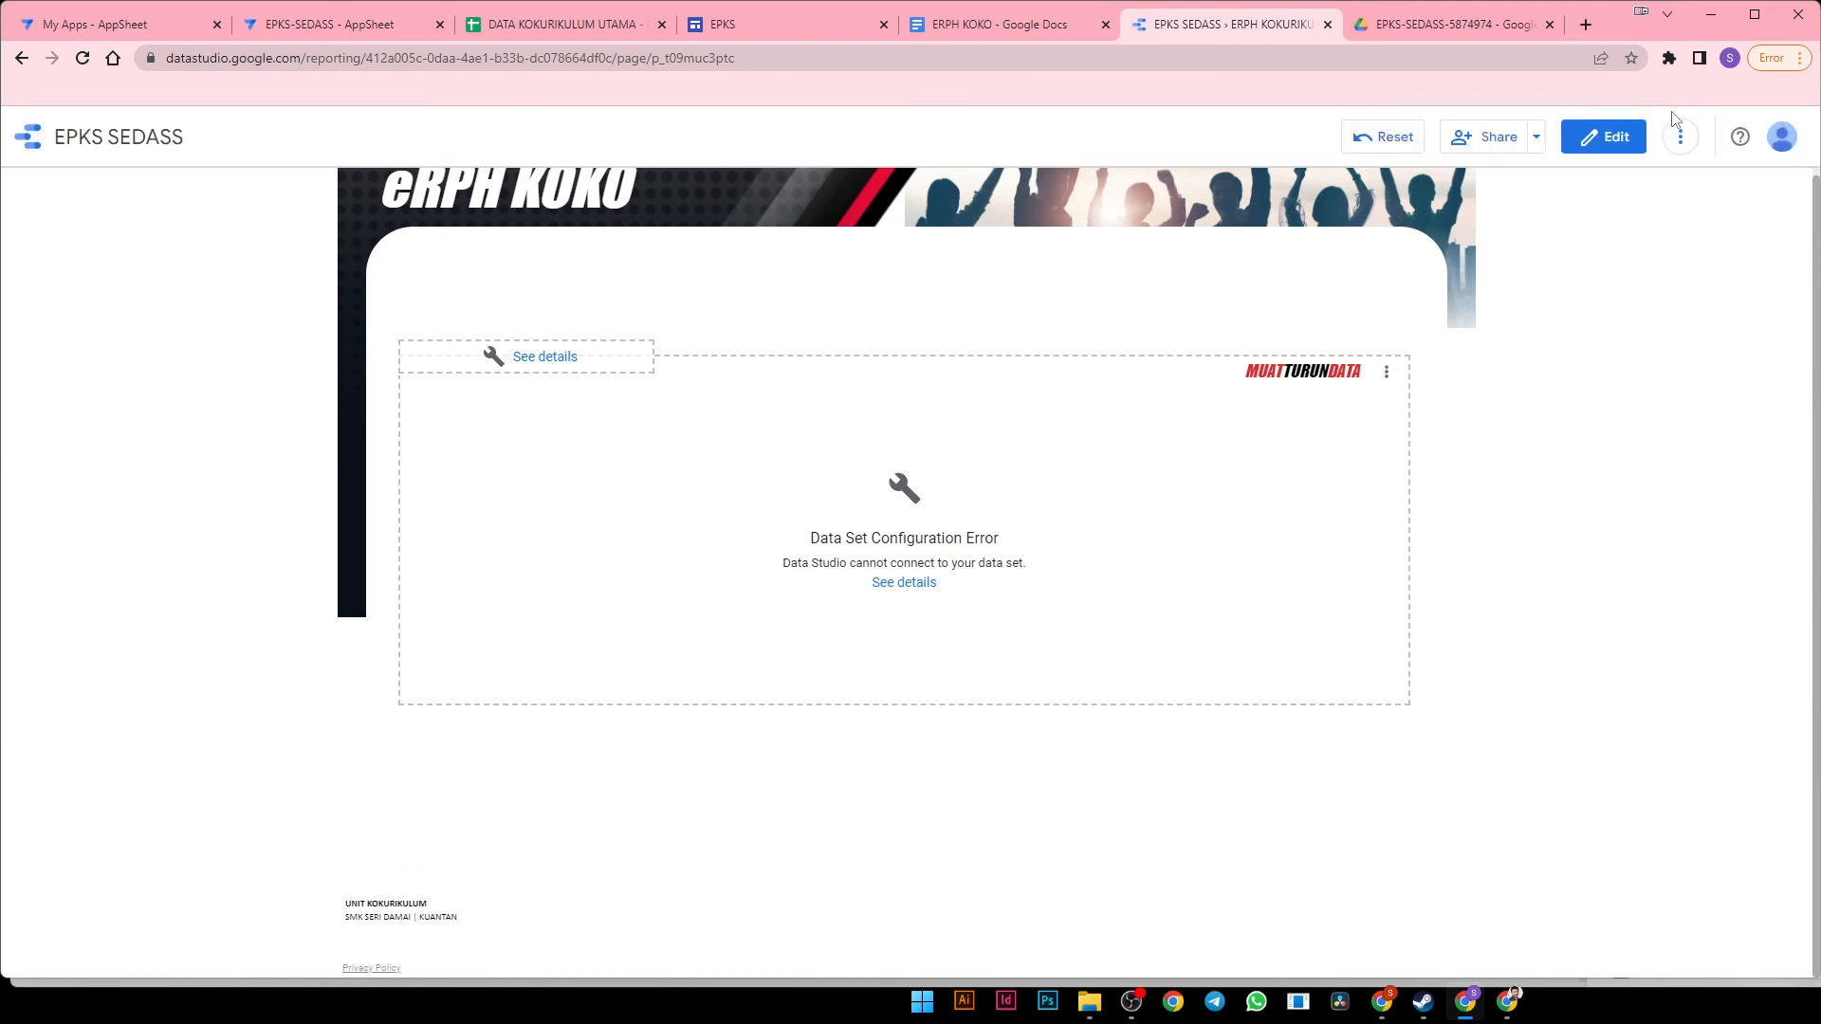
left_click(1680, 137)
left_click(1676, 176)
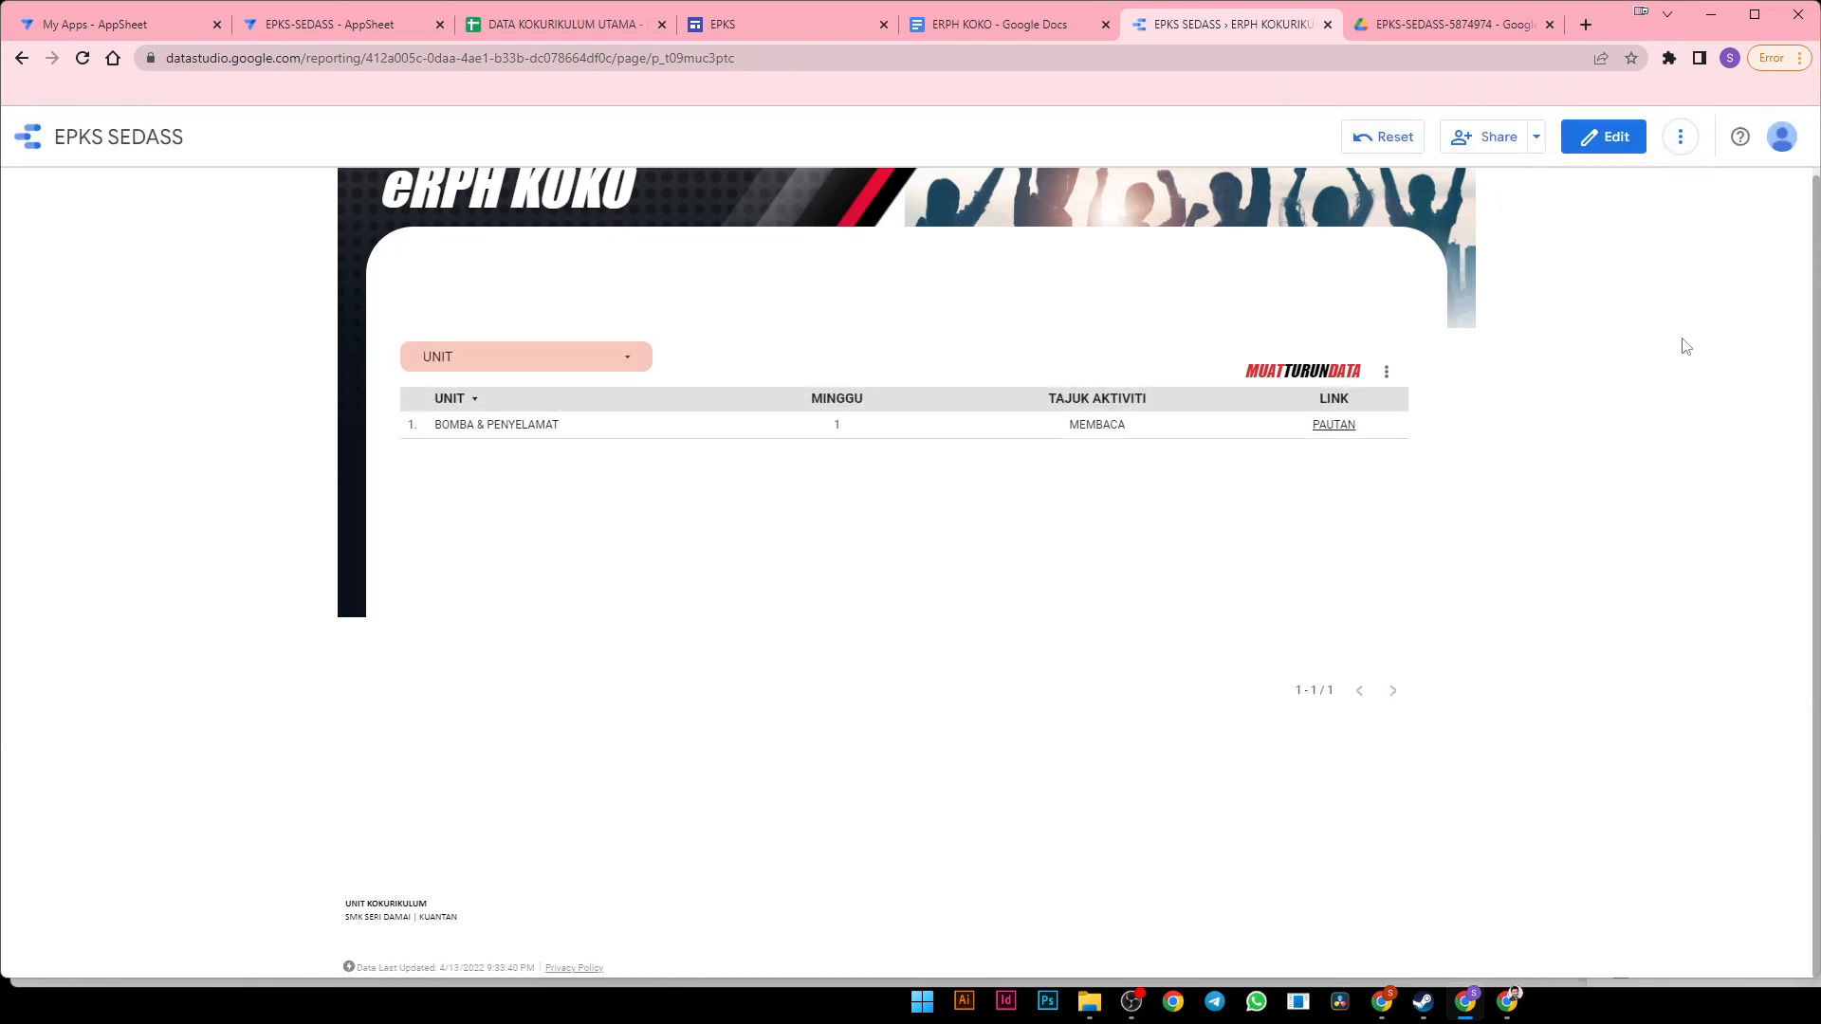
Open the BOMBA & PENYELAMAT lesson plan PDF from its PAUTAN link, examine it, and close it to return to the dashboard
left_click(1333, 426)
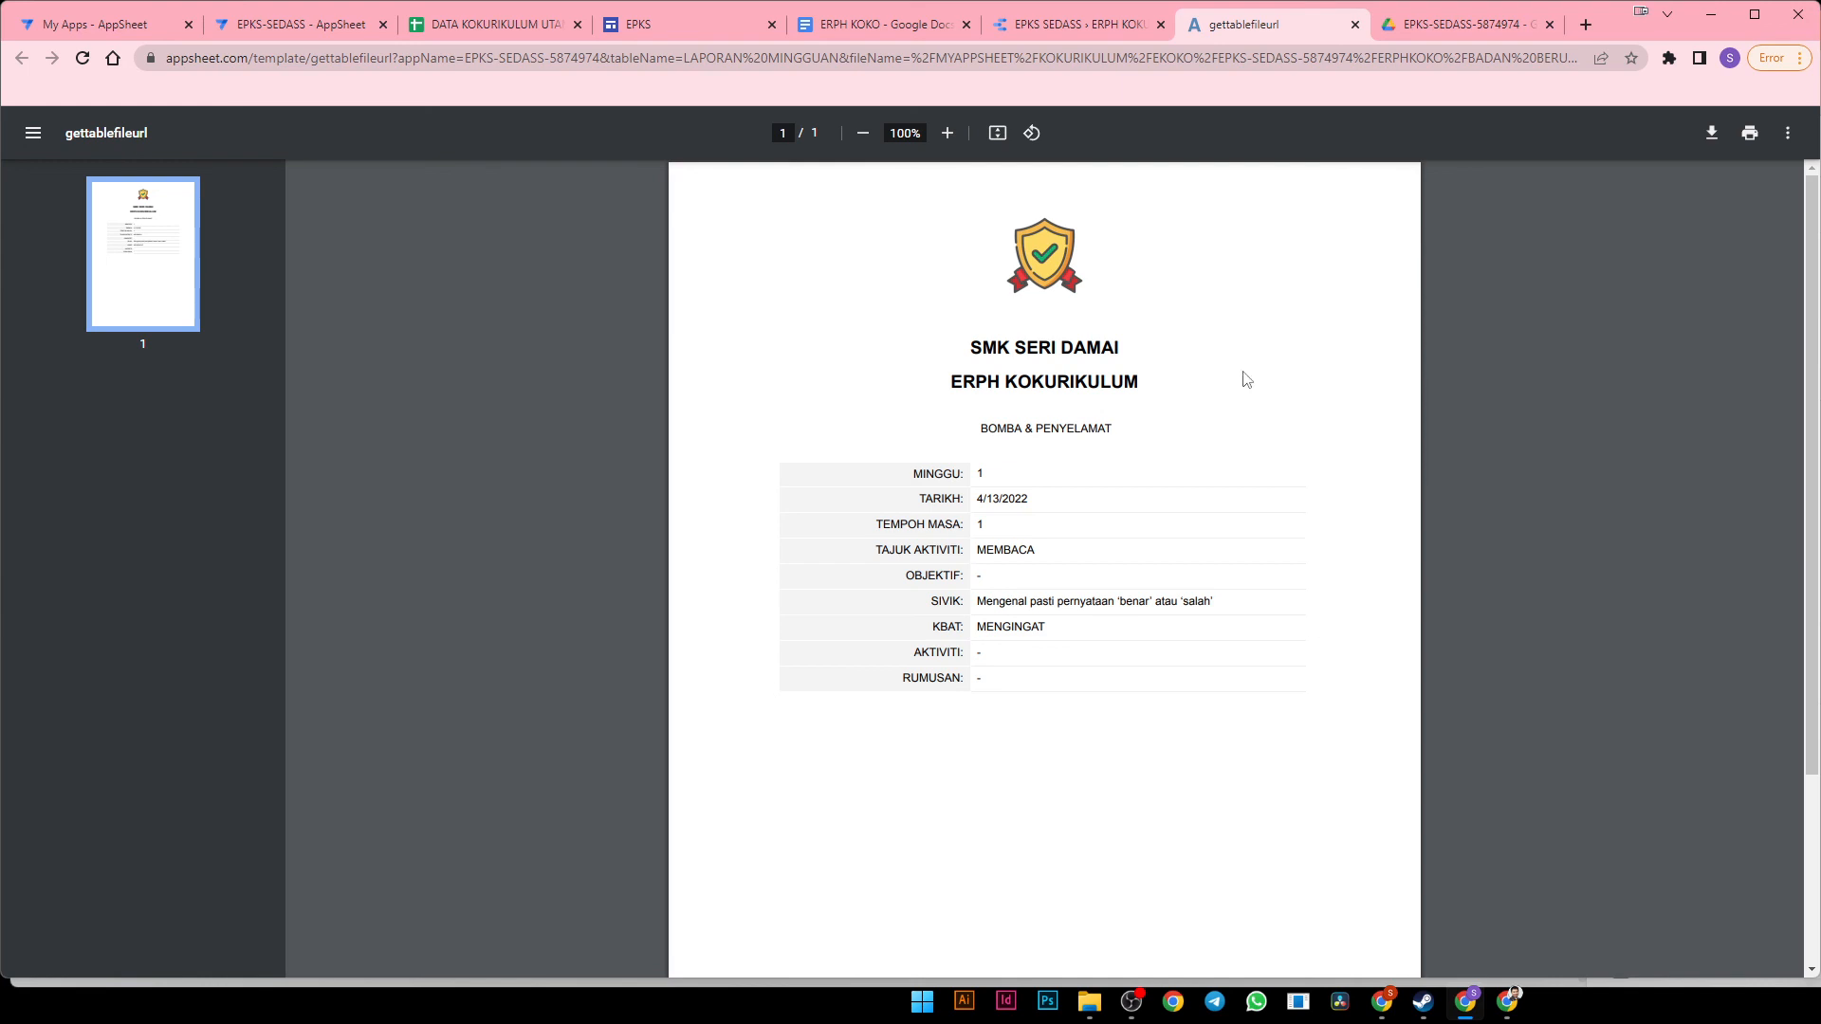
left_click(759, 34)
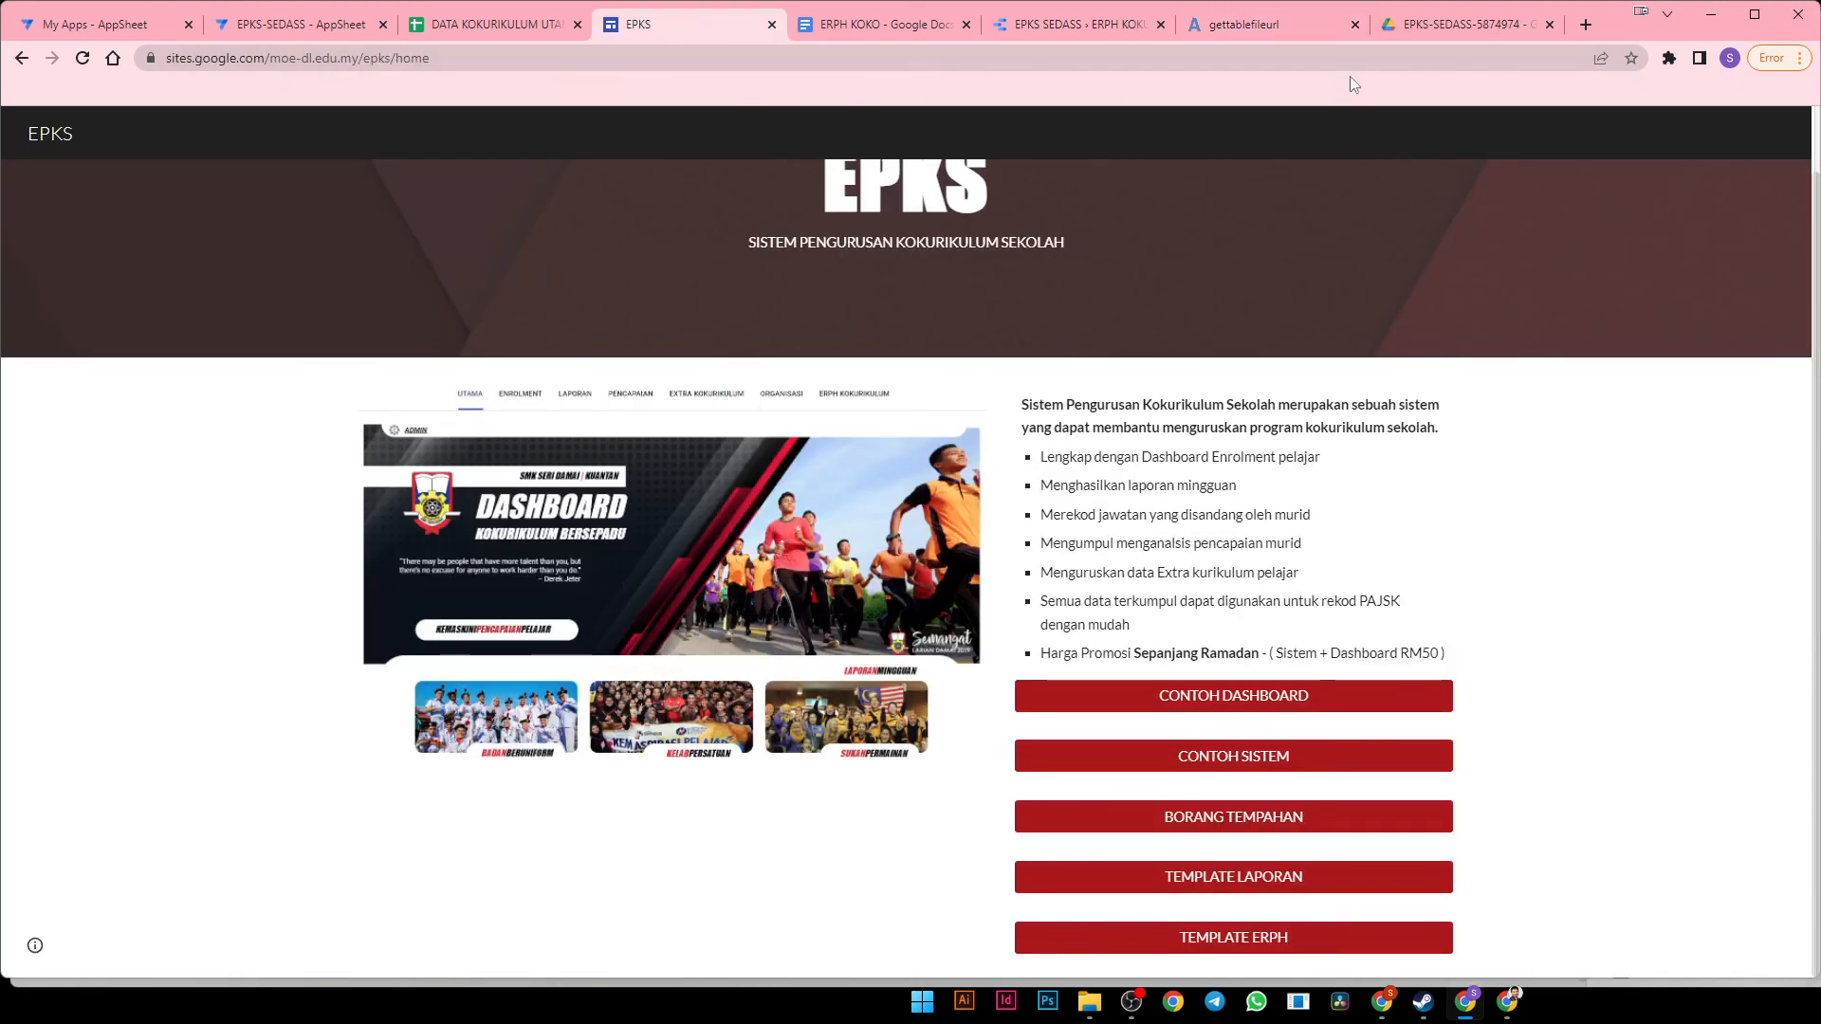
left_click(1262, 25)
left_click(1174, 61)
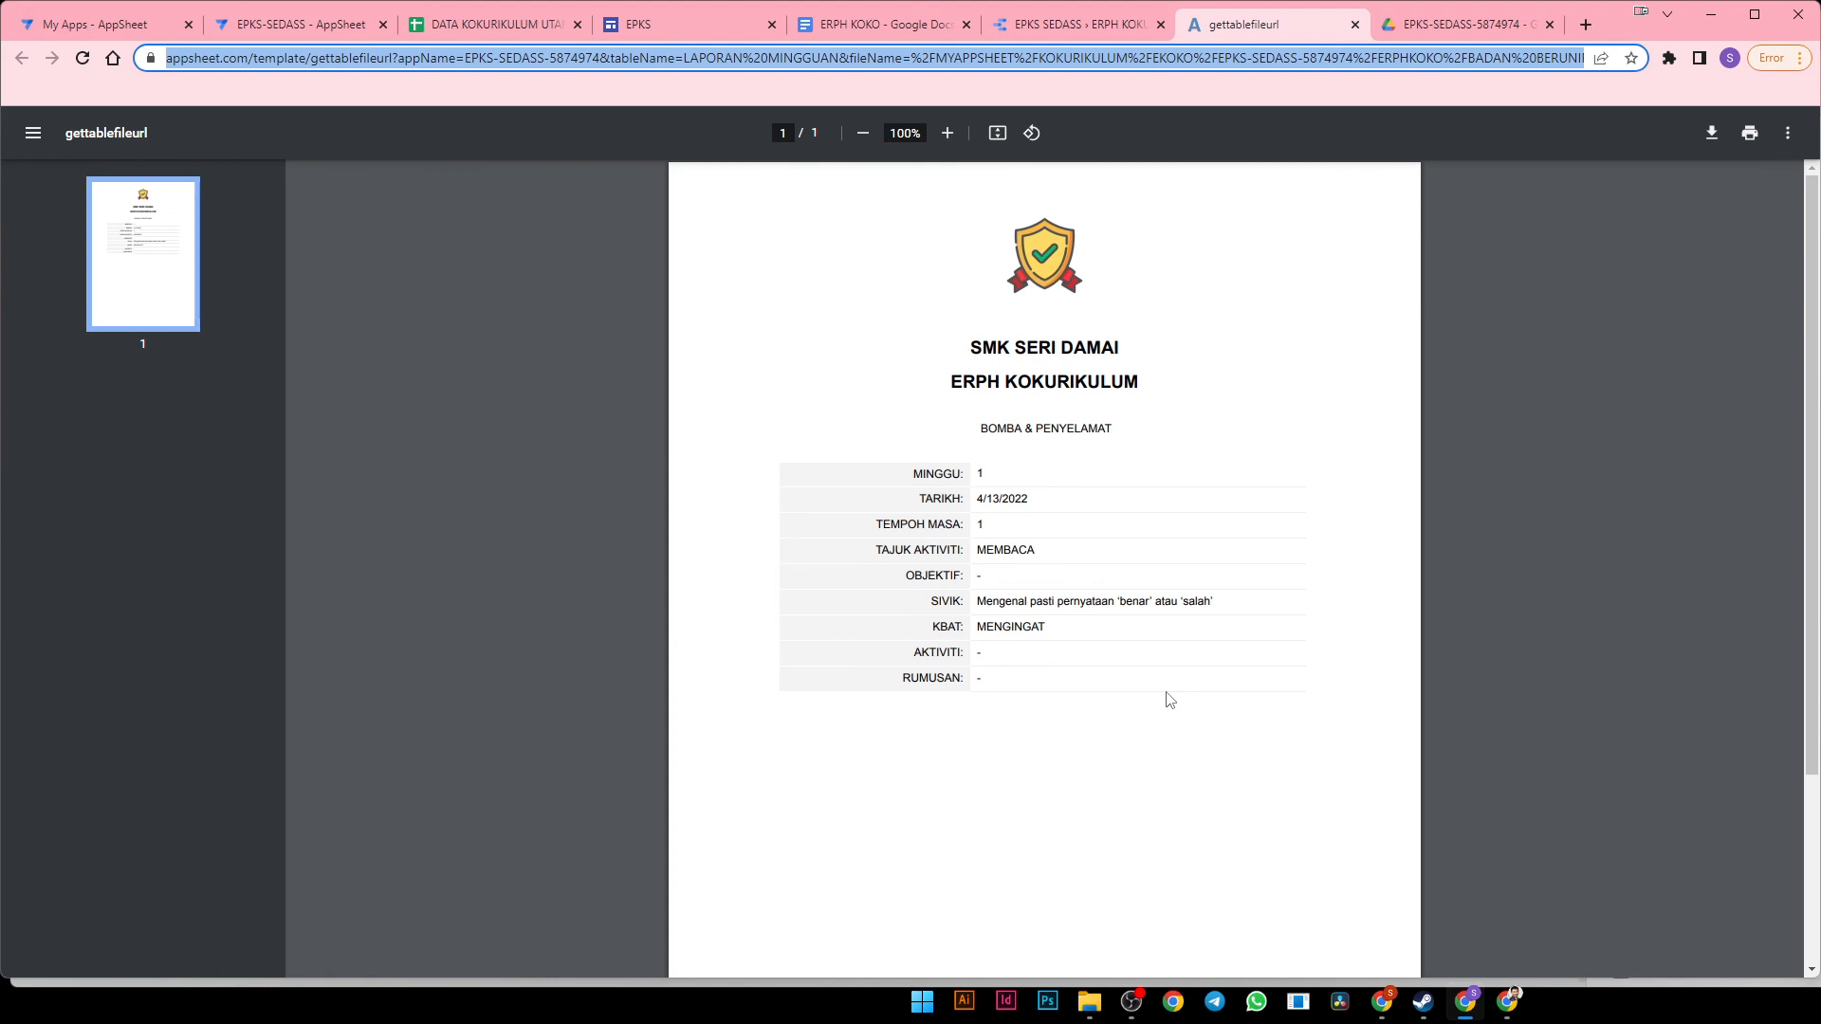
left_click(1355, 27)
left_click(1161, 29)
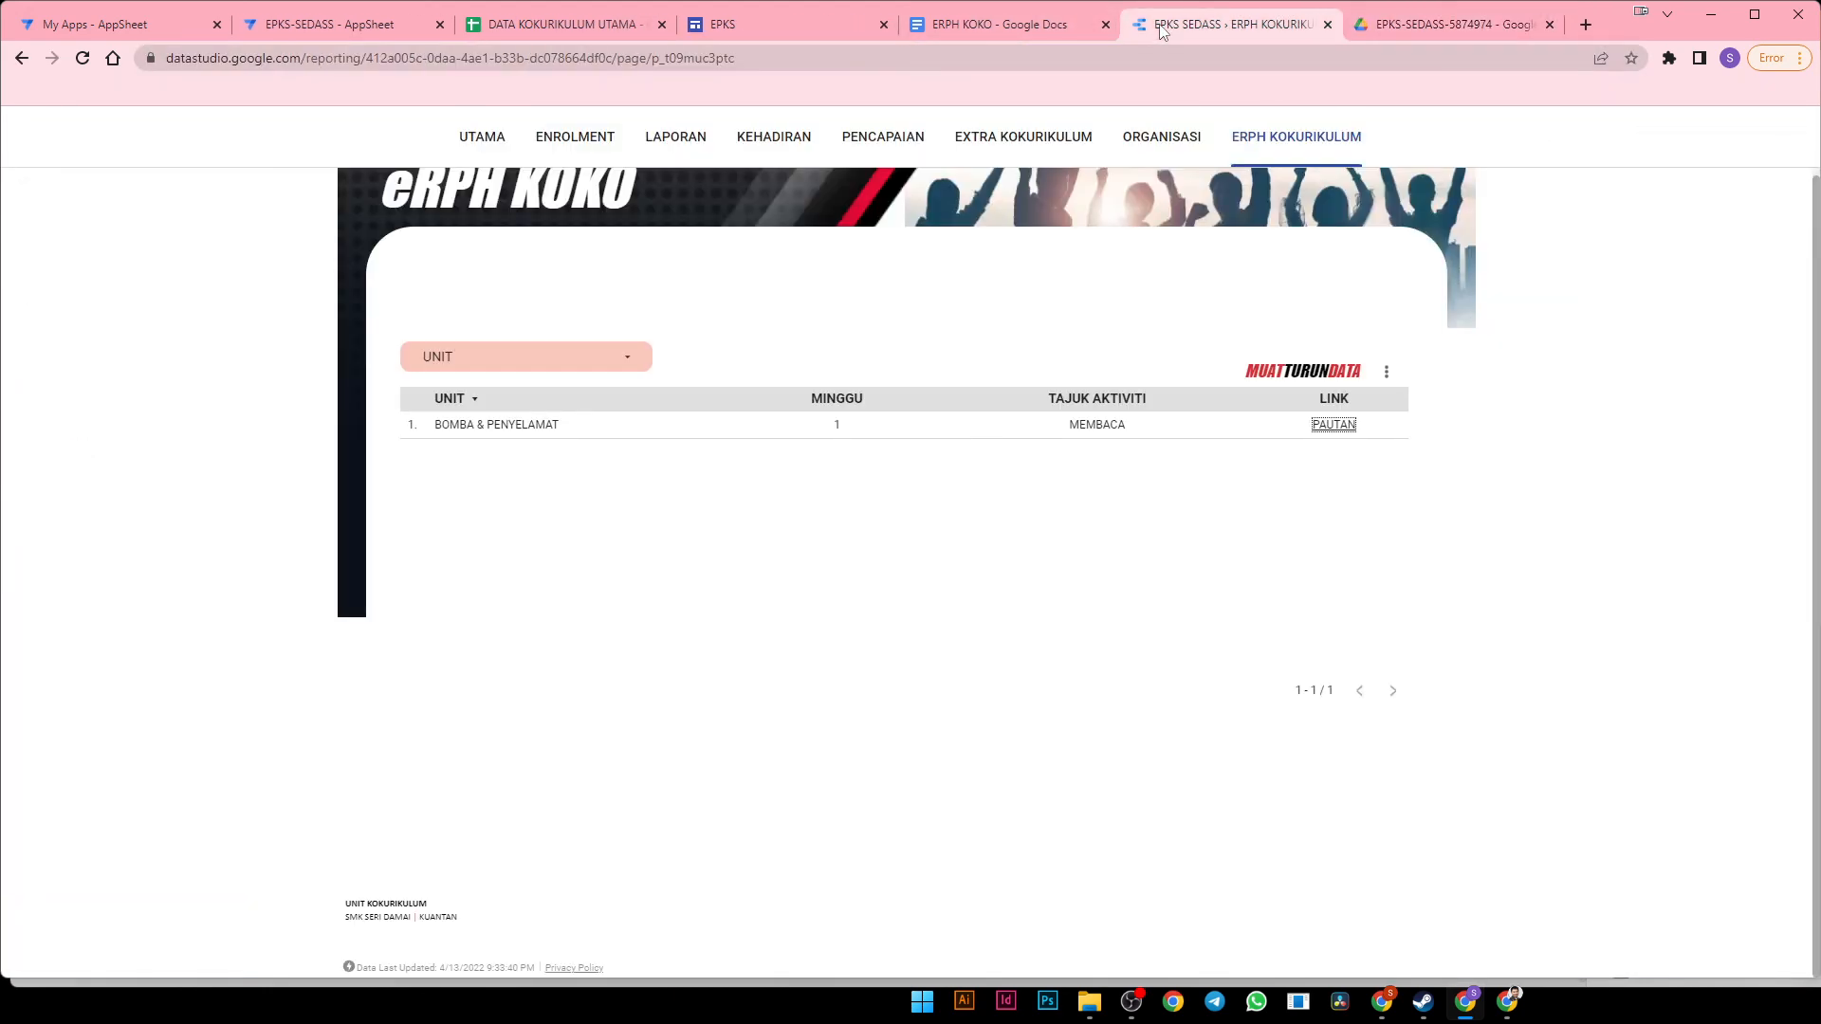
Look through all the dashboard pages in order, from UTAMA to ERPH KOKURIKULUM
left_click(484, 140)
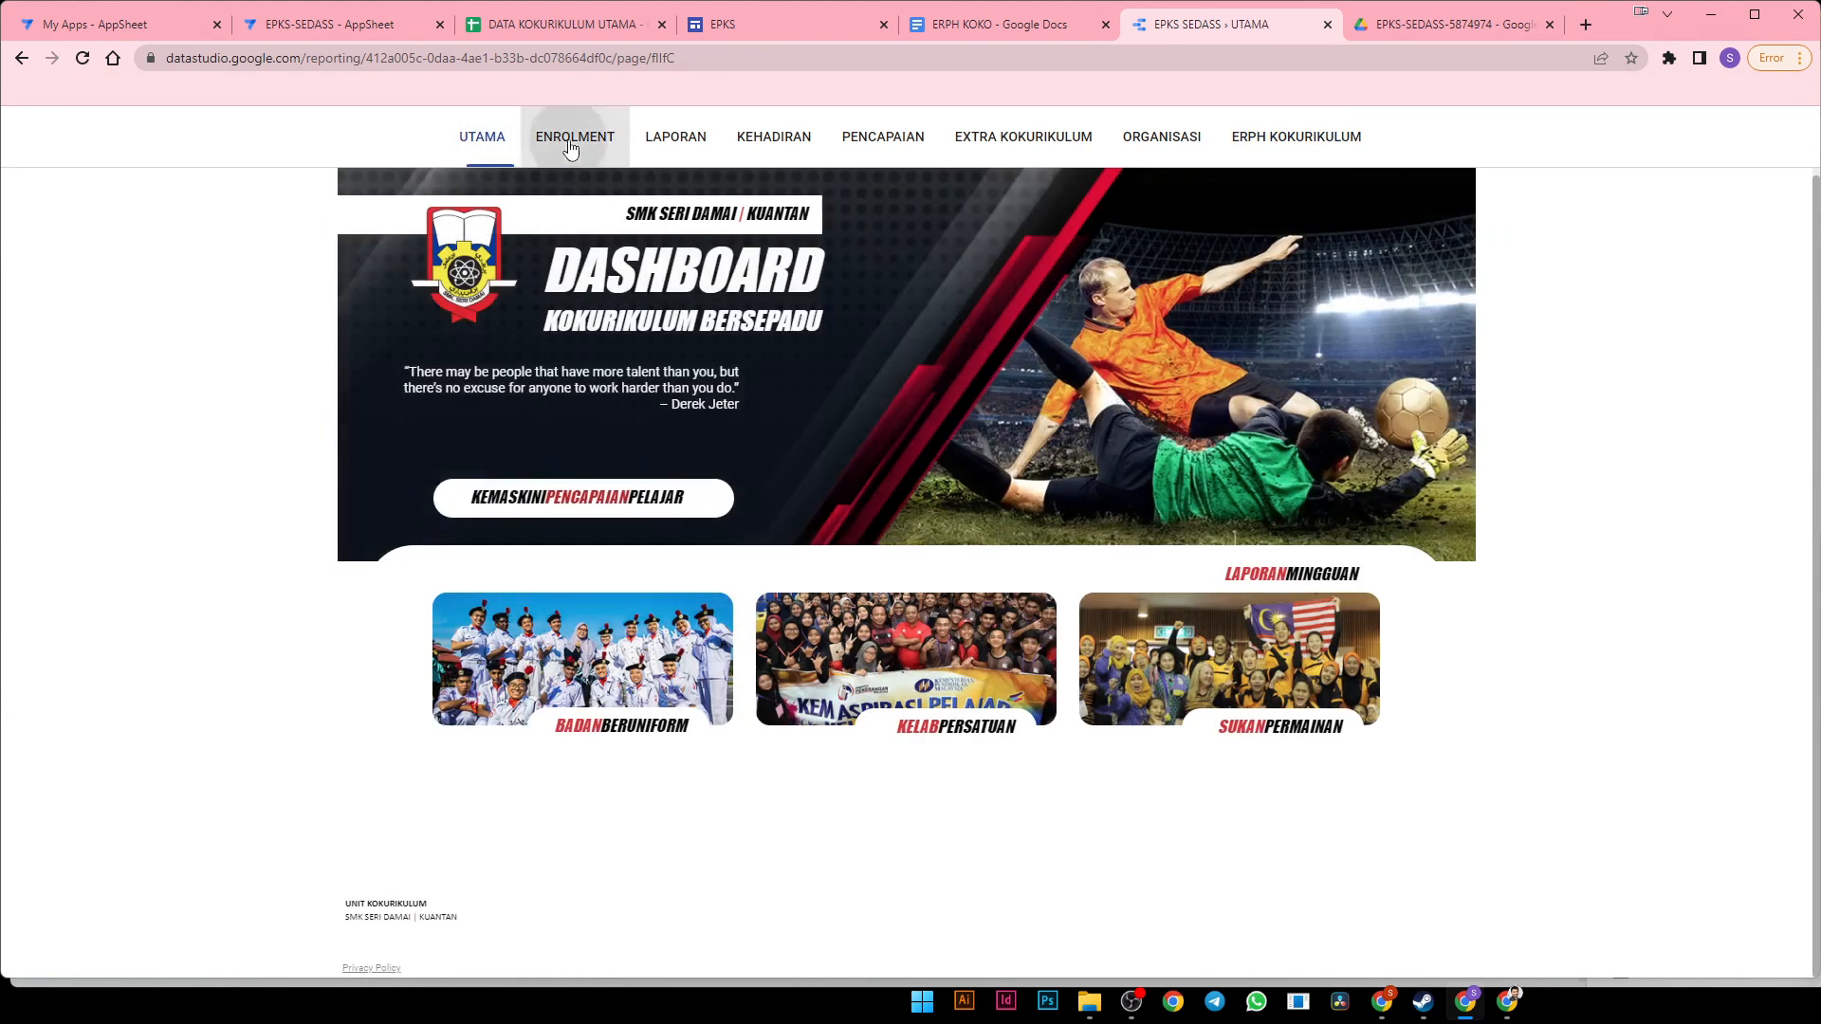
left_click(589, 139)
left_click(652, 142)
left_click(774, 138)
left_click(883, 138)
left_click(1034, 137)
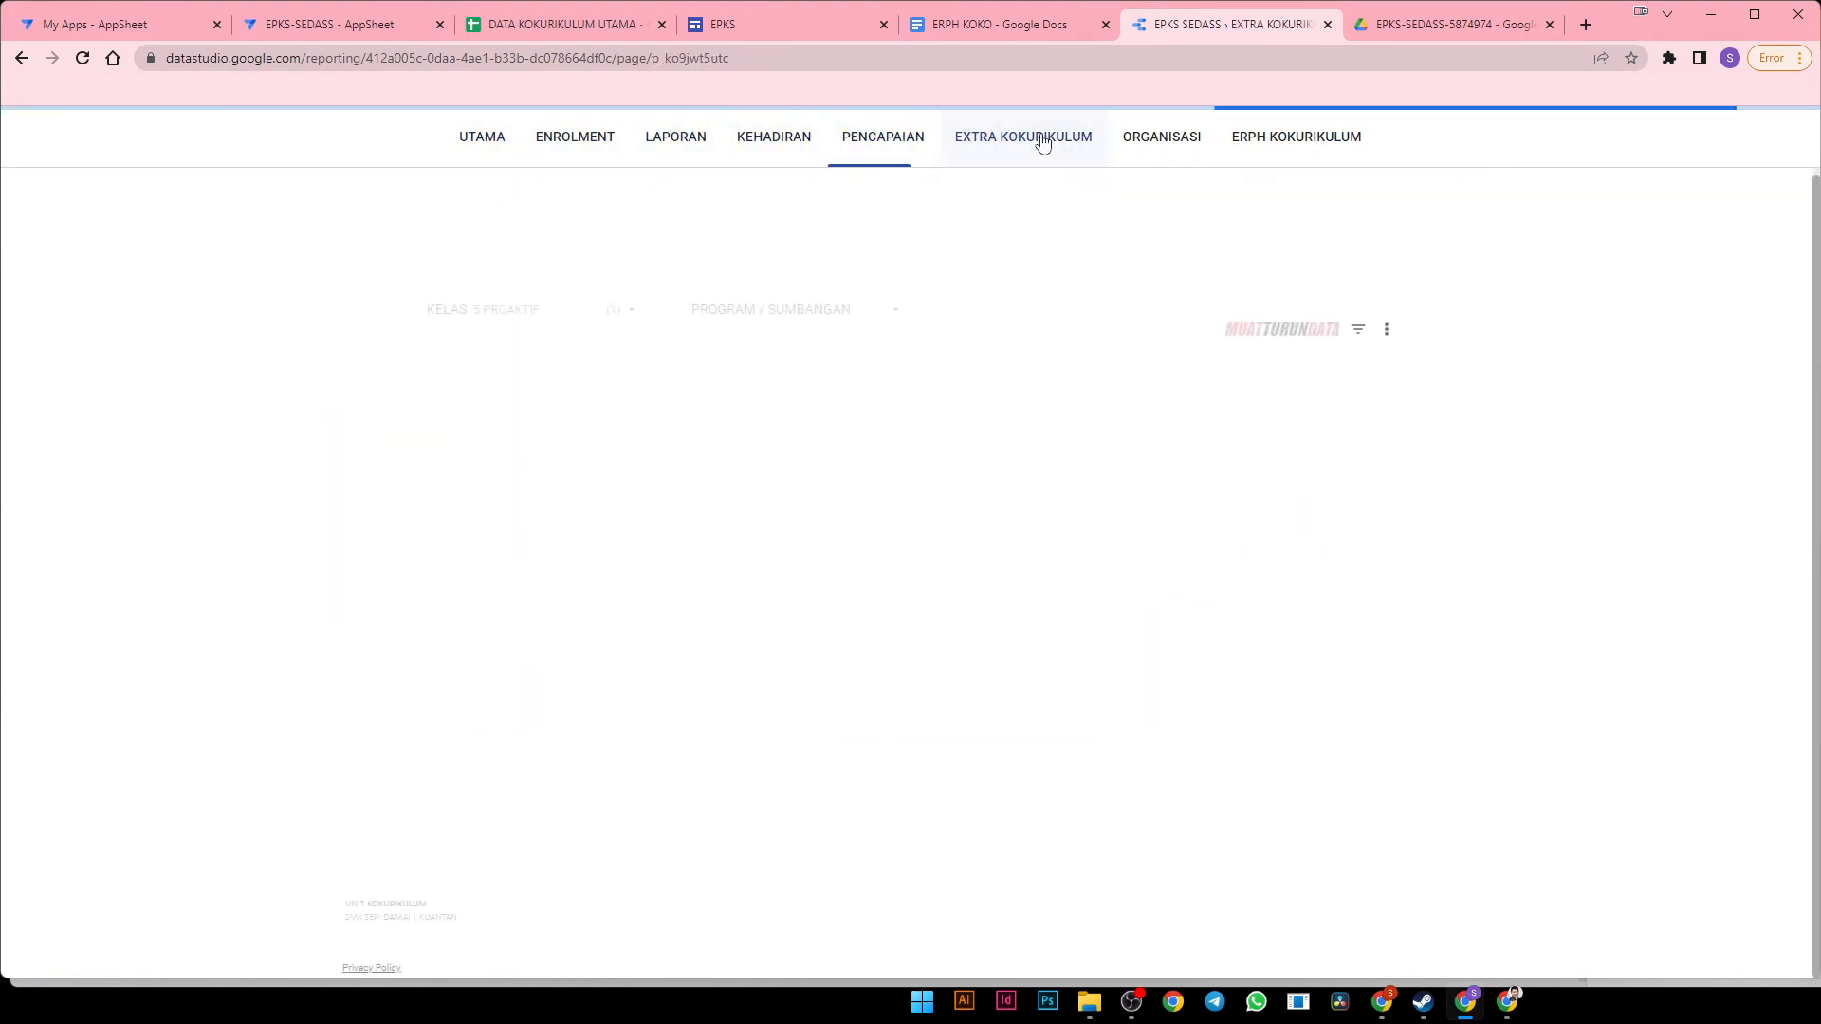
left_click(1139, 137)
left_click(1299, 142)
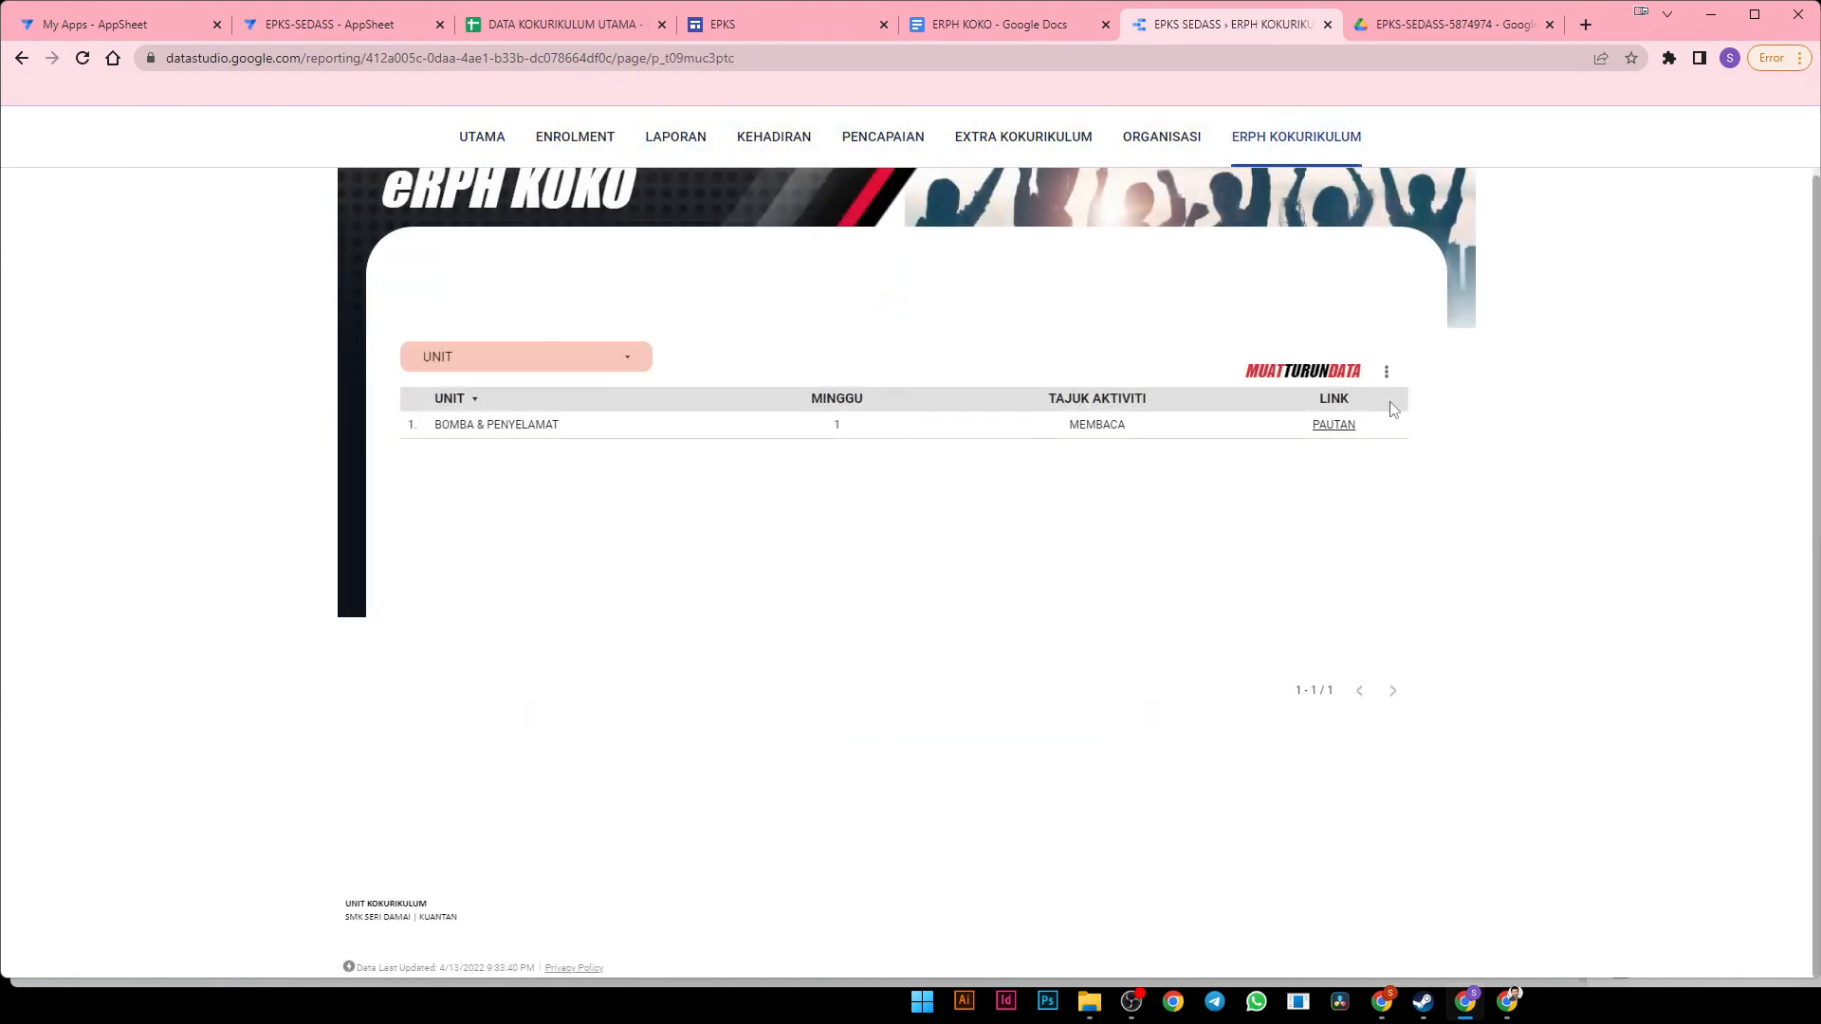
scroll(1272, 679, "up", 1)
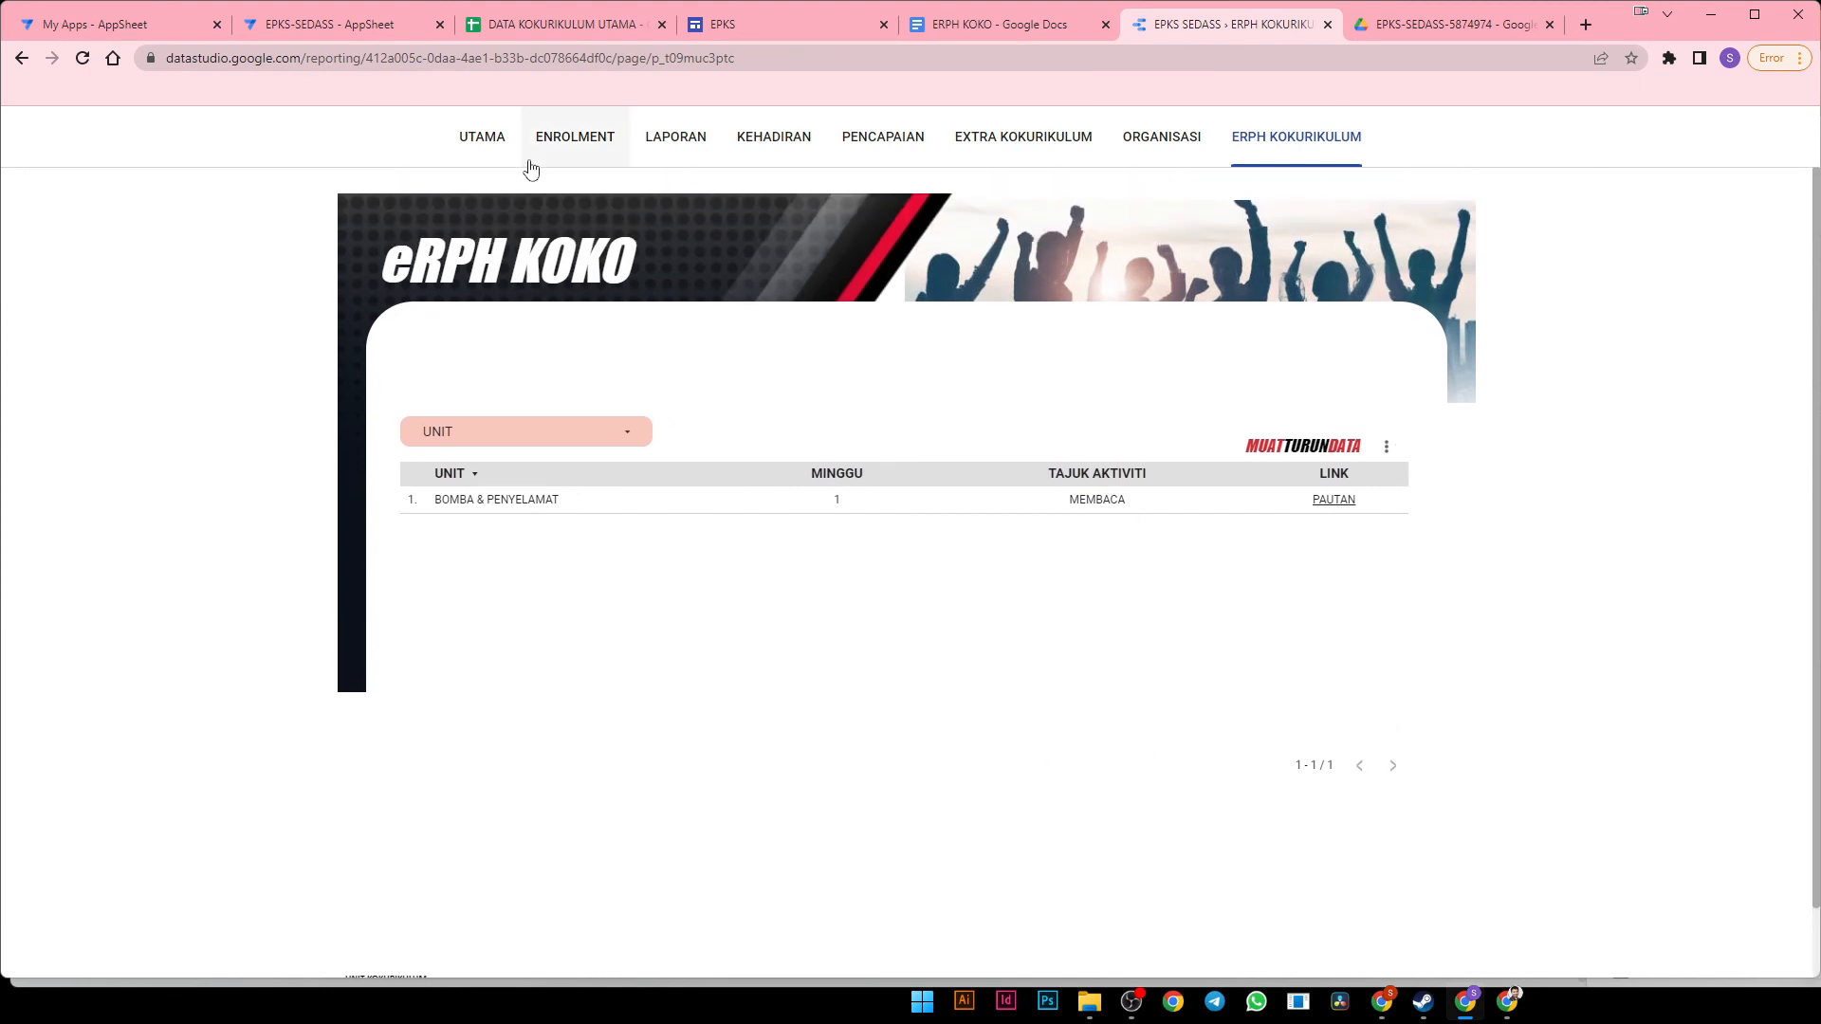
Review the LAPORAN and PENCAPAIAN pages and examine the attendance table on the KEHADIRAN page
left_click(679, 152)
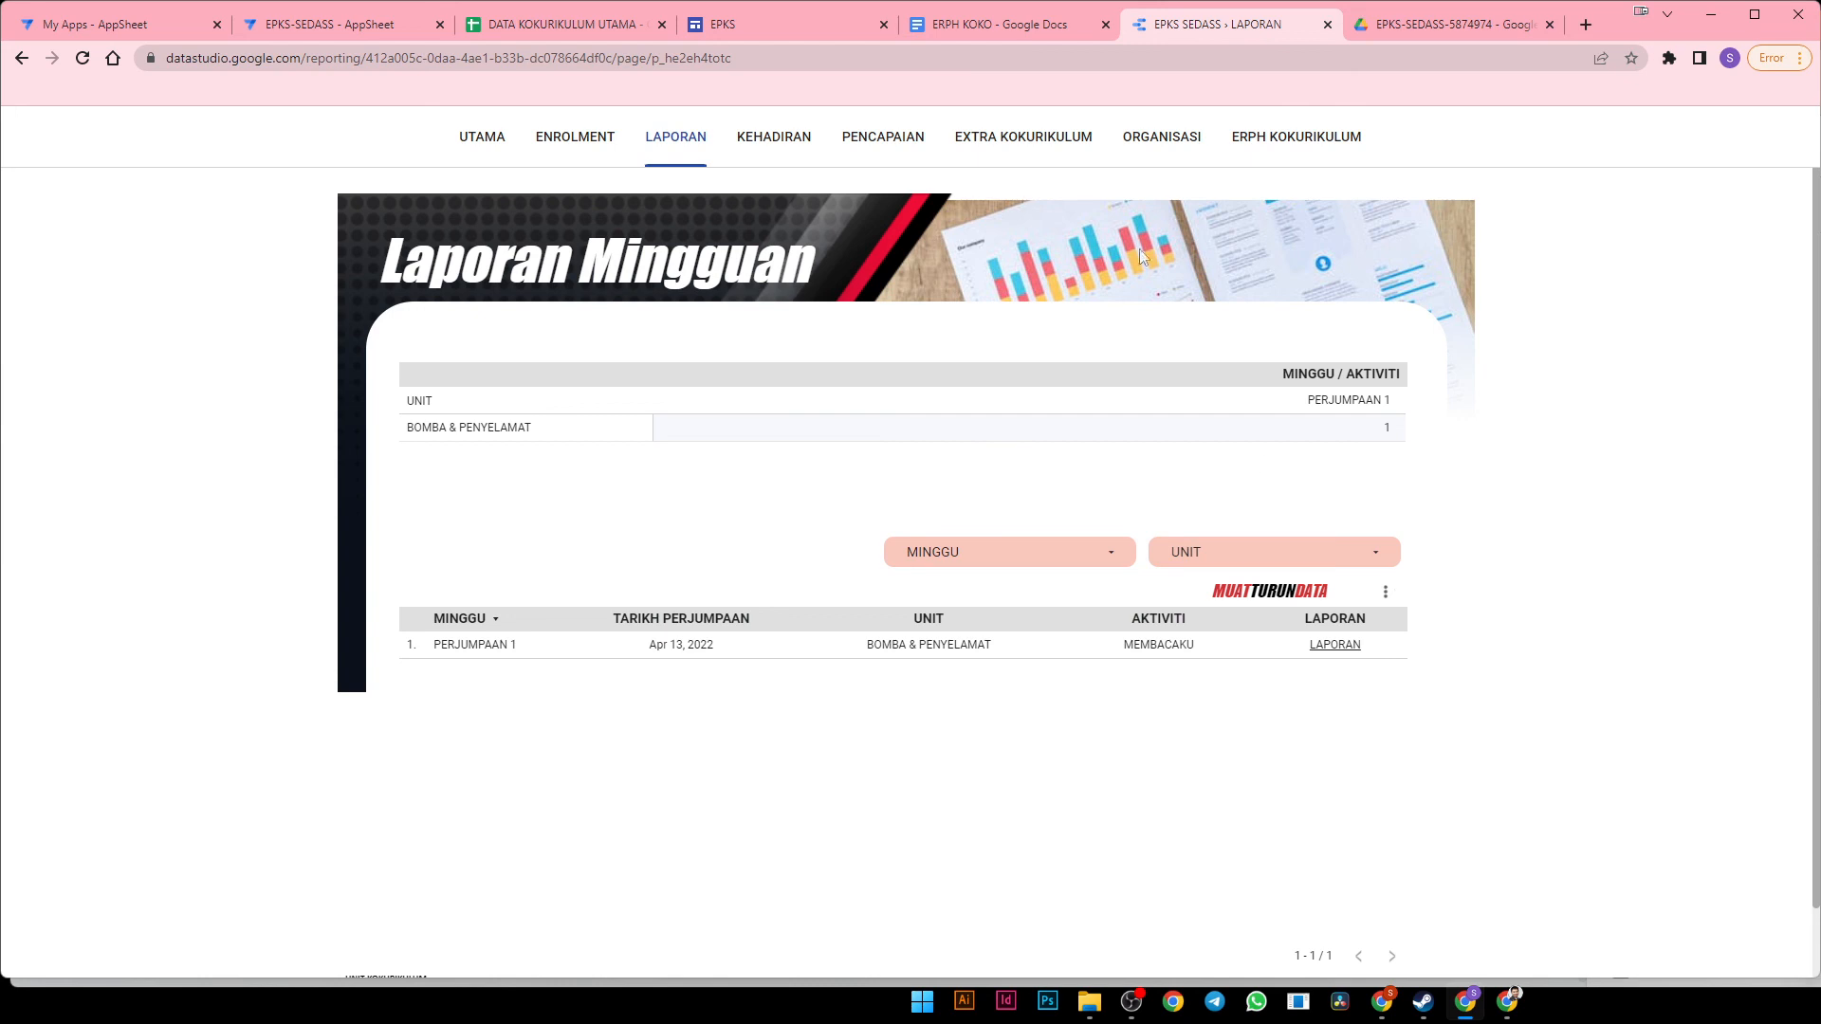
left_click(800, 142)
left_click(897, 147)
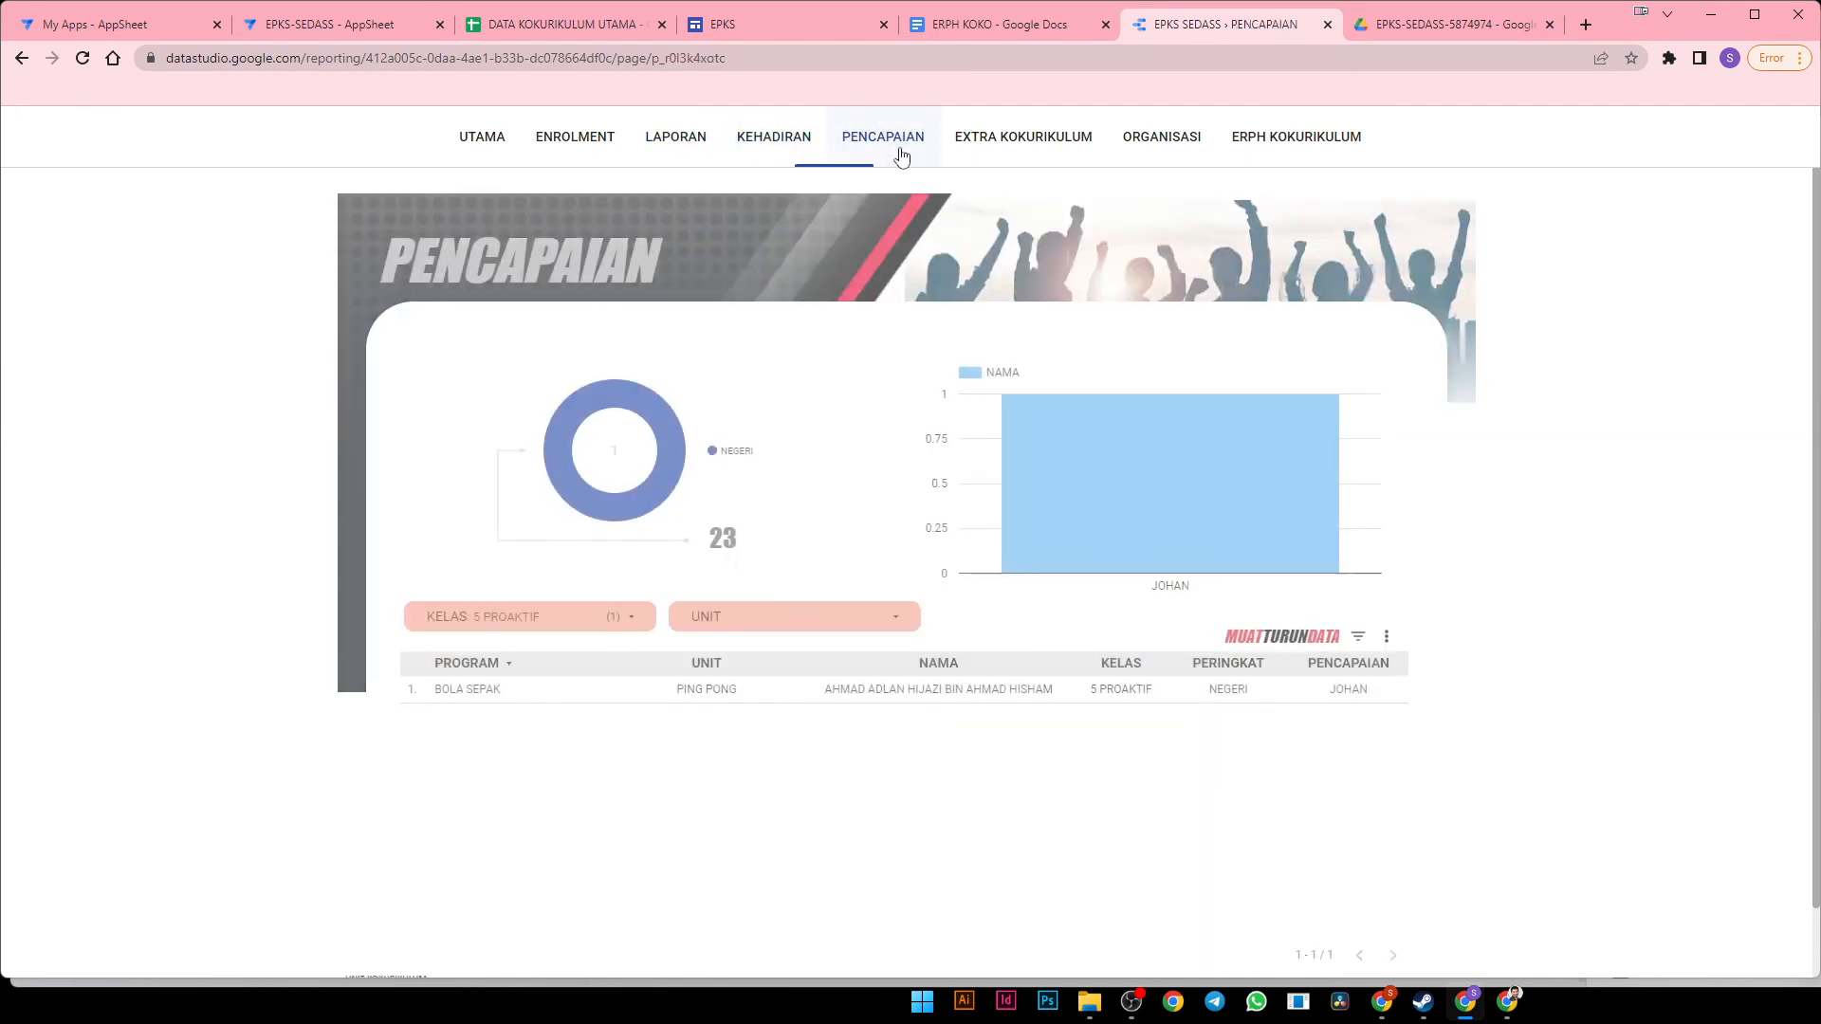
left_click(776, 142)
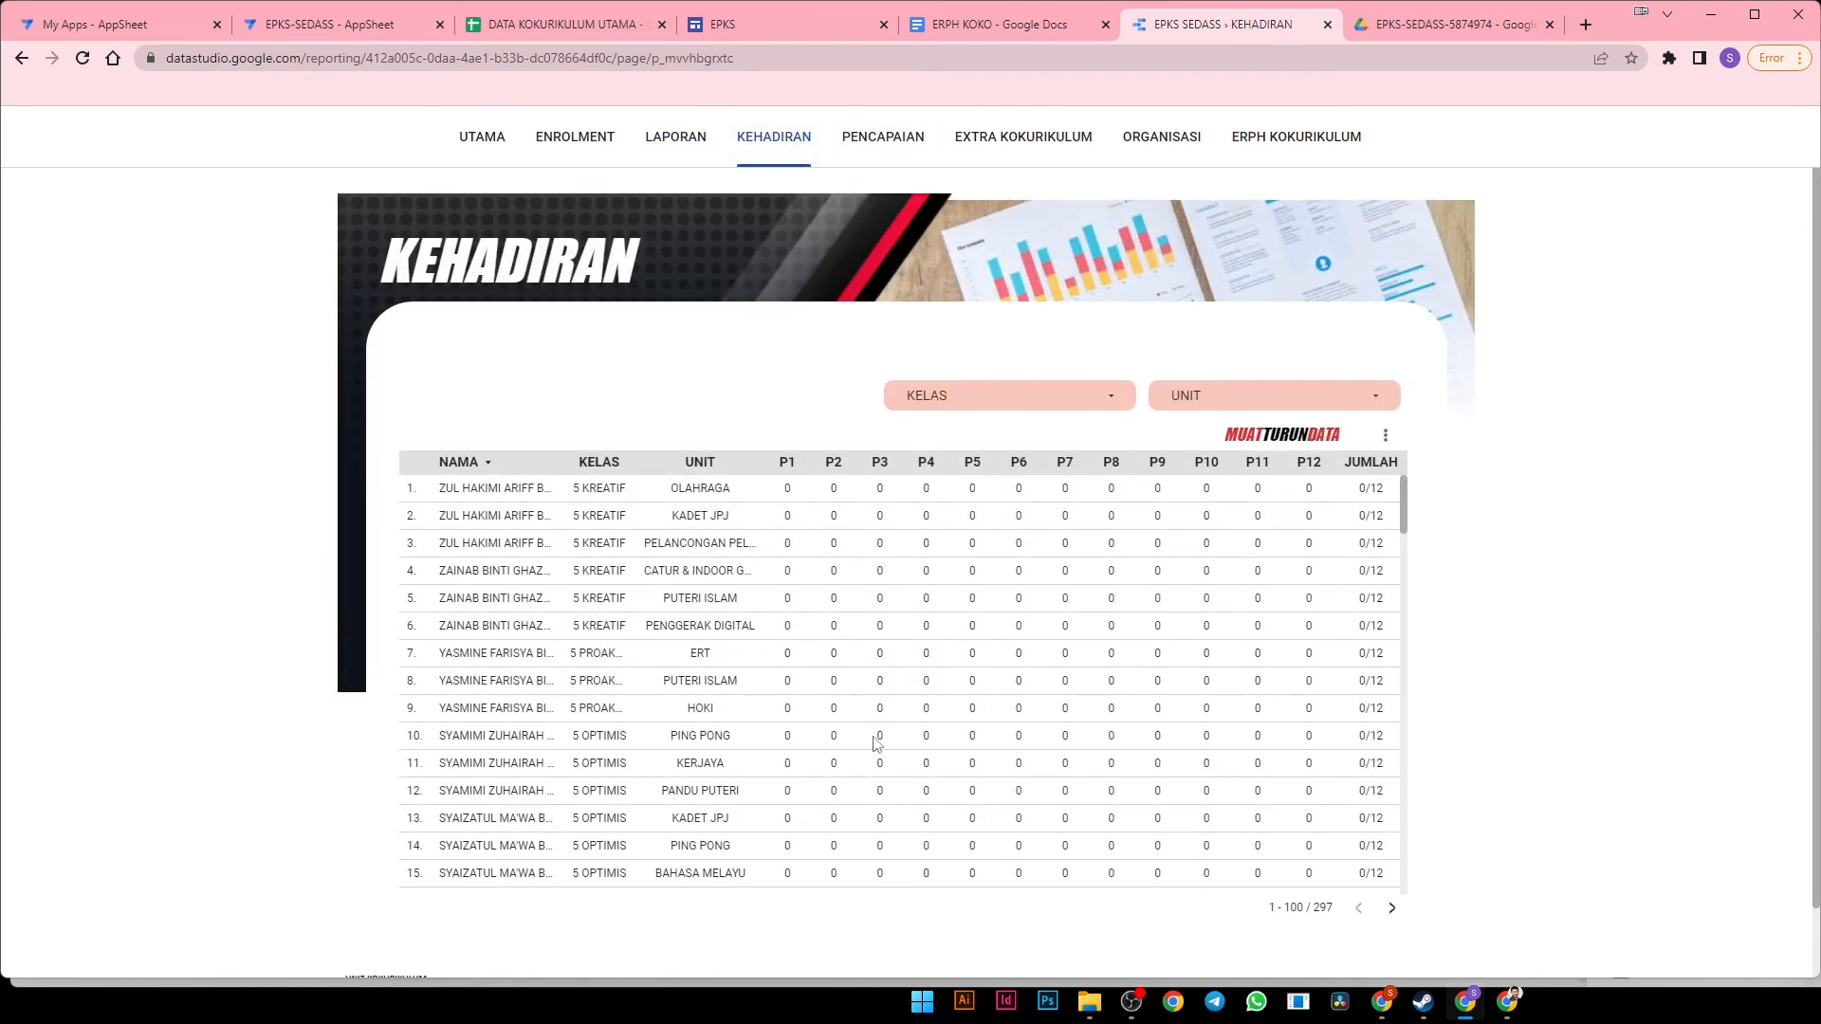
scroll(874, 743, "down", 20)
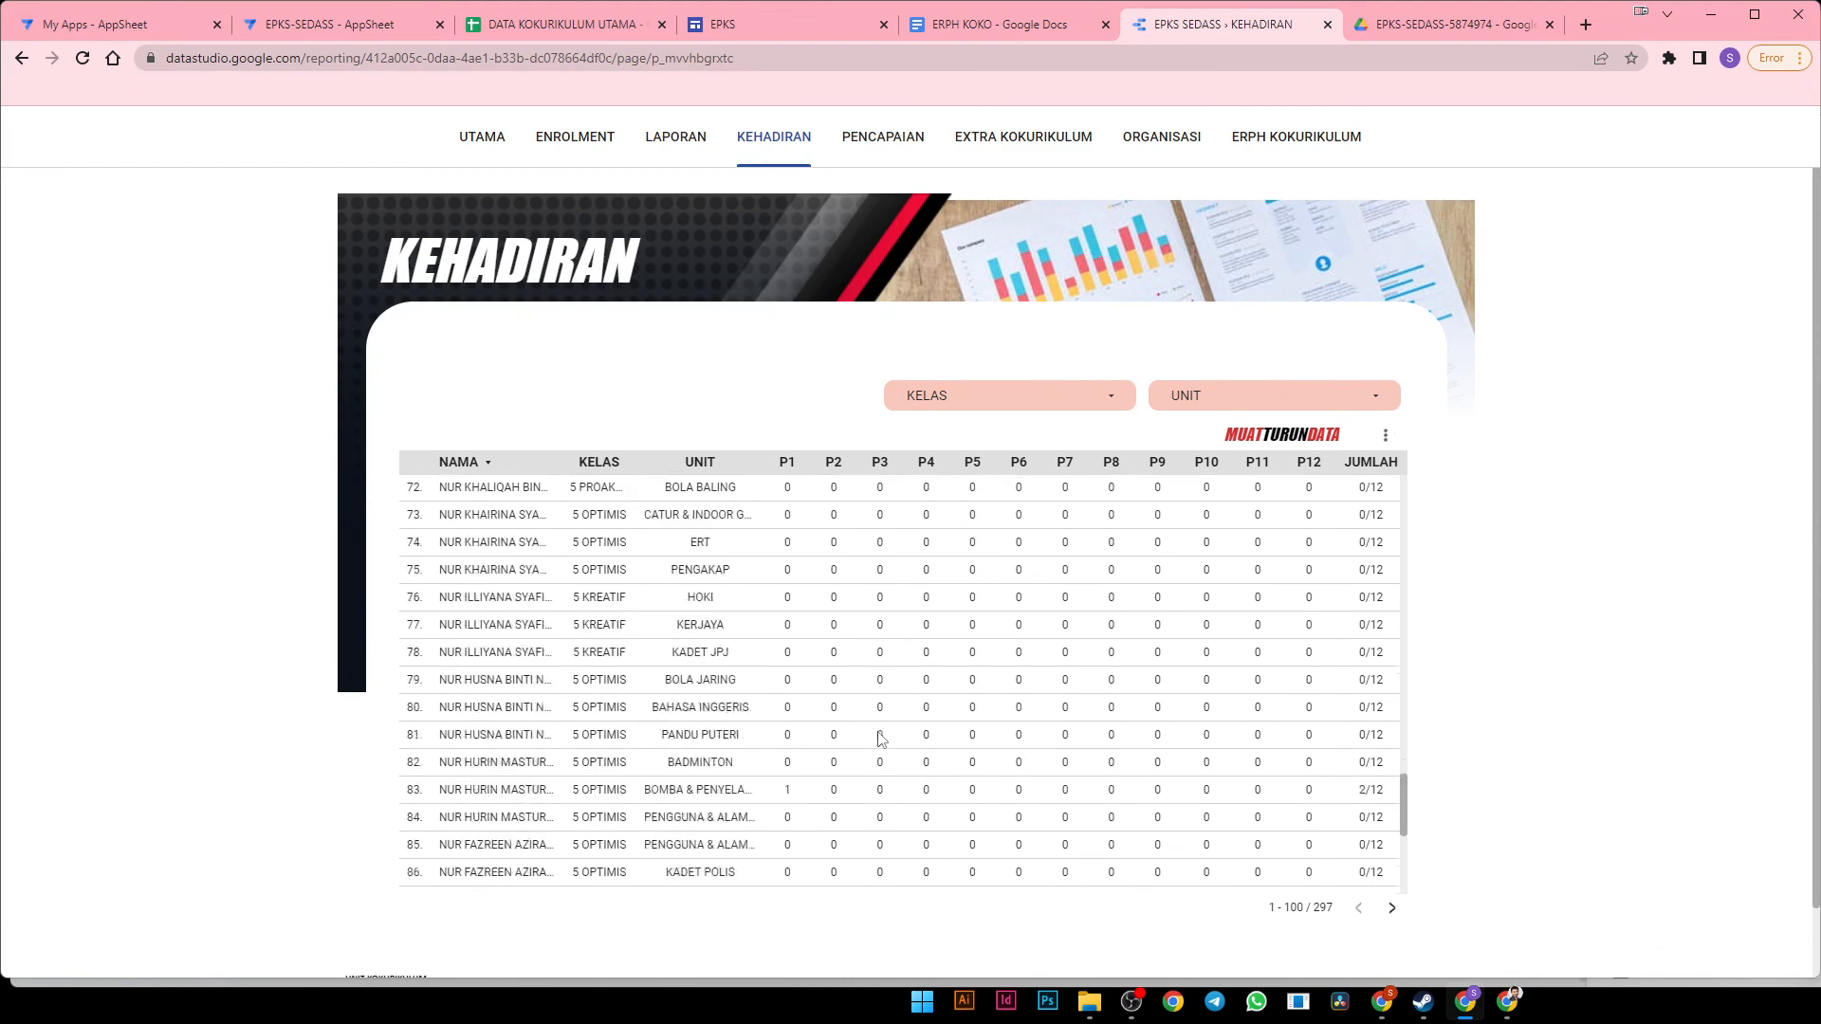
scroll(880, 738, "up", 20)
Filter the KEHADIRAN table to show only the BOMBA & PENYELAMAT unit
left_click(1230, 399)
left_click(1366, 469)
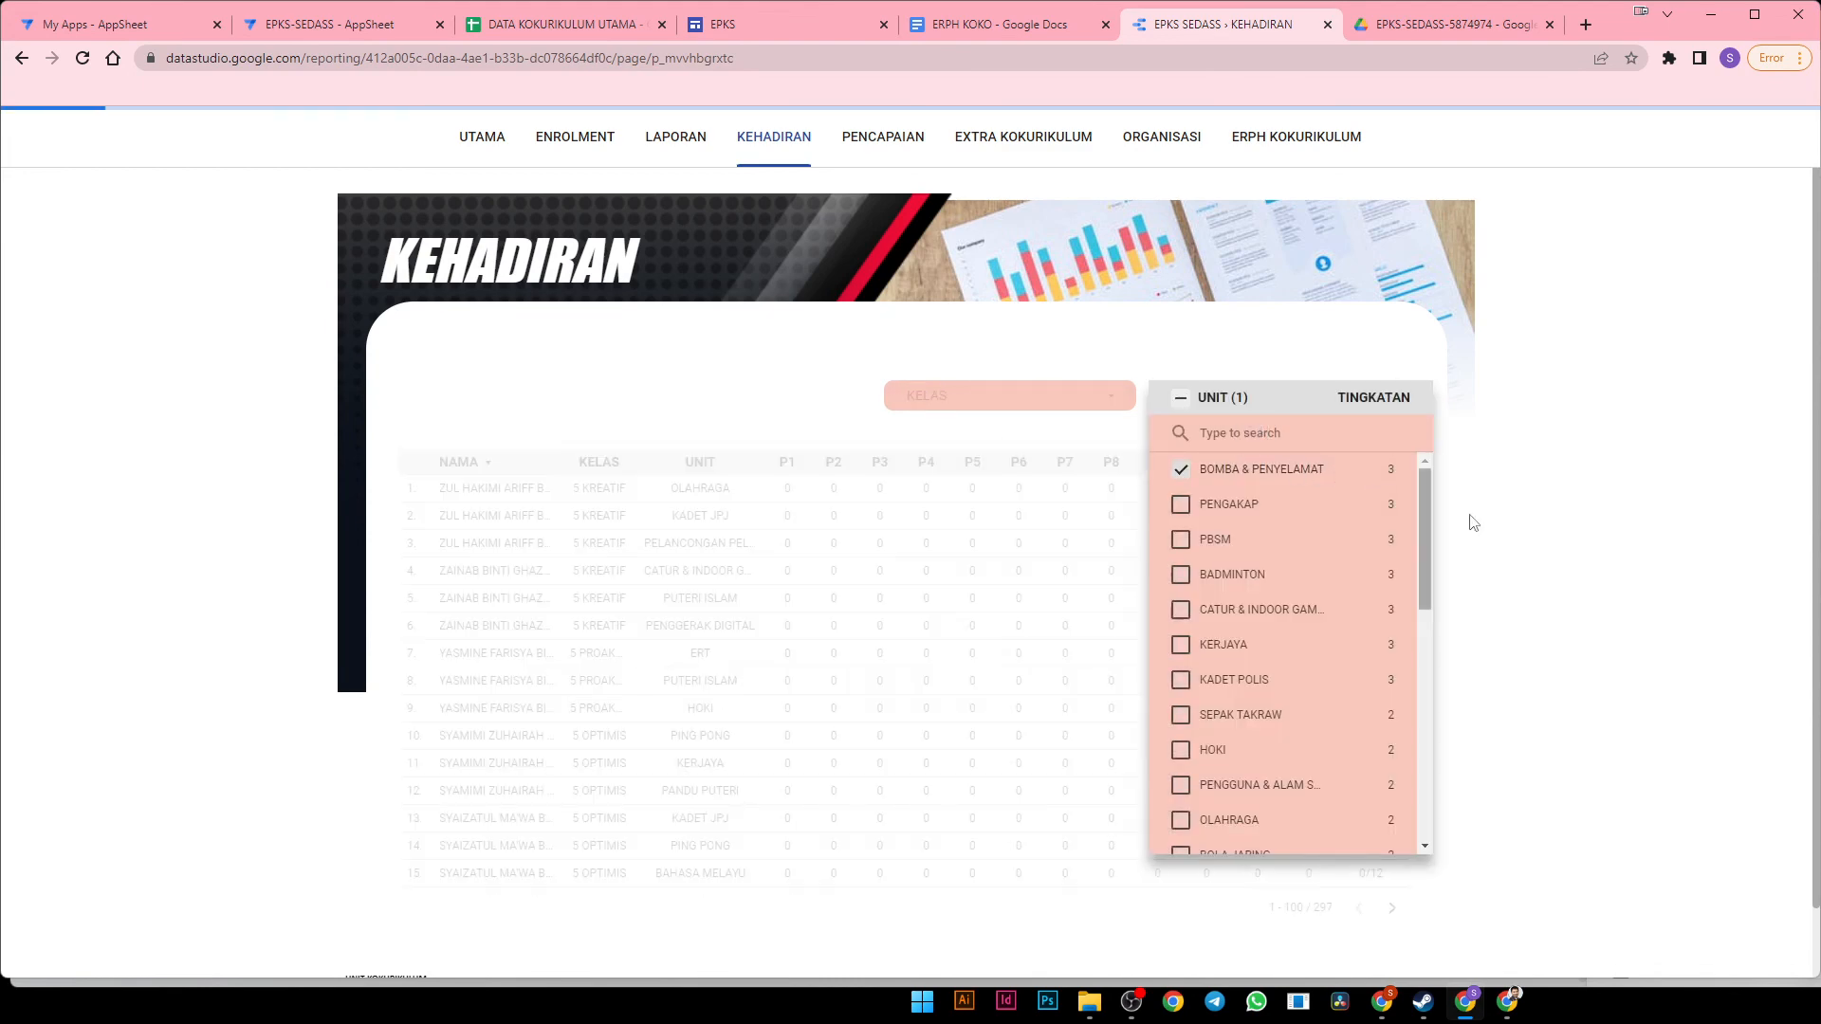
left_click(1544, 550)
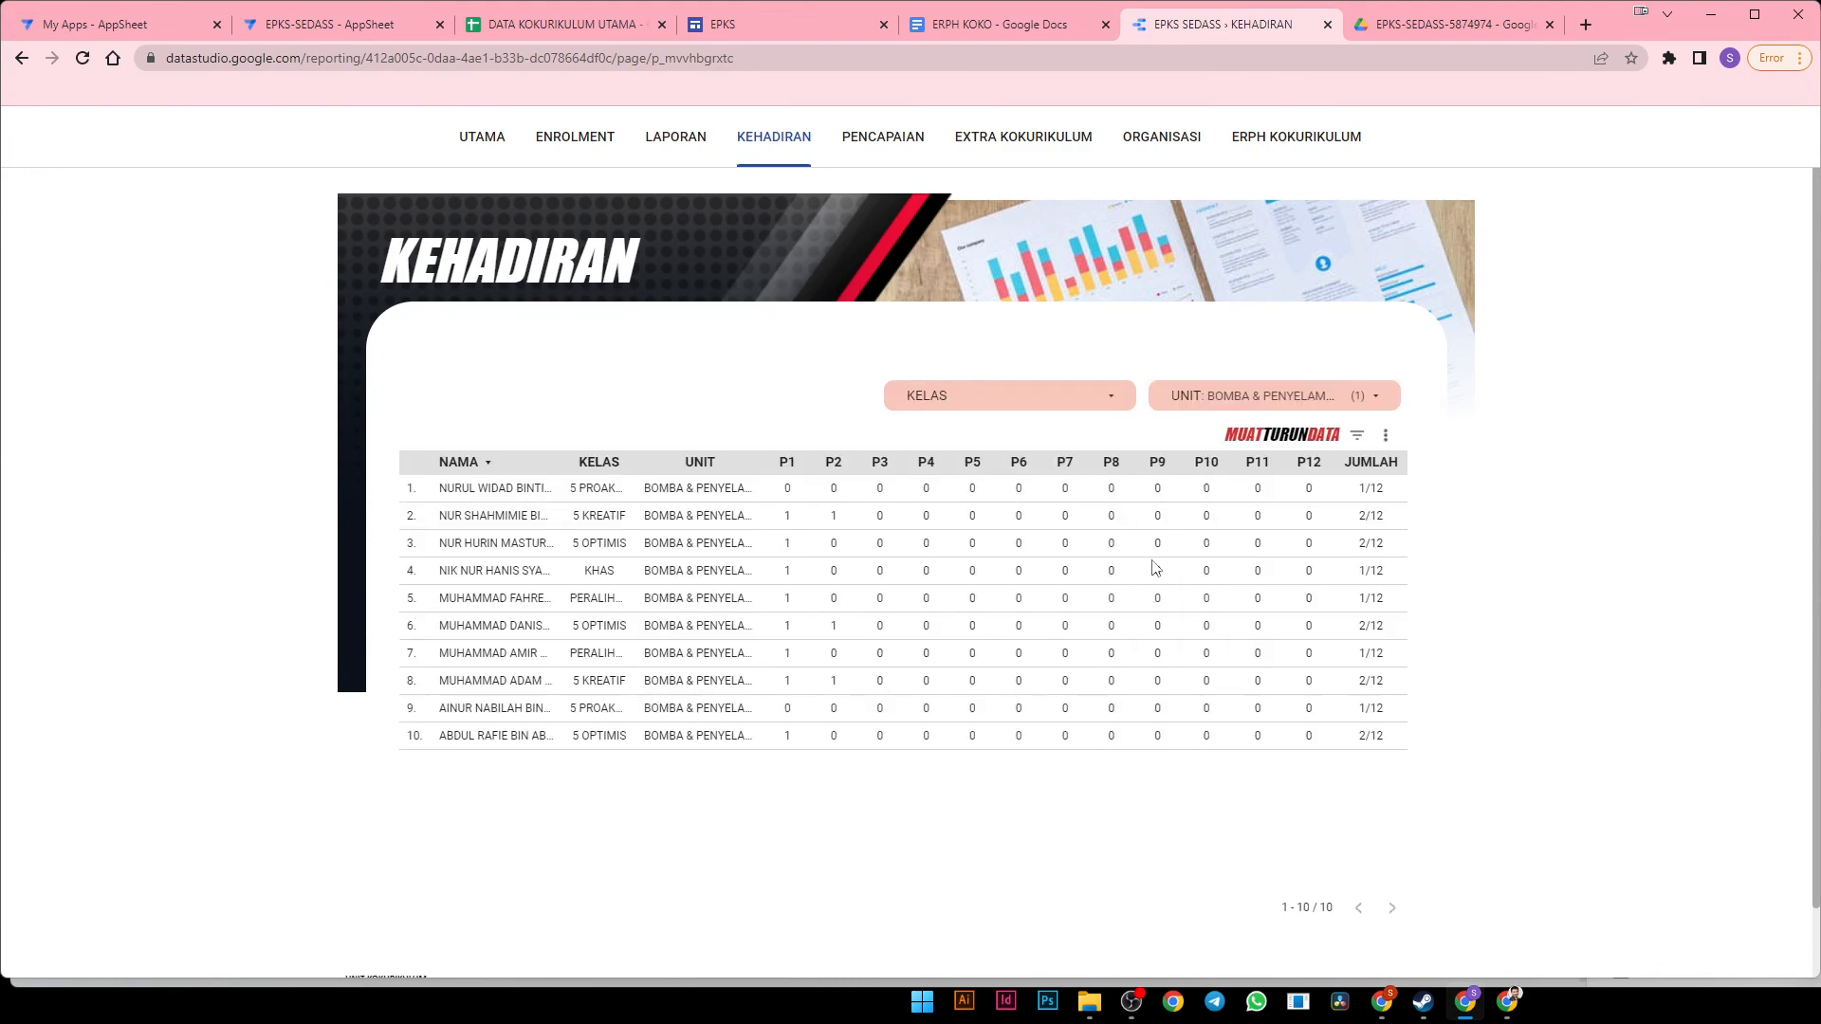